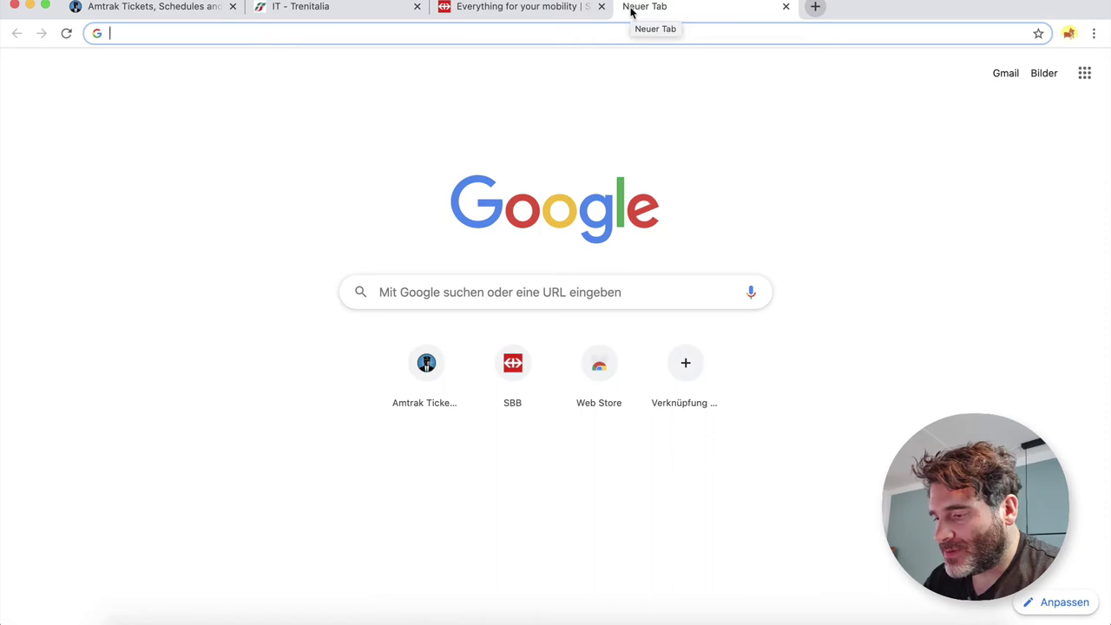
Search Google for "deutsche bundesbahn" and open the official bahn.de website from the results.
text(deu)
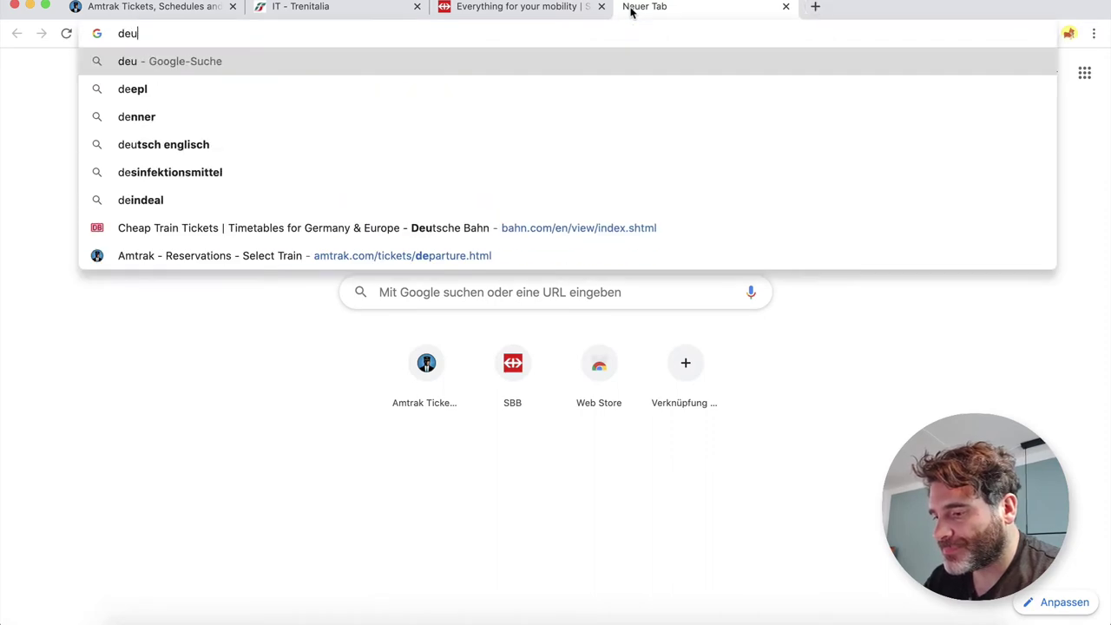
text(tsche bundes)
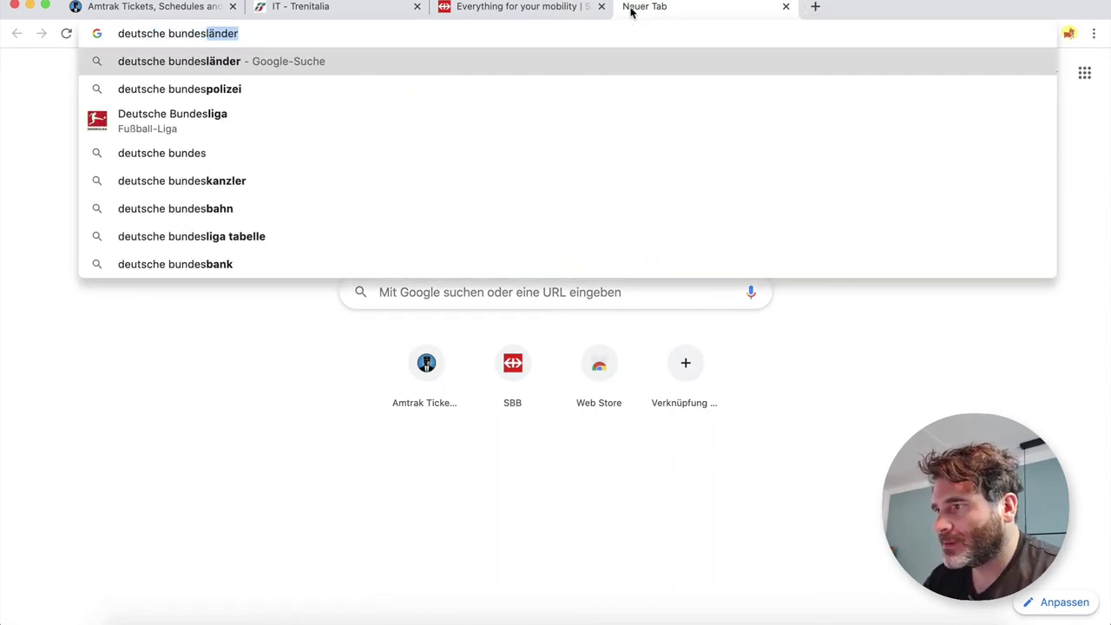
text(bahn)
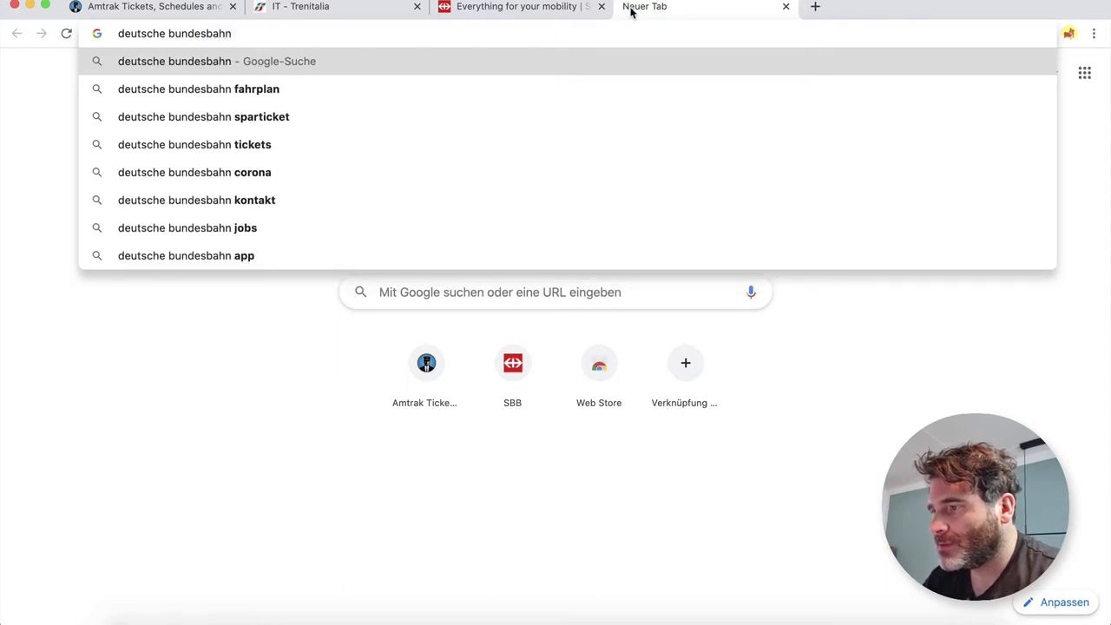
key(Return)
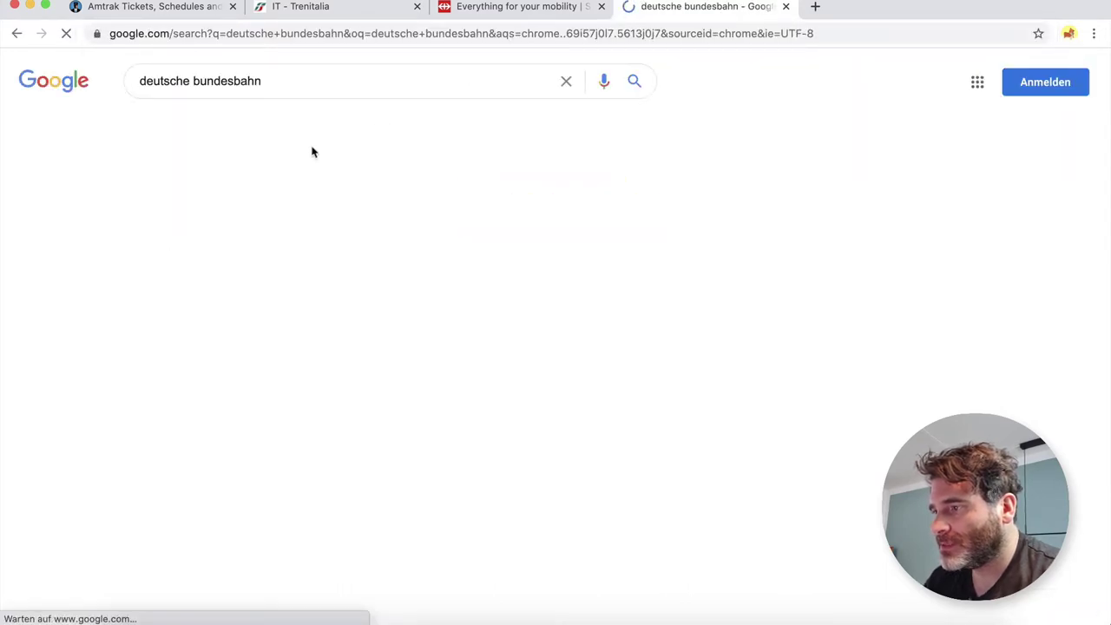
click(193, 335)
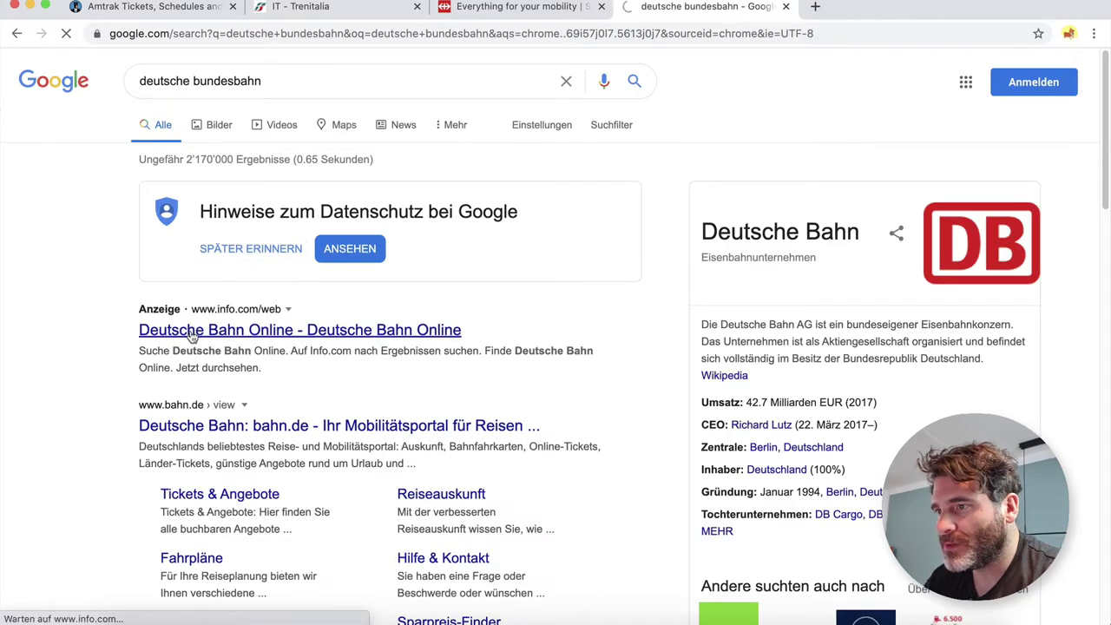
scroll(193, 335, down, 2)
click(183, 364)
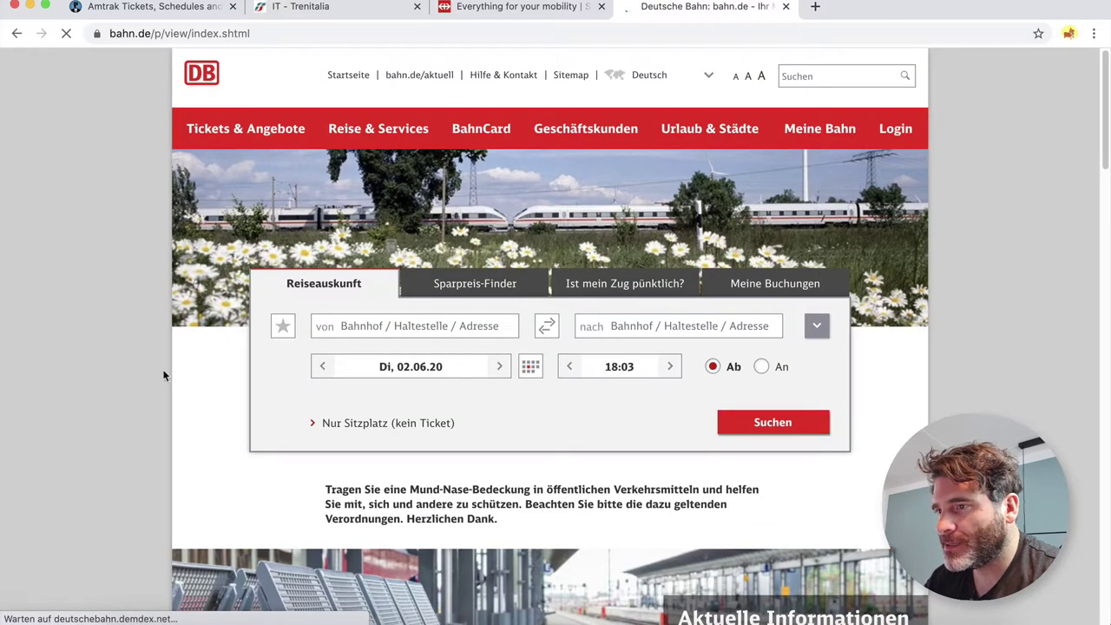
scroll(66, 387, down, 1)
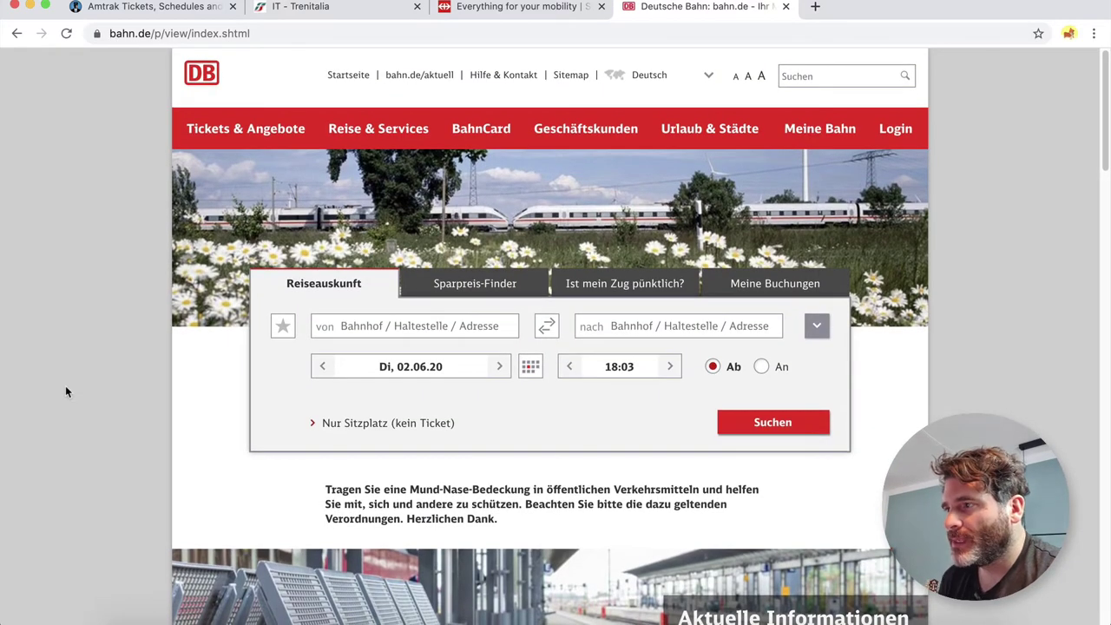
Go to the already open Amtrak home page and inspect its language choices and the Ask Julie help search field.
click(136, 11)
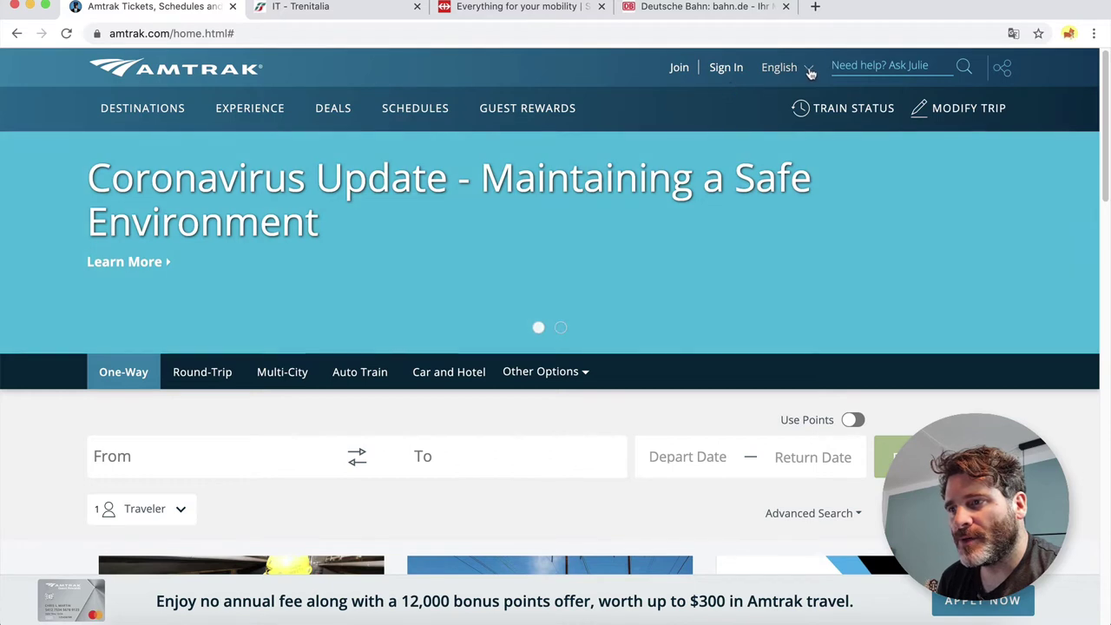
click(794, 70)
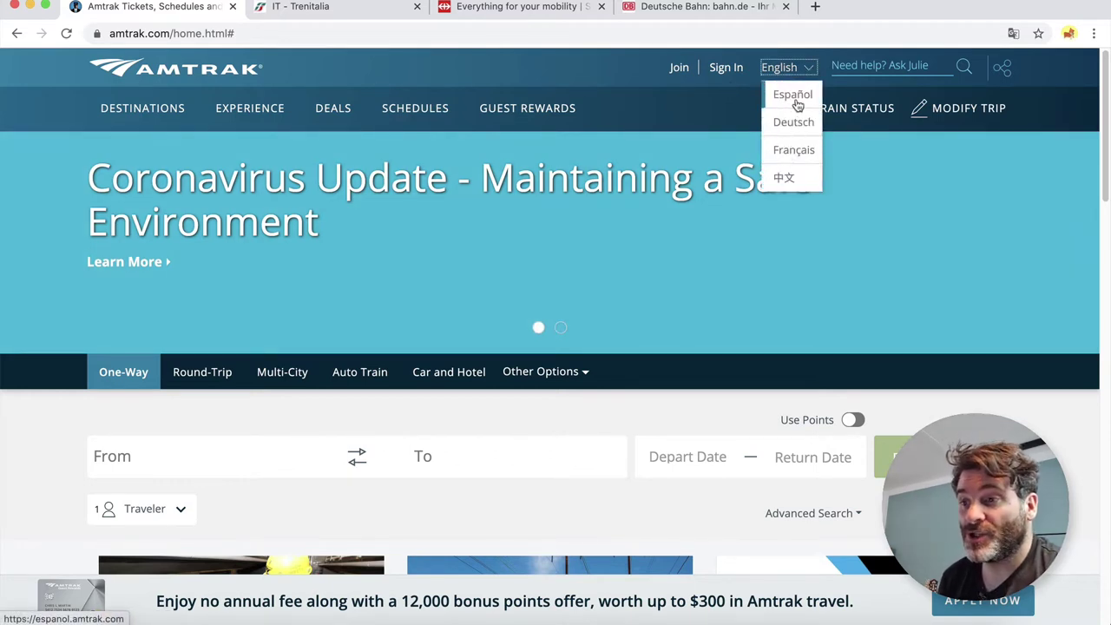
click(1046, 67)
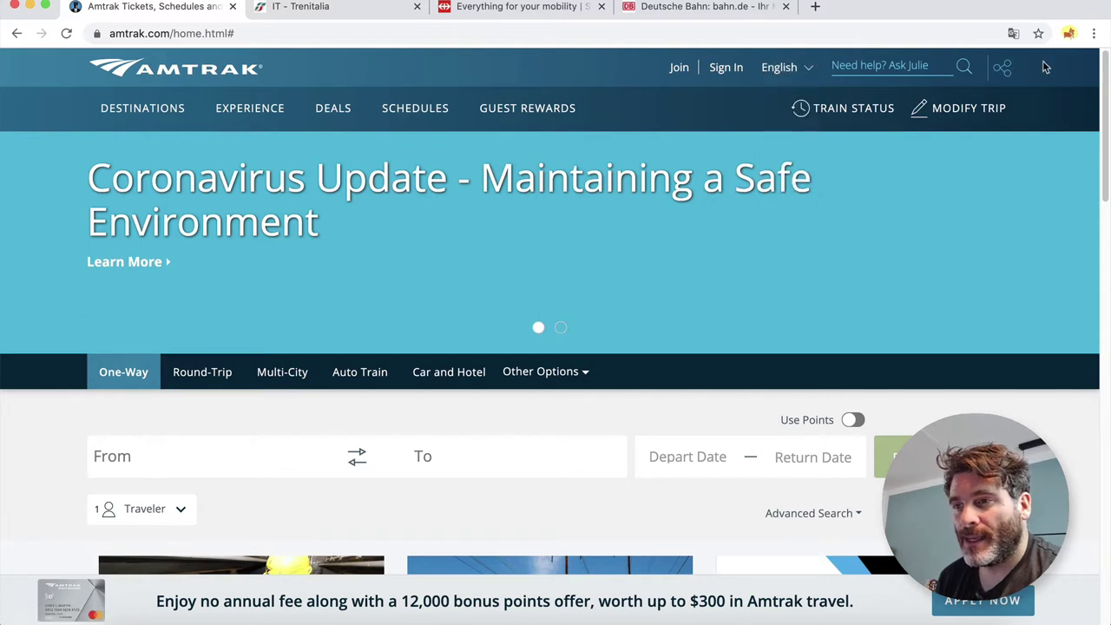
click(907, 65)
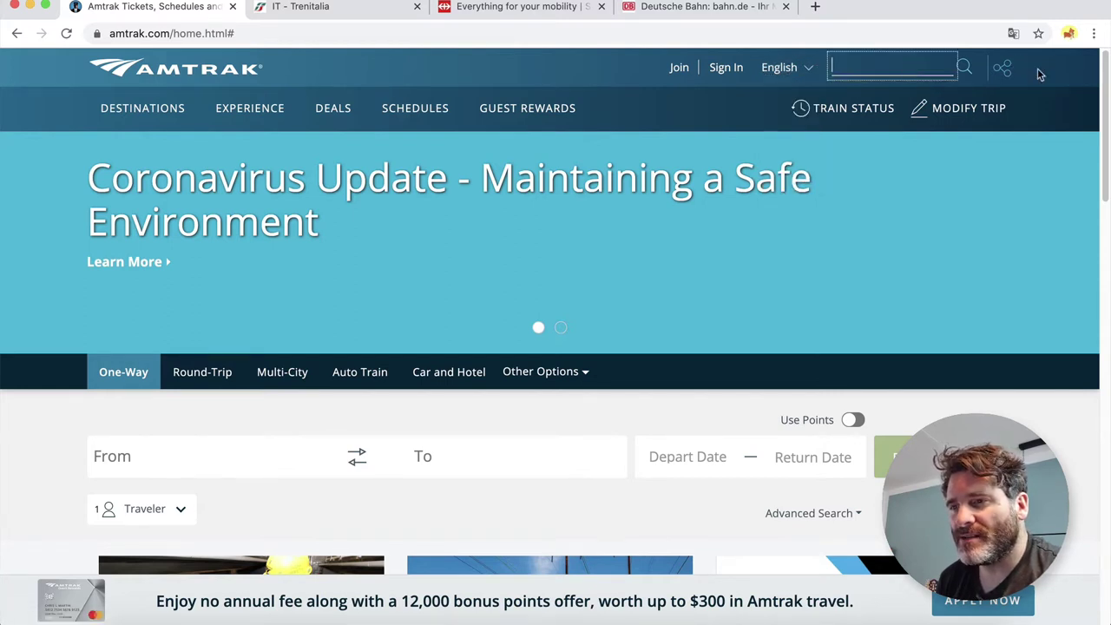
click(1069, 72)
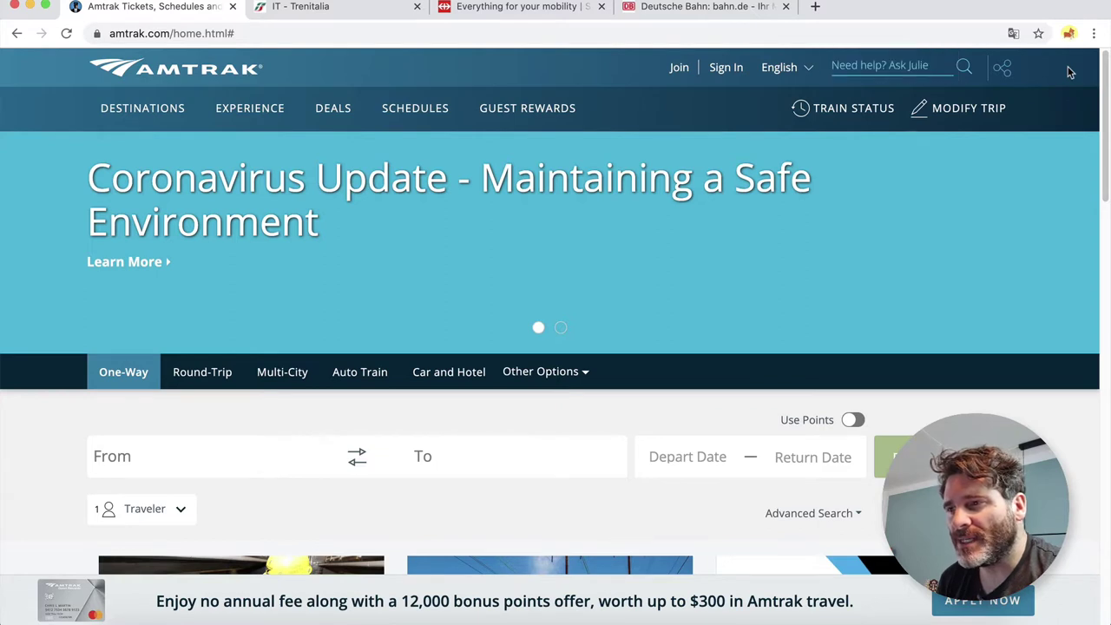
click(840, 67)
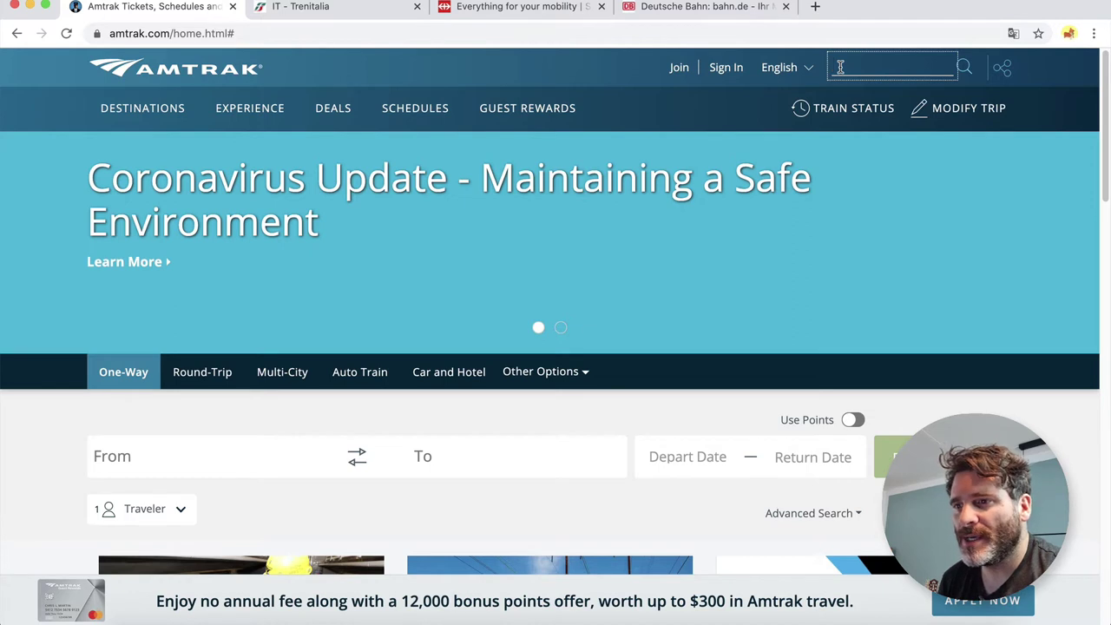
click(1073, 81)
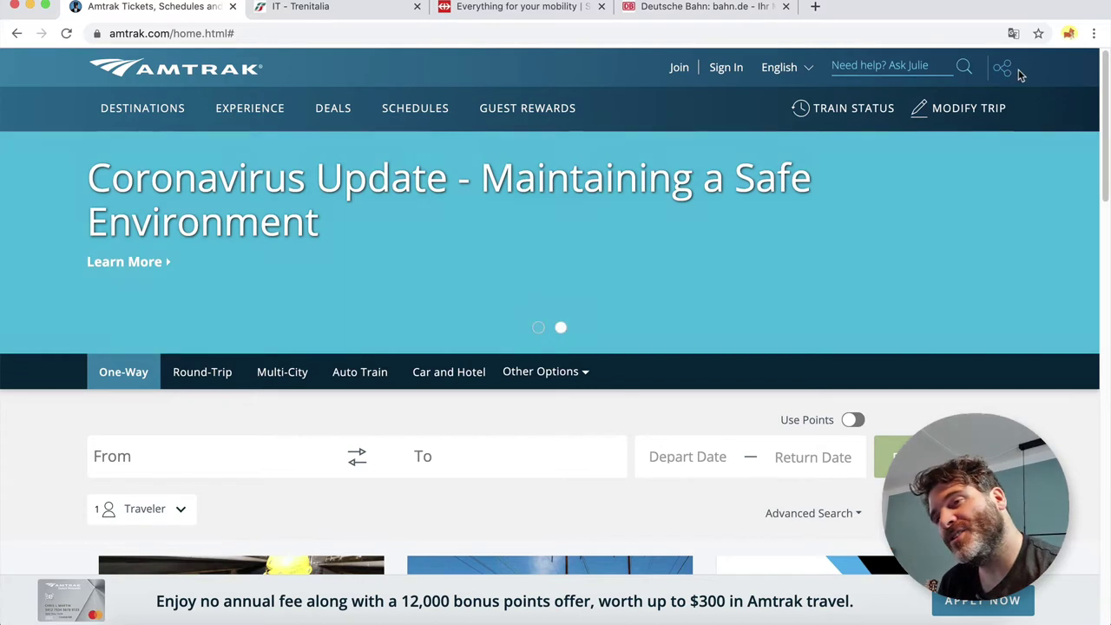
mouse_move(1006, 73)
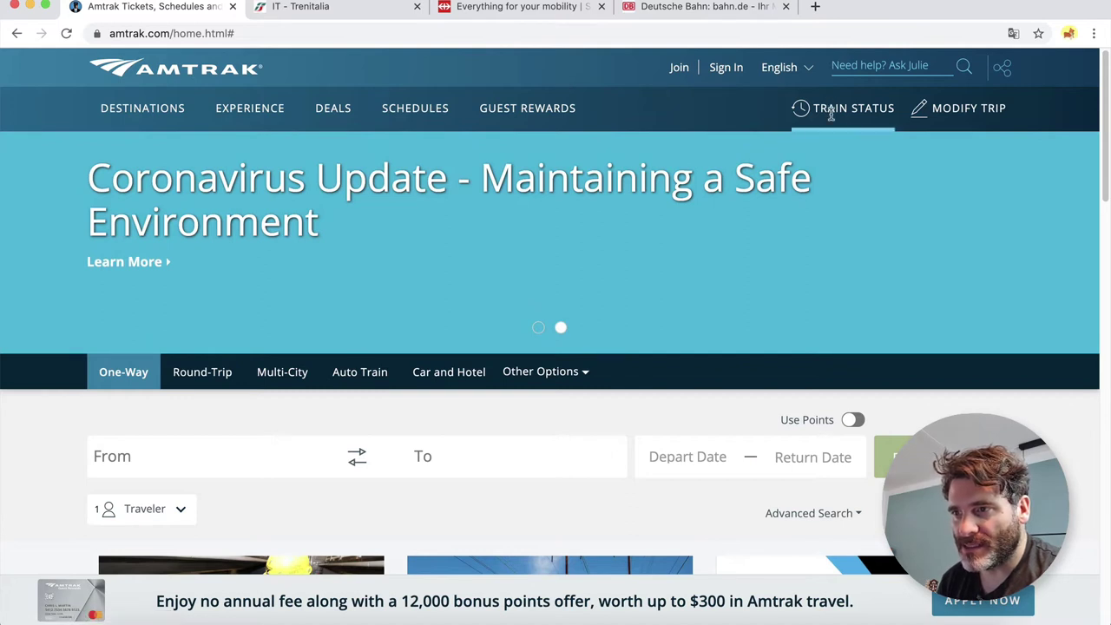
Inspect Amtrak's Modify Trip form and the additional booking types offered under Other Options.
click(967, 109)
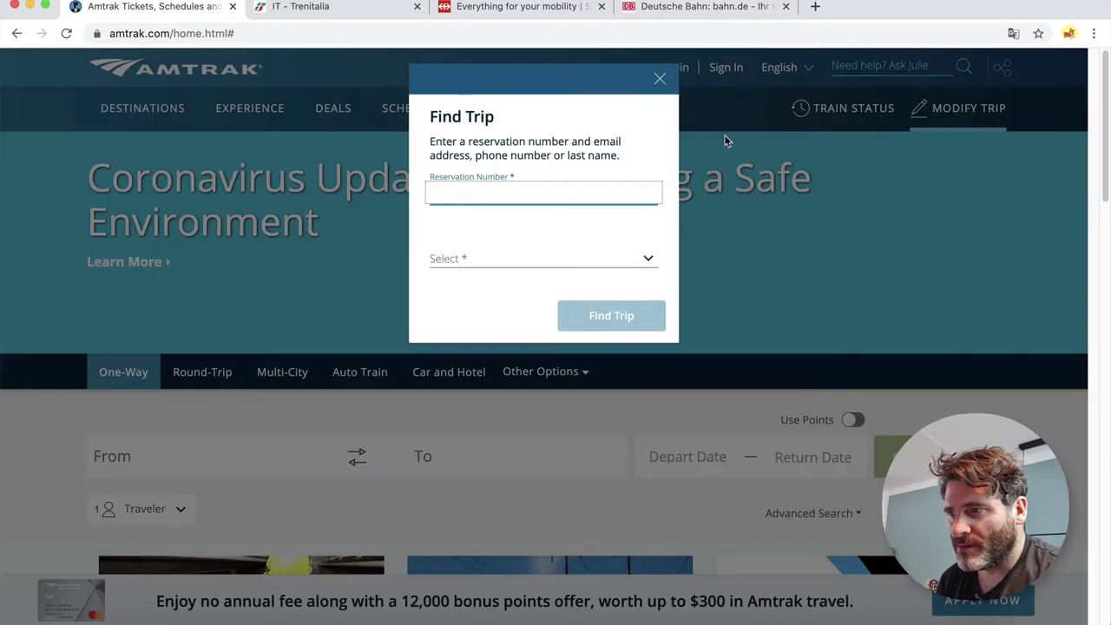
click(660, 83)
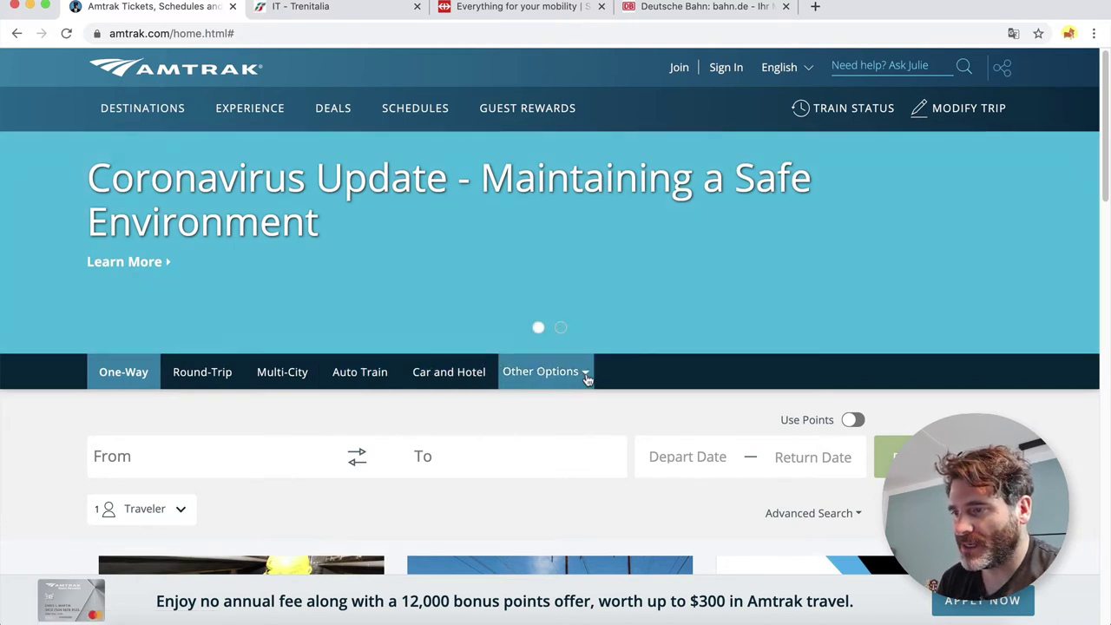
click(587, 378)
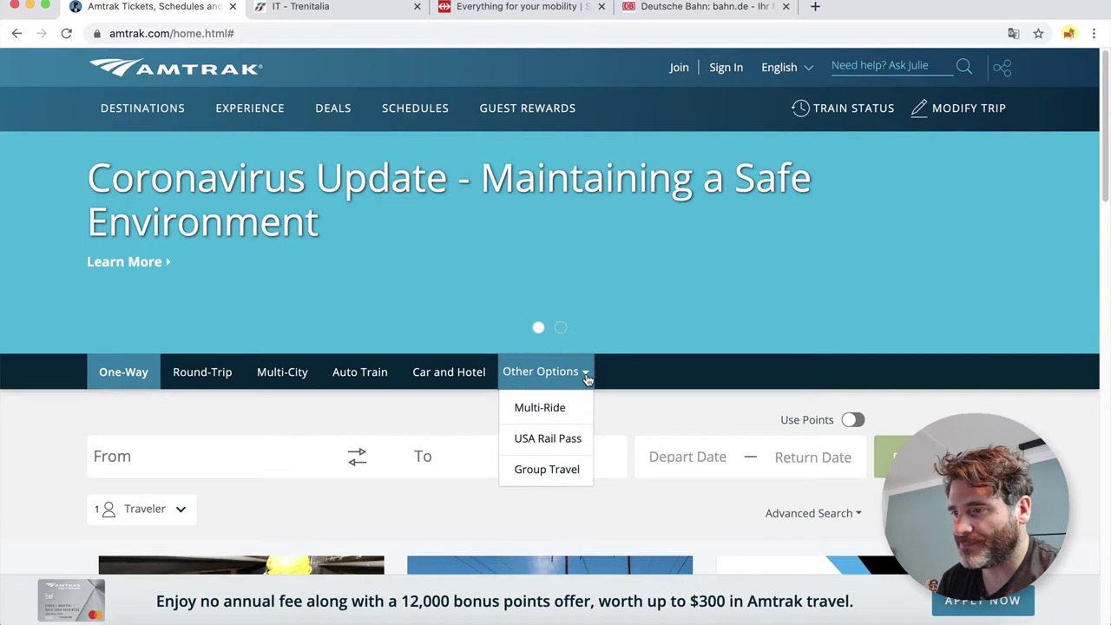
click(581, 374)
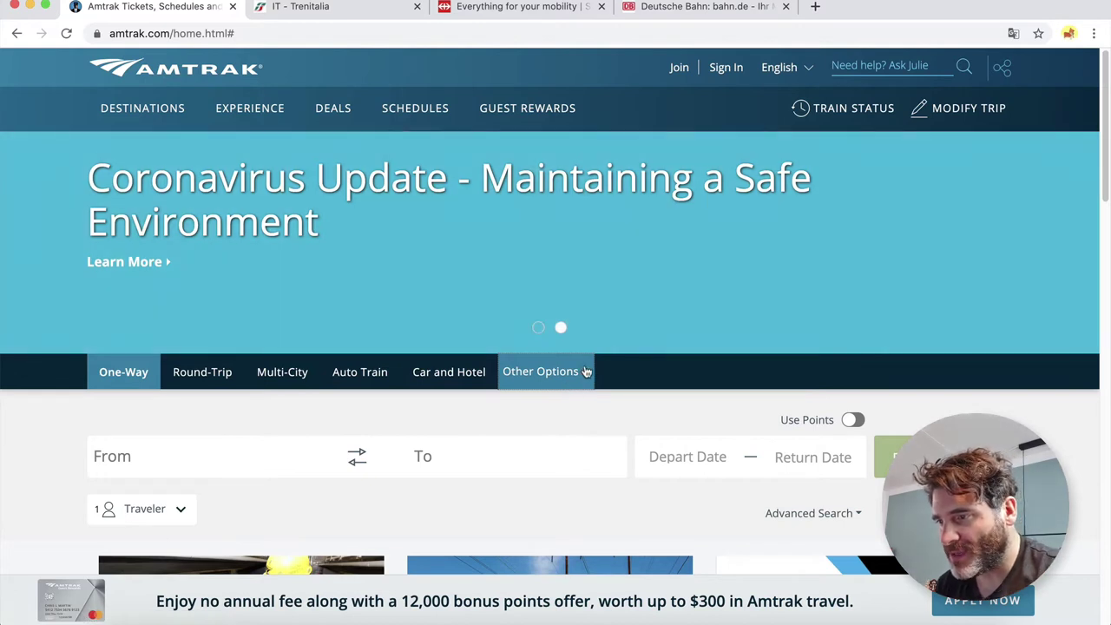
click(585, 372)
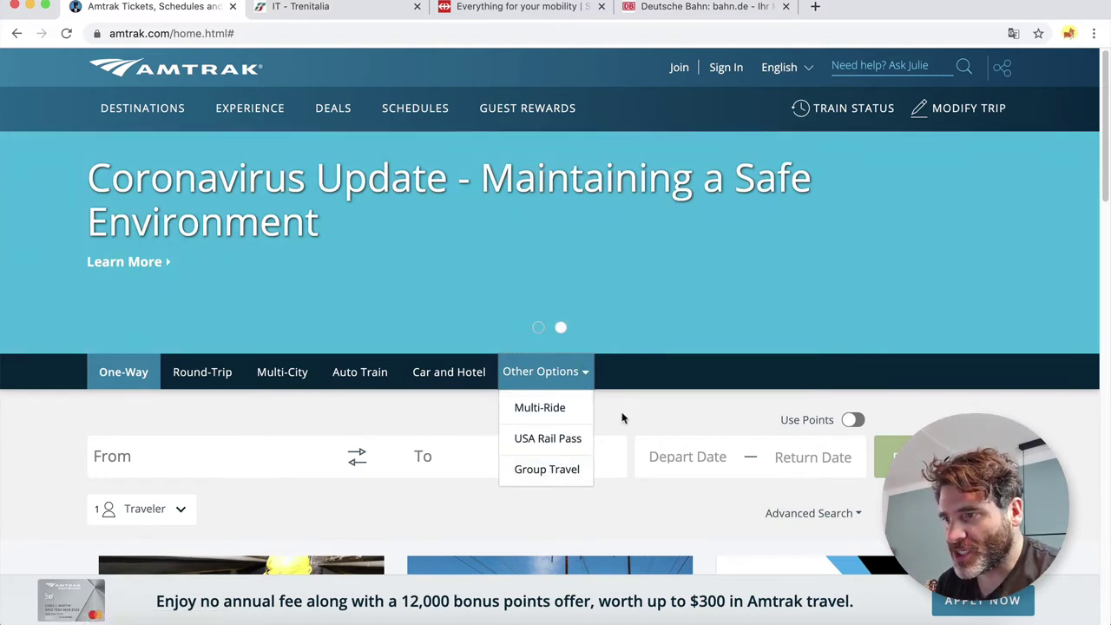
click(809, 71)
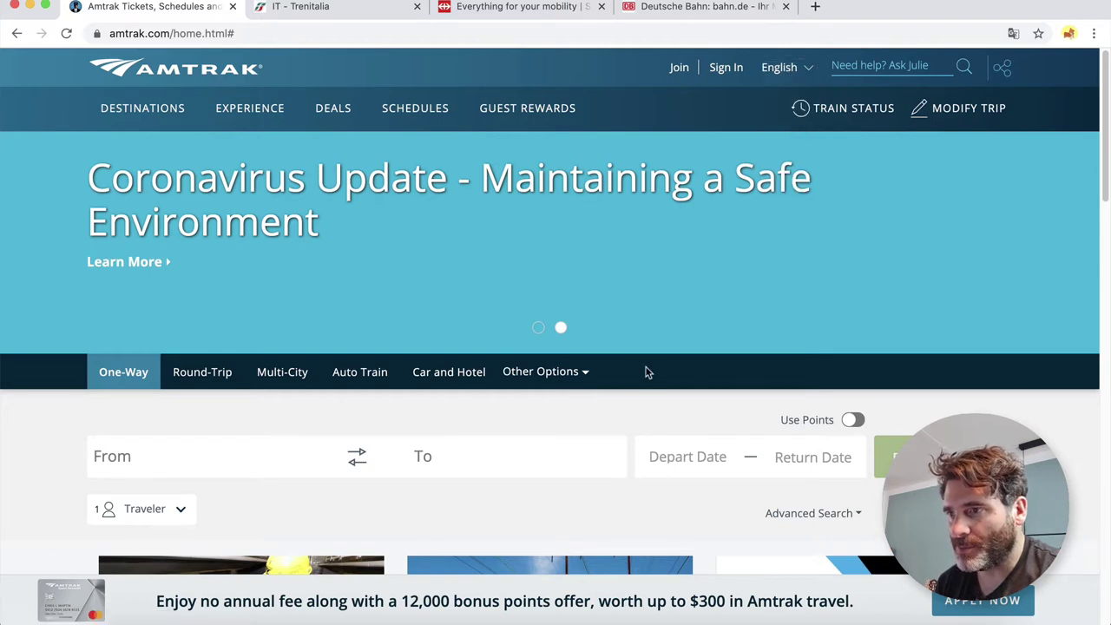
Examine the Amtrak home page's train search form and the promotional tiles beneath it.
scroll(643, 376, down, 3)
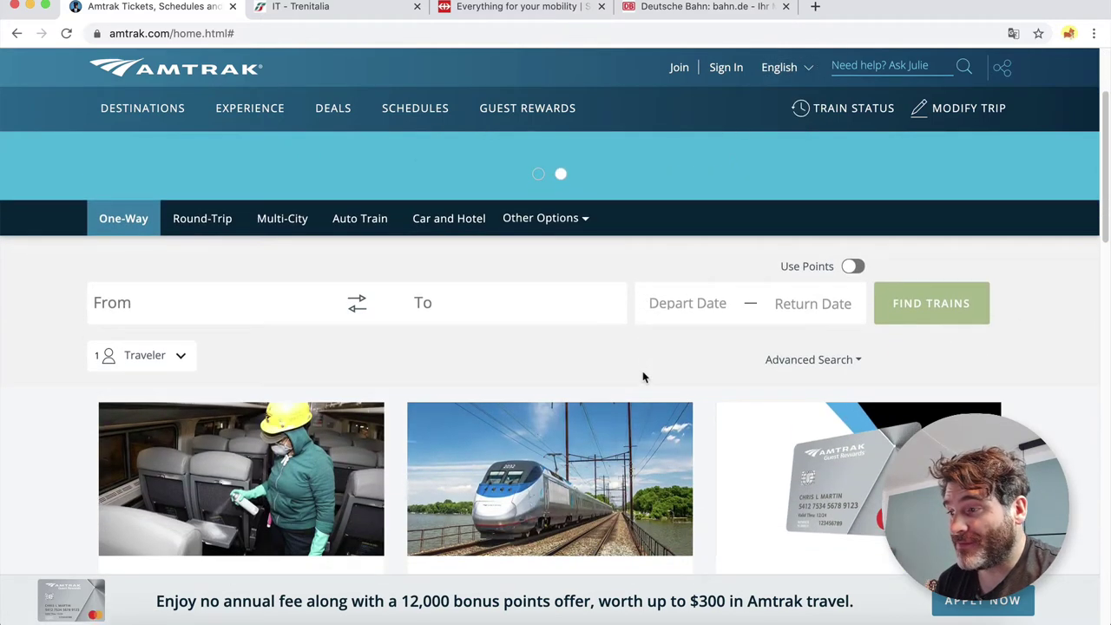
scroll(642, 376, up, 1)
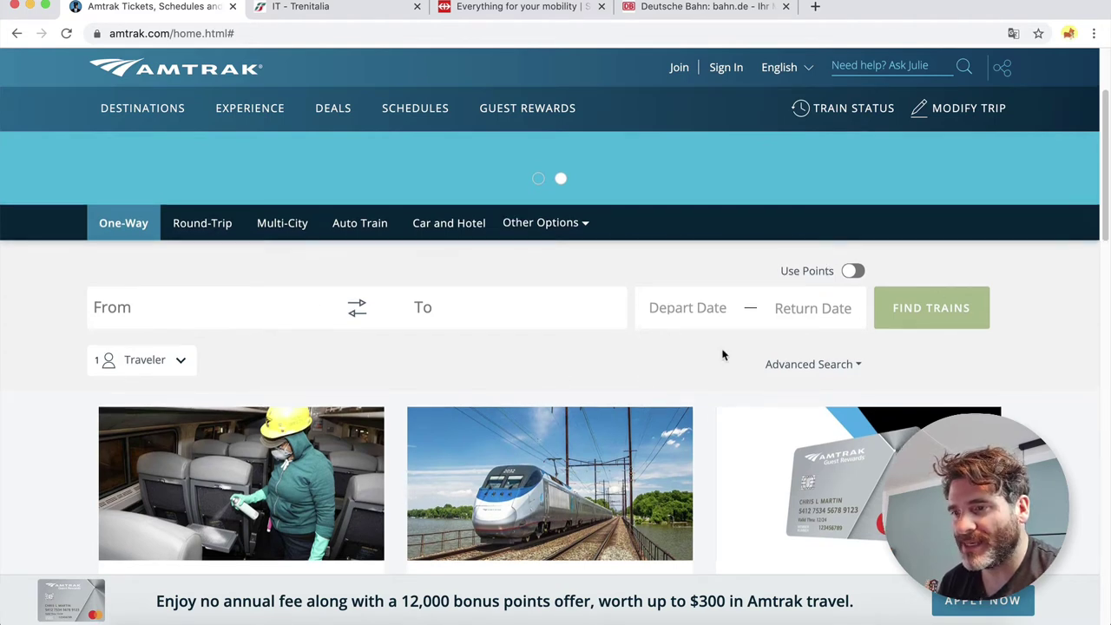
scroll(865, 358, up, 3)
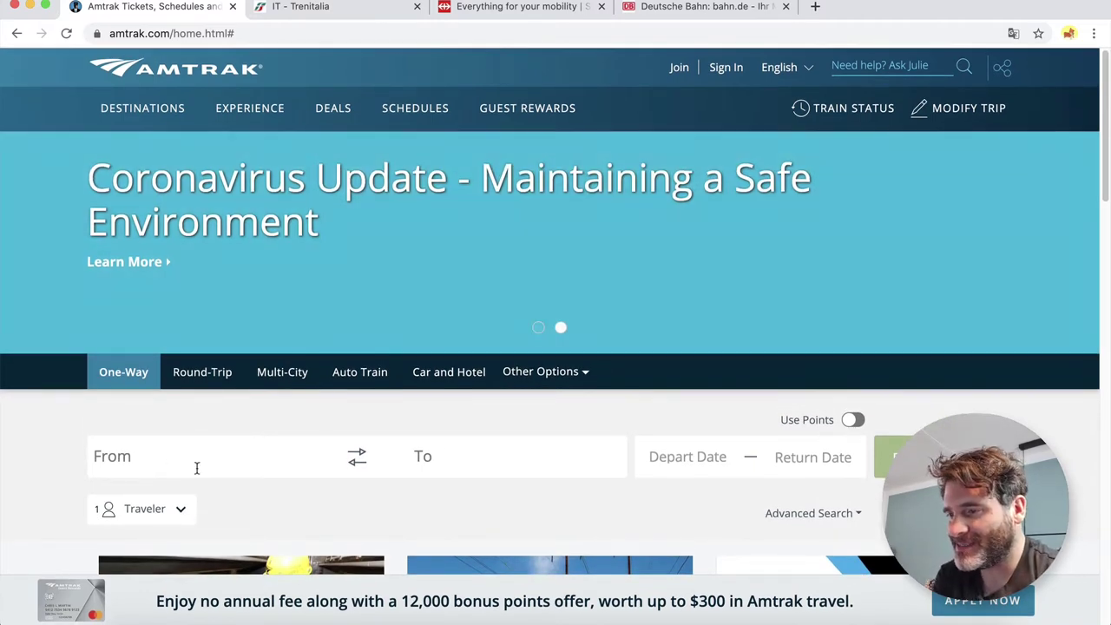
scroll(649, 523, down, 1)
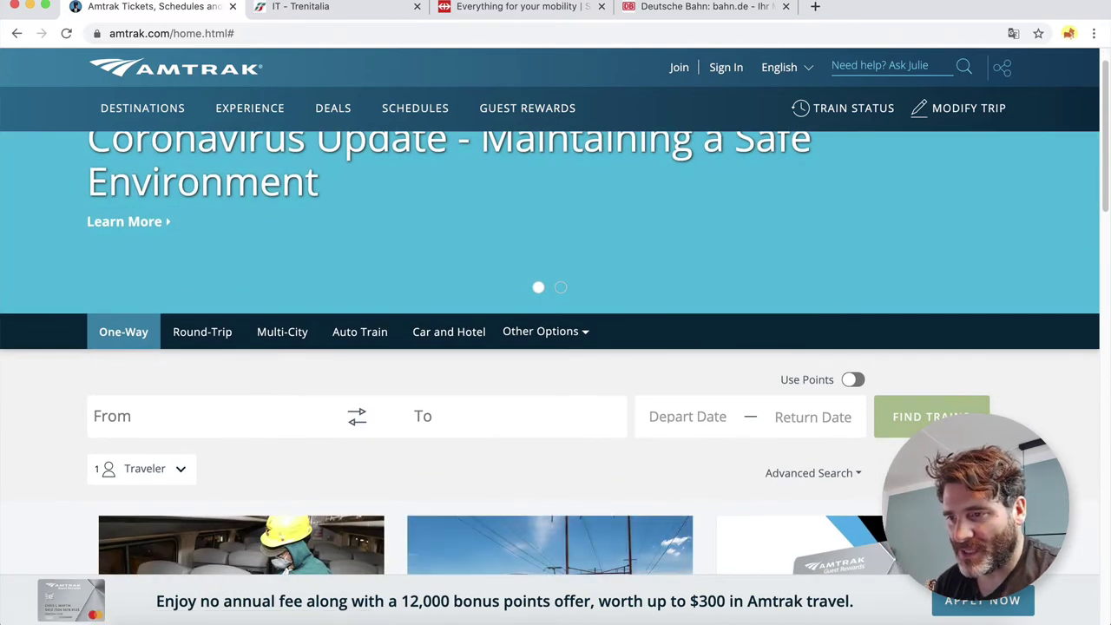
scroll(866, 421, down, 1)
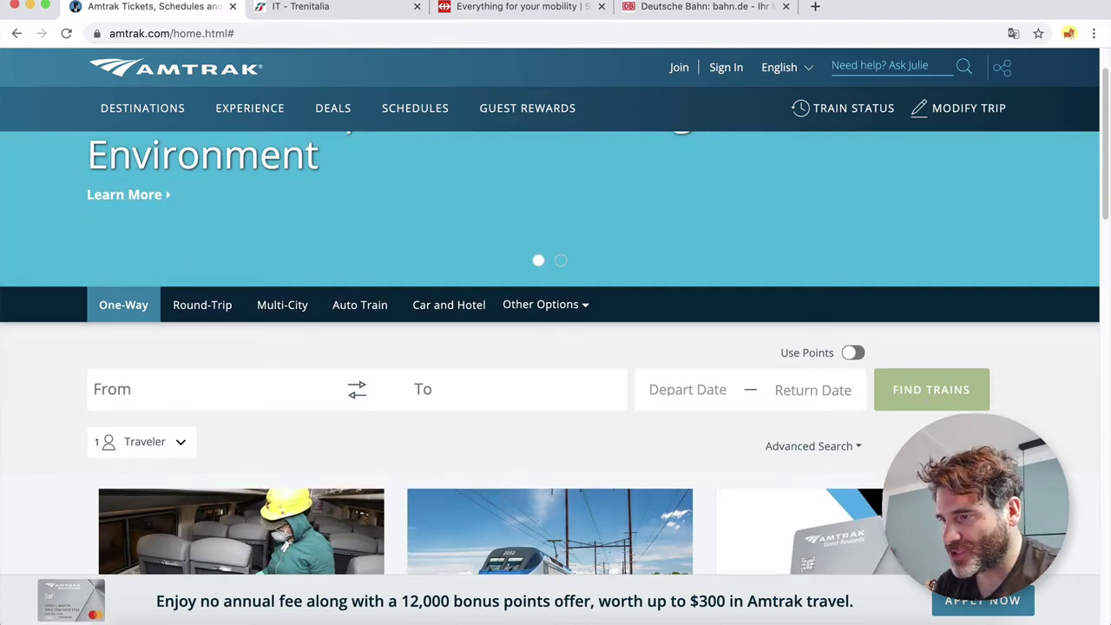
scroll(555, 347, down, 5)
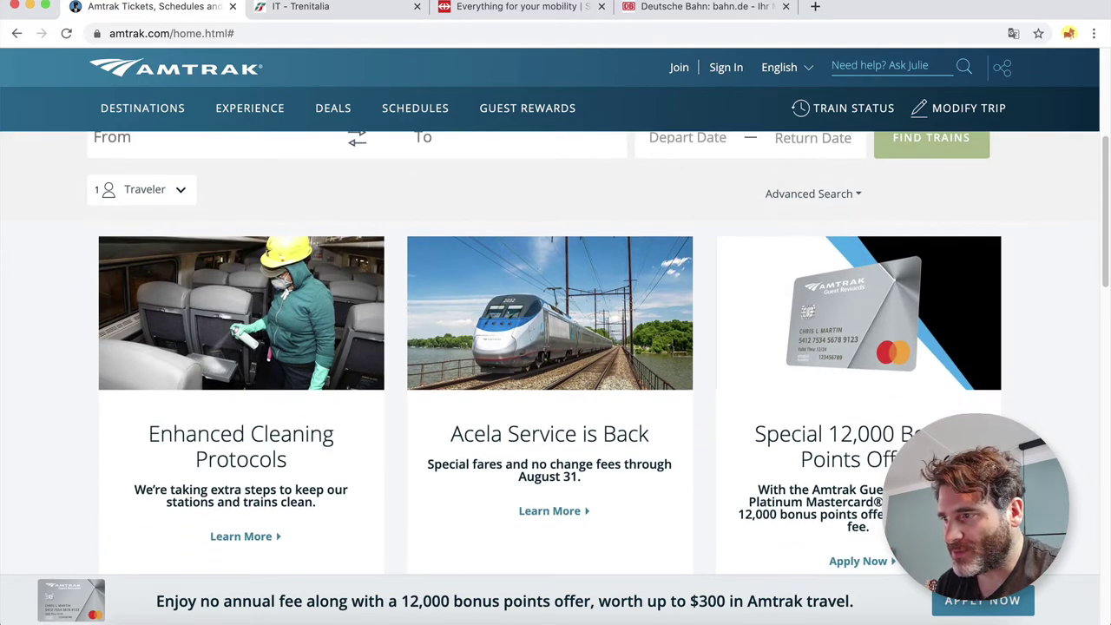
scroll(1012, 395, down, 6)
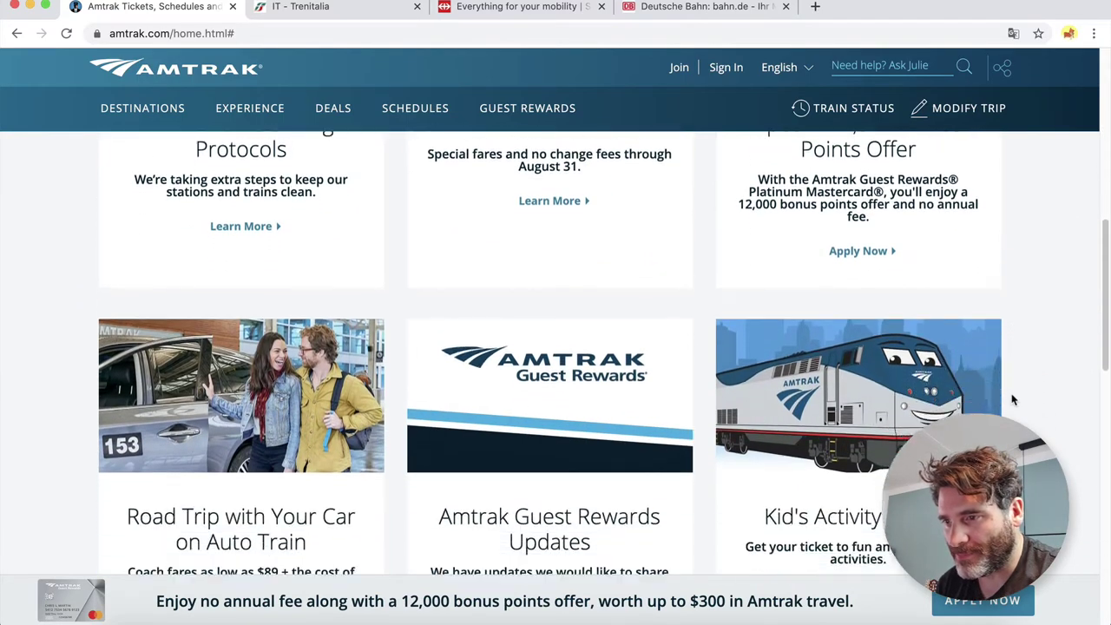
scroll(1012, 397, down, 2)
scroll(1011, 397, up, 8)
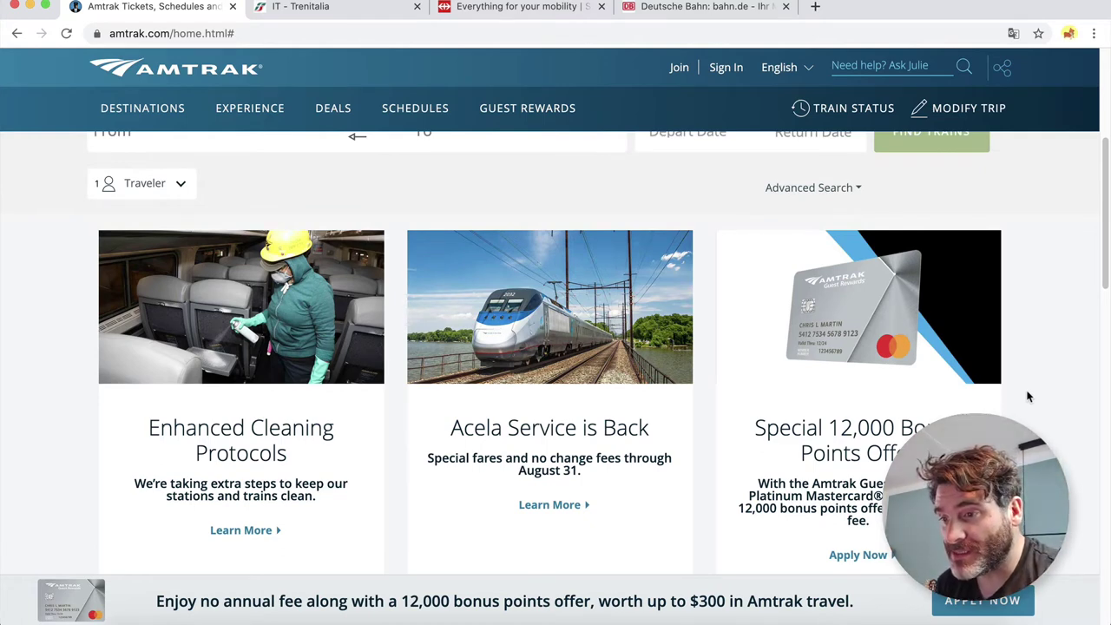
scroll(1027, 397, down, 1)
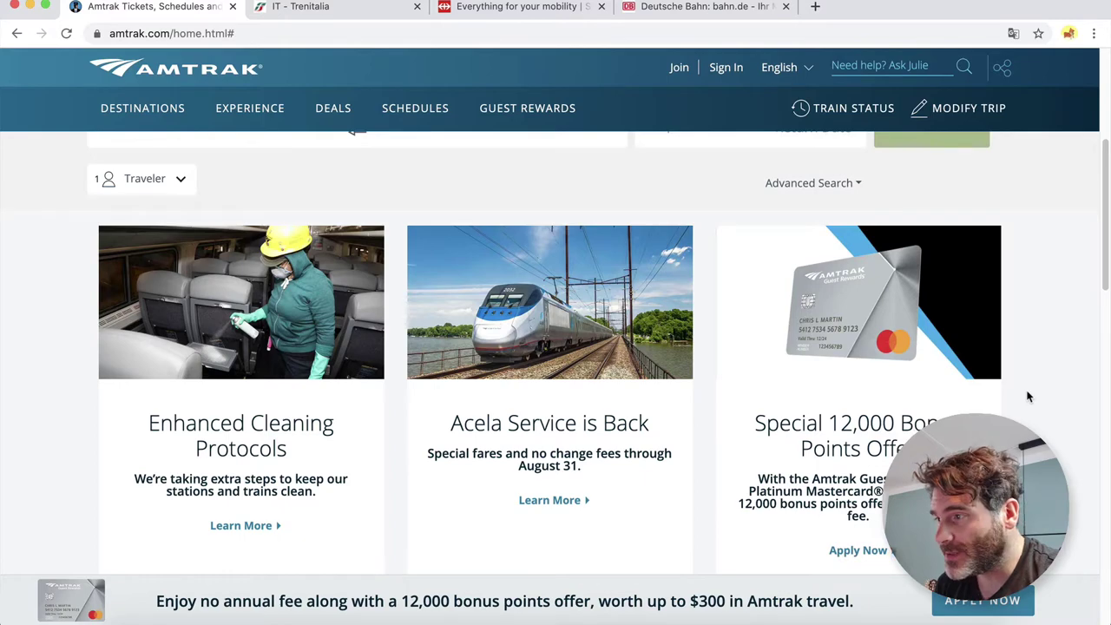
scroll(1027, 396, down, 2)
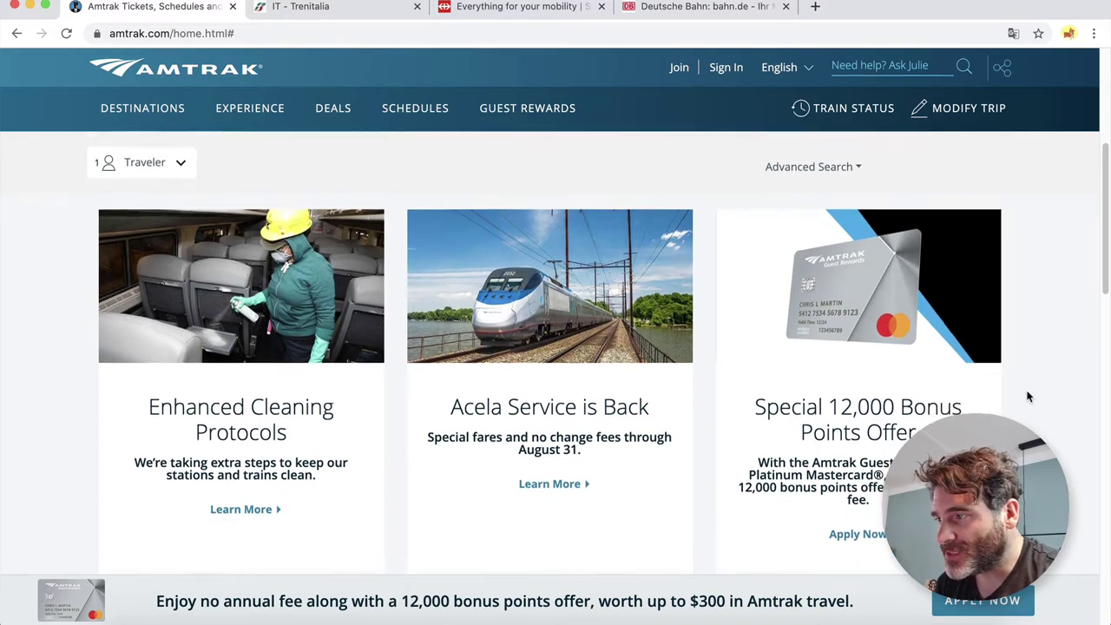
scroll(1027, 397, down, 5)
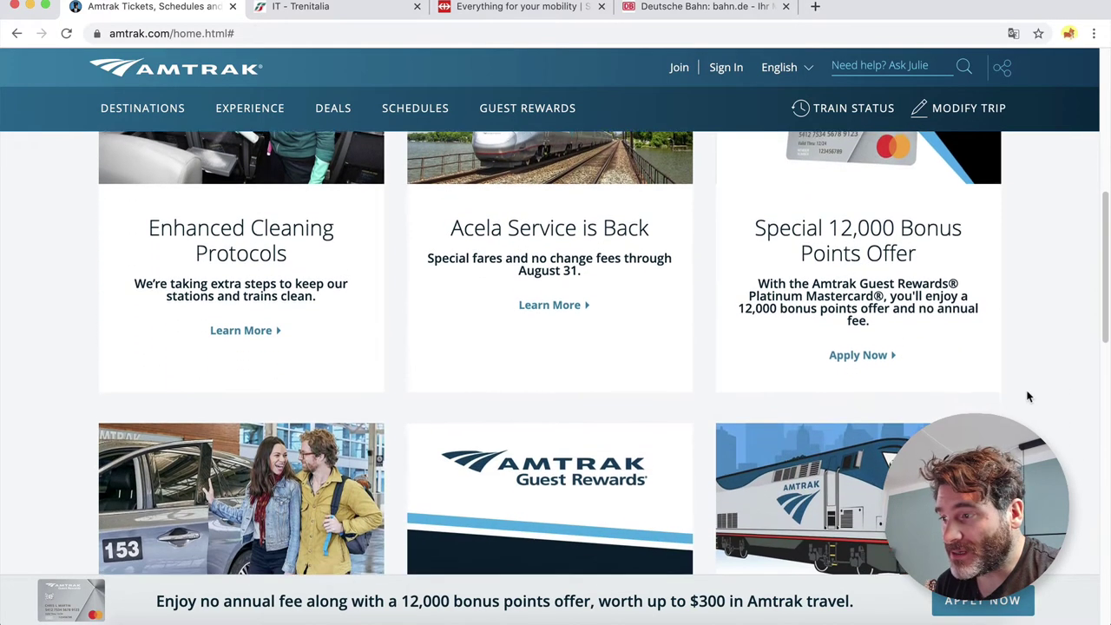
scroll(1027, 396, down, 2)
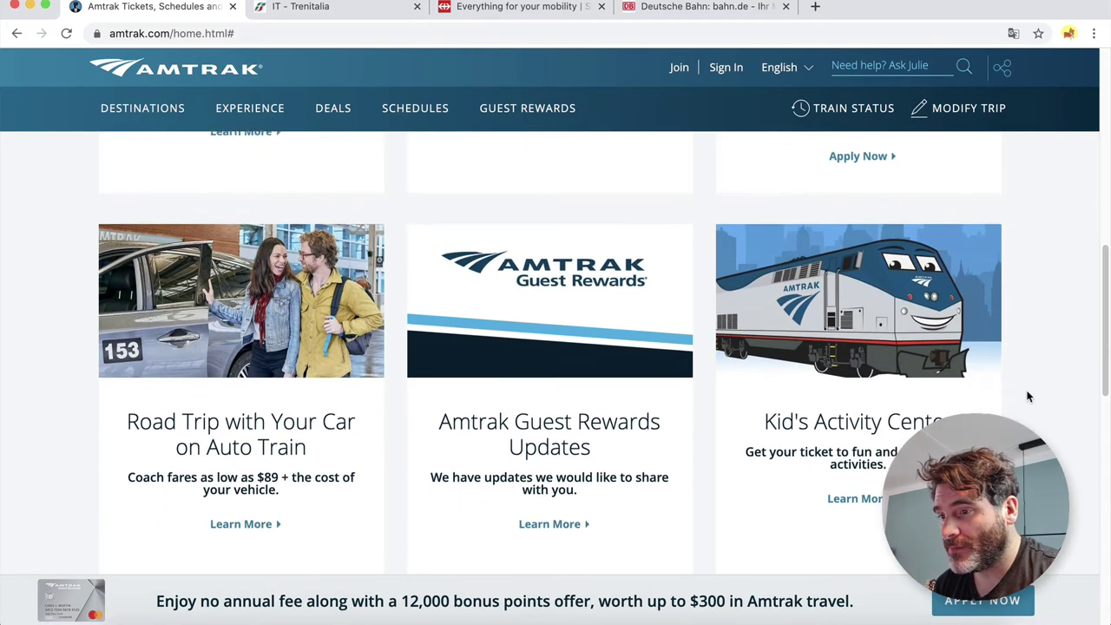
scroll(1001, 397, down, 2)
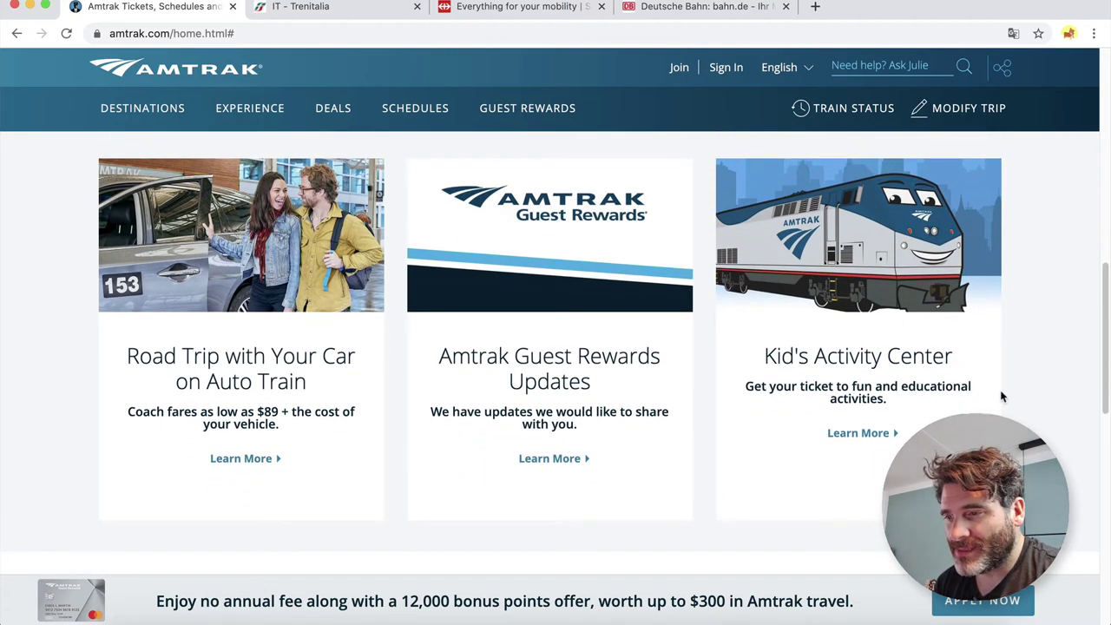
scroll(1004, 291, up, 10)
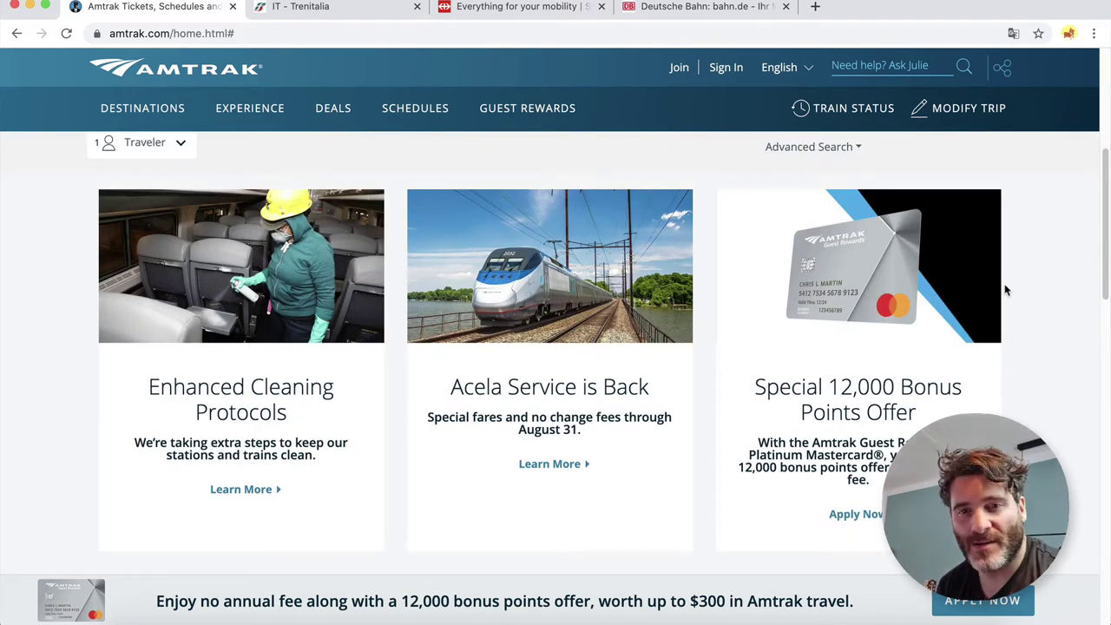
Examine the full set of promotional tiles on the Amtrak home page, including Auto Train, Guest Rewards Updates and Kid's Activity Center.
scroll(1005, 291, up, 1)
scroll(1005, 291, down, 2)
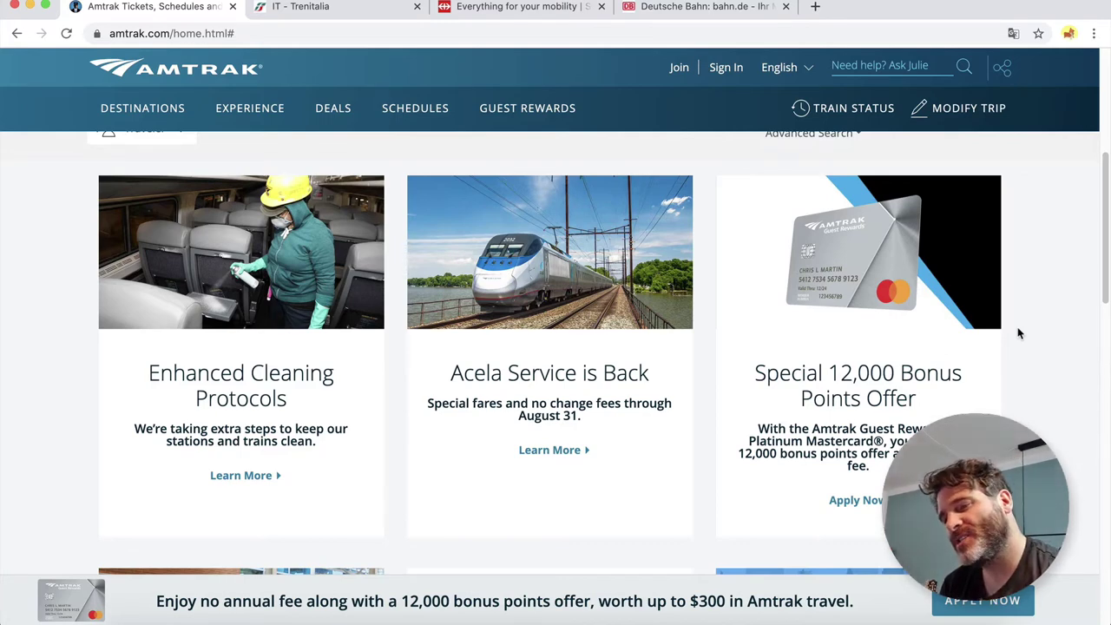
scroll(1019, 334, up, 3)
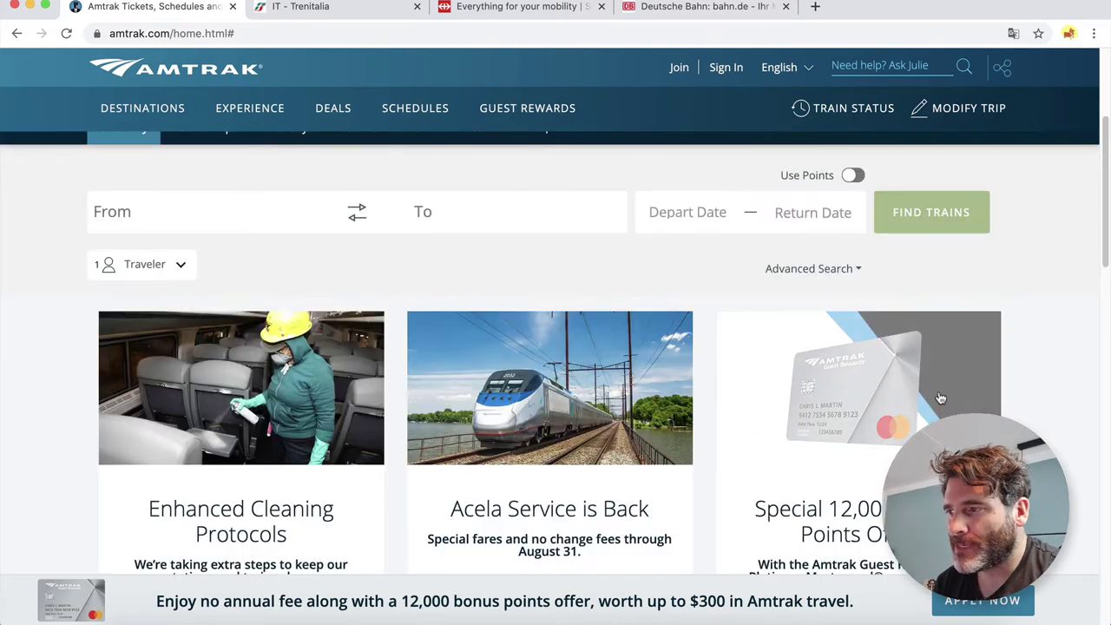
scroll(940, 397, down, 8)
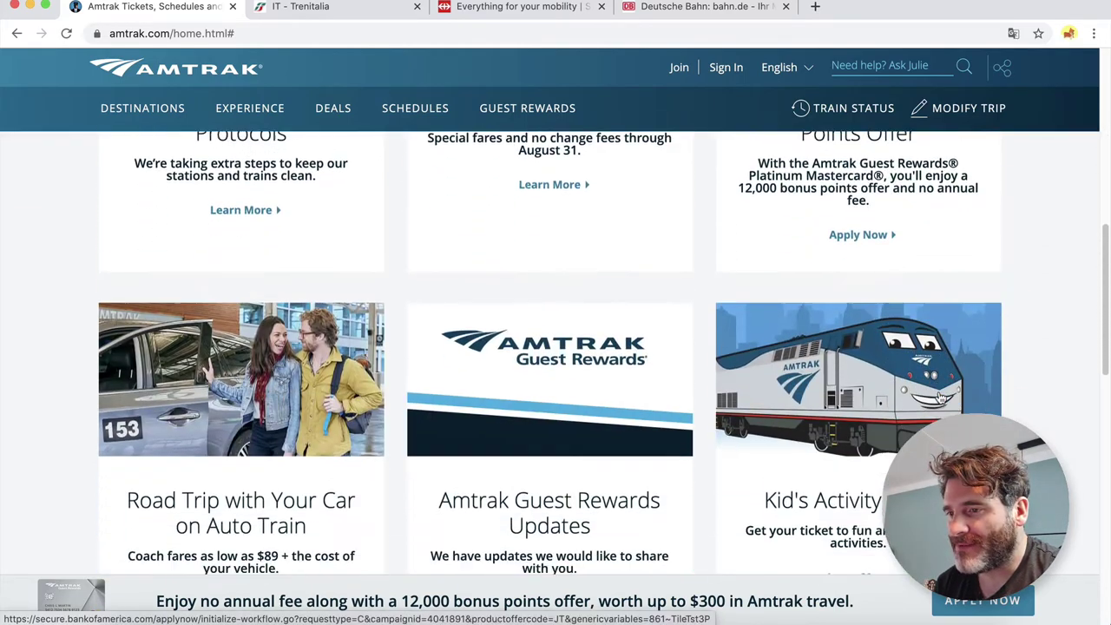
scroll(640, 398, down, 4)
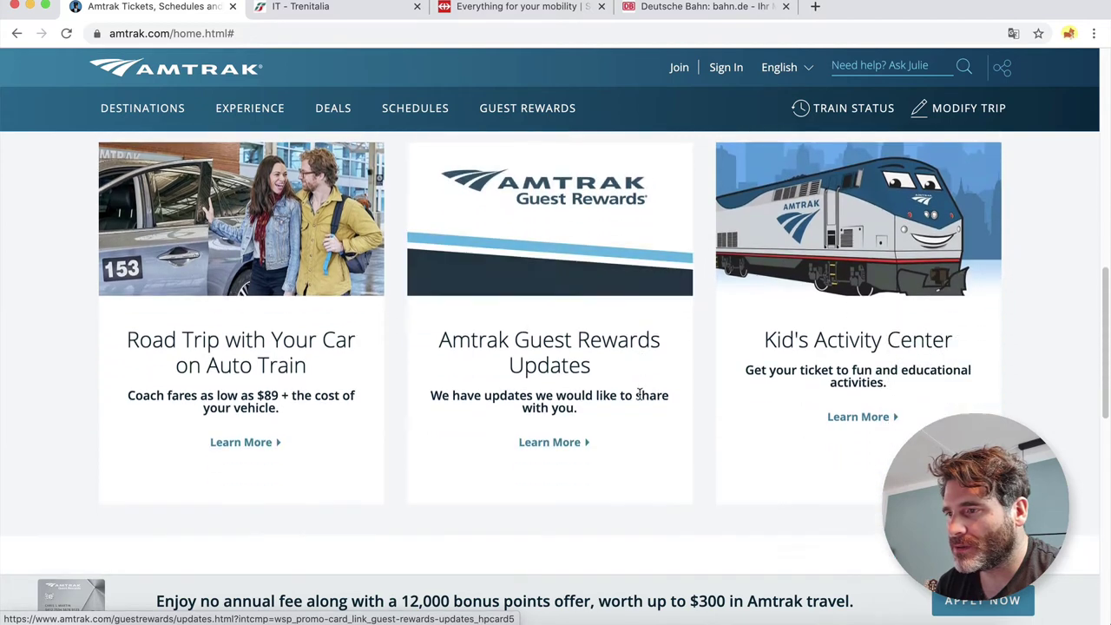
scroll(640, 399, up, 3)
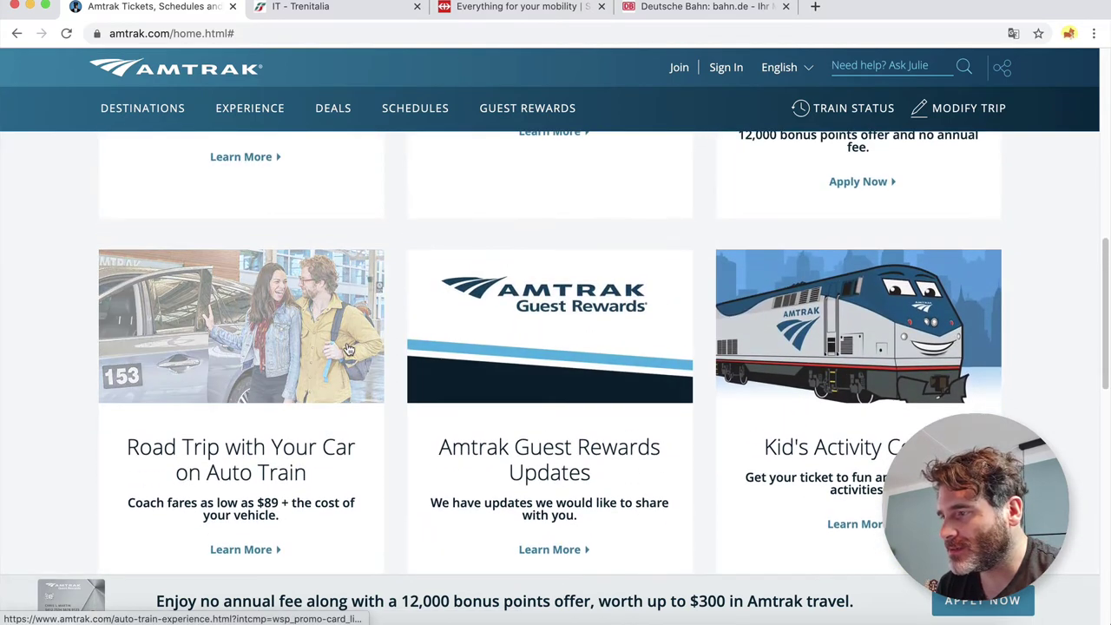
scroll(70, 368, down, 5)
scroll(70, 369, down, 2)
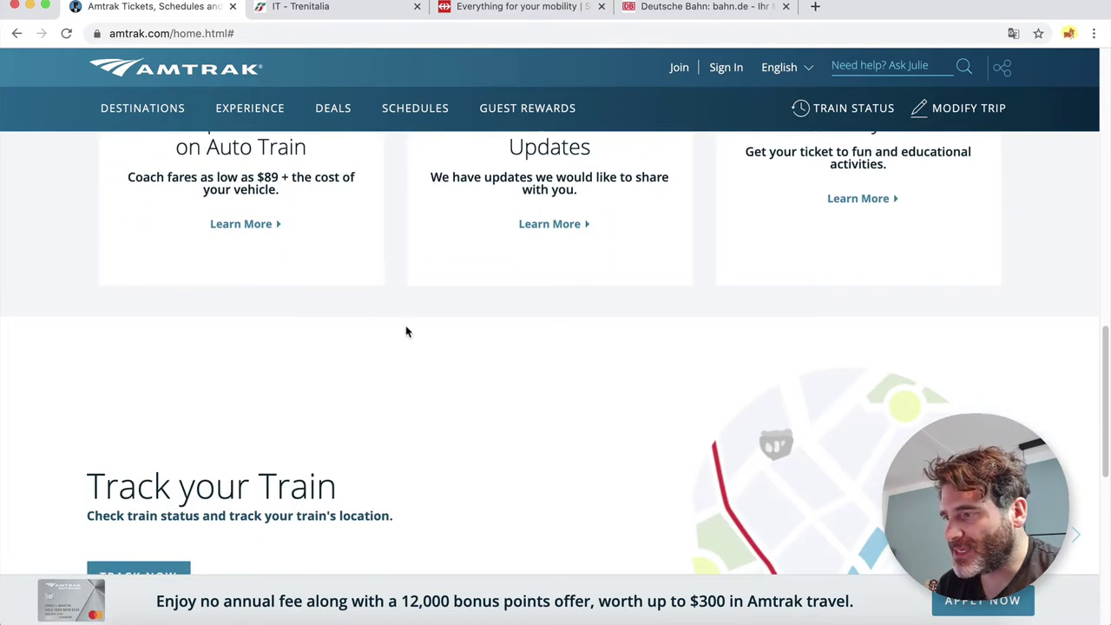
Browse the home page carousel covering Track your Train, Amtrak for Mobile and the Interactive Planning Map.
scroll(404, 330, down, 5)
scroll(405, 331, up, 3)
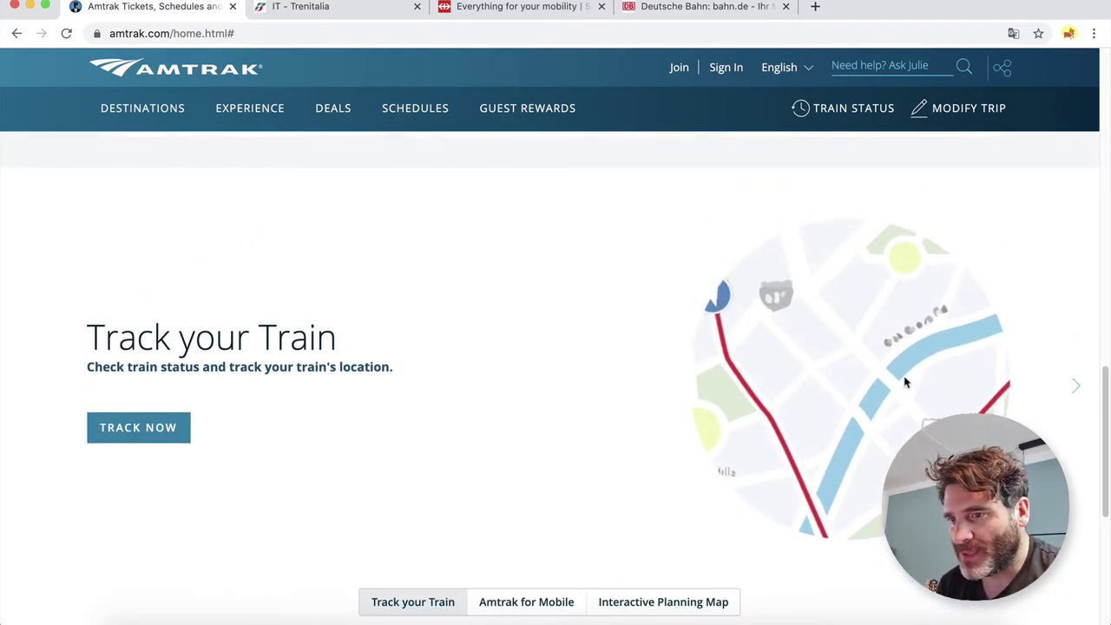
click(1076, 387)
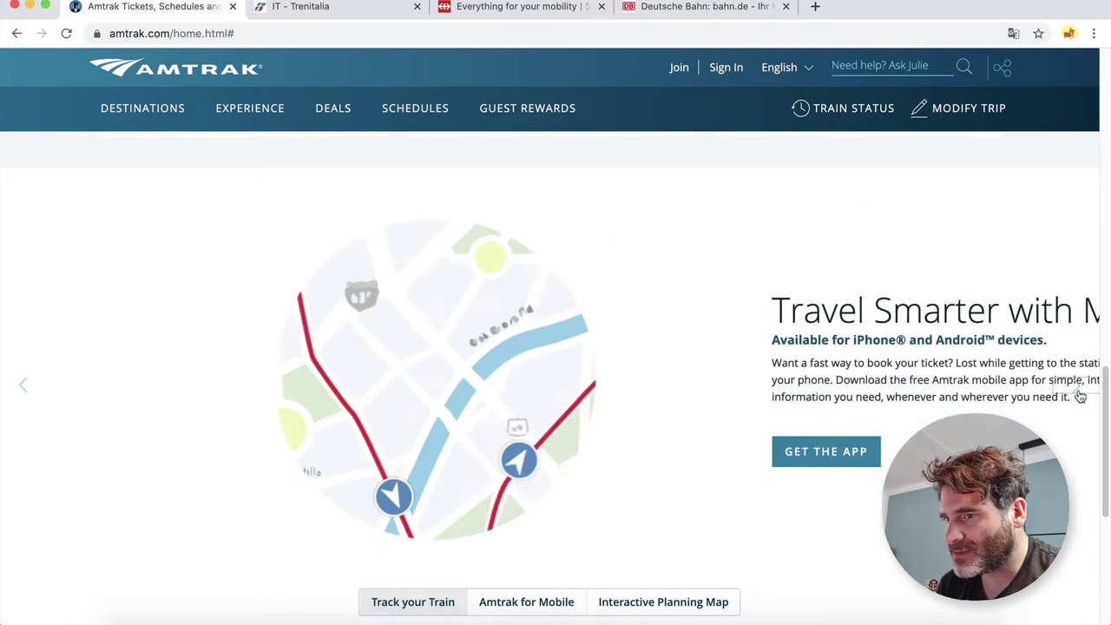
click(1078, 391)
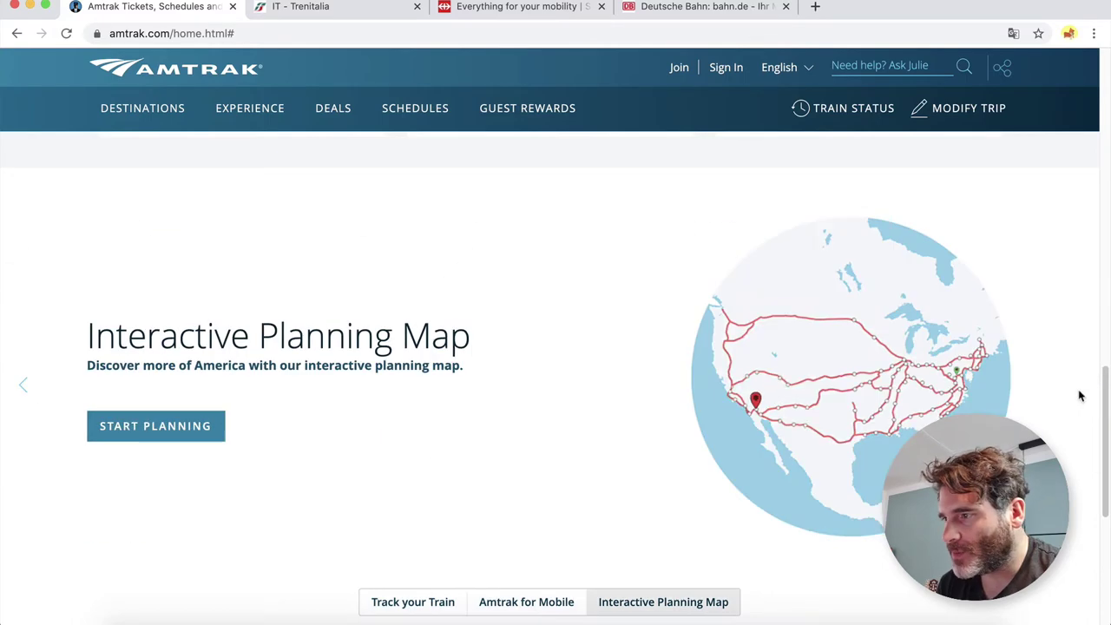
click(22, 388)
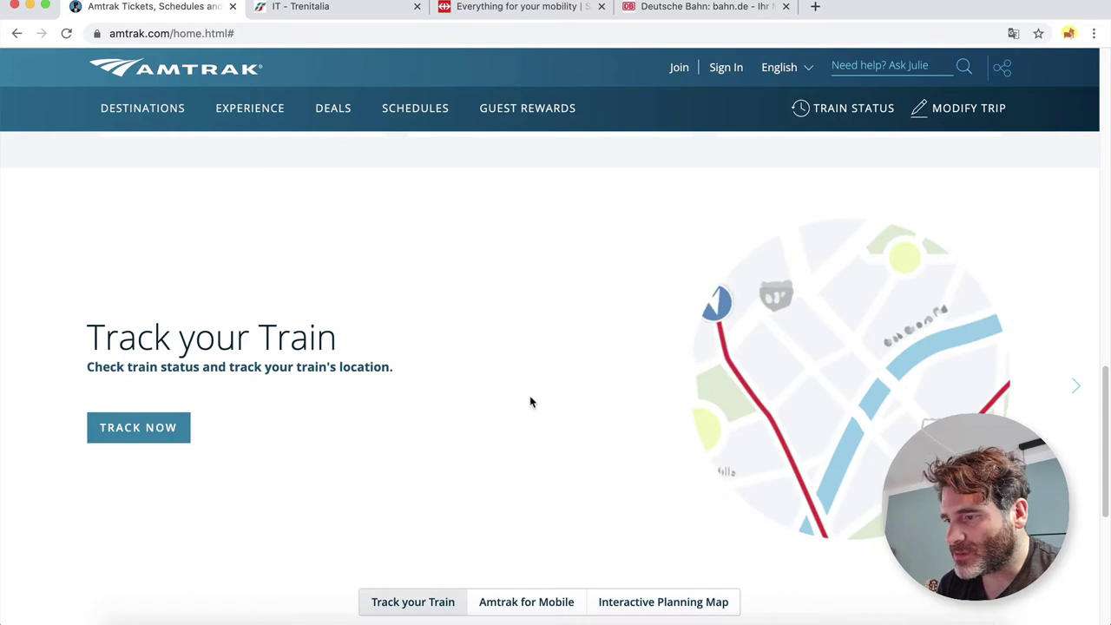
scroll(585, 555, down, 1)
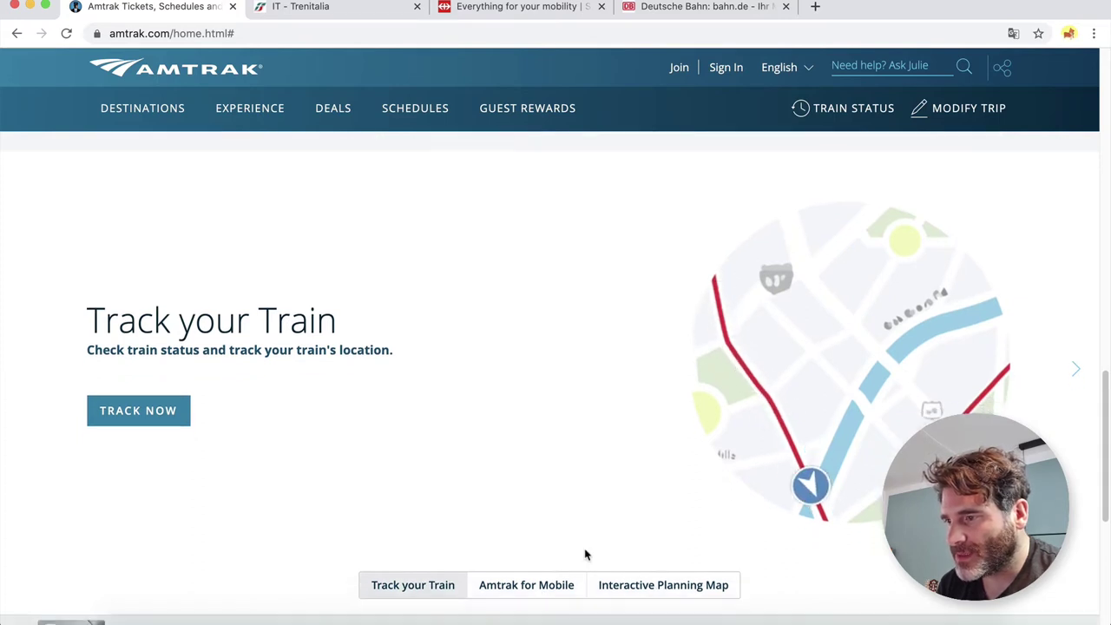
scroll(585, 556, up, 2)
scroll(584, 555, down, 3)
scroll(586, 554, down, 1)
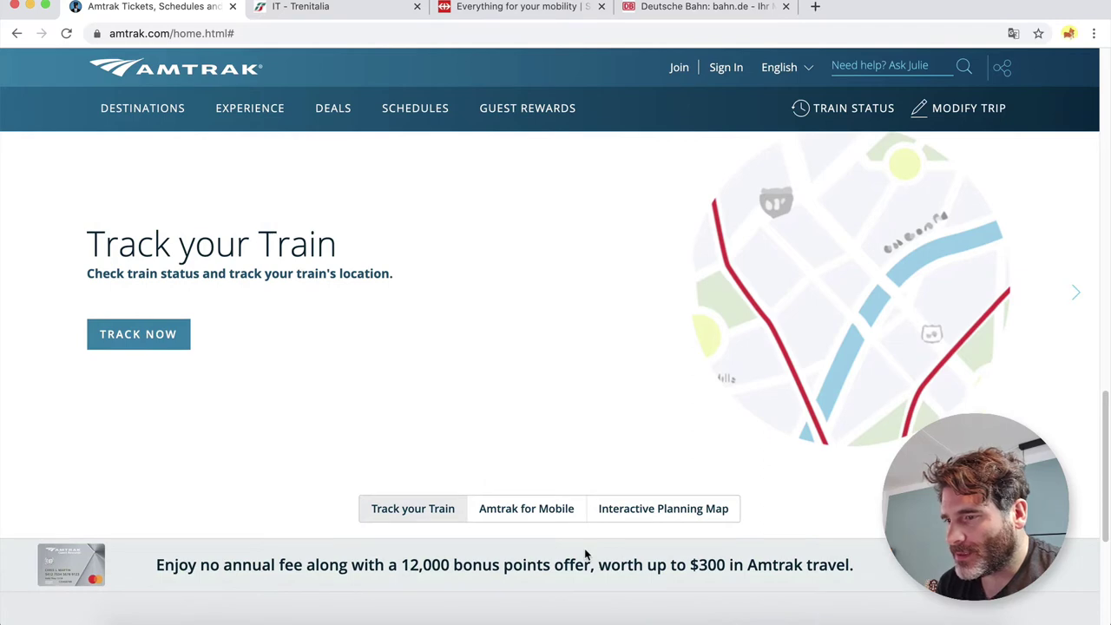
Review the Amtrak footer's social media, About Amtrak, Travel Smart and Site Tools links, comparing them with the content above.
scroll(584, 553, down, 5)
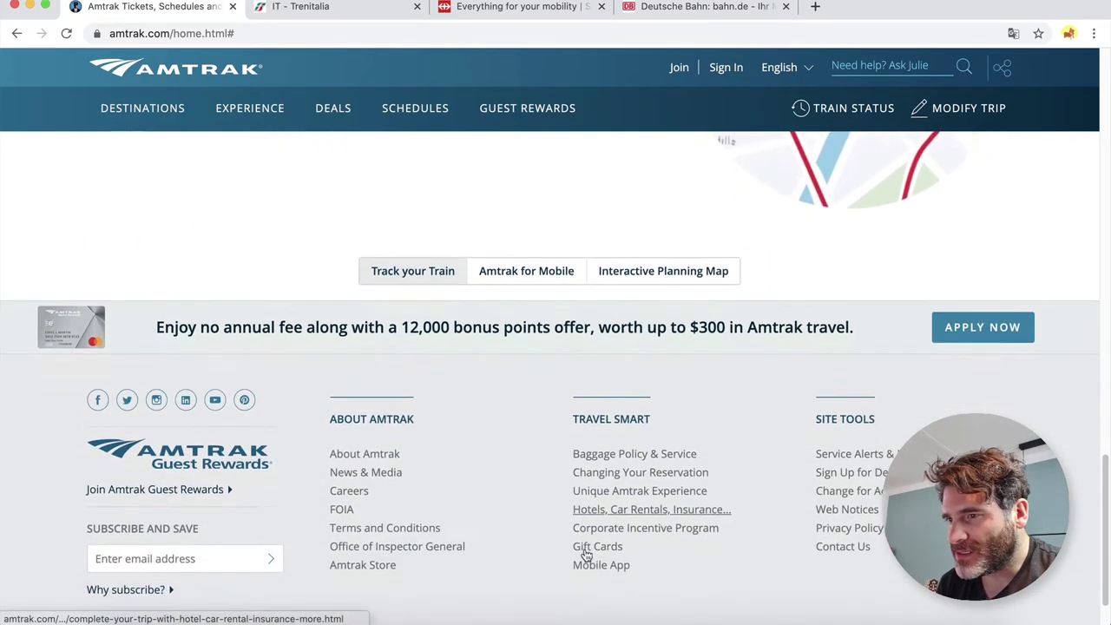
scroll(586, 553, down, 2)
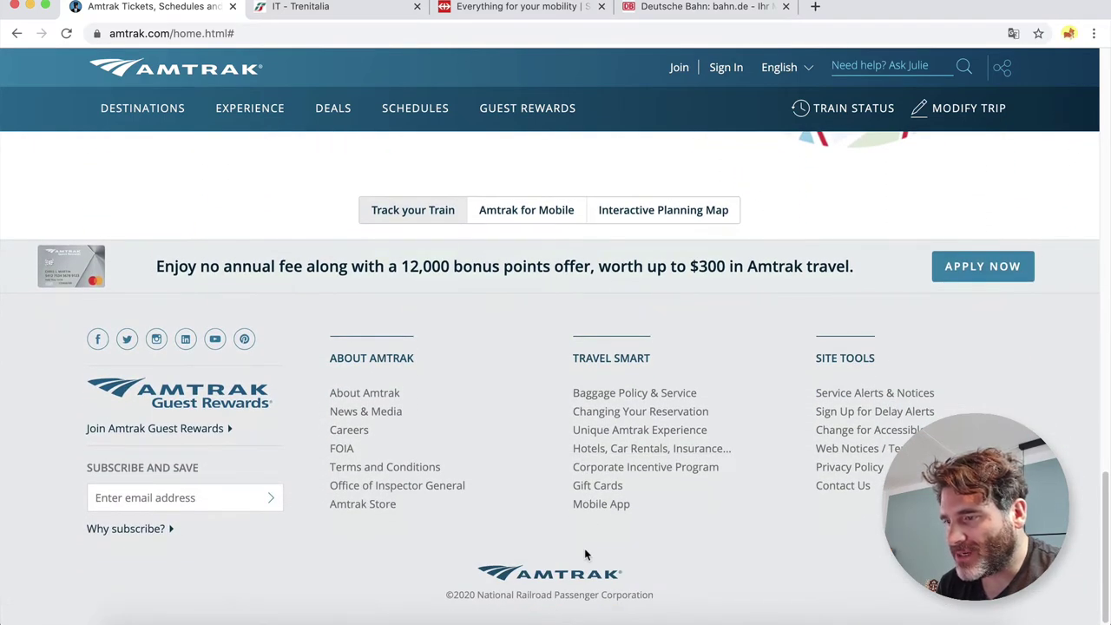
scroll(585, 552, up, 12)
scroll(585, 553, up, 10)
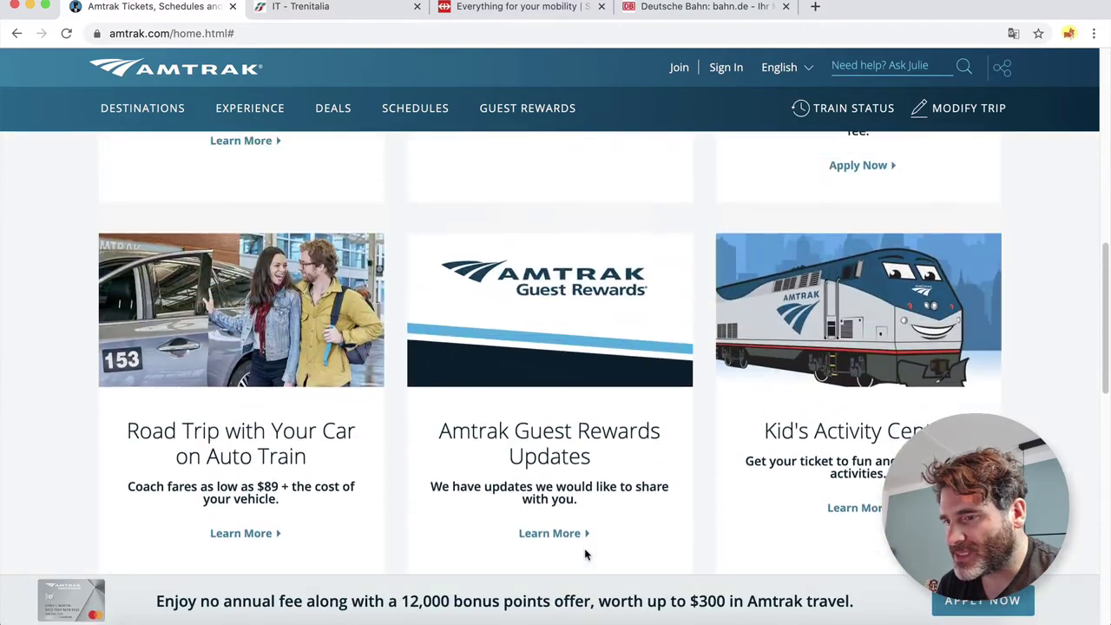
scroll(585, 554, down, 12)
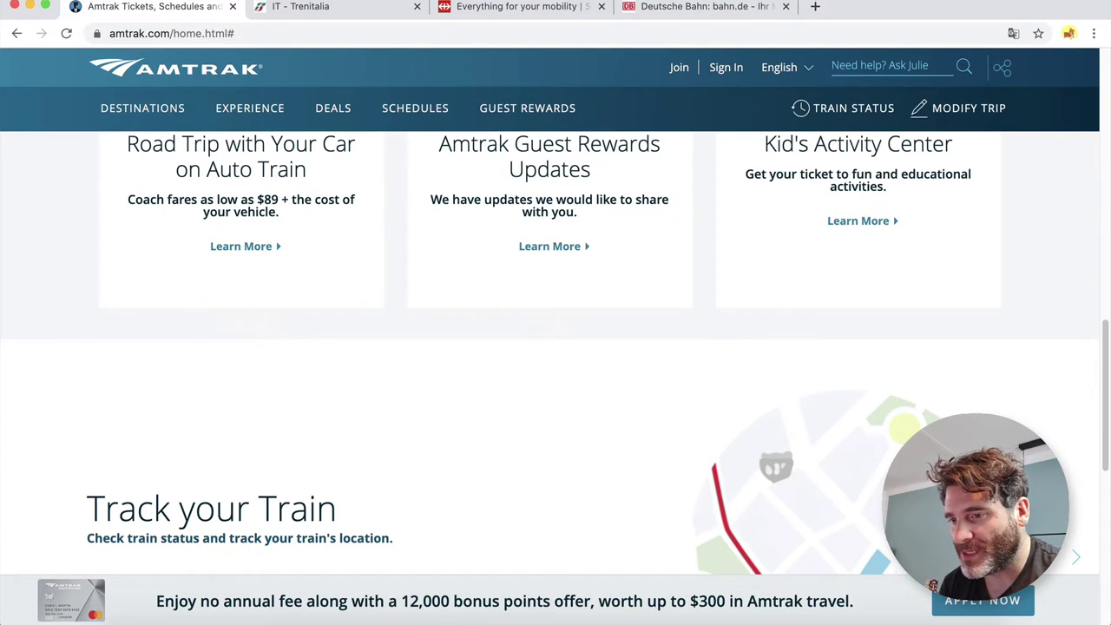
scroll(585, 553, down, 5)
scroll(585, 553, up, 1)
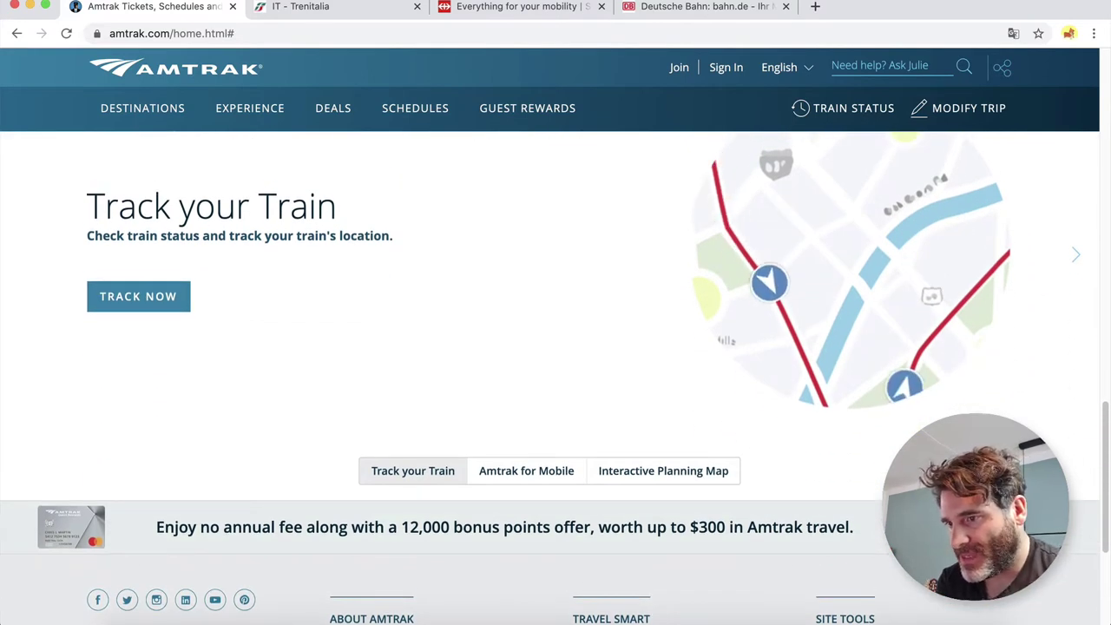
scroll(414, 546, down, 4)
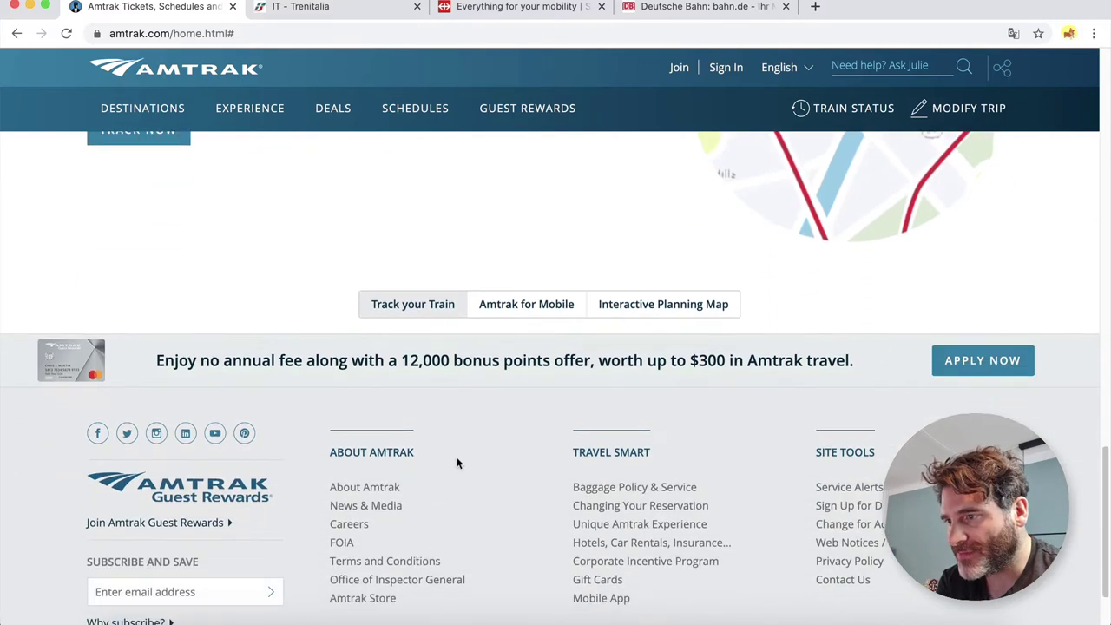
scroll(578, 414, down, 3)
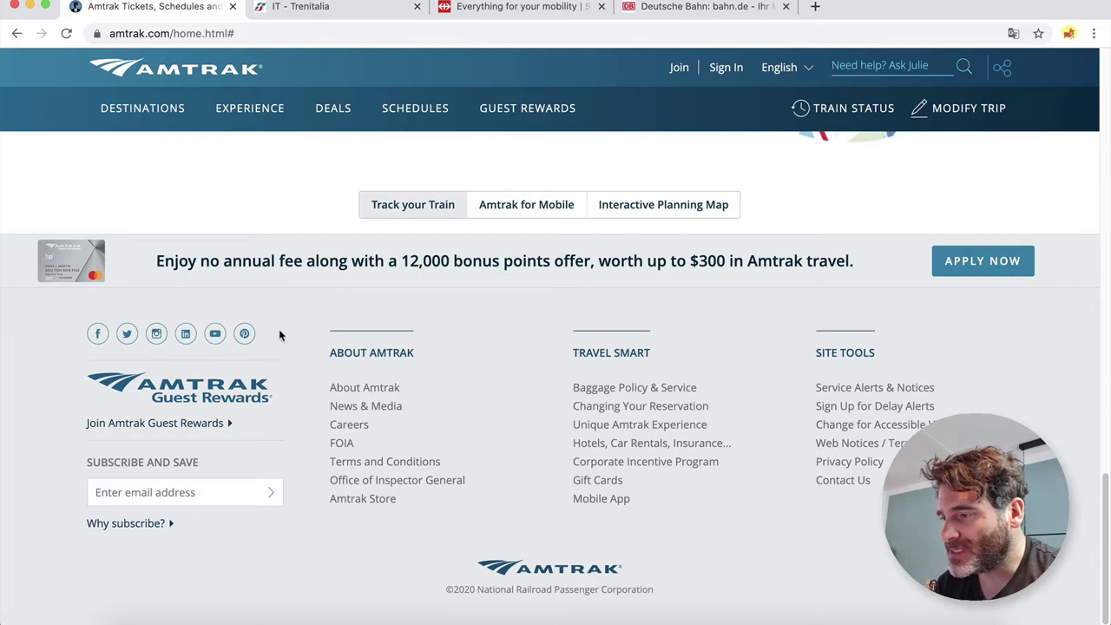
scroll(292, 421, down, 1)
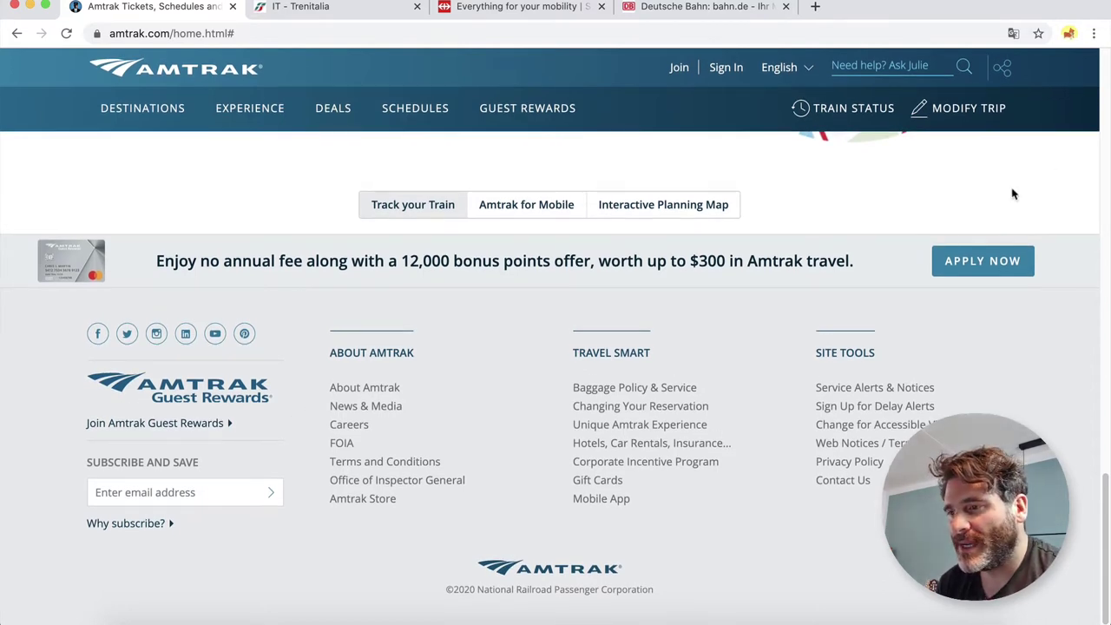
Set the trip from Chicago, IL - Union Station to Washington, DC - Union Station, and try swapping the stations and back.
scroll(1012, 191, up, 20)
scroll(840, 326, down, 2)
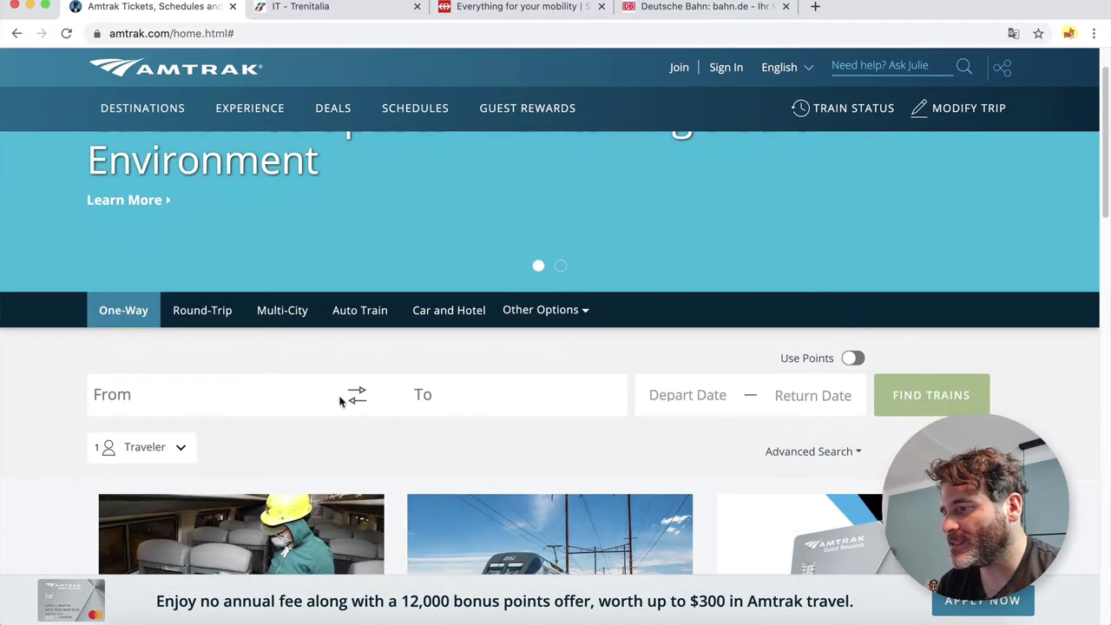
click(182, 398)
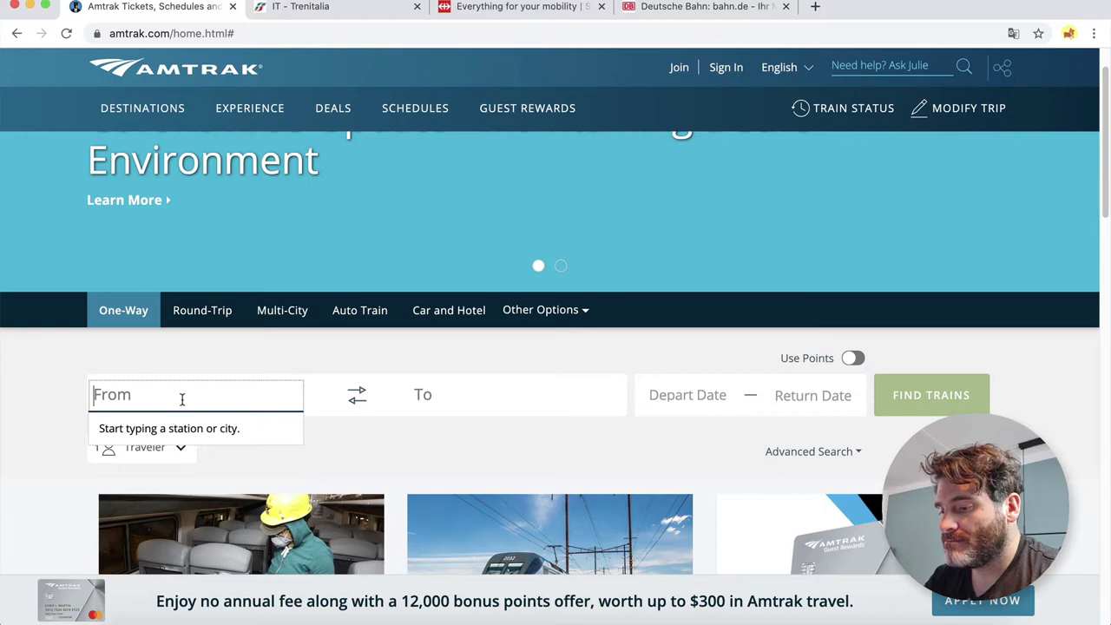
text(ch)
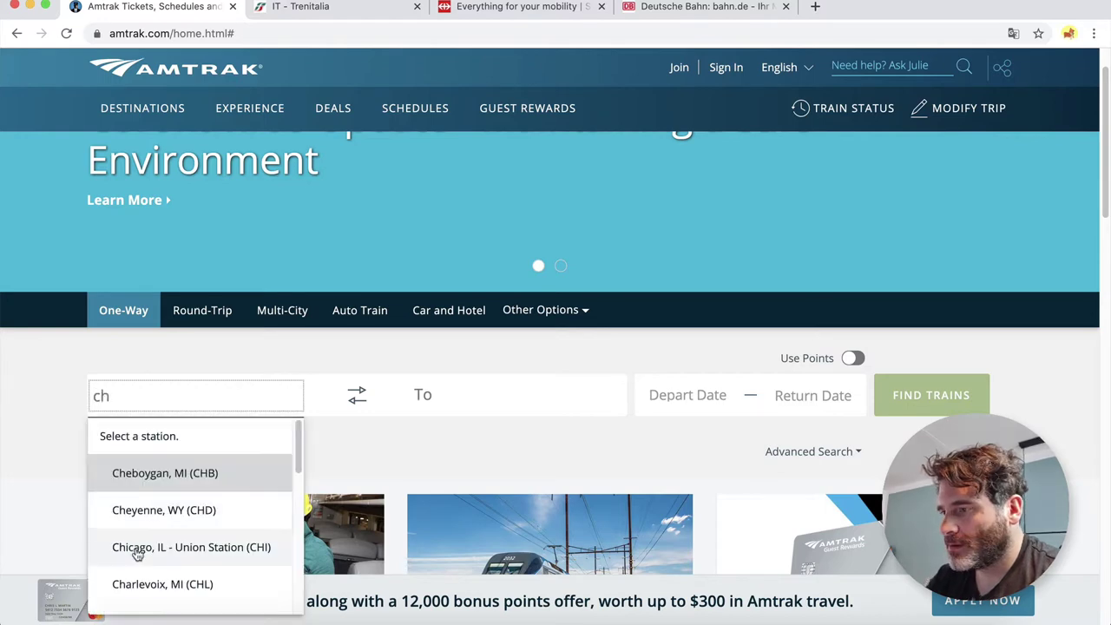
click(137, 548)
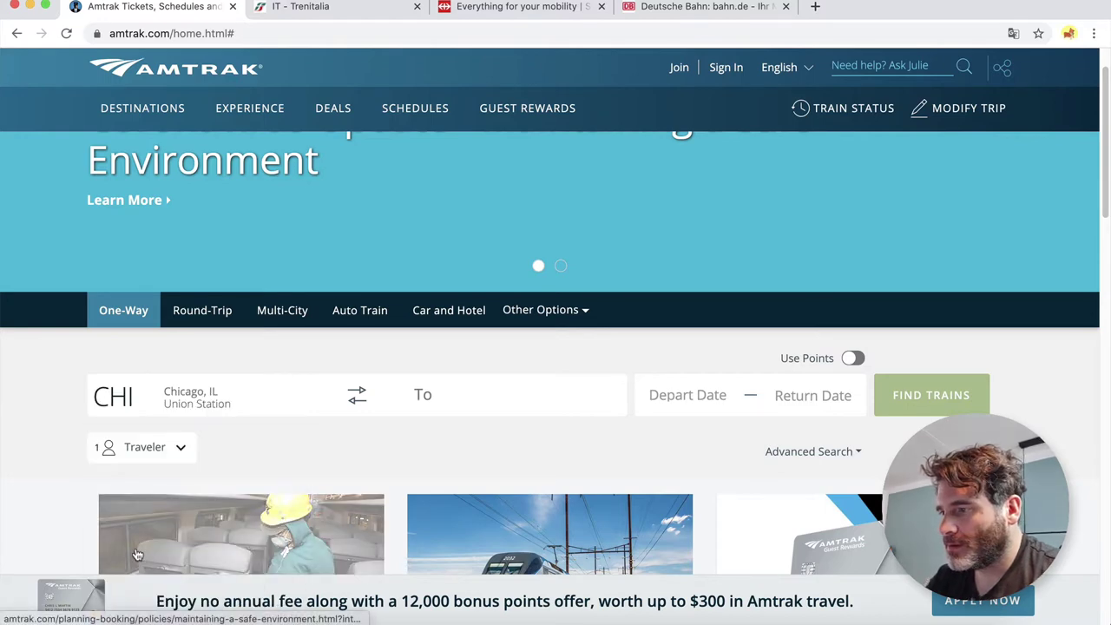
click(472, 405)
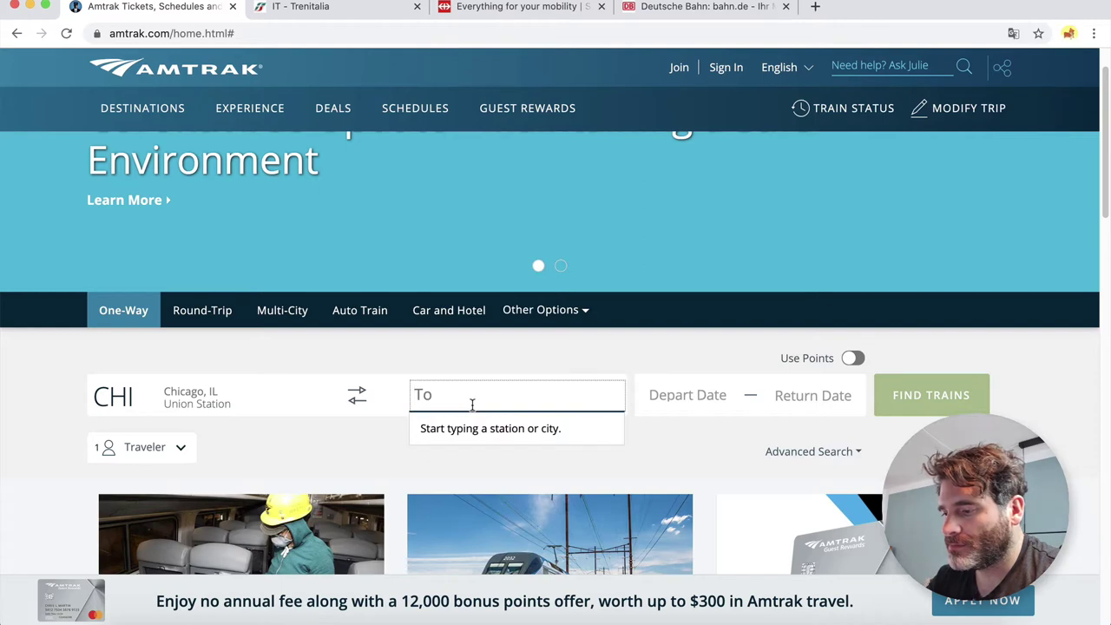
text(washing)
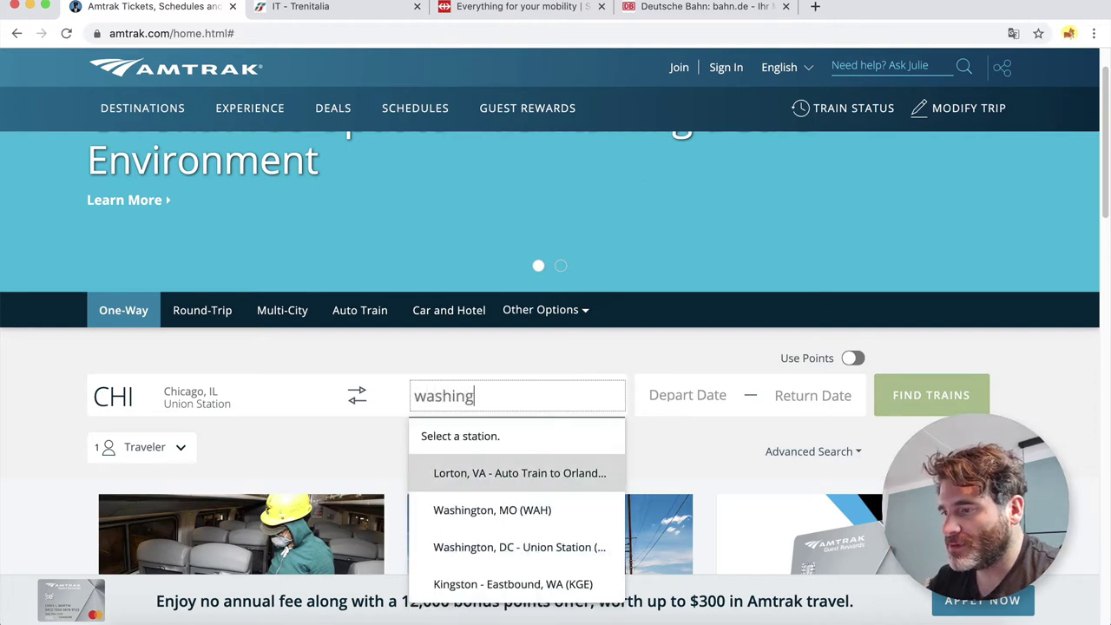
click(464, 553)
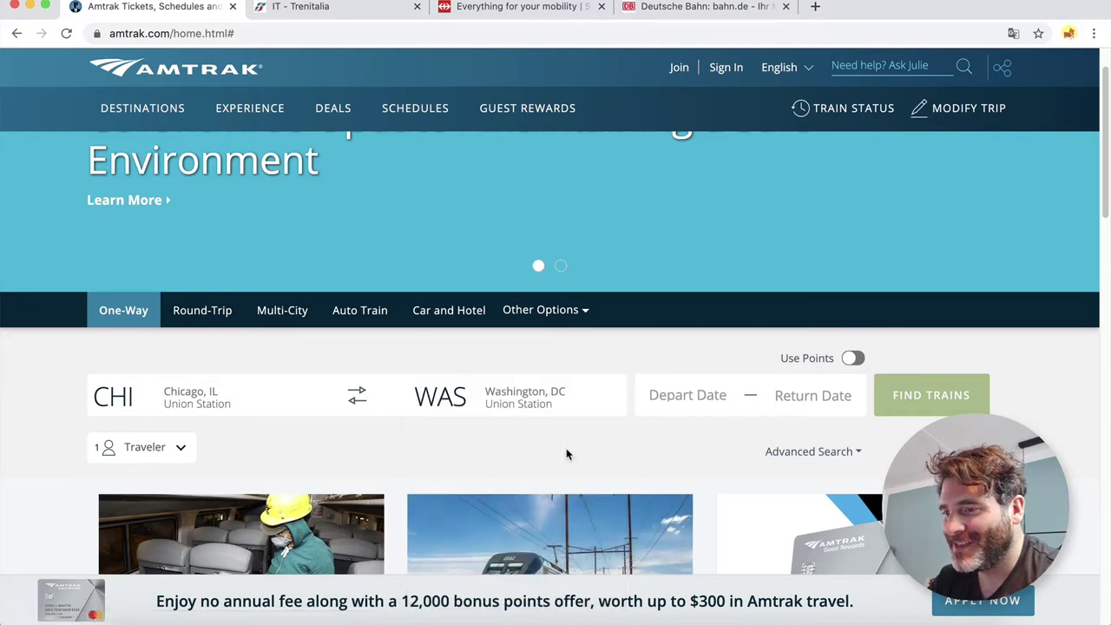
click(354, 401)
click(356, 400)
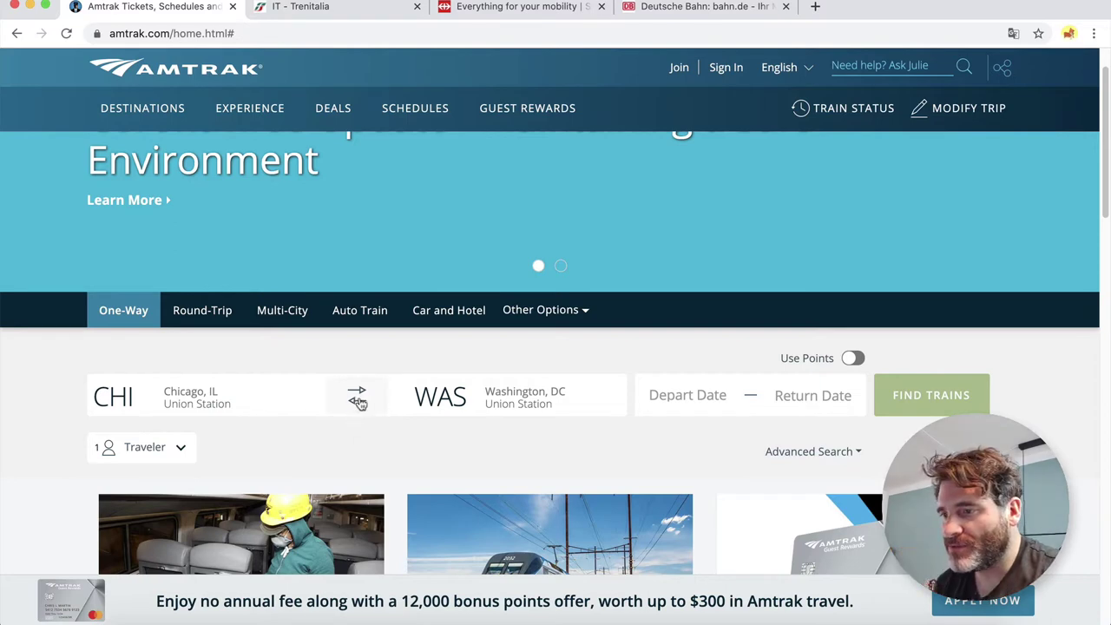
Look through the months in the travel calendar and set the departure date to 7/15/2020.
click(655, 395)
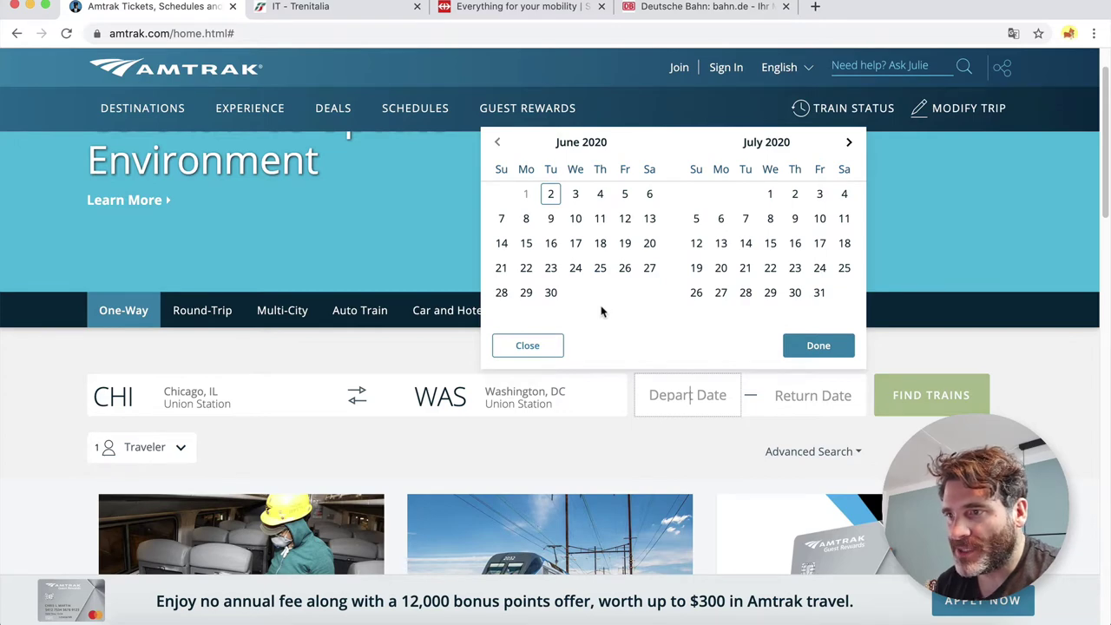
scroll(754, 271, up, 1)
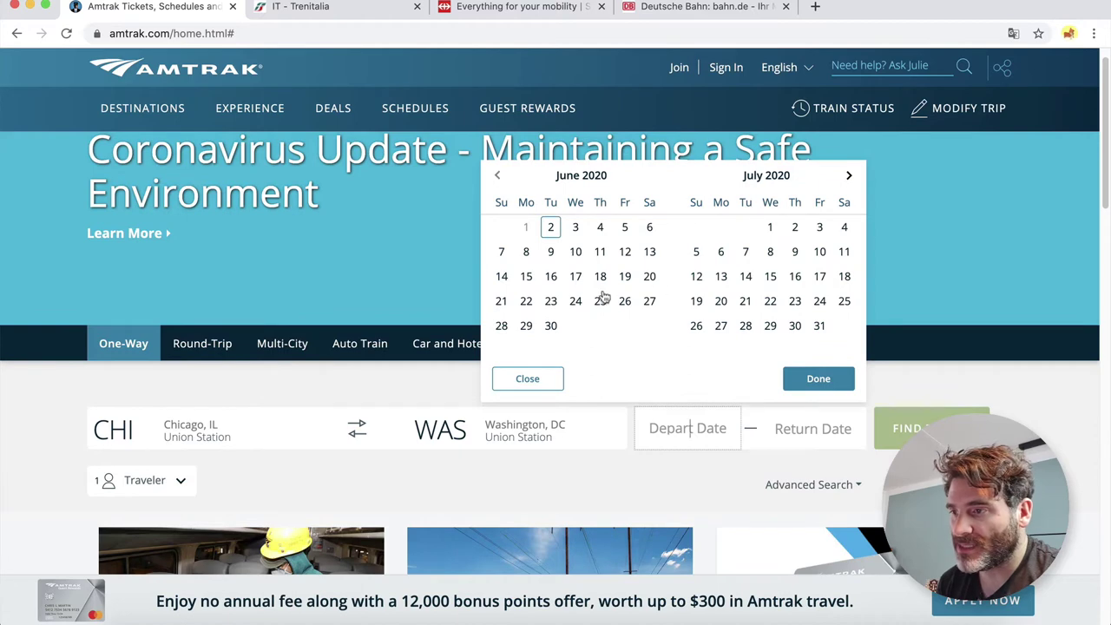
click(849, 176)
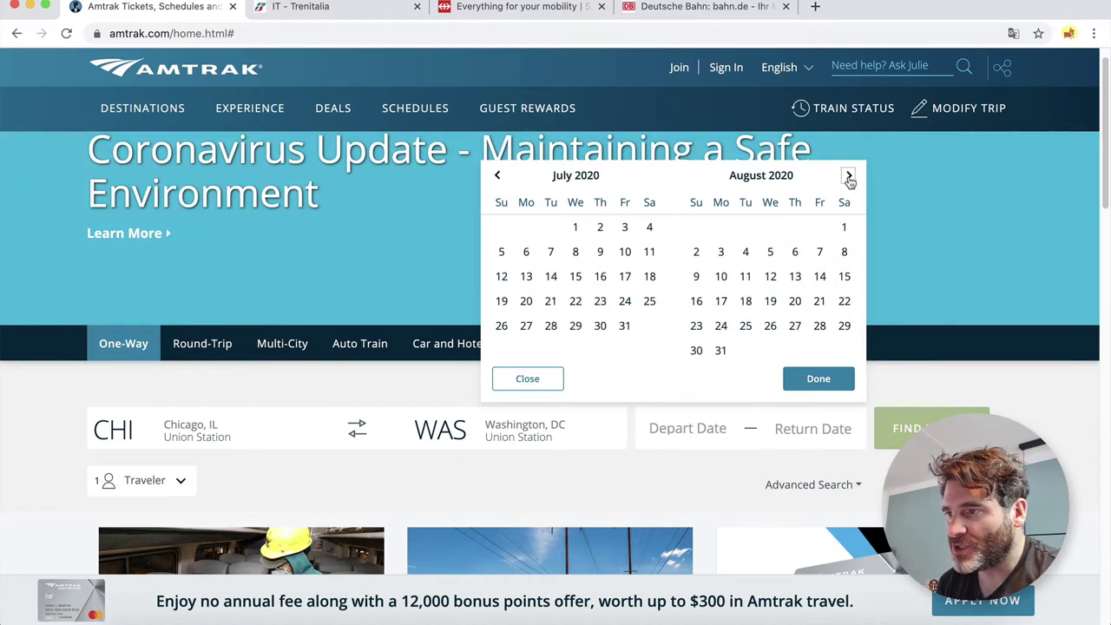
click(849, 177)
click(495, 177)
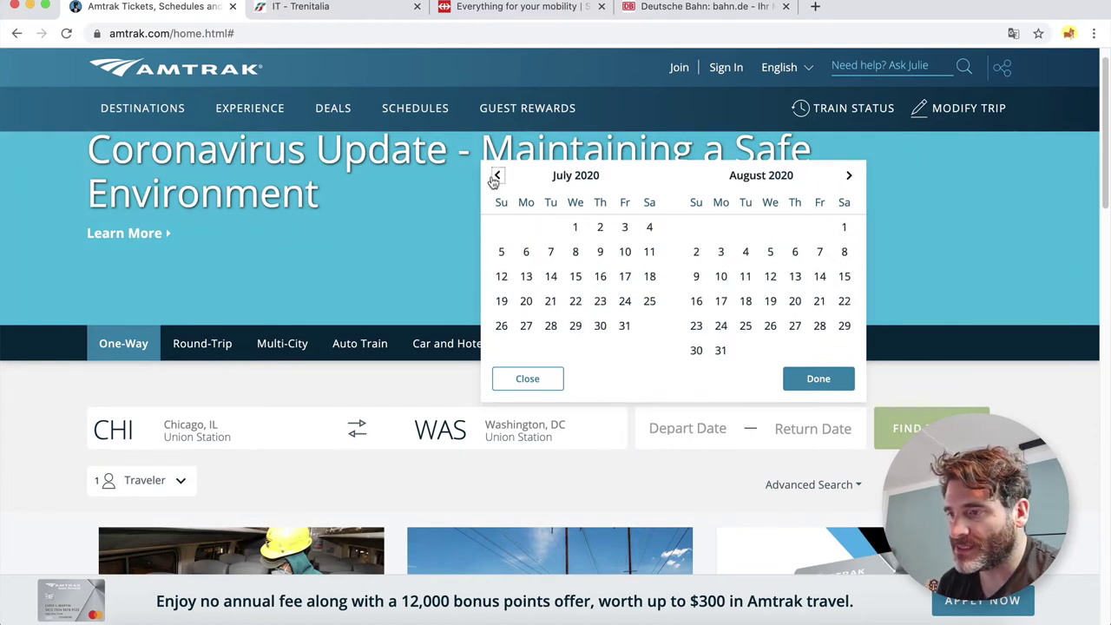
click(576, 277)
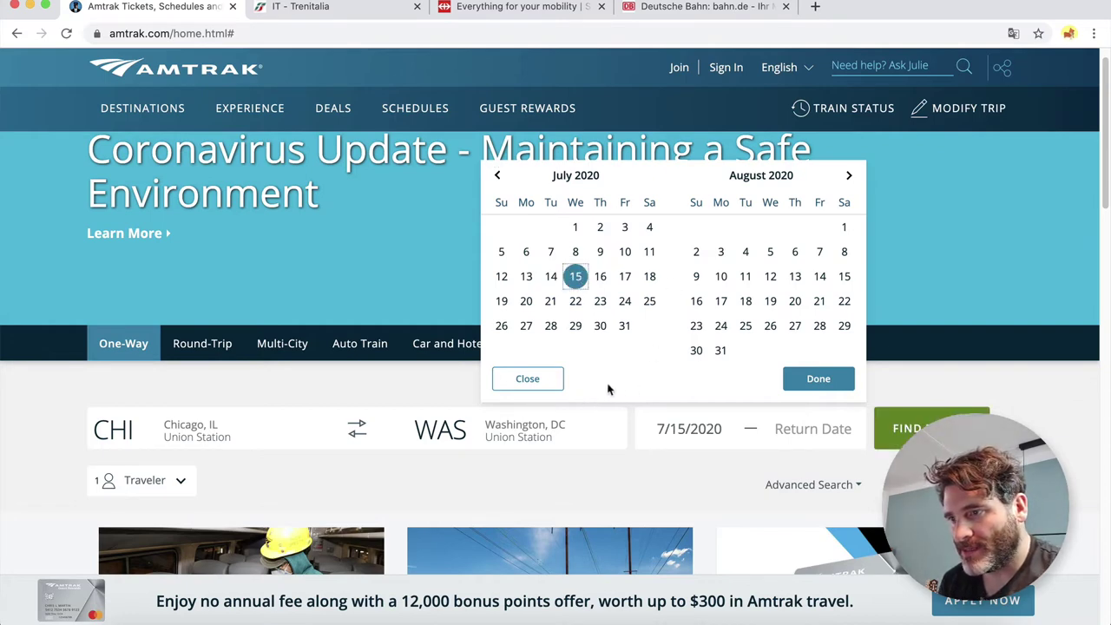
click(819, 379)
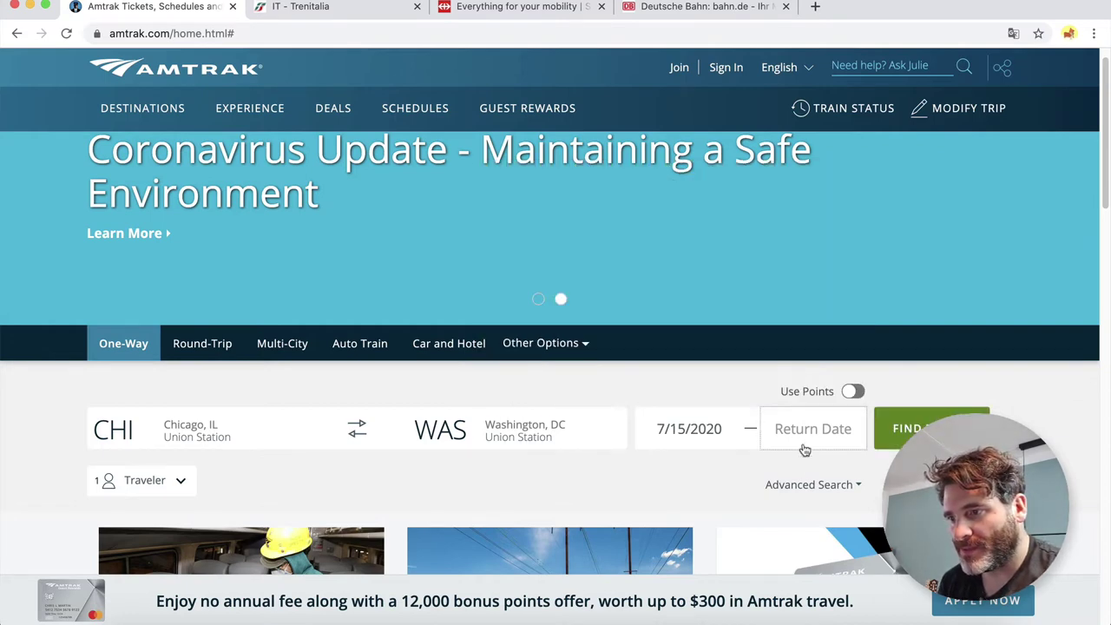
Add a return date of 7/29/2020 to make the Chicago to Washington search a round trip.
click(804, 440)
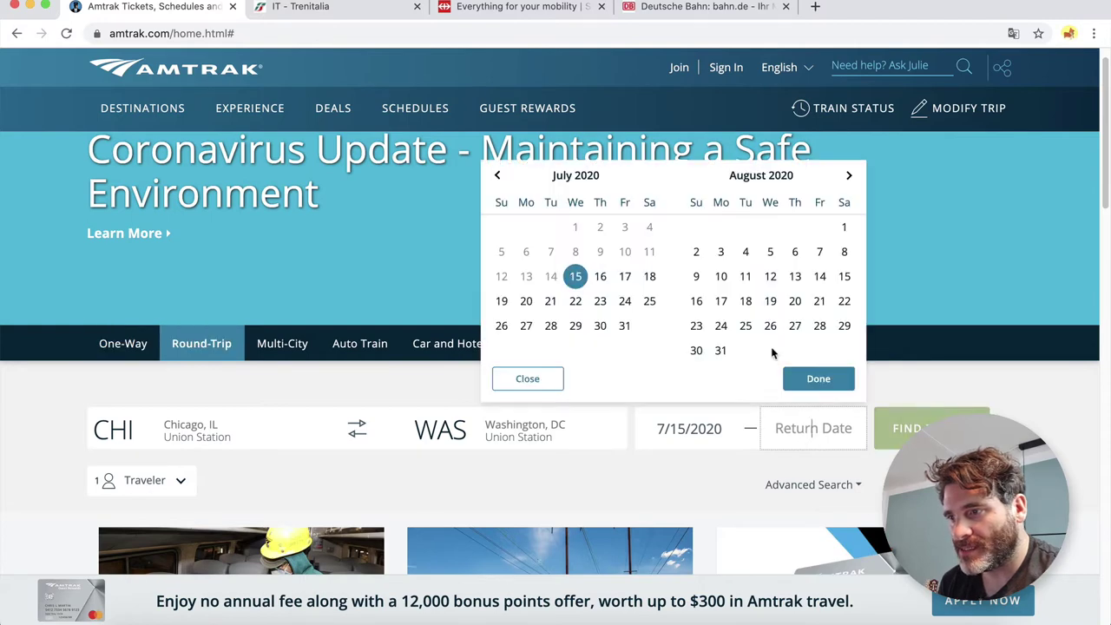
click(575, 328)
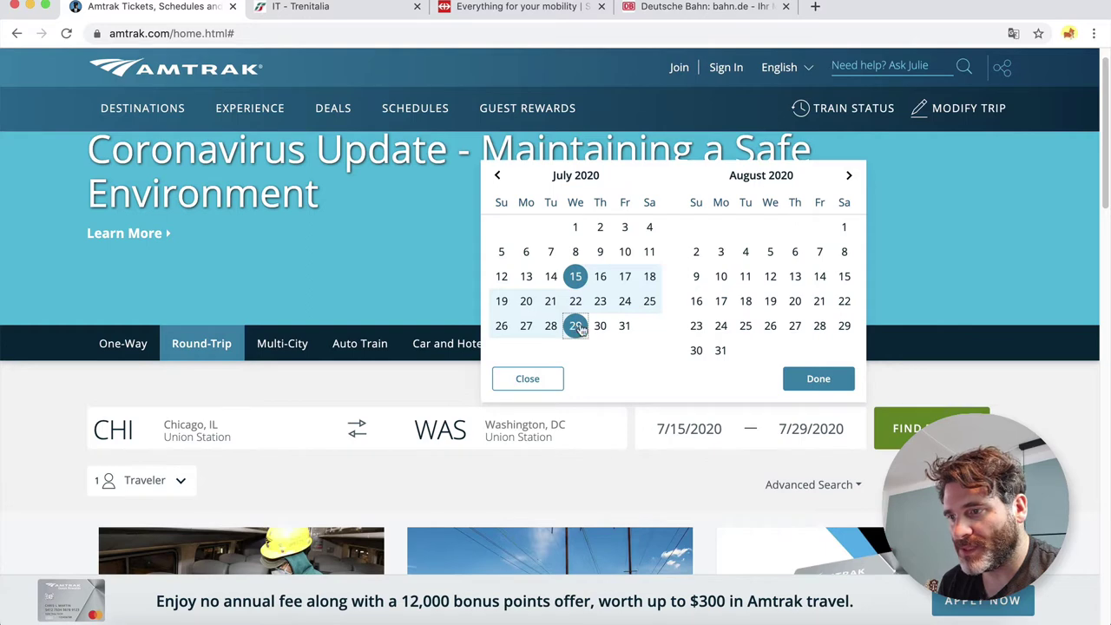
click(816, 379)
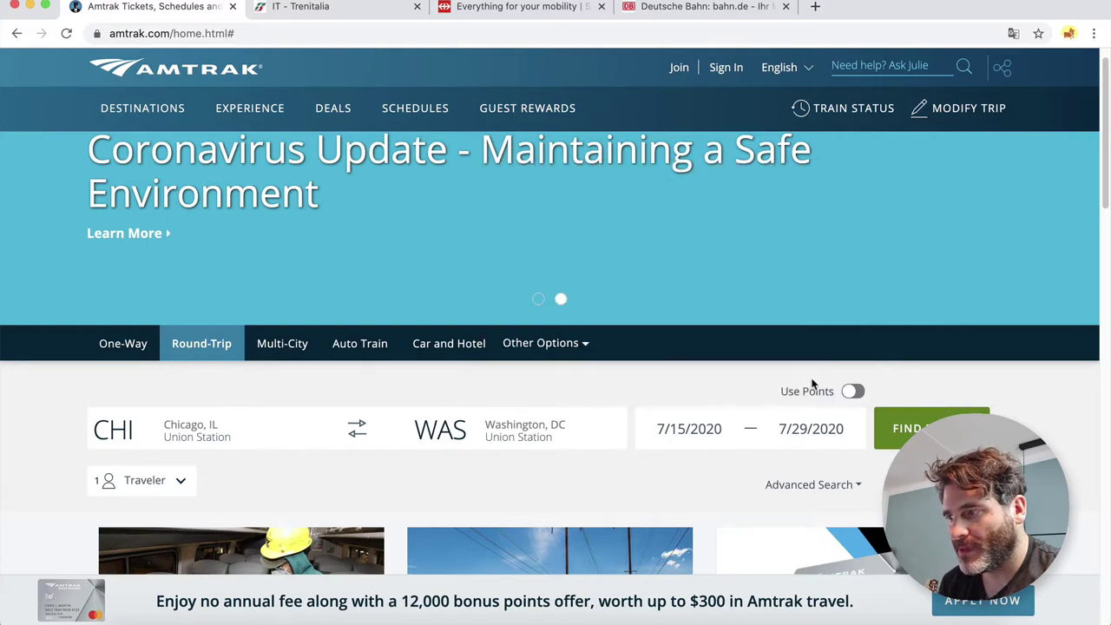
Check the traveler age categories and discount options for the trip, leaving the selection at one adult.
click(181, 483)
scroll(183, 489, down, 5)
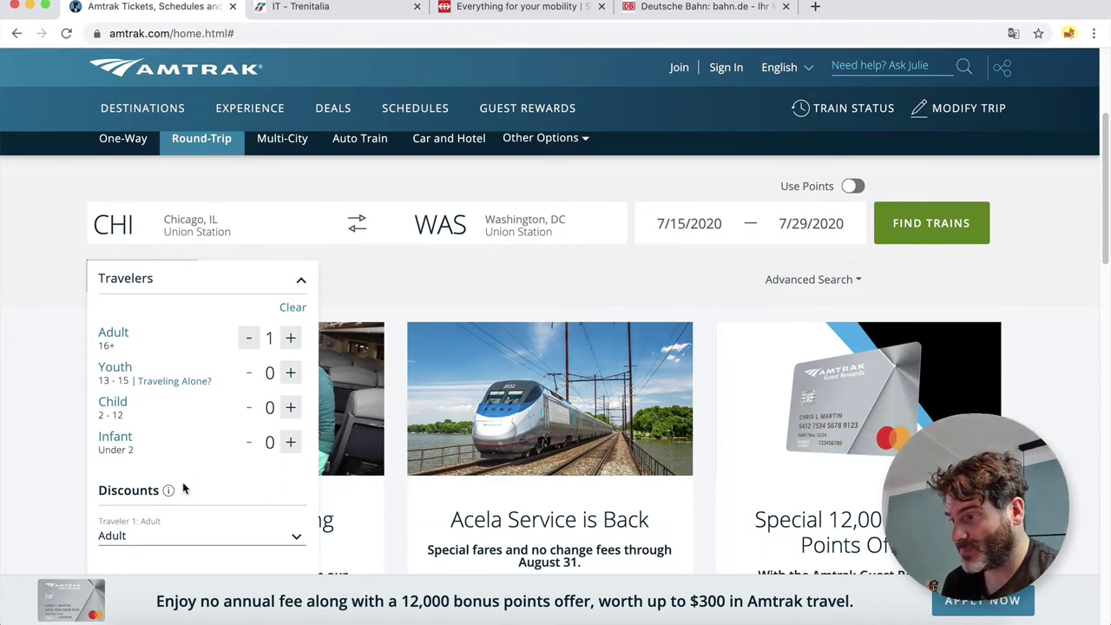
click(300, 280)
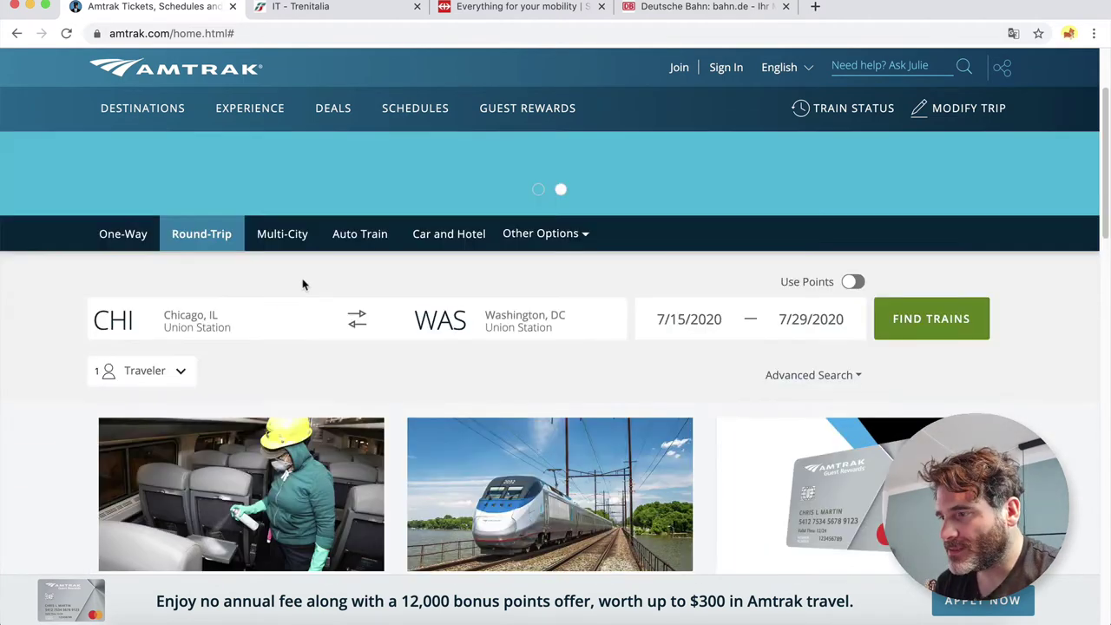
click(183, 373)
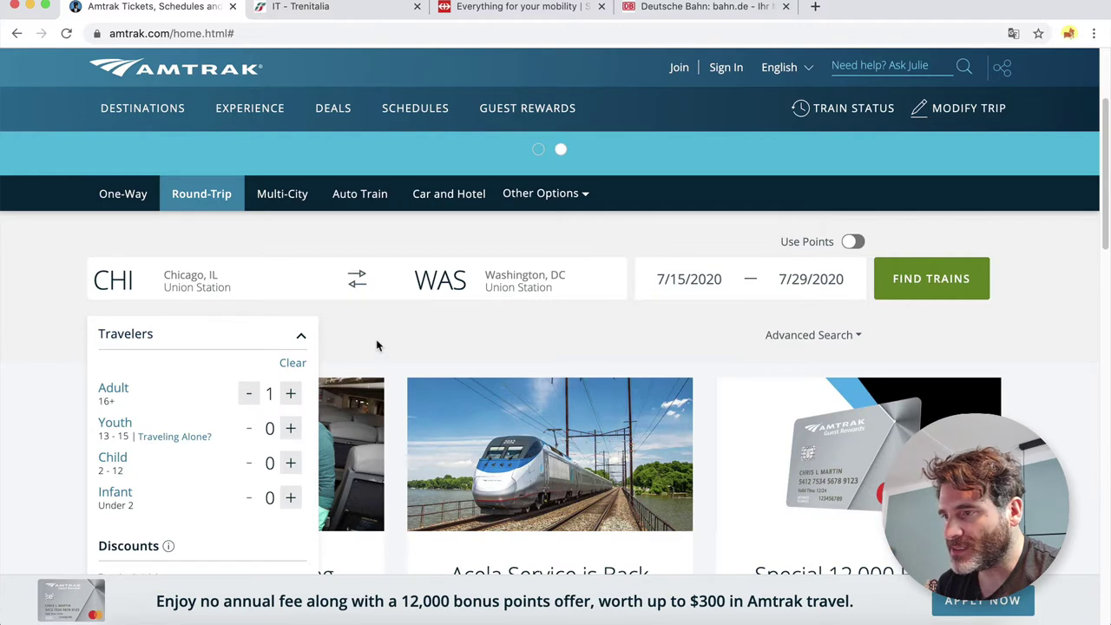
click(565, 243)
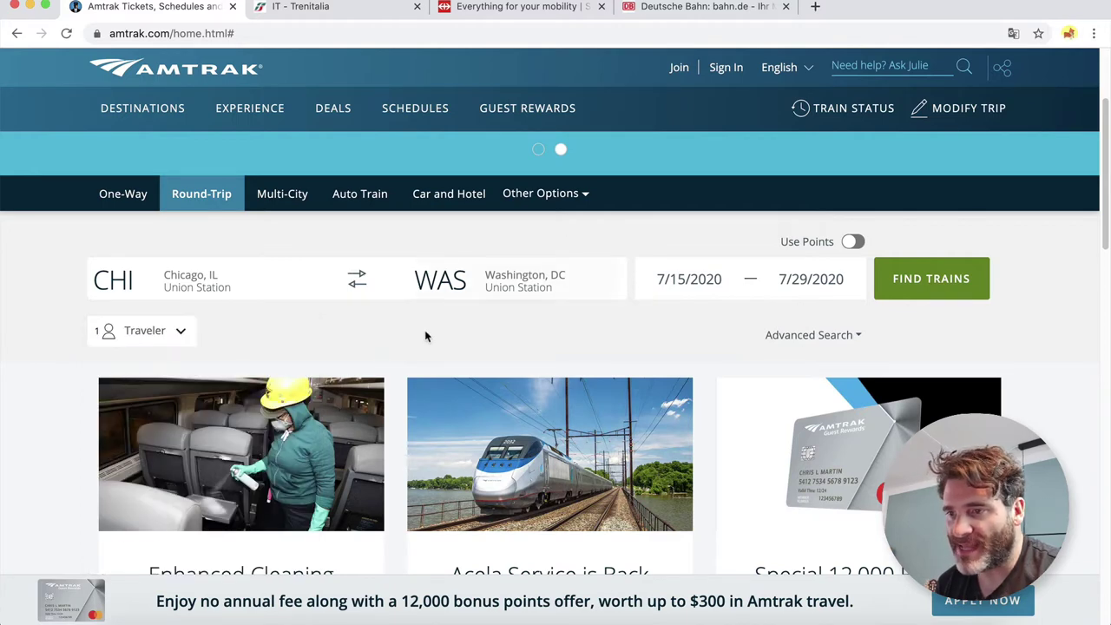
Check the advanced search options for time of day and points, and run the train search.
click(924, 291)
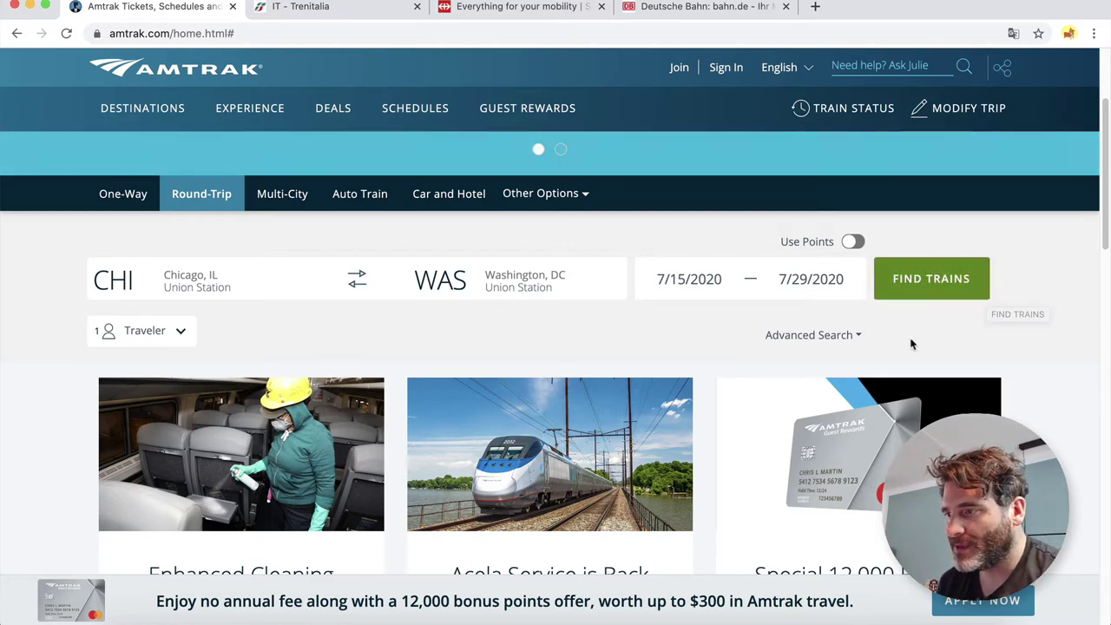
click(857, 337)
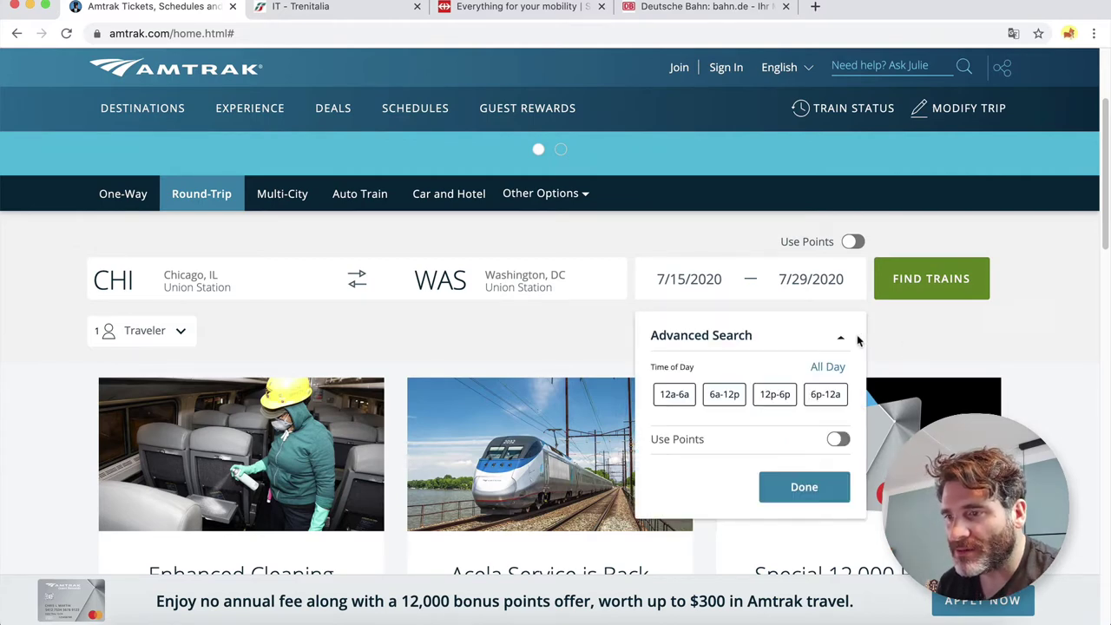
click(878, 341)
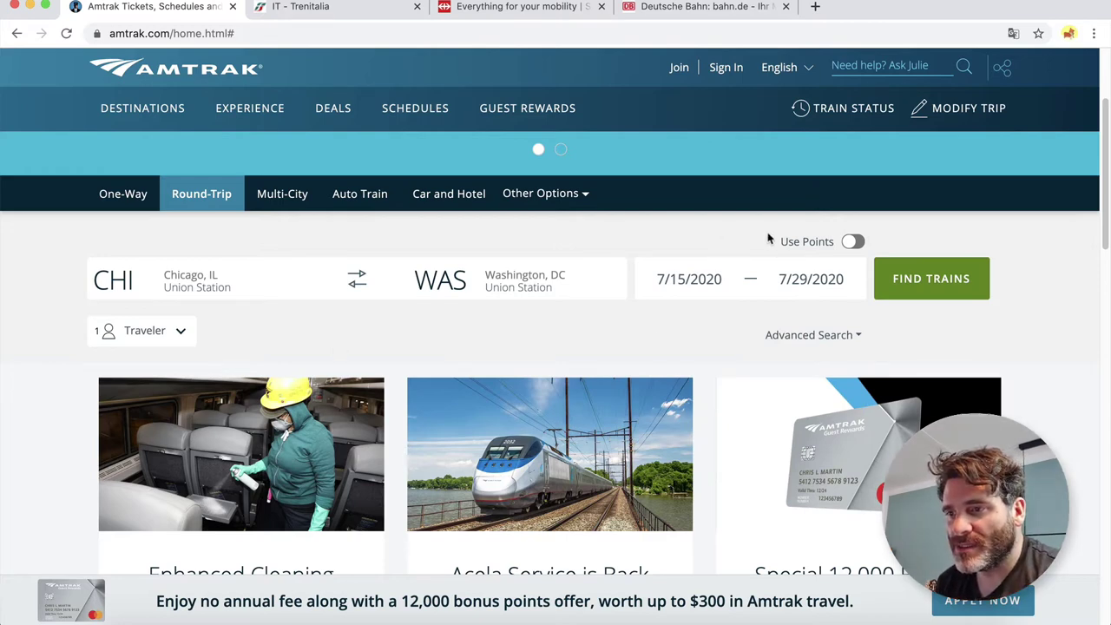
click(923, 269)
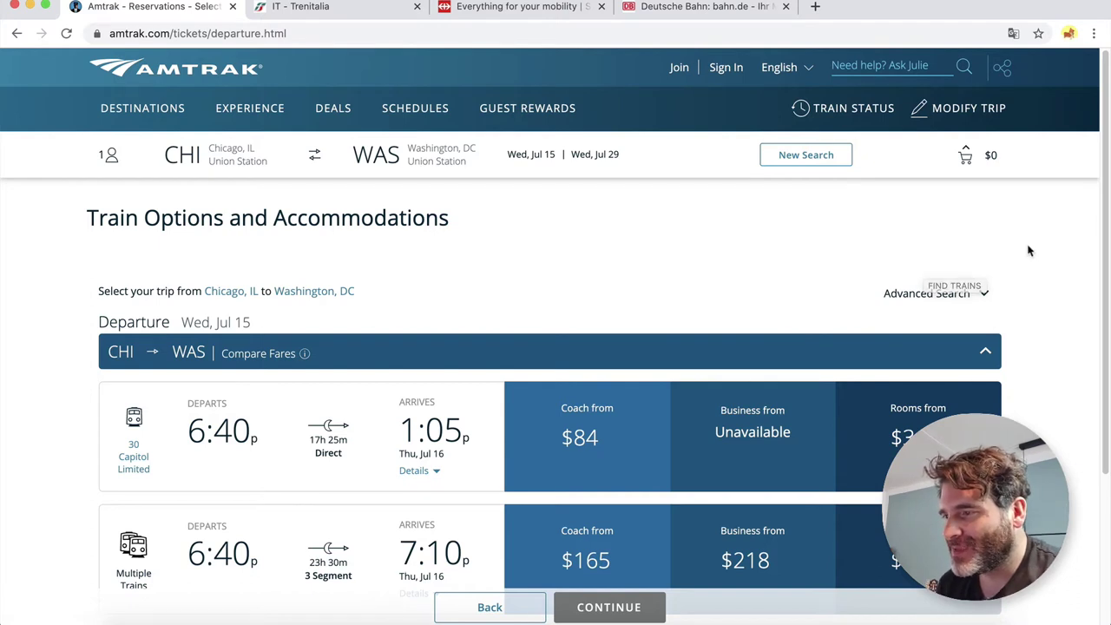
Try selecting the Saver coach fare with an upper-level seat on the direct 30 Capitol Limited departure.
scroll(1029, 251, down, 2)
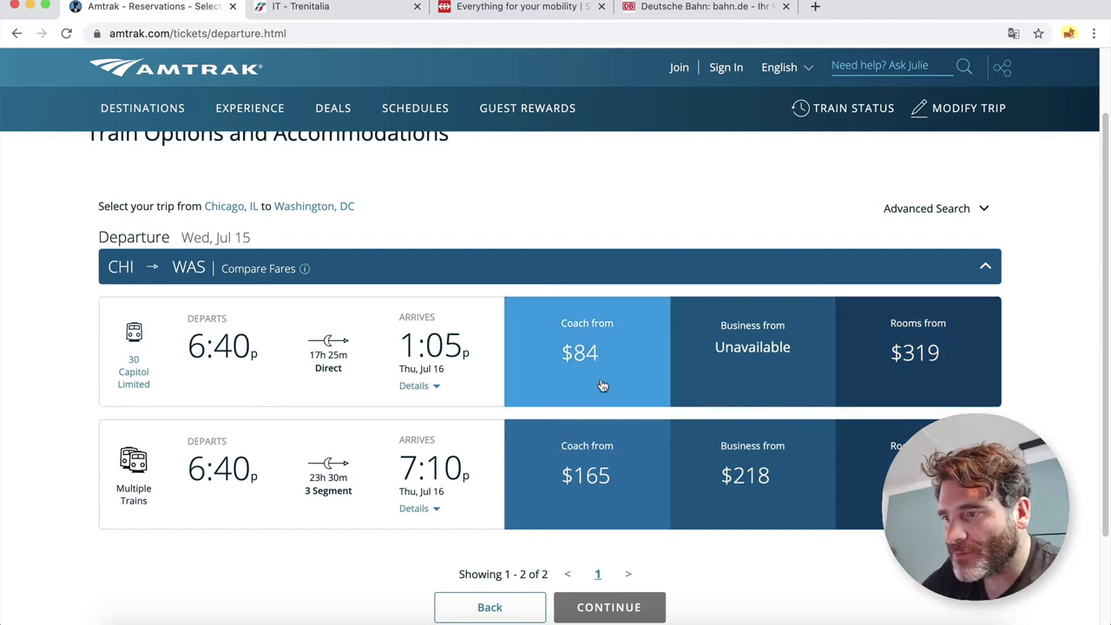
click(633, 354)
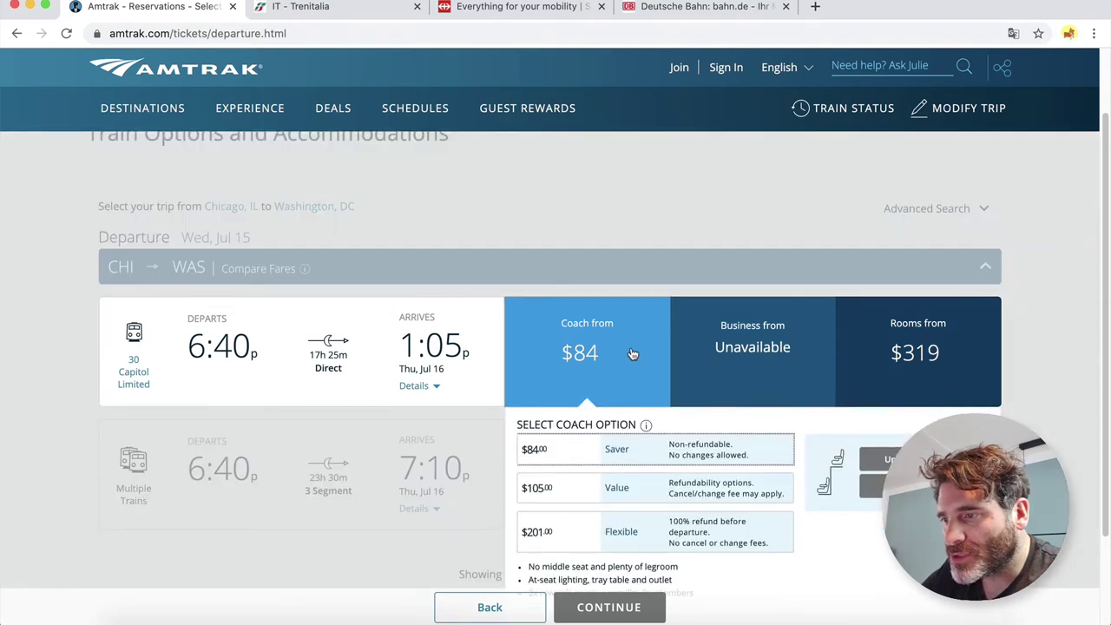
scroll(632, 354, down, 2)
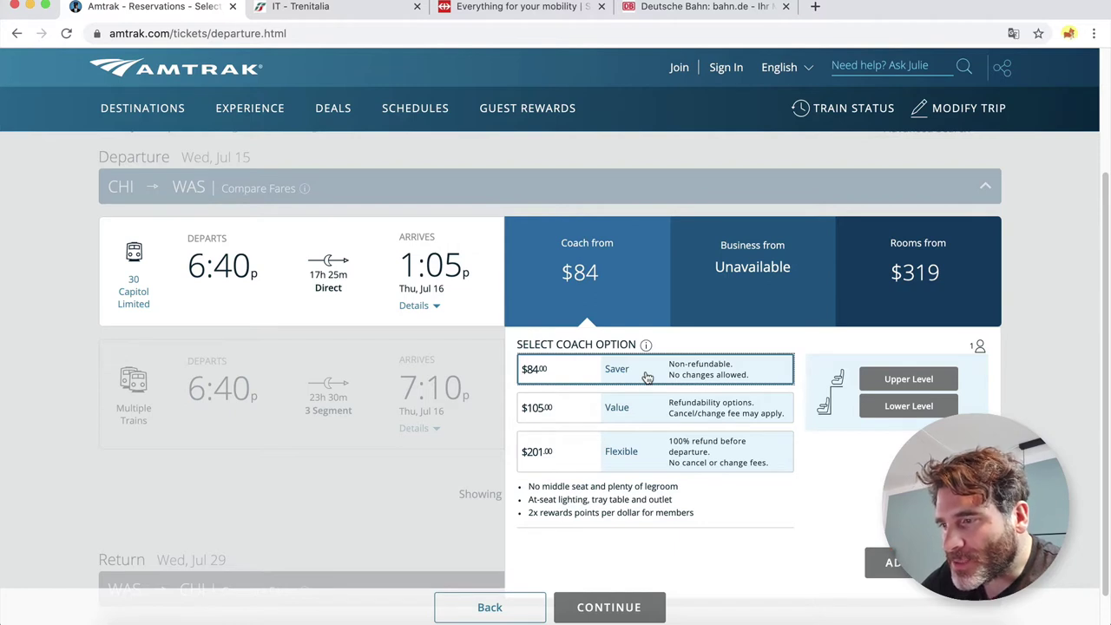
click(646, 373)
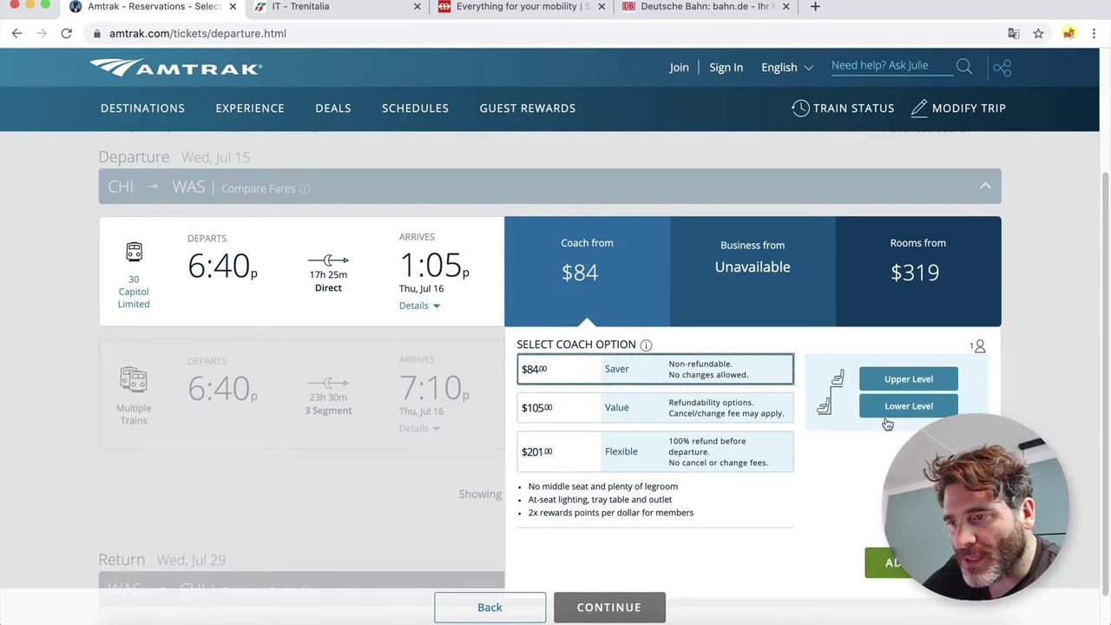
click(897, 388)
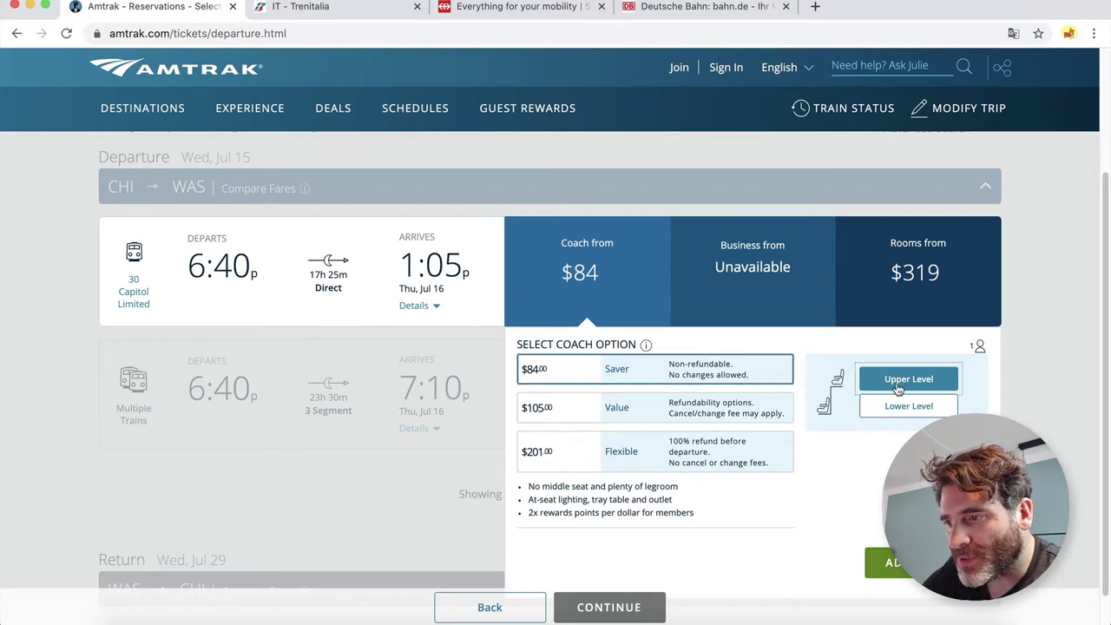
Read the Reserved Coach Class Seat description, and try to continue without adding the fare to the cart.
scroll(838, 465, down, 1)
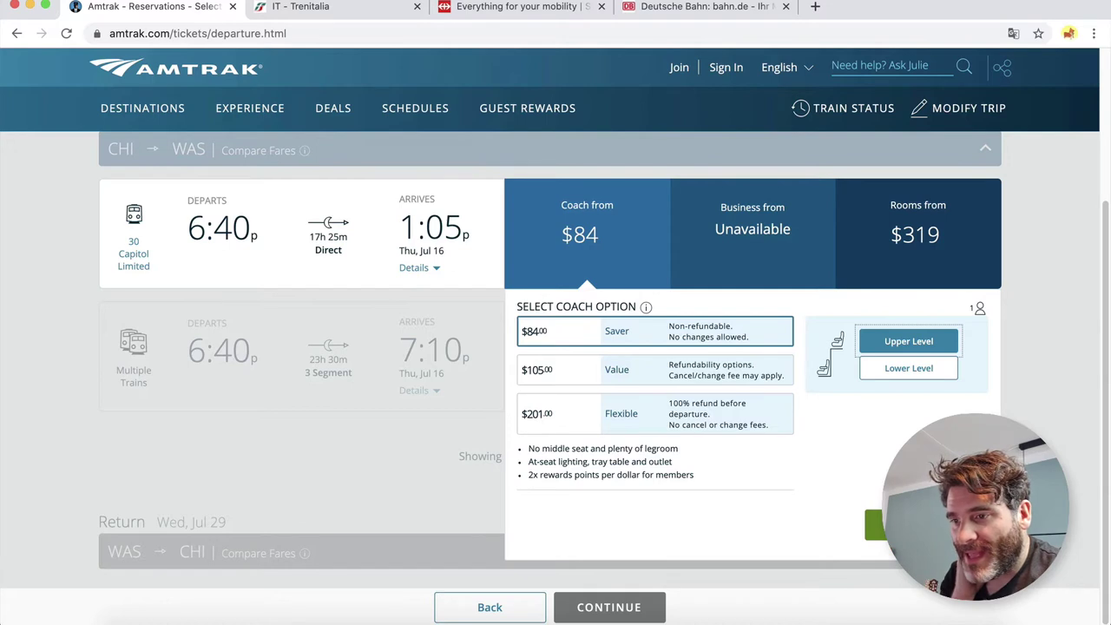
scroll(968, 374, up, 1)
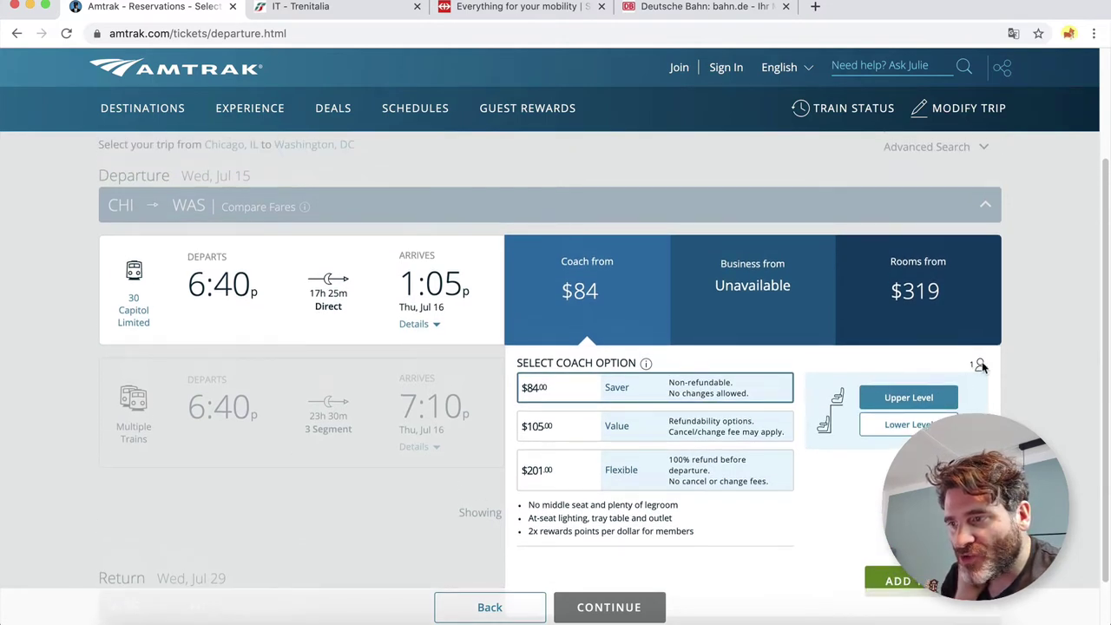
click(646, 363)
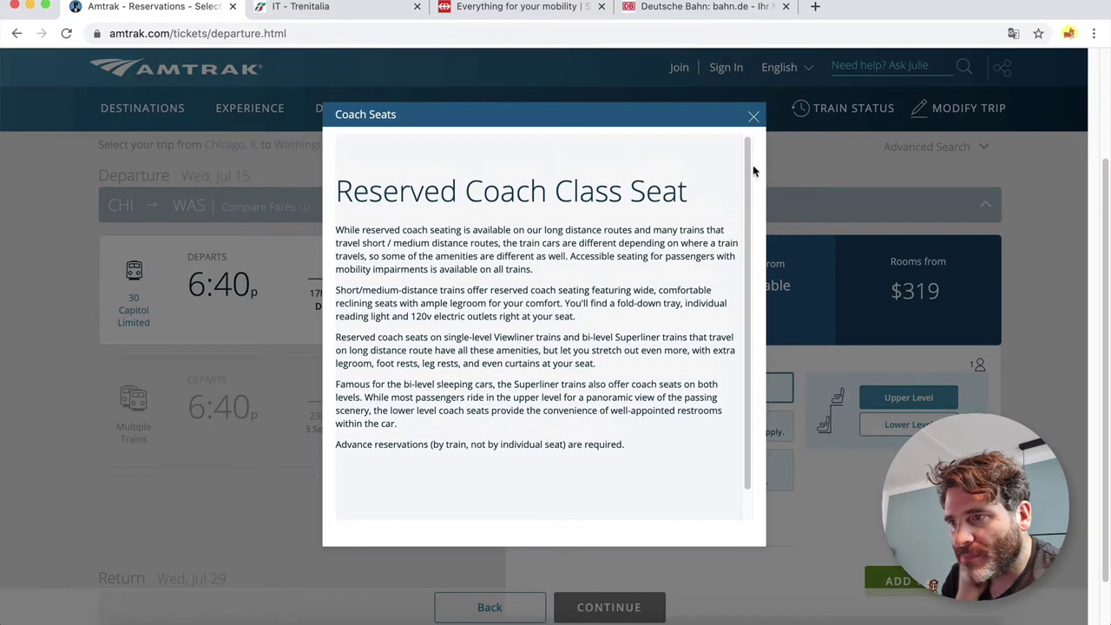
click(753, 118)
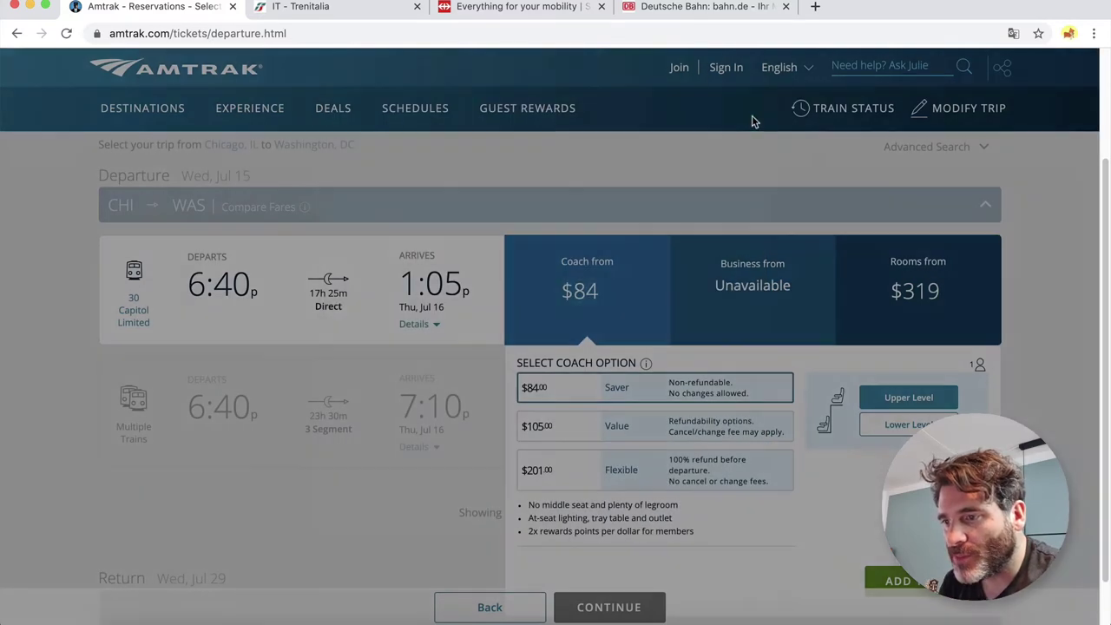
scroll(799, 450, down, 1)
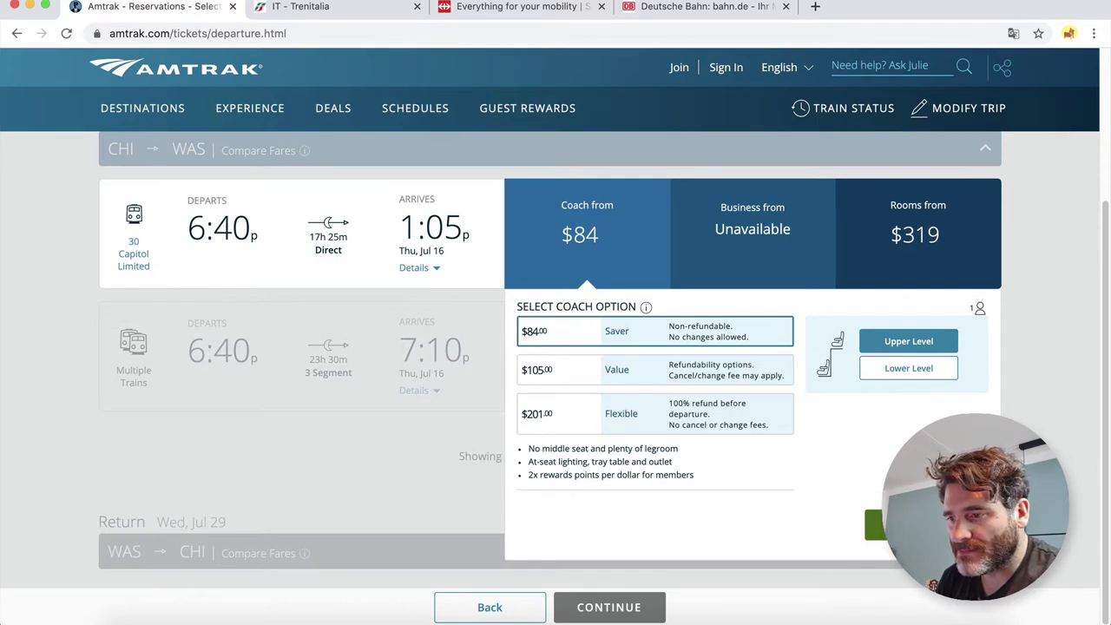
click(632, 612)
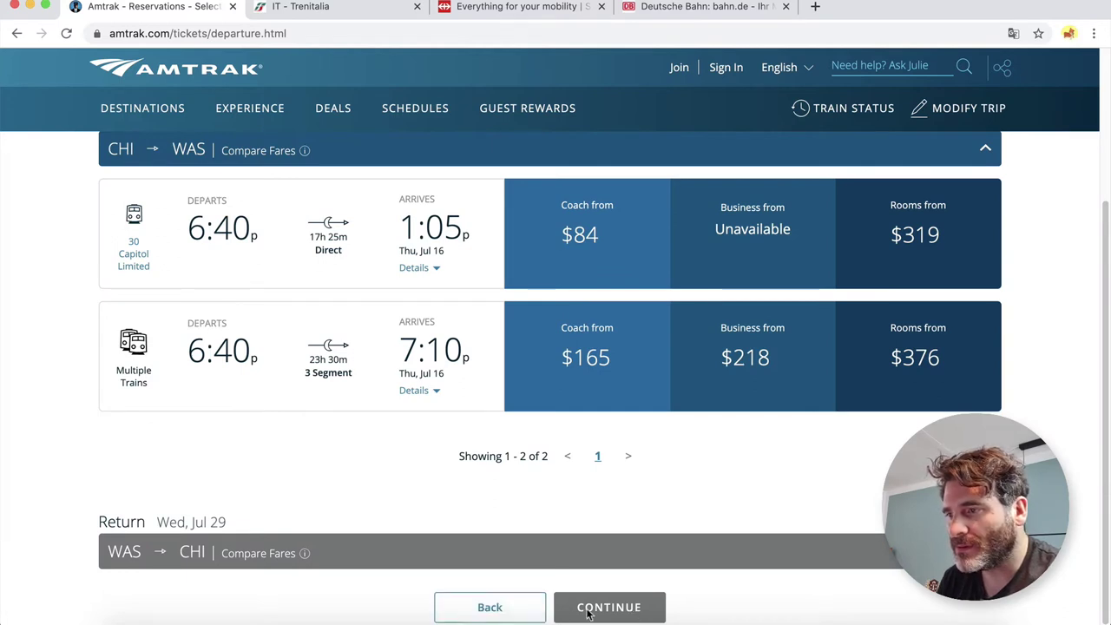
Add the Saver coach fare with an upper-level seat on the 30 Capitol Limited departure to the cart.
click(623, 254)
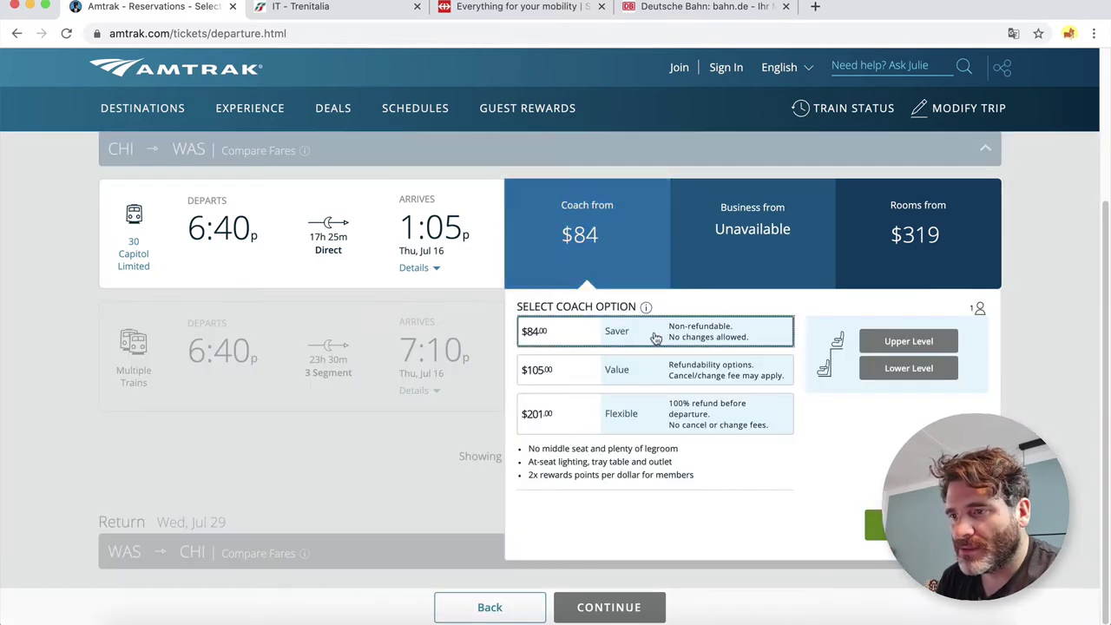
click(868, 341)
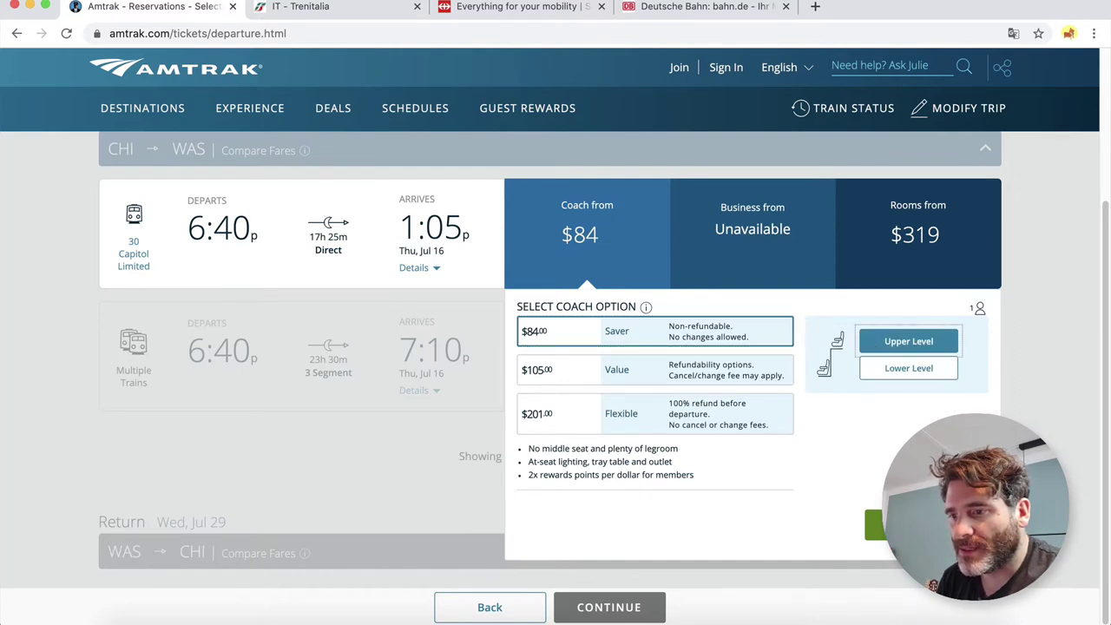
click(876, 524)
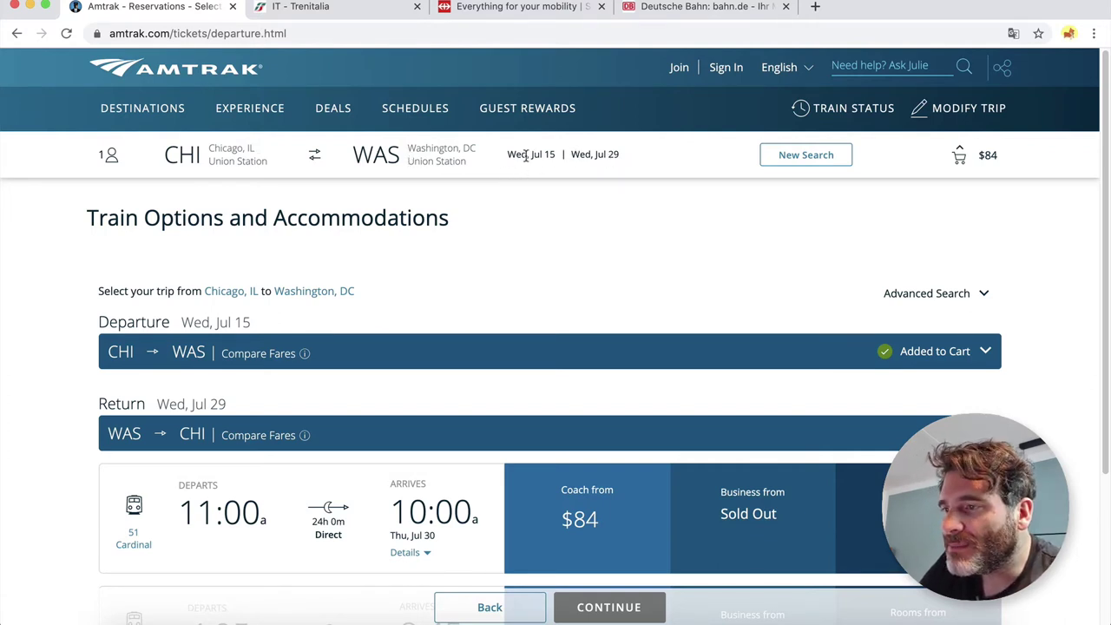
Review the travel dates in the trip header and the cart's trip and price summary.
drag(508, 155, 623, 155)
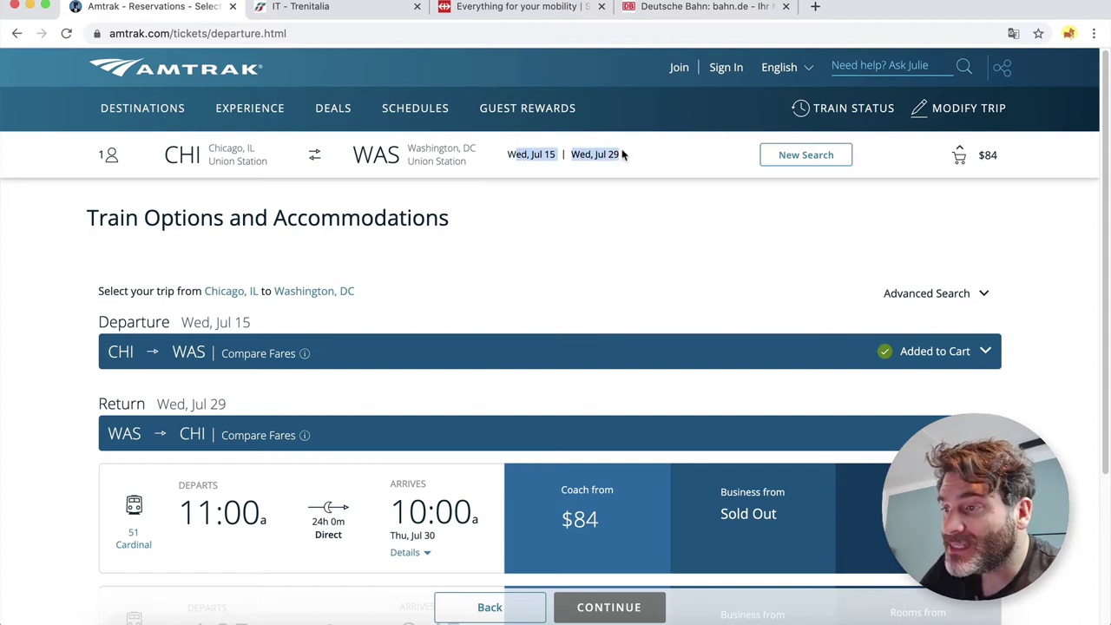
click(621, 154)
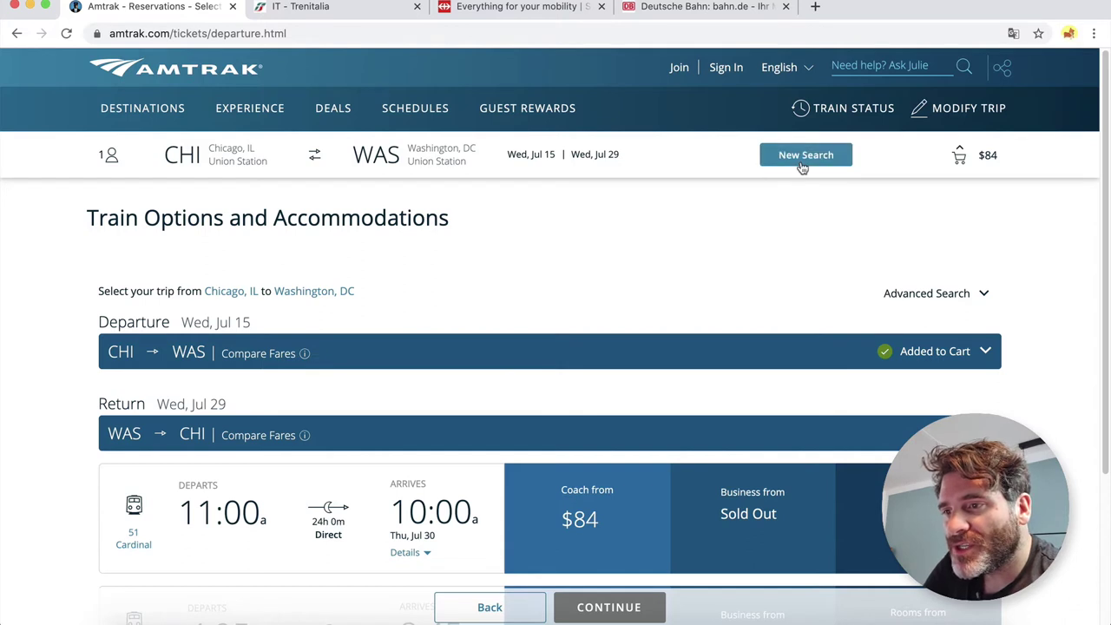
click(959, 155)
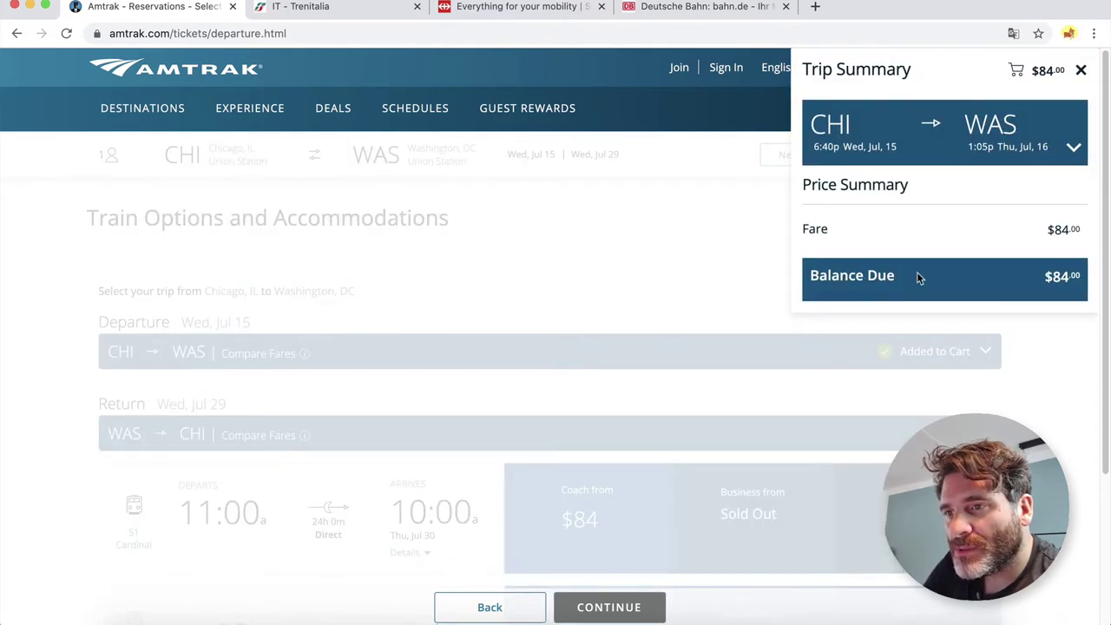
click(1080, 71)
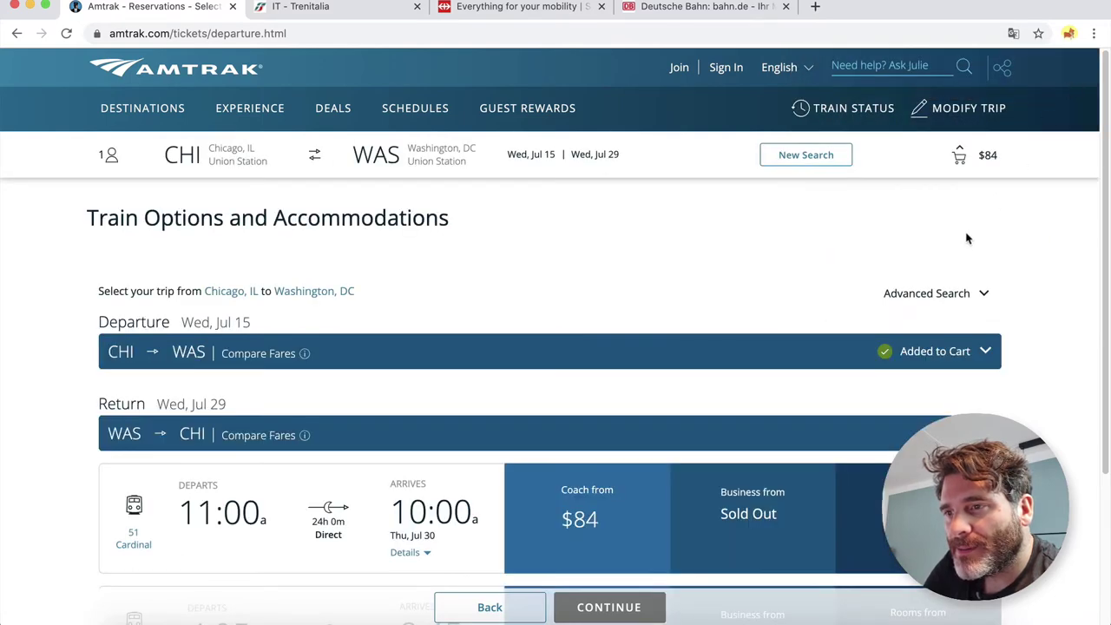
click(960, 153)
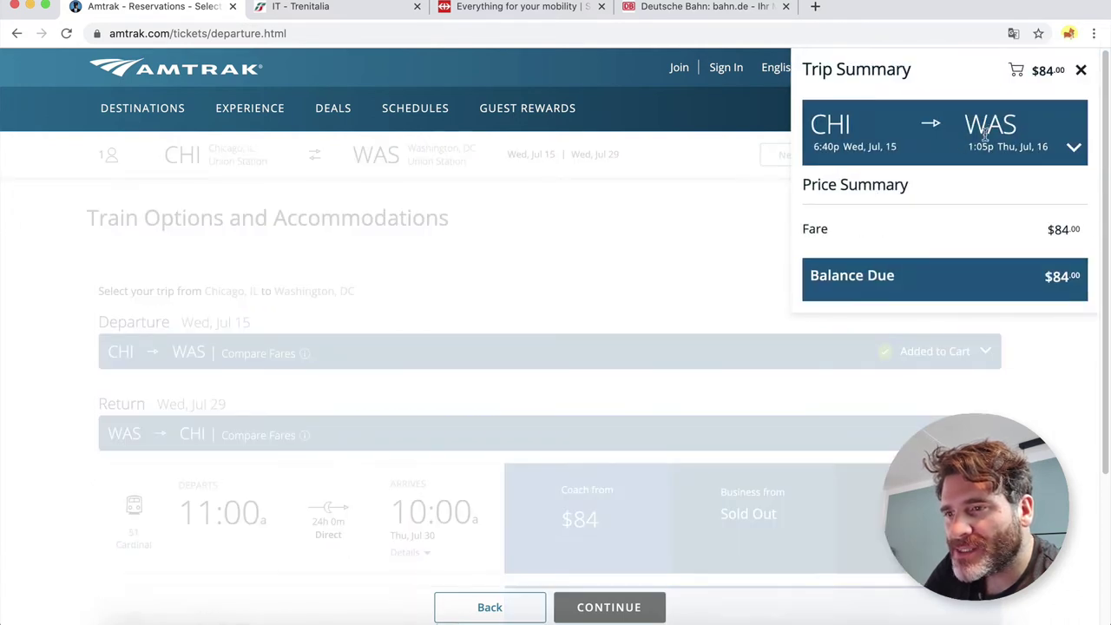
scroll(976, 146, down, 1)
scroll(977, 146, up, 1)
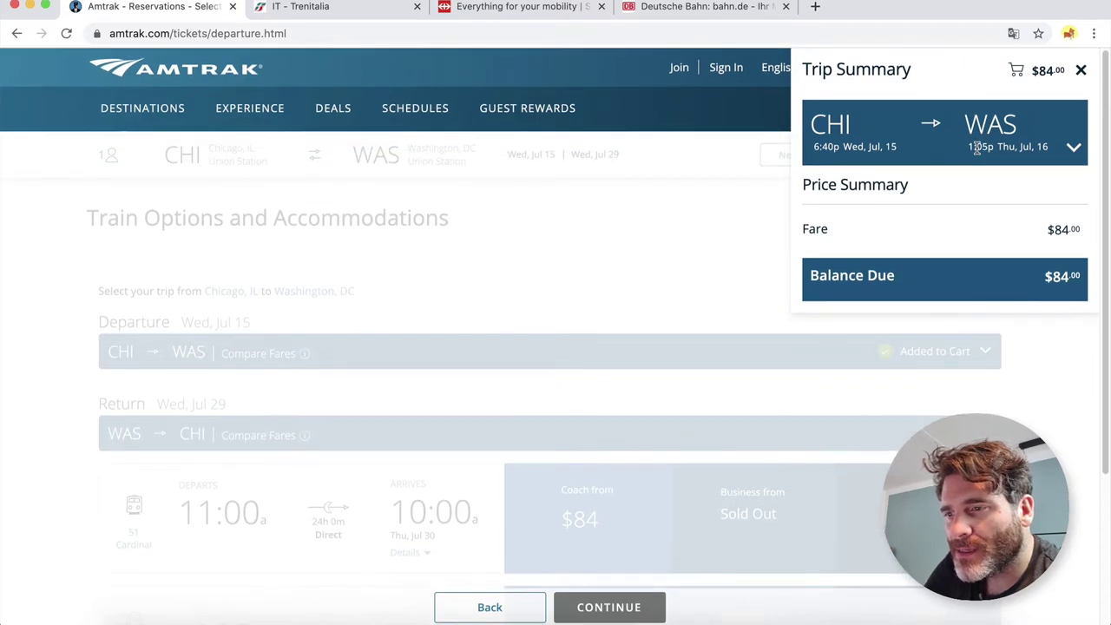
click(775, 269)
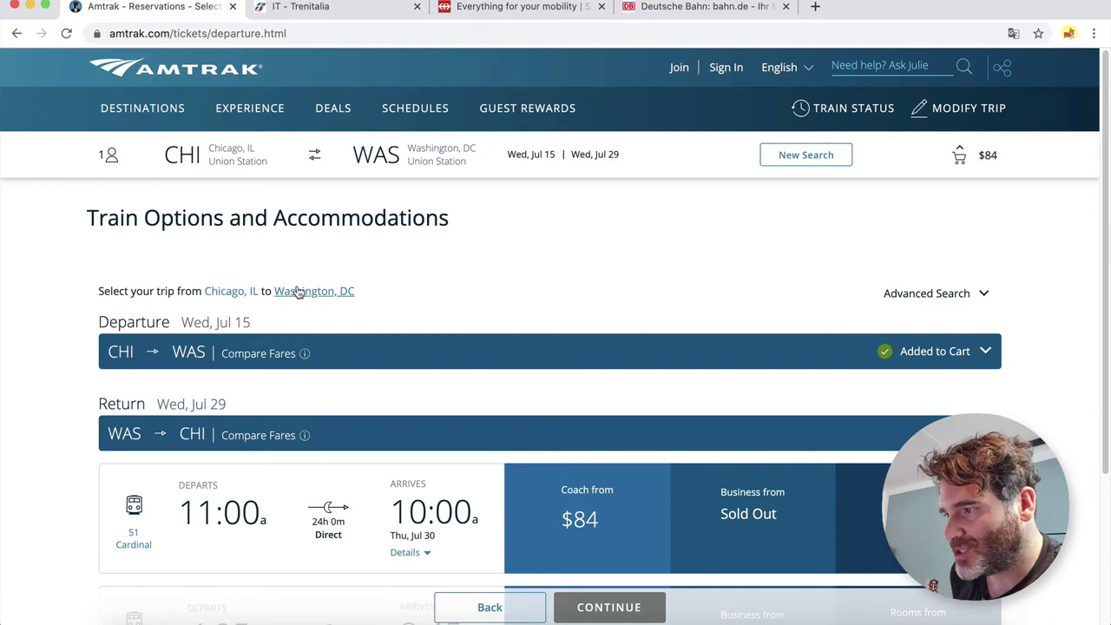
Add the $84 coach fare on the direct 51 Cardinal return train to the cart and continue to the traveler details.
scroll(431, 251, down, 3)
scroll(431, 251, up, 3)
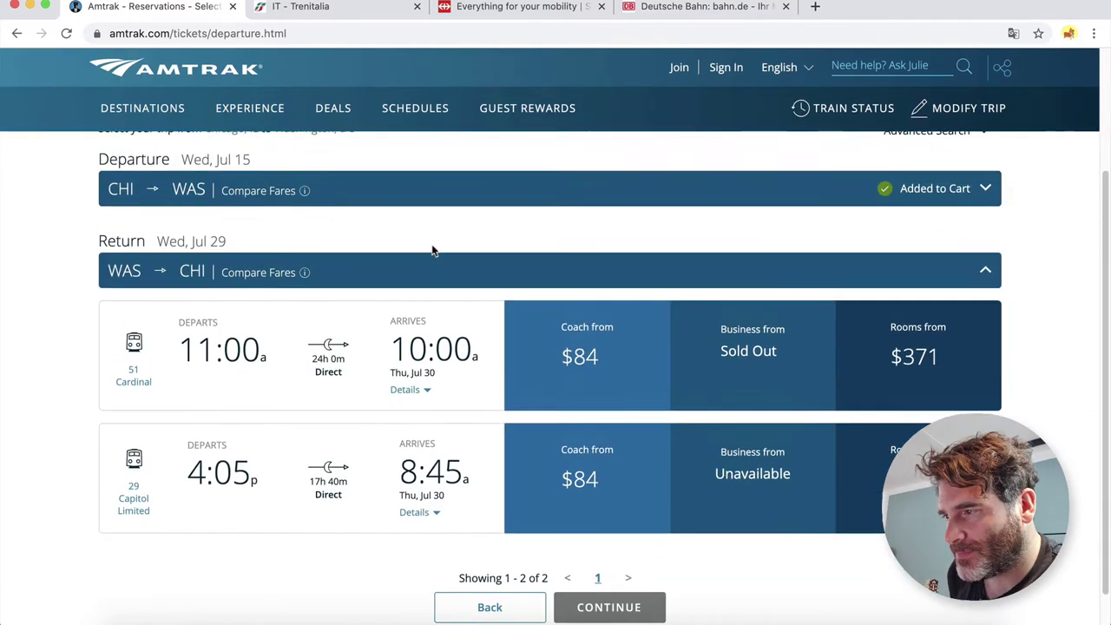
scroll(431, 251, down, 1)
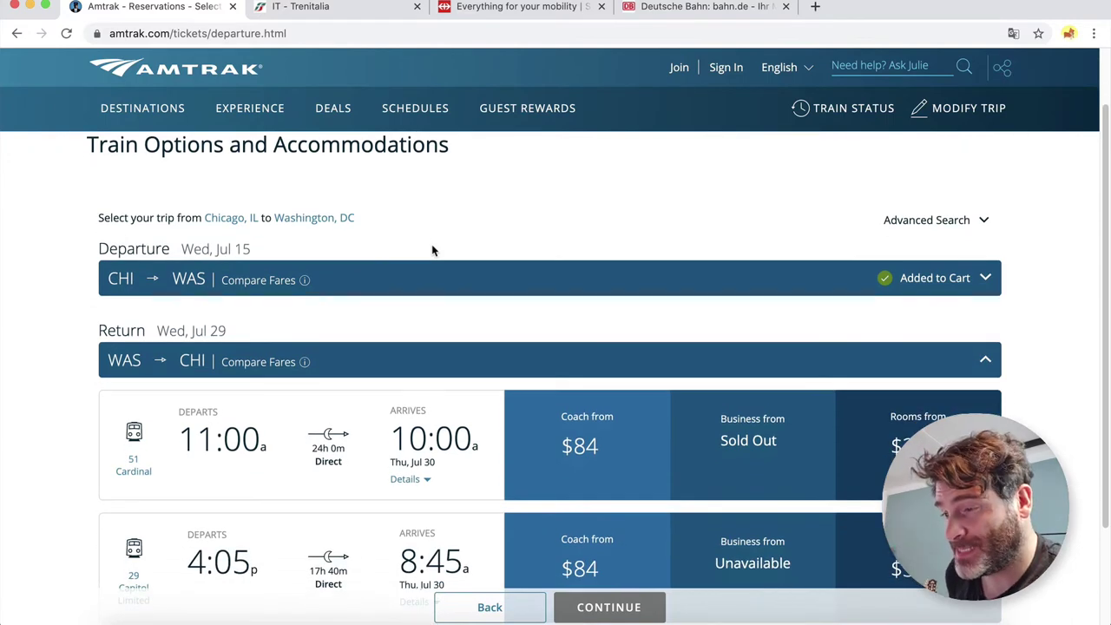
scroll(431, 251, down, 2)
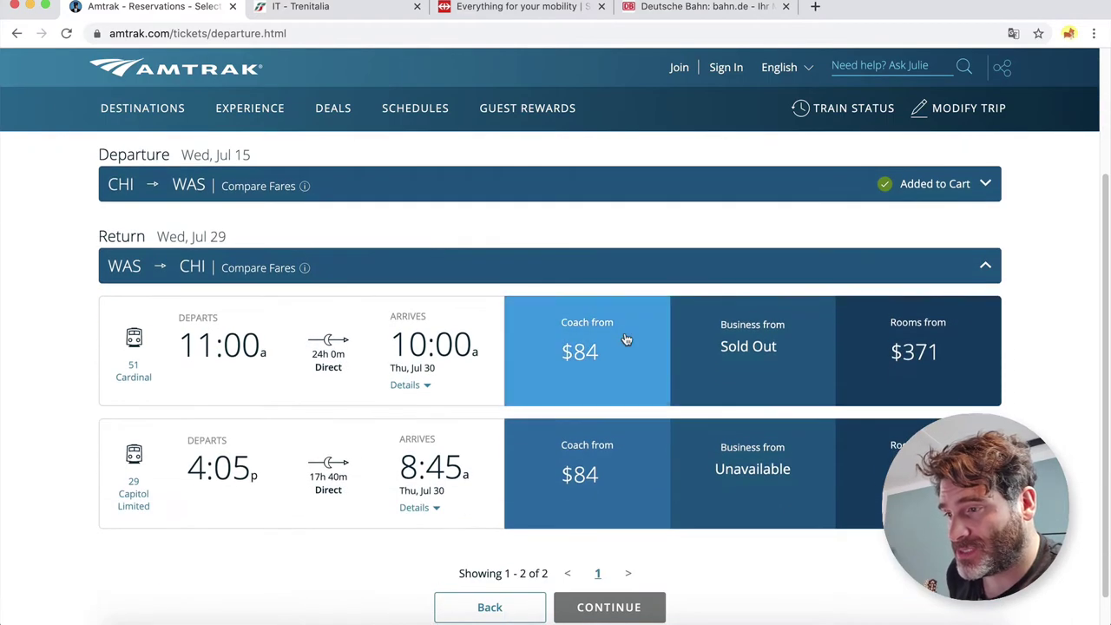
click(625, 339)
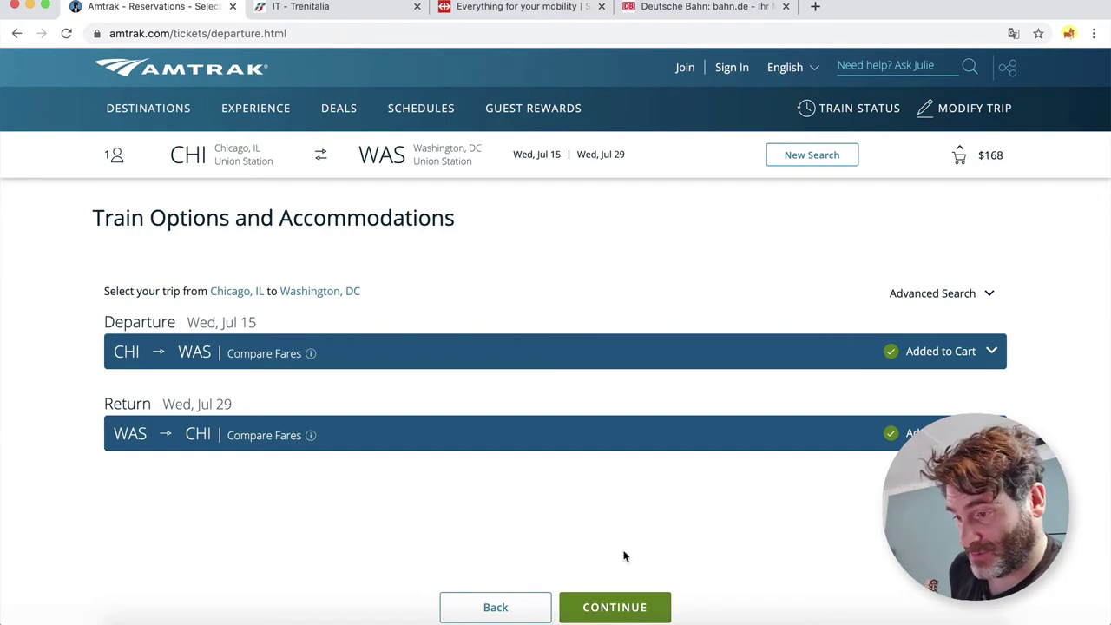
click(614, 609)
Fill in the primary traveler's first name, last name, email, country code 995 and mobile phone number.
scroll(1022, 338, down, 3)
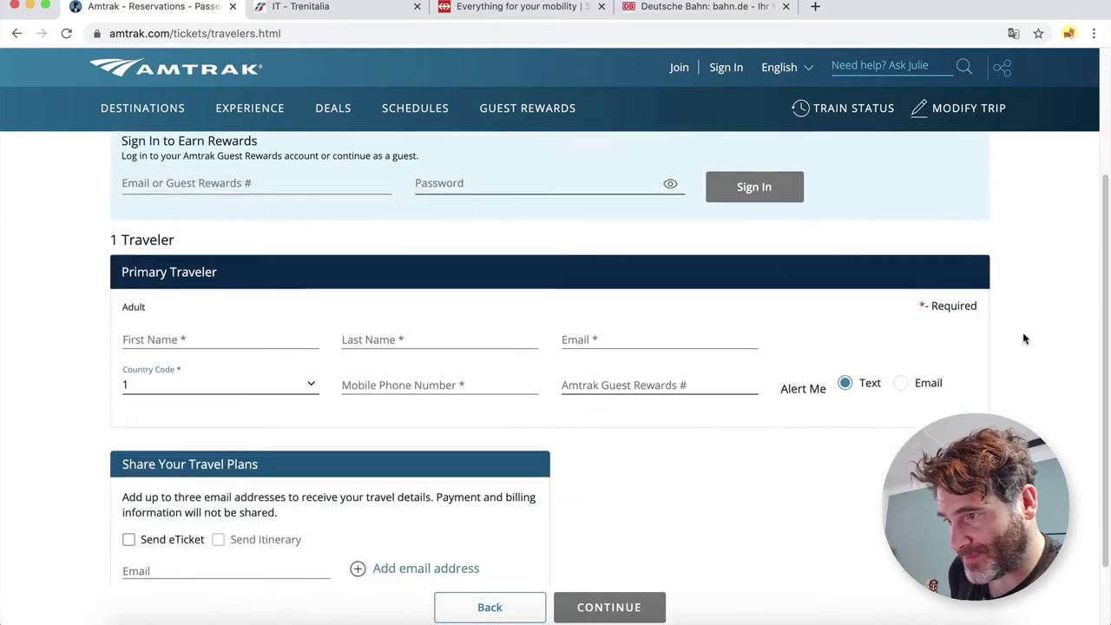
scroll(1022, 338, down, 2)
scroll(1022, 338, up, 3)
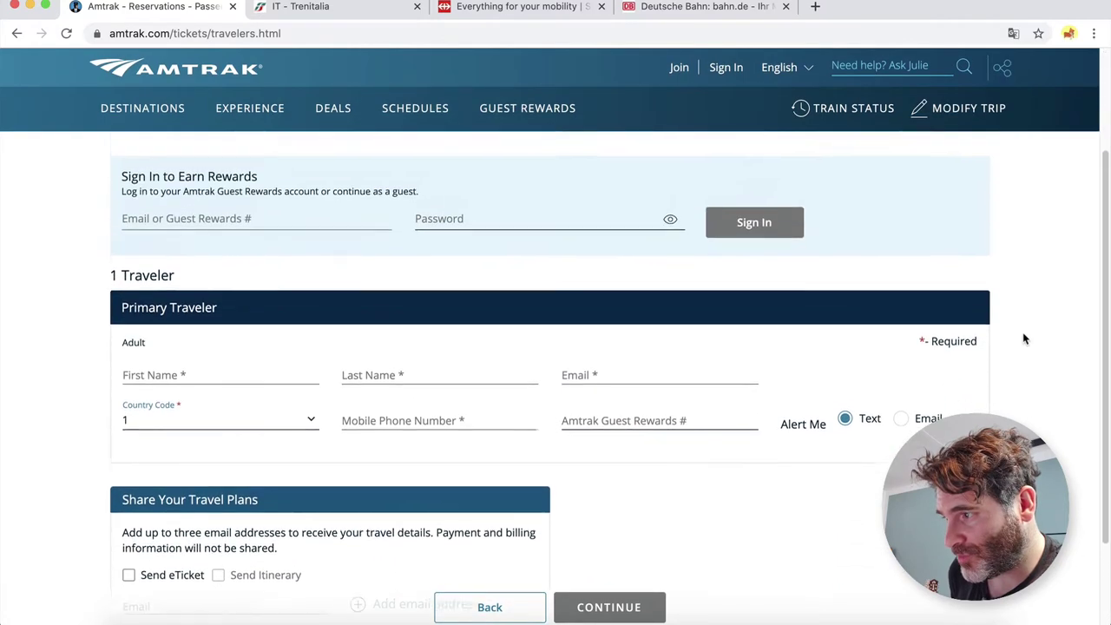
scroll(1022, 339, up, 3)
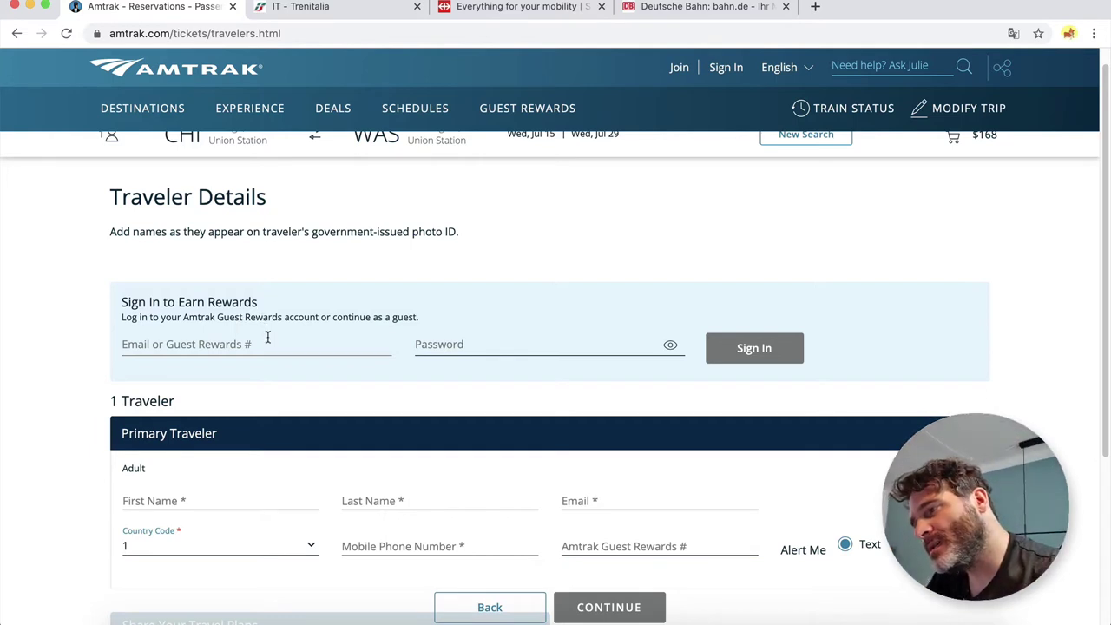
scroll(243, 399, down, 1)
click(211, 462)
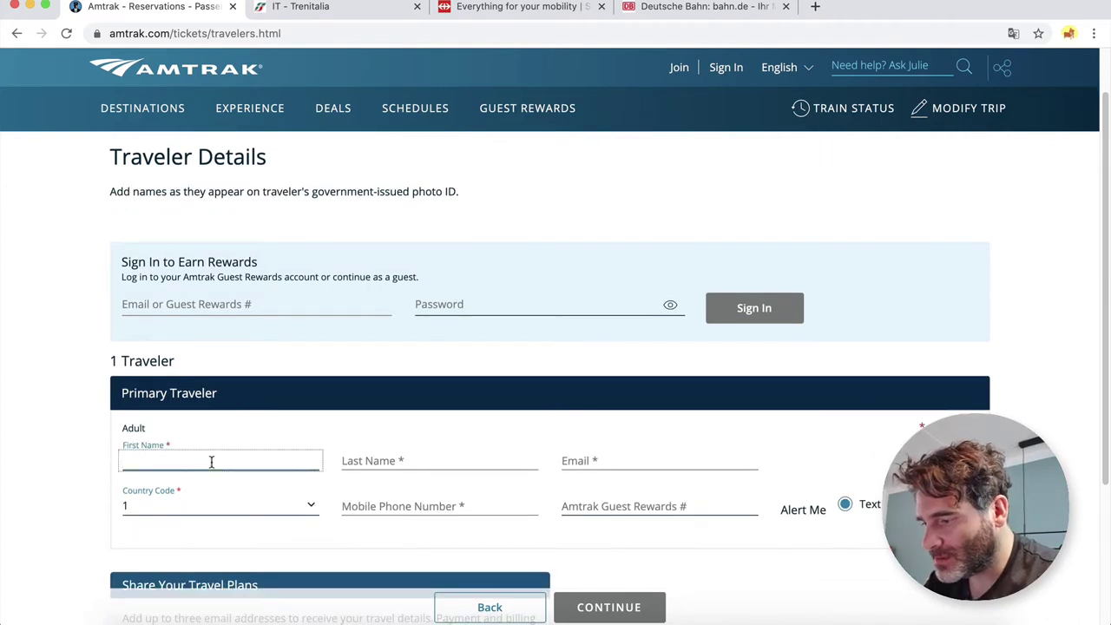
text(Name)
key(Tab)
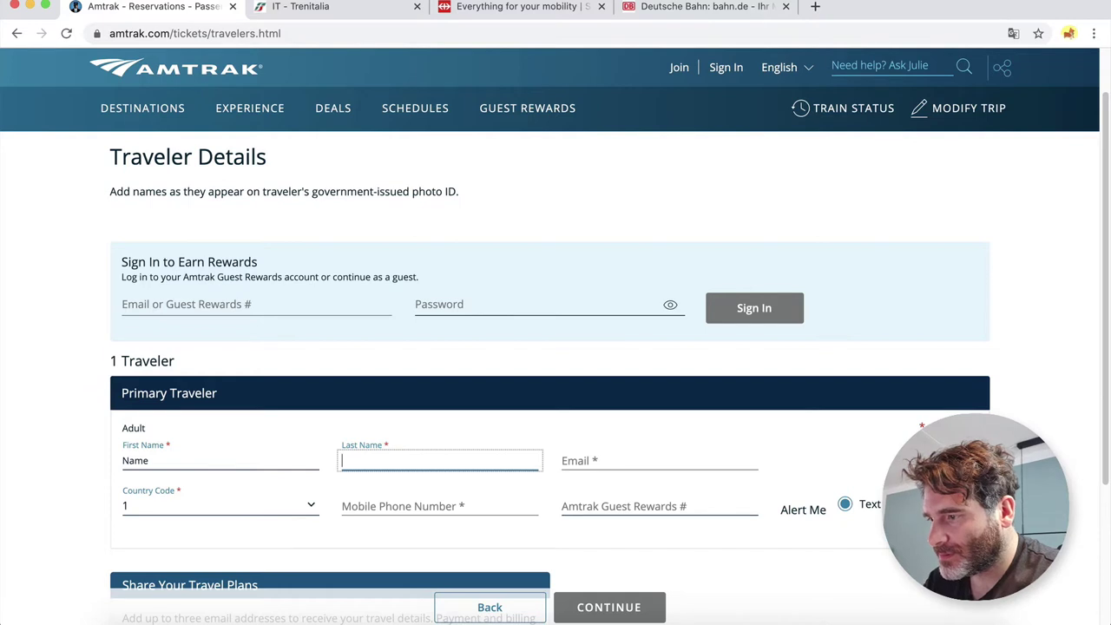
text(Surname)
key(Tab)
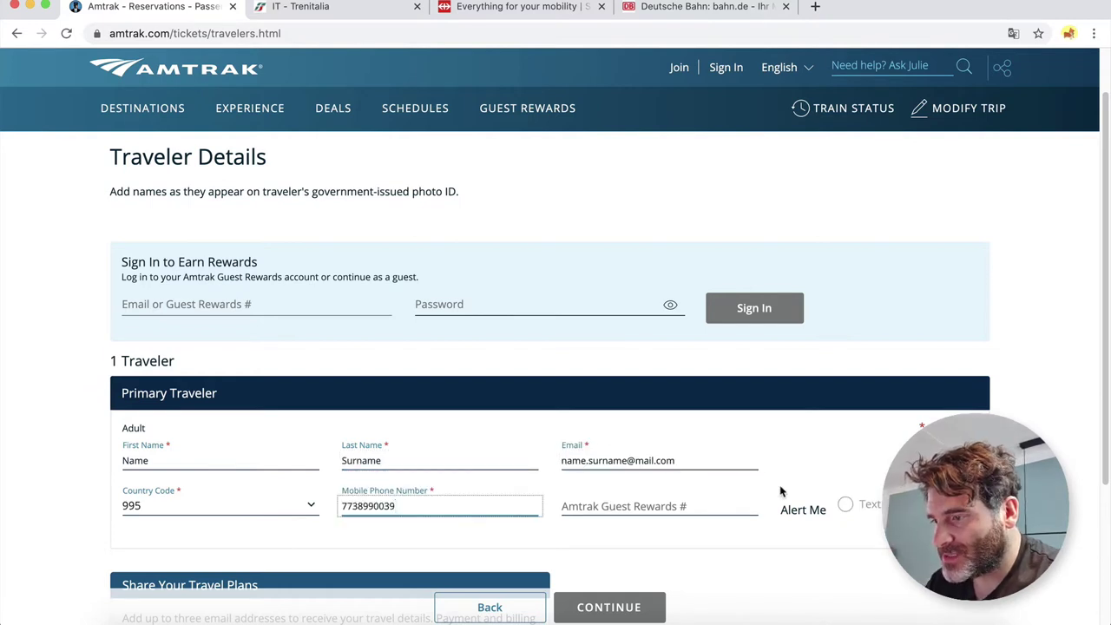
scroll(783, 488, down, 3)
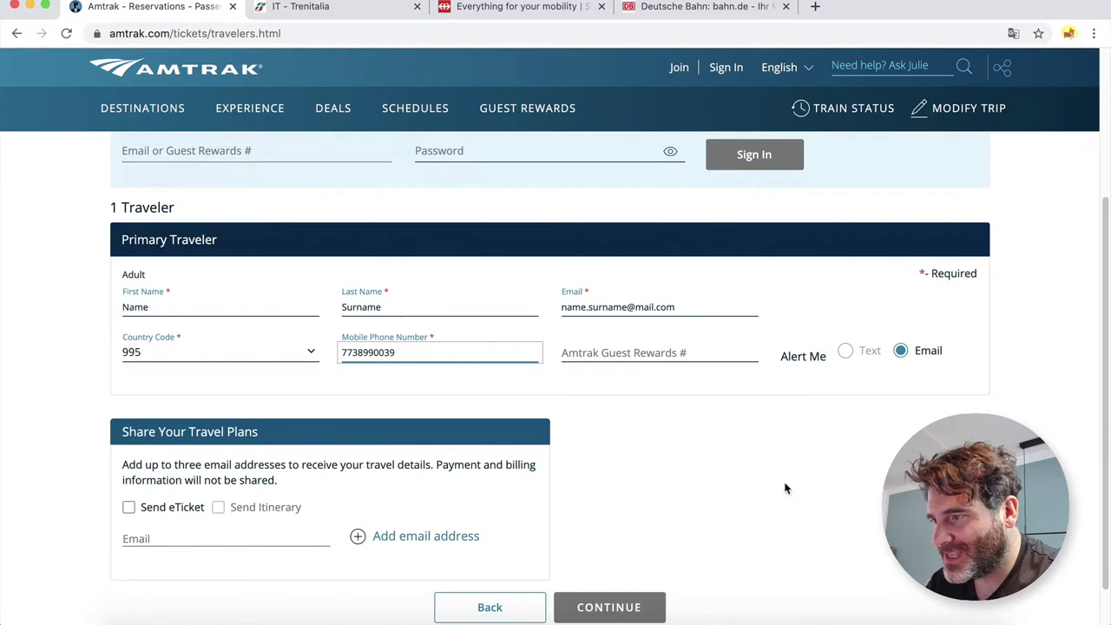
click(767, 479)
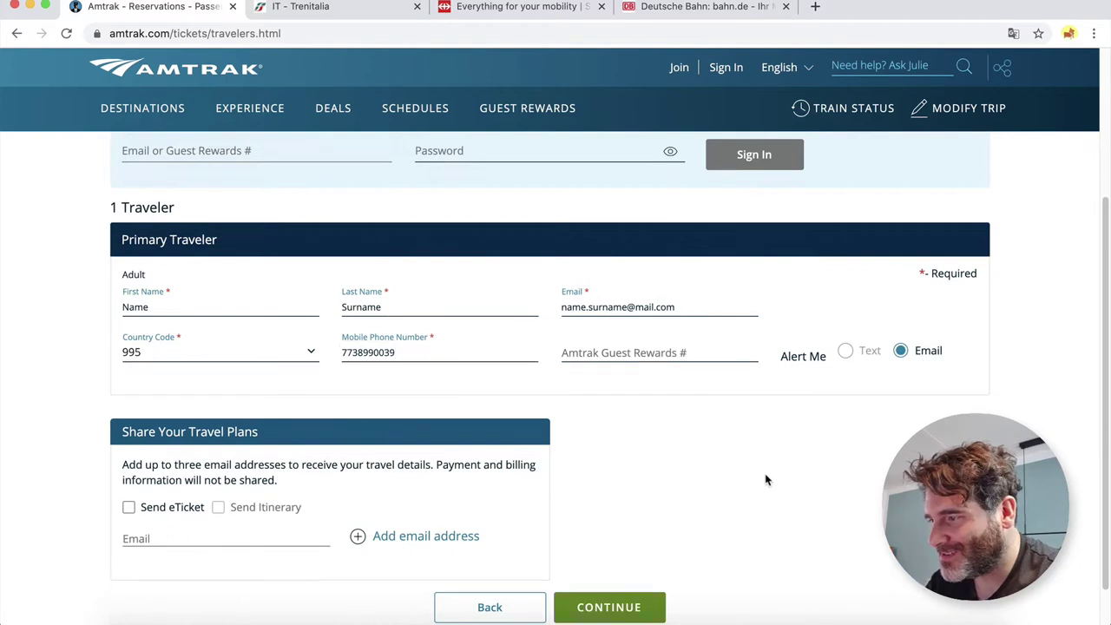
Check the options for sharing the travel plans, leave them empty, and continue to the trip add-ons.
scroll(624, 446, down, 1)
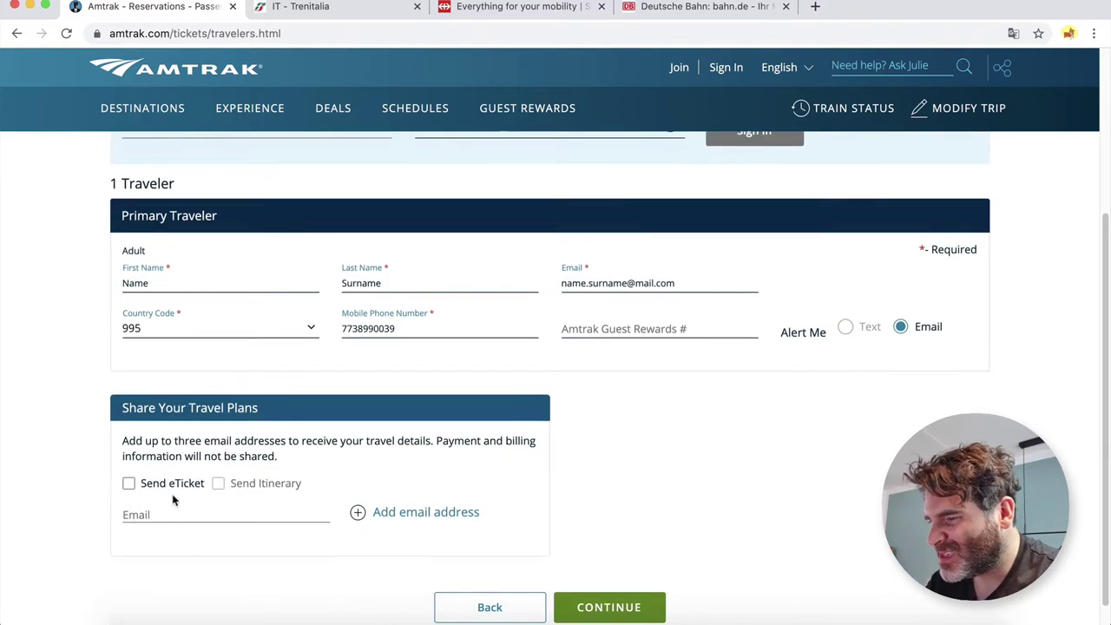
scroll(557, 474, down, 1)
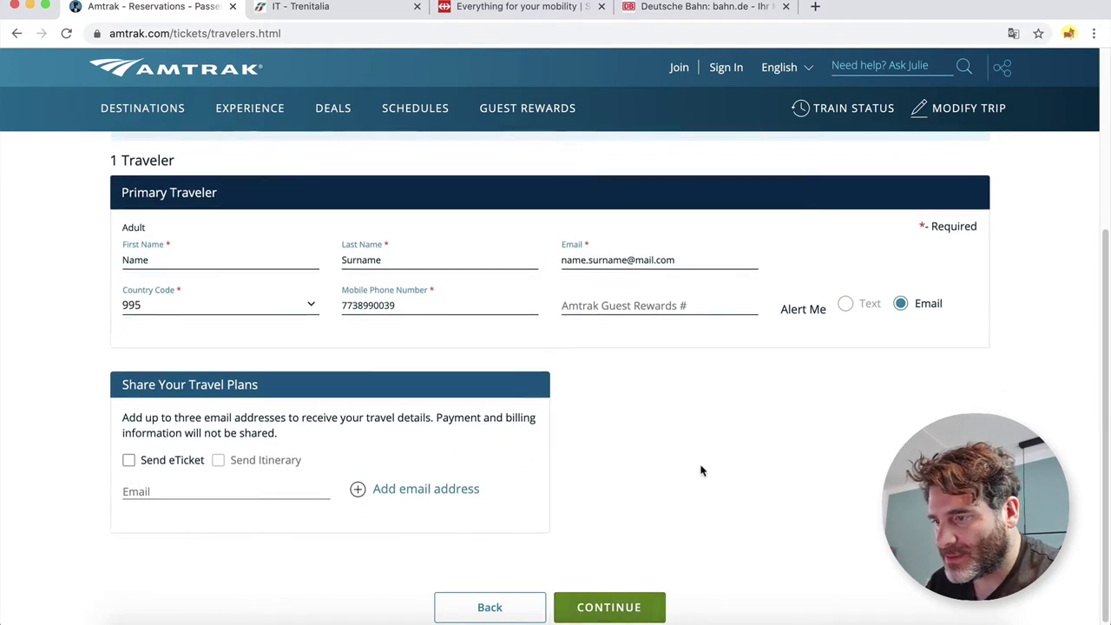
scroll(699, 469, up, 1)
click(649, 613)
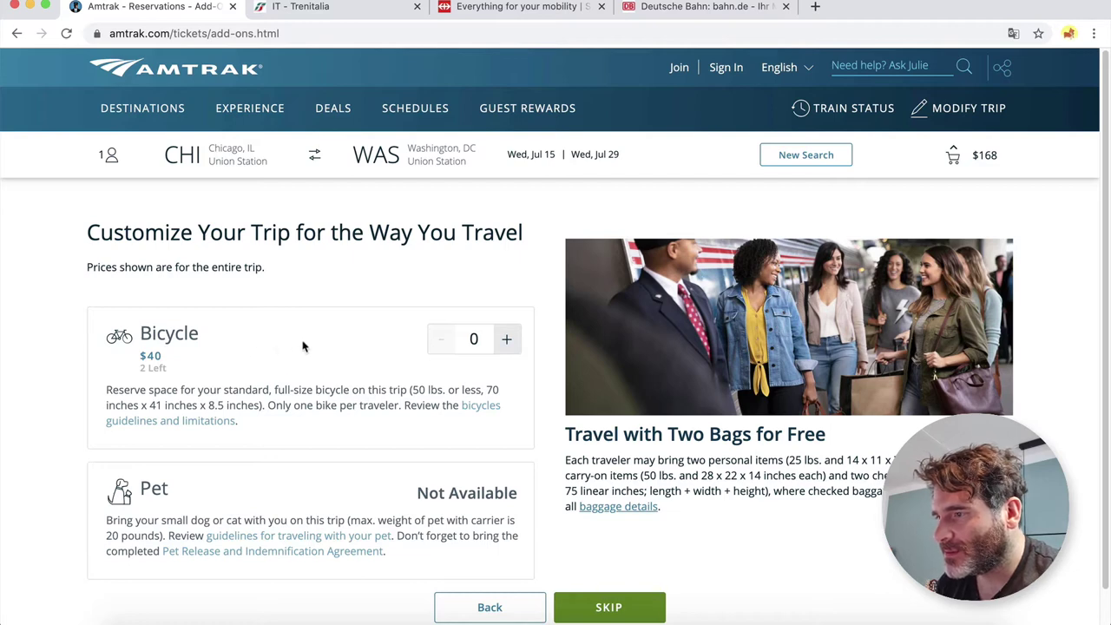
Add one bicycle to the cart as a trip add-on and decline the travel insurance for the trip.
click(505, 339)
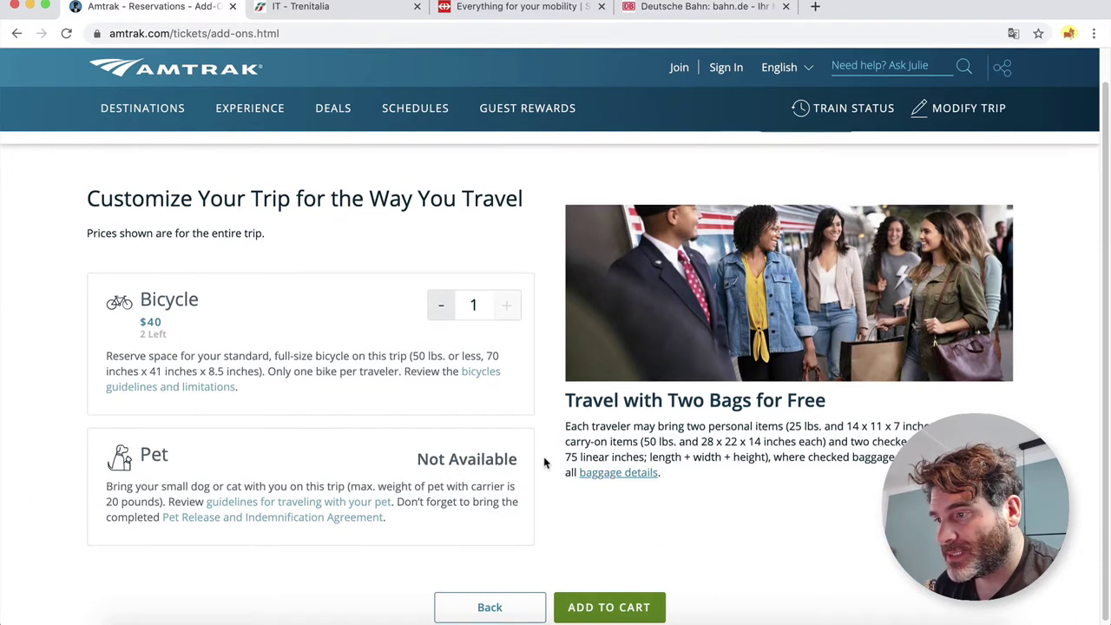
scroll(544, 462, up, 1)
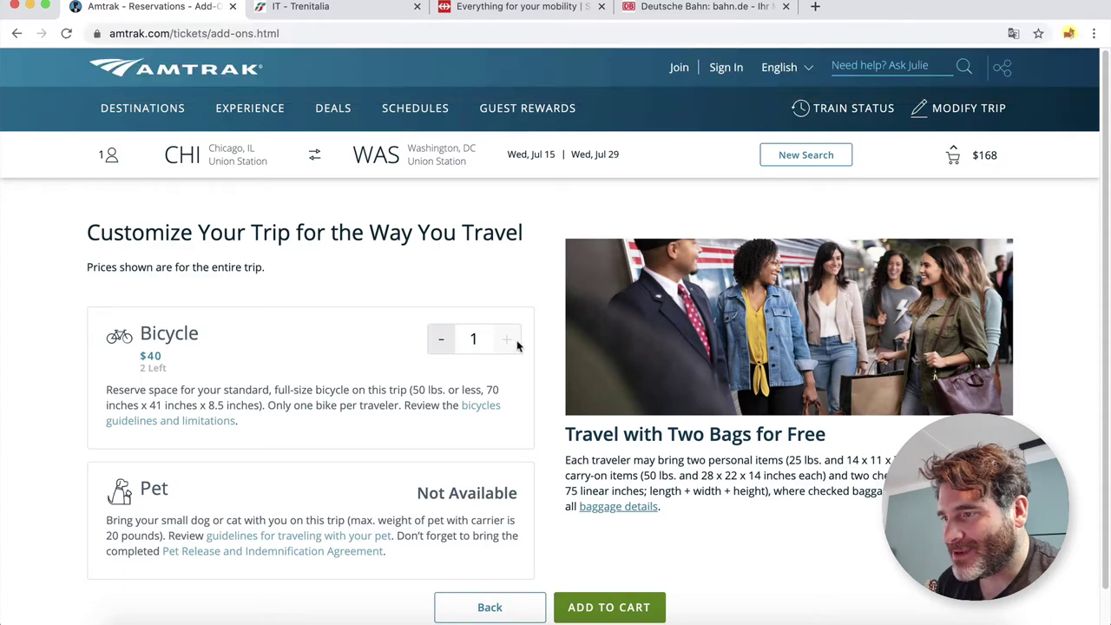
click(439, 343)
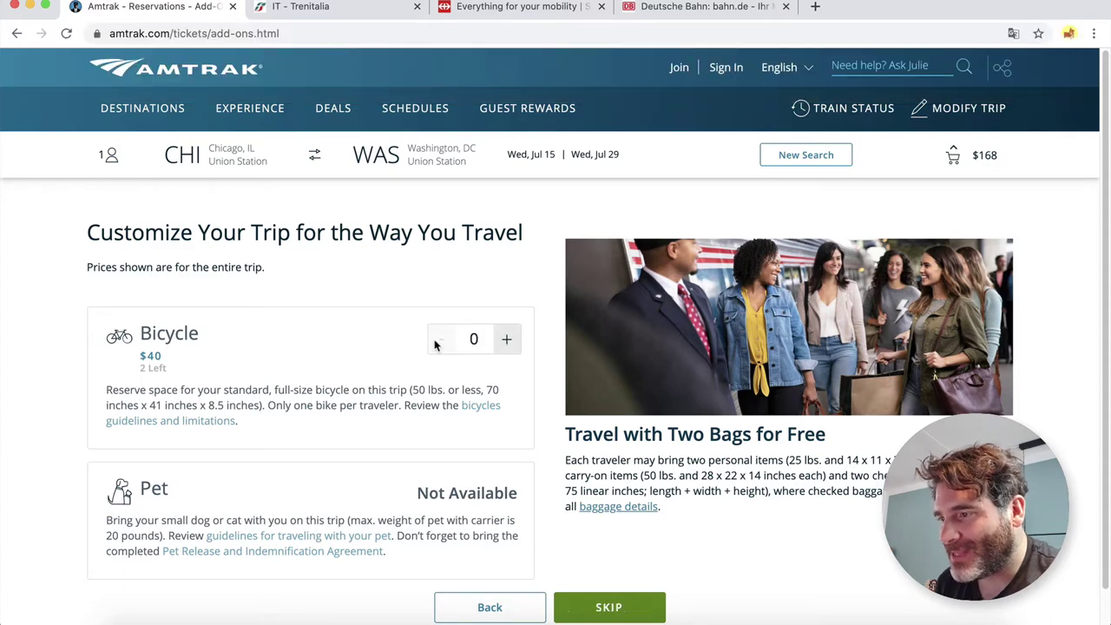
click(503, 341)
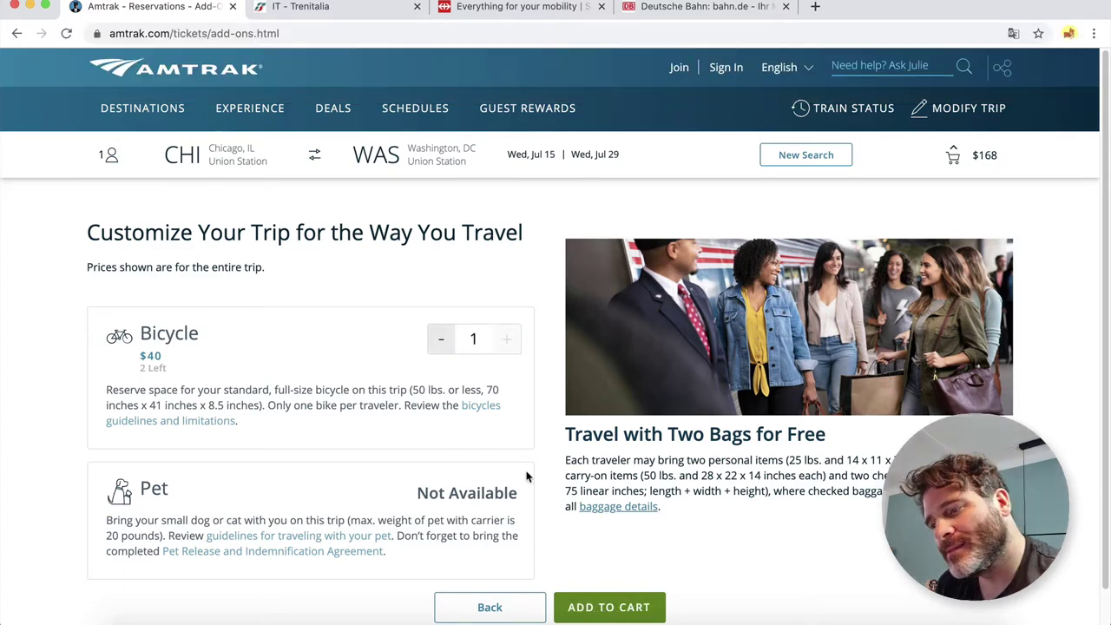
click(594, 601)
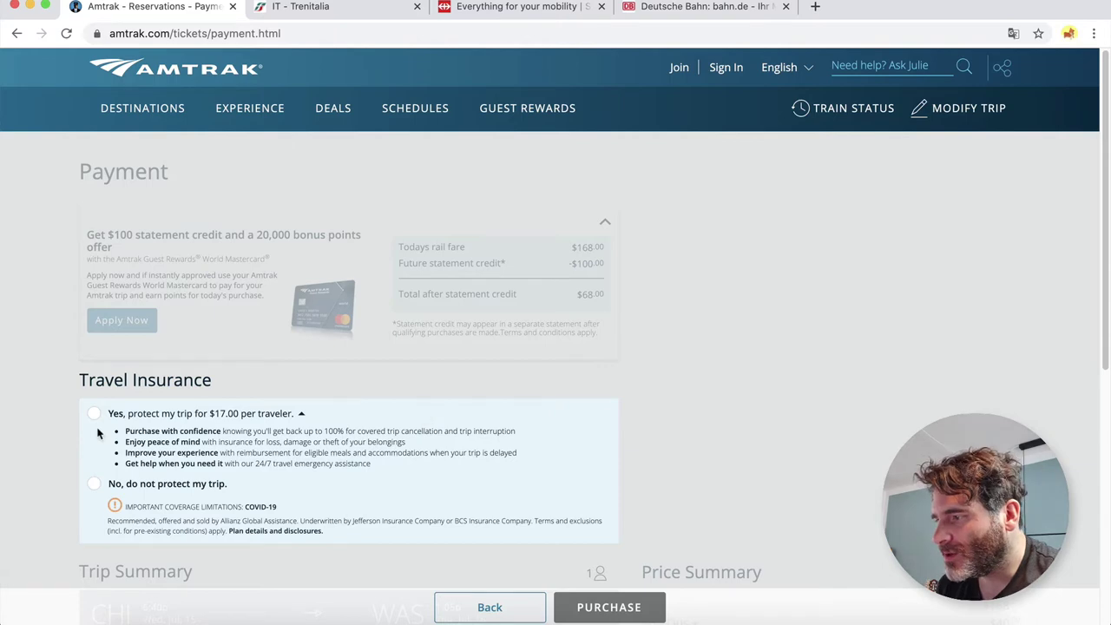
click(94, 485)
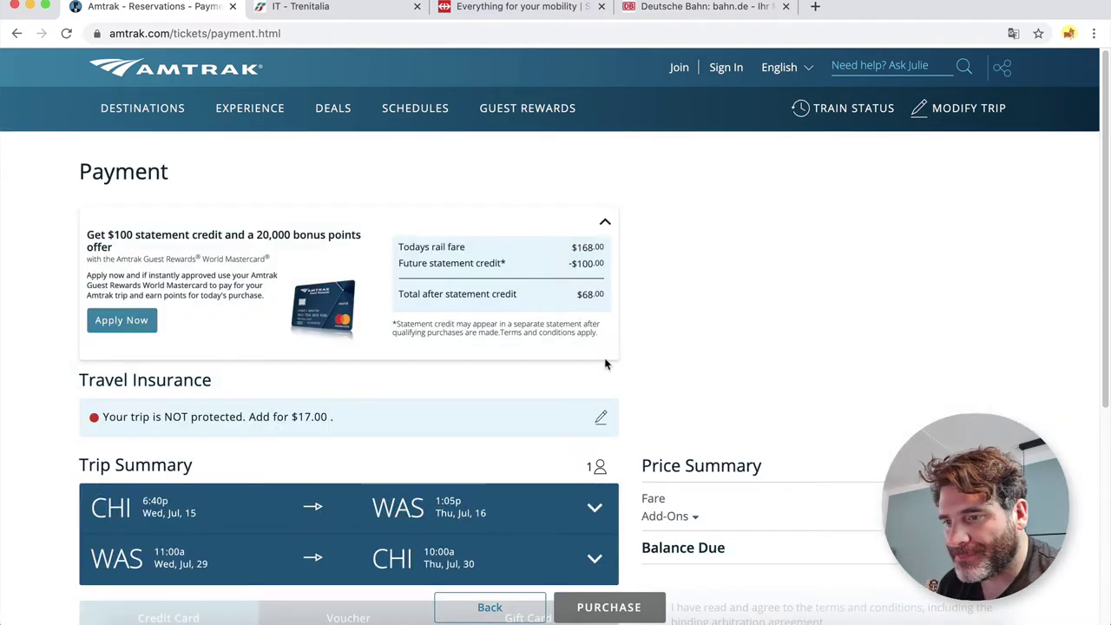
Examine the payment page's credit card offer, trip and price summaries, payment methods and billing form.
scroll(652, 341, down, 3)
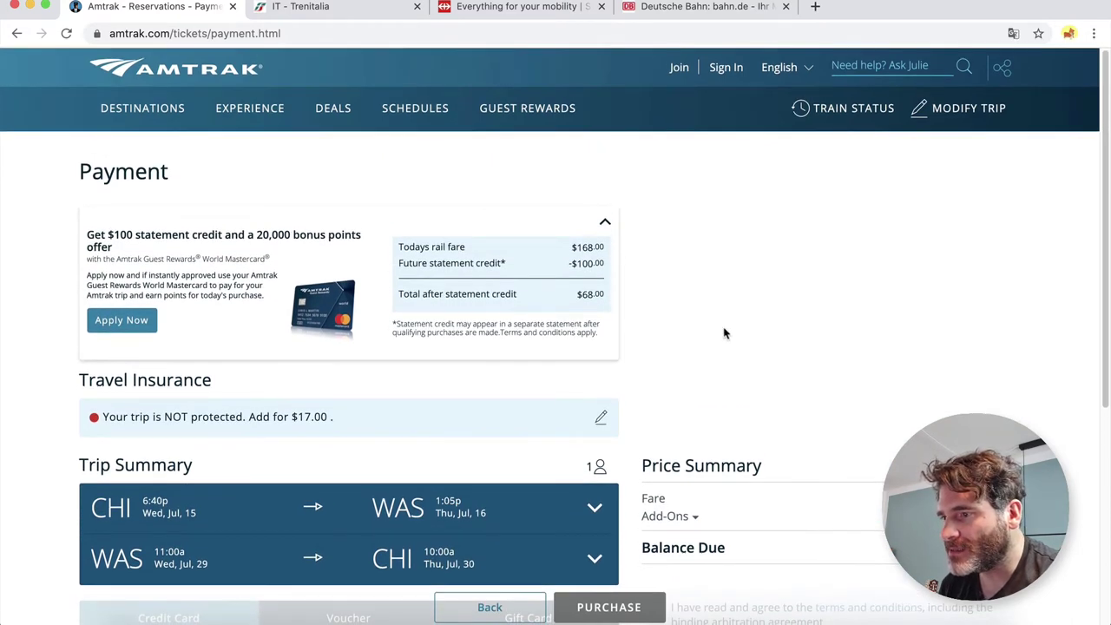
scroll(725, 332, down, 5)
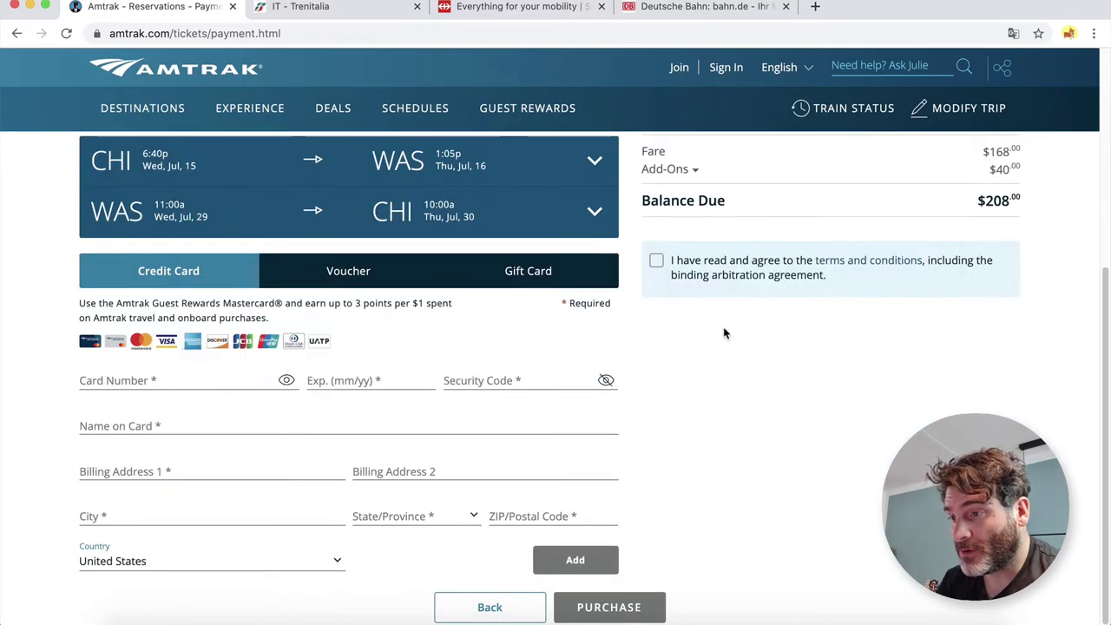
scroll(622, 363, up, 2)
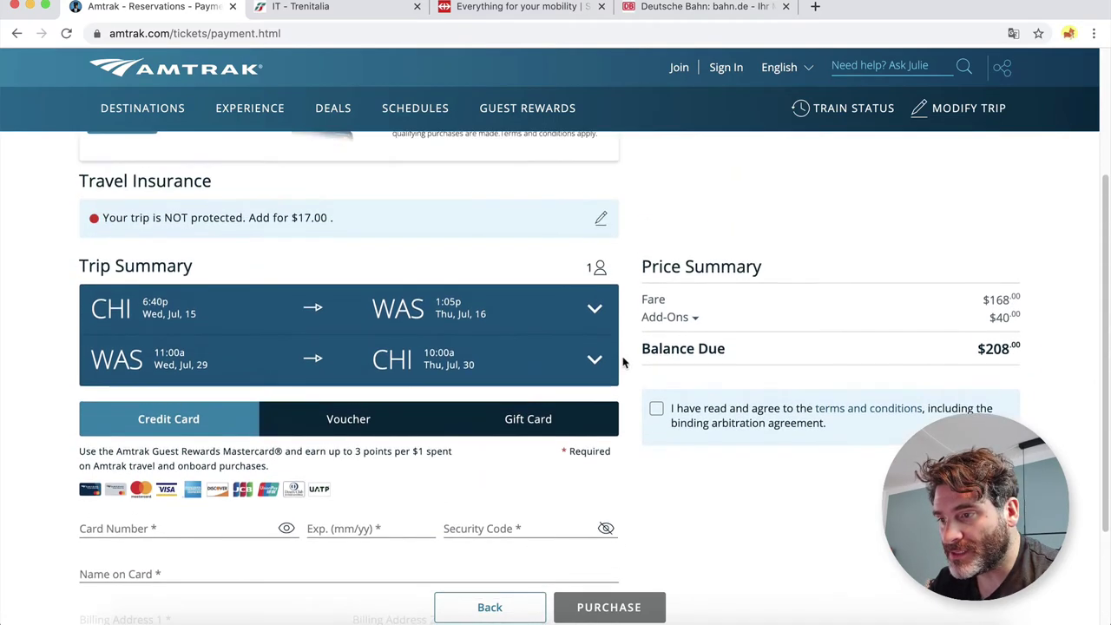
scroll(622, 363, up, 2)
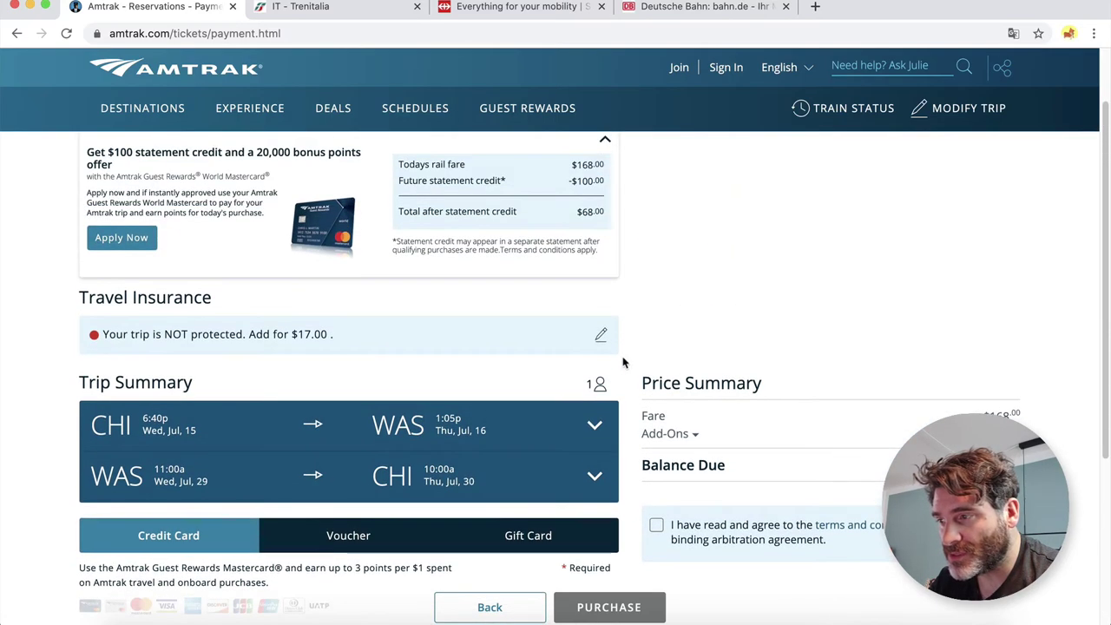
scroll(629, 352, down, 1)
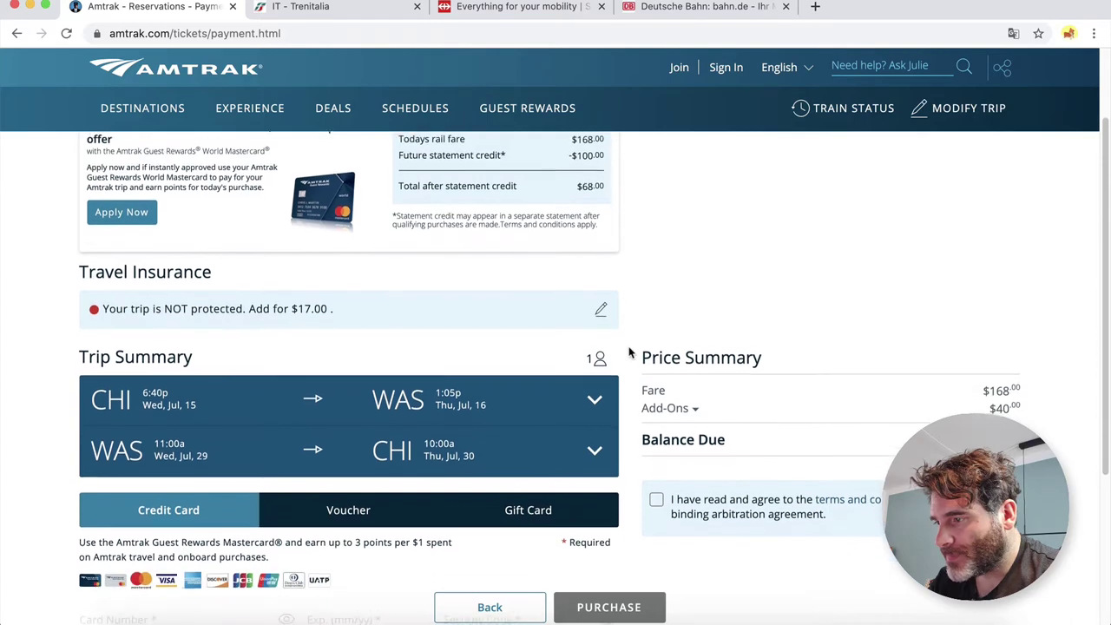
scroll(629, 352, down, 2)
scroll(629, 353, up, 3)
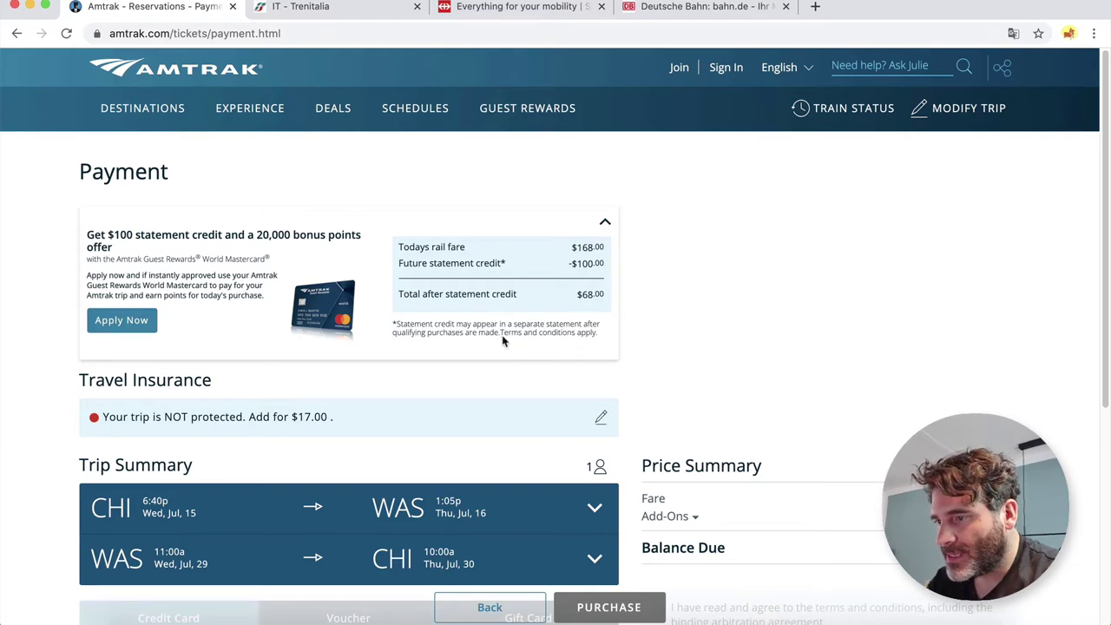
scroll(642, 347, down, 2)
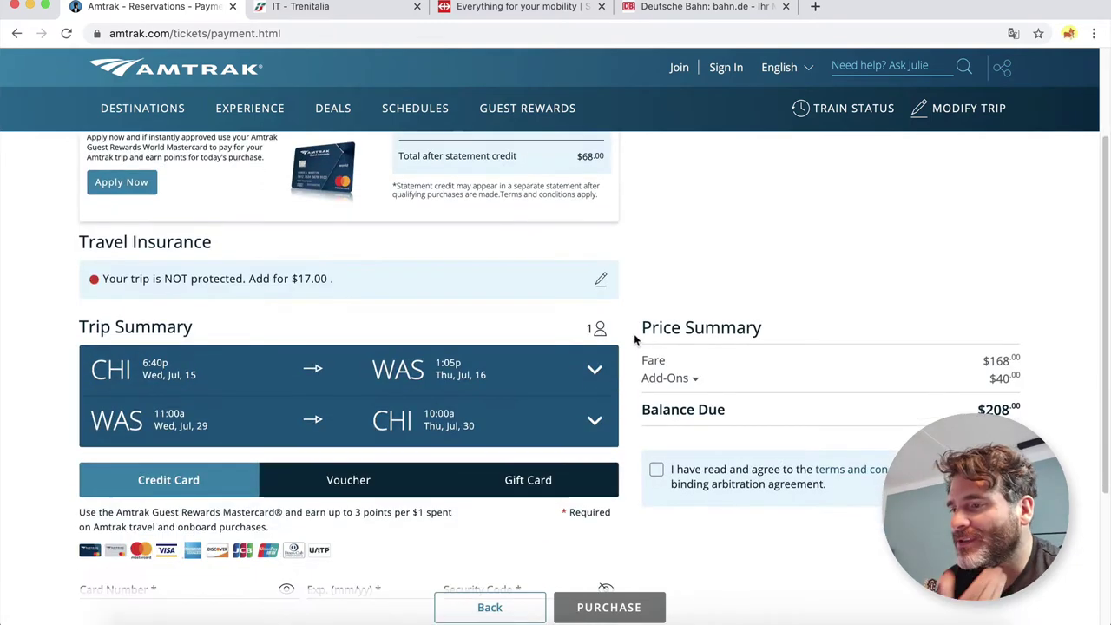
scroll(635, 340, up, 2)
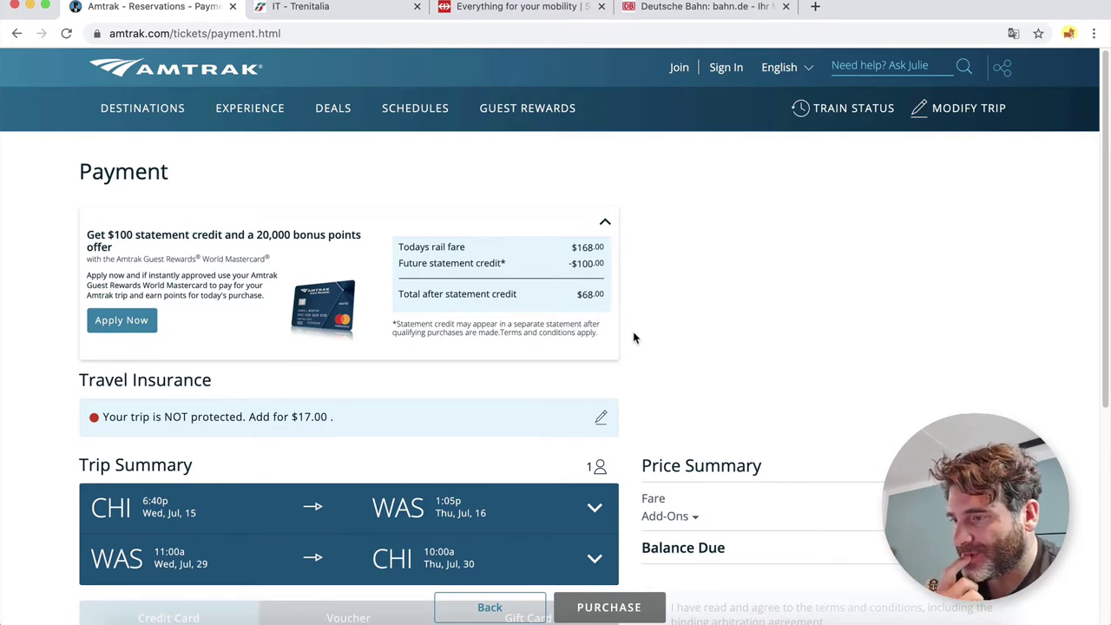
scroll(634, 338, down, 2)
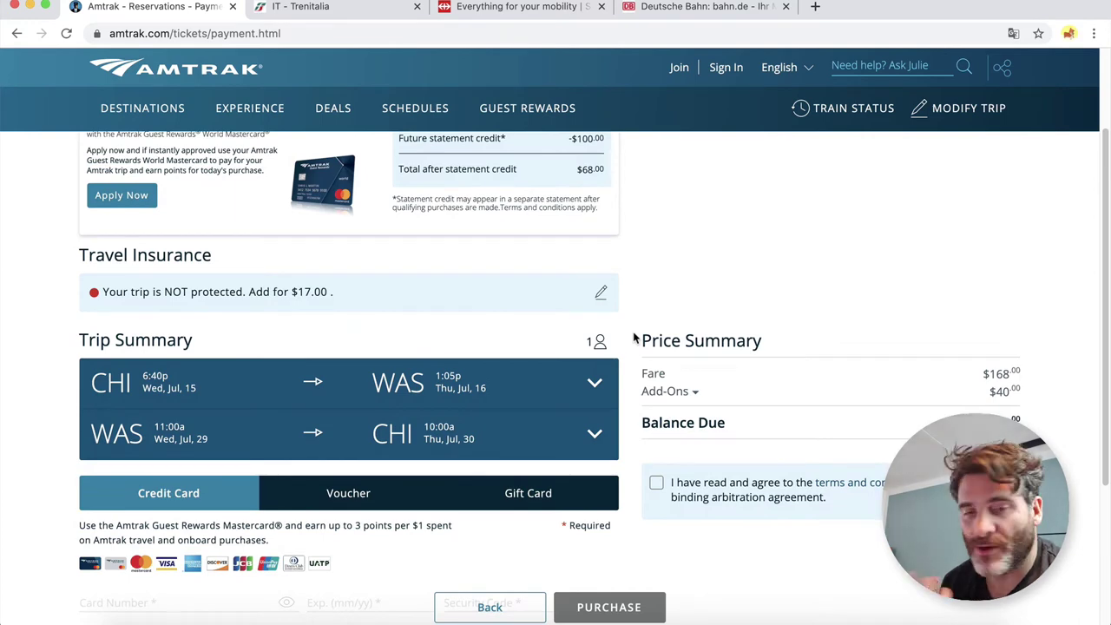
scroll(634, 337, down, 3)
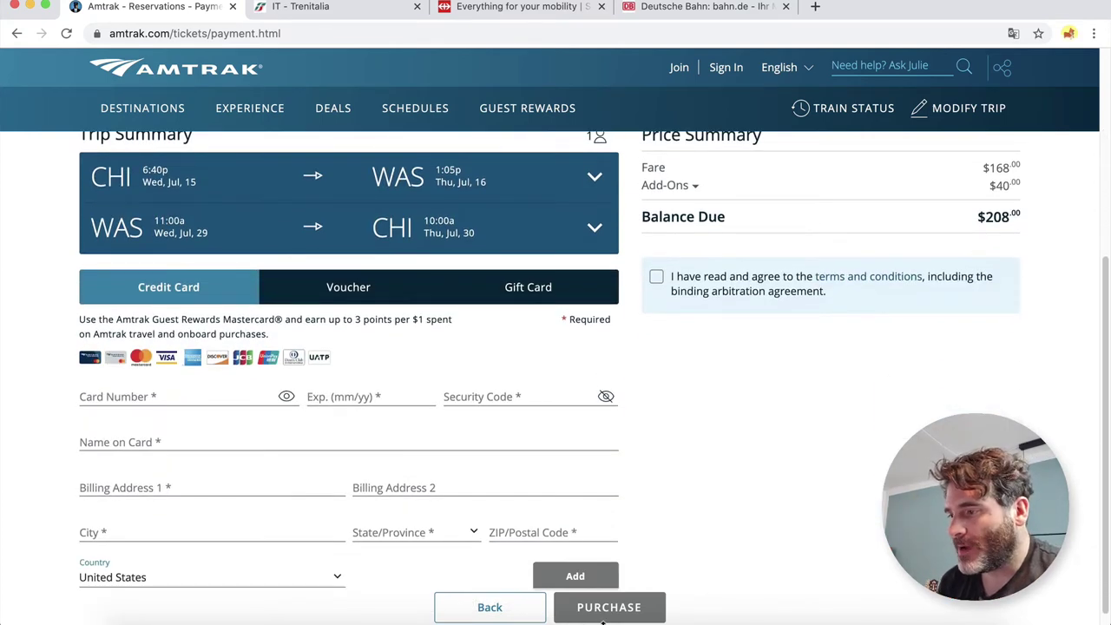
scroll(131, 488, down, 1)
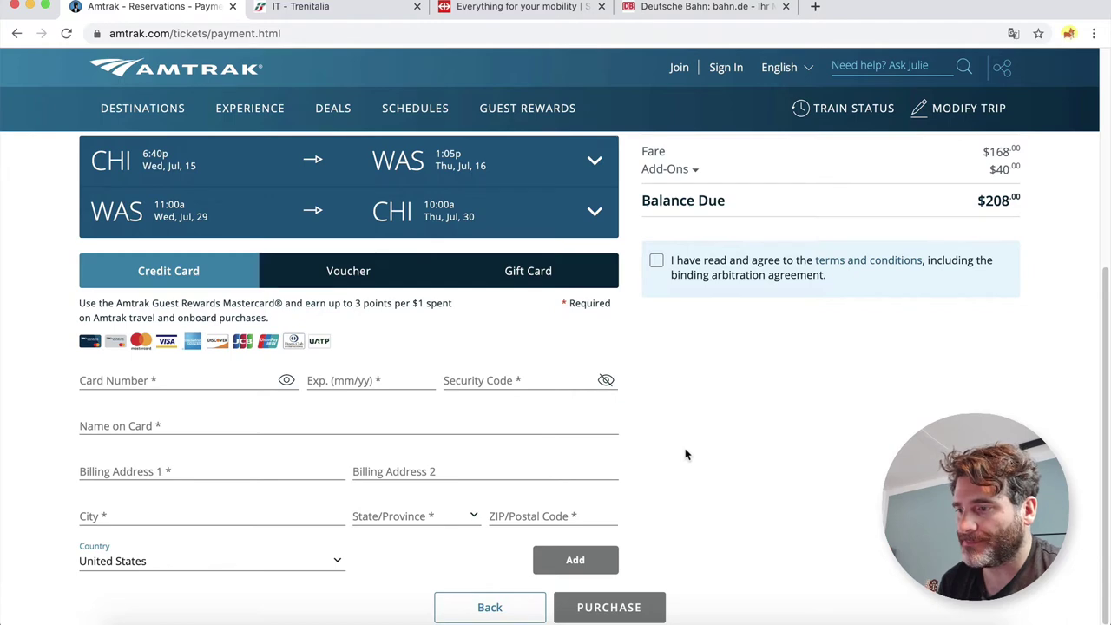
Switch to the Trenitalia website and change its language to English.
click(340, 13)
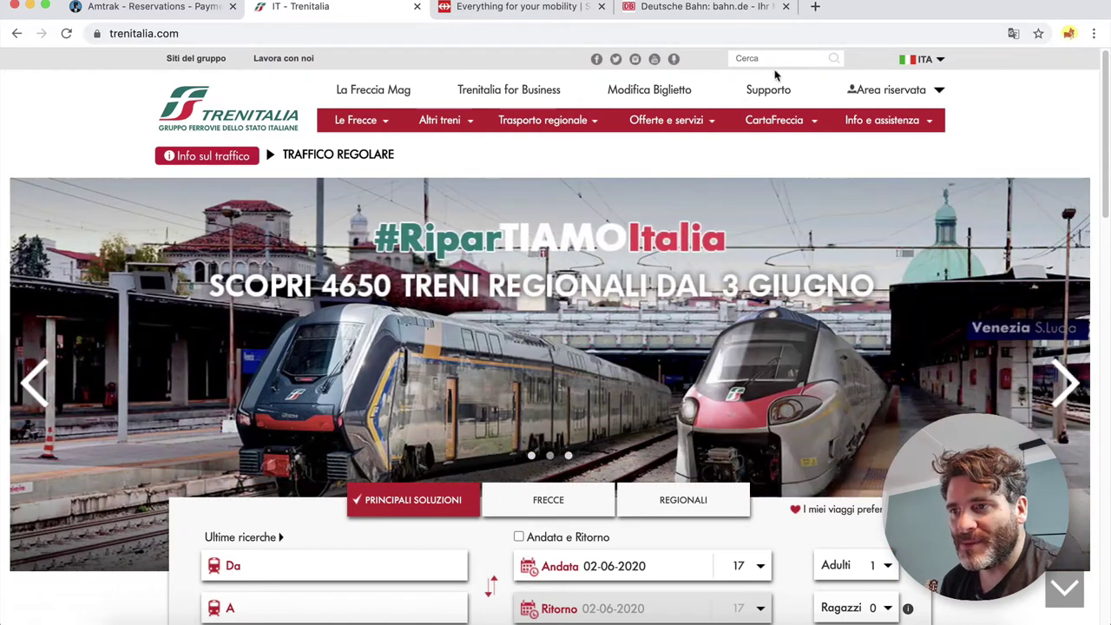
click(941, 62)
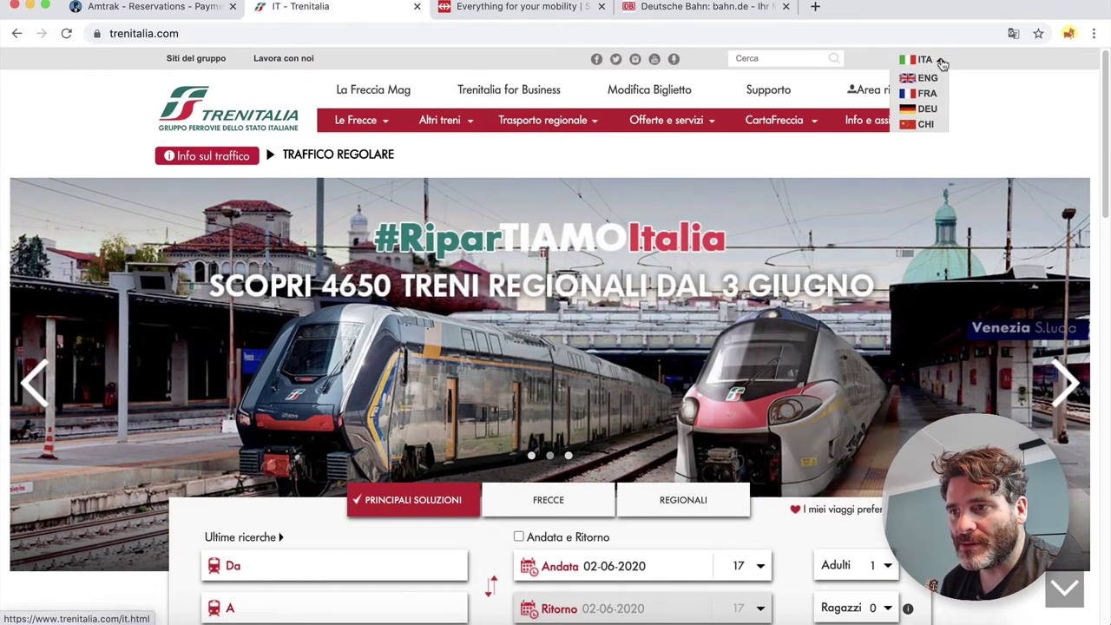
click(930, 80)
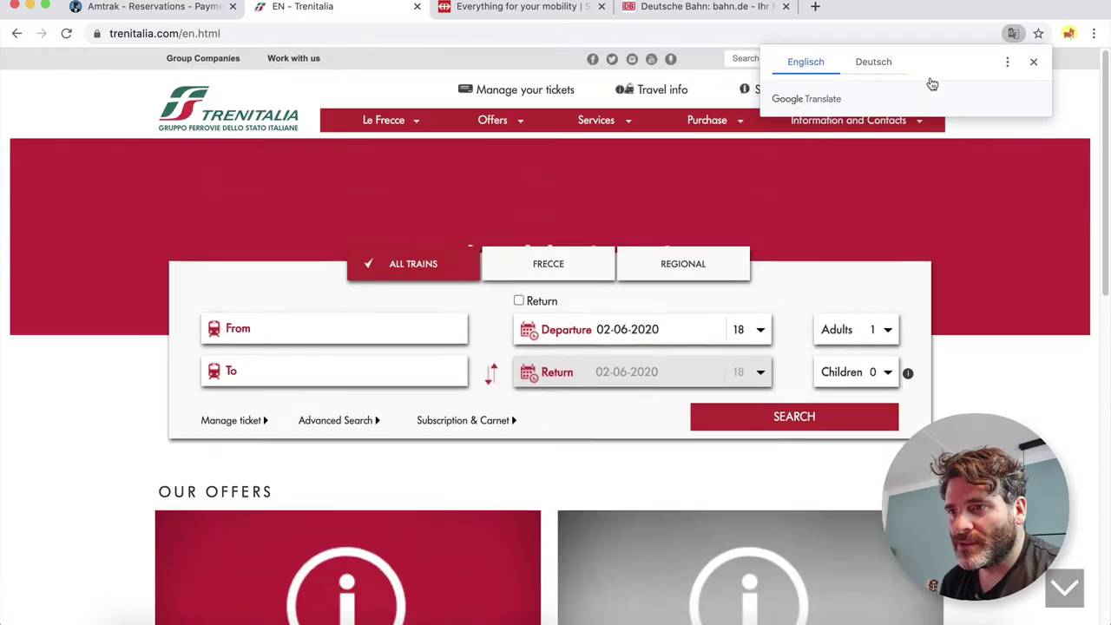
Open the Chinese version of the Trenitalia site, look through its page, and return to the English homepage.
click(1032, 63)
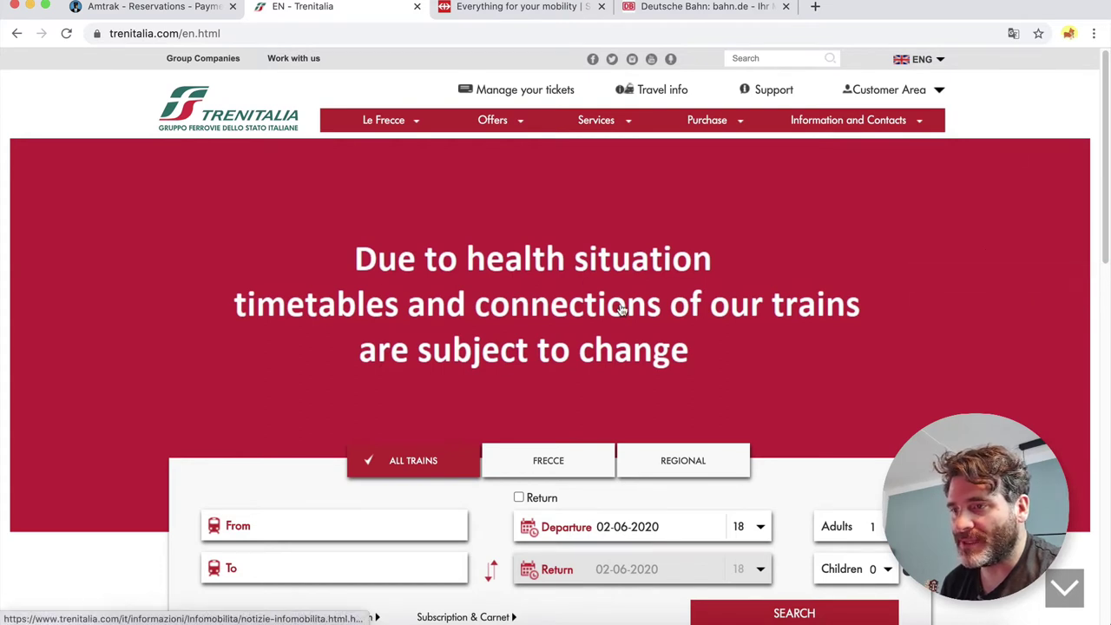
click(939, 62)
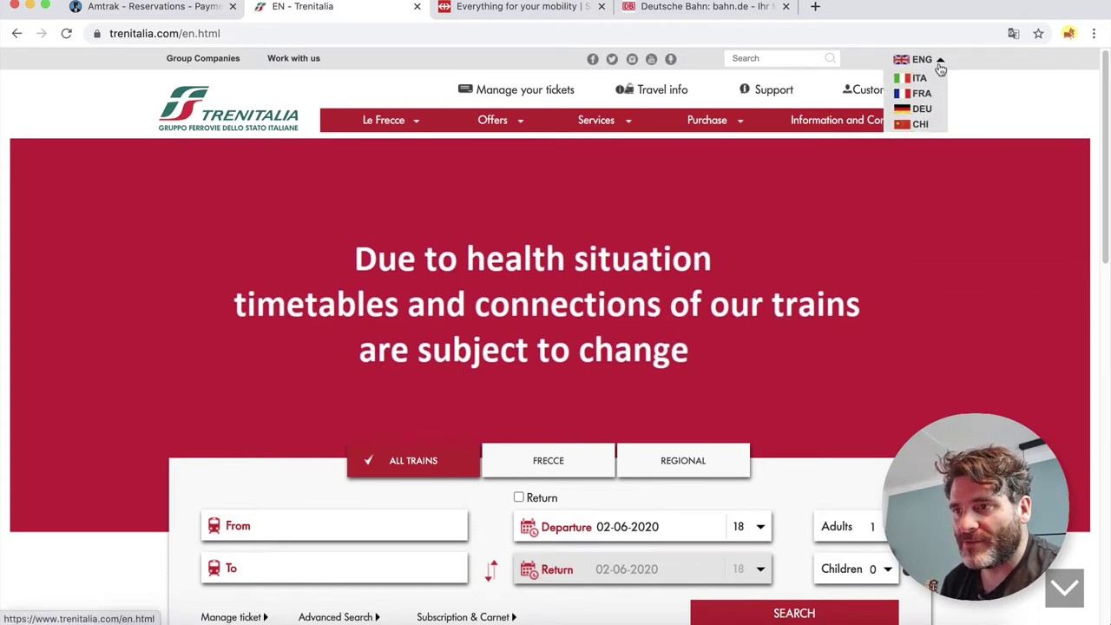
click(919, 128)
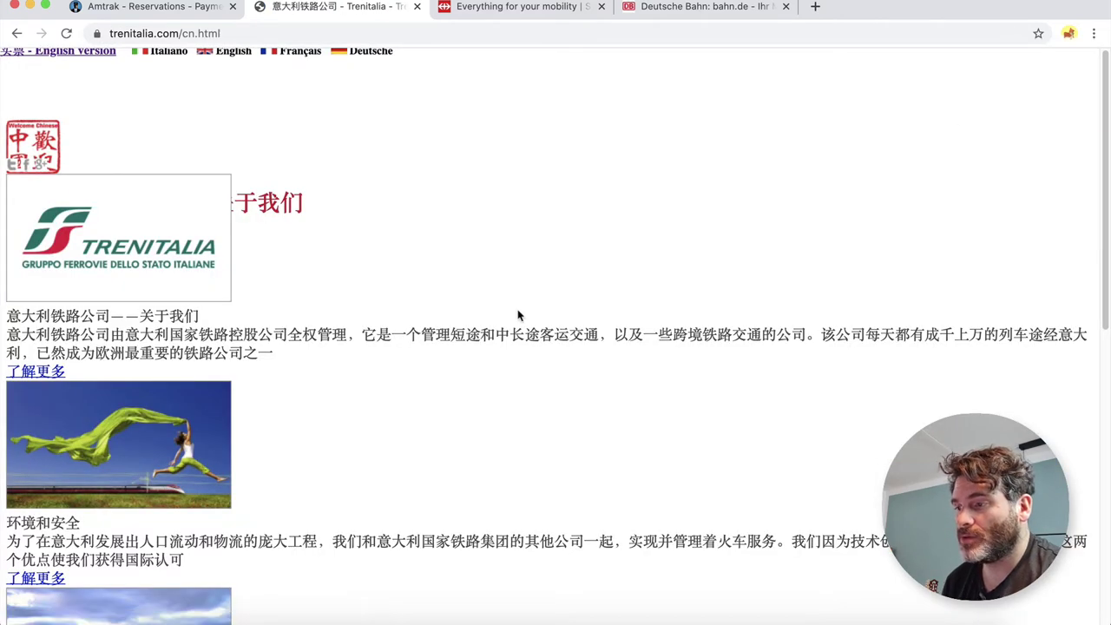
scroll(518, 315, down, 10)
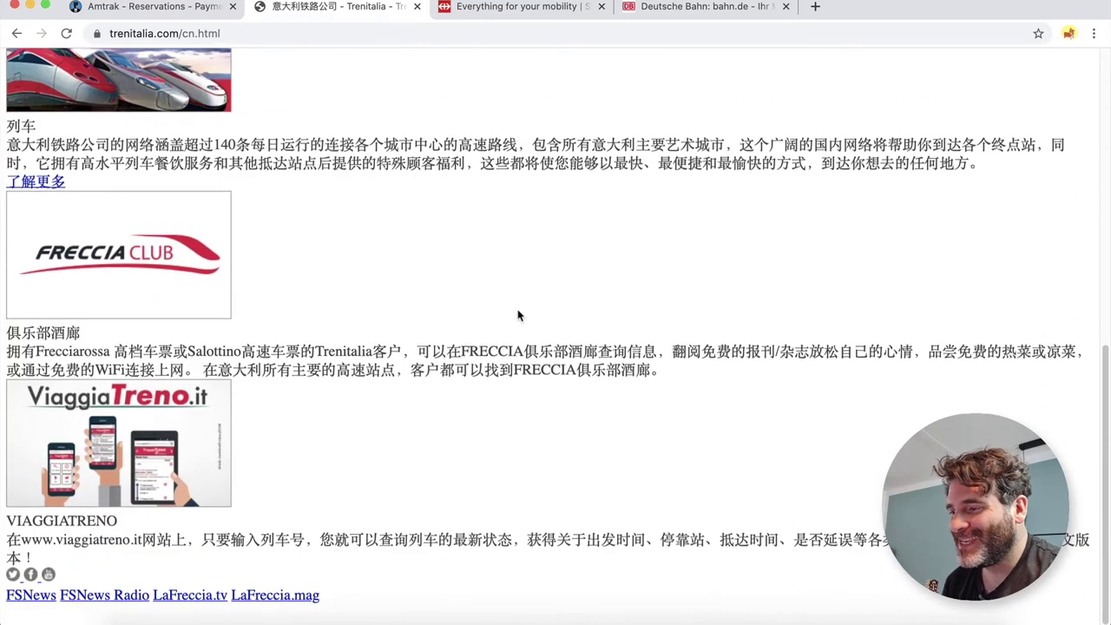
scroll(518, 315, up, 15)
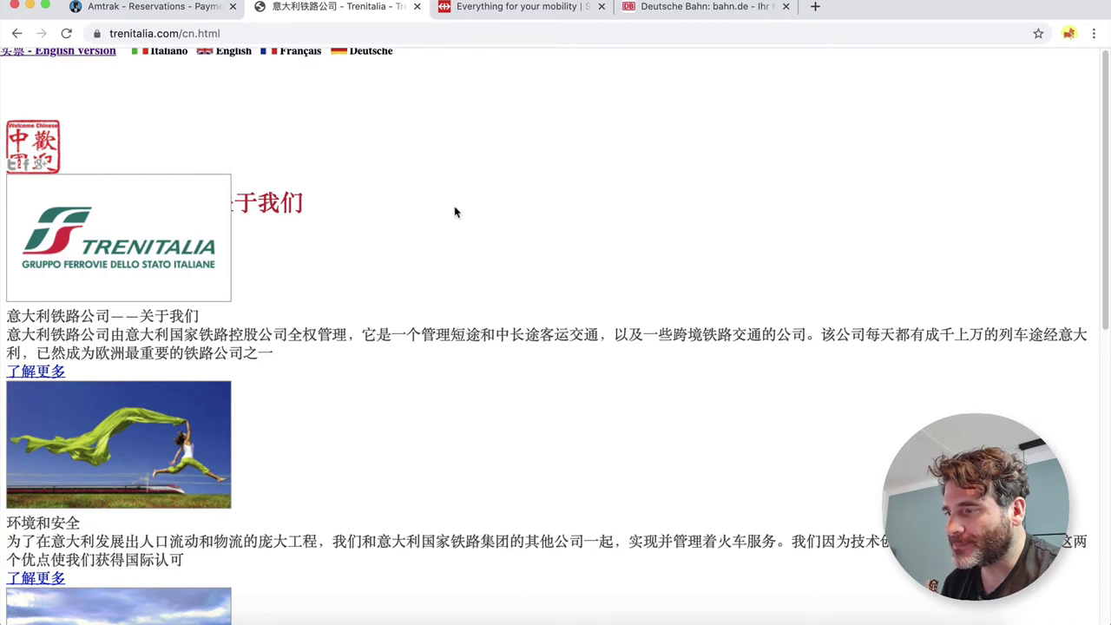
drag(278, 356, 117, 338)
click(136, 338)
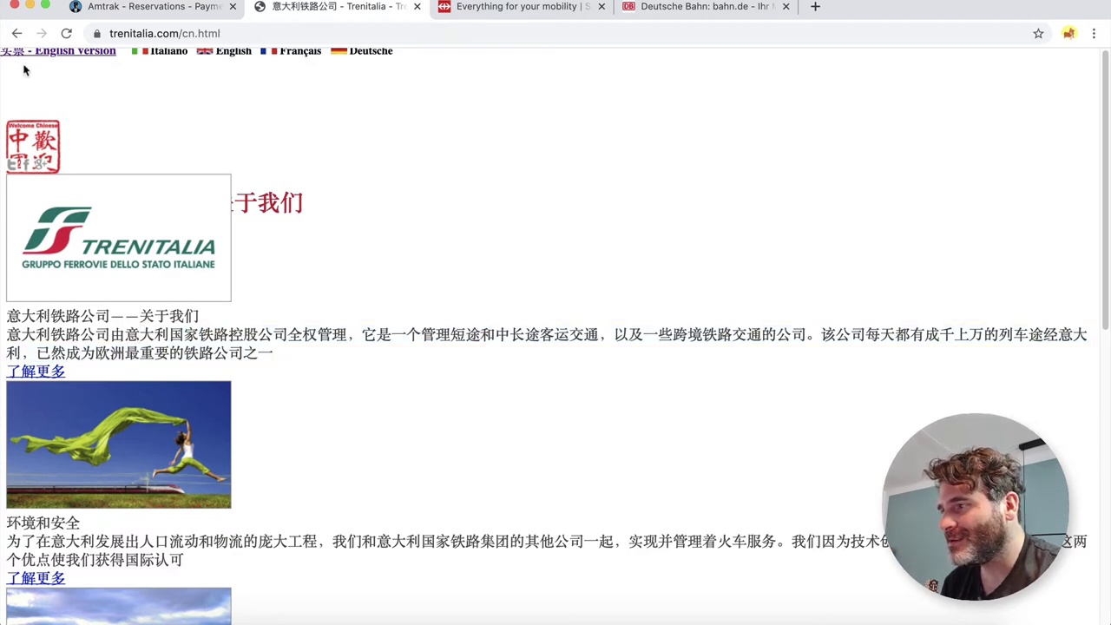
click(17, 33)
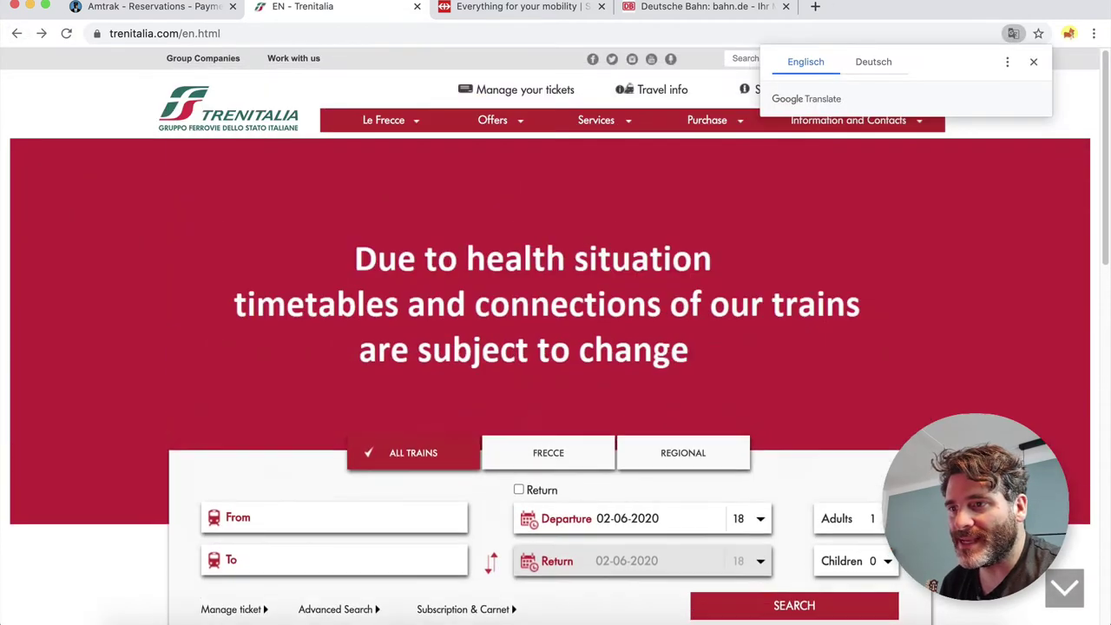
click(1034, 61)
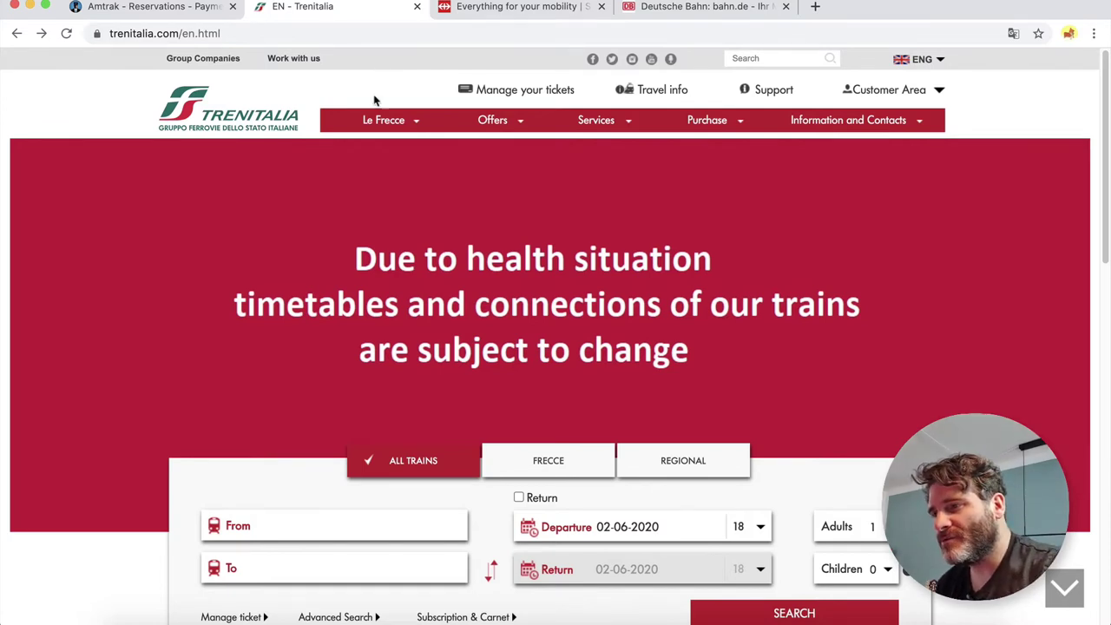
Examine the main navigation and the Customer Area login form, and close the form without signing in.
mouse_move(471, 131)
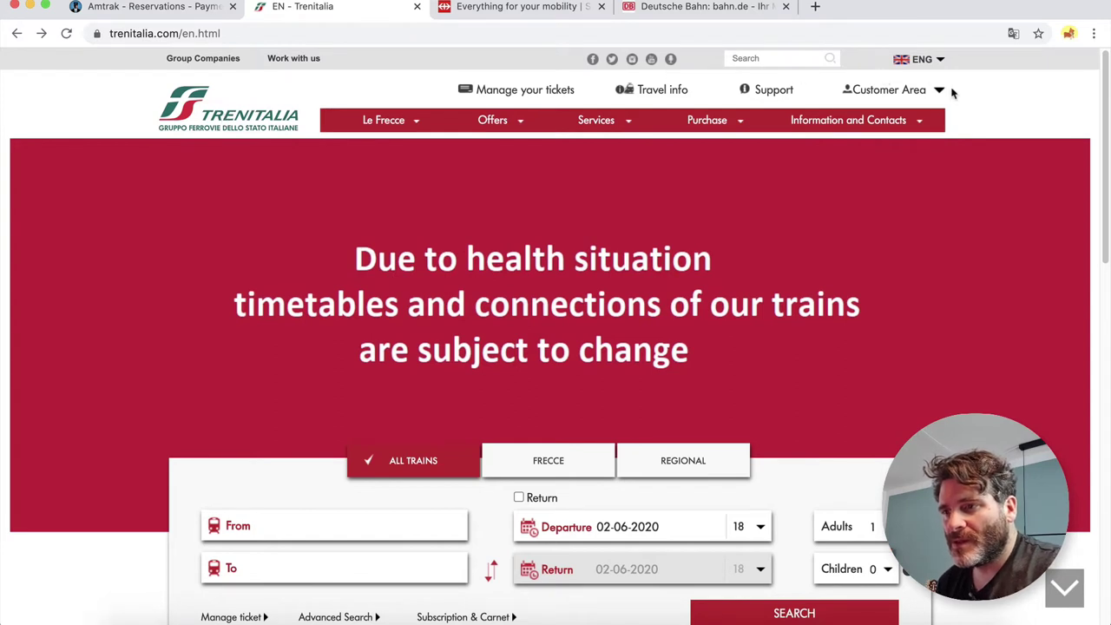
mouse_move(912, 121)
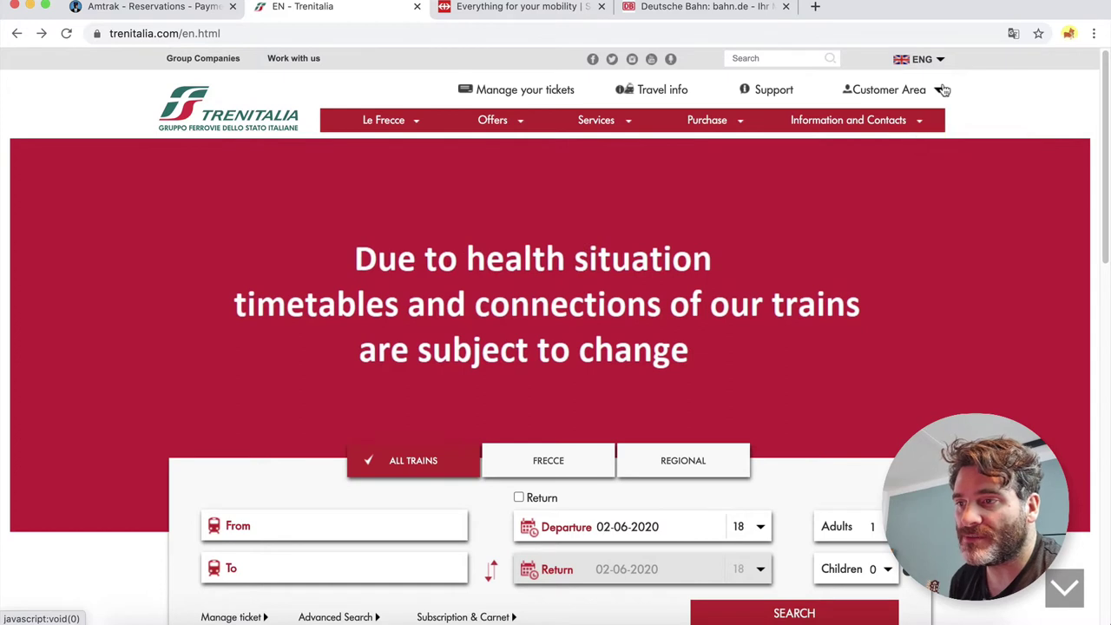
click(943, 90)
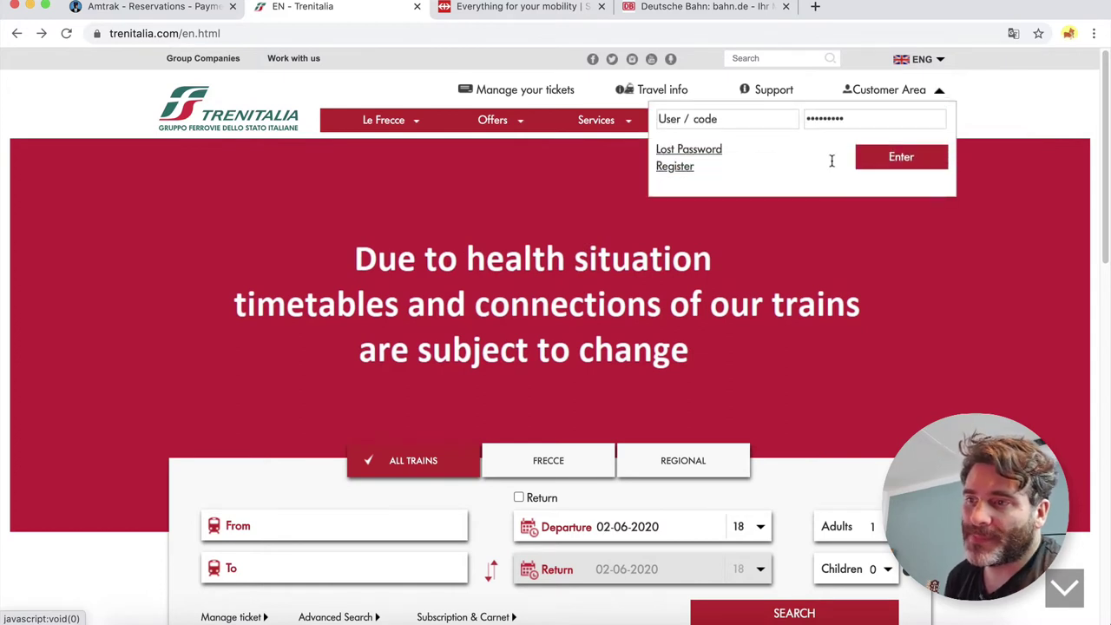
click(960, 91)
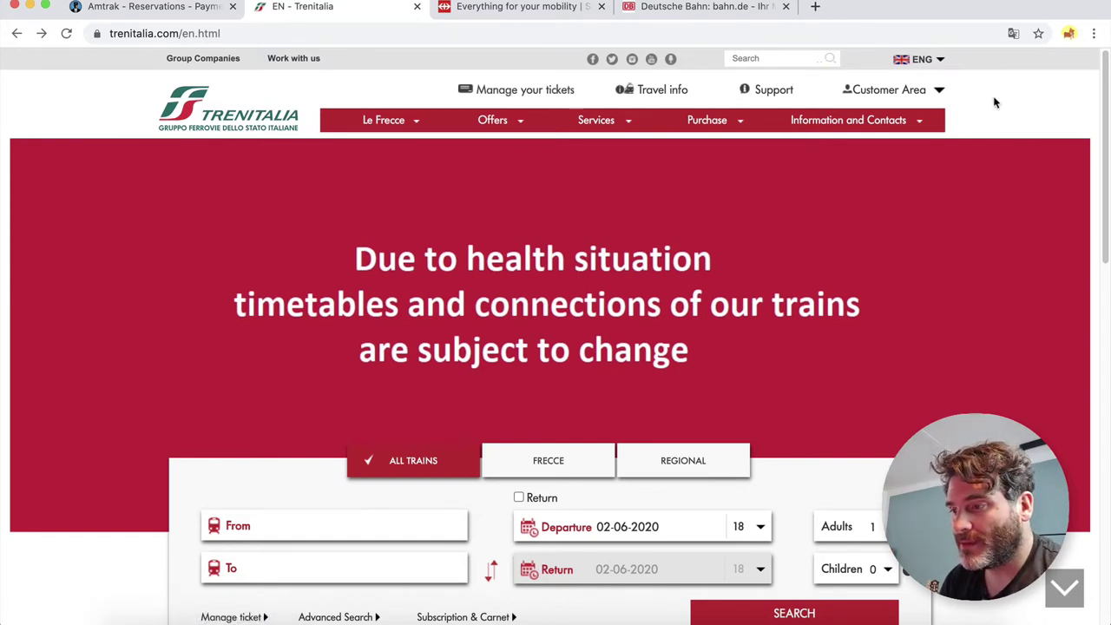
Try out the return-trip option in the train search form and leave it disabled.
scroll(995, 102, down, 3)
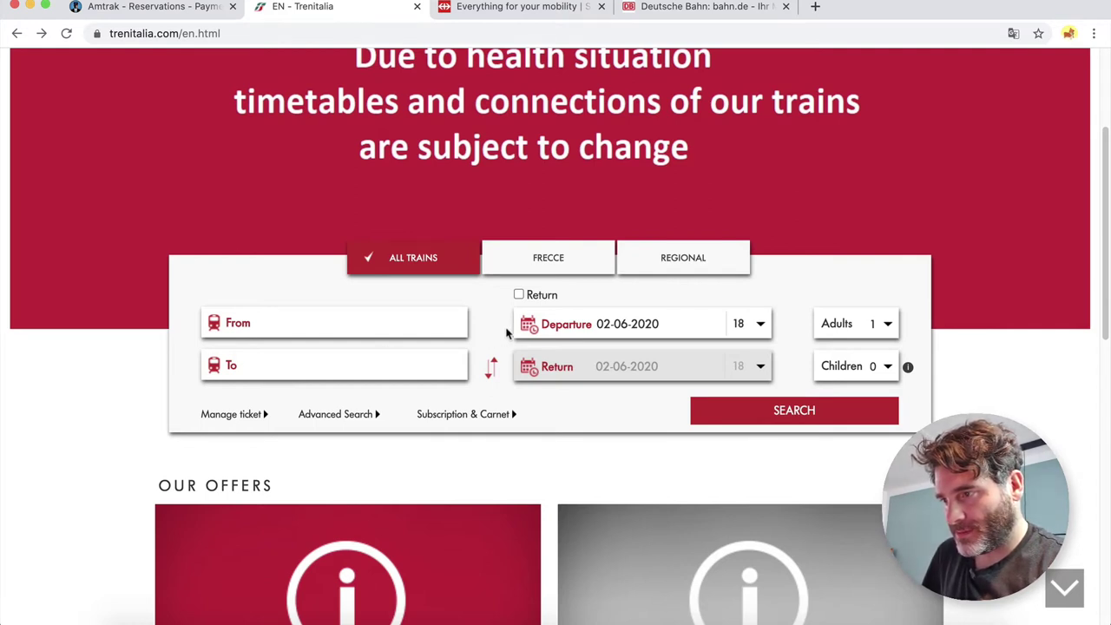
click(518, 295)
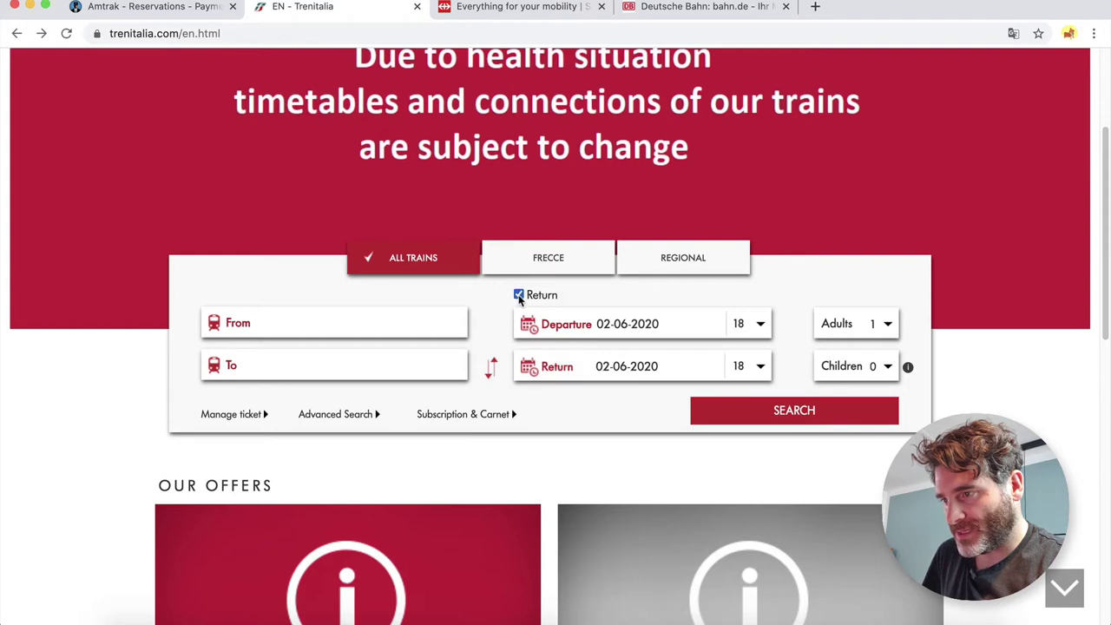
click(518, 295)
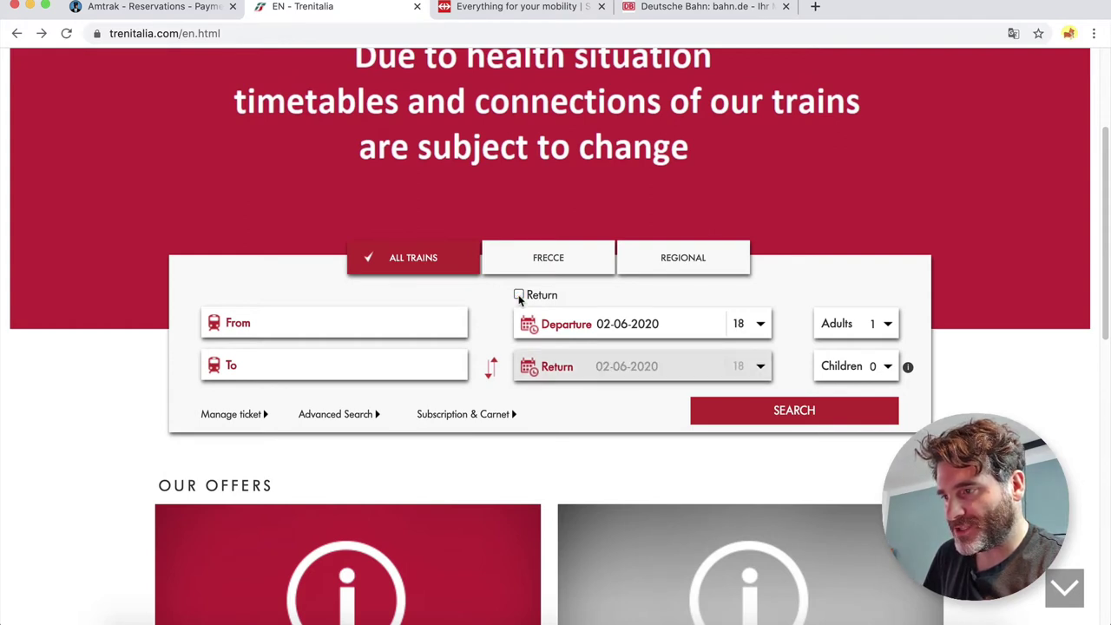
click(518, 295)
click(518, 295)
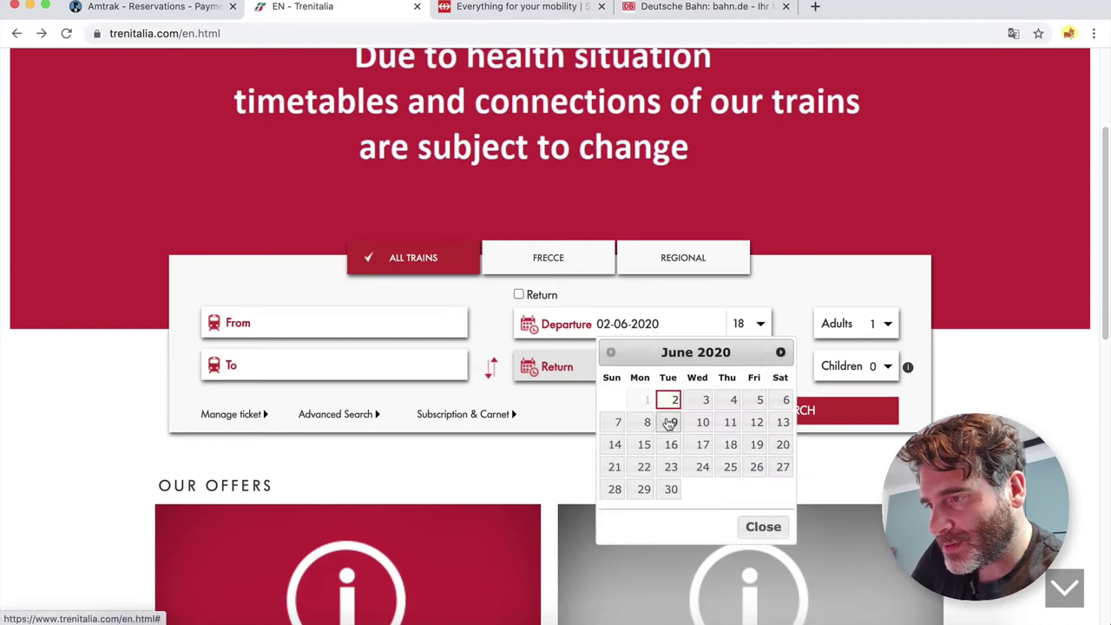
Set the departure in the train search to 09-06-2020 at hour 15.
click(670, 422)
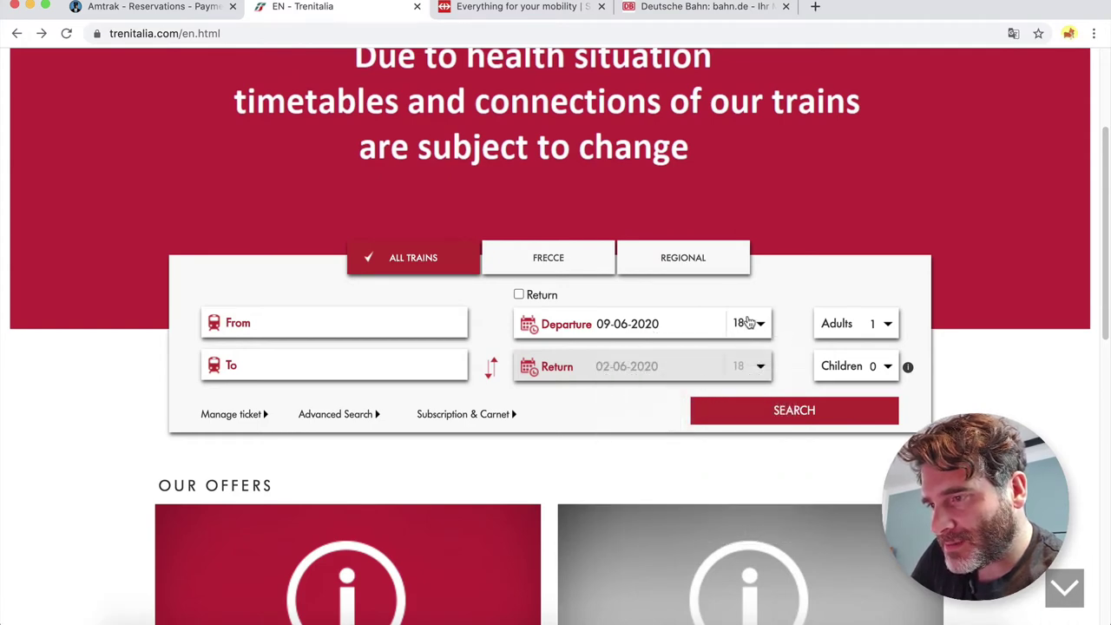
click(761, 324)
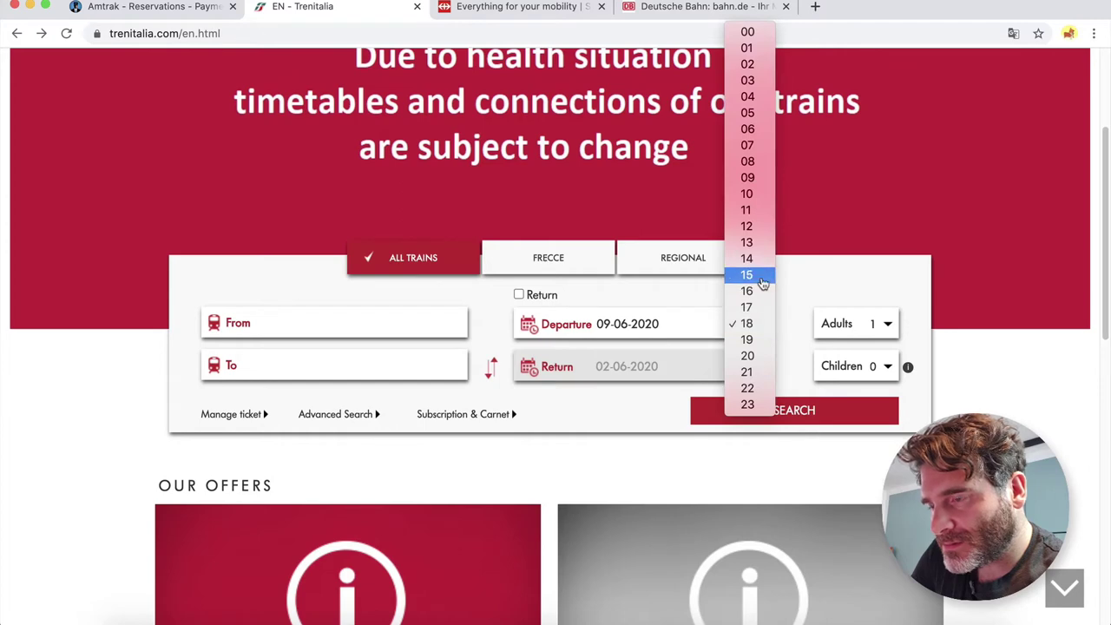
click(762, 276)
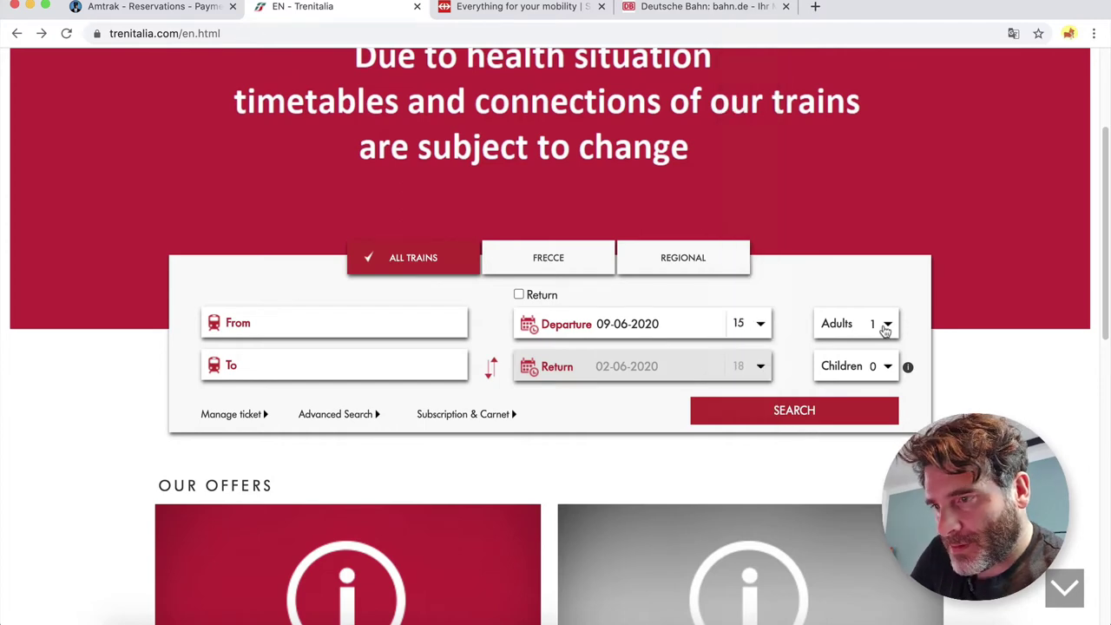
Try 7 adults as the passenger count, set it back to 1, and keep the children at 0.
click(886, 328)
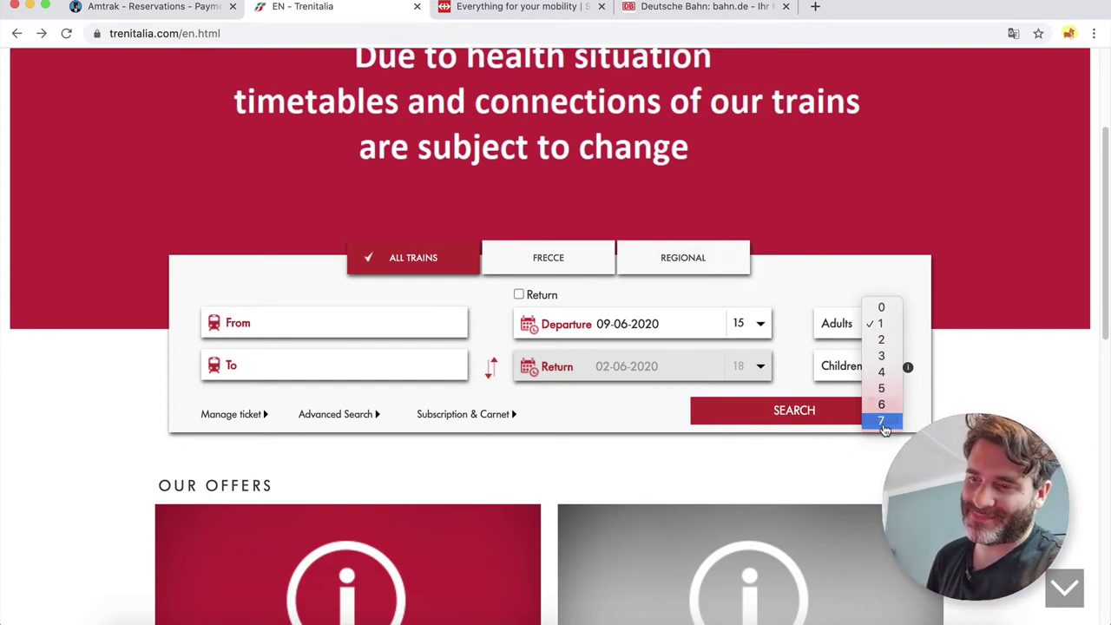
click(881, 422)
click(885, 323)
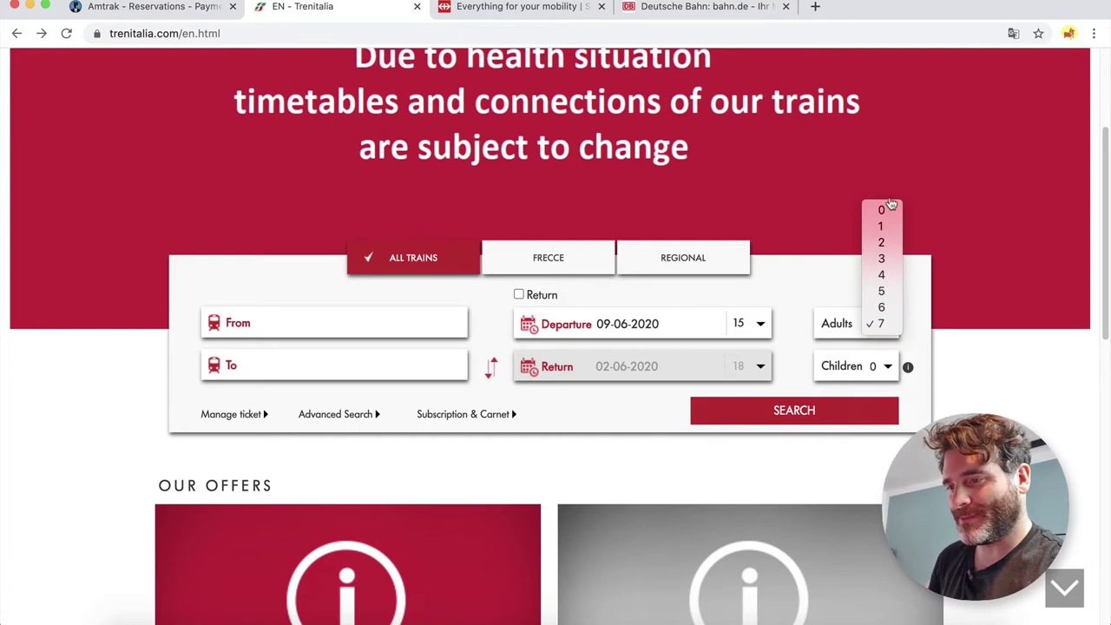
click(887, 228)
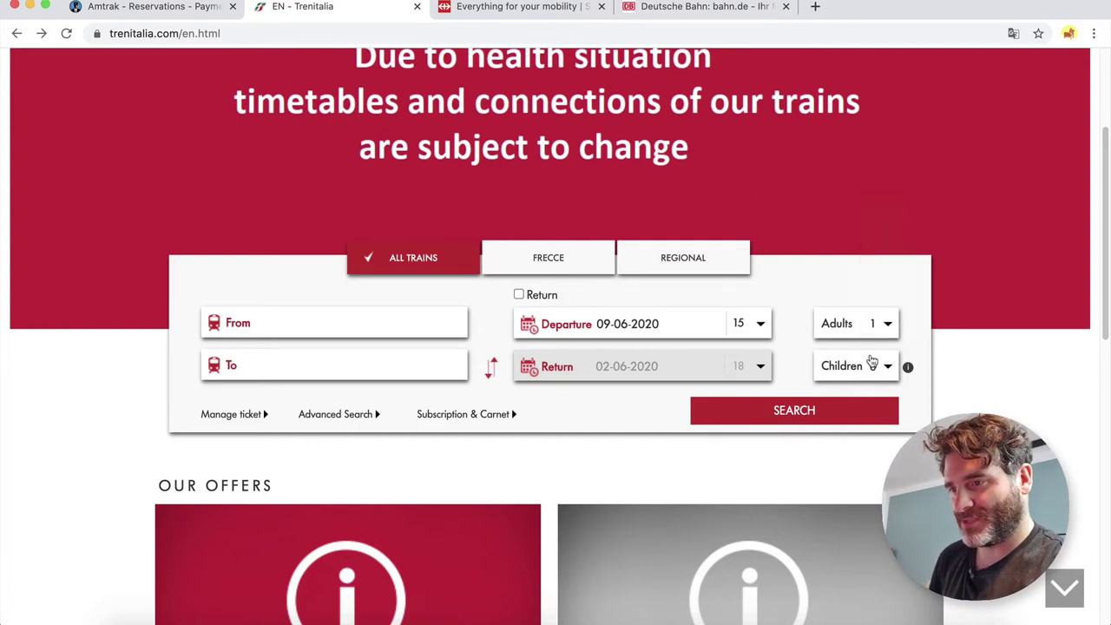
click(887, 370)
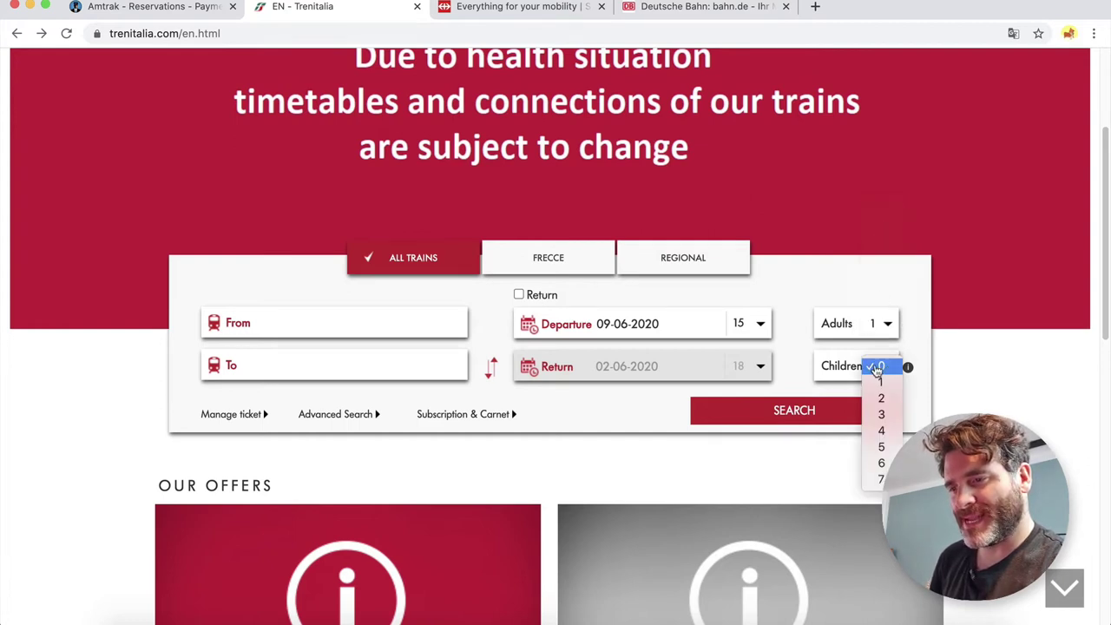
click(880, 367)
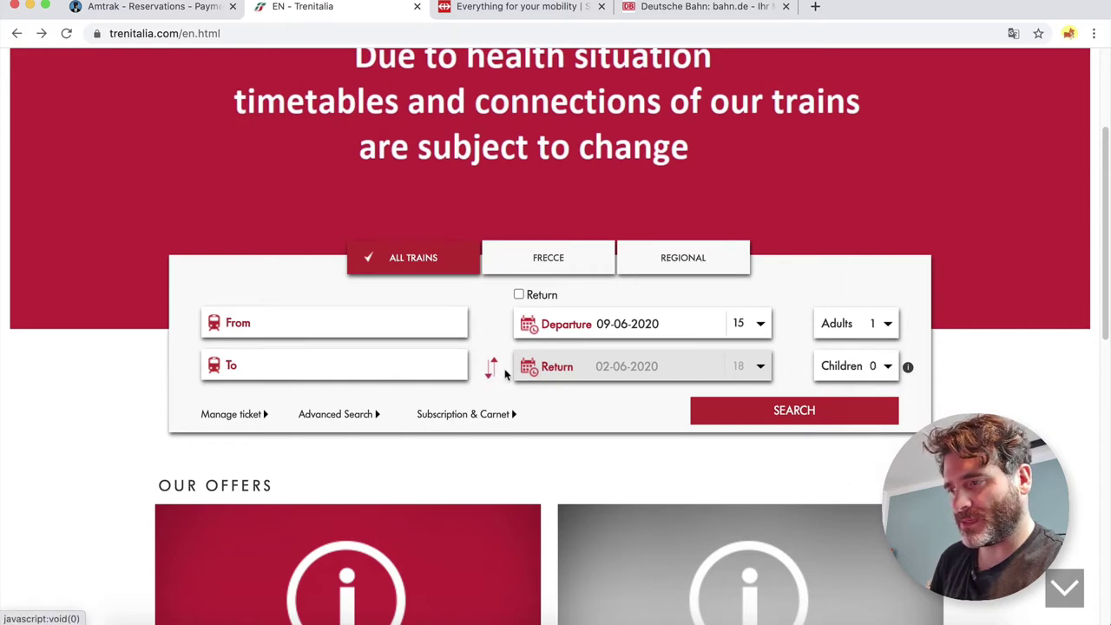
Examine the homepage from the search form through the offers and the app banner to the travel service links.
scroll(672, 365, down, 5)
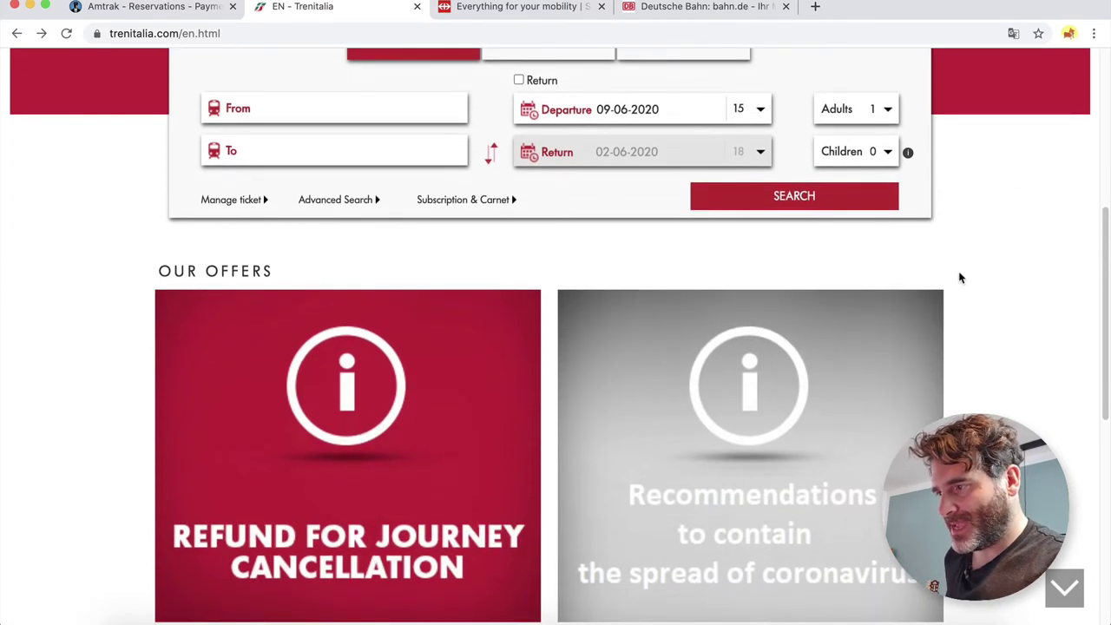
scroll(960, 277, down, 3)
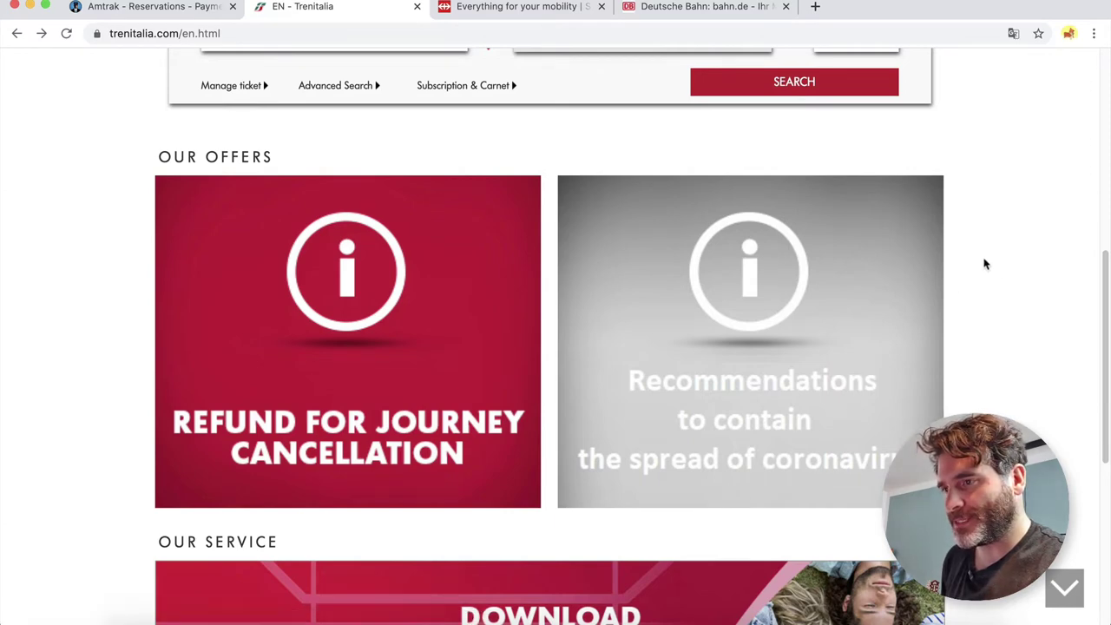
scroll(984, 263, up, 5)
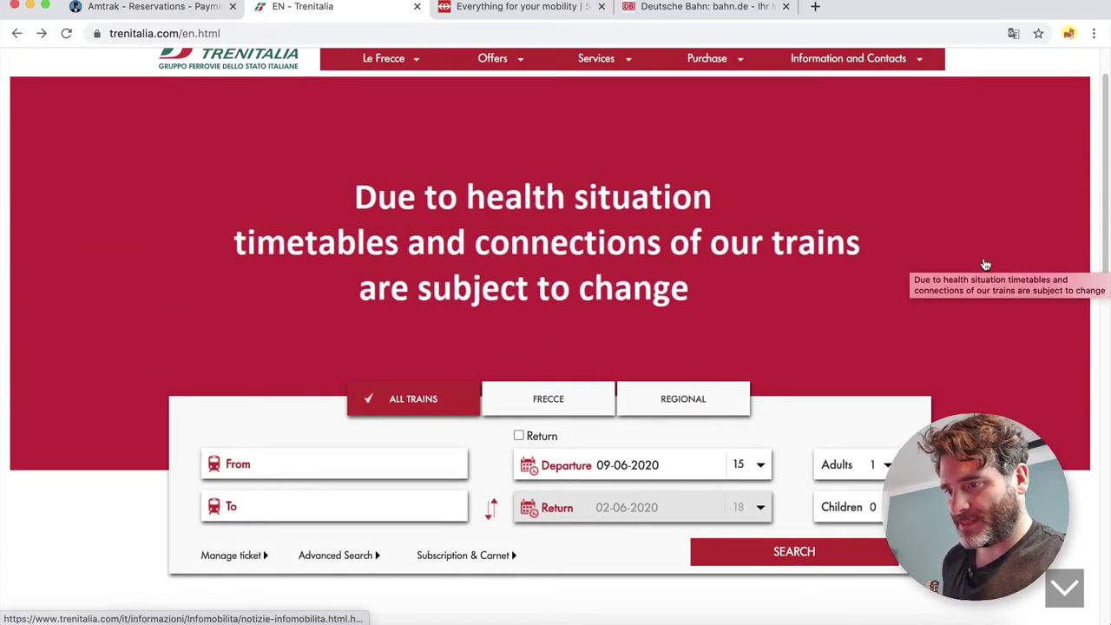
scroll(985, 263, down, 3)
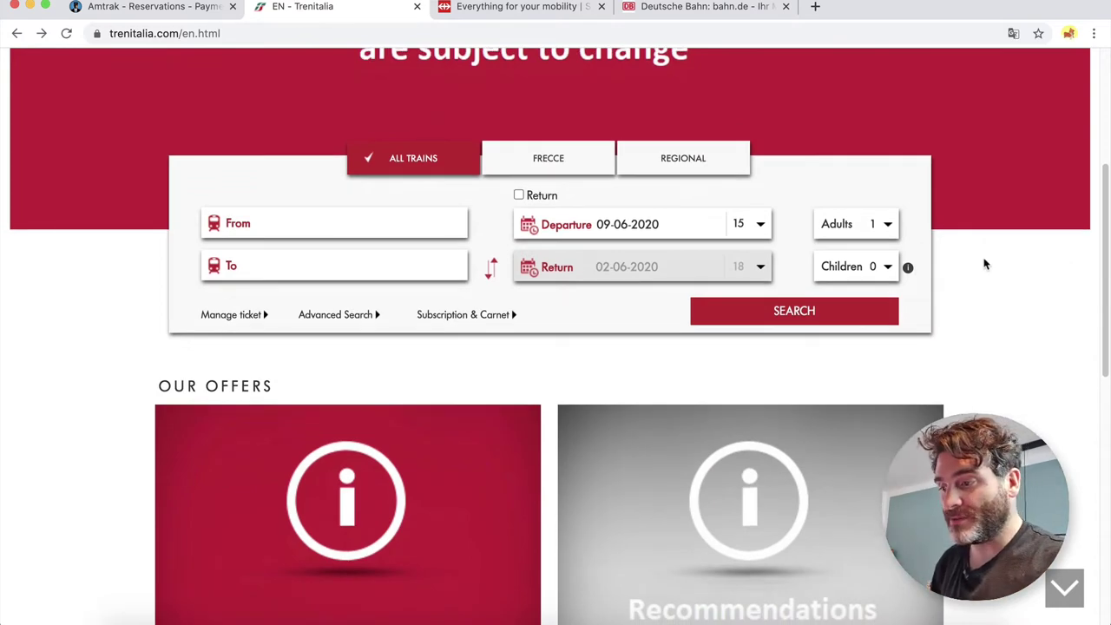
scroll(984, 264, down, 3)
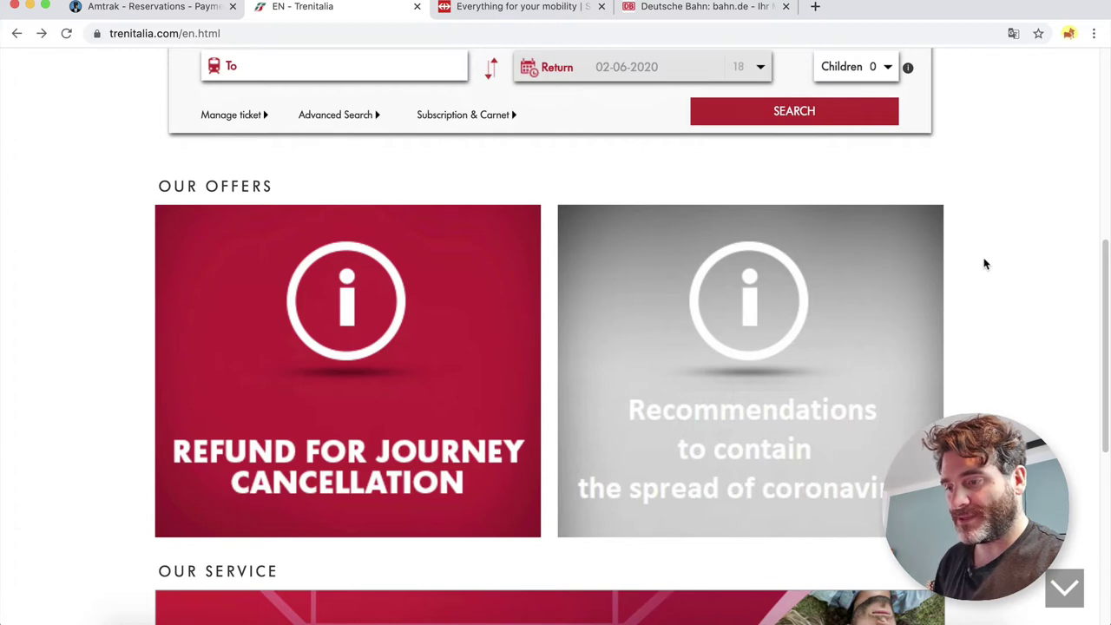
scroll(985, 263, down, 5)
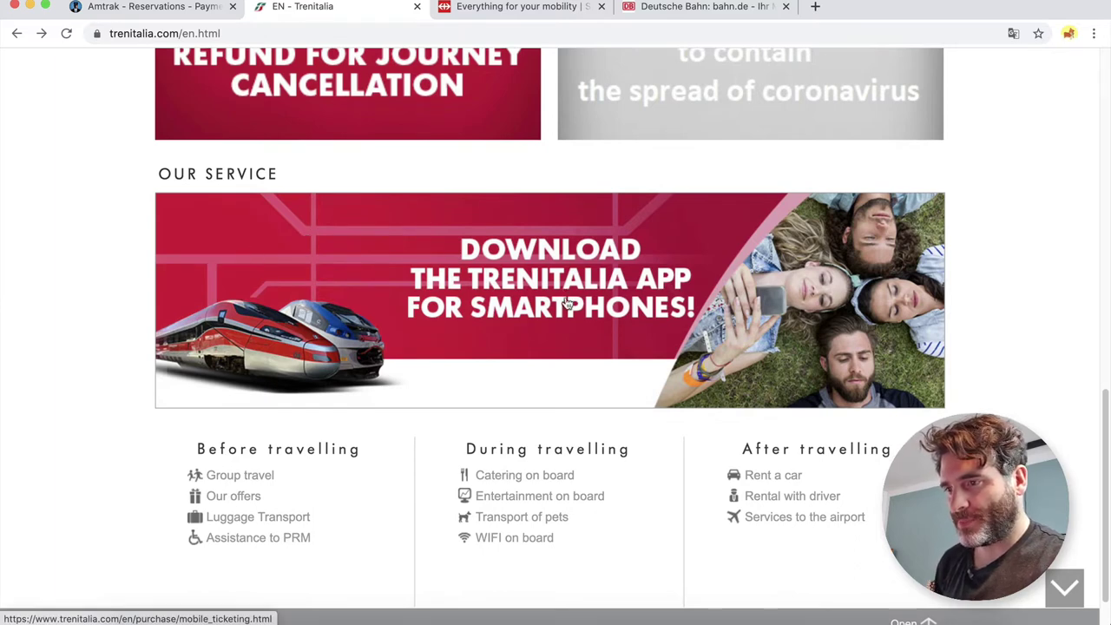
scroll(1000, 253, down, 1)
scroll(1000, 253, down, 2)
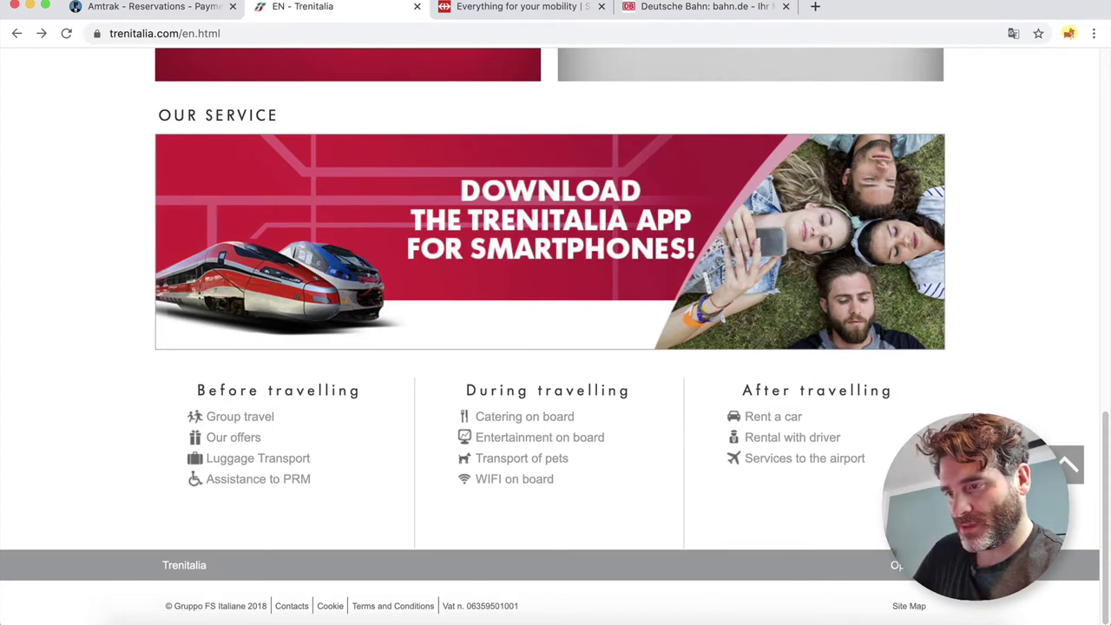
Expand the Trenitalia footer to read its links, collapse it, and look over the offers and services again.
click(902, 565)
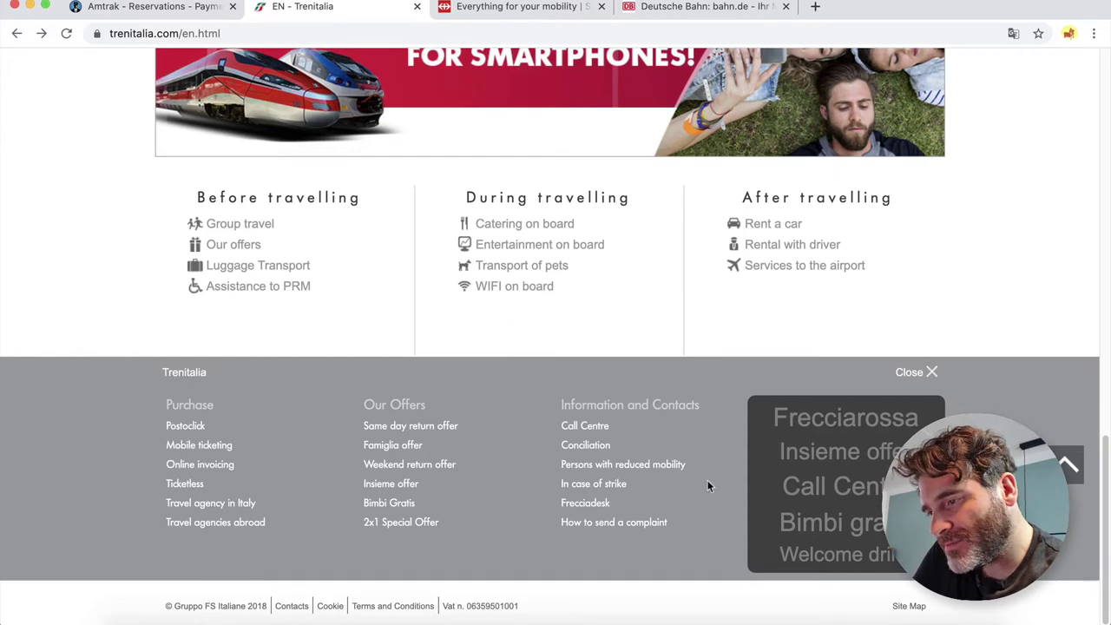
click(926, 372)
scroll(931, 373, up, 5)
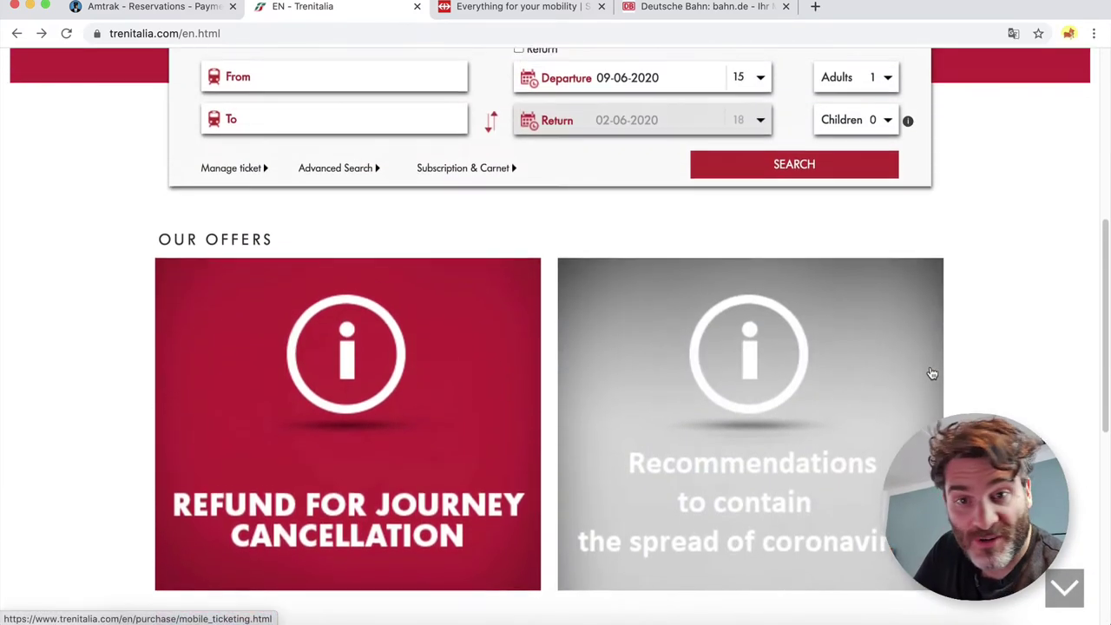
scroll(931, 373, down, 1)
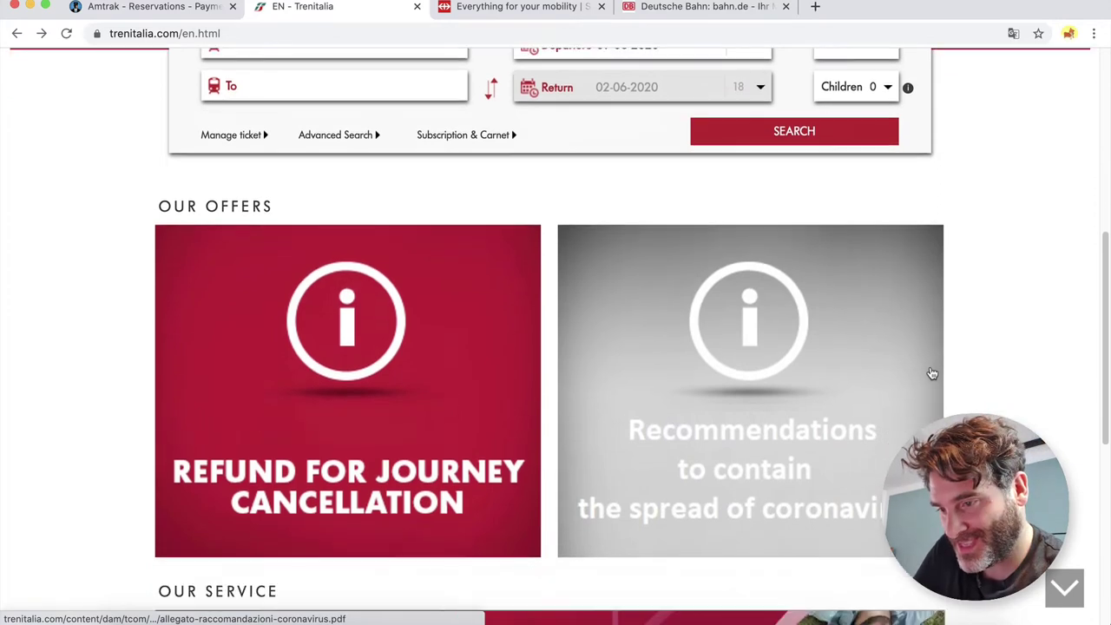
scroll(931, 373, down, 6)
Switch to the SBB website.
click(518, 9)
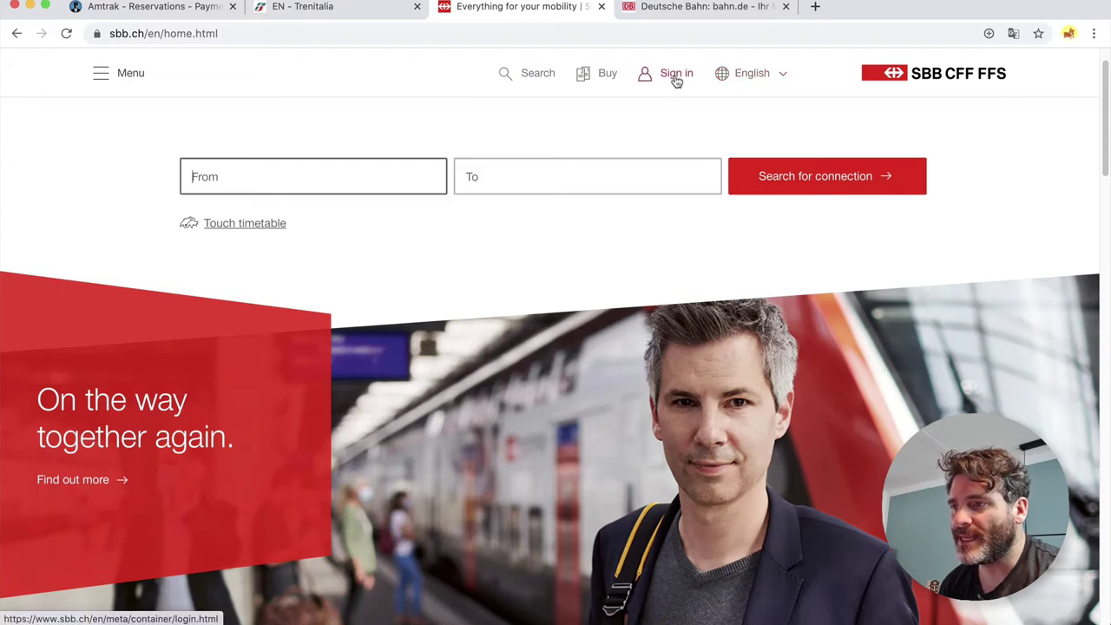
Open the page on buying tickets and travelcards, look over its promotional code field and ticket categories, and return to the homepage.
click(610, 77)
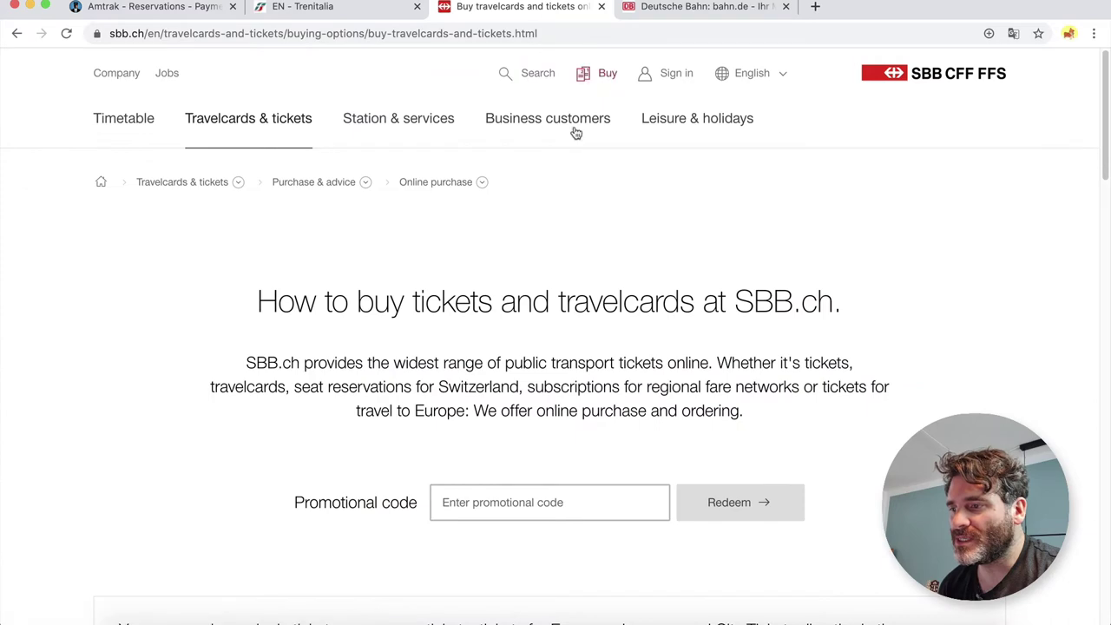
scroll(409, 260, down, 5)
scroll(409, 282, up, 3)
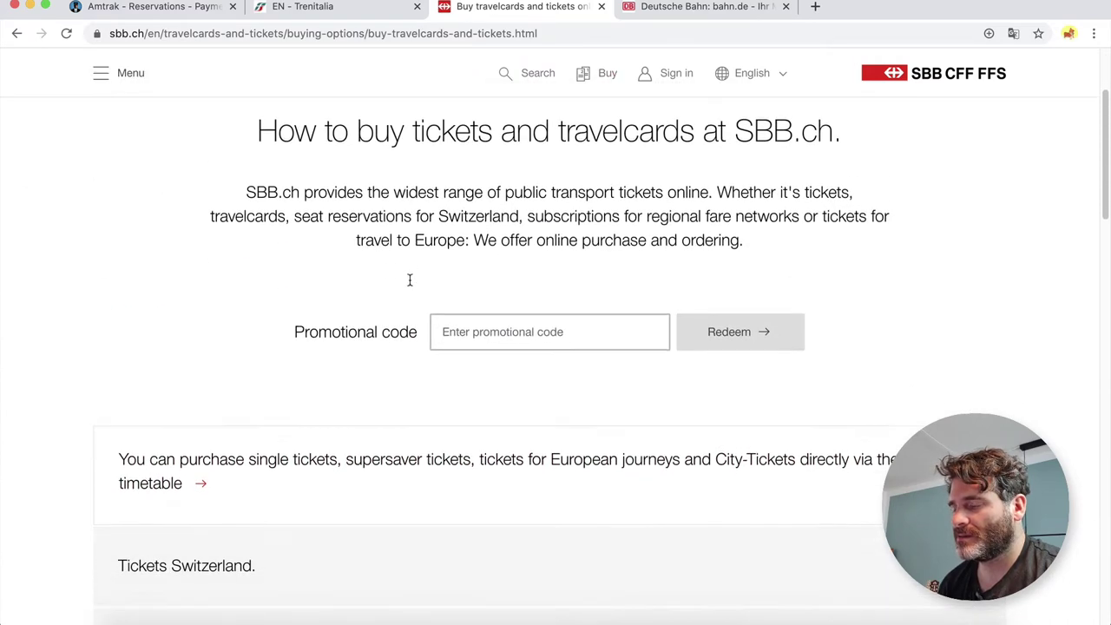
scroll(409, 280, down, 6)
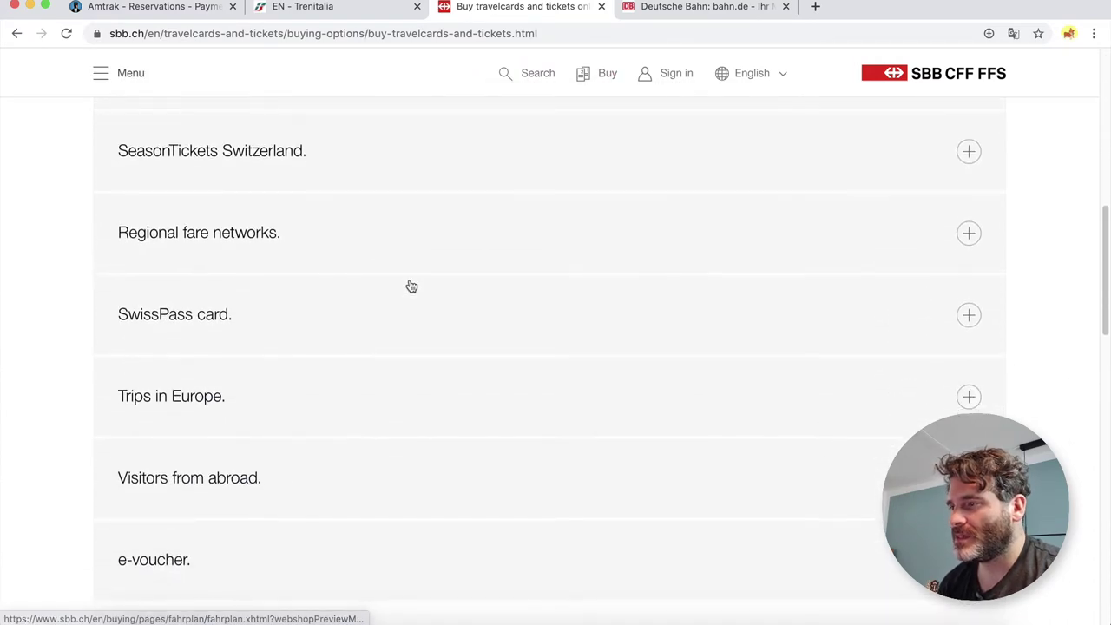
scroll(411, 287, up, 6)
click(17, 35)
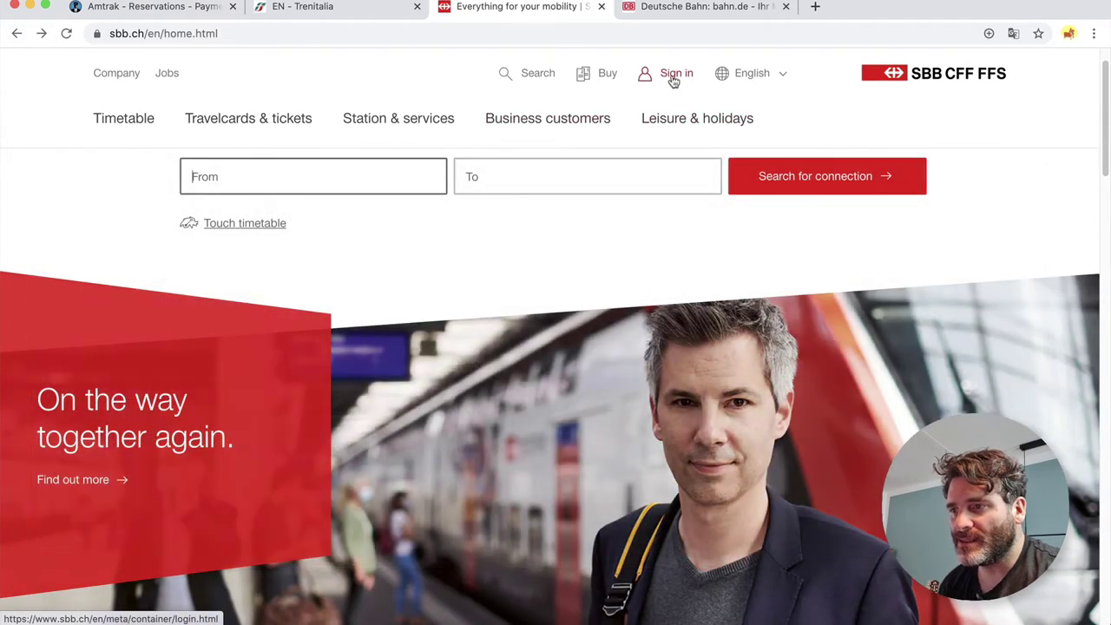
View the site's language choices and keep the site in English.
click(781, 77)
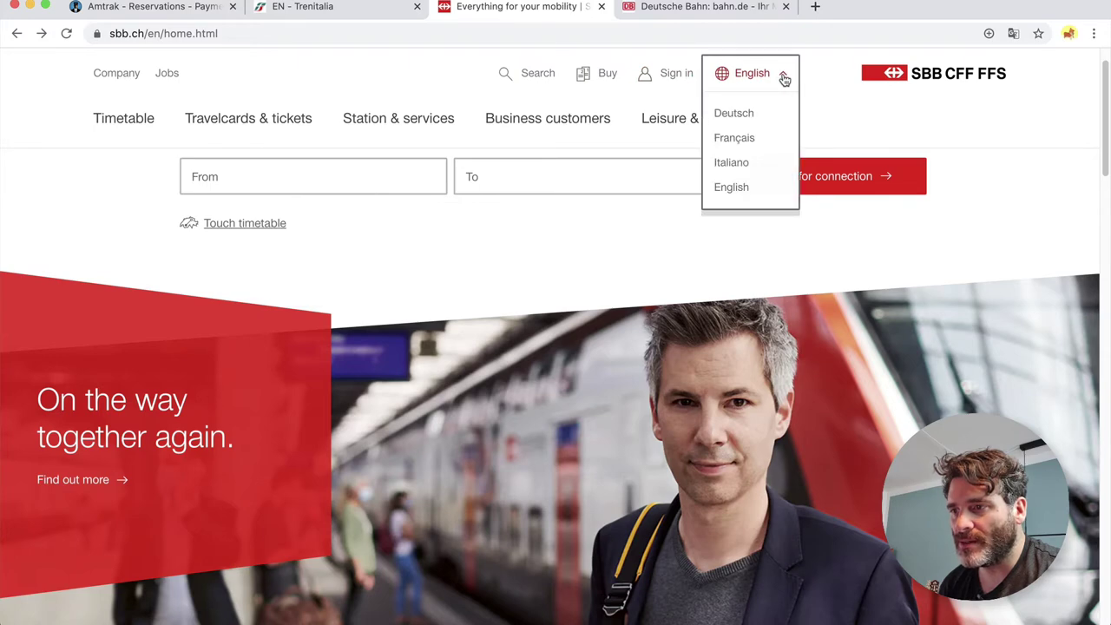
click(783, 78)
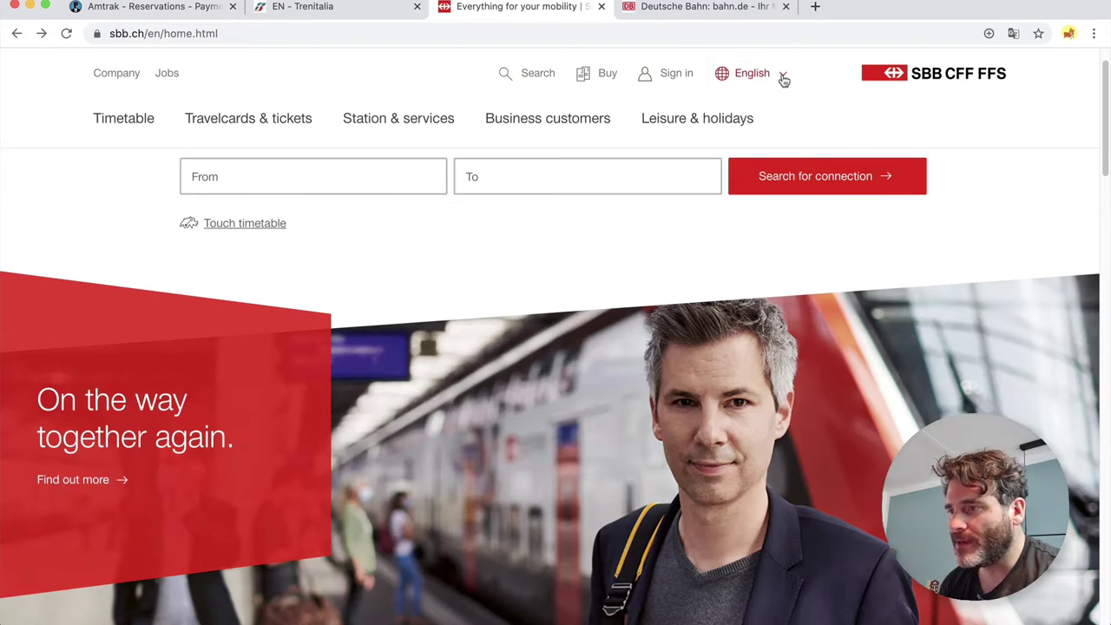
Run a site search without a term to inspect the search page, return to the homepage and check the main menu.
click(504, 74)
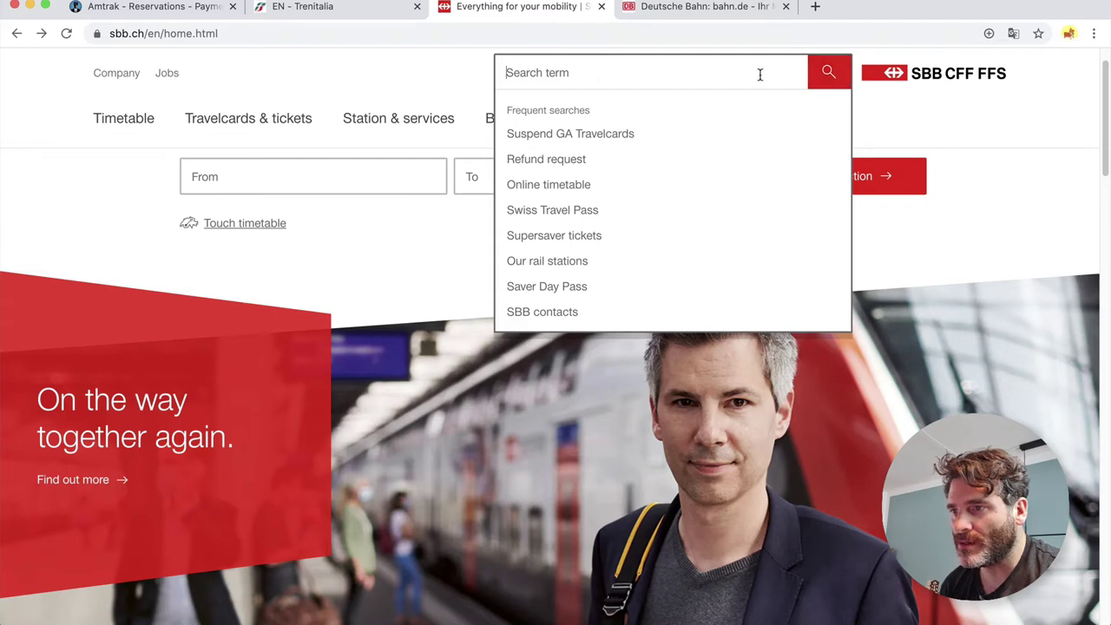
click(812, 76)
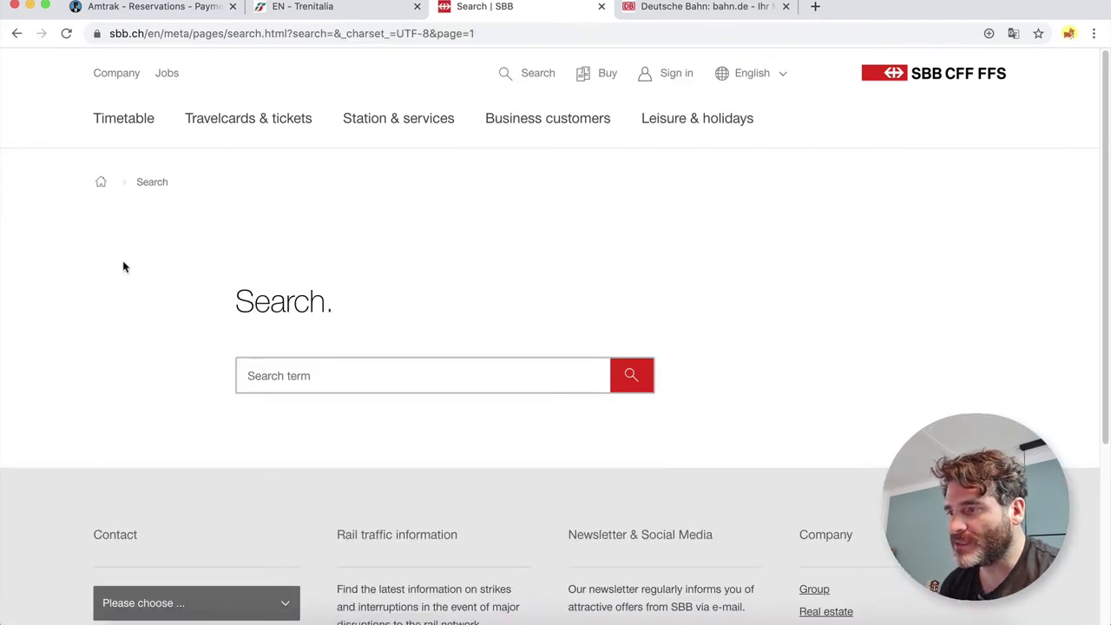
scroll(128, 272, down, 5)
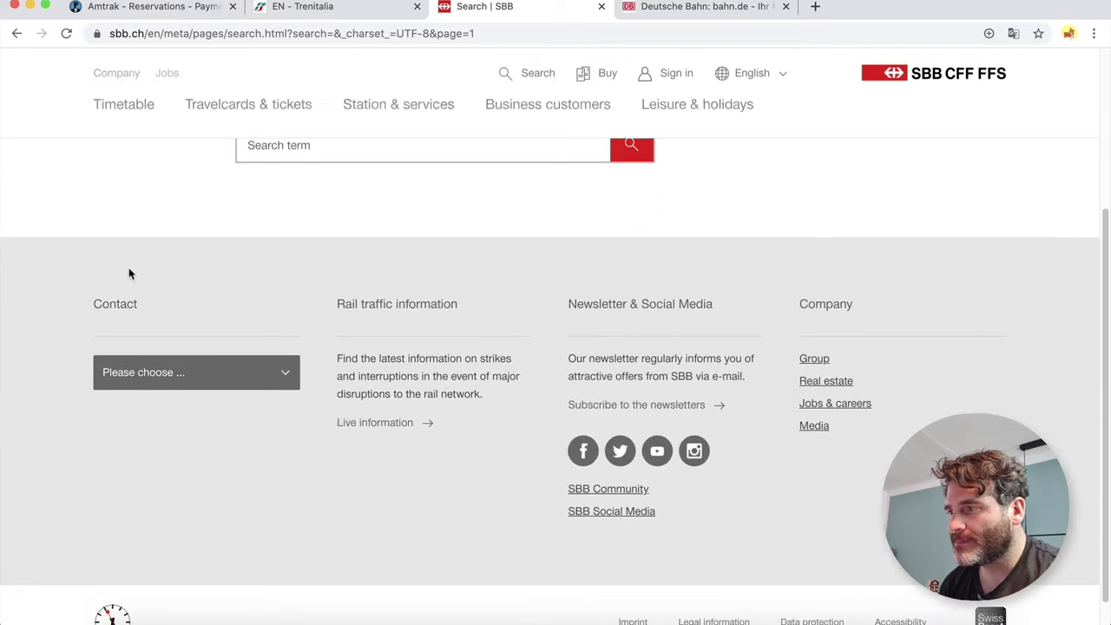
scroll(128, 275, up, 5)
click(16, 35)
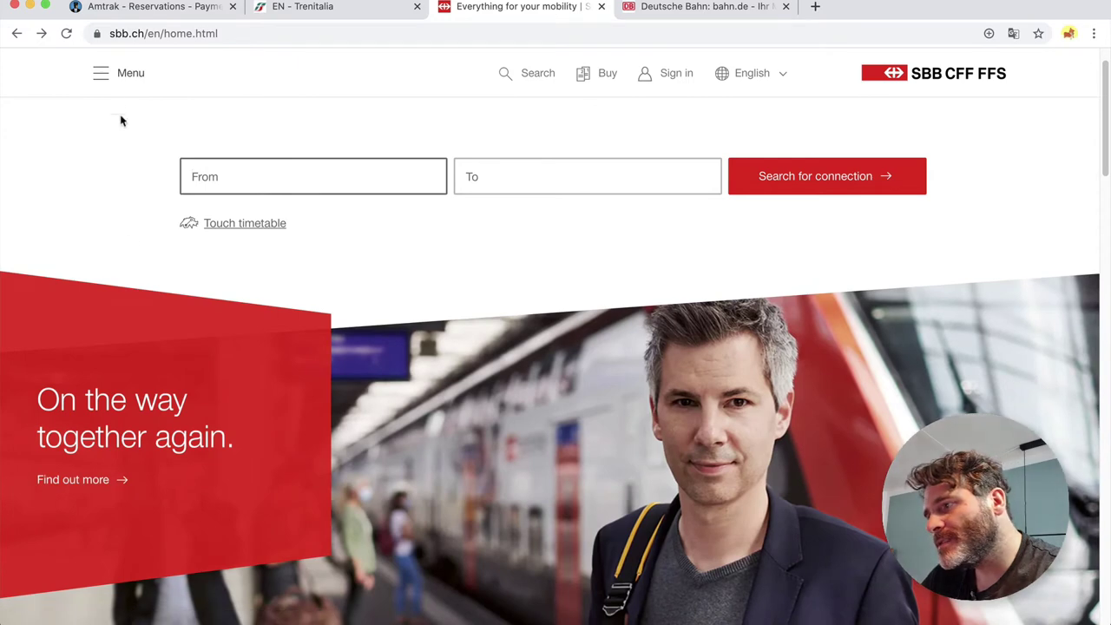
click(100, 77)
click(100, 79)
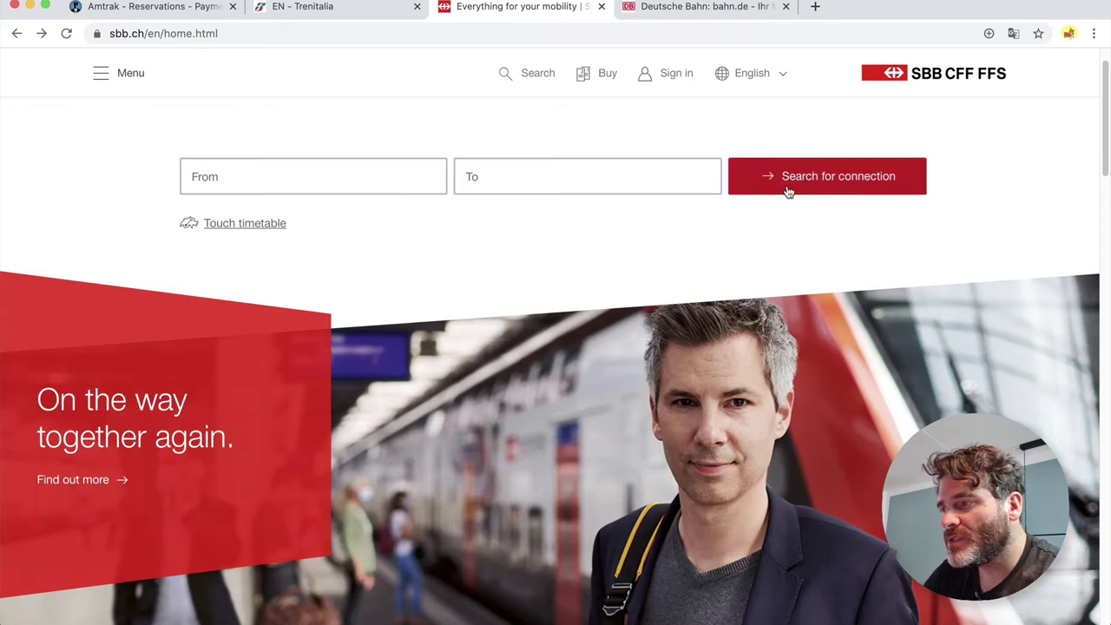
Fill in the connection search with Zürich HB as the departure station and Basel SBB as the destination.
click(257, 183)
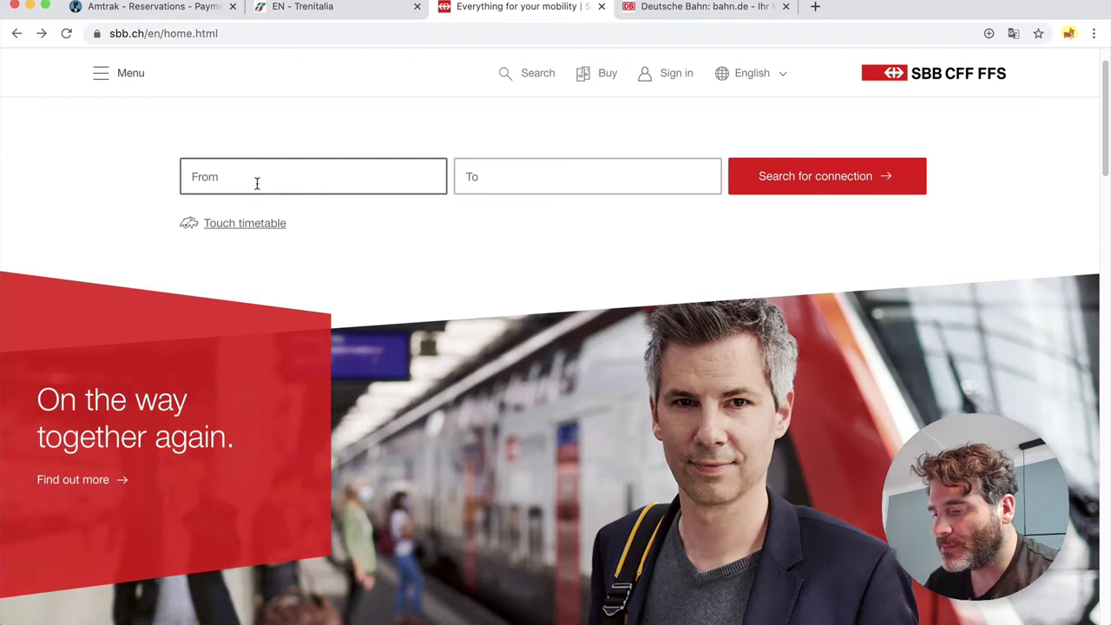
text(zurich)
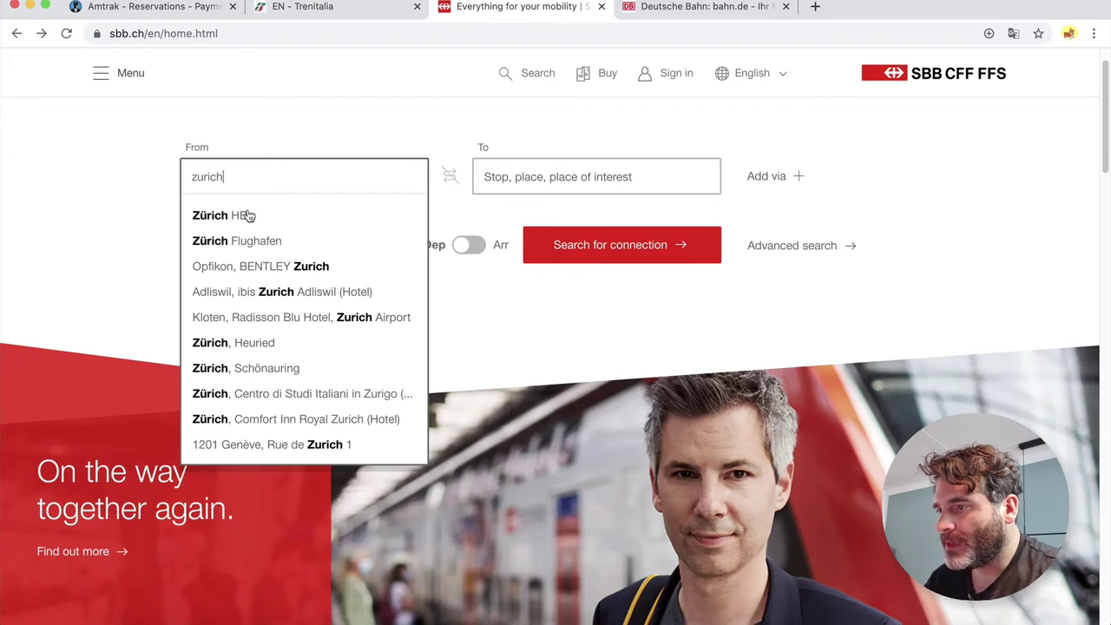
click(247, 215)
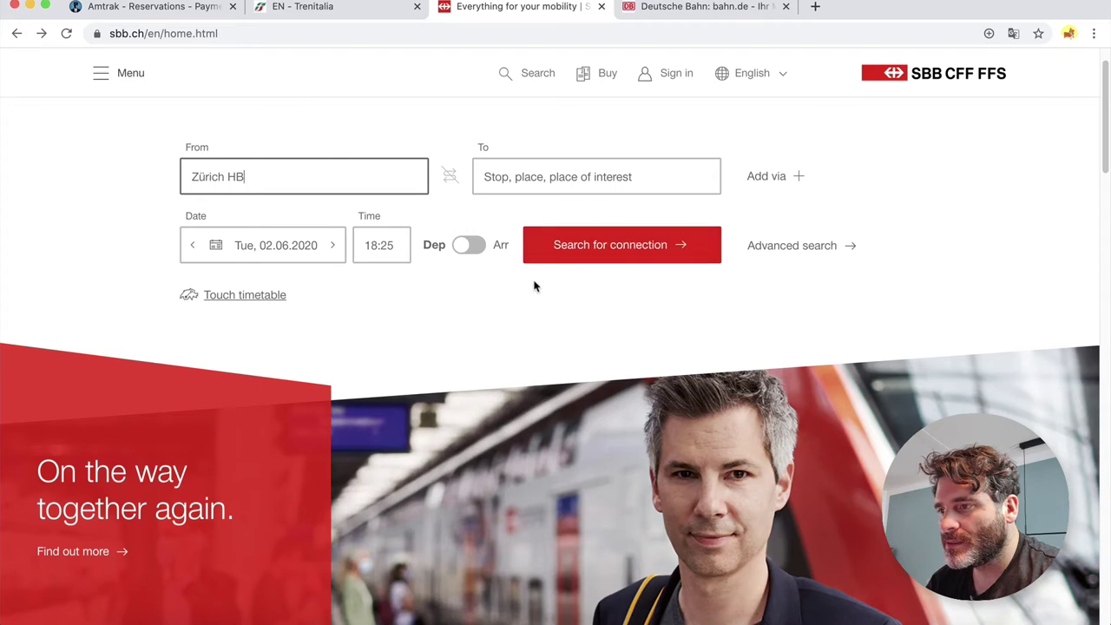
click(532, 178)
text(basel)
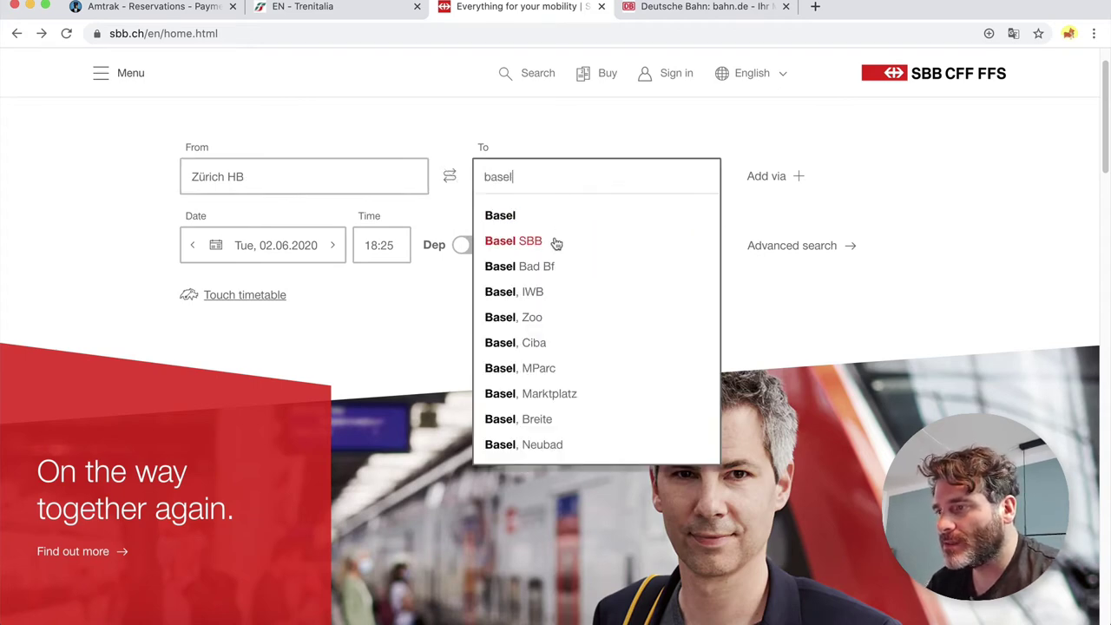
click(555, 243)
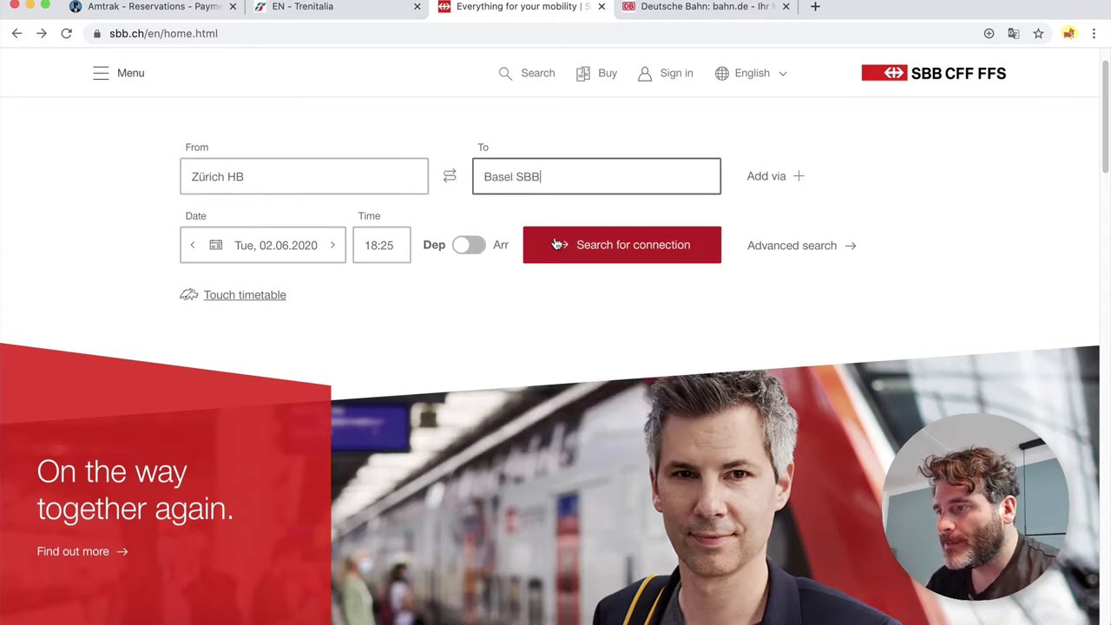
Try stepping the travel date forward and backward day by day, ending on Sat, 06.06.2020.
click(333, 248)
click(334, 248)
click(333, 248)
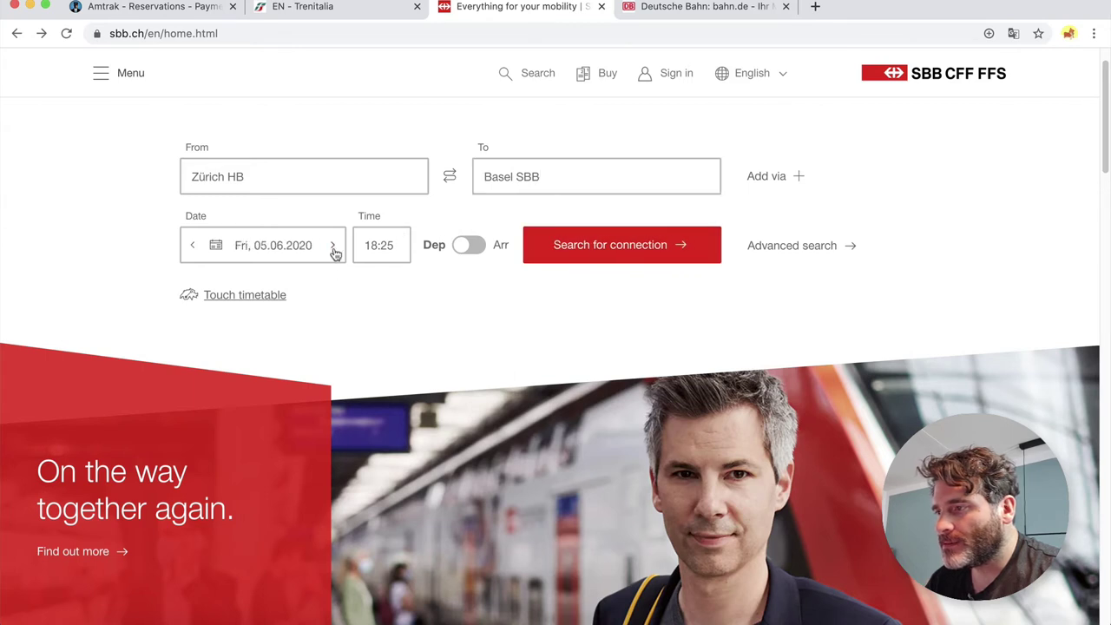
click(193, 246)
click(192, 245)
click(192, 245)
click(192, 246)
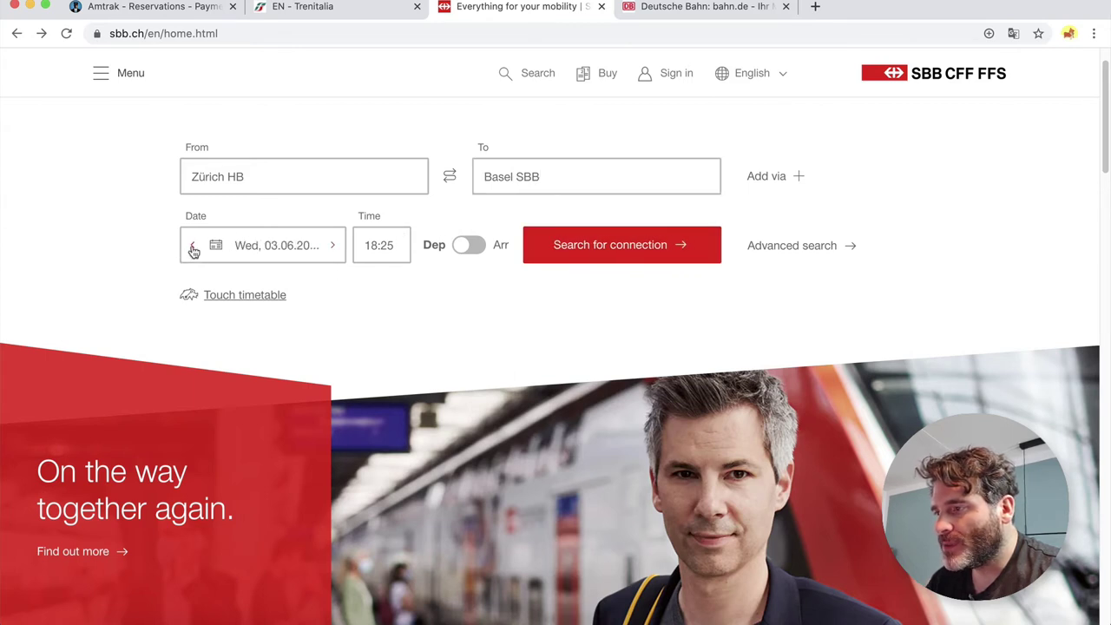
click(332, 245)
click(332, 245)
click(332, 246)
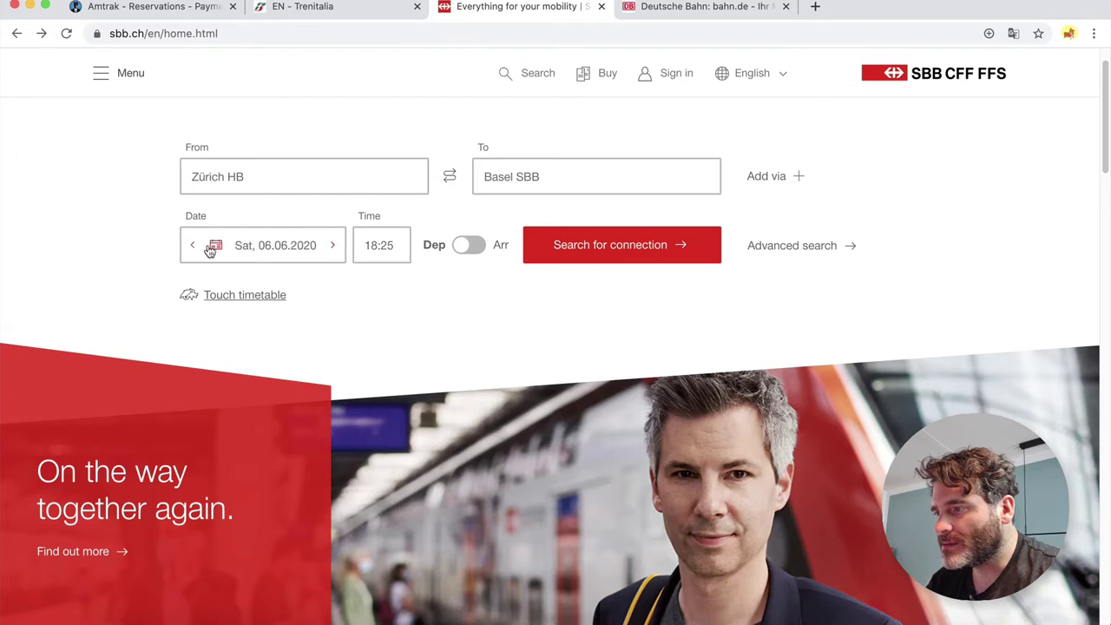
Try editing the travel date directly in its field to 07.06.2020.
click(244, 245)
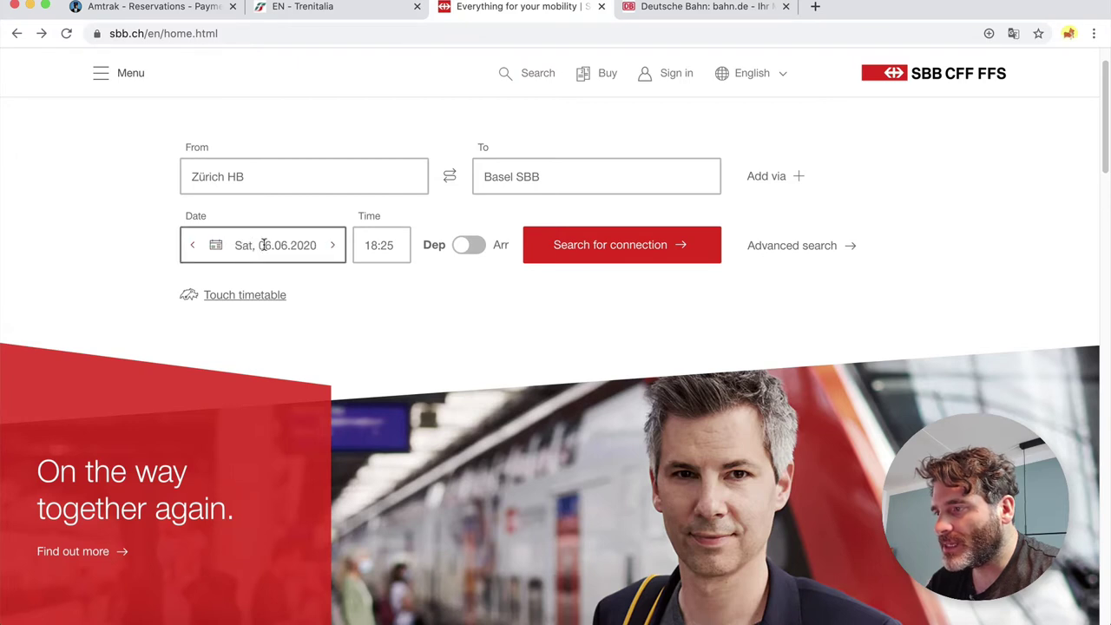
double_click(263, 244)
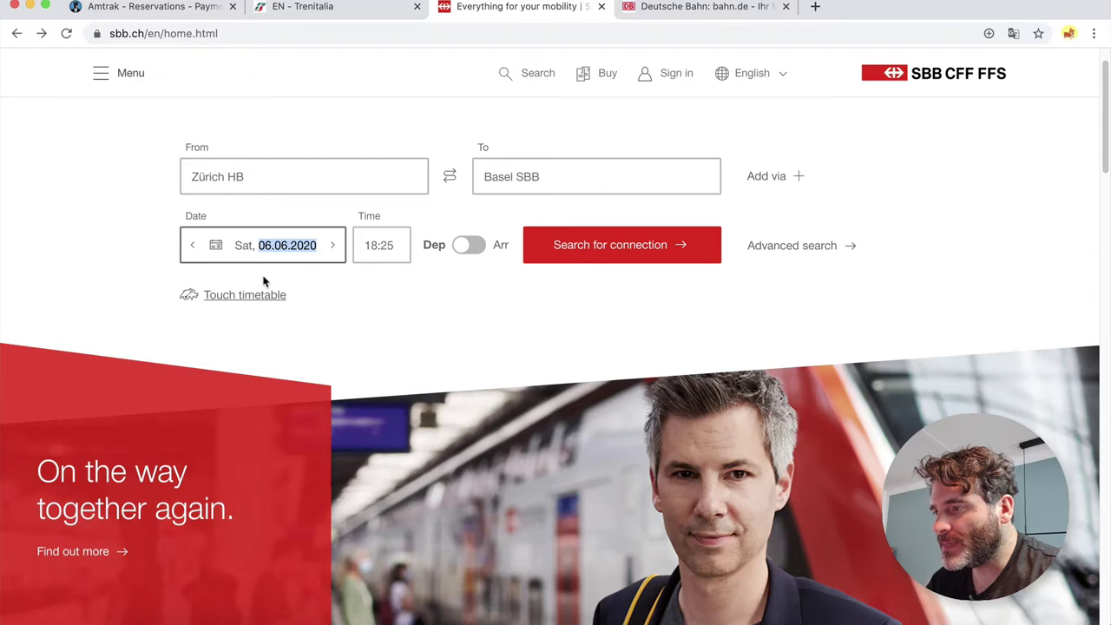
key(Left)
text(07)
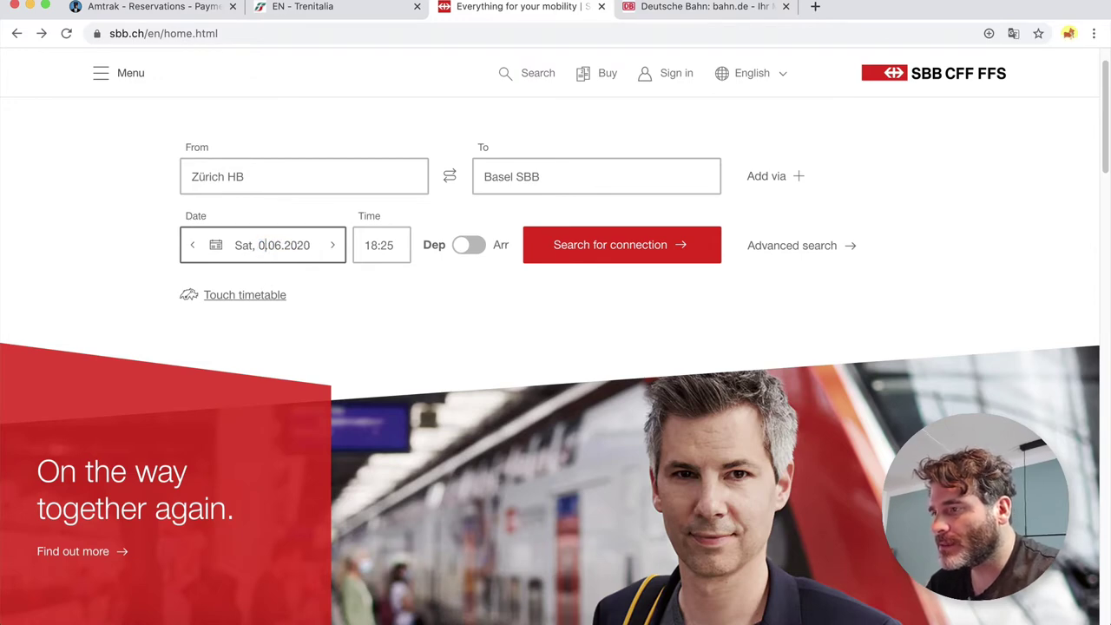
Choose 10 June 2020 as the travel date from the calendar.
click(216, 248)
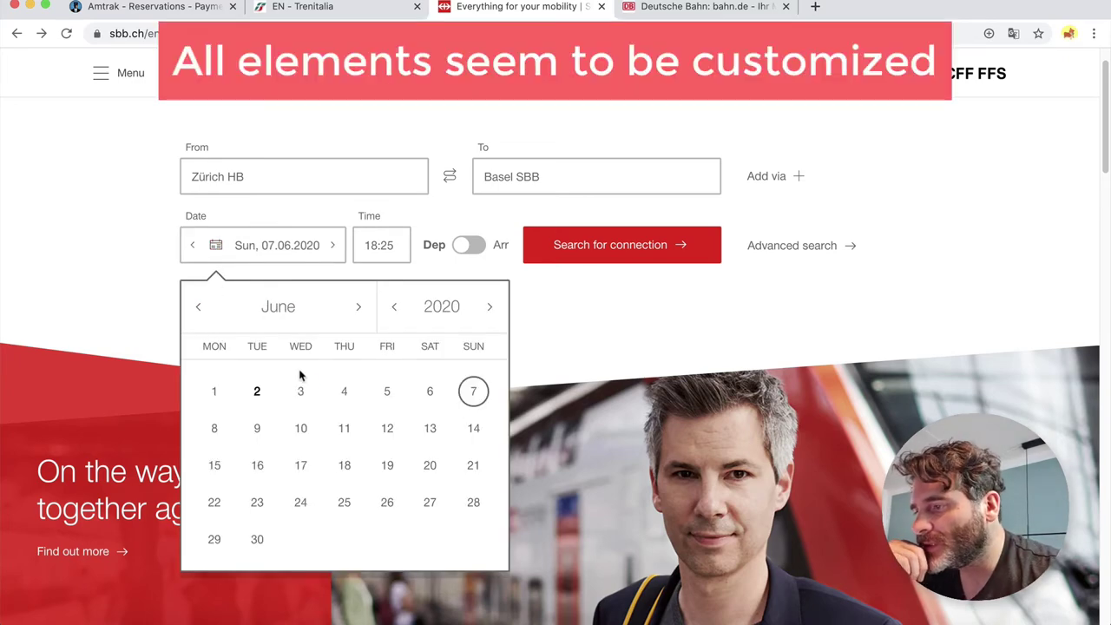
click(300, 429)
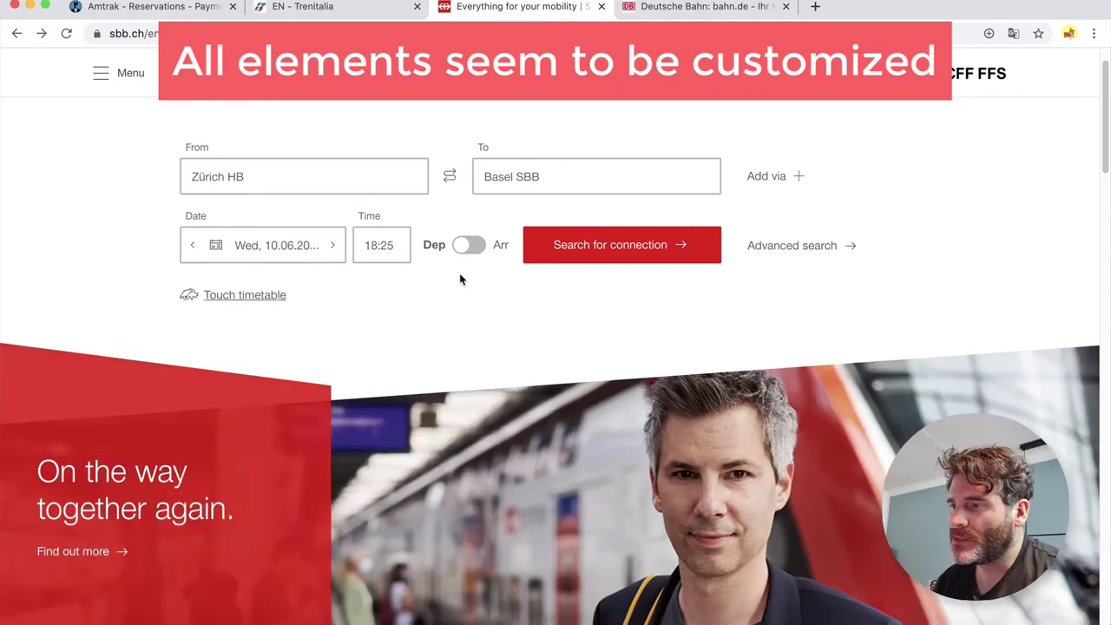
Try switching the 18:25 time between departure and arrival, ending on departure.
click(466, 246)
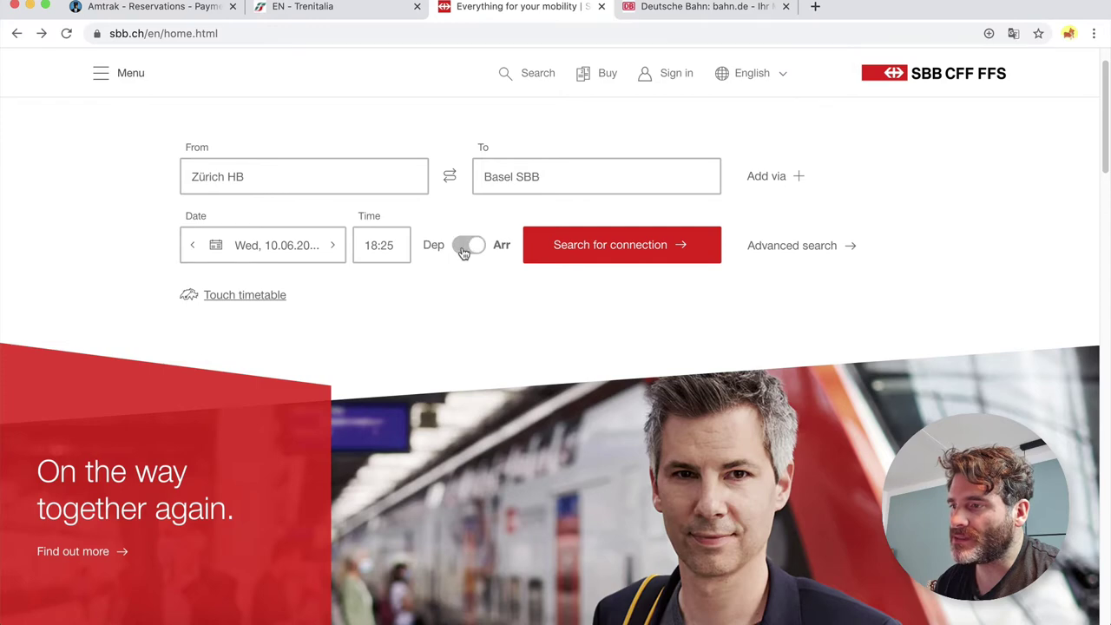
click(466, 246)
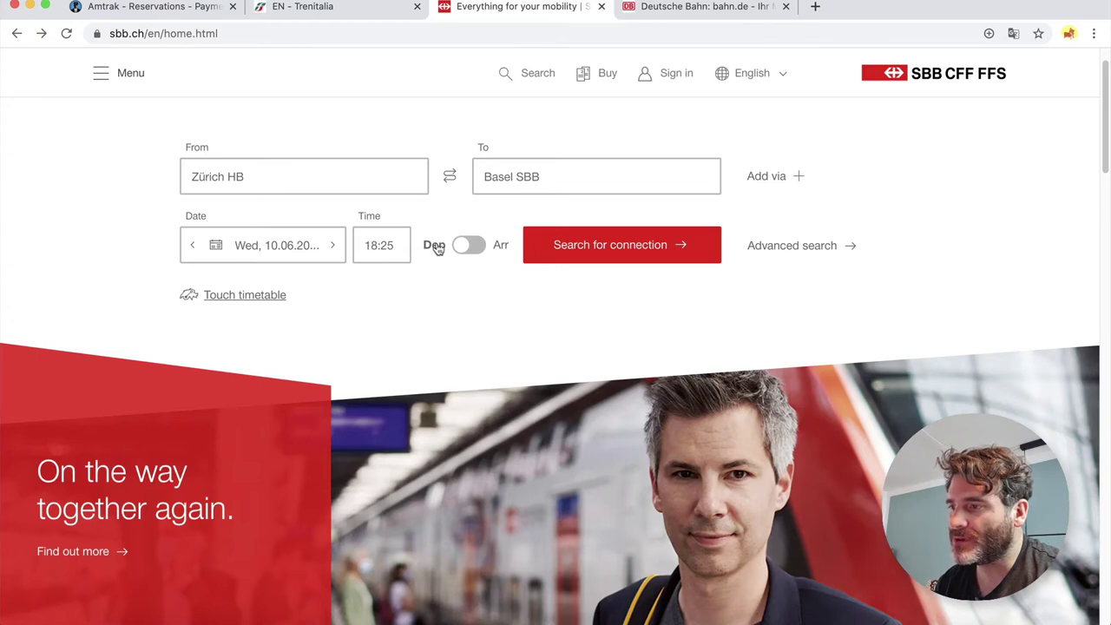
click(468, 246)
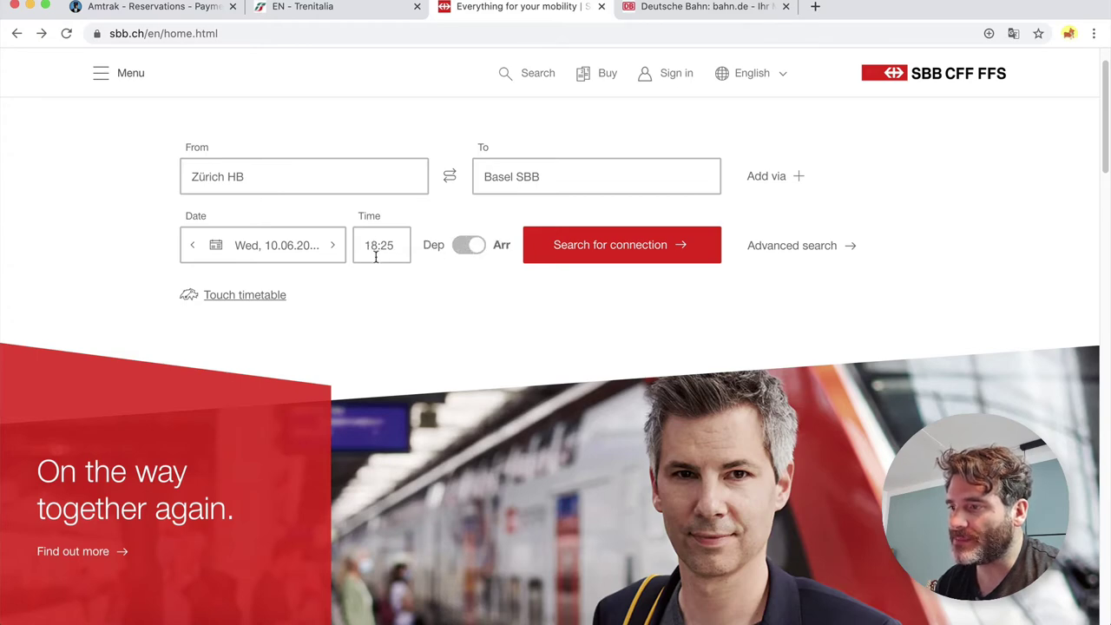
click(460, 249)
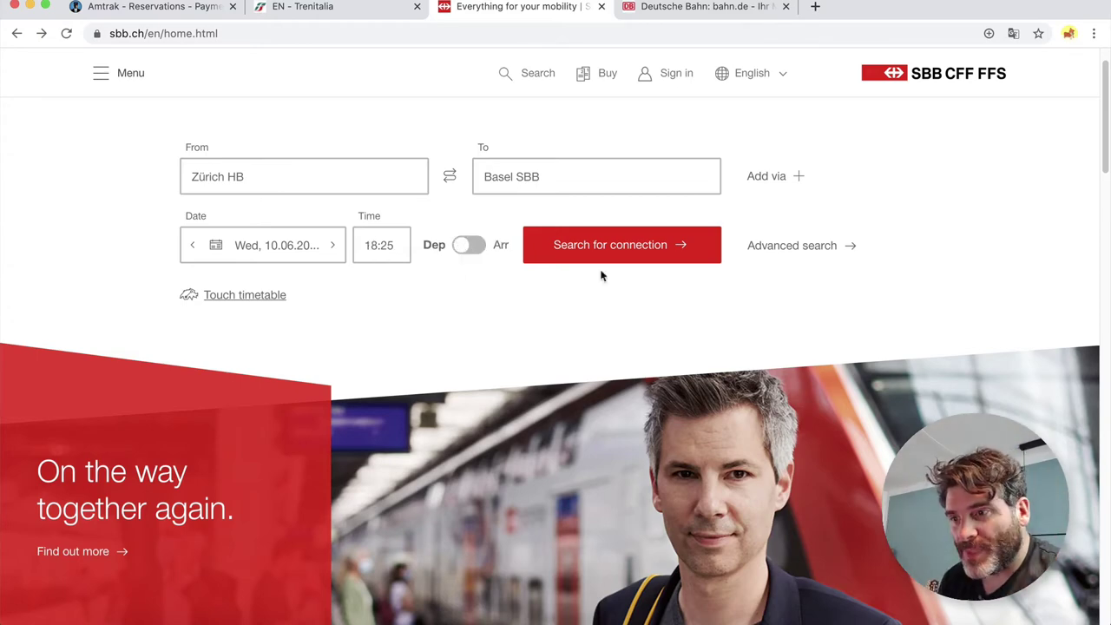
Examine the homepage from the connection search through the campaign banner to the "Our services for you" section.
scroll(942, 212, down, 3)
scroll(942, 212, down, 10)
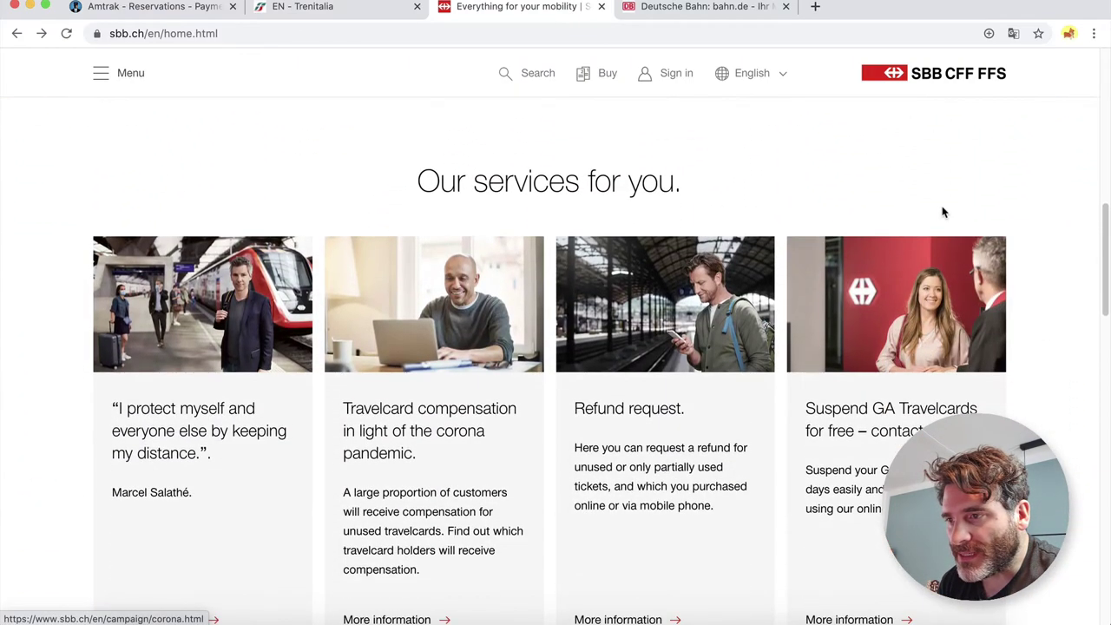
scroll(943, 213, up, 5)
scroll(942, 212, up, 3)
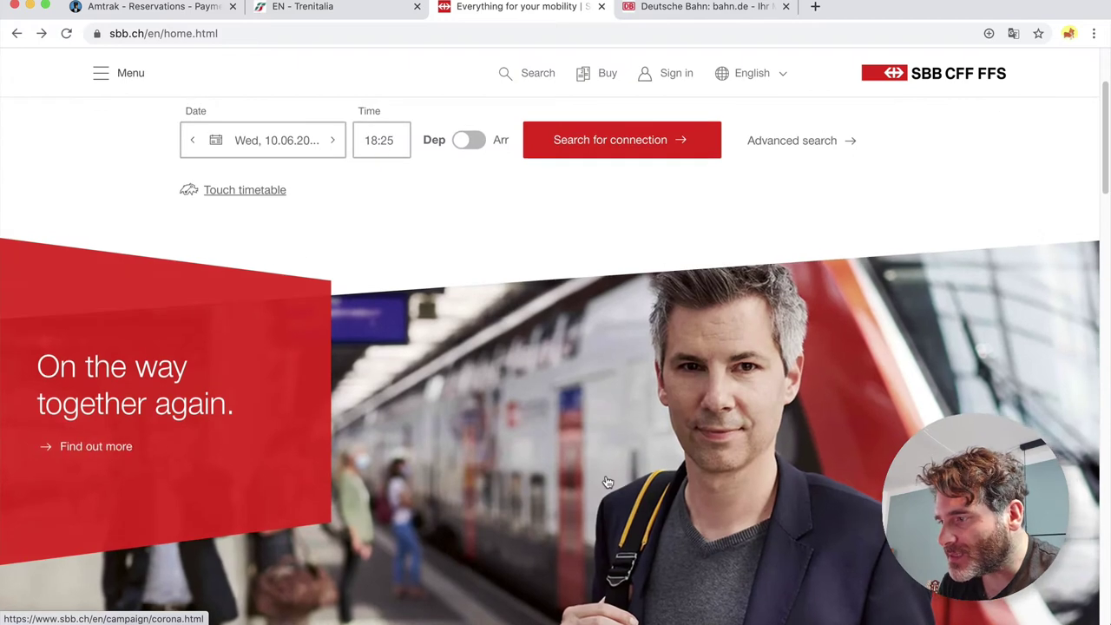
scroll(684, 466, down, 2)
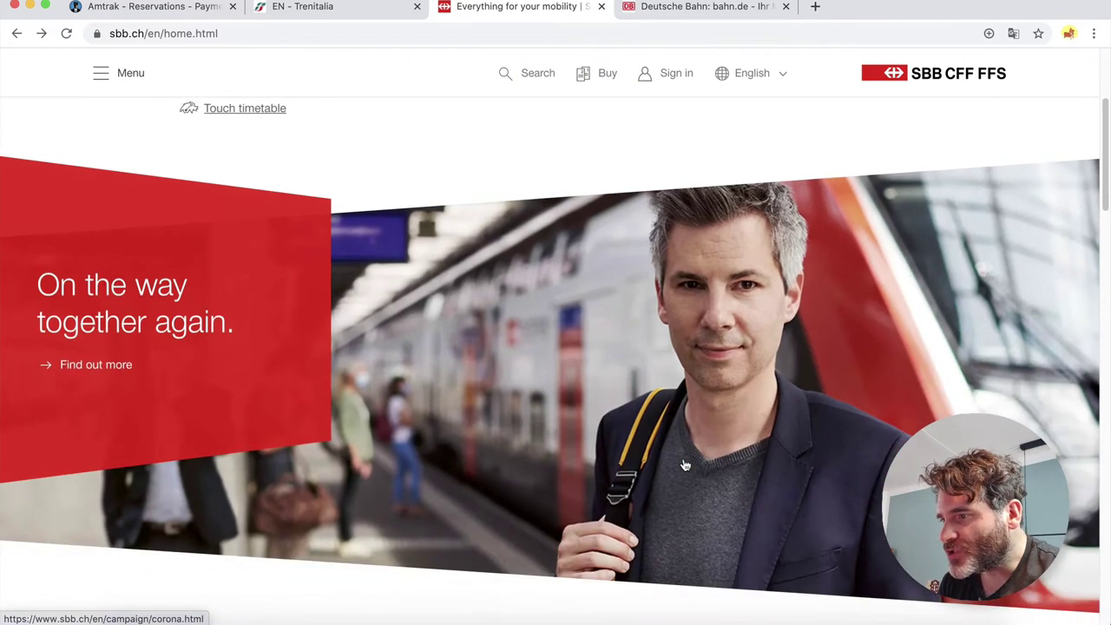
scroll(718, 428, down, 3)
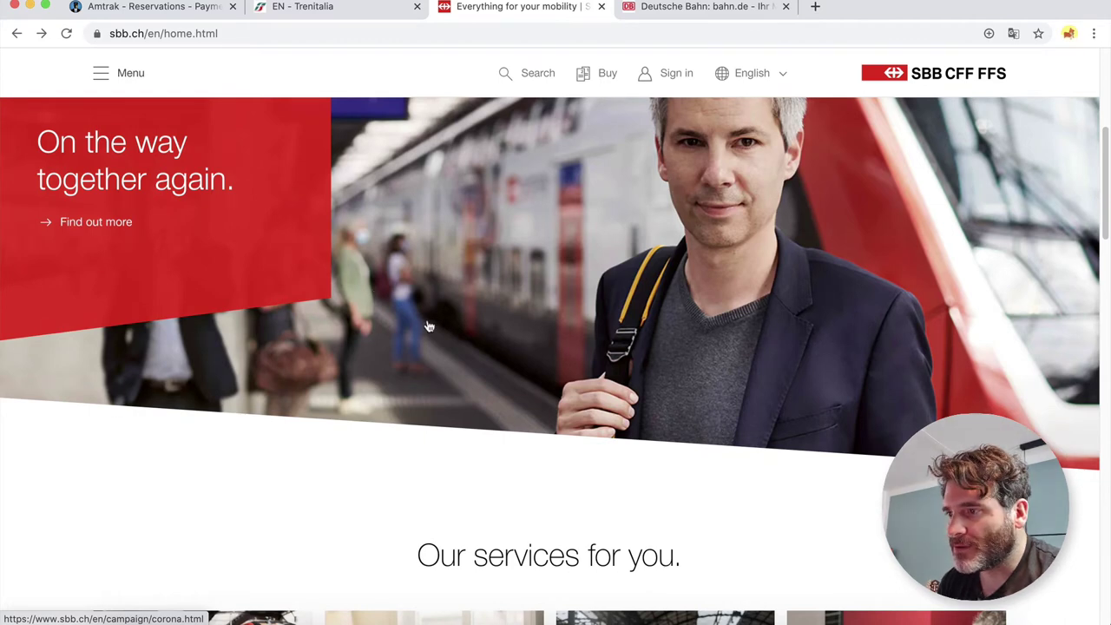
scroll(428, 326, up, 4)
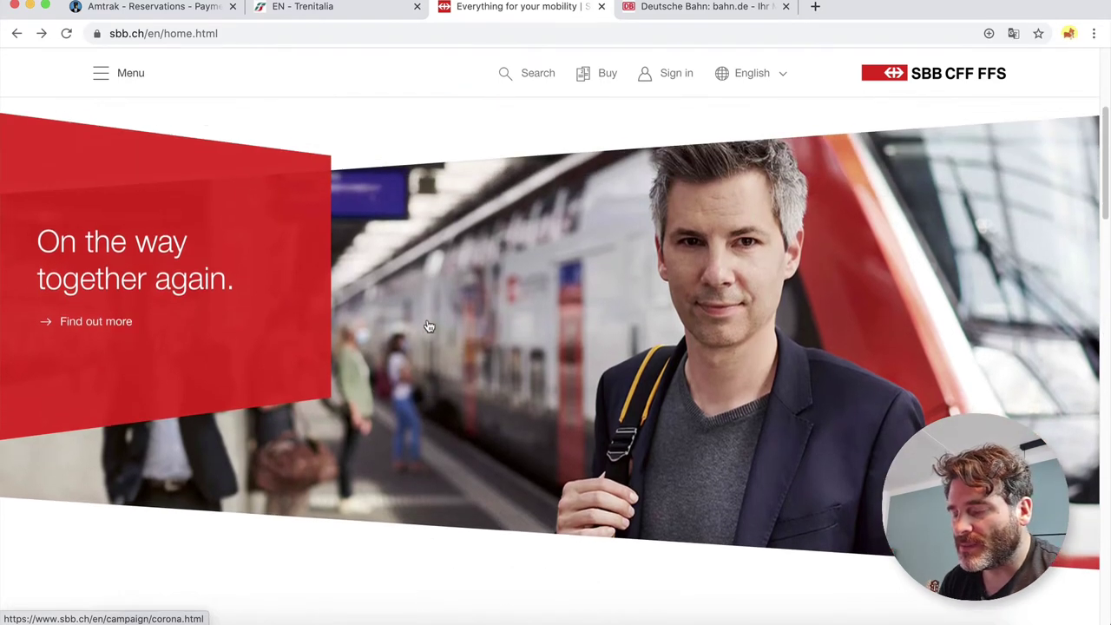
scroll(428, 327, down, 7)
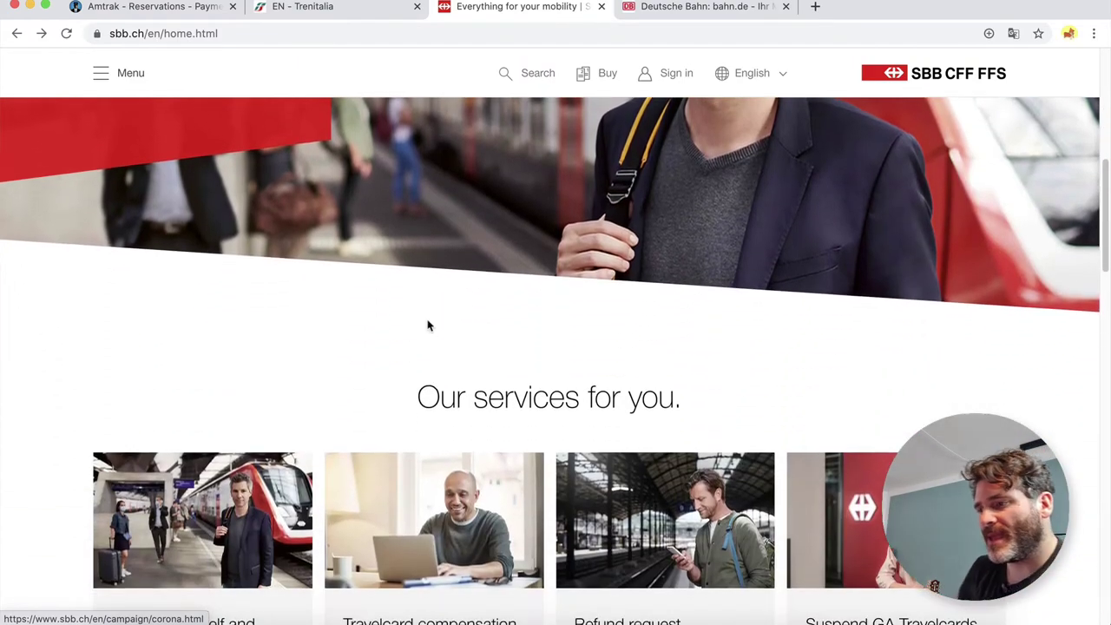
scroll(115, 355, down, 5)
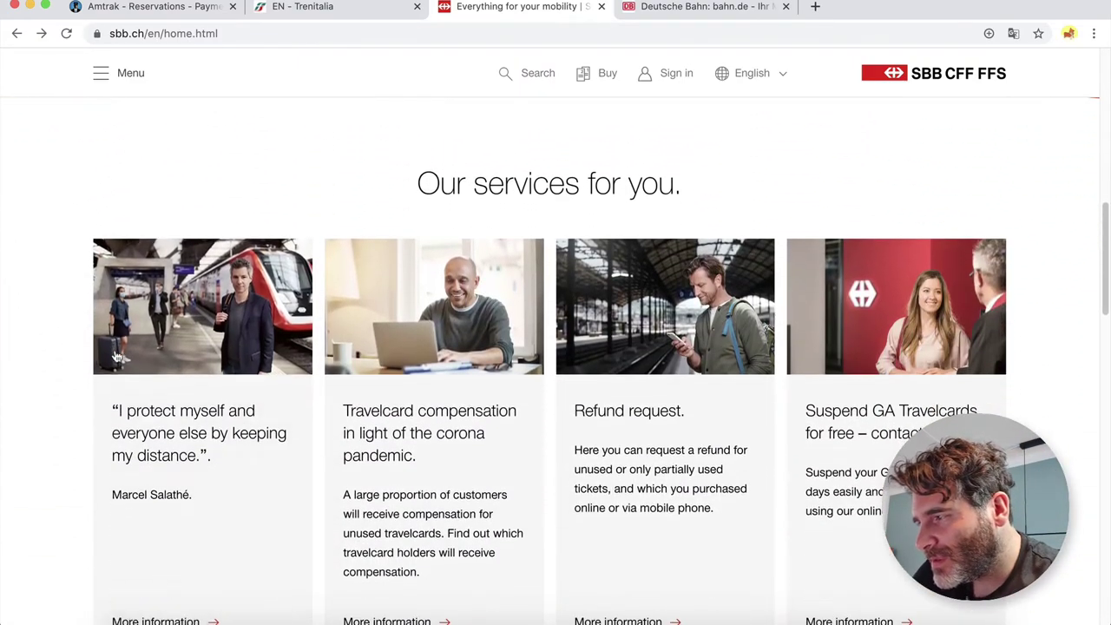
Examine the service cards under "Our services for you", from the travelcard and refund offers to border-crossing rail services and SBB Community.
scroll(76, 353, down, 3)
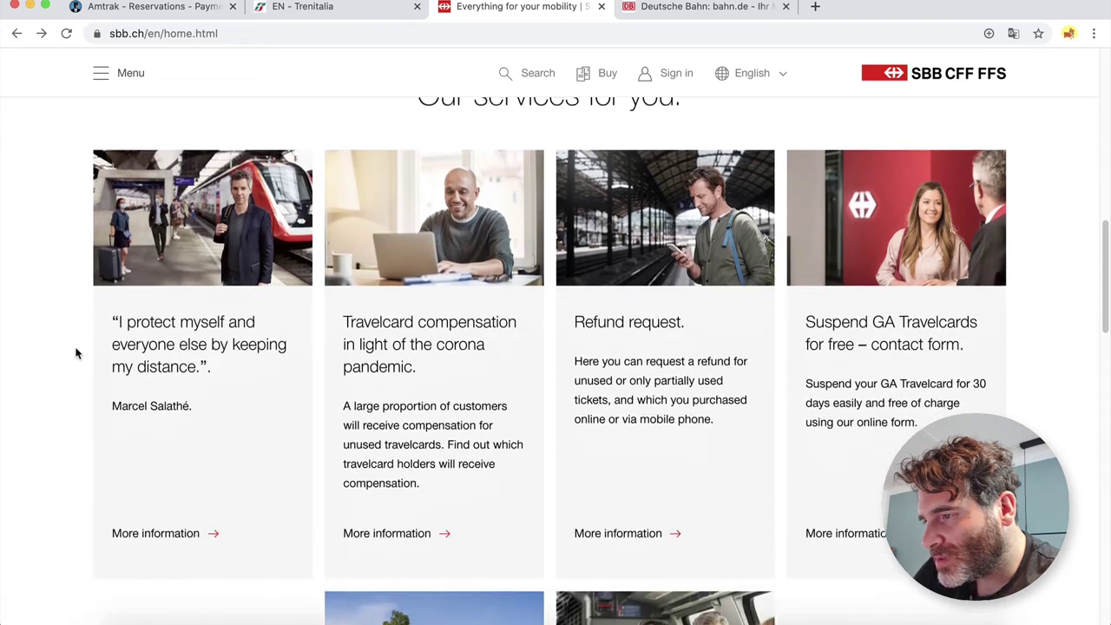
scroll(76, 353, up, 1)
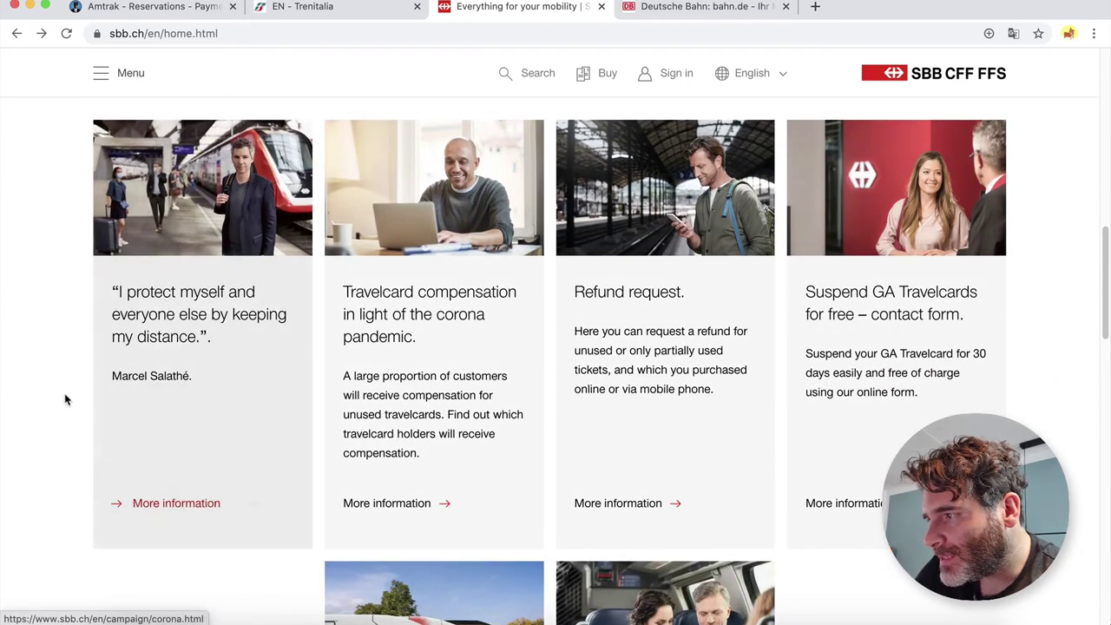
scroll(65, 399, up, 1)
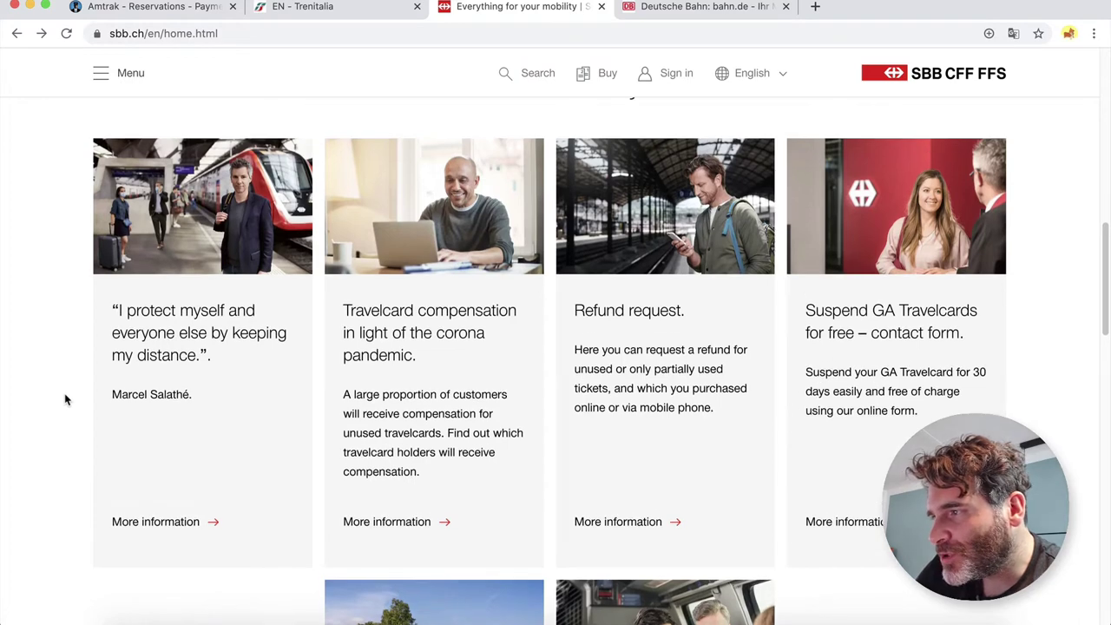
click(171, 7)
click(506, 9)
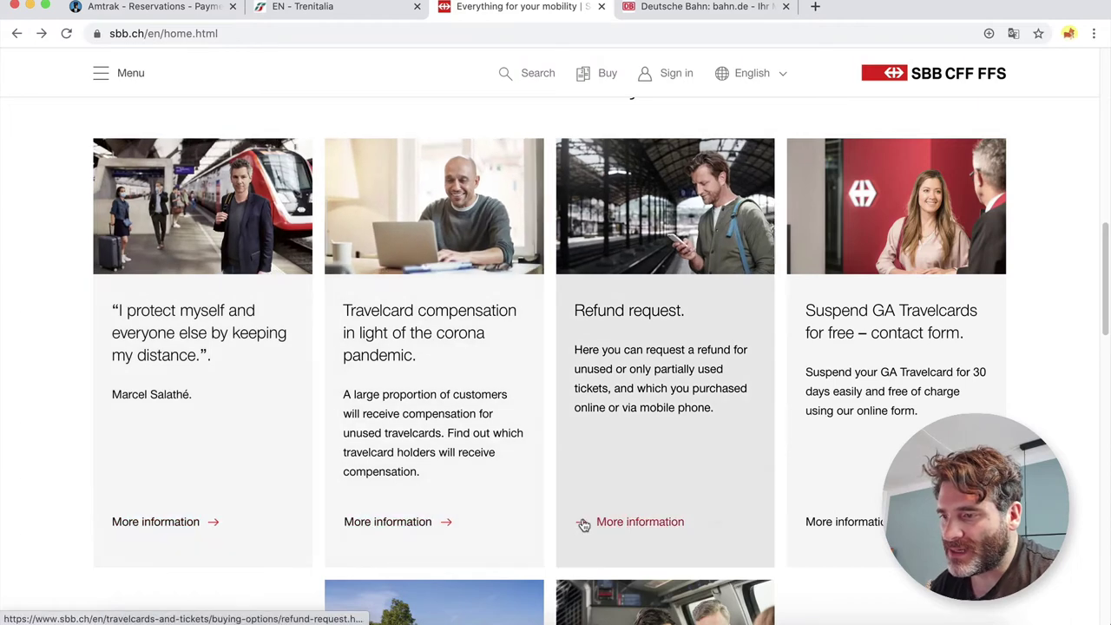
scroll(646, 516, down, 2)
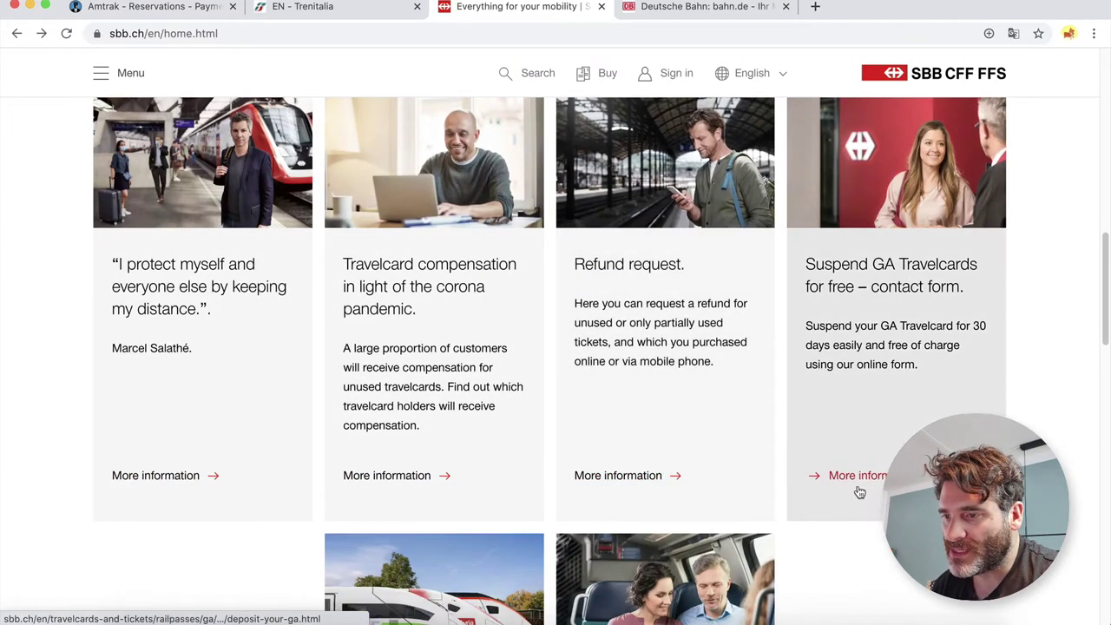
scroll(855, 489, down, 1)
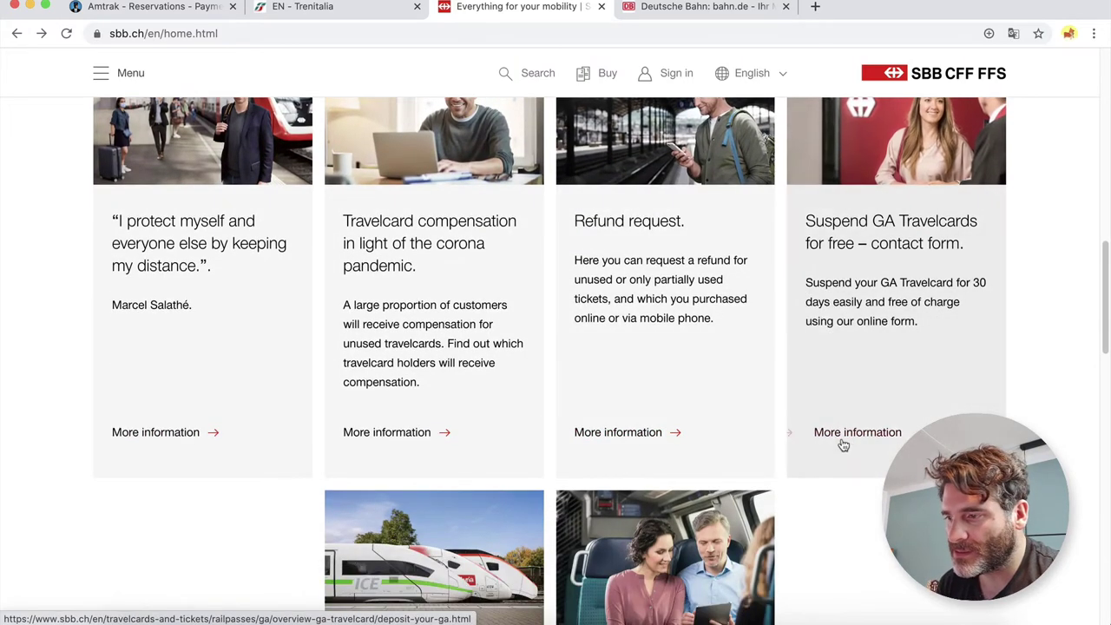
scroll(851, 499, down, 4)
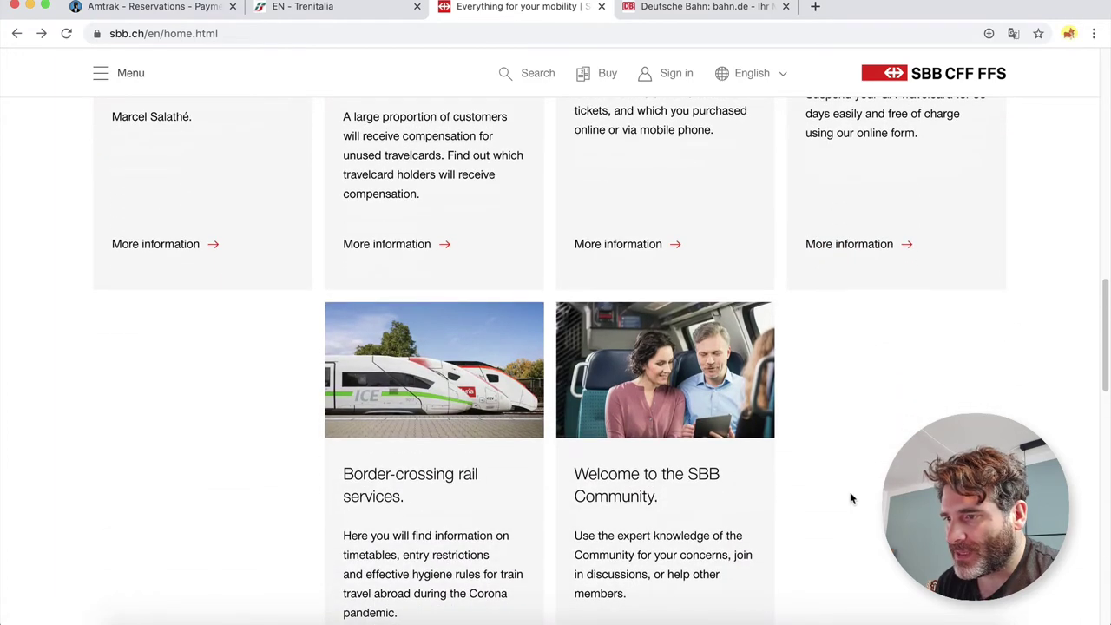
scroll(850, 496, down, 2)
Examine the experience categories under "Find an experience suitable for you here", including Hiking and Family excursions.
scroll(825, 508, down, 10)
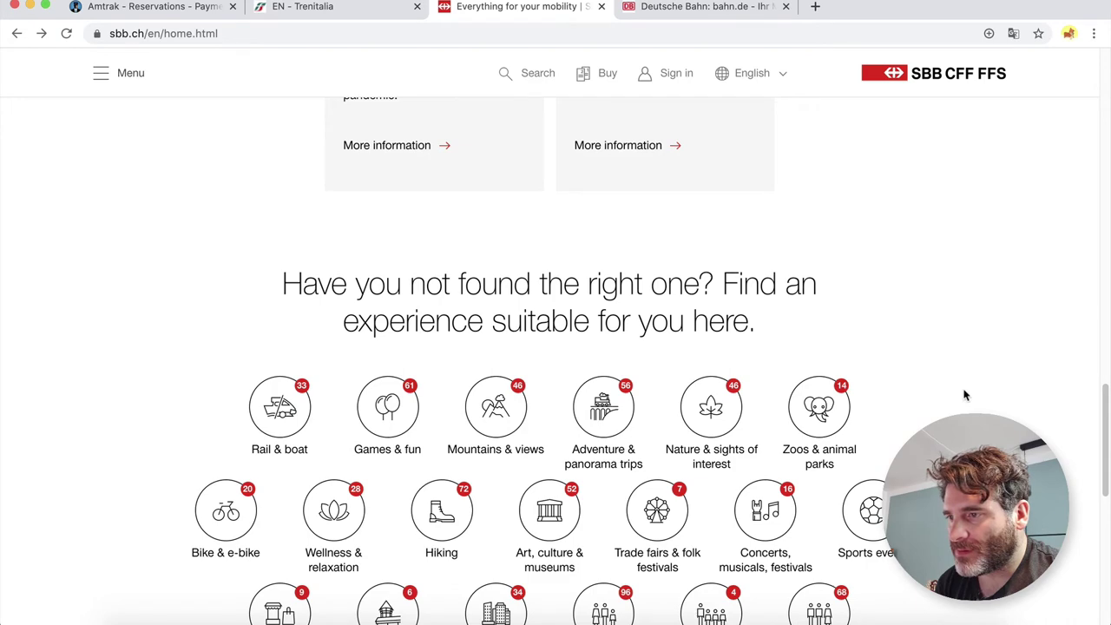
scroll(963, 395, down, 3)
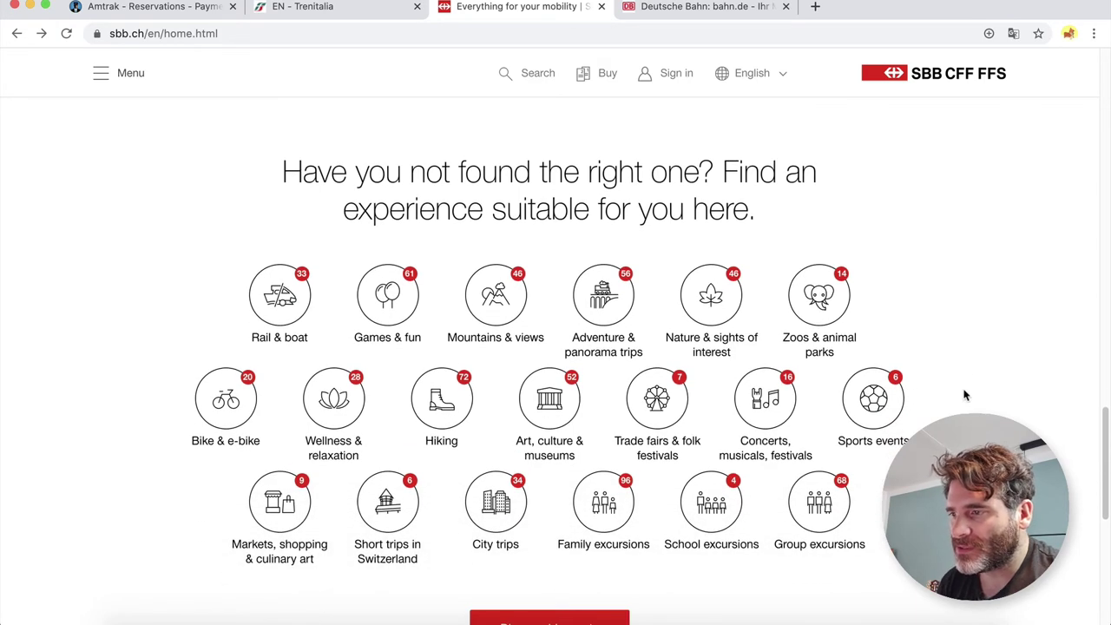
scroll(963, 395, down, 1)
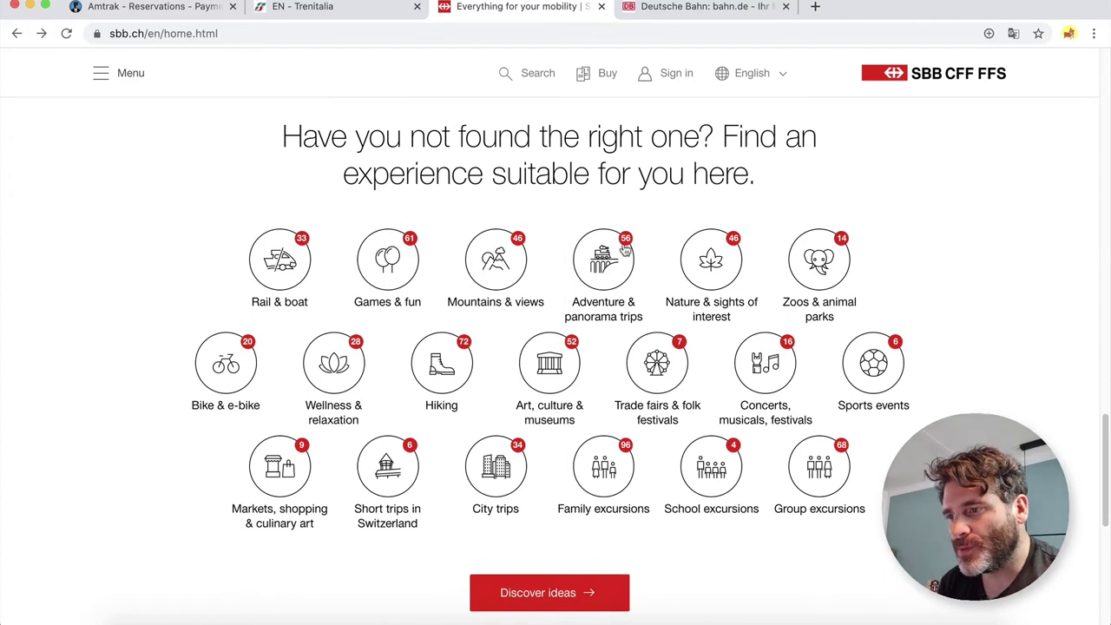
right_click(441, 369)
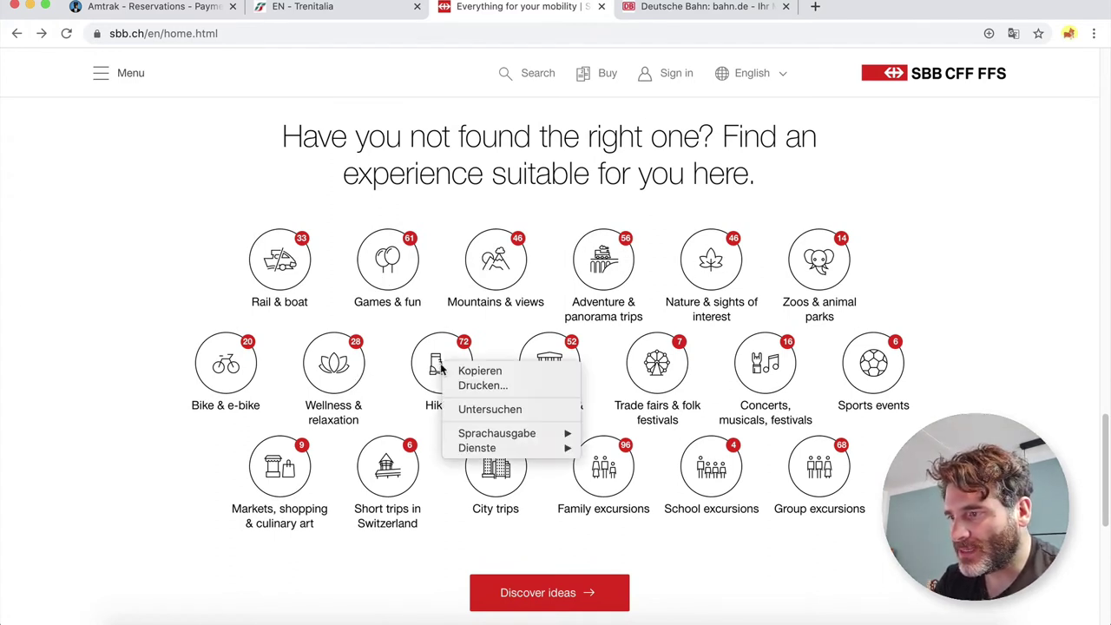
click(441, 456)
click(359, 595)
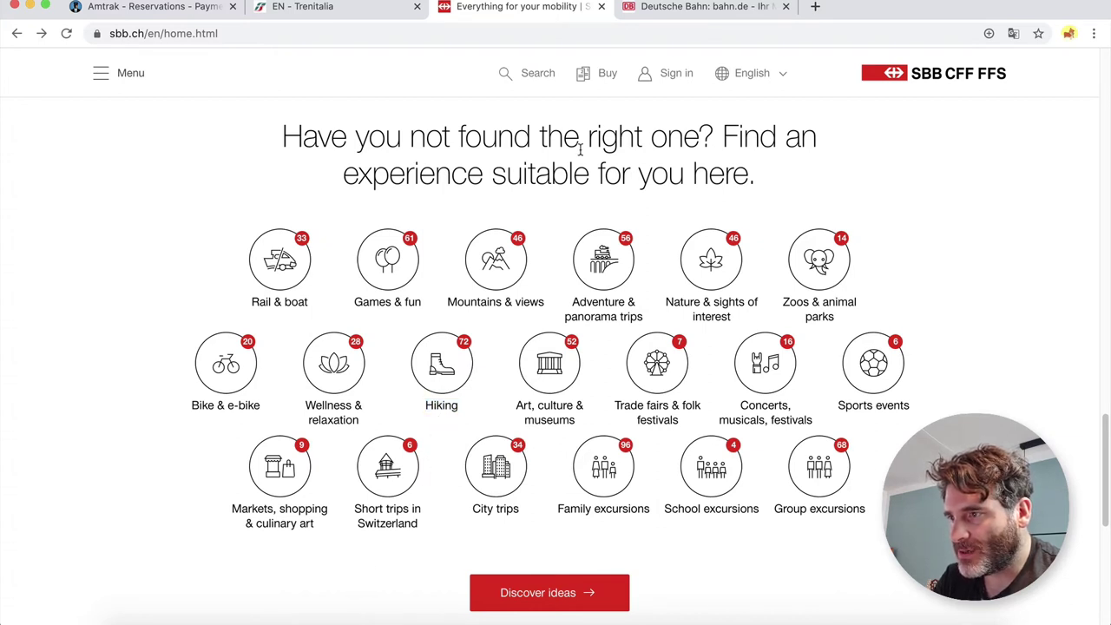
scroll(476, 330, down, 2)
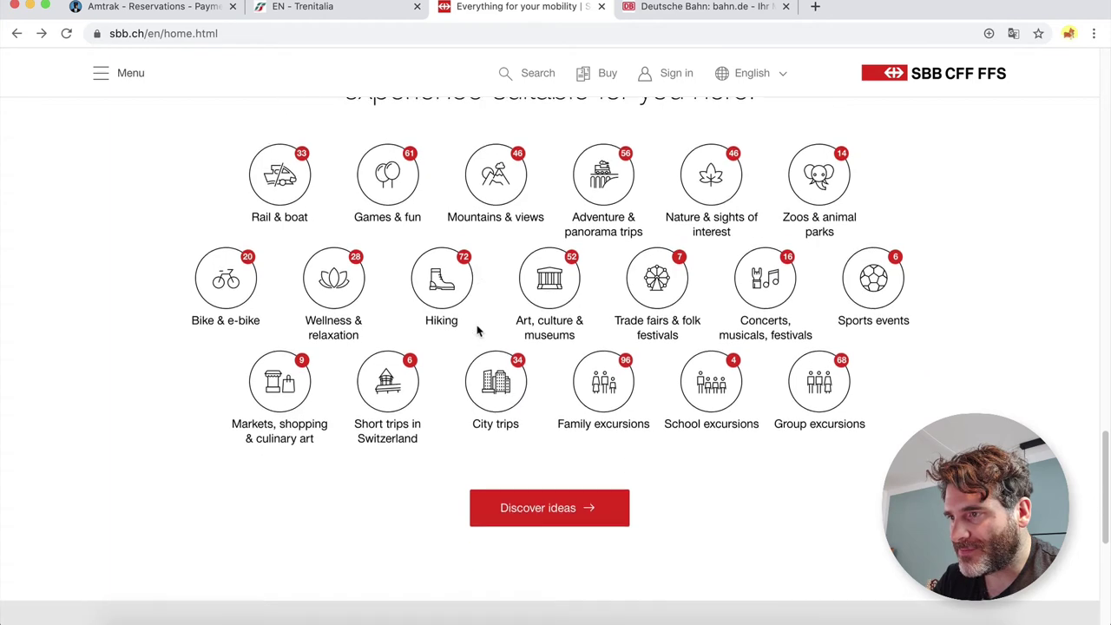
scroll(476, 330, down, 1)
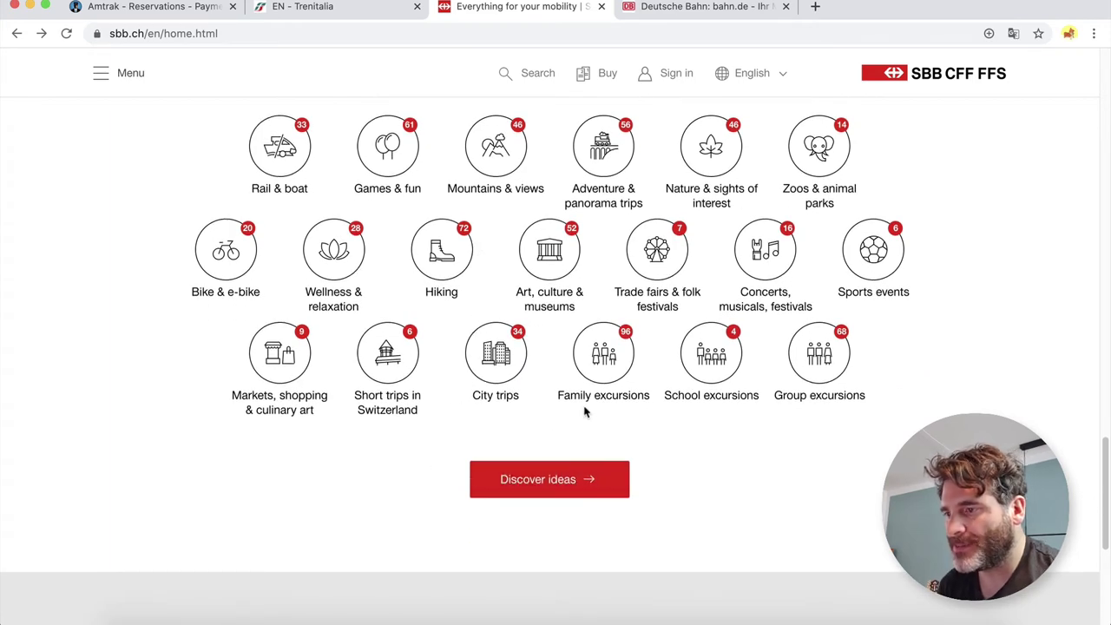
scroll(584, 412, up, 5)
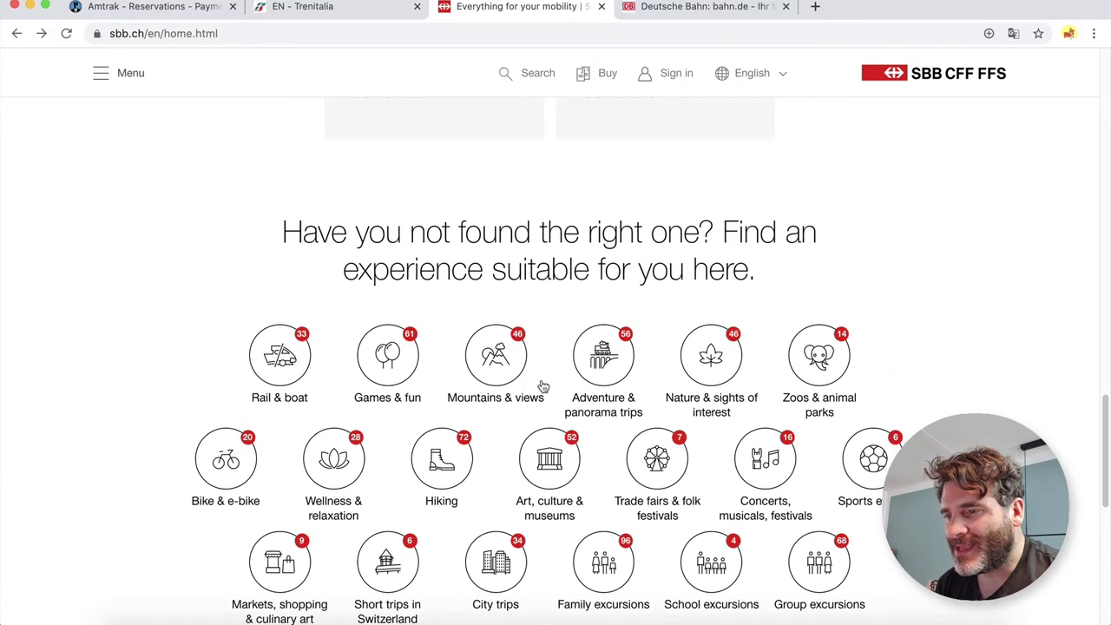
scroll(1007, 250, down, 7)
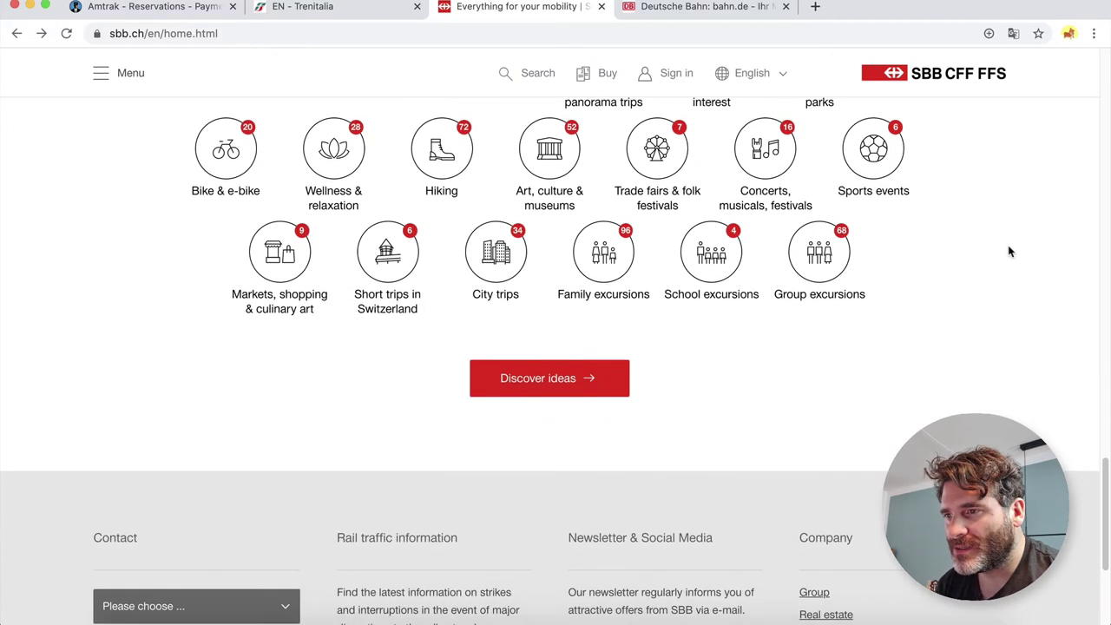
scroll(1008, 251, up, 3)
Review the homepage footer, then enlarge its station clock and close the enlarged view again.
scroll(1008, 251, down, 5)
scroll(1008, 251, down, 4)
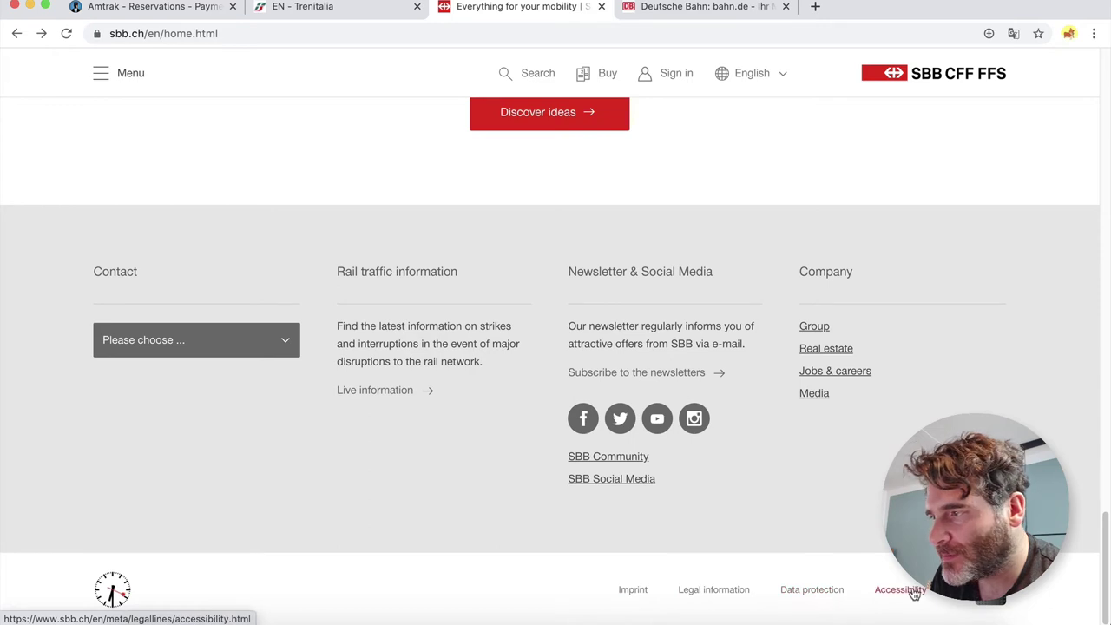
right_click(113, 597)
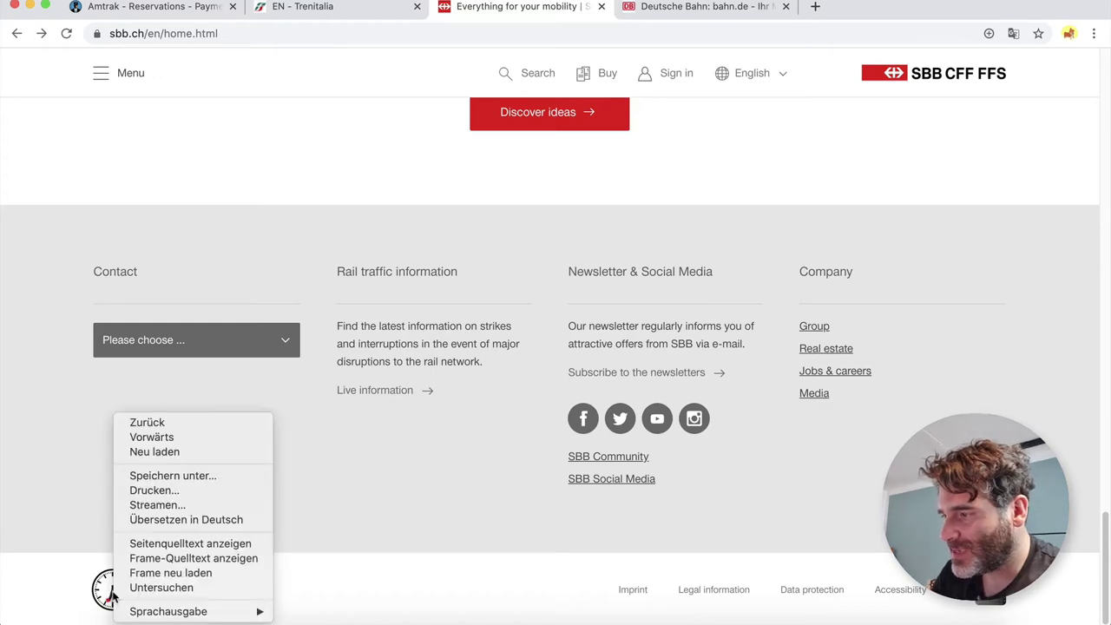
click(56, 575)
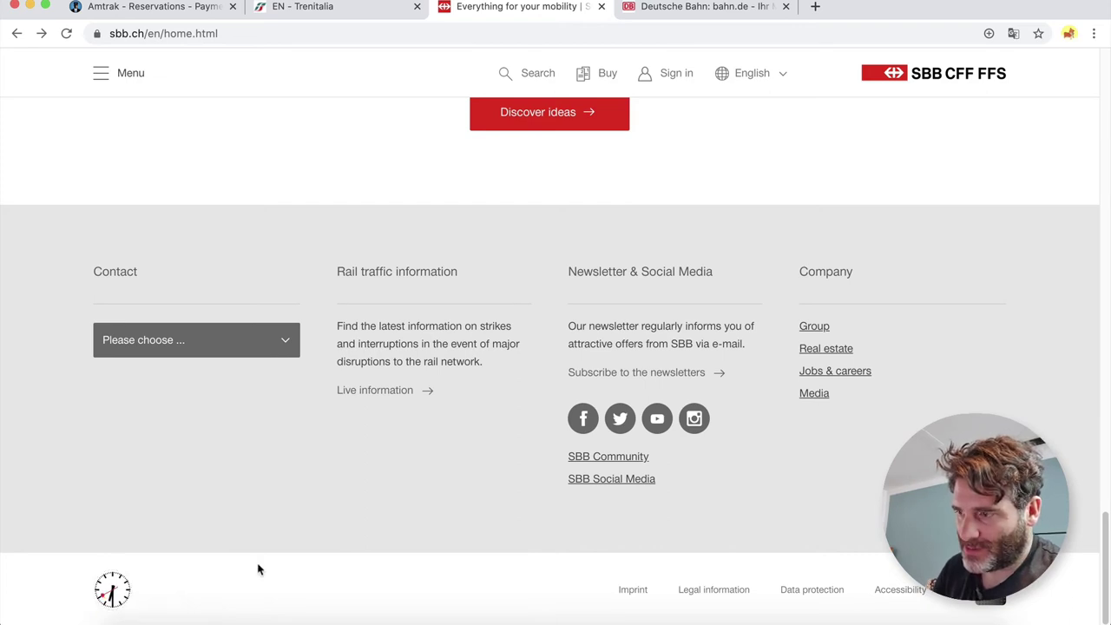
click(112, 599)
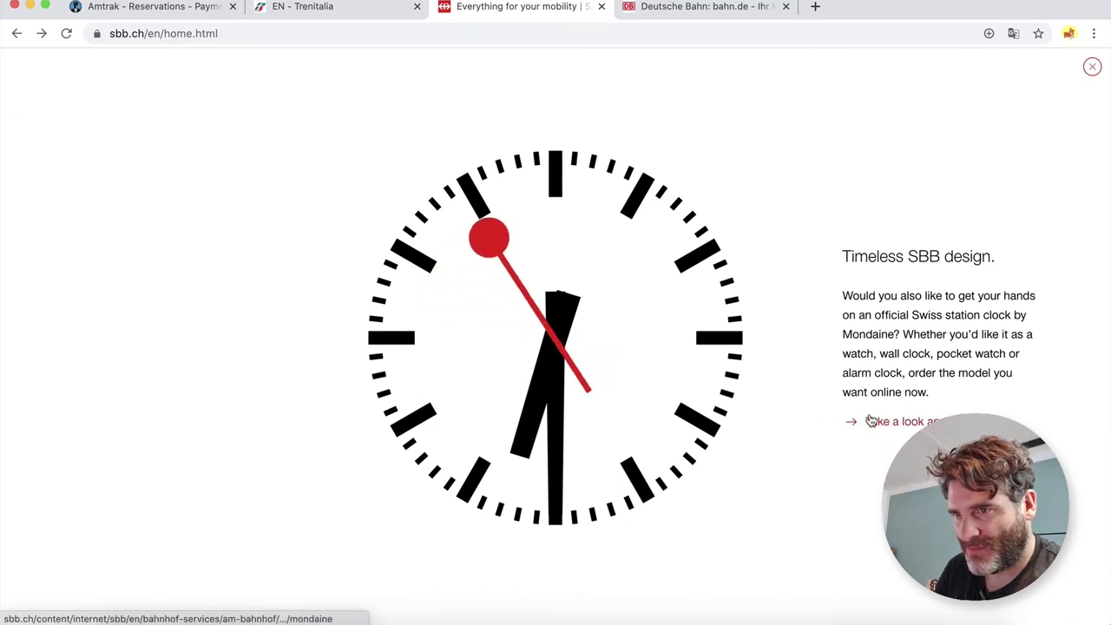
click(1093, 76)
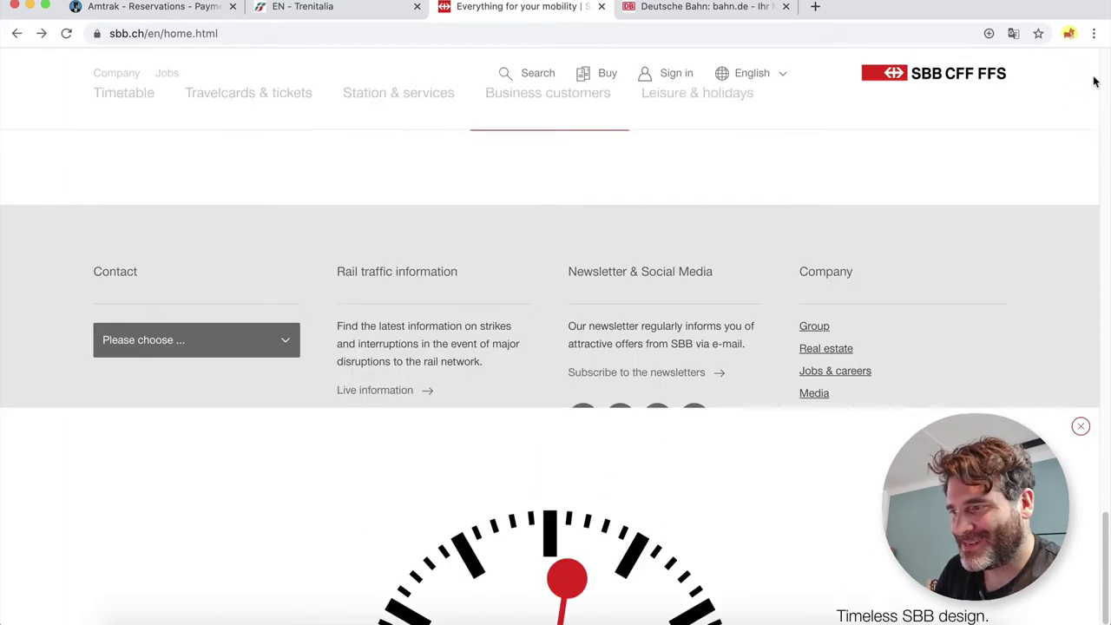
Search for connections from Zürich HB to Basel SBB on 10.06.2020 departing at 18:25 and look over the resulting list.
scroll(576, 410, up, 20)
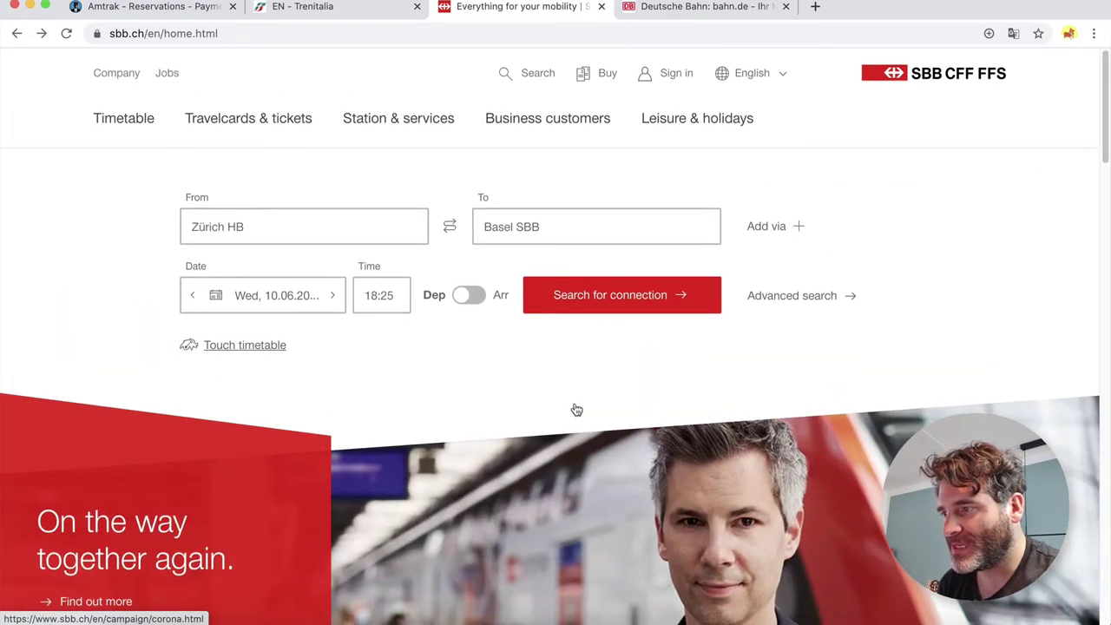
click(623, 300)
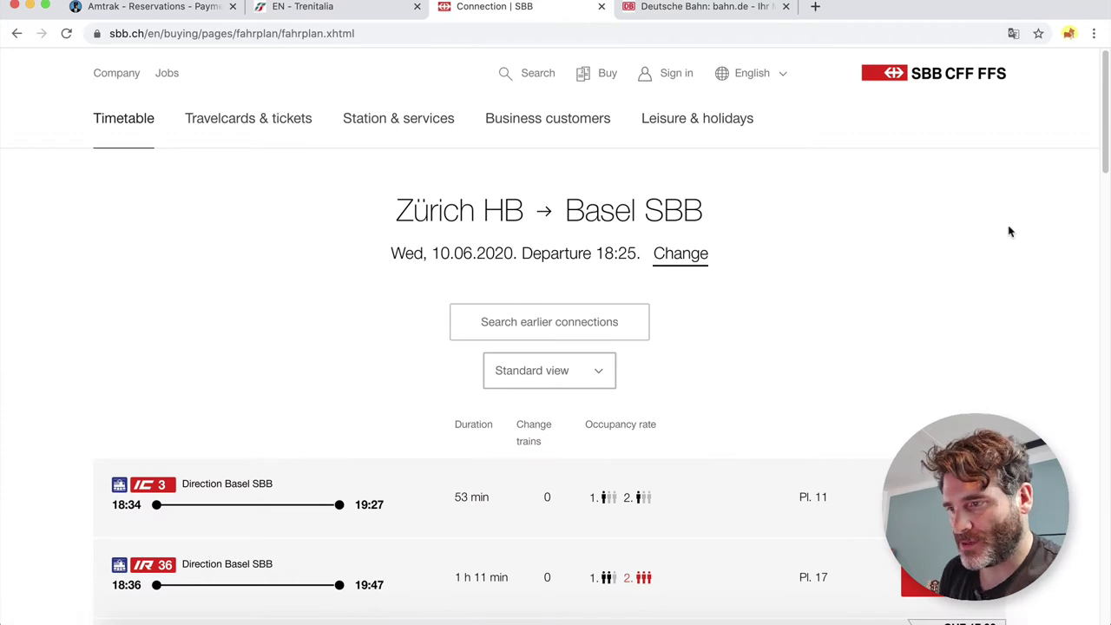
scroll(1009, 231, down, 6)
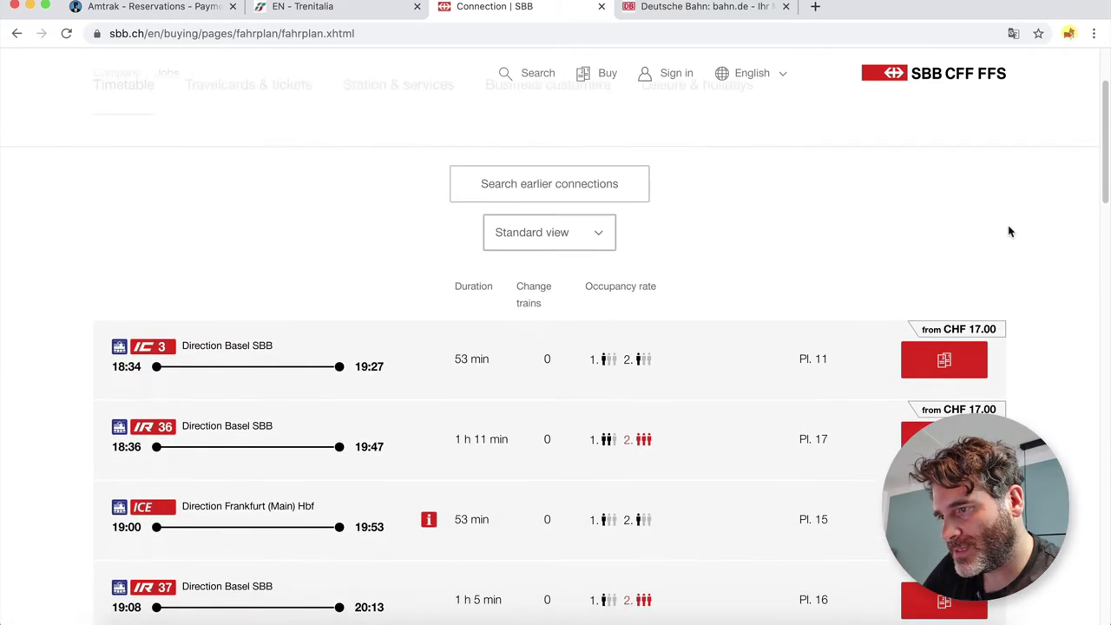
scroll(1009, 231, up, 5)
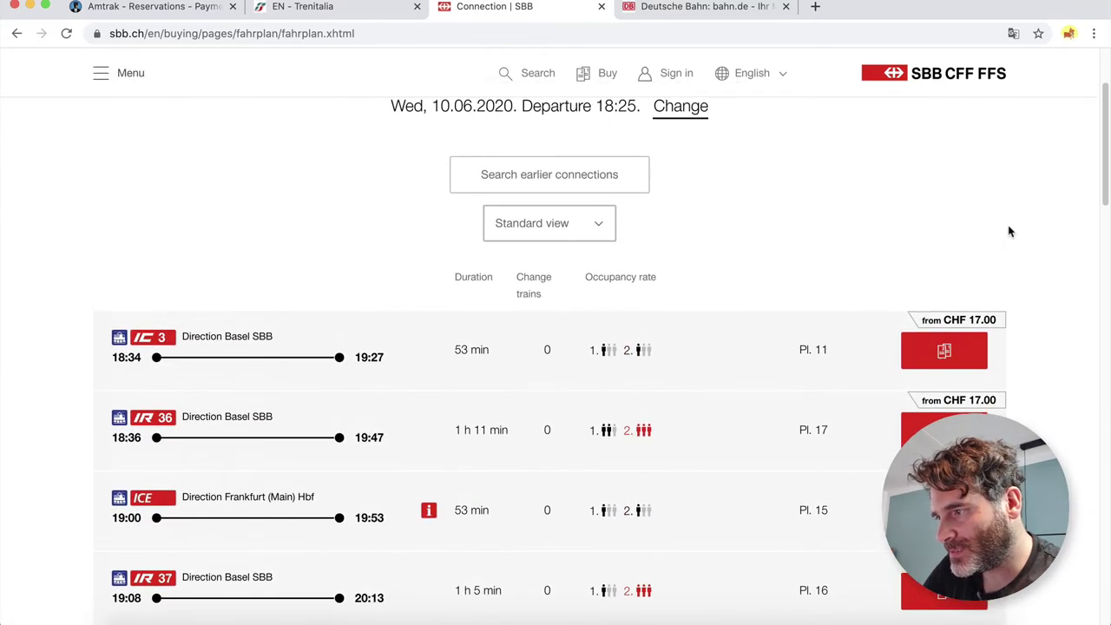
scroll(1058, 274, down, 2)
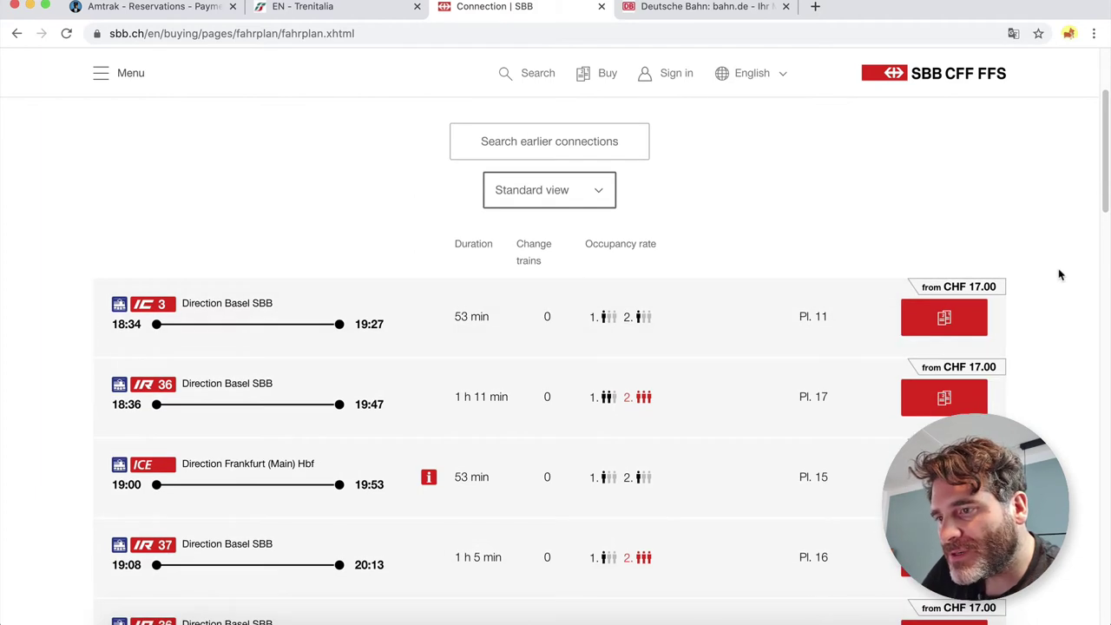
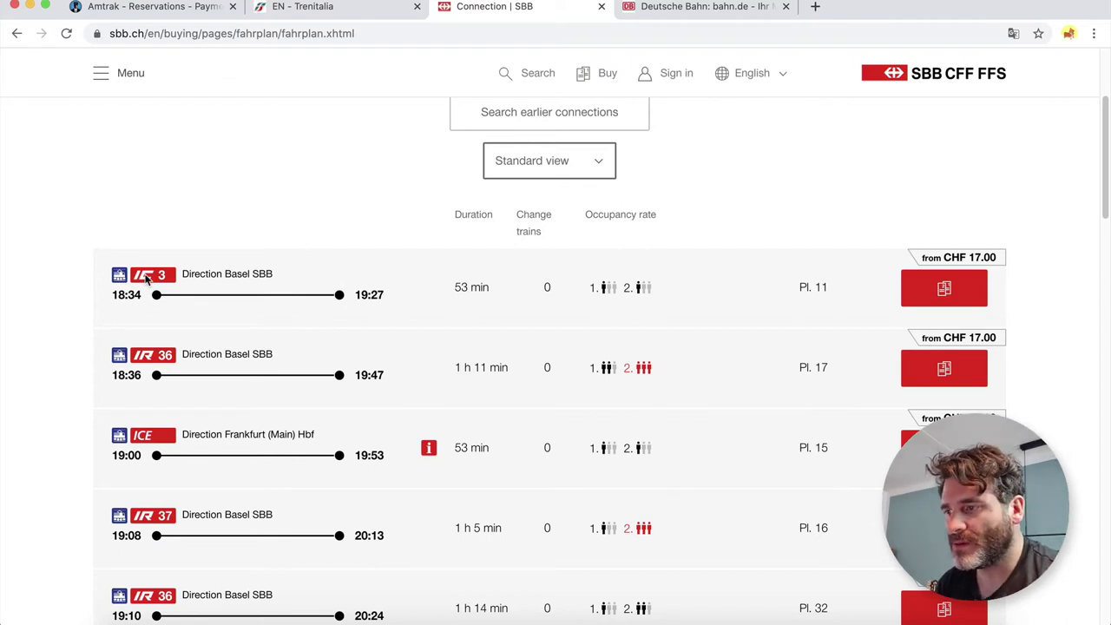
Expand the 18:34 IC 3 connection to Basel SBB and examine its route, platforms, occupancy, legends and ticket options.
click(417, 295)
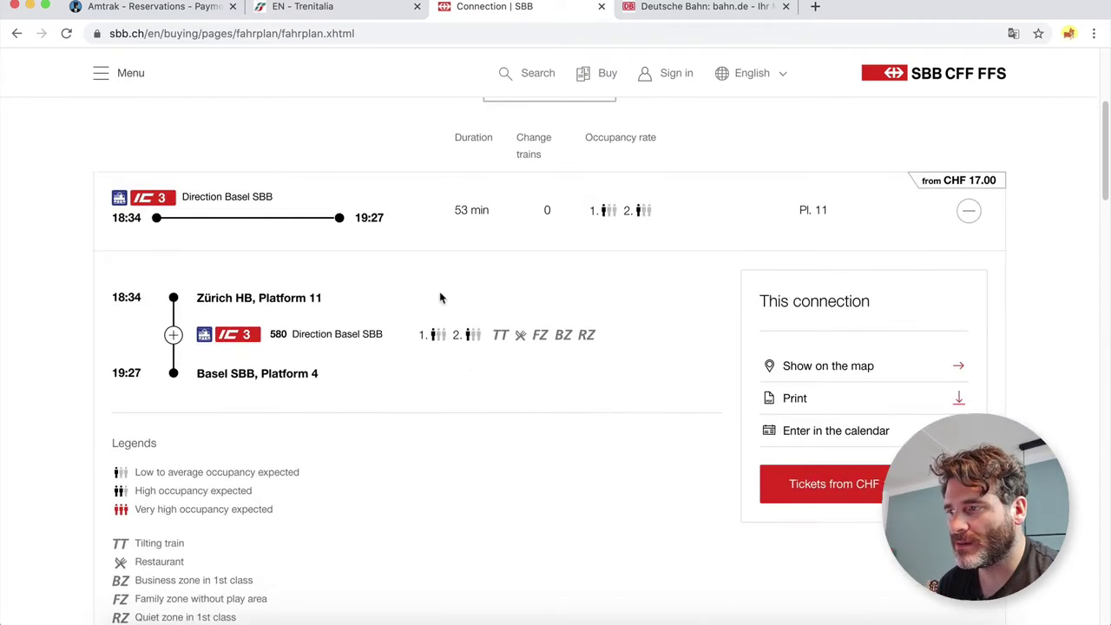
scroll(468, 301, up, 2)
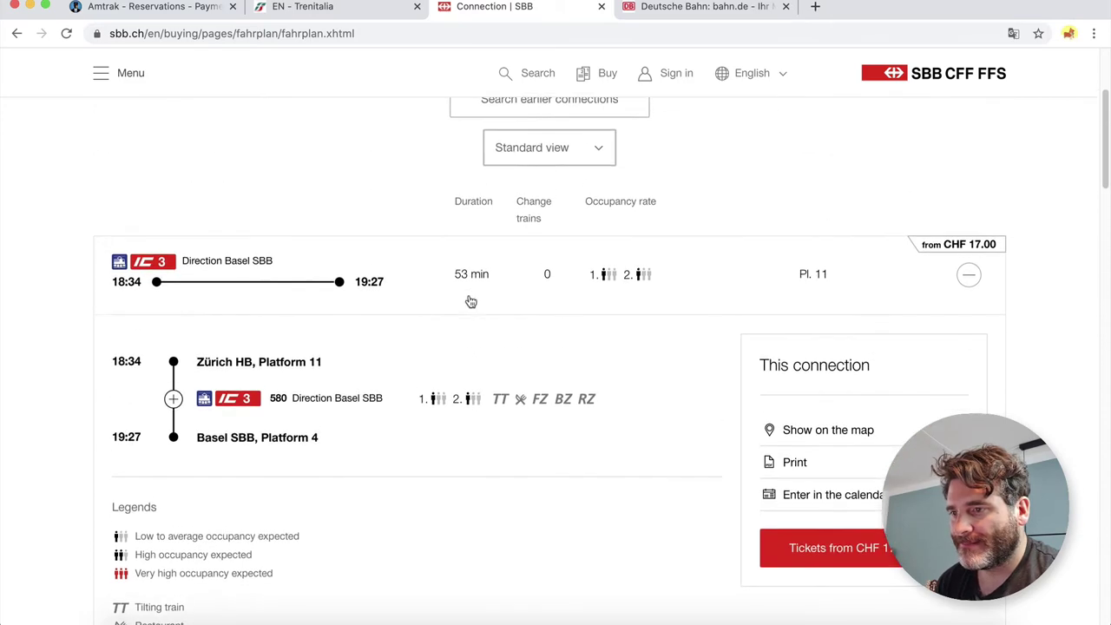
scroll(469, 302, down, 3)
scroll(468, 301, down, 3)
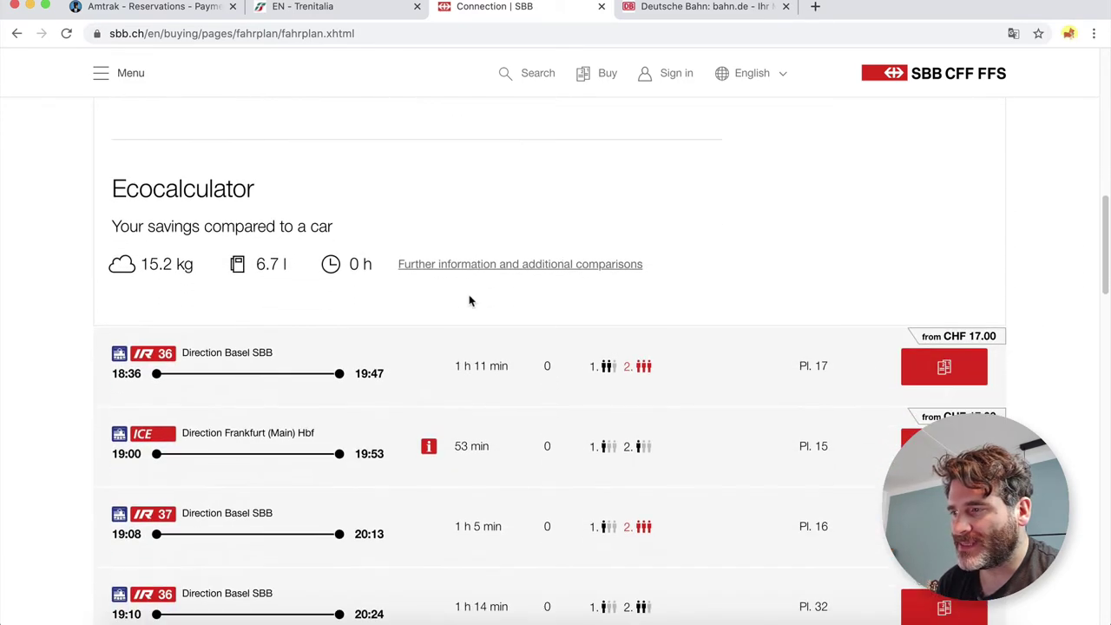
scroll(468, 301, up, 4)
scroll(469, 301, up, 3)
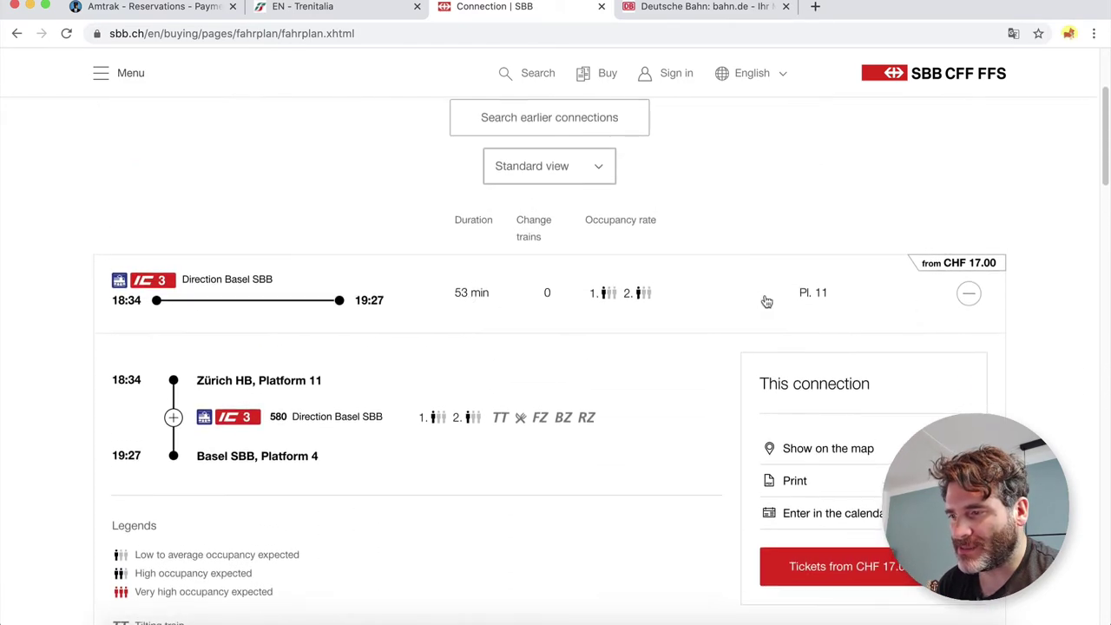
scroll(1000, 308, down, 1)
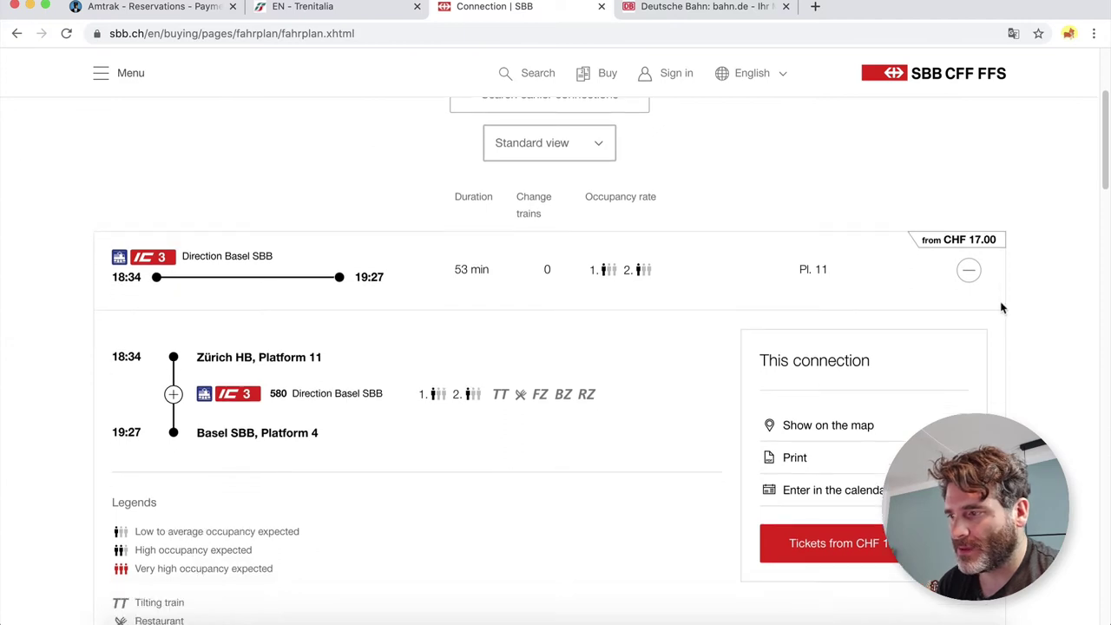
Look through the rest of the connection page, from the Ecocalculator to the "This might also be of interest" offers.
scroll(1001, 307, down, 6)
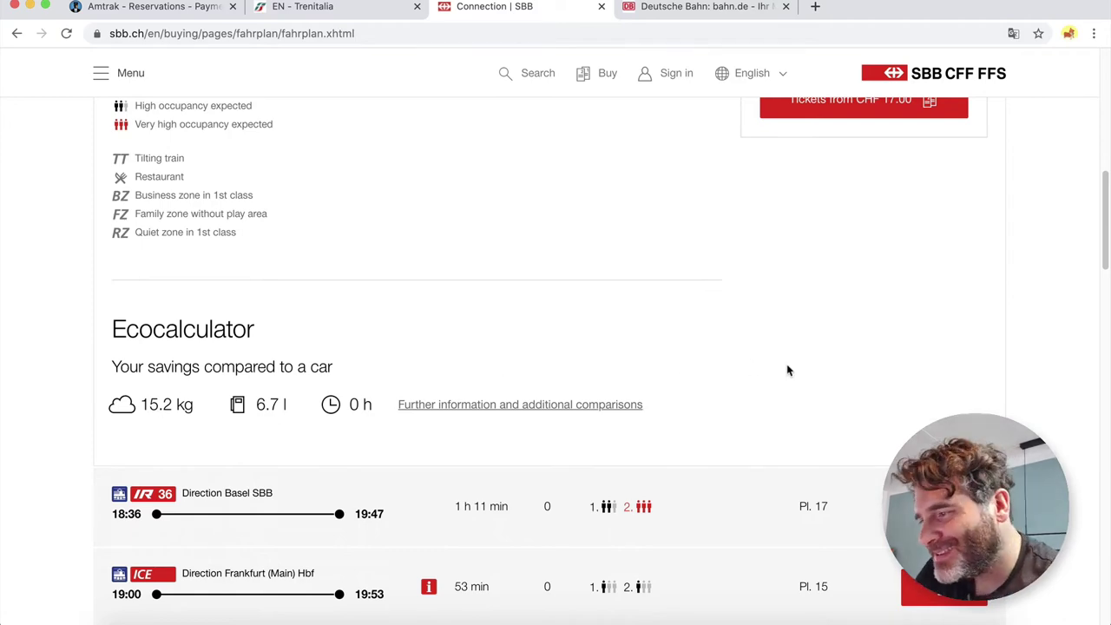
scroll(786, 371, down, 10)
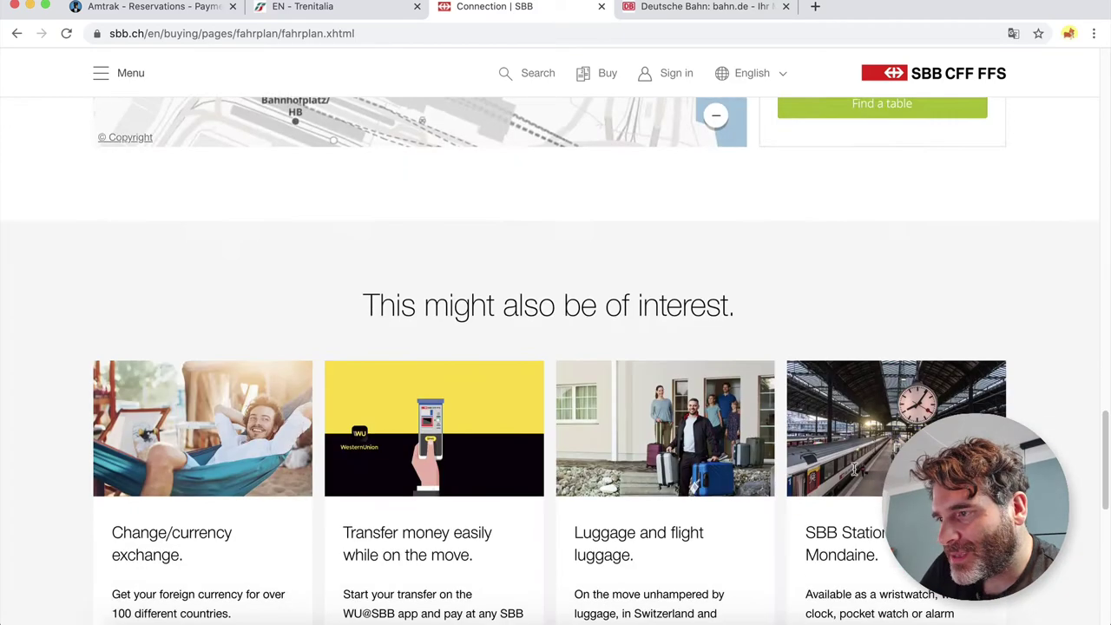
scroll(853, 468, down, 5)
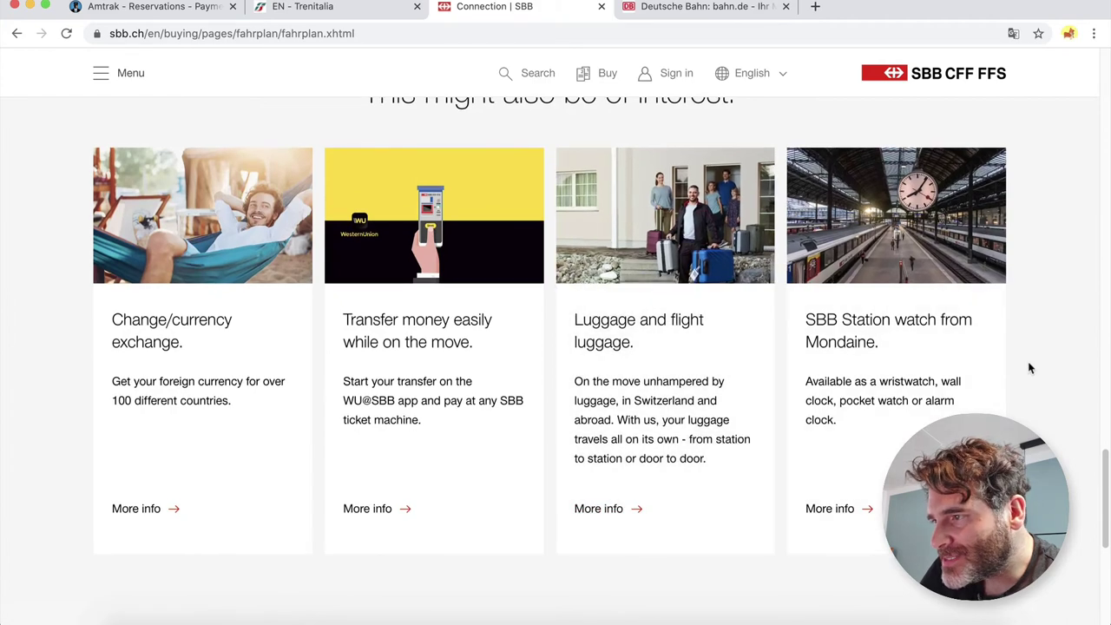
Open the ticket purchase for the 18:34 IC 3 connection from Zürich HB to Basel SBB.
scroll(1030, 368, up, 2)
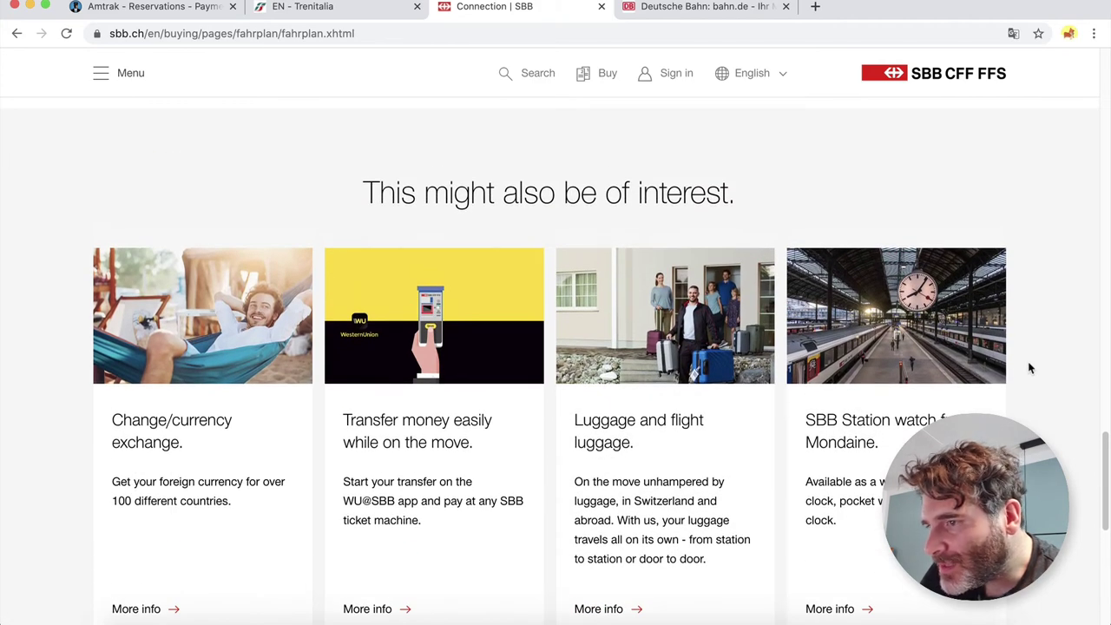
scroll(1030, 369, down, 12)
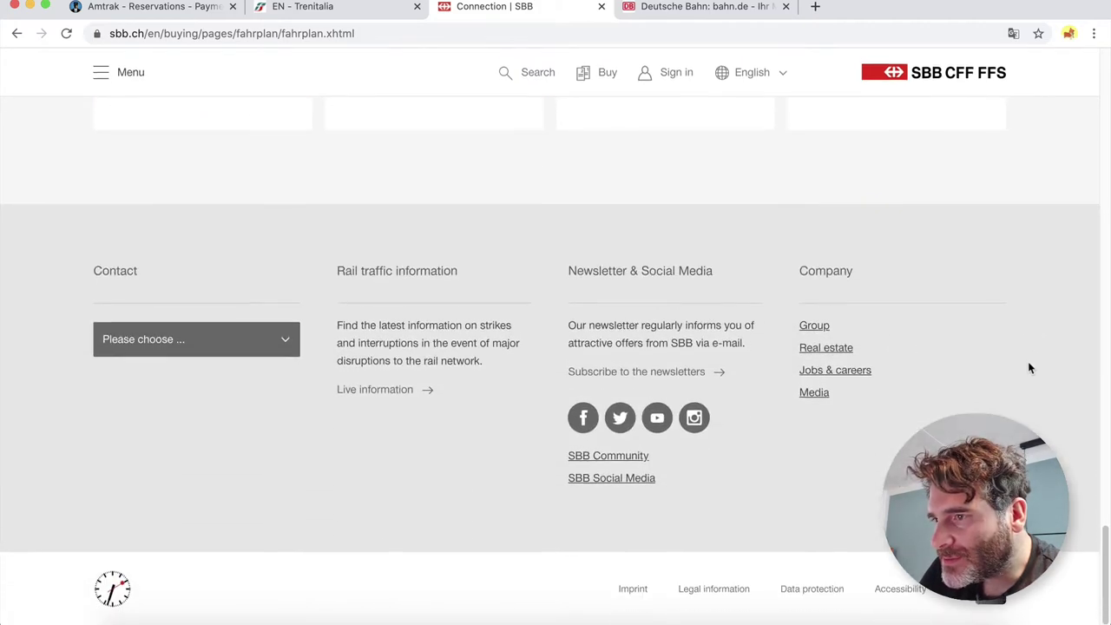
scroll(430, 582, up, 15)
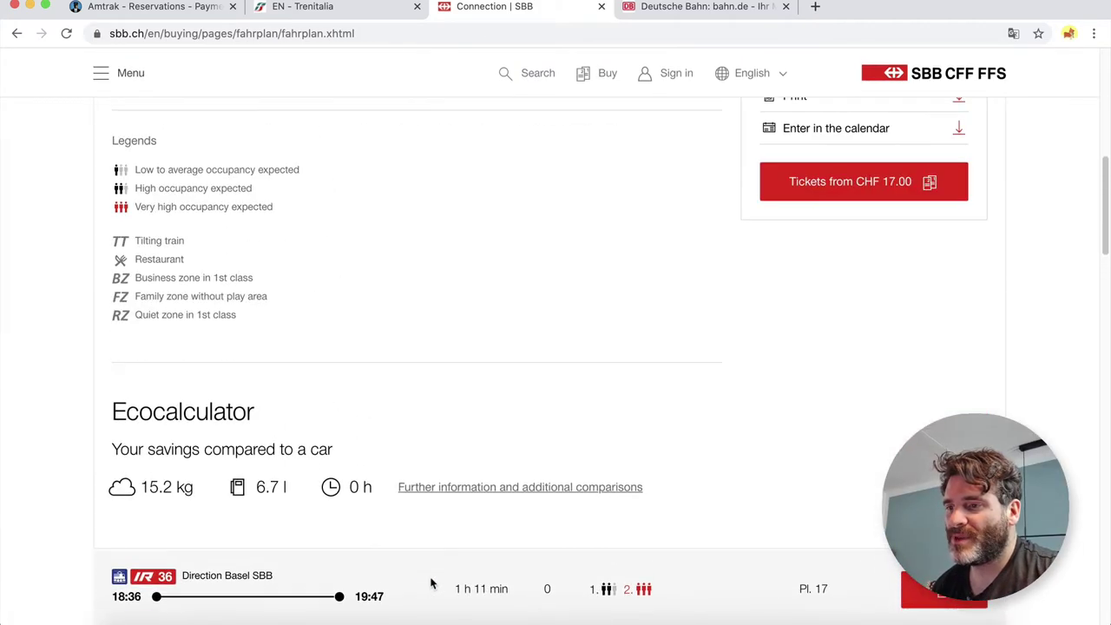
scroll(430, 583, up, 5)
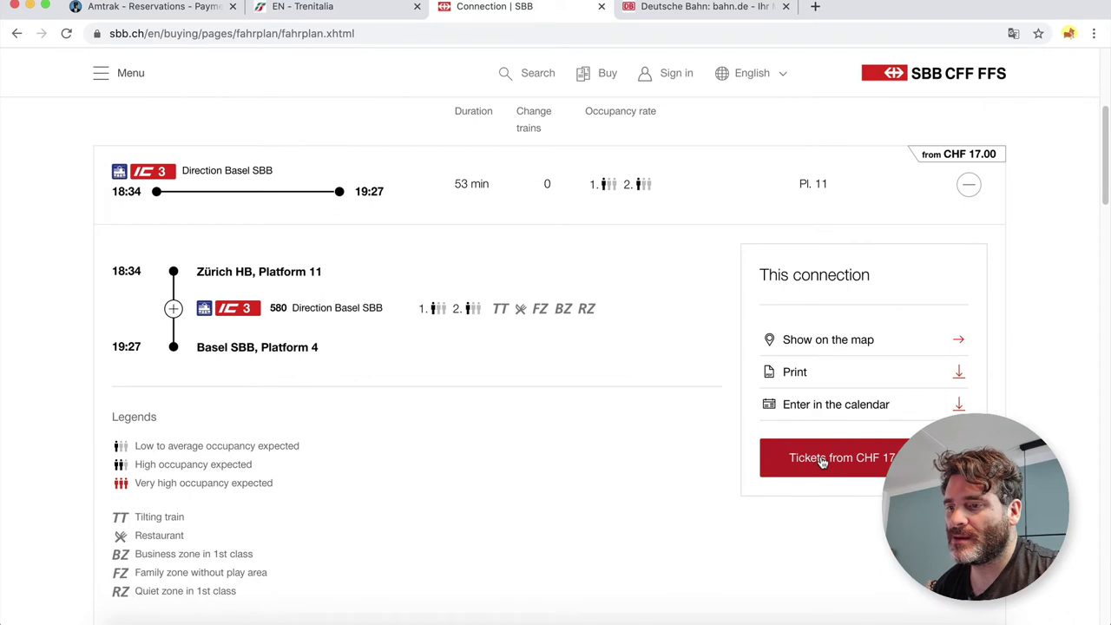
click(823, 467)
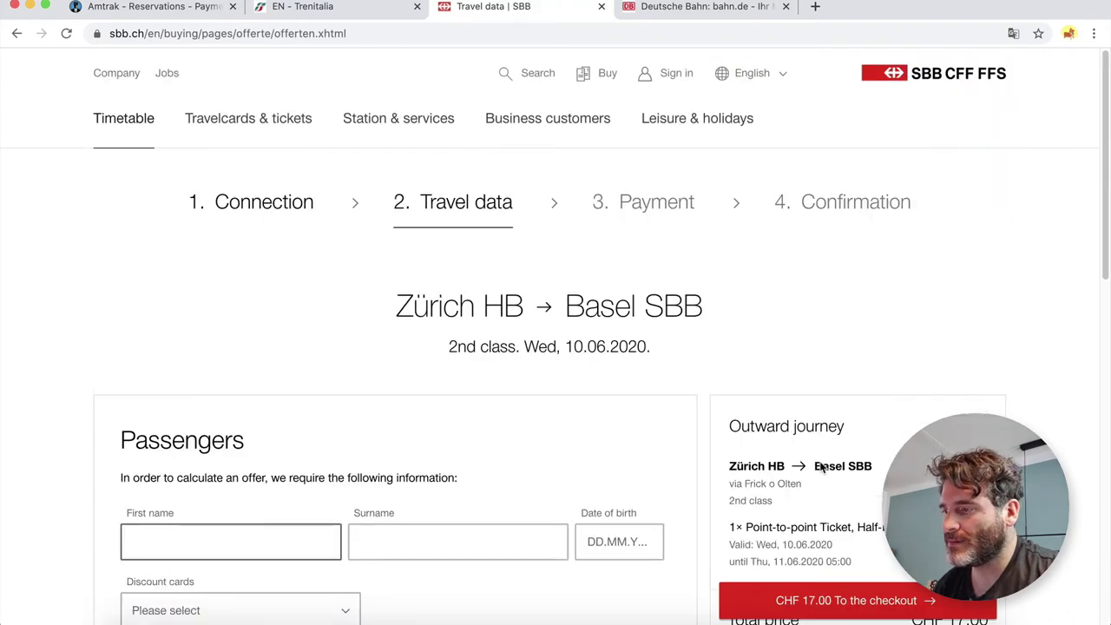
Fill in the passenger's first name, surname and date of birth, and choose No discount for the discount cards.
scroll(686, 442, down, 4)
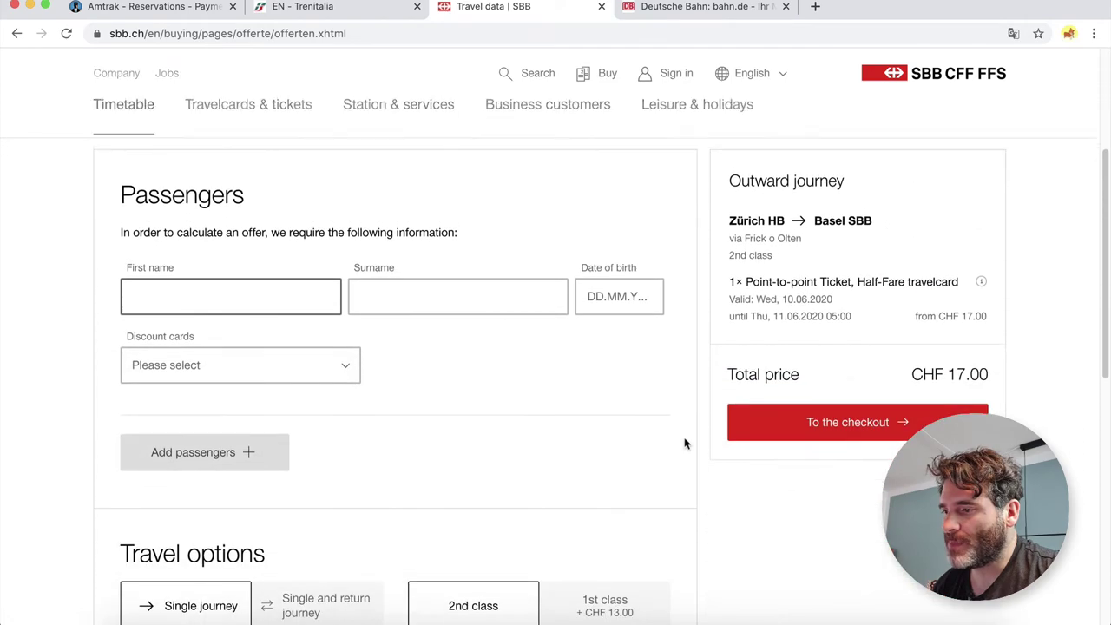
scroll(684, 443, down, 3)
scroll(241, 379, up, 4)
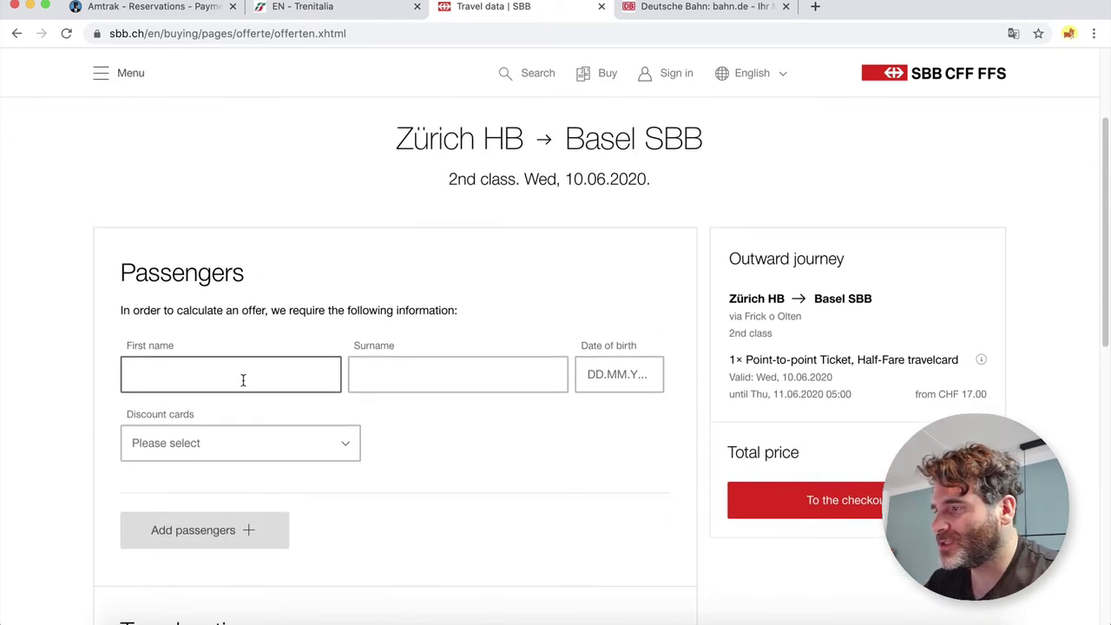
scroll(372, 422, down, 1)
click(352, 364)
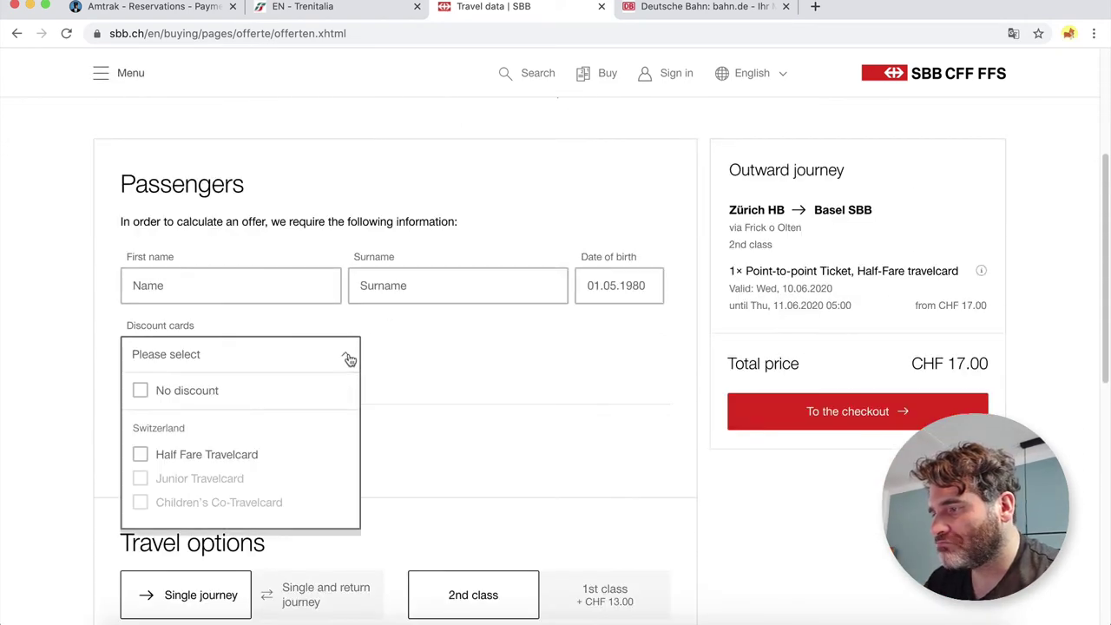
click(195, 398)
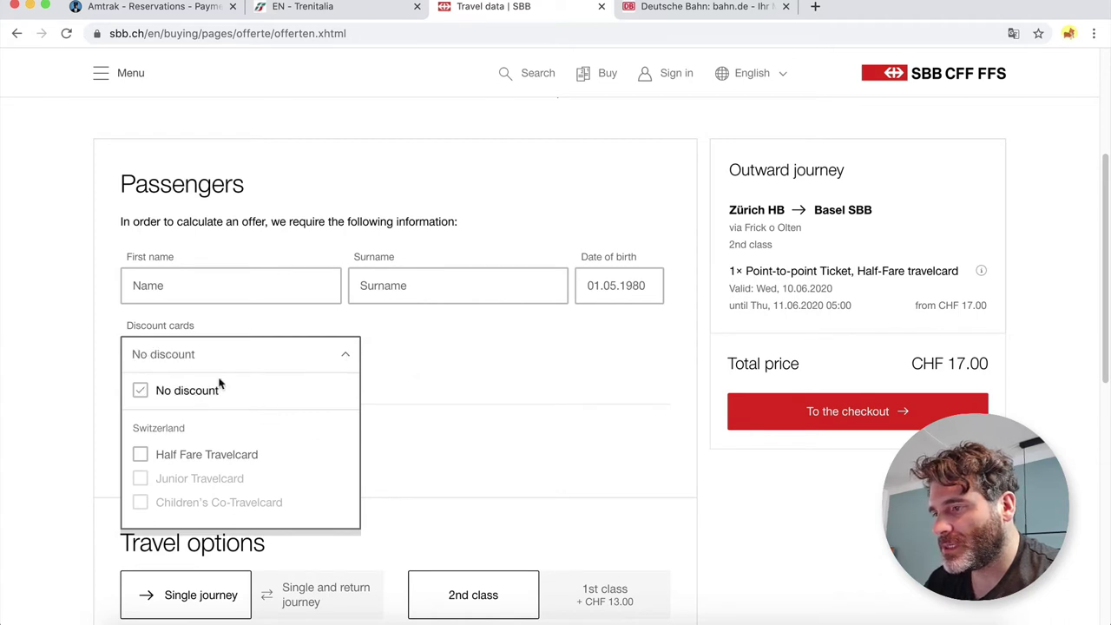
click(639, 398)
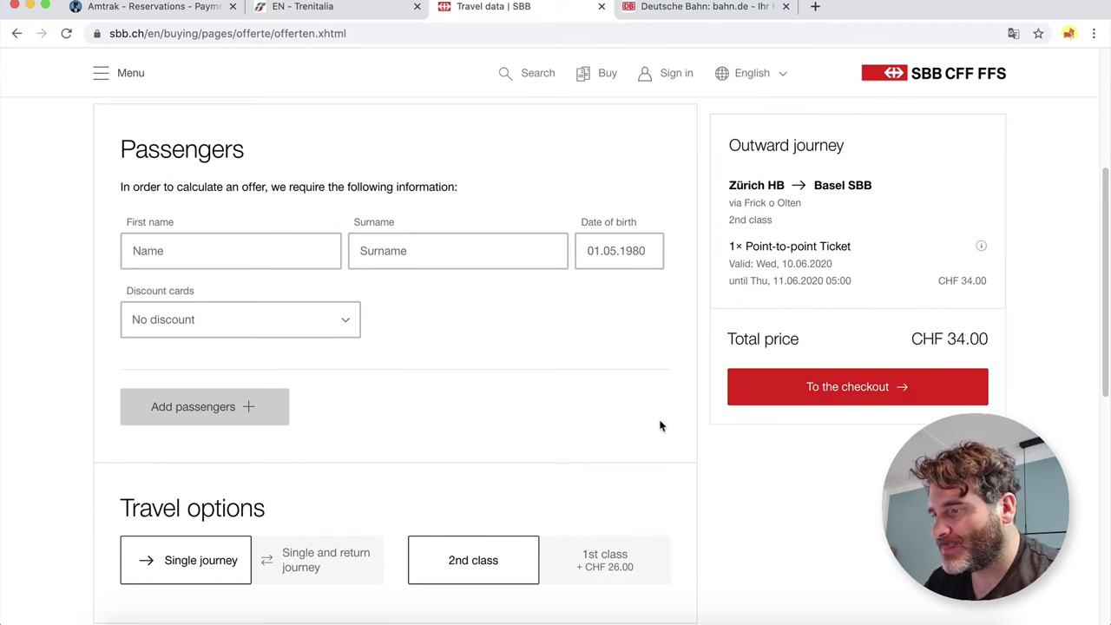
Try the single and return journey and 1st class travel options, restoring the single journey and 2nd class after each.
scroll(659, 425, down, 4)
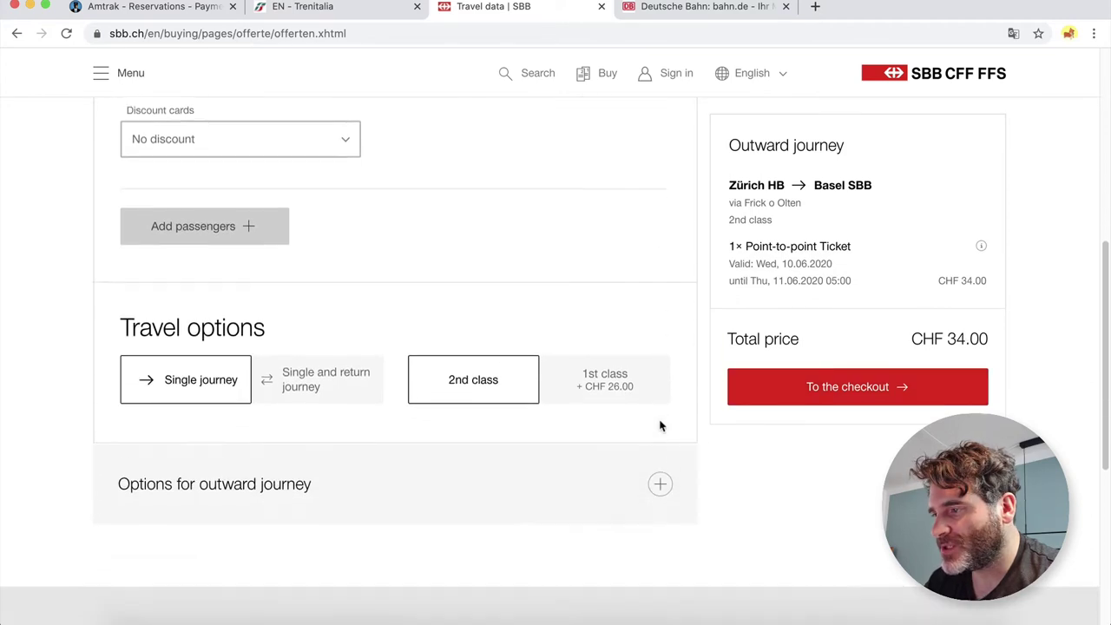
scroll(659, 425, down, 1)
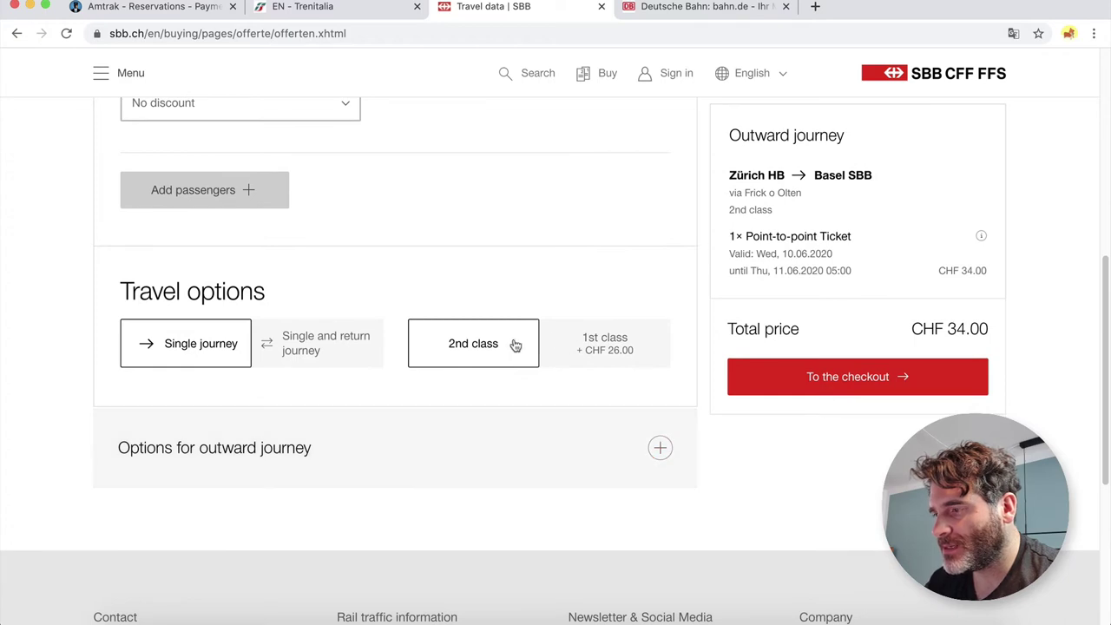
scroll(516, 346, down, 1)
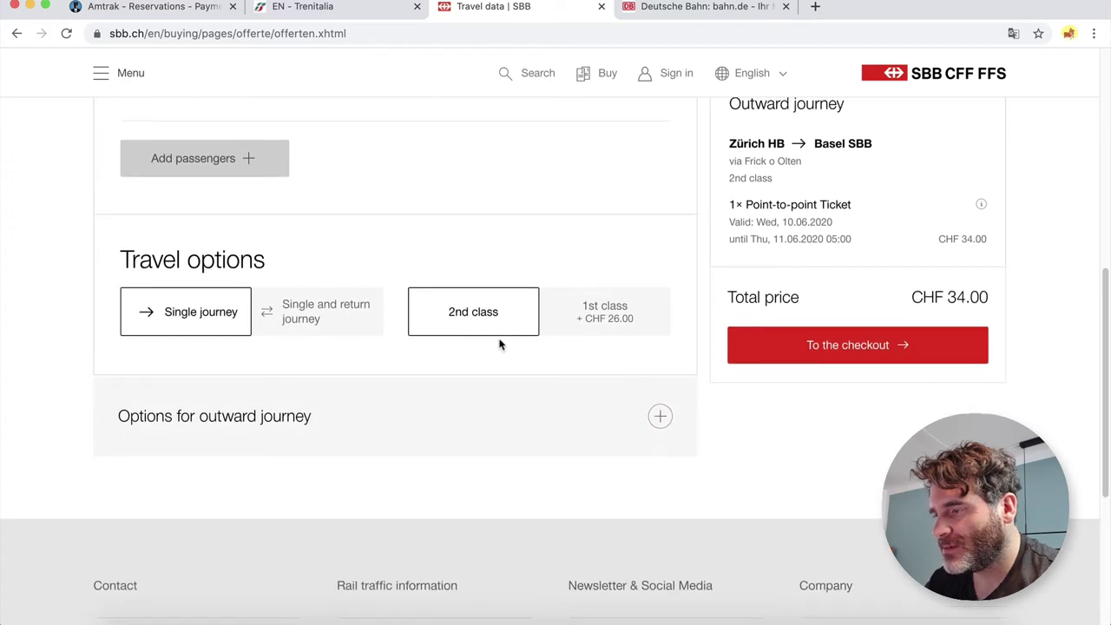
click(327, 330)
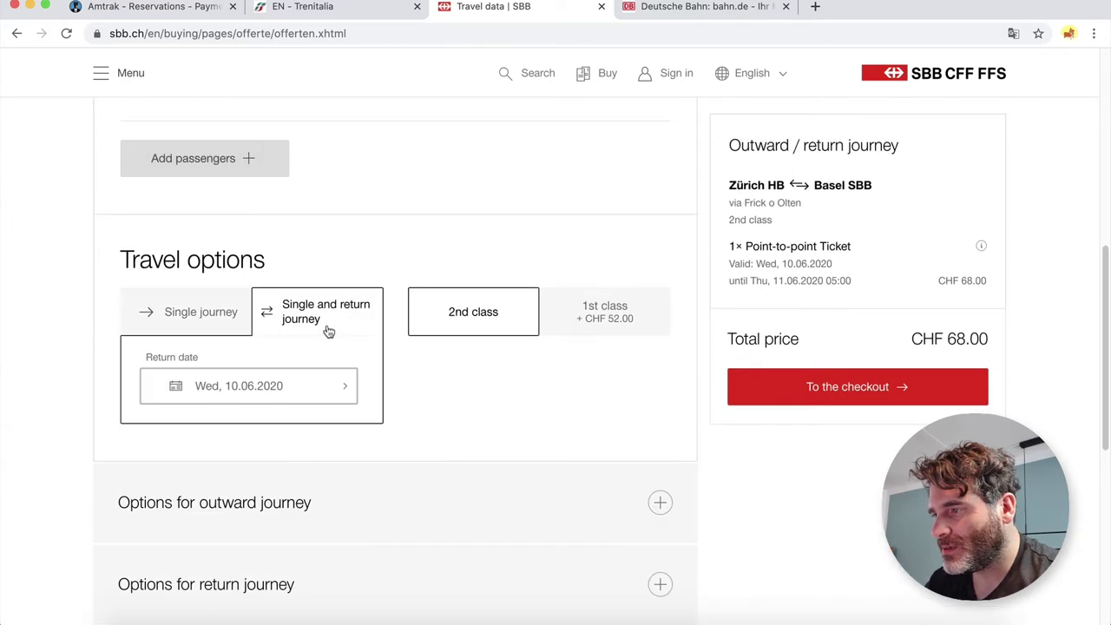
click(216, 319)
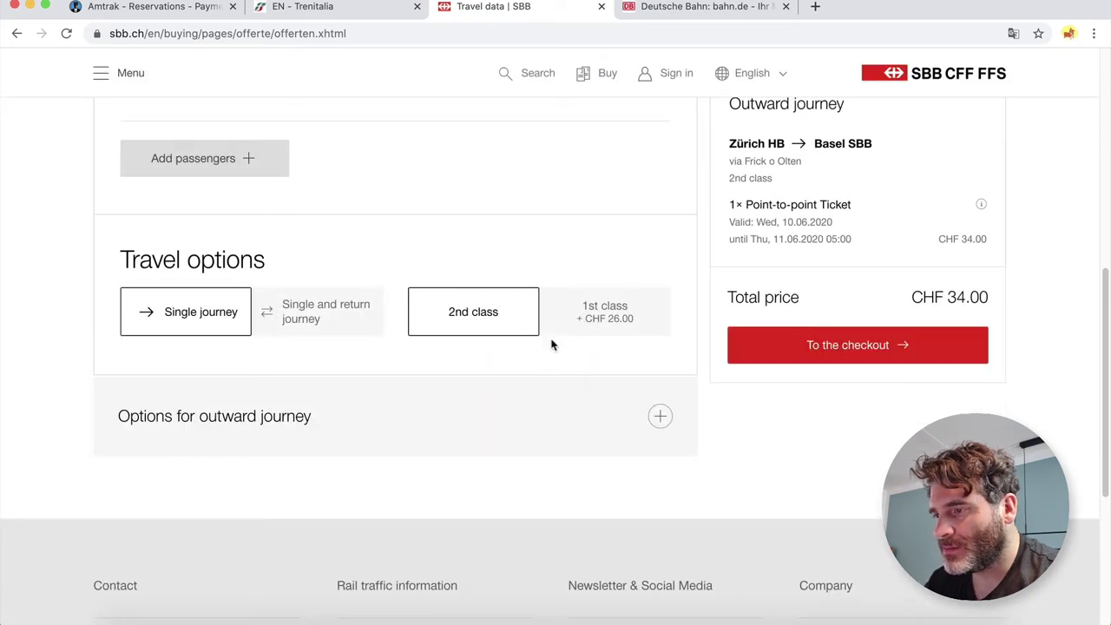
click(550, 320)
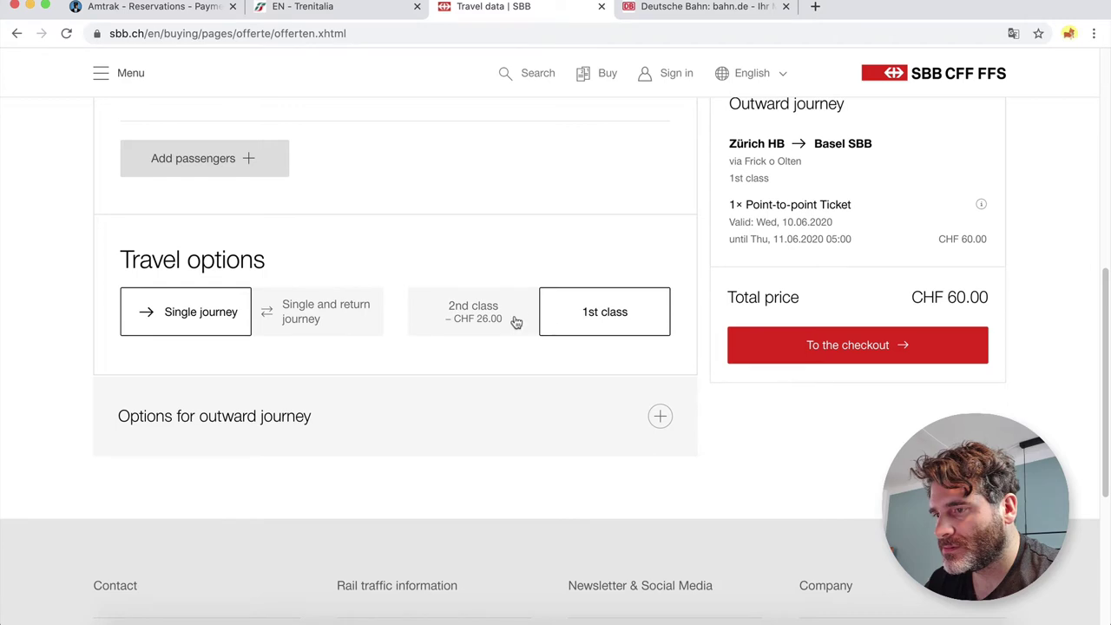
click(514, 321)
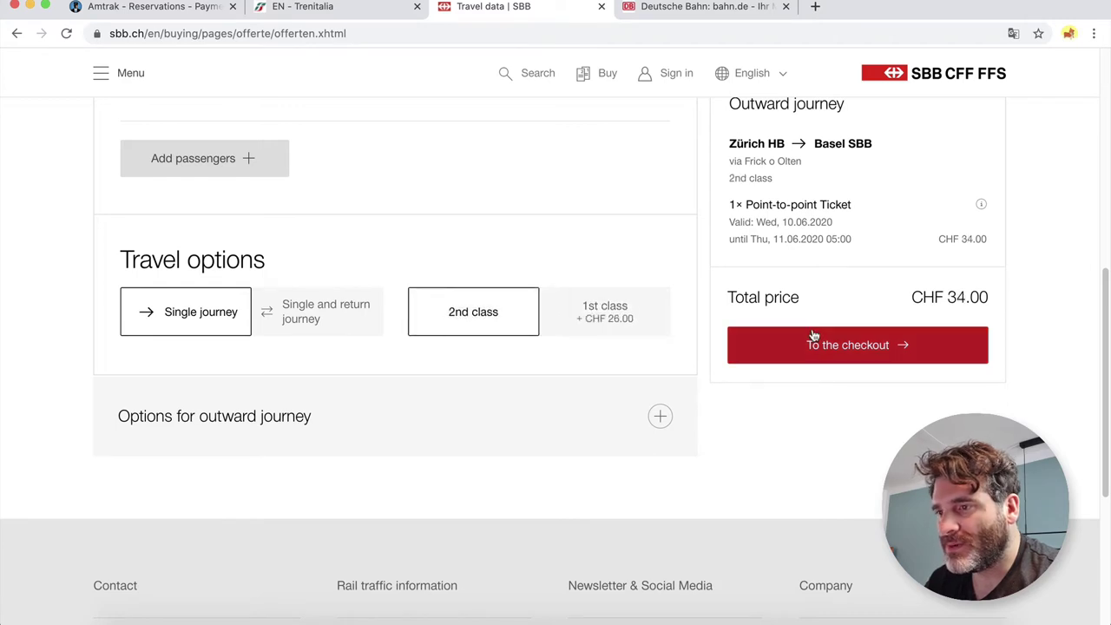
Proceed to the checkout with the 2nd class single ticket and continue the purchase as a guest.
scroll(813, 337, up, 3)
scroll(813, 337, up, 3)
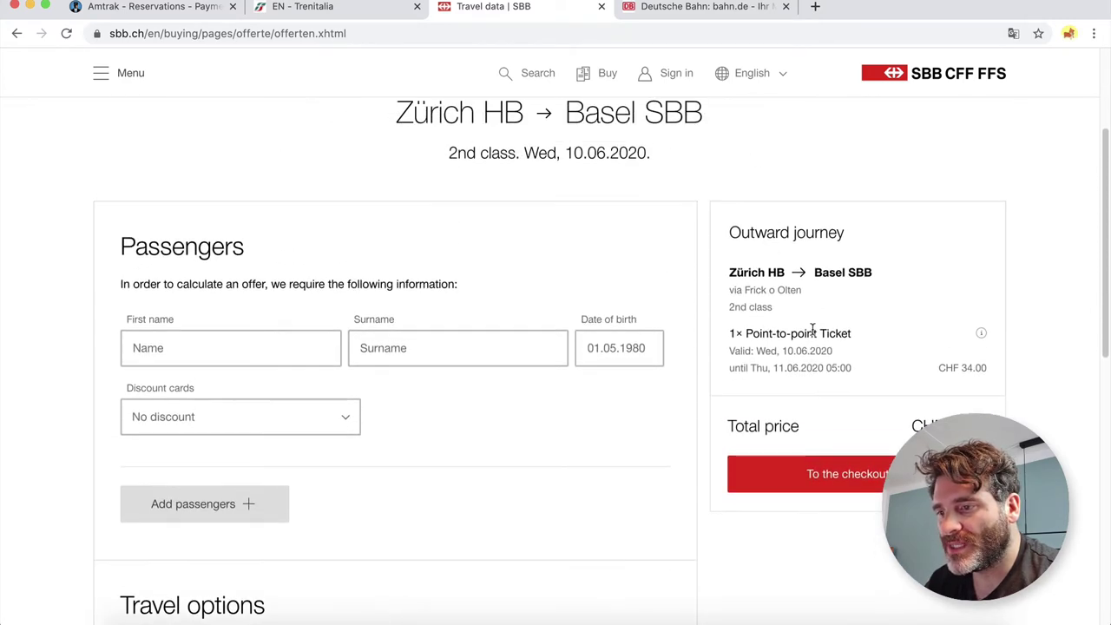
click(879, 475)
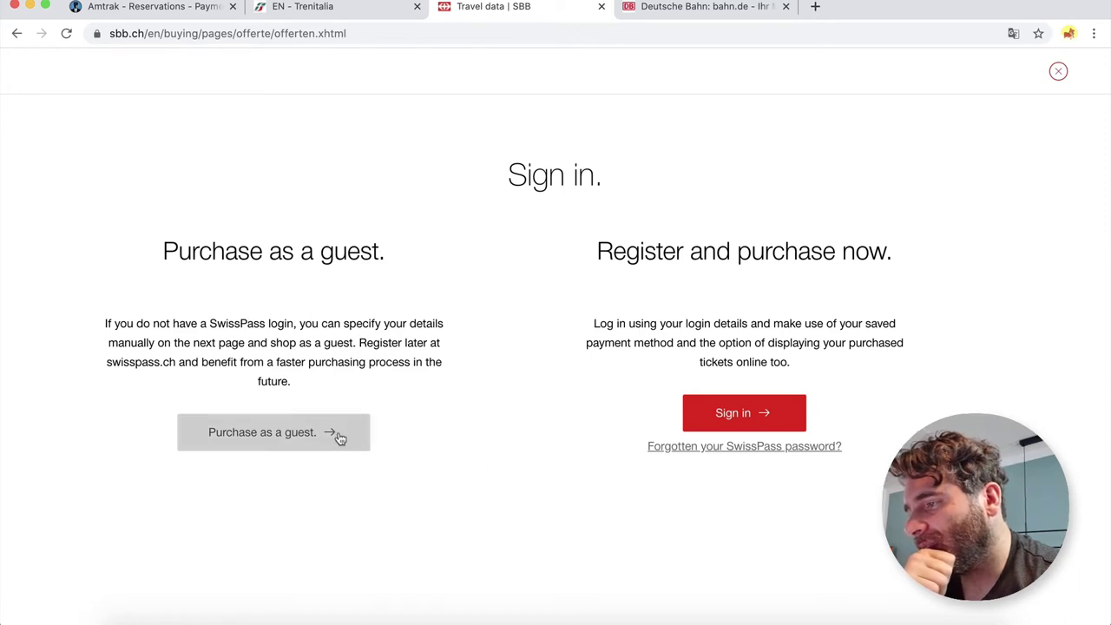
click(302, 434)
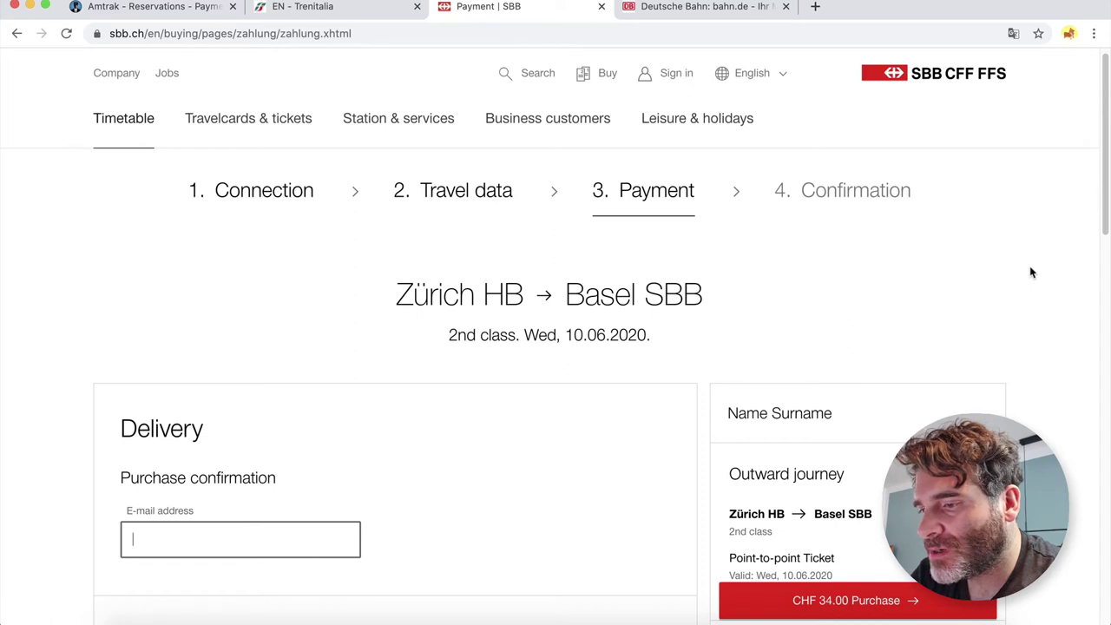
Choose Mastercard as the payment method for the ticket.
scroll(1030, 269, down, 1)
scroll(1031, 272, down, 10)
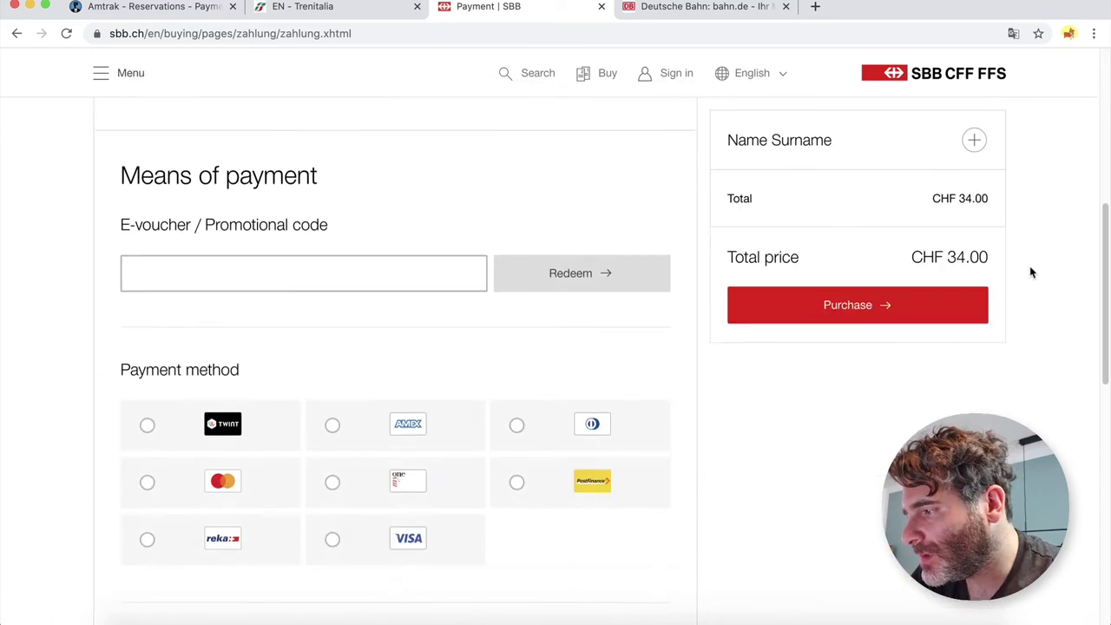
click(139, 458)
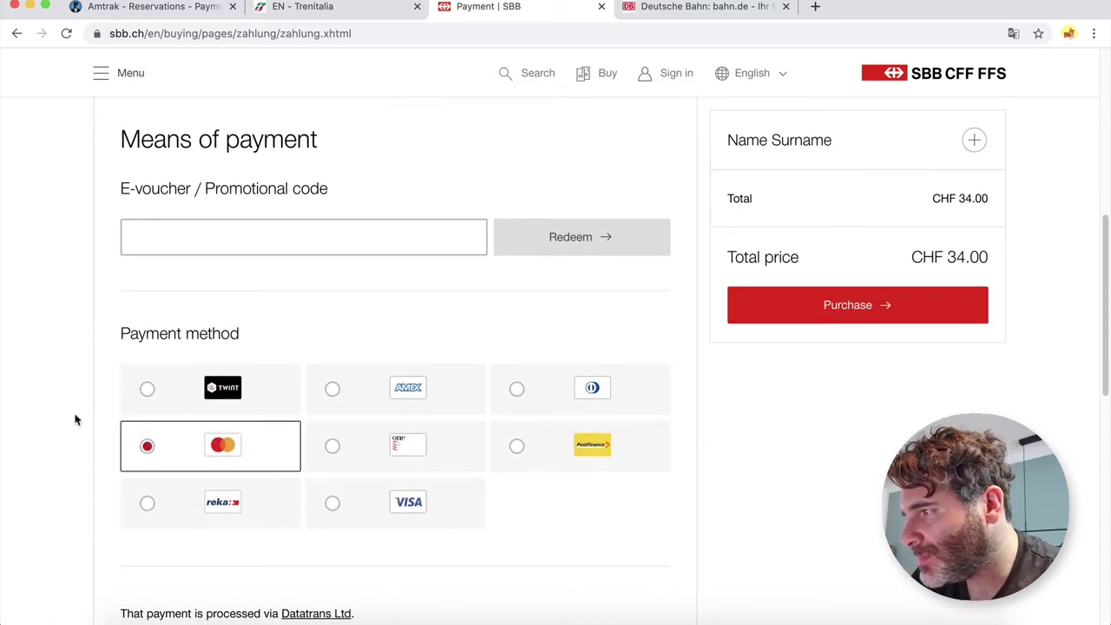
Look over the delivery and payment sections, and agree to the General Terms and Conditions.
scroll(76, 420, up, 5)
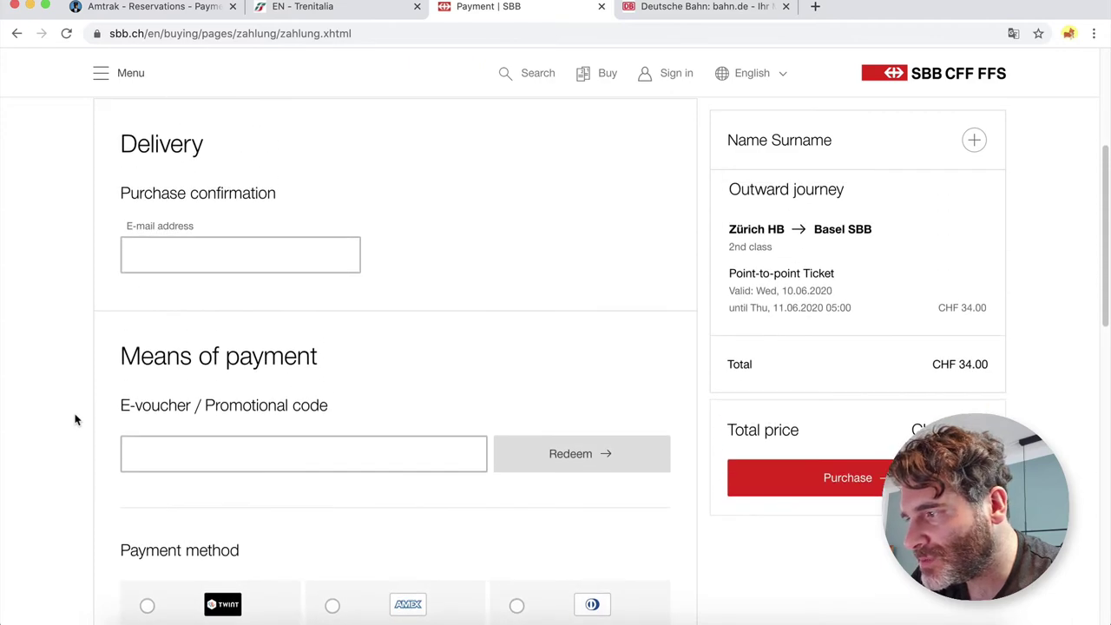
scroll(76, 420, up, 3)
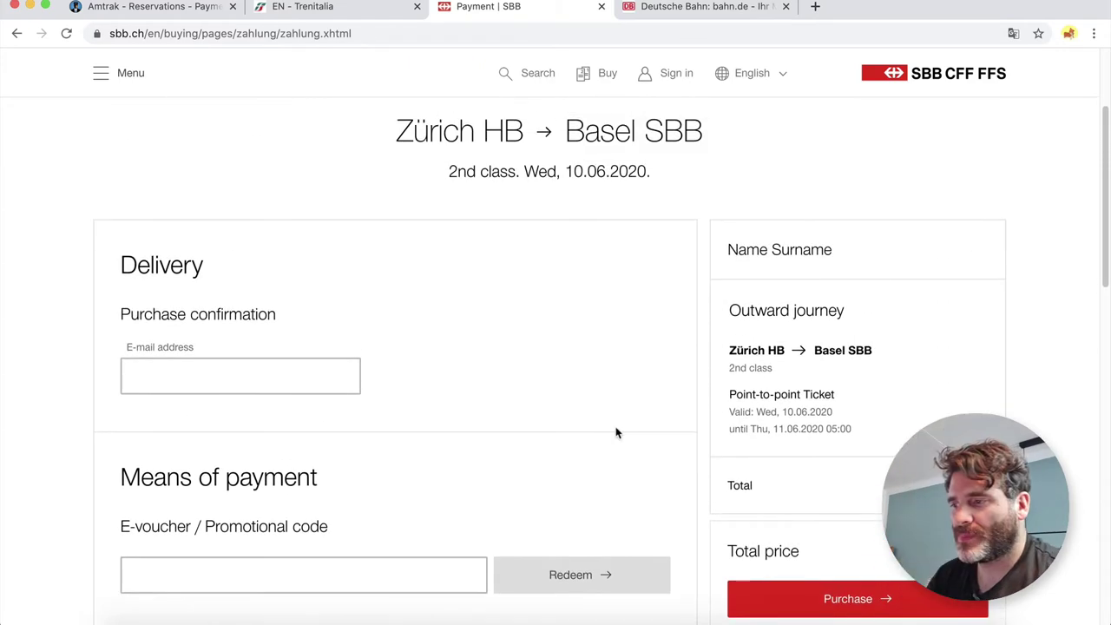
scroll(616, 432, down, 10)
scroll(616, 432, down, 5)
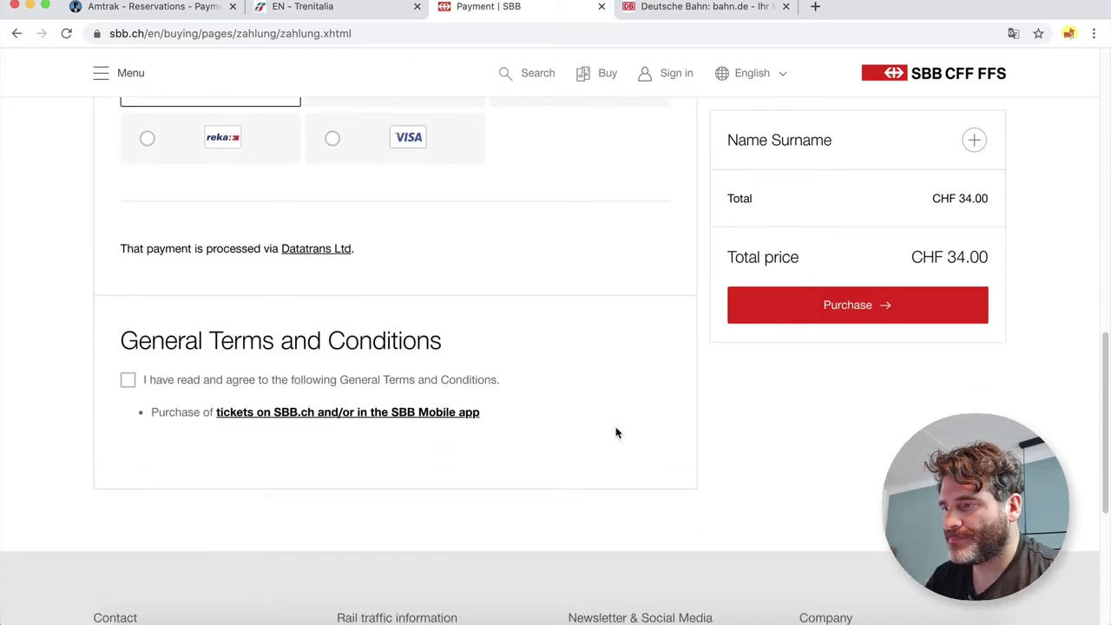
click(128, 375)
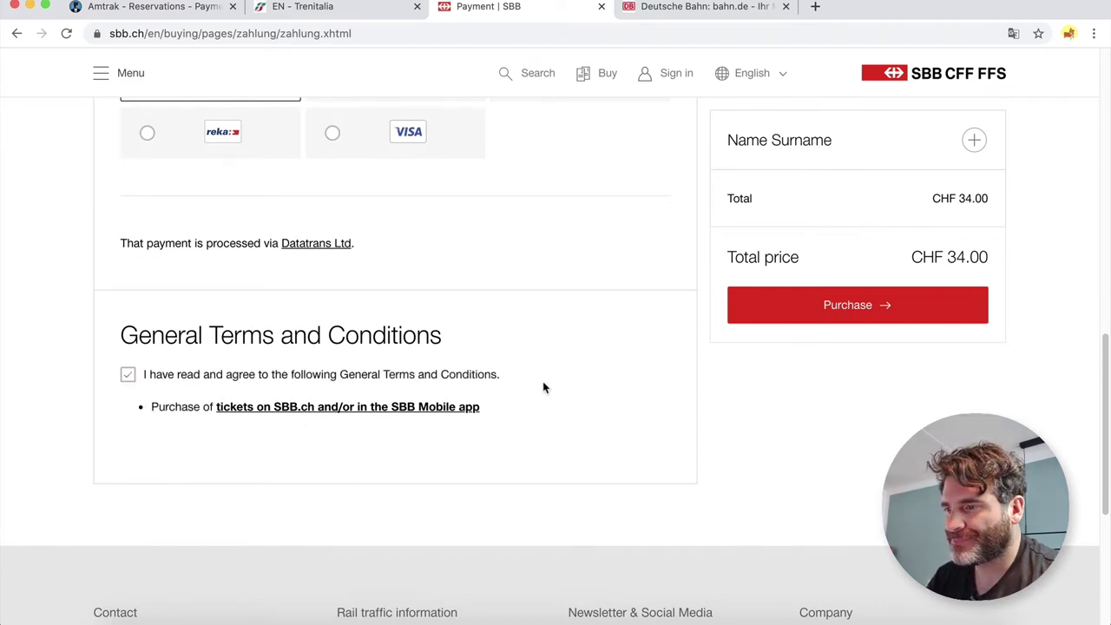
Review the payment page from the payment methods back to the delivery section, journey summary and booking stages.
scroll(723, 435, up, 7)
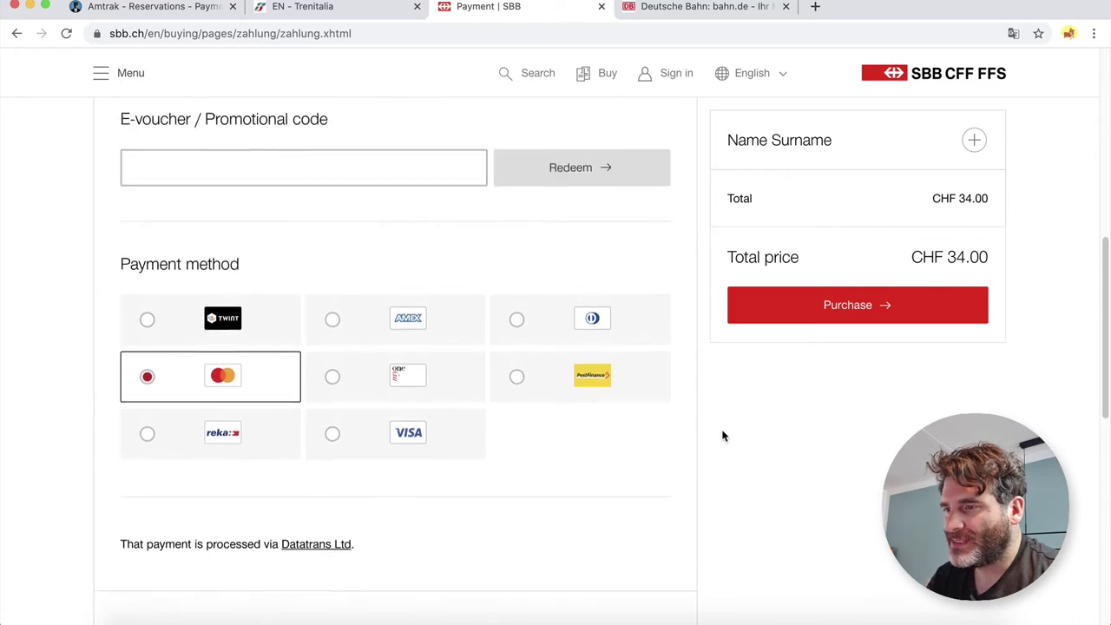
scroll(722, 436, up, 8)
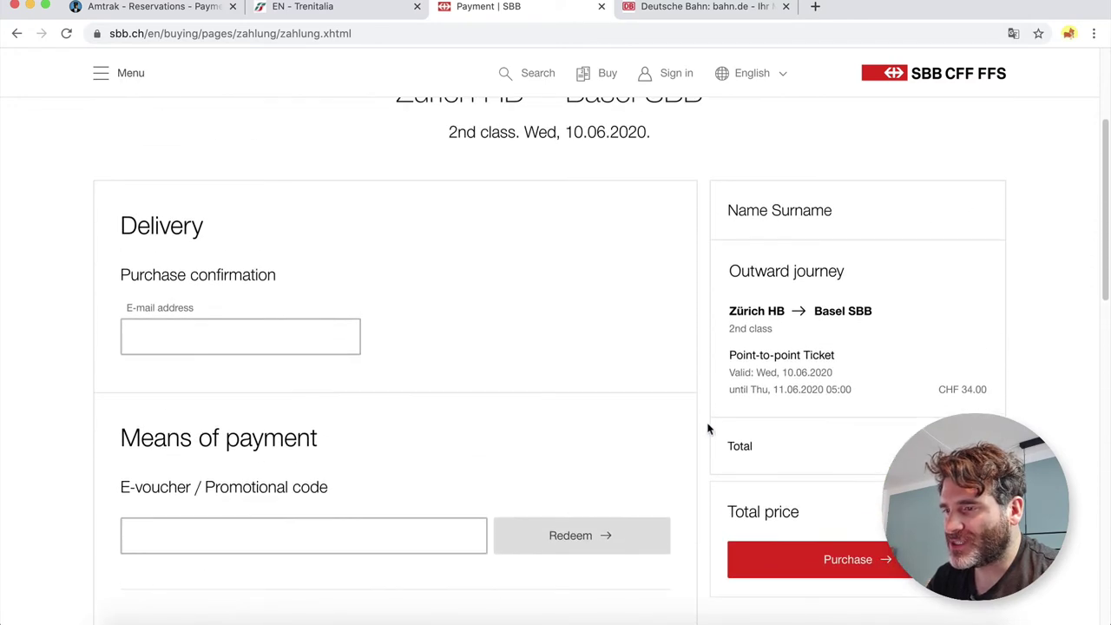
scroll(707, 429, up, 3)
scroll(708, 429, down, 2)
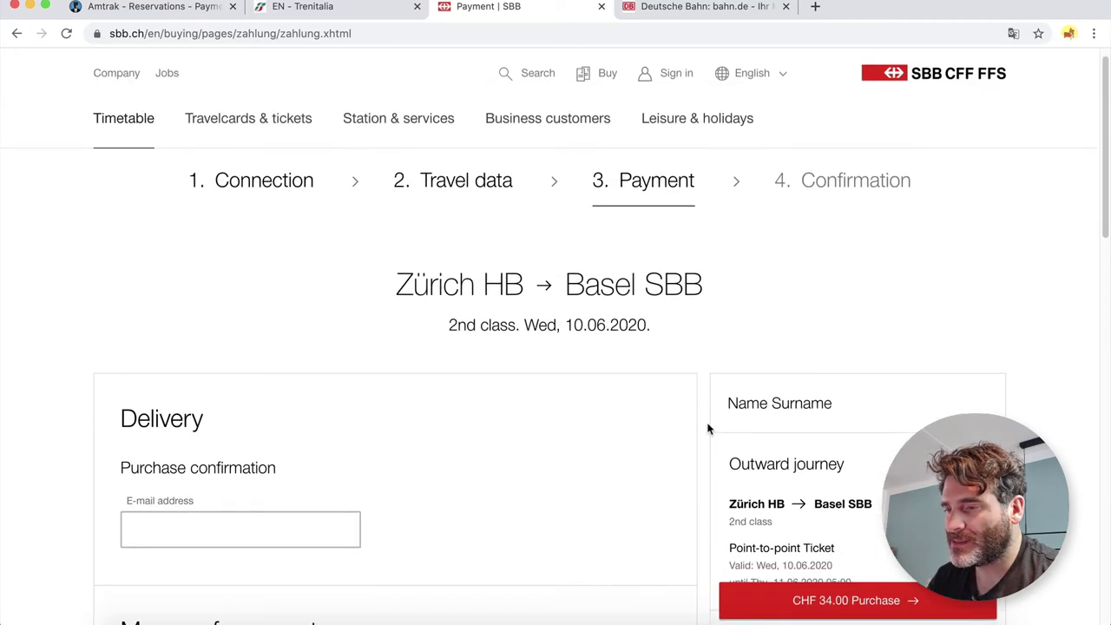
Examine the SBB payment page's delivery, e-voucher, payment method, terms and price summary sections.
scroll(708, 429, down, 1)
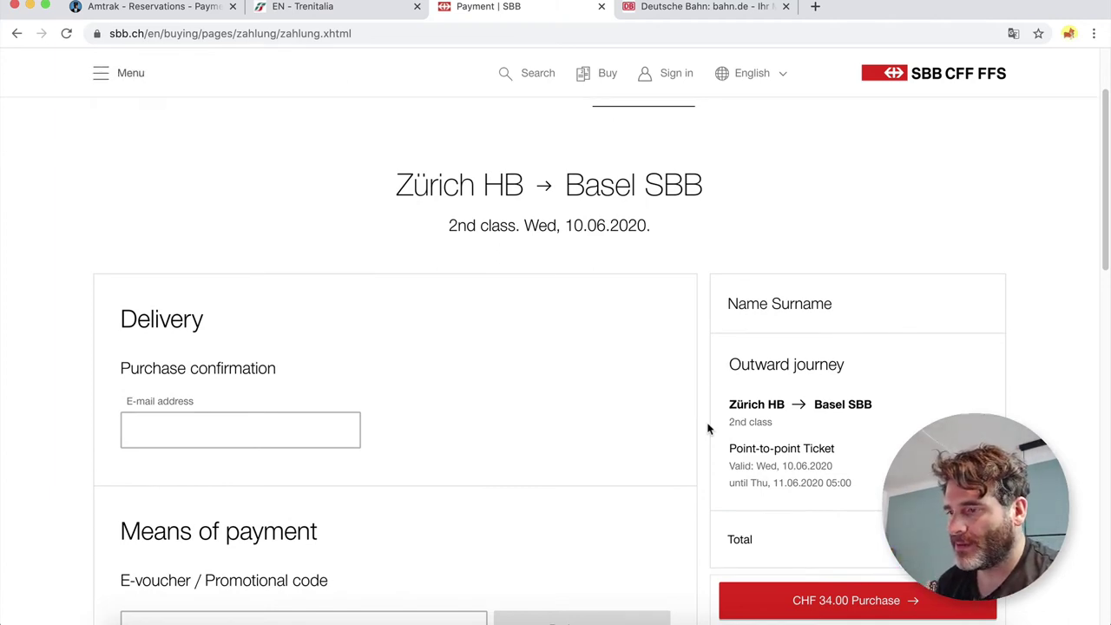
scroll(708, 428, down, 5)
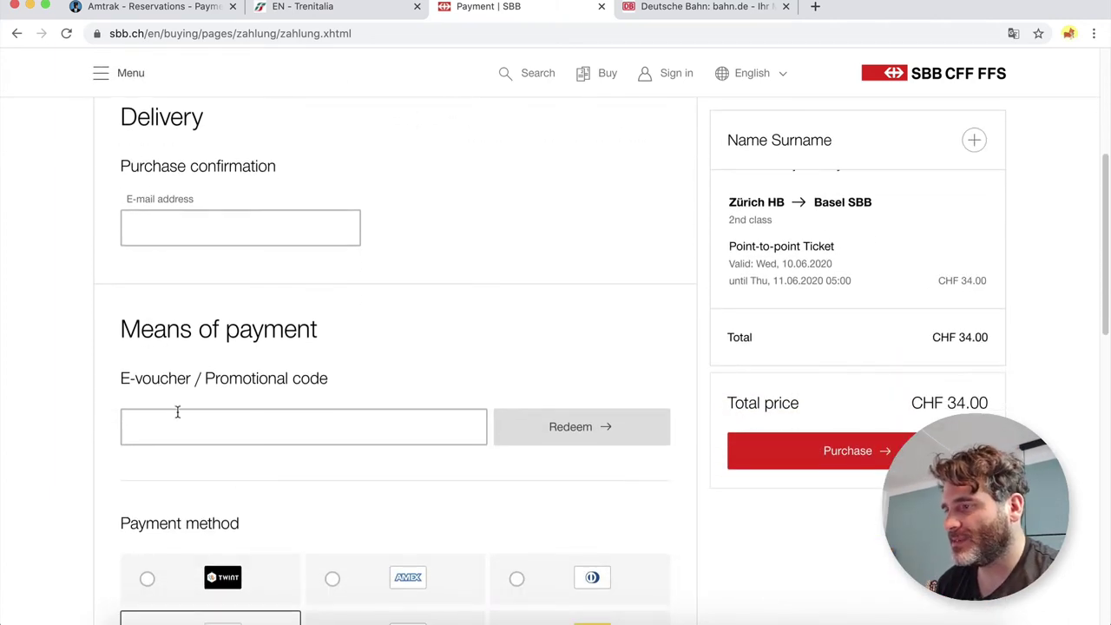
scroll(242, 376, down, 4)
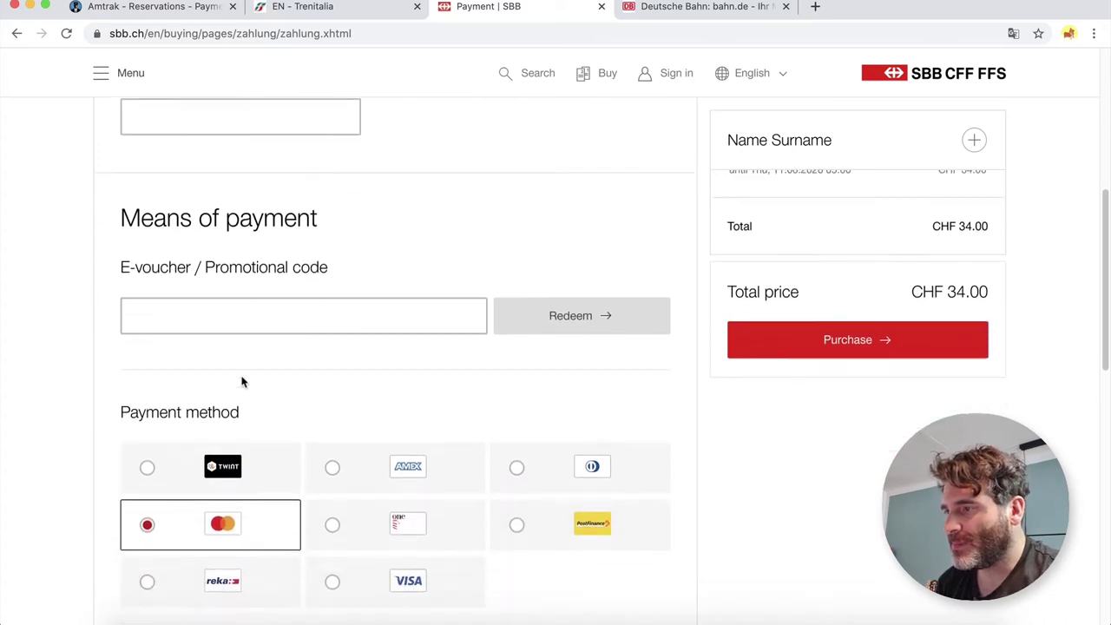
scroll(261, 364, up, 2)
scroll(278, 361, up, 1)
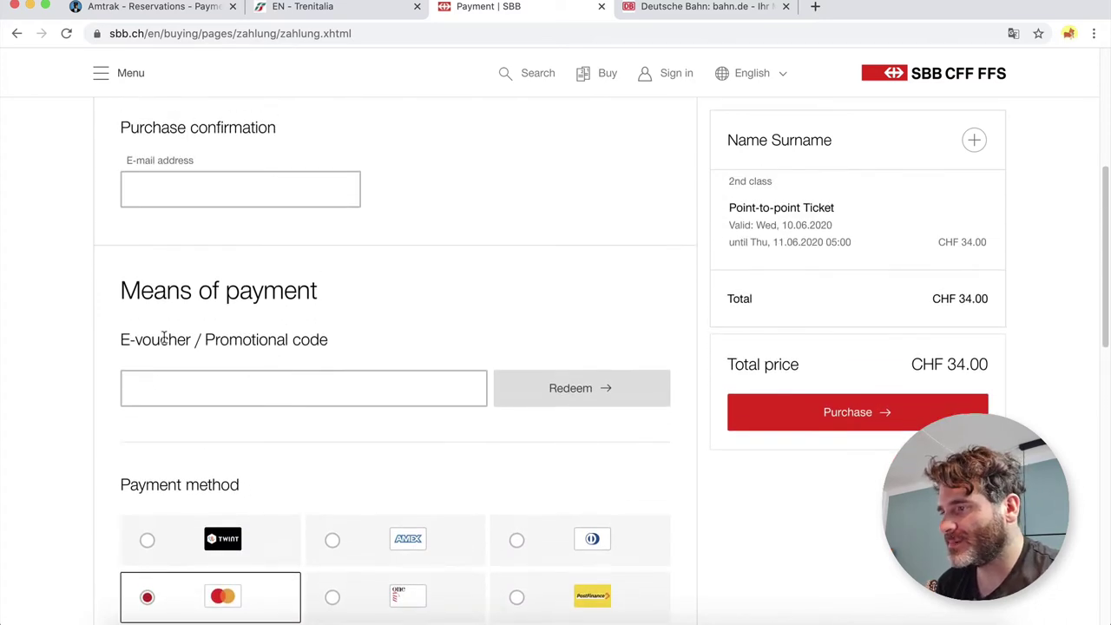
scroll(339, 333, up, 3)
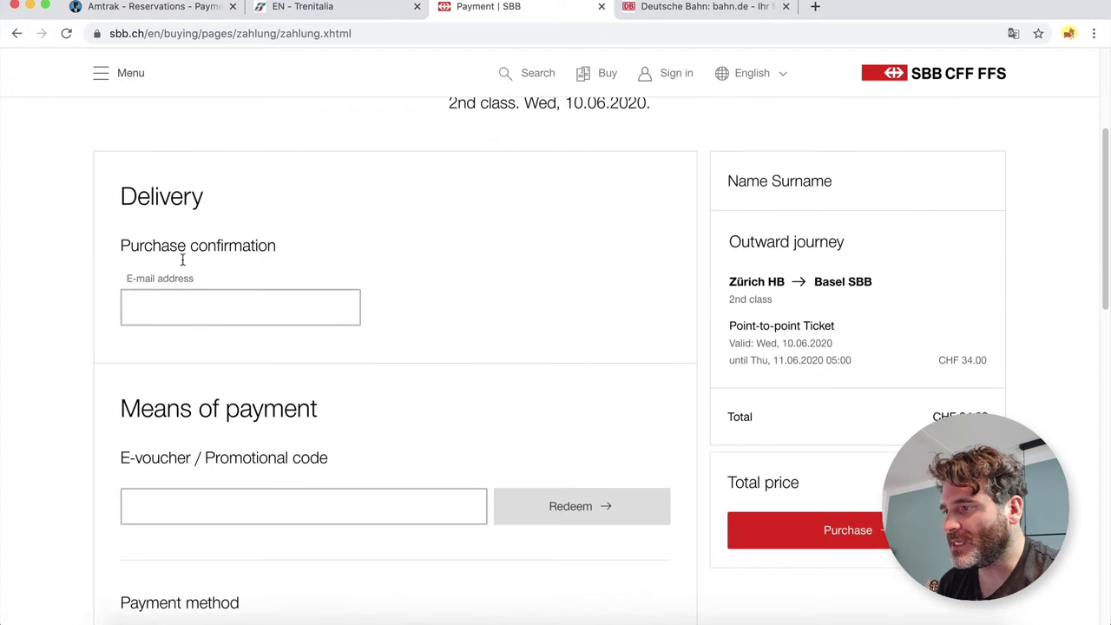
scroll(403, 297, down, 4)
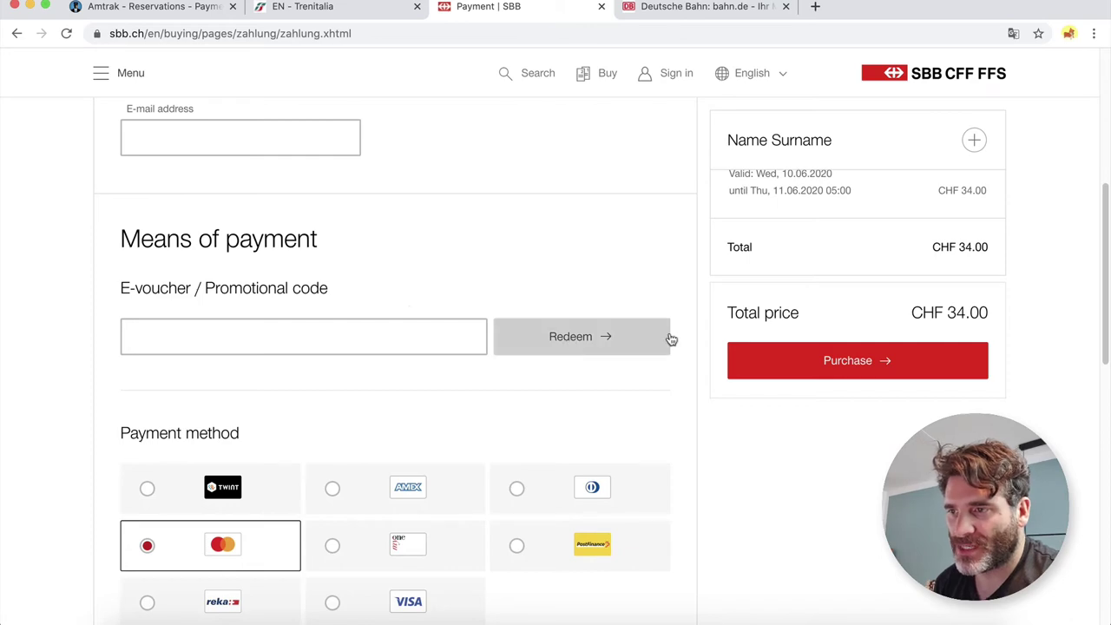
scroll(695, 337, up, 4)
scroll(695, 338, down, 15)
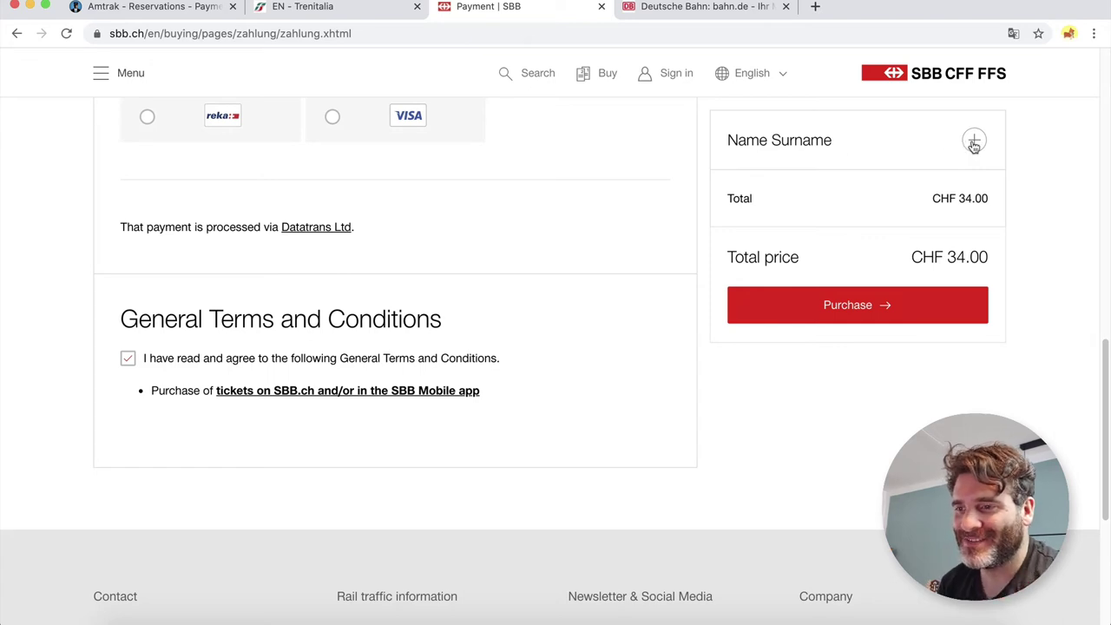
scroll(1032, 333, up, 10)
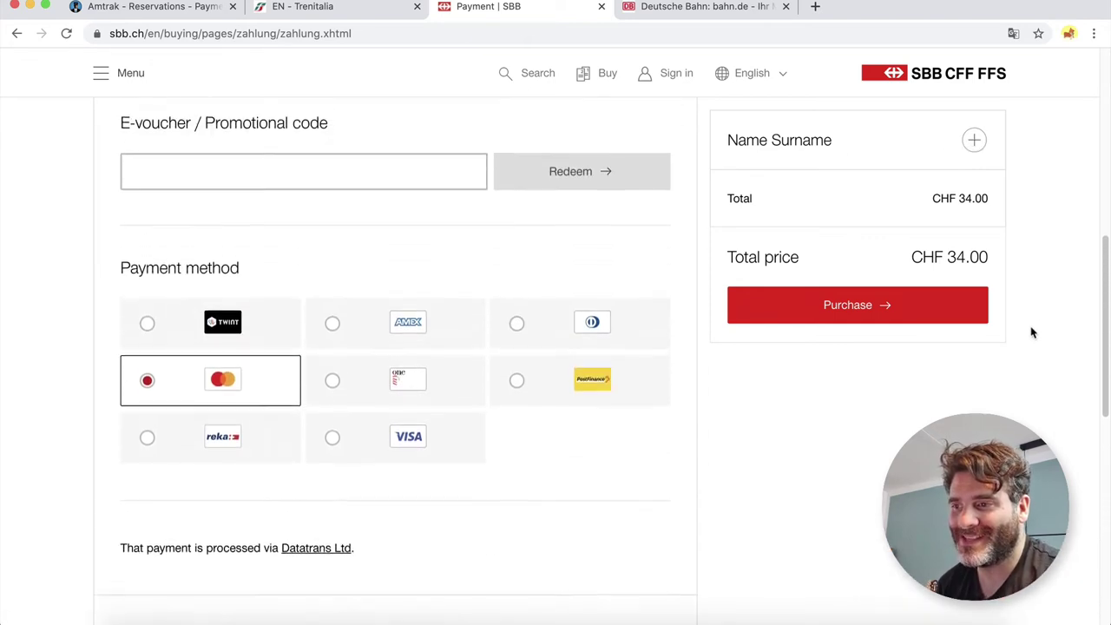
scroll(1032, 332, up, 2)
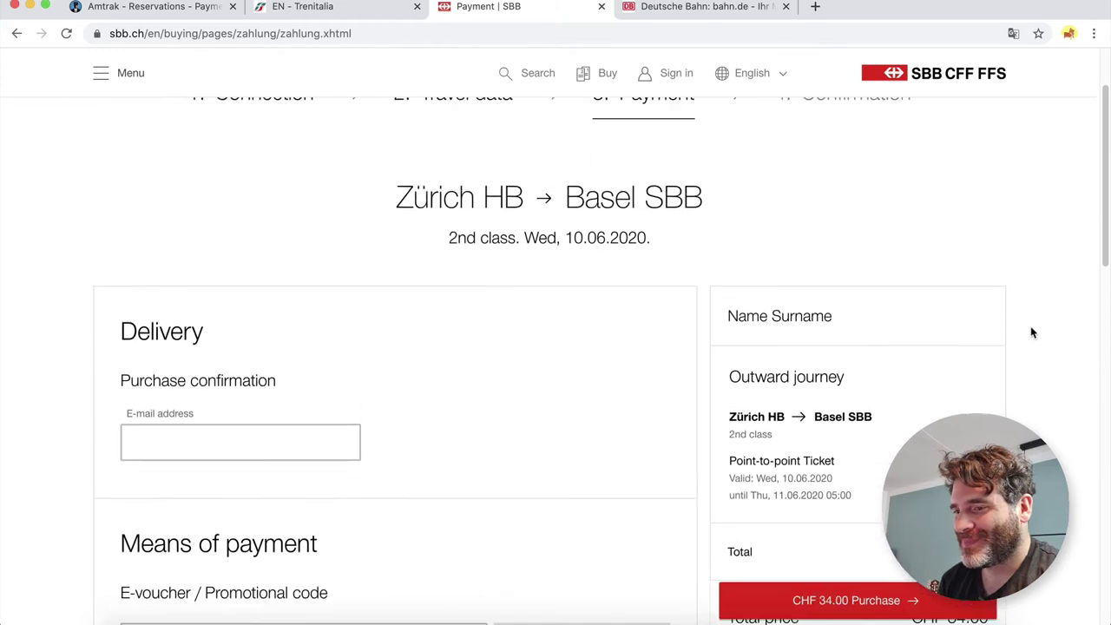
scroll(1032, 332, down, 10)
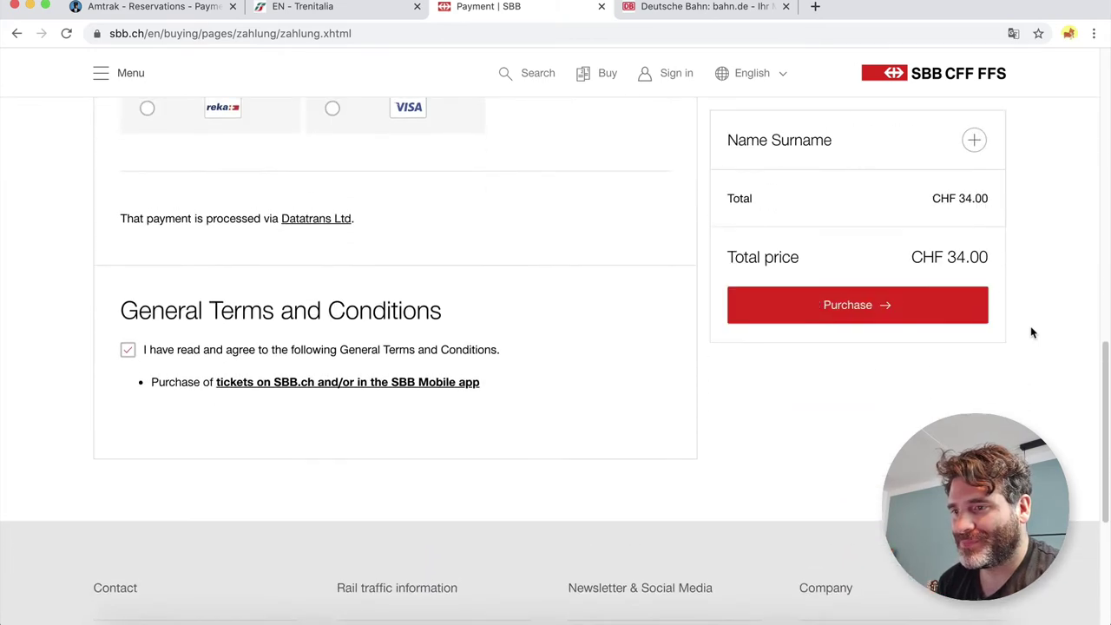
Fill in the purchase confirmation e-mail, submit the purchase to view the Mastercard payment form, and close the form.
scroll(1032, 333, up, 5)
click(891, 321)
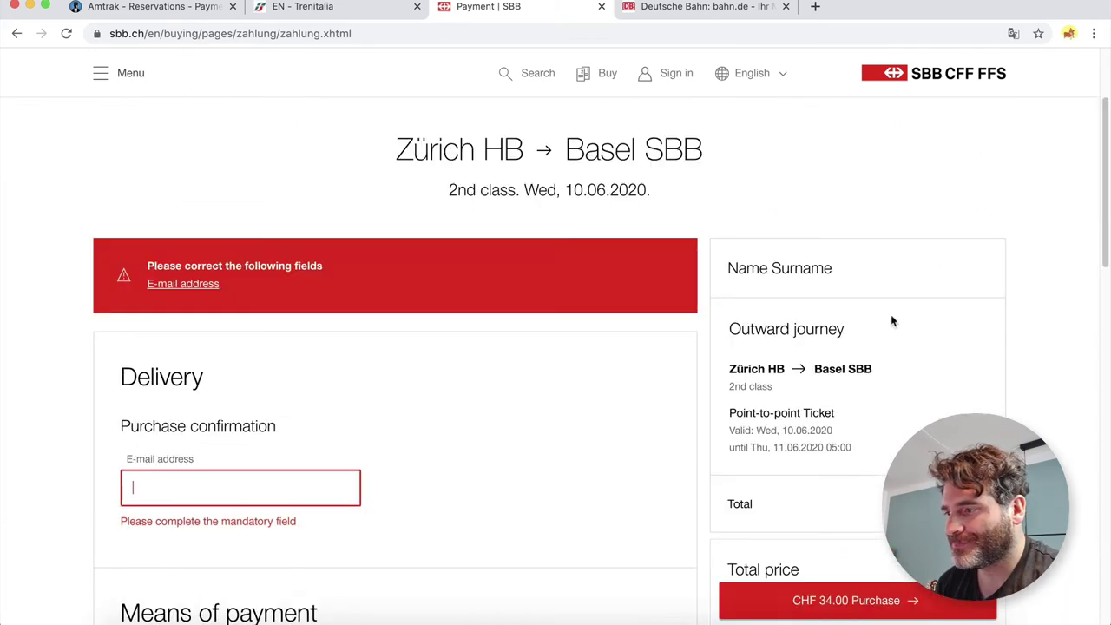
scroll(764, 416, down, 3)
click(806, 488)
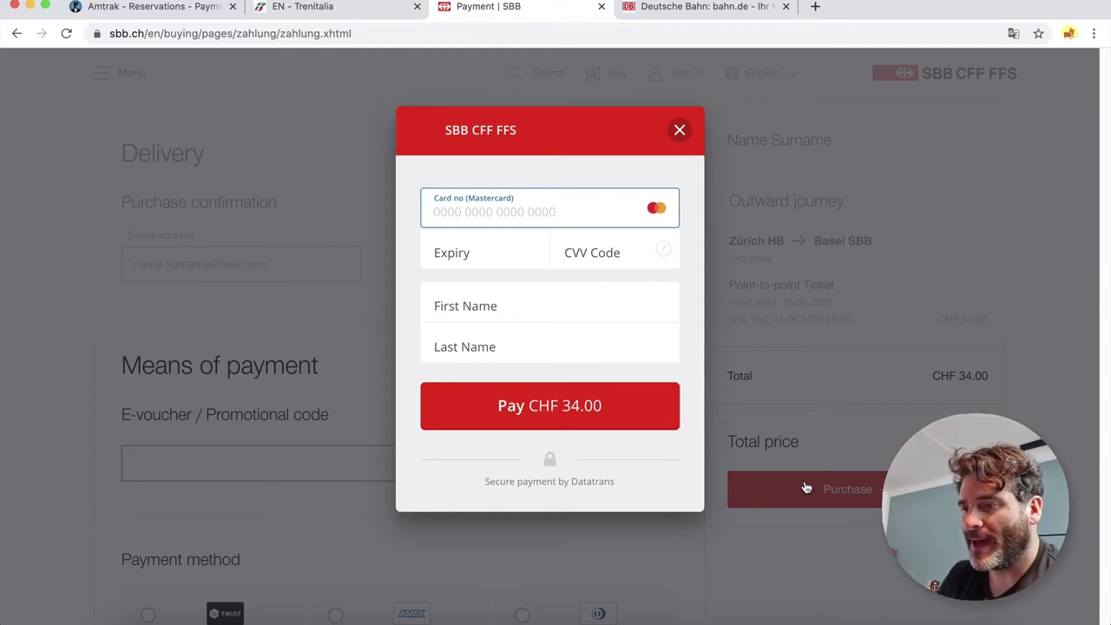
click(680, 130)
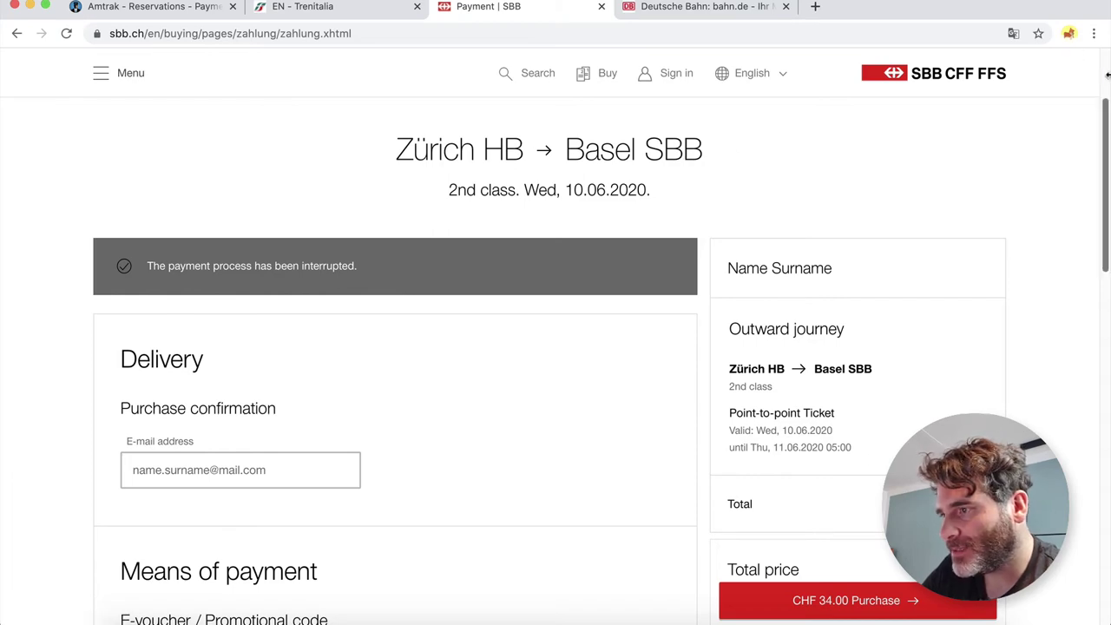
Narrow the browser window to a phone-like width and move it to the middle of the desktop.
drag(1106, 75, 285, 81)
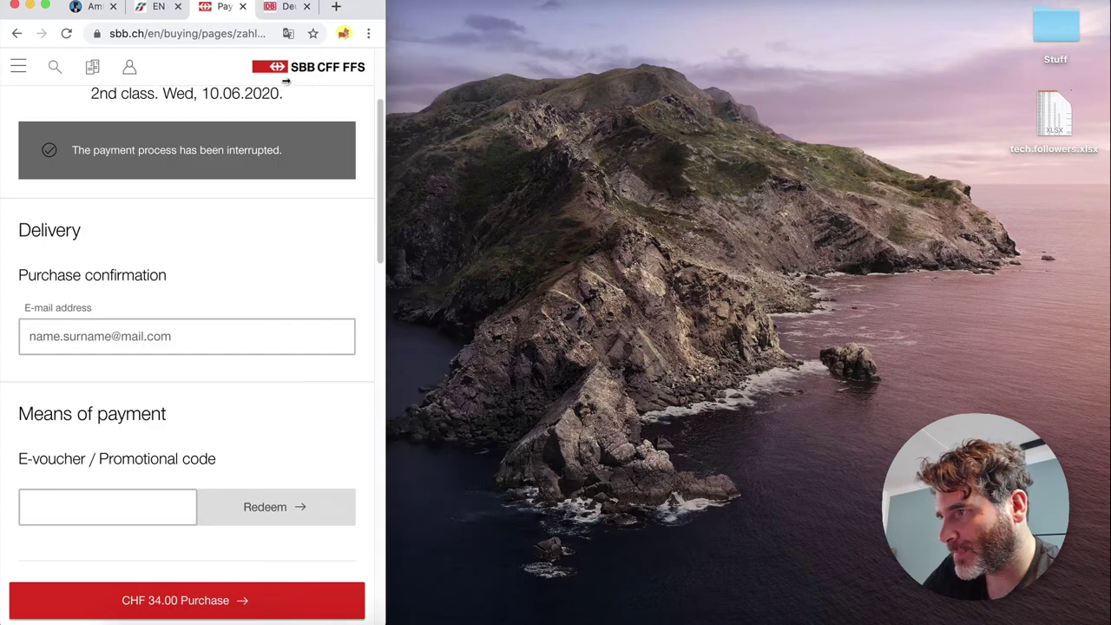
drag(370, 6, 803, 6)
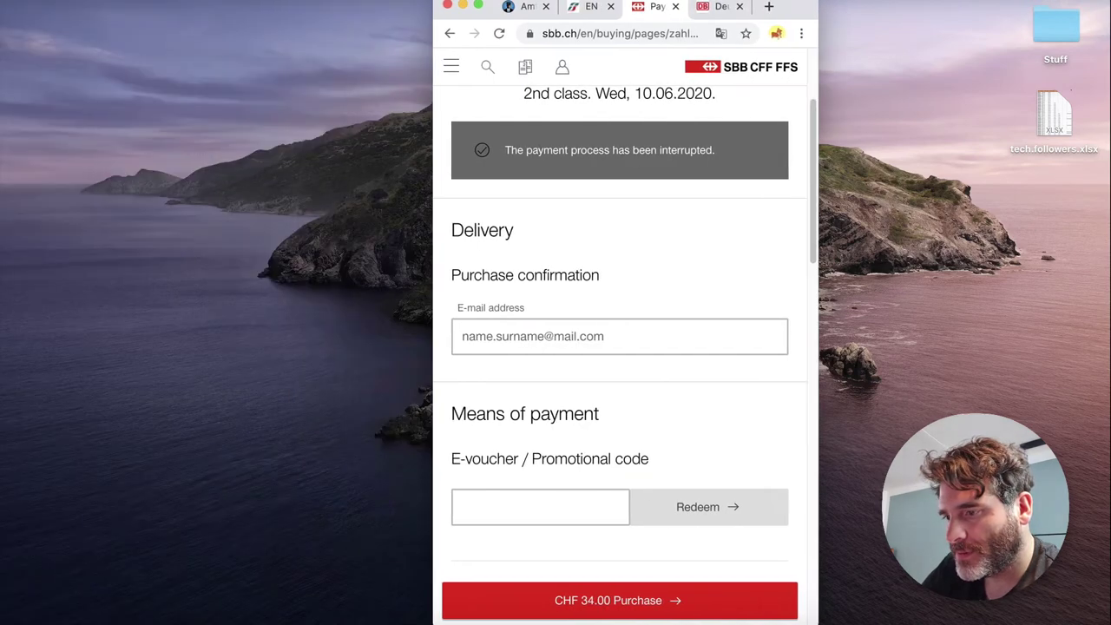
Inspect the booking progress bar in the narrow layout through to Confirmation and back to Connection.
scroll(662, 360, up, 4)
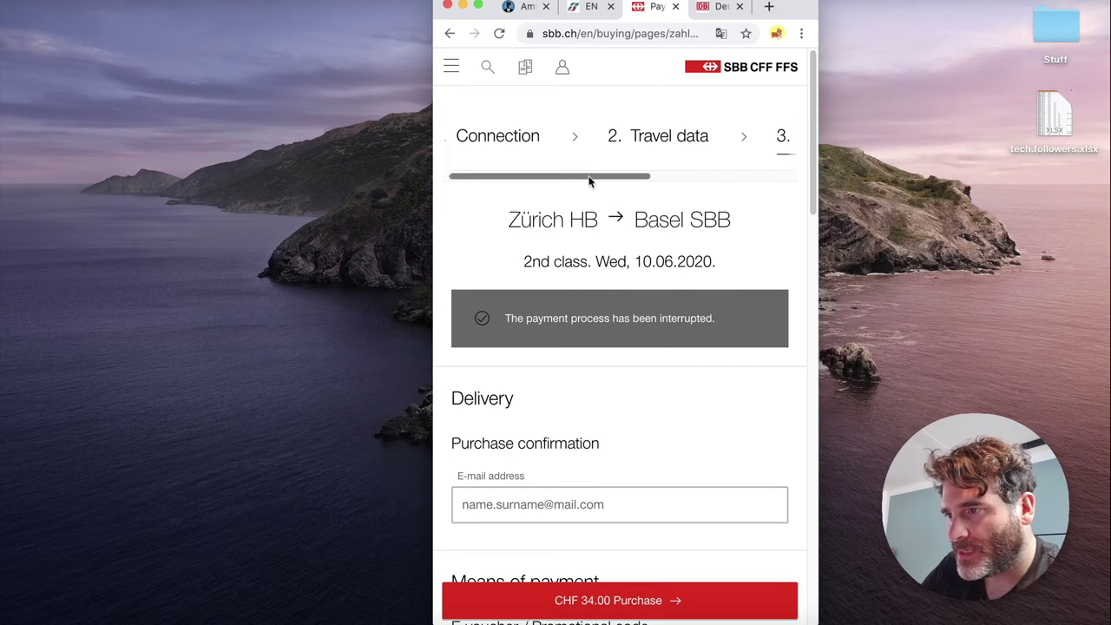
drag(589, 180, 787, 113)
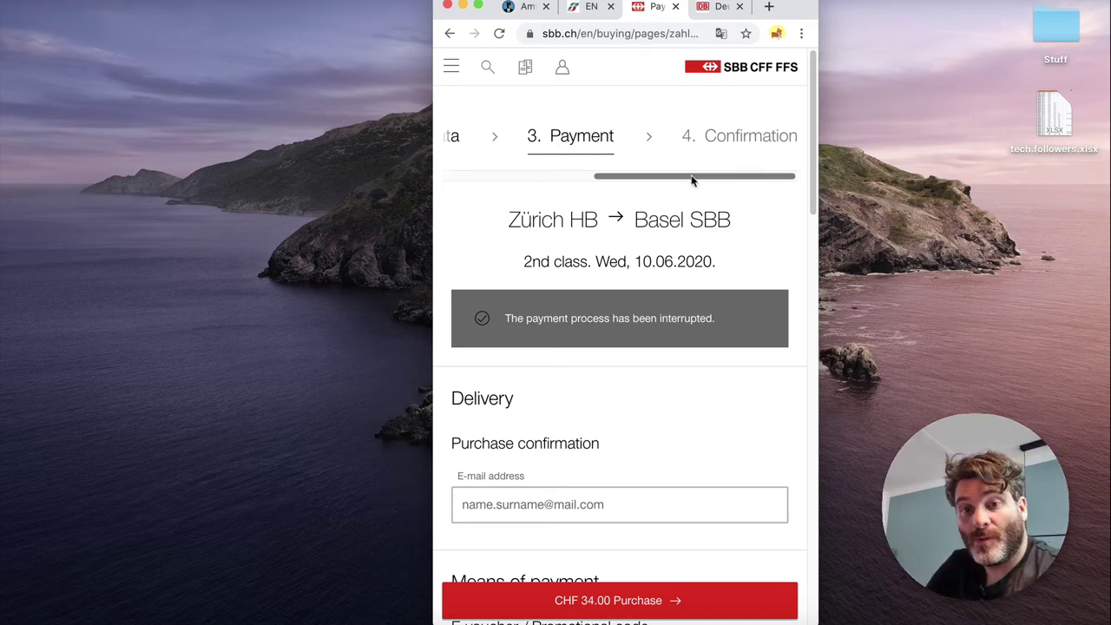
drag(692, 176, 716, 166)
scroll(680, 167, down, 1)
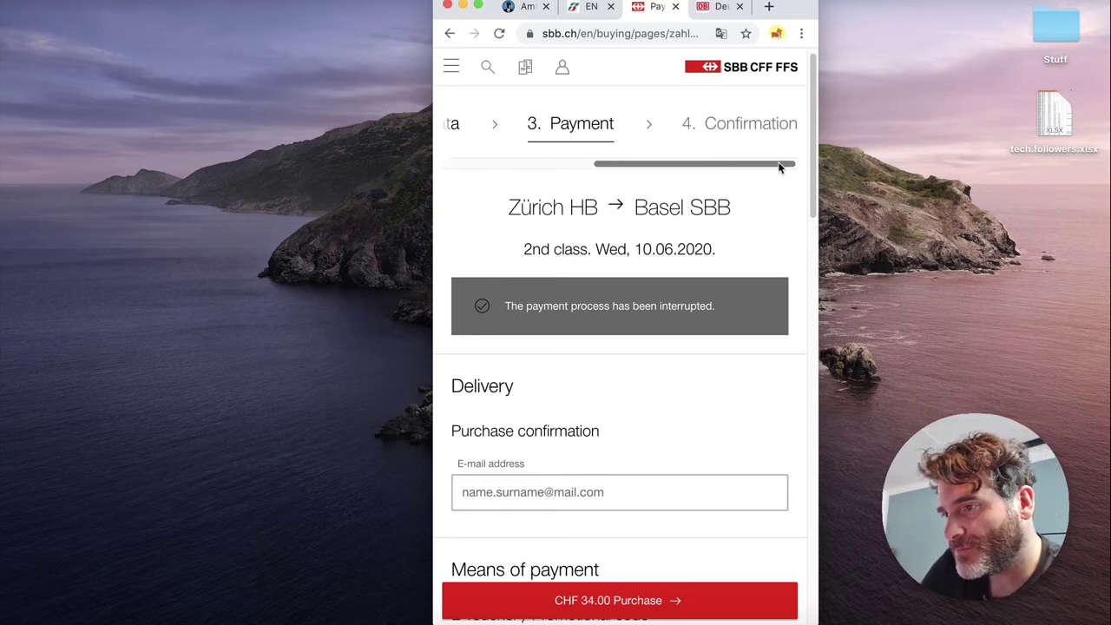
drag(764, 168, 567, 154)
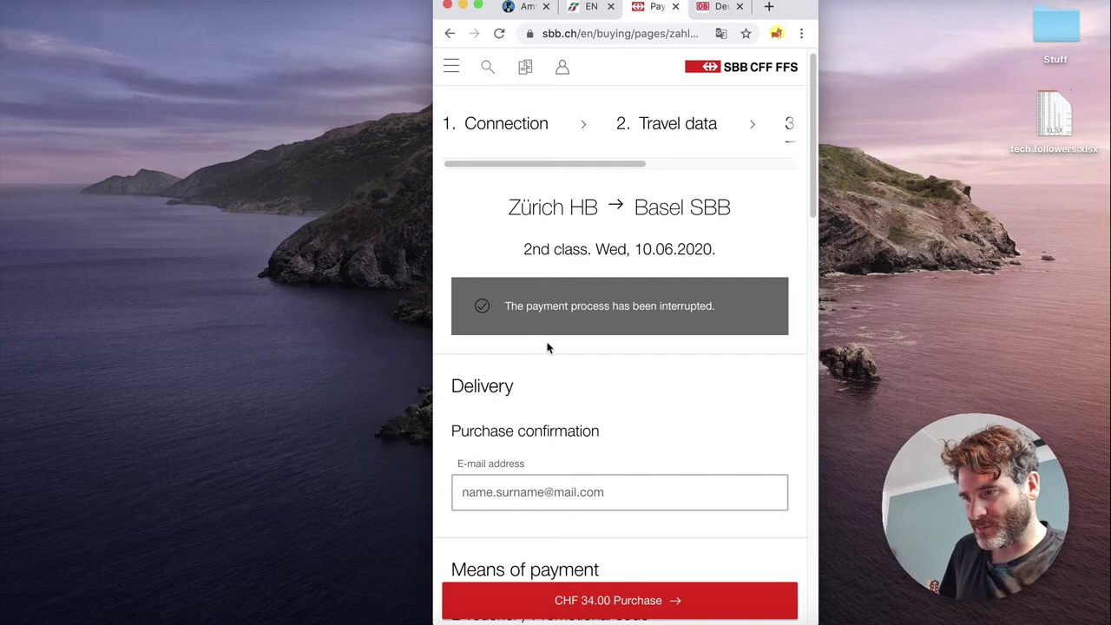
Review the narrow payment page from the e-voucher field to the General Terms and Conditions and return to its beginning.
scroll(547, 347, down, 5)
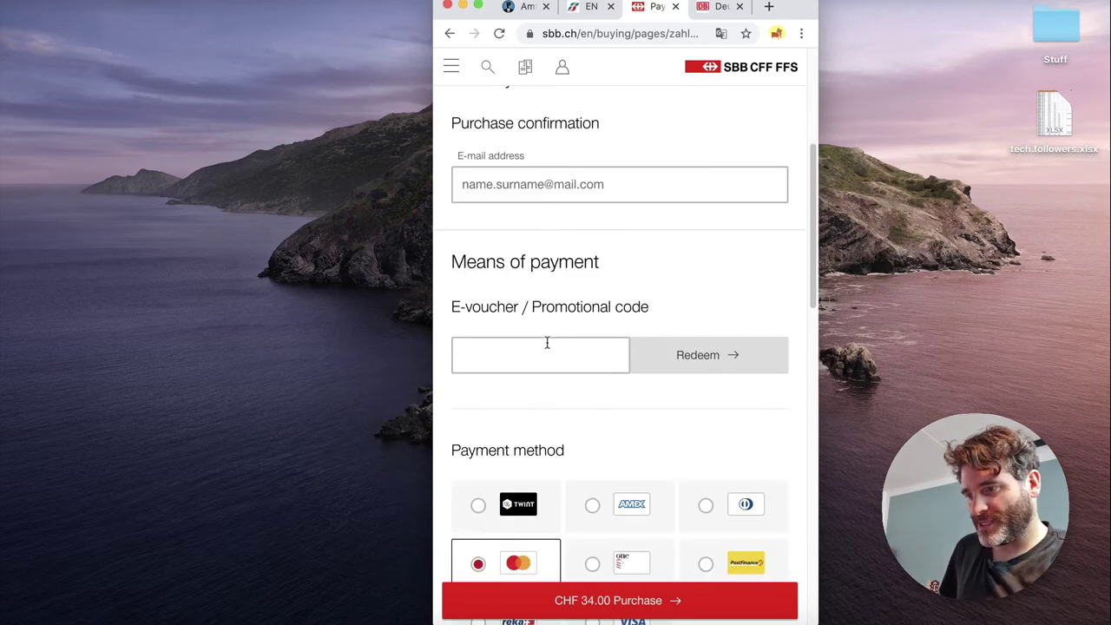
scroll(546, 347, down, 5)
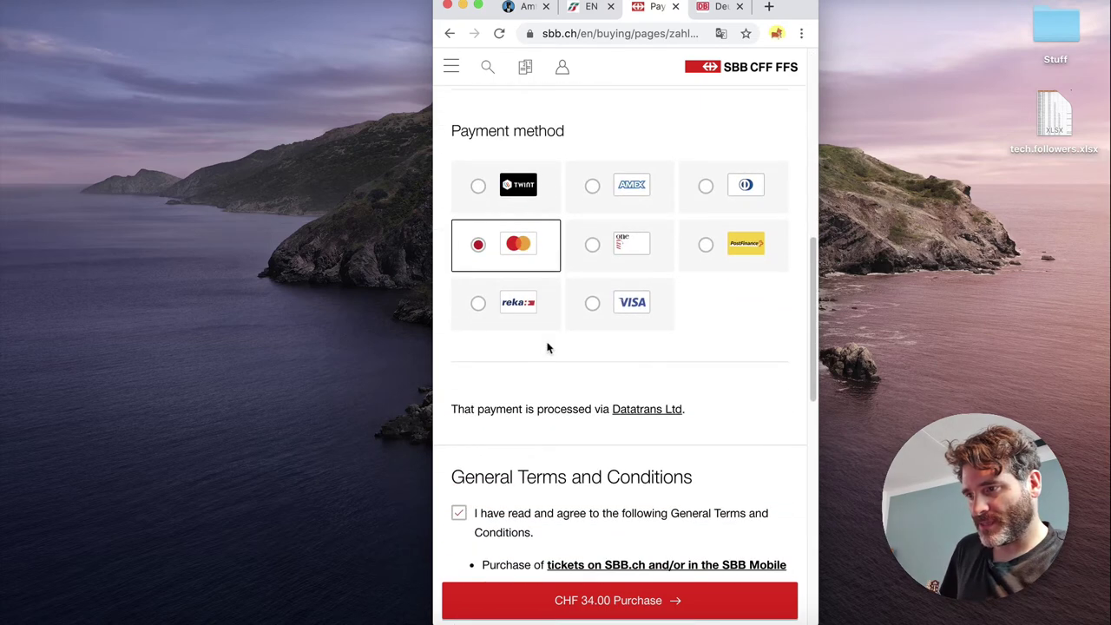
scroll(608, 340, down, 3)
scroll(634, 335, up, 10)
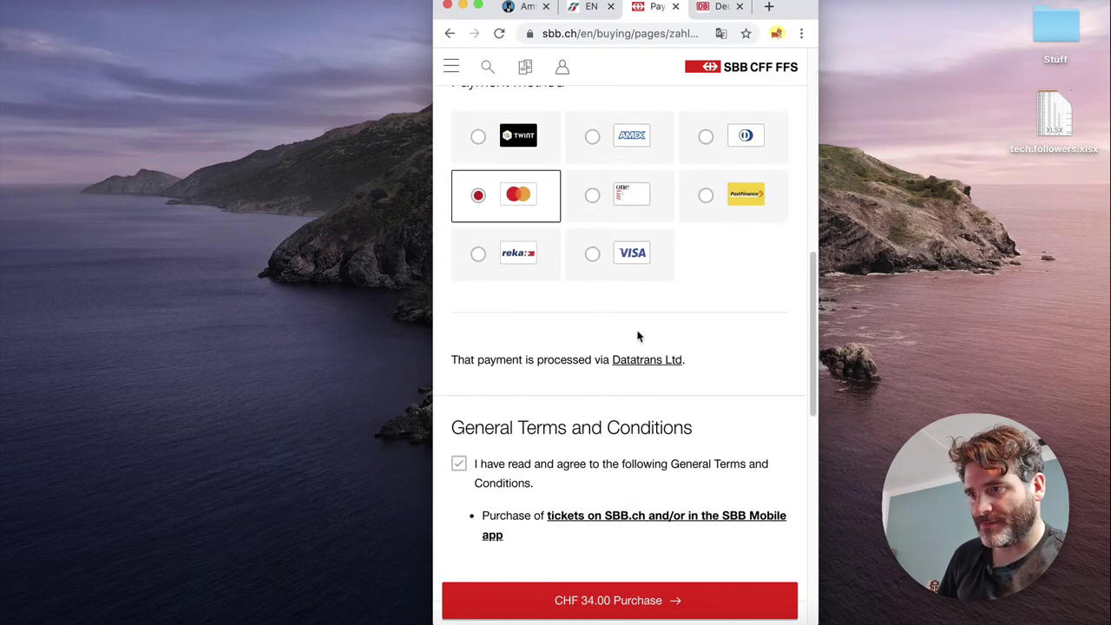
scroll(637, 336, up, 3)
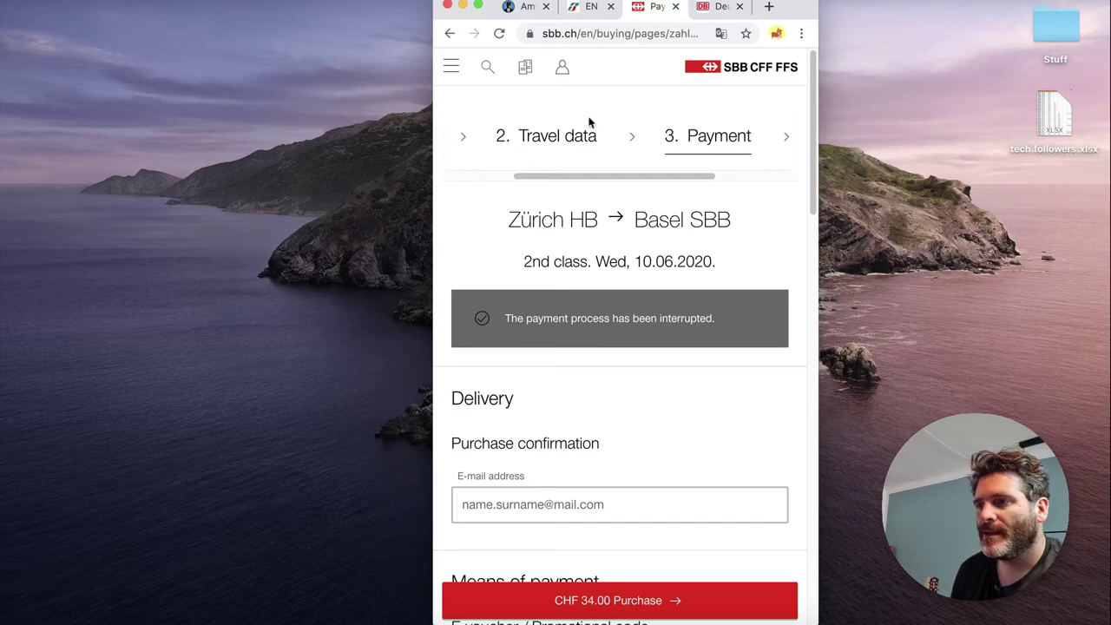
Switch to the Trenitalia site, view its mobile navigation menu and close it.
click(586, 9)
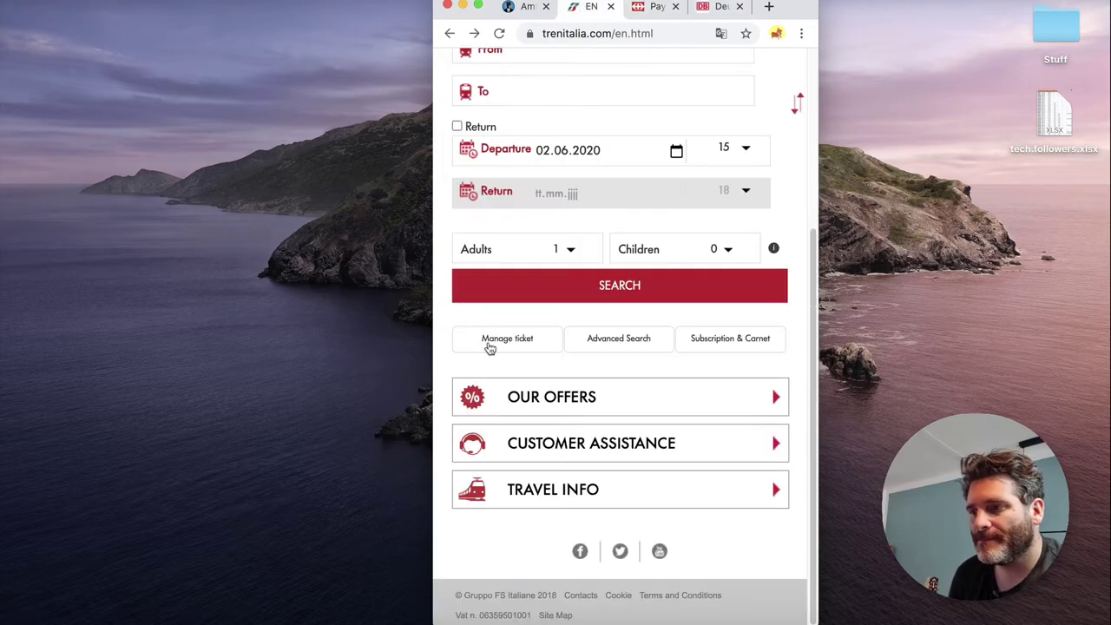
scroll(491, 347, up, 5)
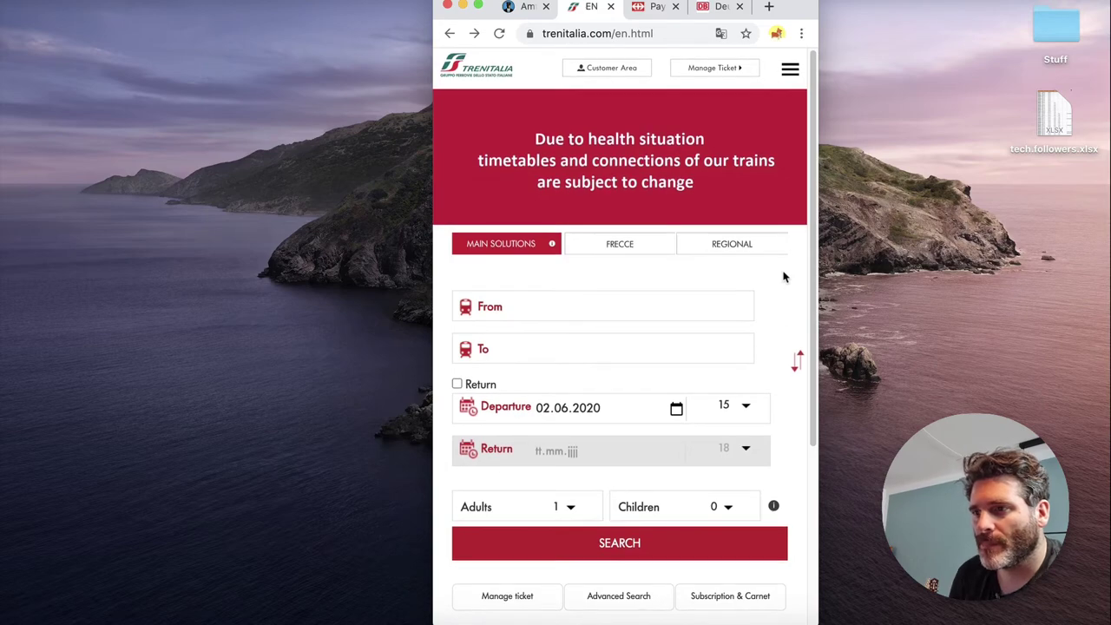
click(789, 69)
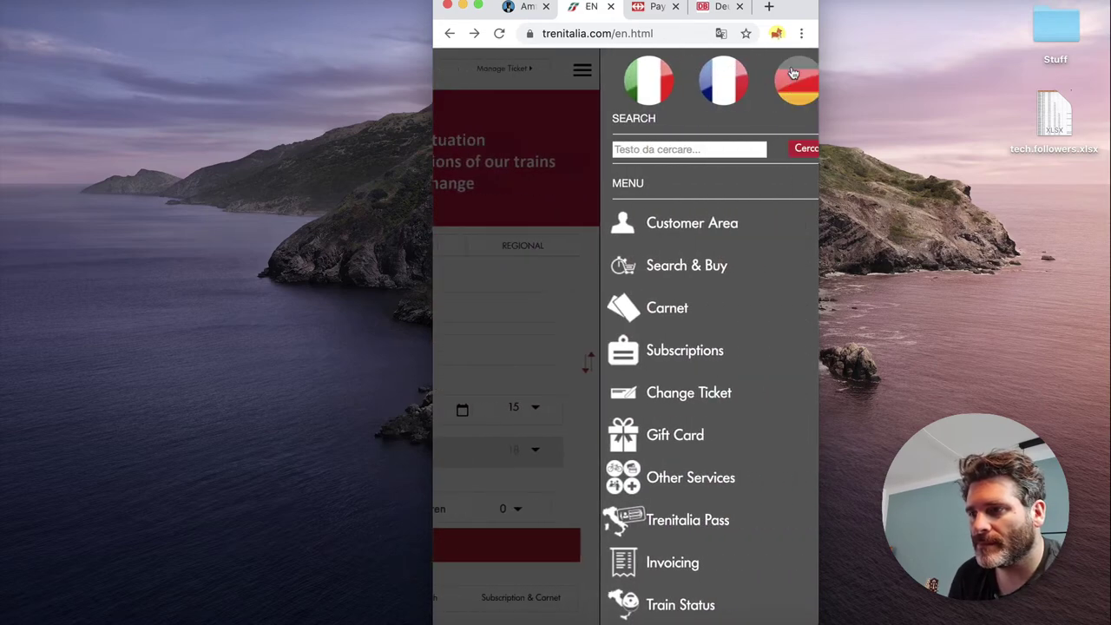
click(551, 74)
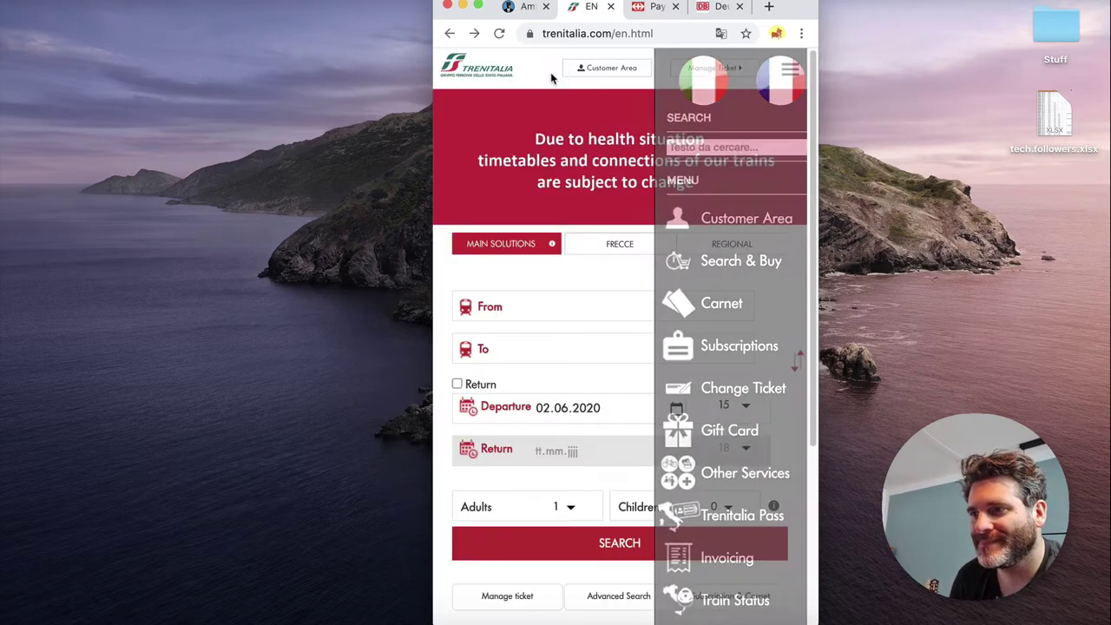
Return to the SBB payment page, view its mobile navigation menu and close it.
click(660, 9)
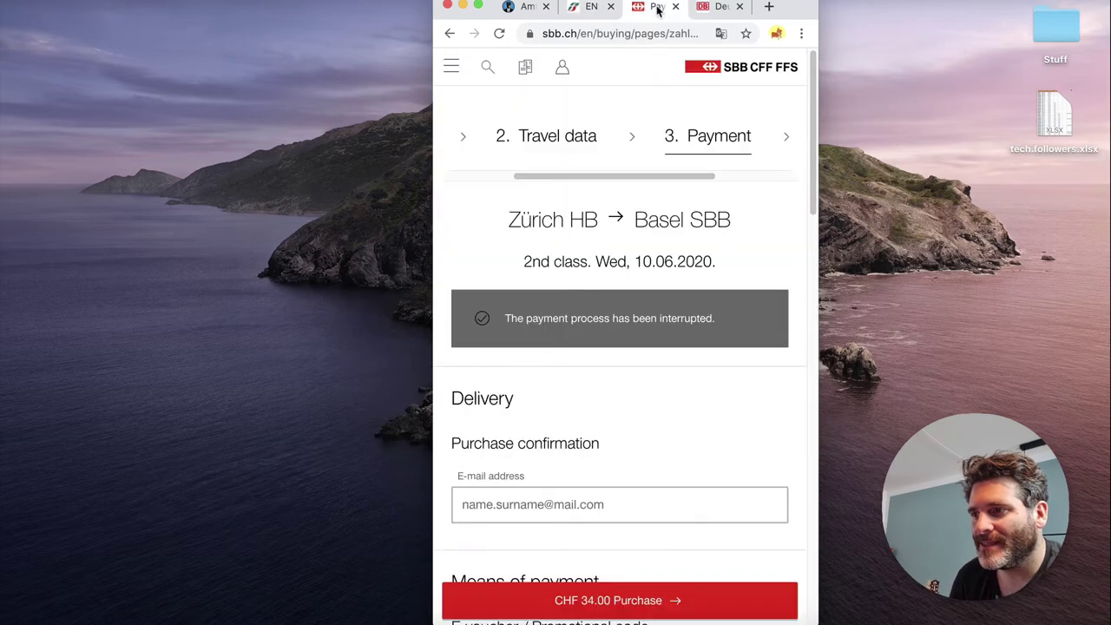
click(452, 70)
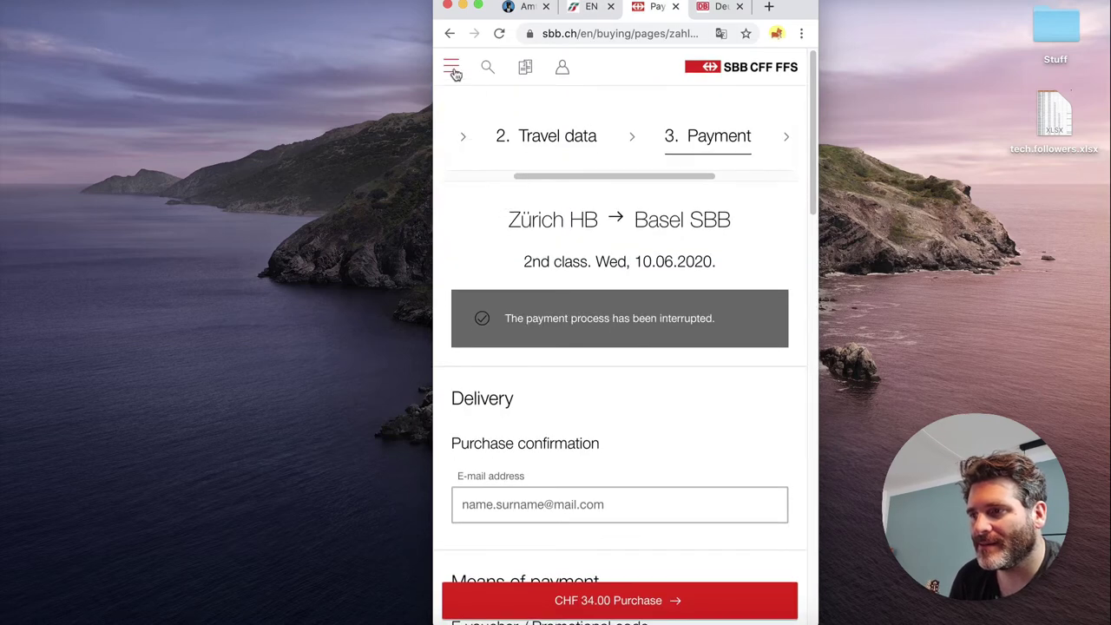
click(452, 69)
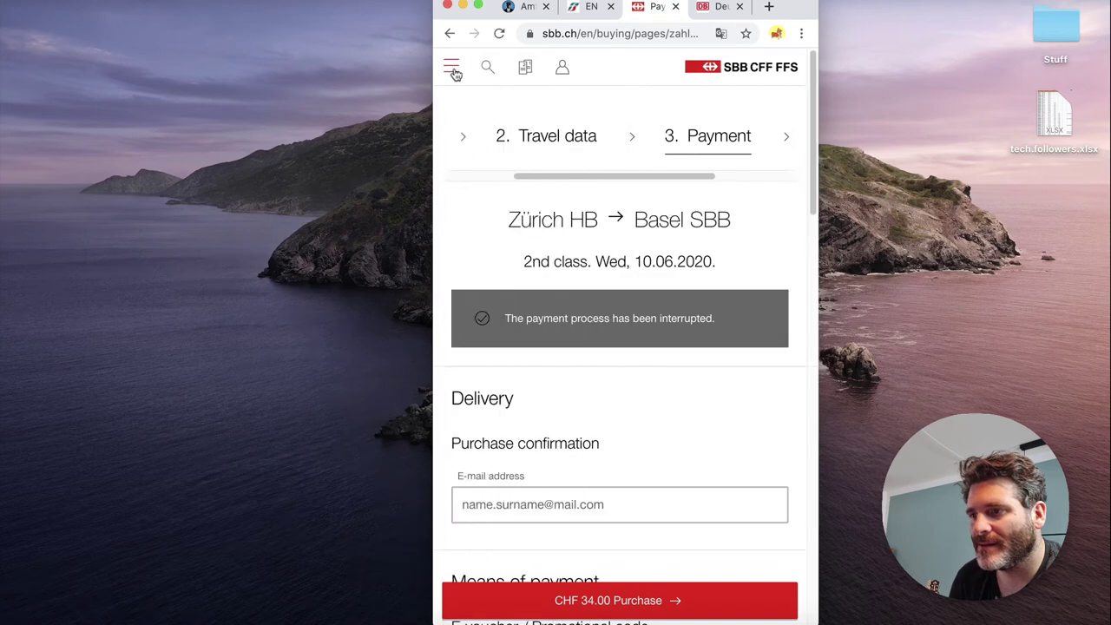
click(452, 69)
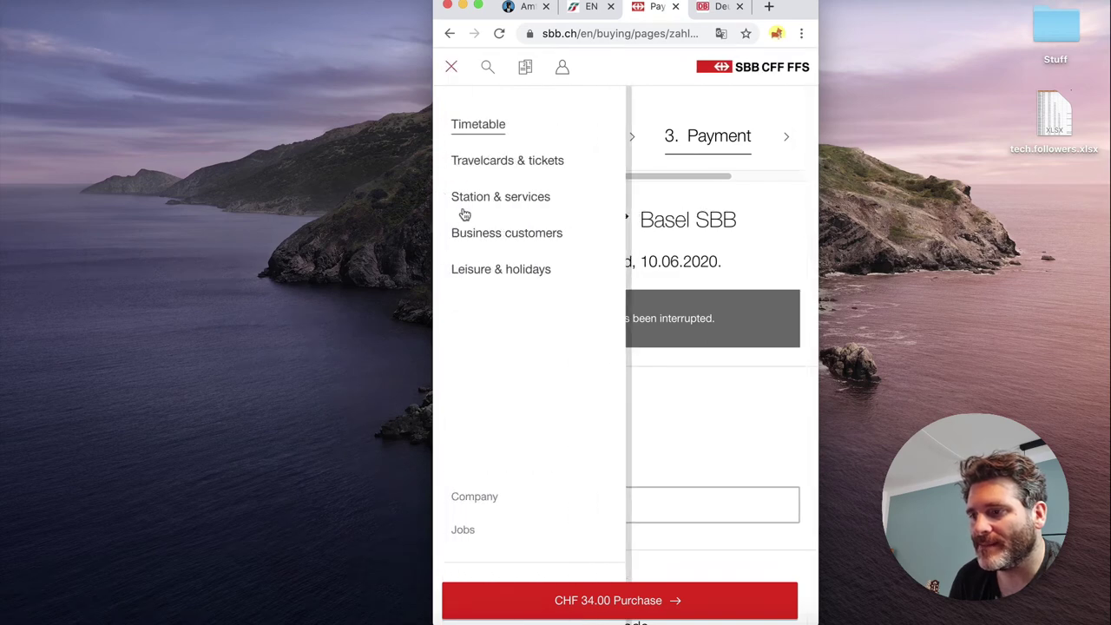
click(451, 70)
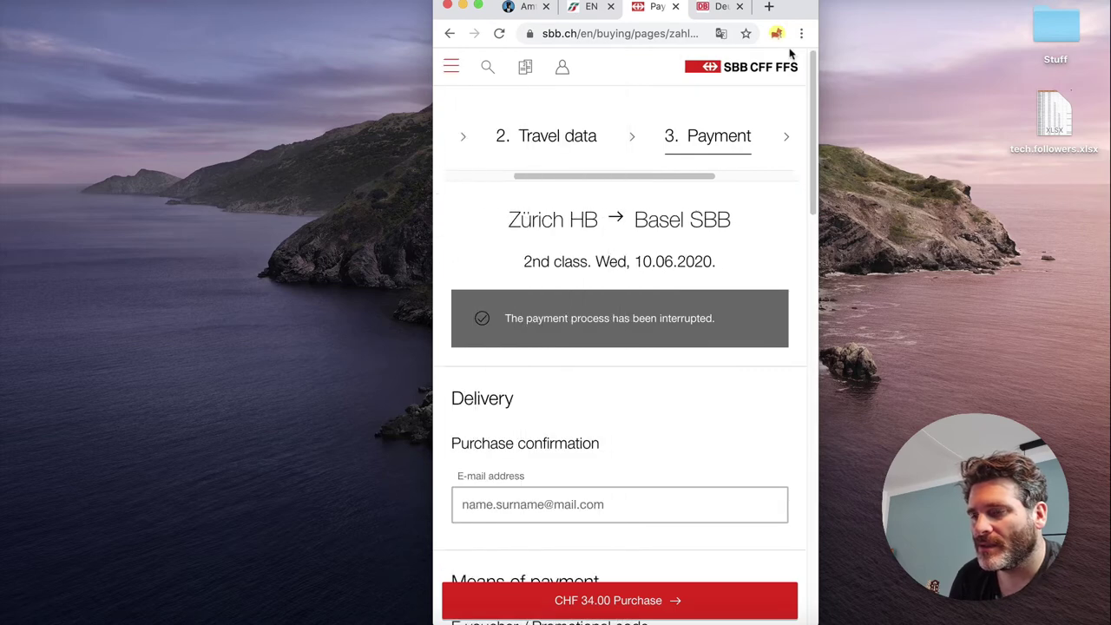
Go to the SBB home page and set Zürich HB as the departure station.
click(744, 69)
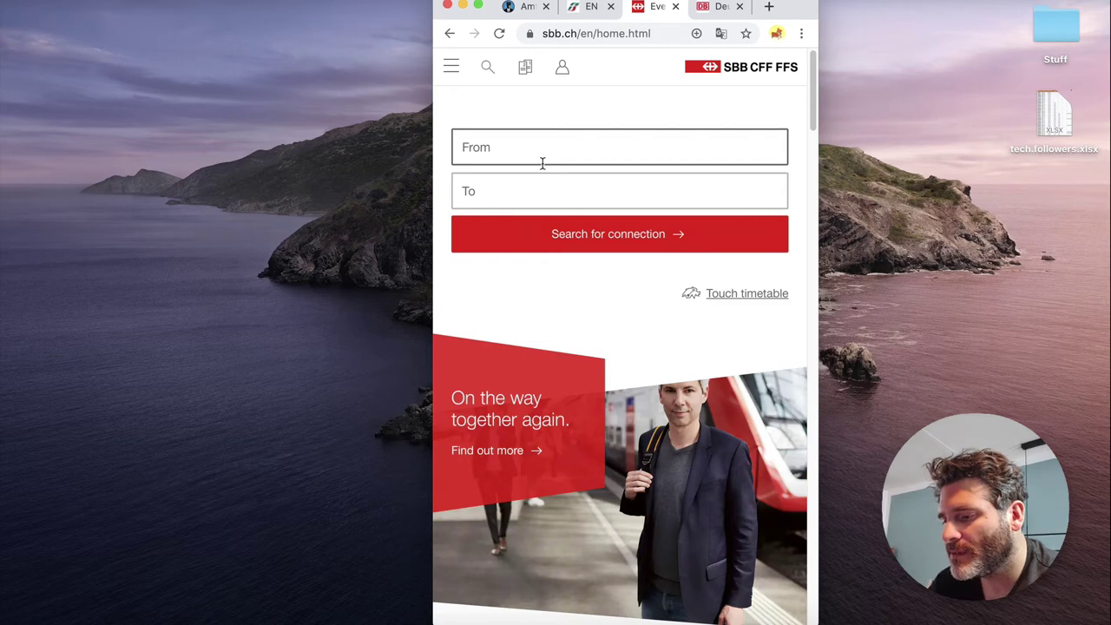
text(zurich)
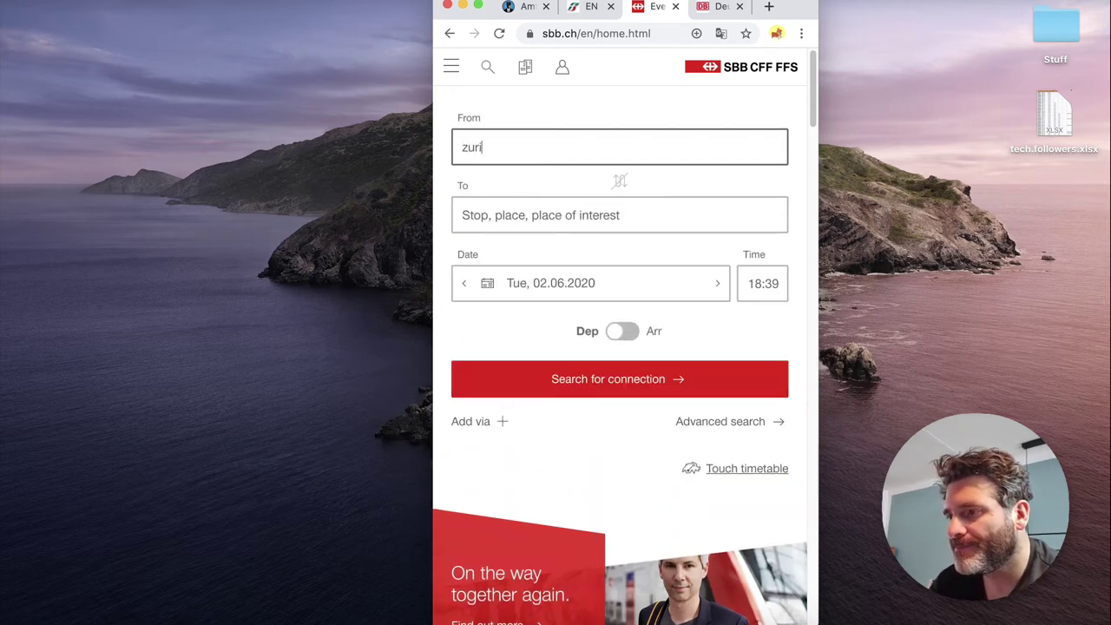
click(534, 186)
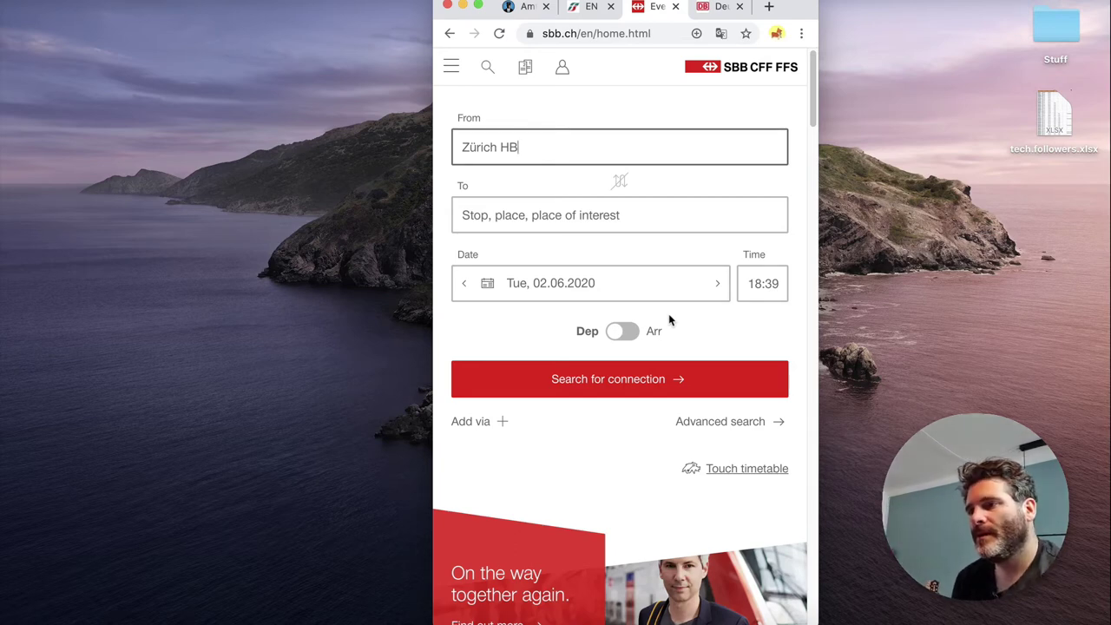
View the mobile navigation menu of the SBB home page and close it.
click(448, 65)
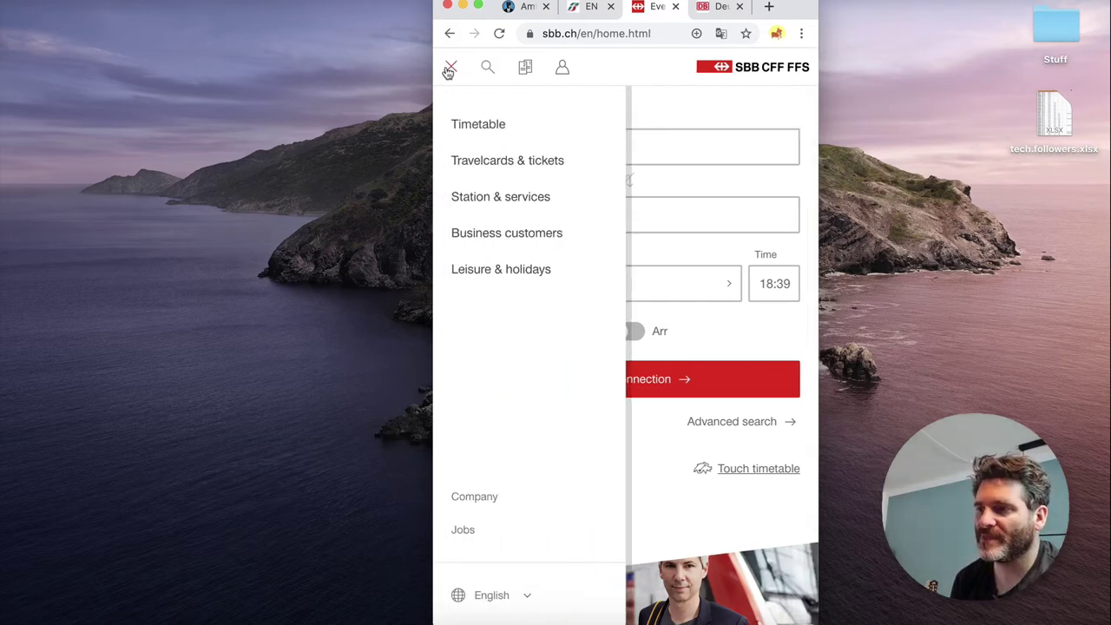
click(448, 69)
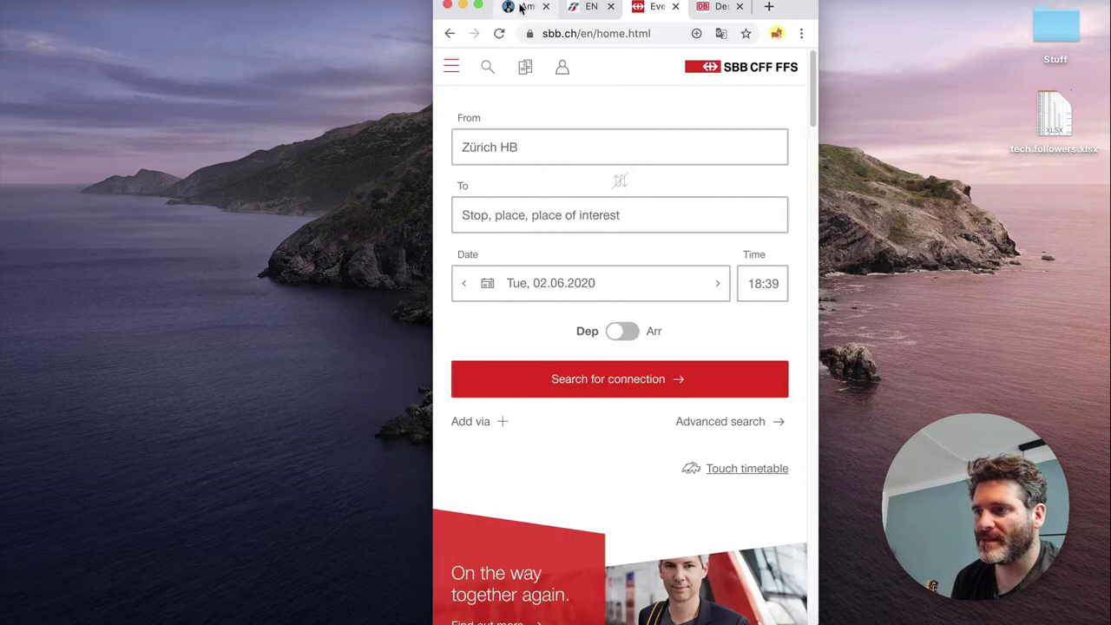
Switch to the Amtrak payment page and review it from the card offer to the terms and conditions.
click(521, 7)
scroll(521, 234, up, 5)
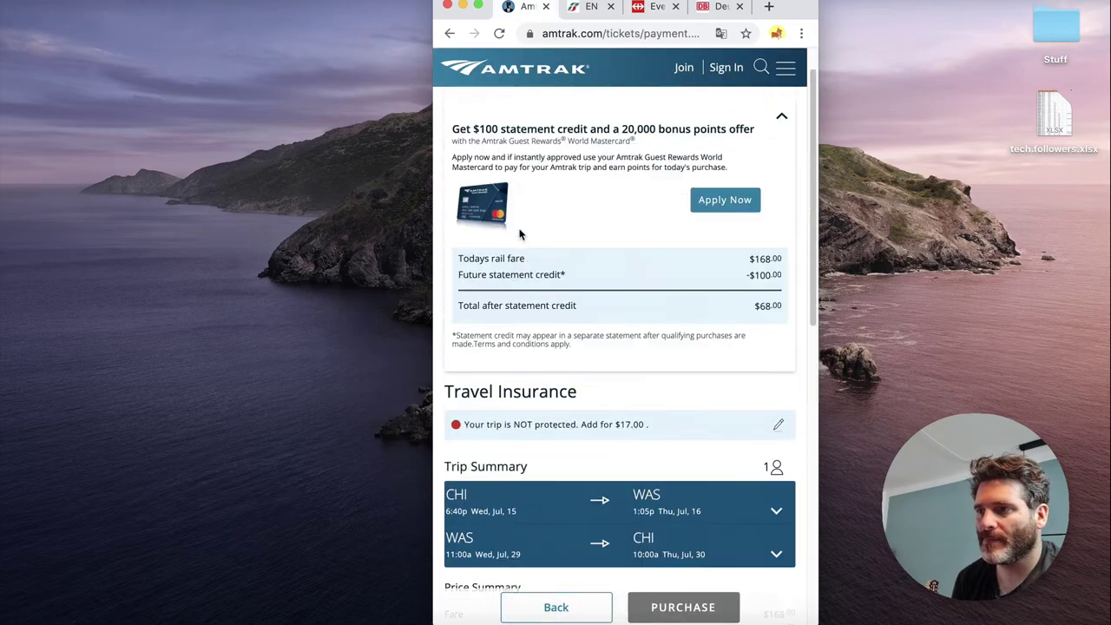
scroll(518, 233, down, 10)
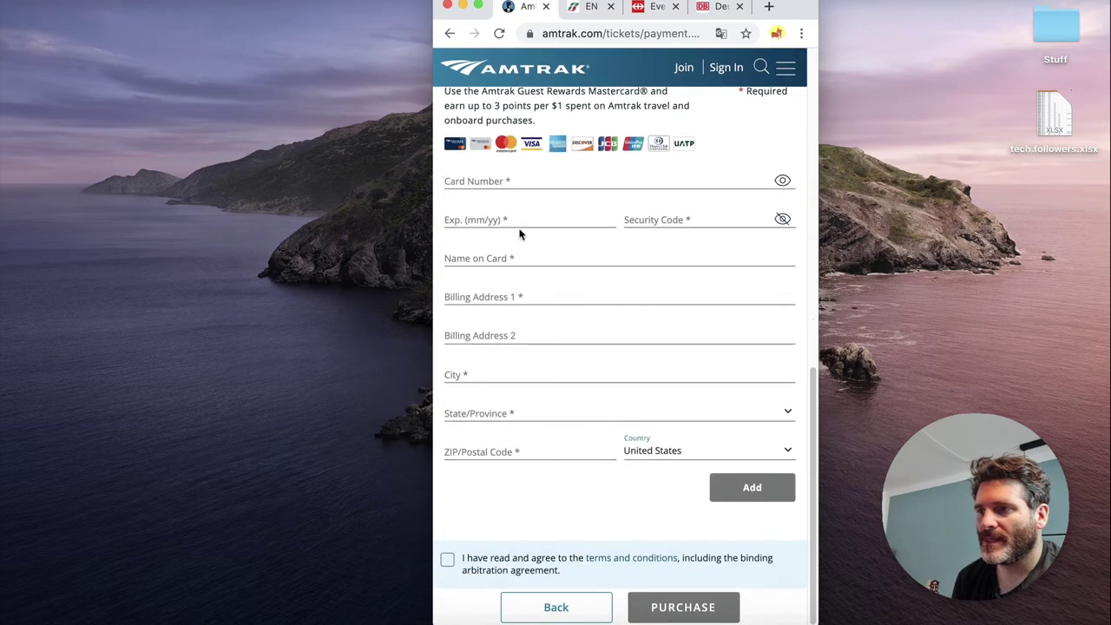
scroll(519, 232, up, 10)
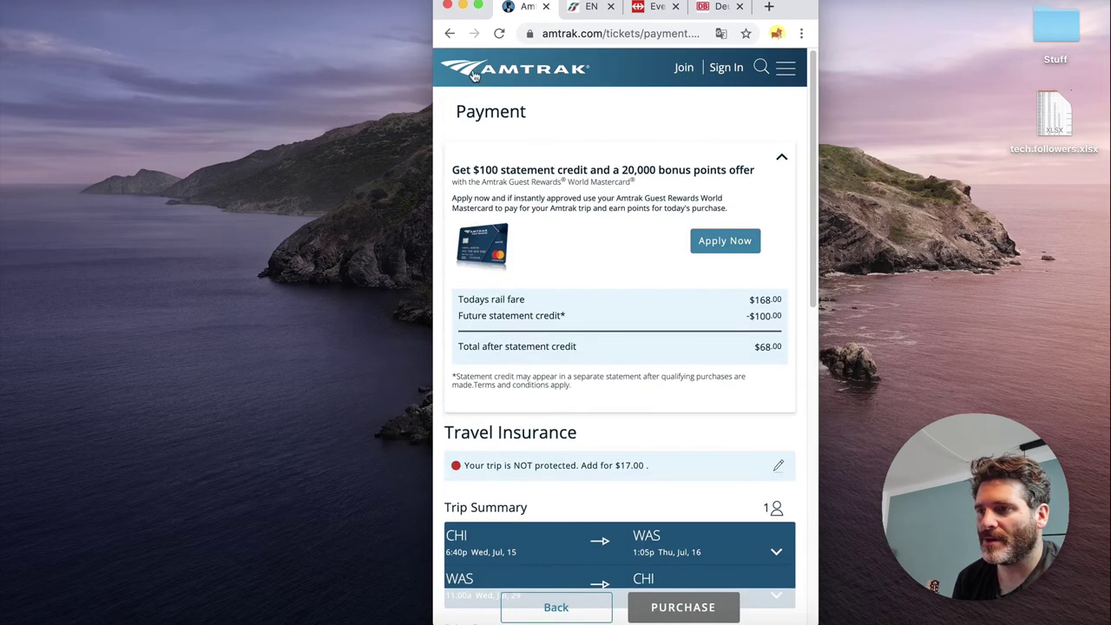
Go to the Amtrak home page and compare its narrow layout of promotional content with the SBB home page.
click(469, 74)
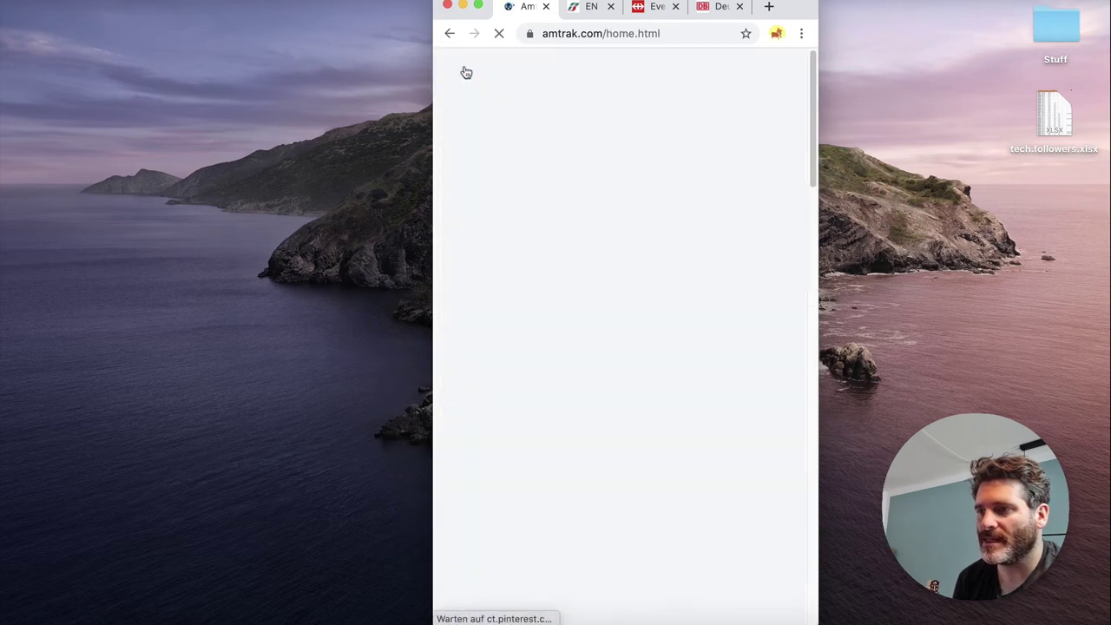
scroll(597, 172, down, 10)
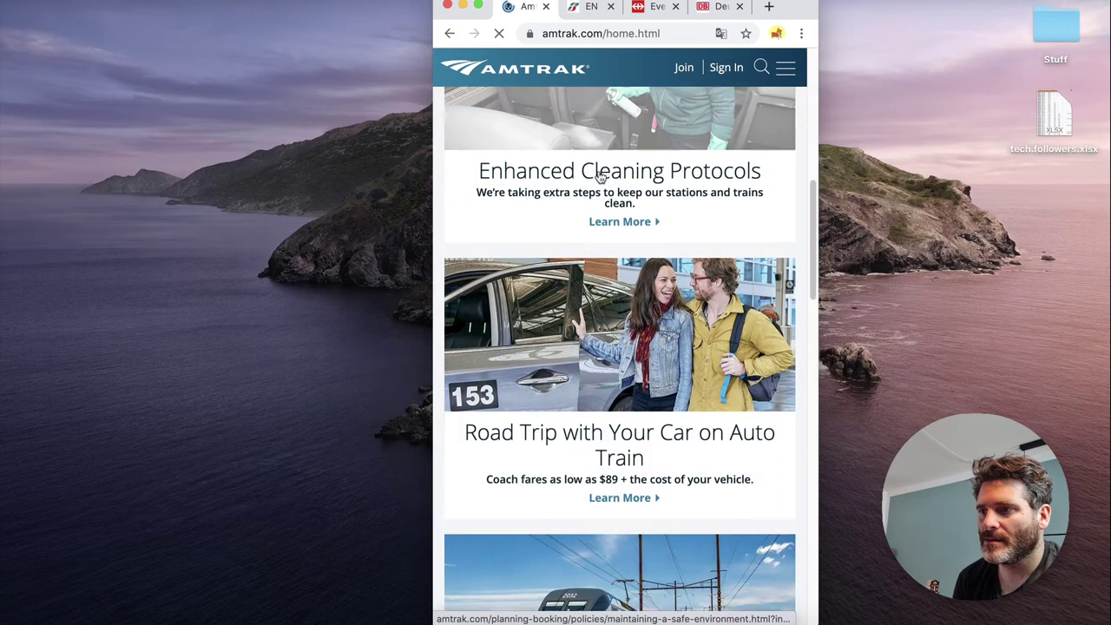
key(super+3)
scroll(606, 187, down, 5)
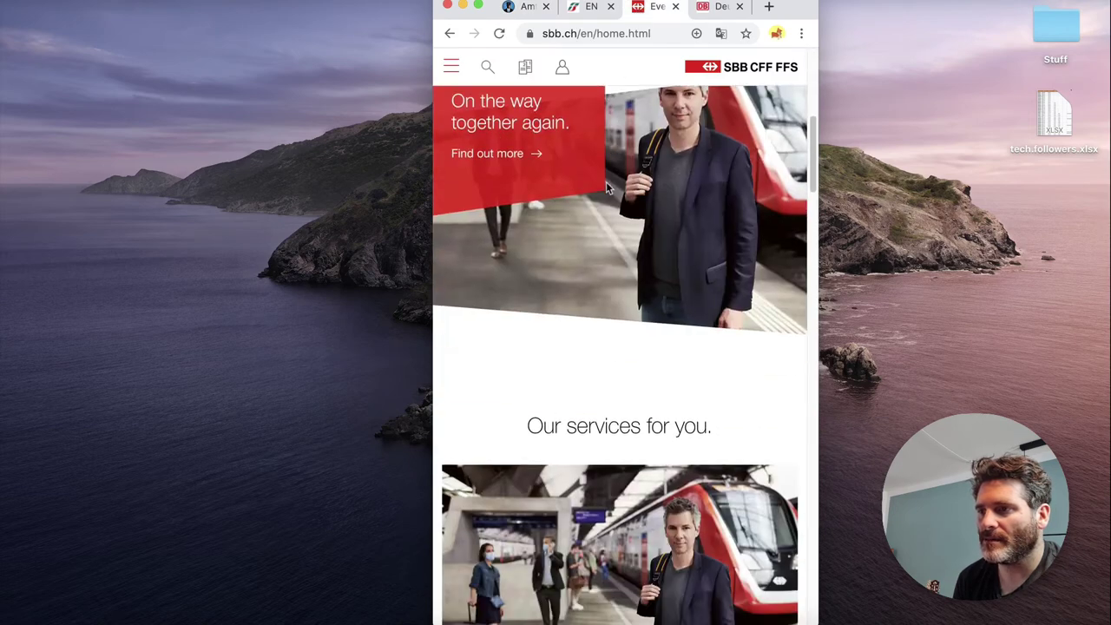
scroll(606, 187, down, 3)
Return to the Amtrak home page and examine the narrow layout of its banner and trip booking form.
key(super+1)
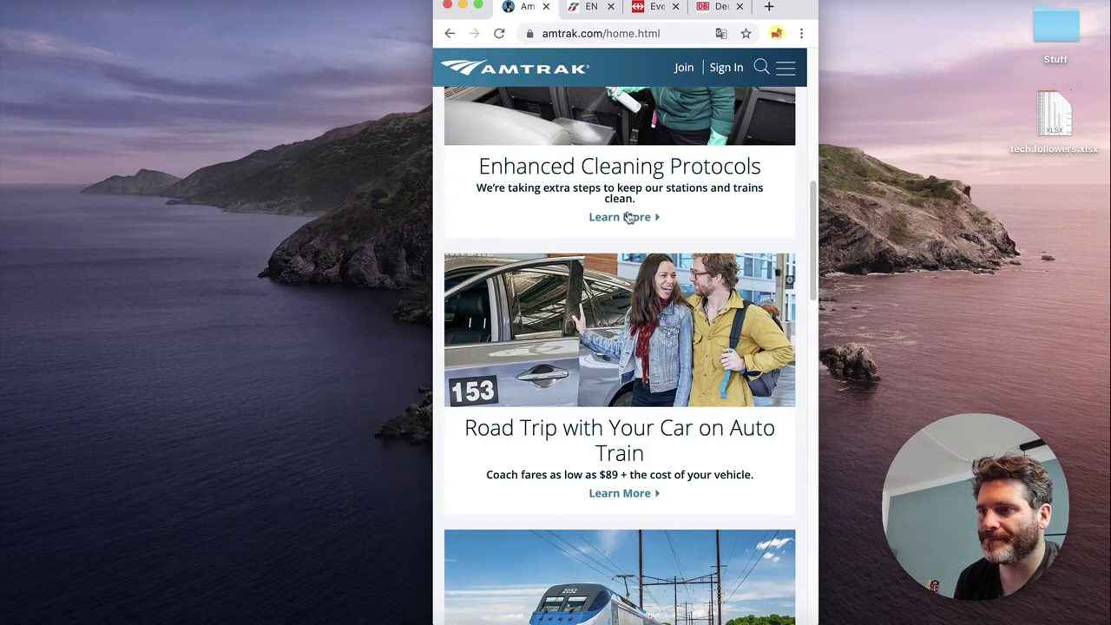
scroll(640, 243, up, 10)
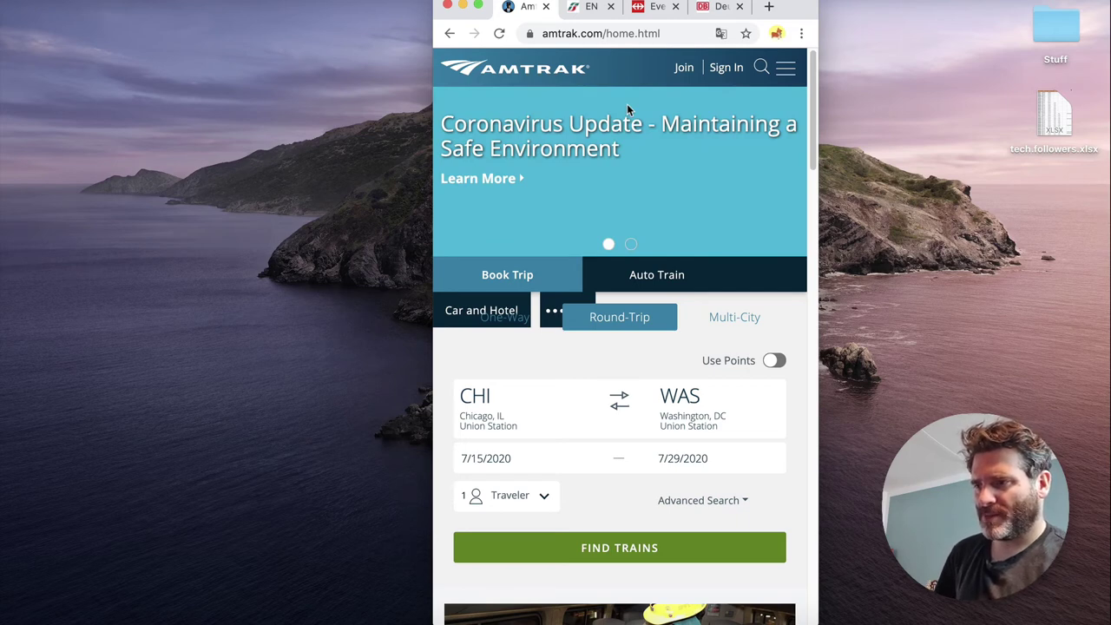
scroll(627, 104, down, 5)
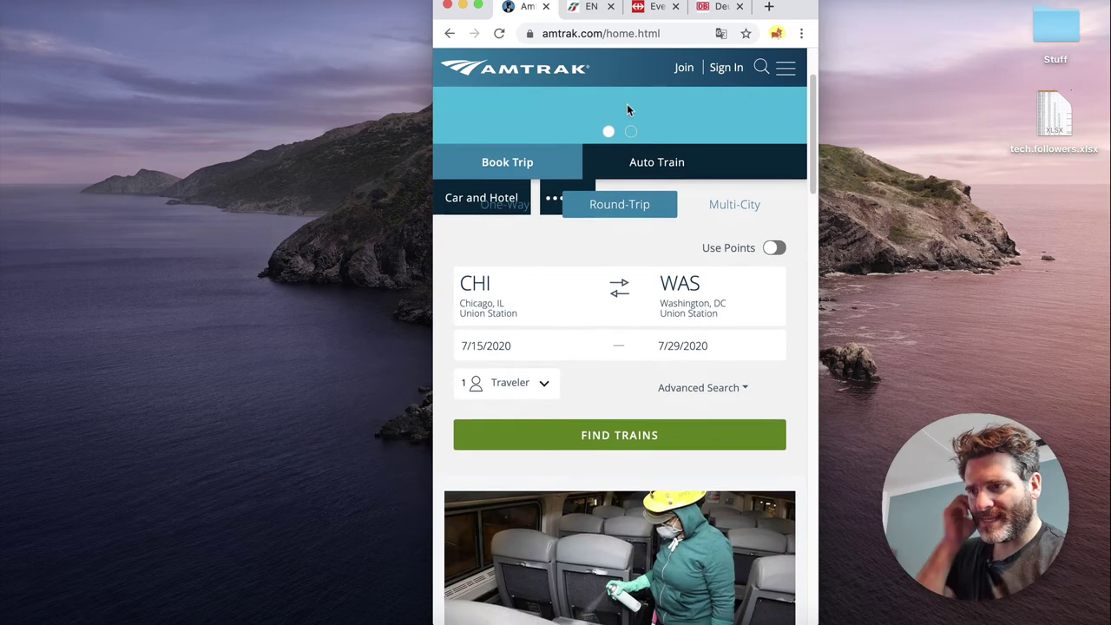
scroll(626, 104, up, 4)
scroll(626, 103, up, 1)
scroll(627, 104, down, 4)
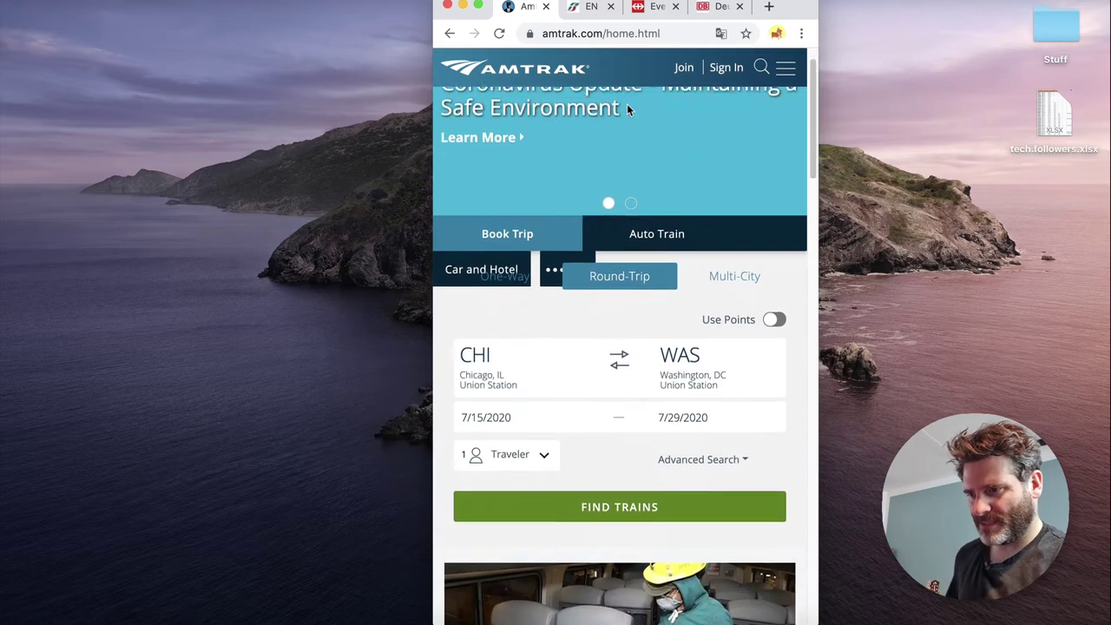
Switch to the SBB home page and review its narrow layout from the information teasers to the footer sections.
click(647, 10)
scroll(601, 250, down, 15)
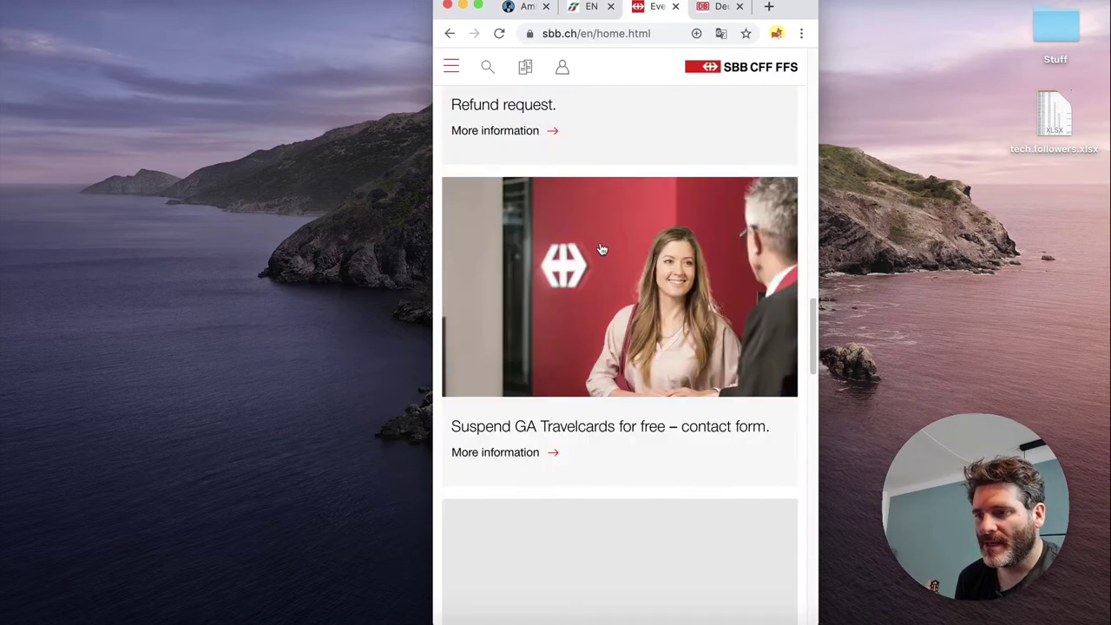
scroll(601, 250, up, 5)
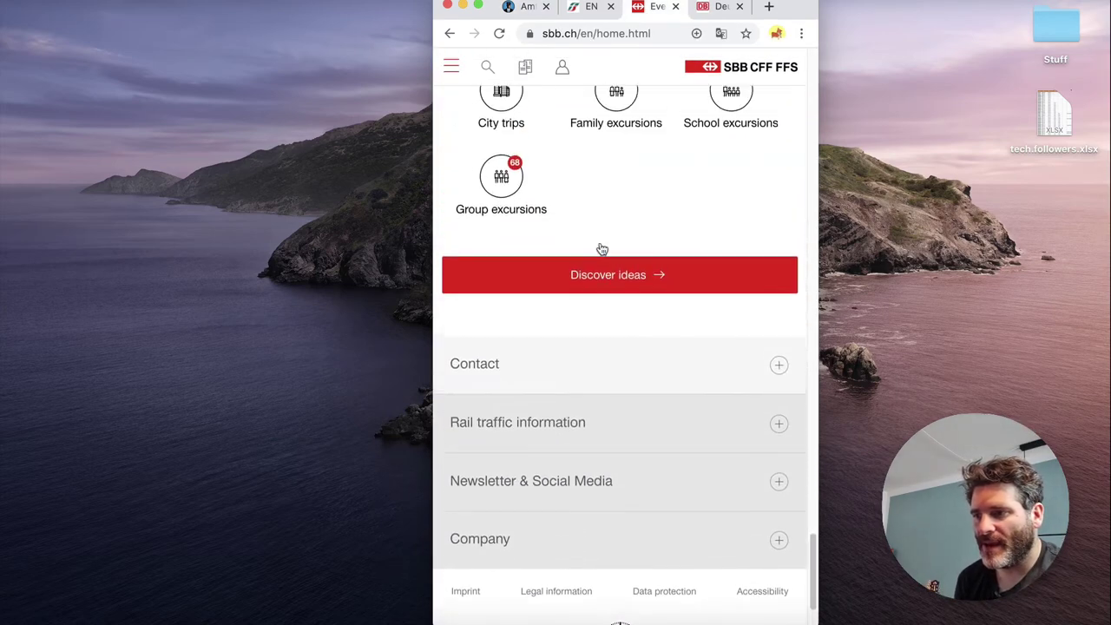
scroll(601, 250, up, 10)
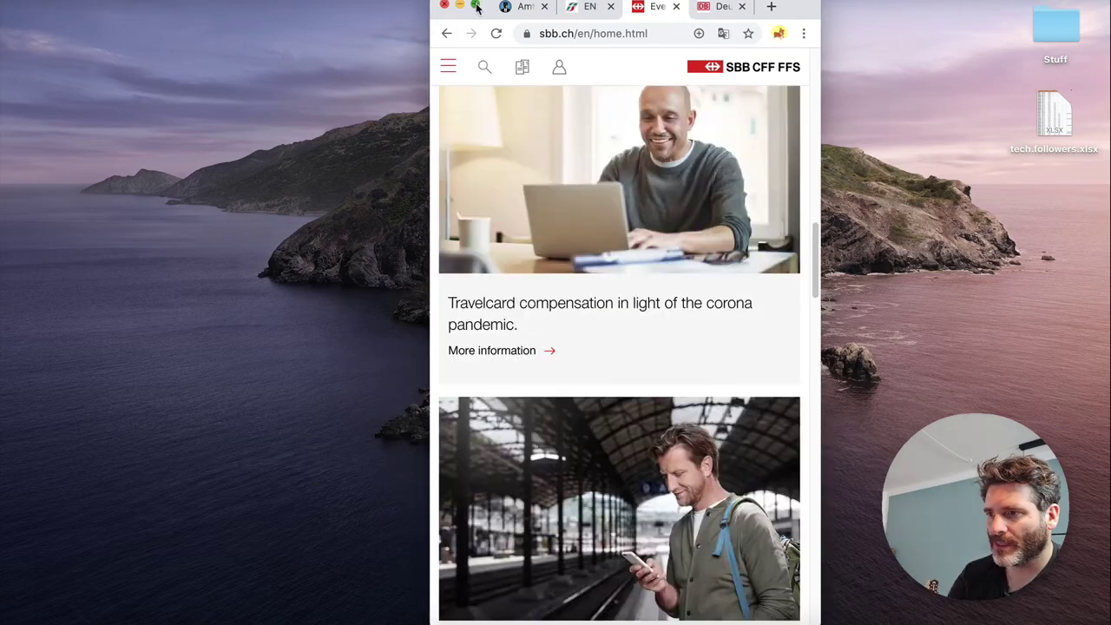
Expand the browser window to full width and view the desktop layouts of the SBB and Deutsche Bahn home pages.
click(478, 5)
scroll(306, 330, up, 10)
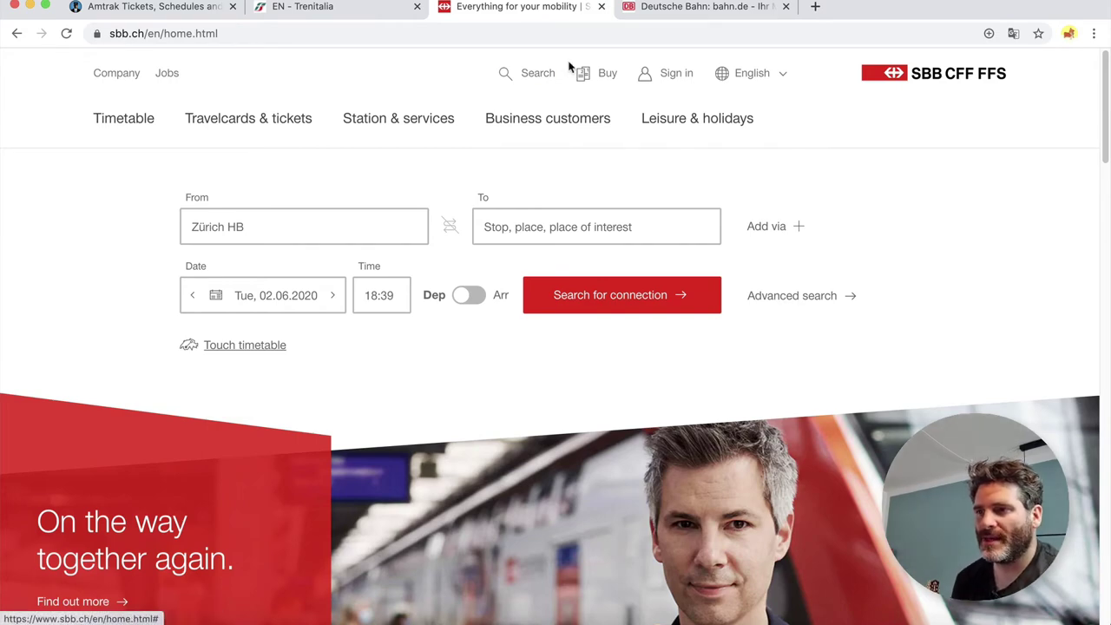
click(674, 5)
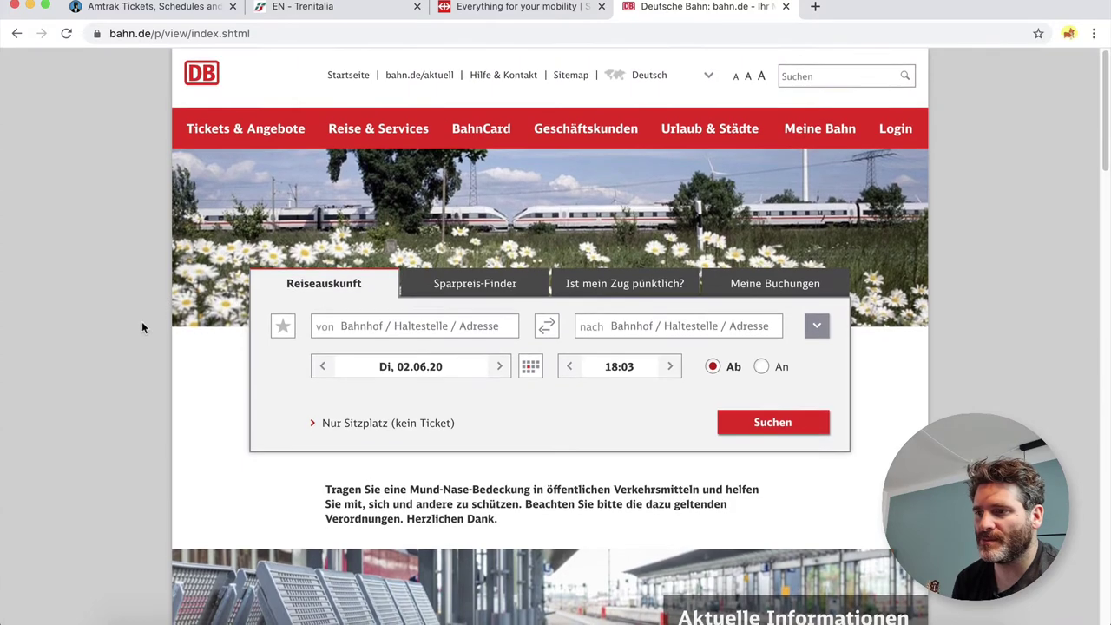
scroll(144, 323, down, 5)
scroll(143, 327, up, 5)
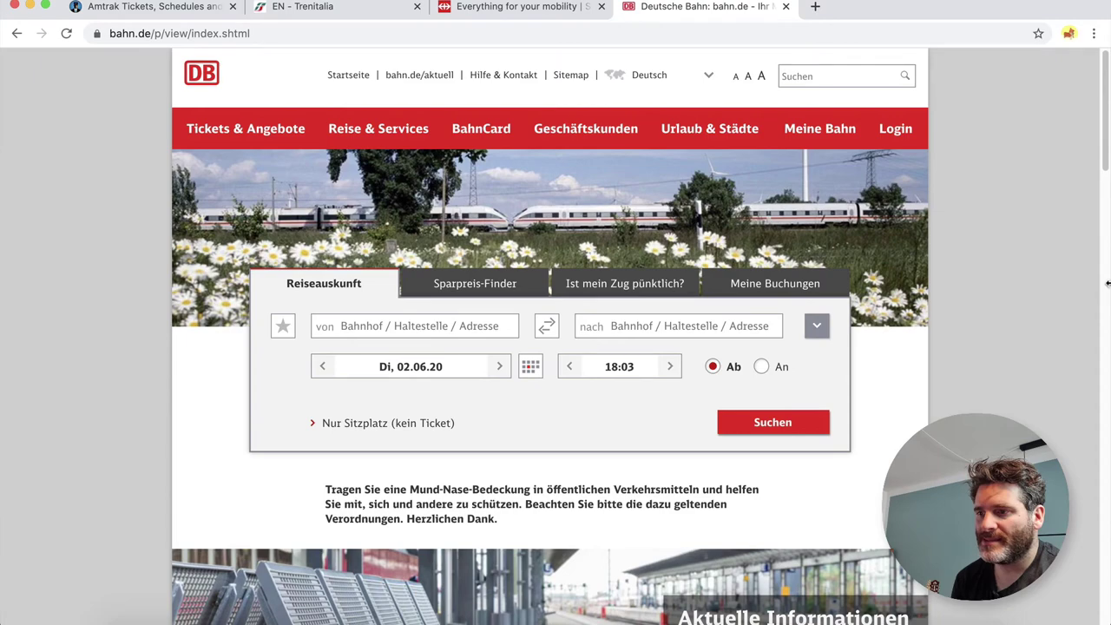
Narrow the browser window to mobile width, view the Deutsche Bahn navigation menu and close it.
drag(1107, 283, 326, 222)
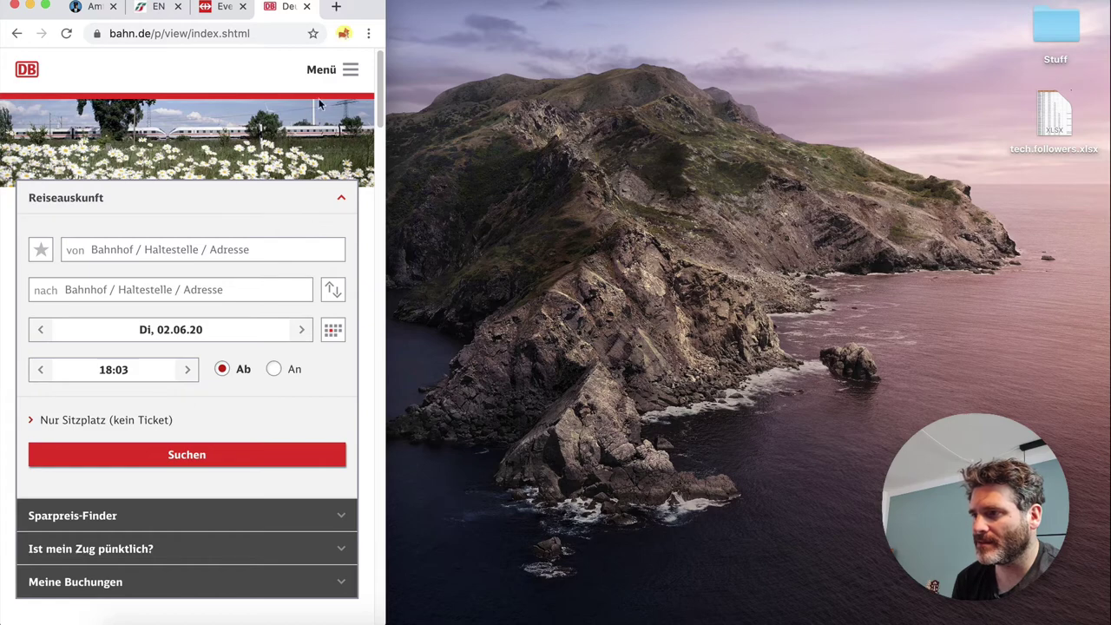
click(347, 73)
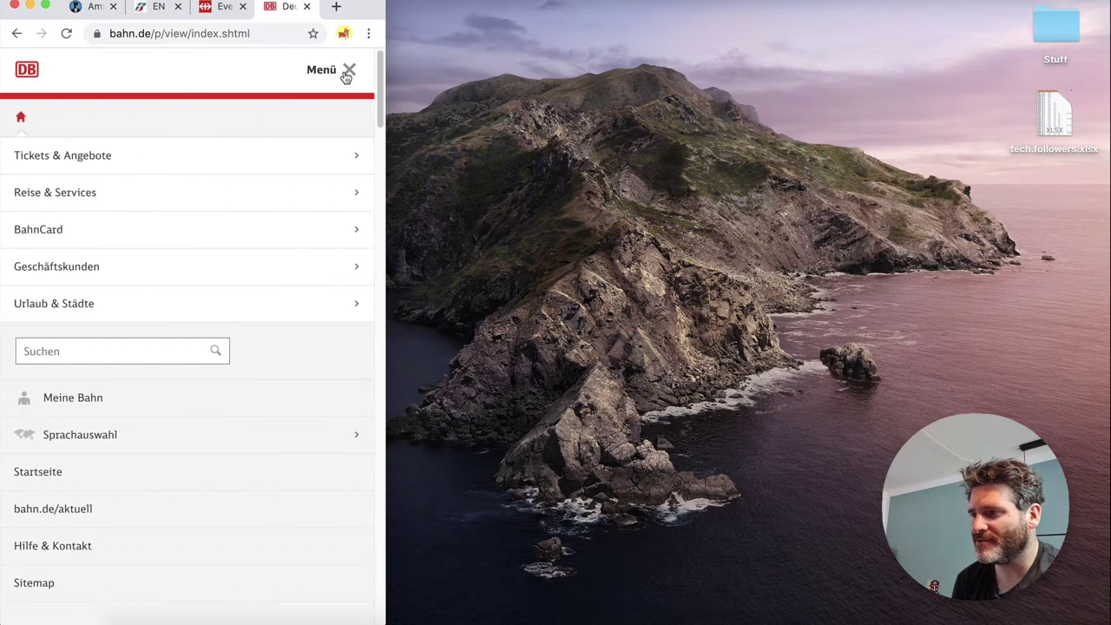
click(348, 73)
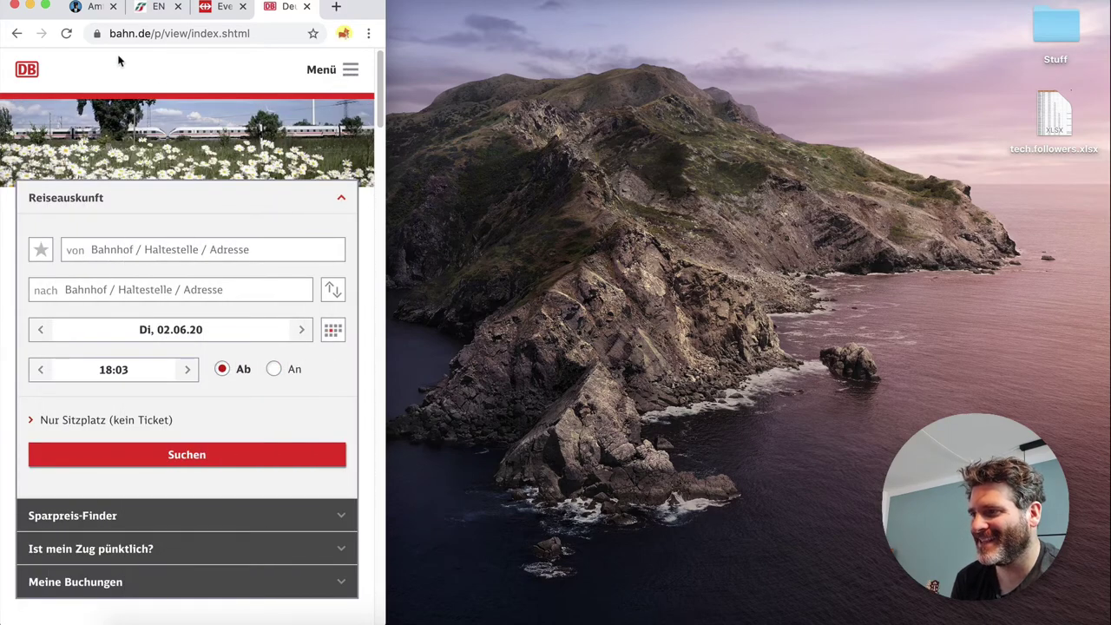
Widen the browser window again and return to the SBB site.
click(46, 6)
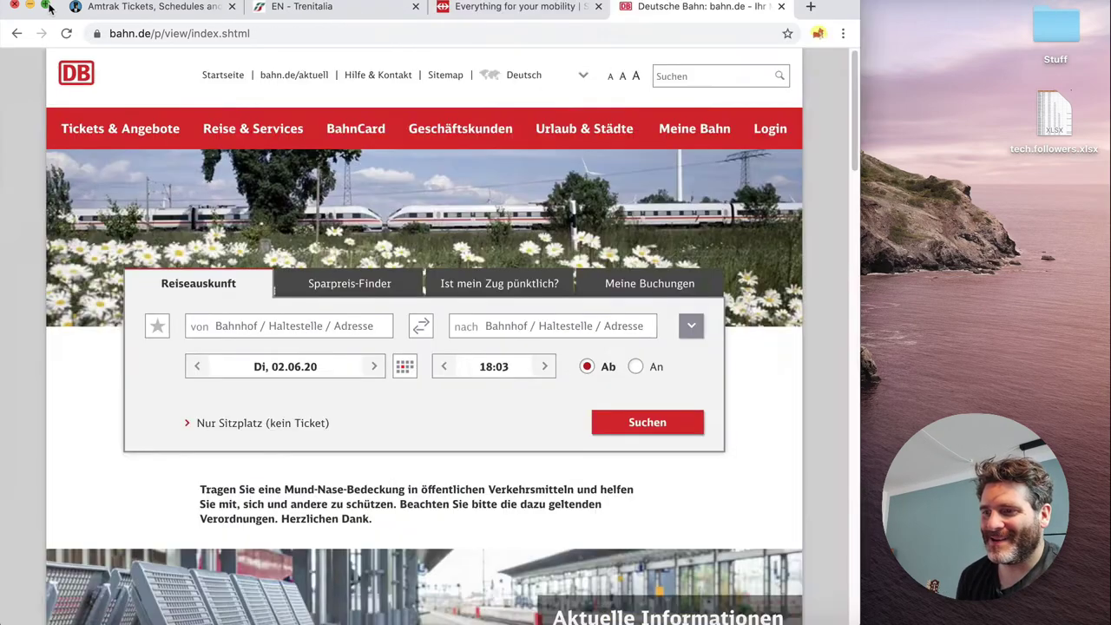
click(545, 7)
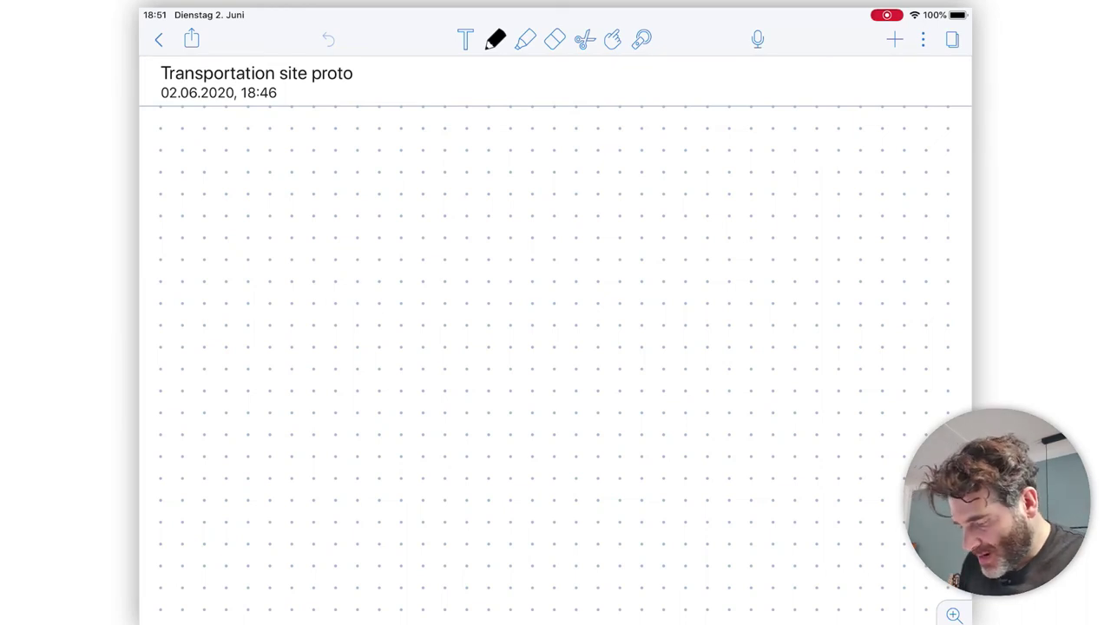
In the Transportation site proto note, handwrite "LOGO" at the upper left of the sketch and draw a rectangle around it.
scroll(555, 347, down, 2)
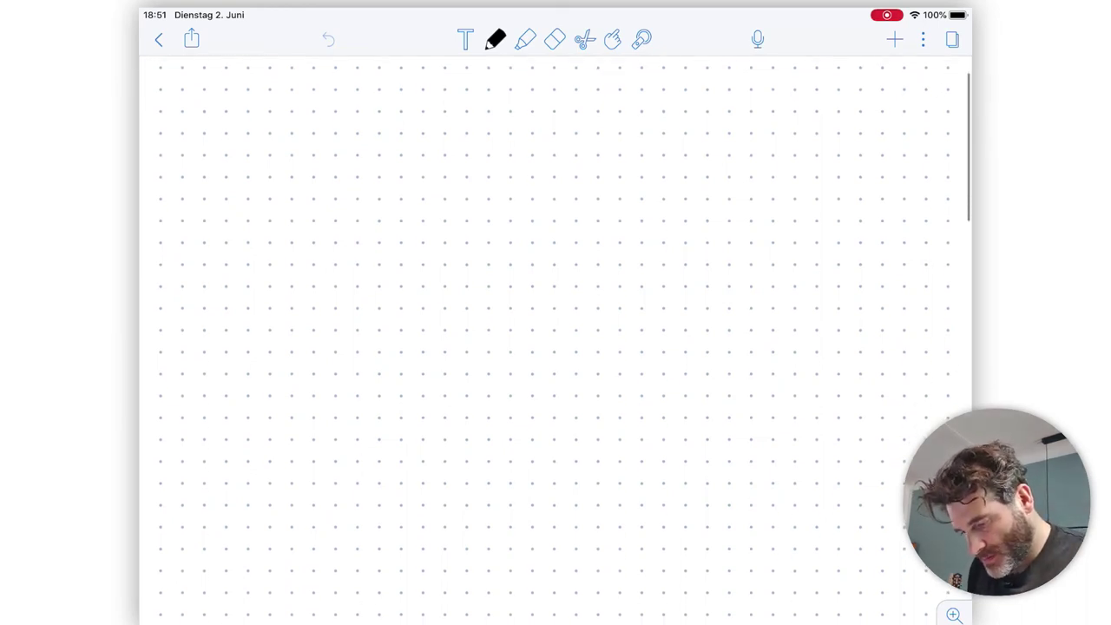
scroll(555, 347, down, 1)
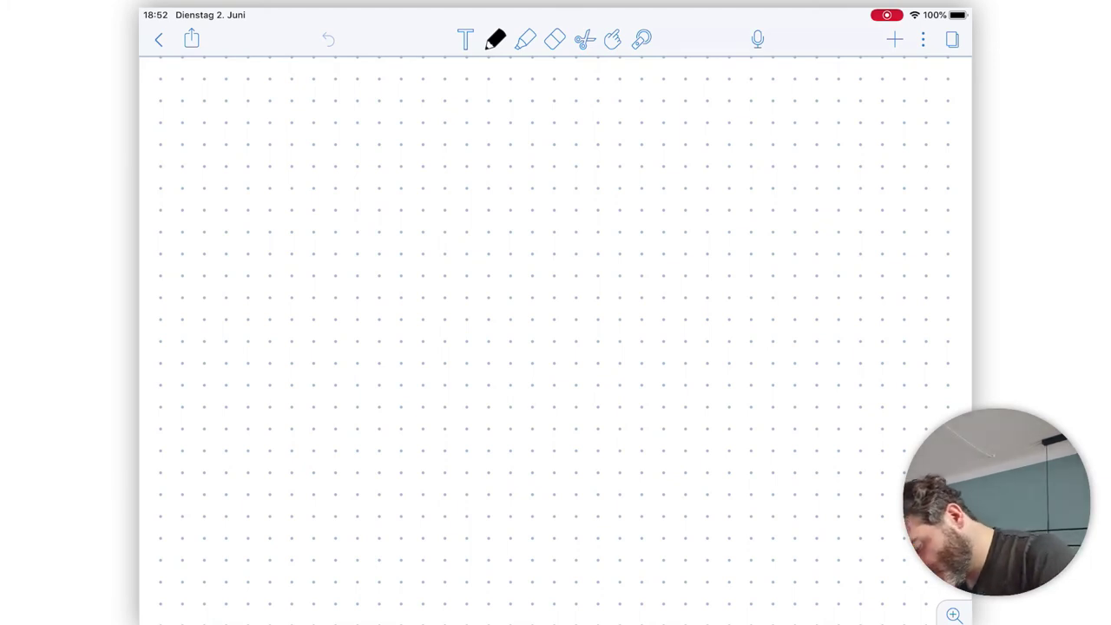
mouse_move(238, 126)
mouse_down()
mouse_move(252, 144)
mouse_move(259, 133)
mouse_up()
mouse_move(272, 130)
mouse_down()
mouse_move(268, 140)
mouse_move(275, 136)
mouse_up()
drag(291, 130, 295, 130)
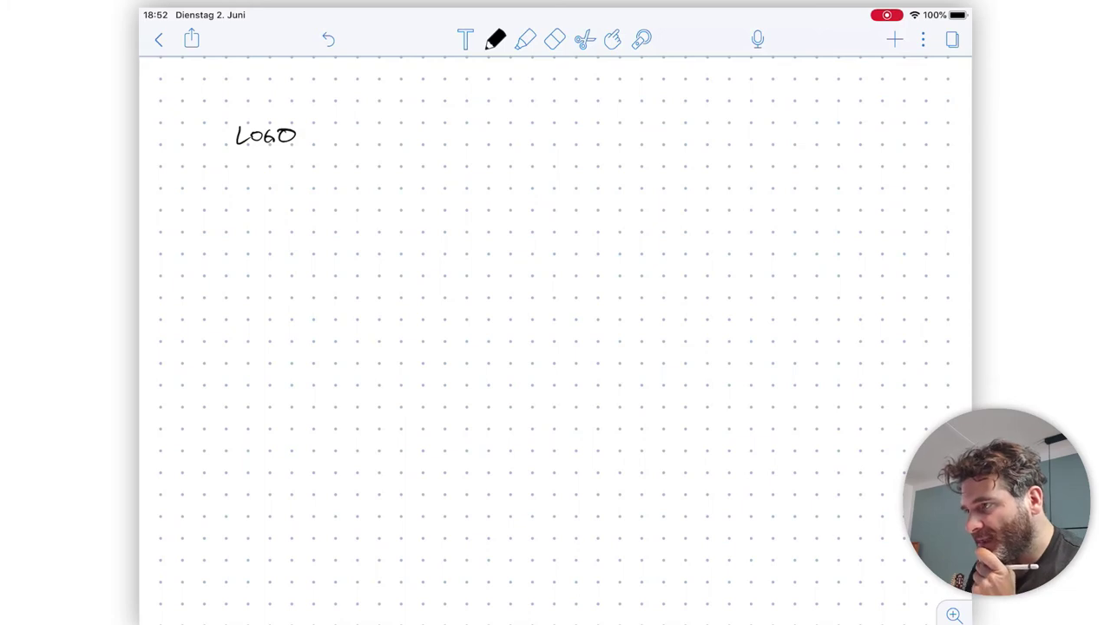
drag(225, 120, 225, 164)
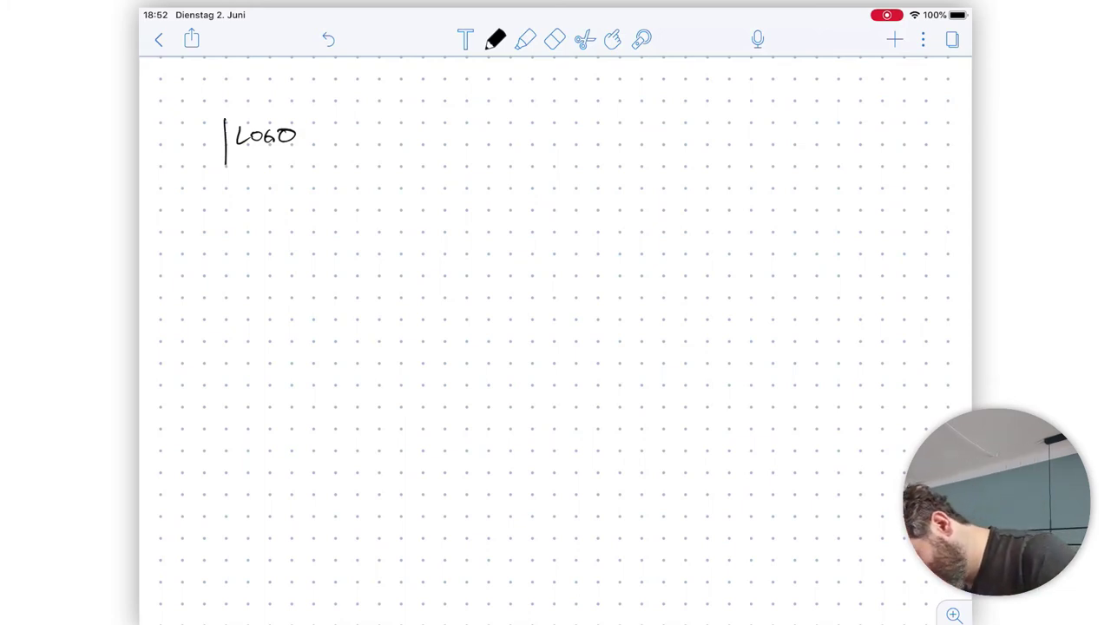
mouse_move(225, 121)
mouse_down()
mouse_move(358, 123)
mouse_move(356, 166)
mouse_up()
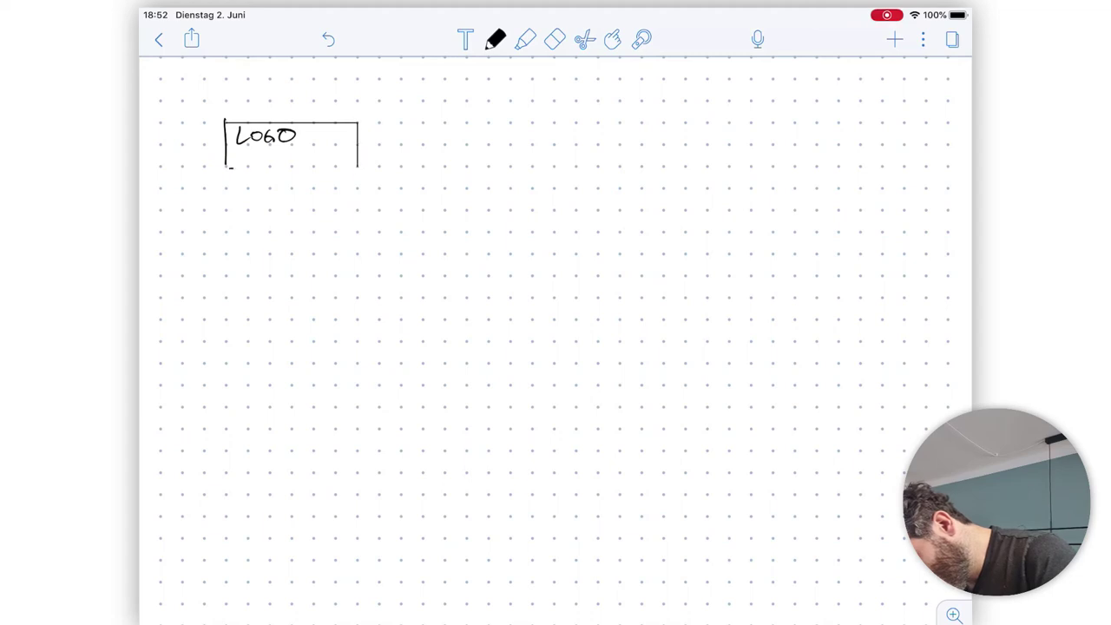
drag(230, 169, 356, 166)
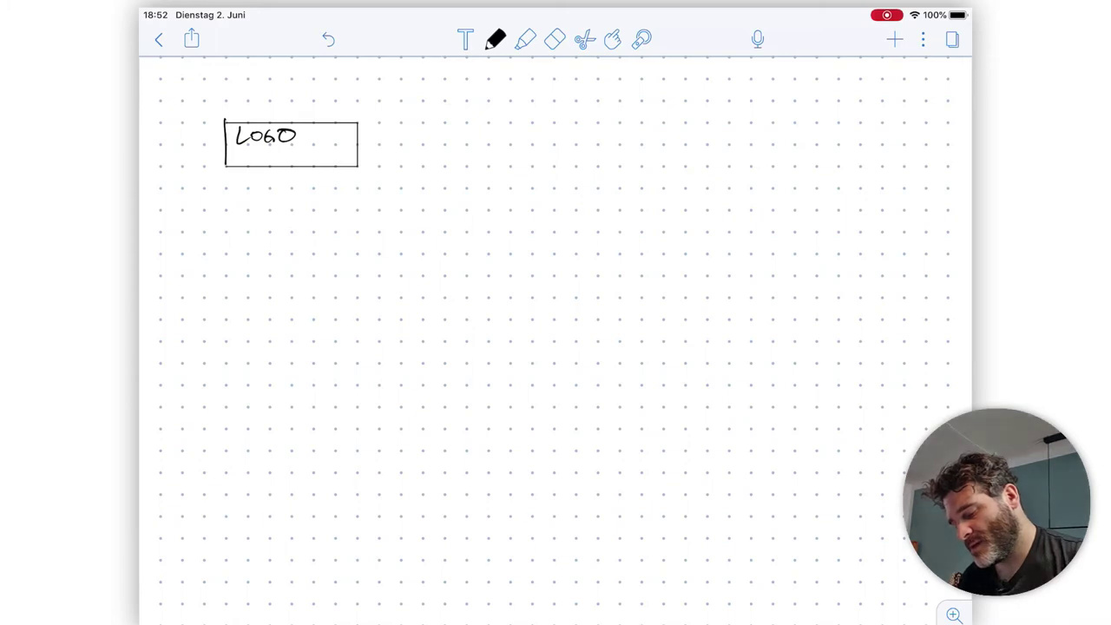
Handwrite a "Sign-In / Logi" label to the right of the logo box.
mouse_move(476, 131)
mouse_down()
mouse_move(466, 146)
mouse_move(483, 147)
mouse_up()
drag(496, 137, 493, 158)
mouse_move(502, 146)
mouse_down()
mouse_move(553, 152)
mouse_move(585, 135)
mouse_up()
mouse_move(593, 144)
mouse_down()
mouse_move(599, 136)
mouse_move(593, 161)
mouse_up()
drag(601, 148, 610, 139)
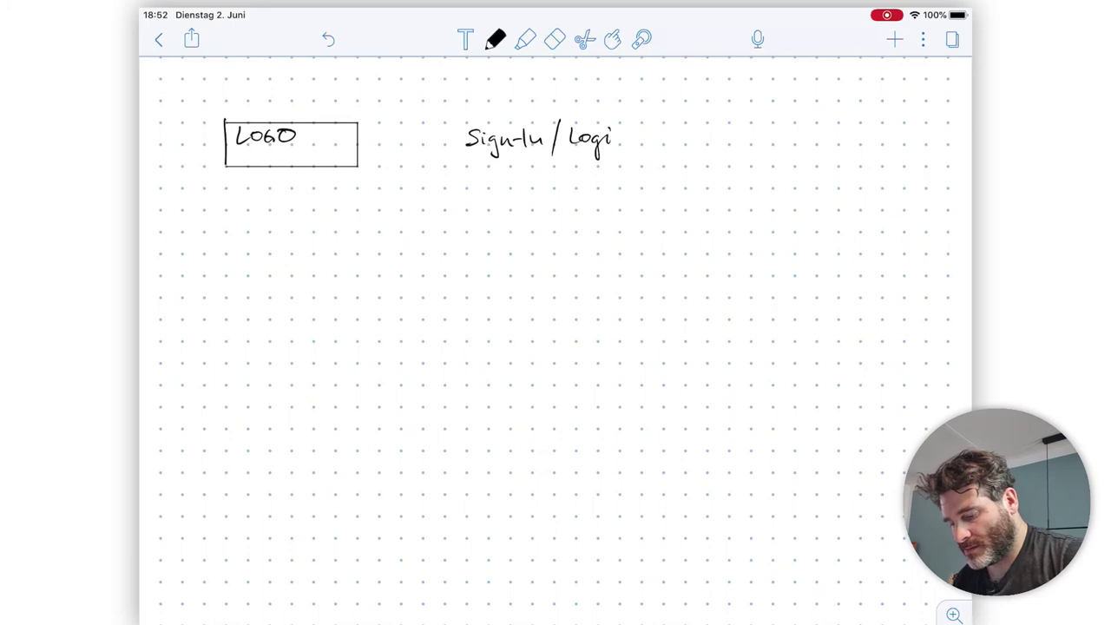
Erase the handwritten sign-in label beside the logo box.
click(554, 40)
click(553, 39)
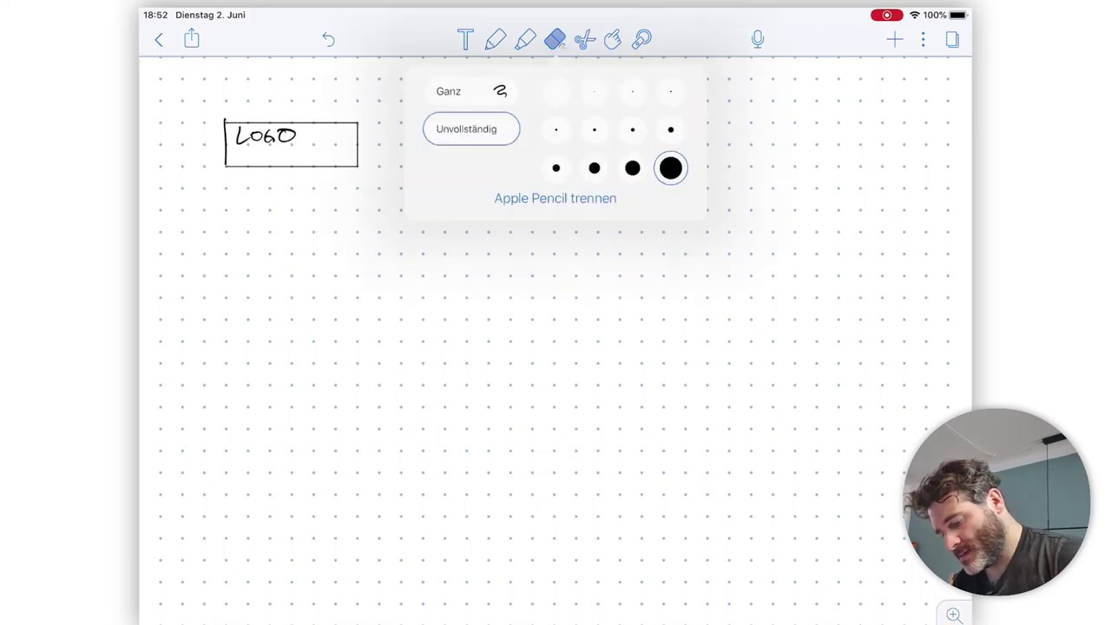
click(554, 39)
drag(469, 139, 595, 129)
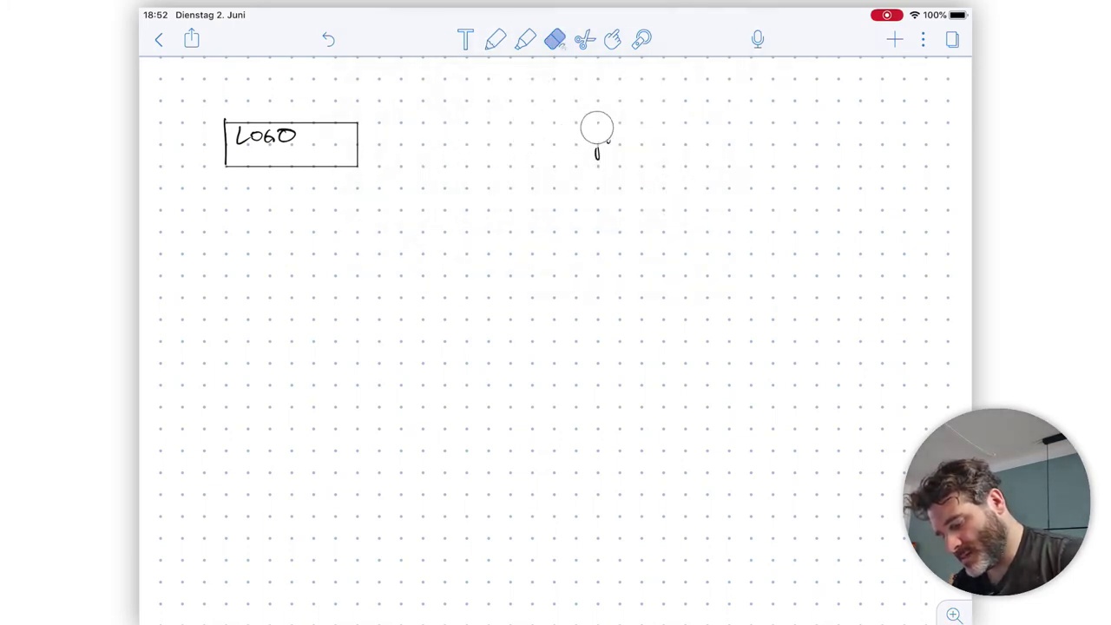
Handwrite "Login" to the right of the logo box and erase the slash after it.
click(495, 39)
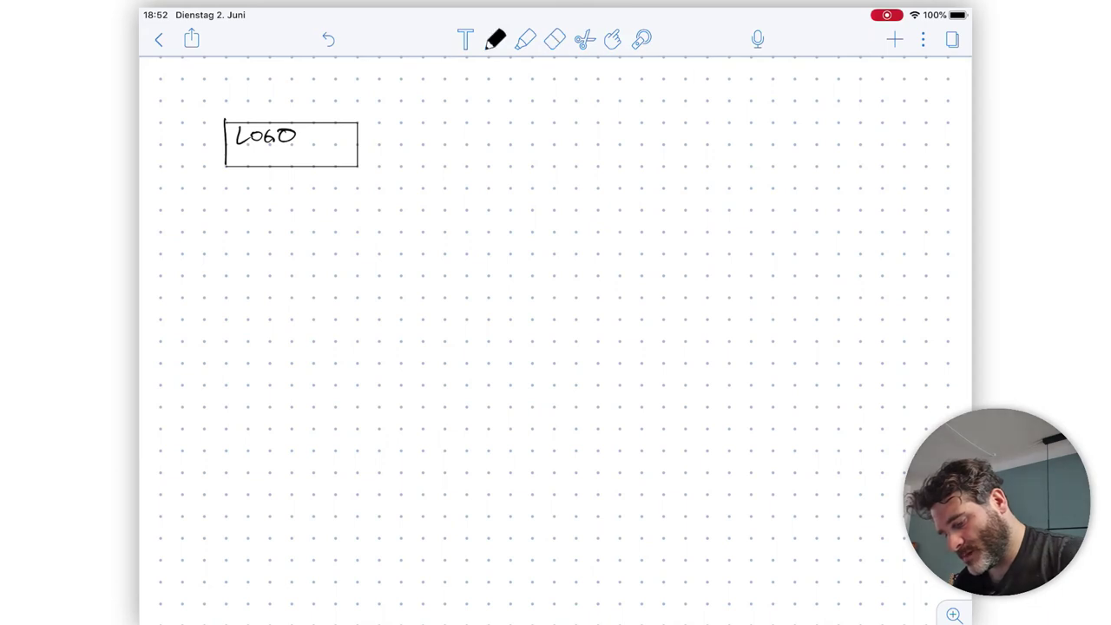
drag(466, 132, 476, 149)
mouse_move(484, 138)
mouse_down()
mouse_move(488, 166)
mouse_move(523, 147)
mouse_move(534, 159)
mouse_move(554, 149)
mouse_up()
key(ctrl+z)
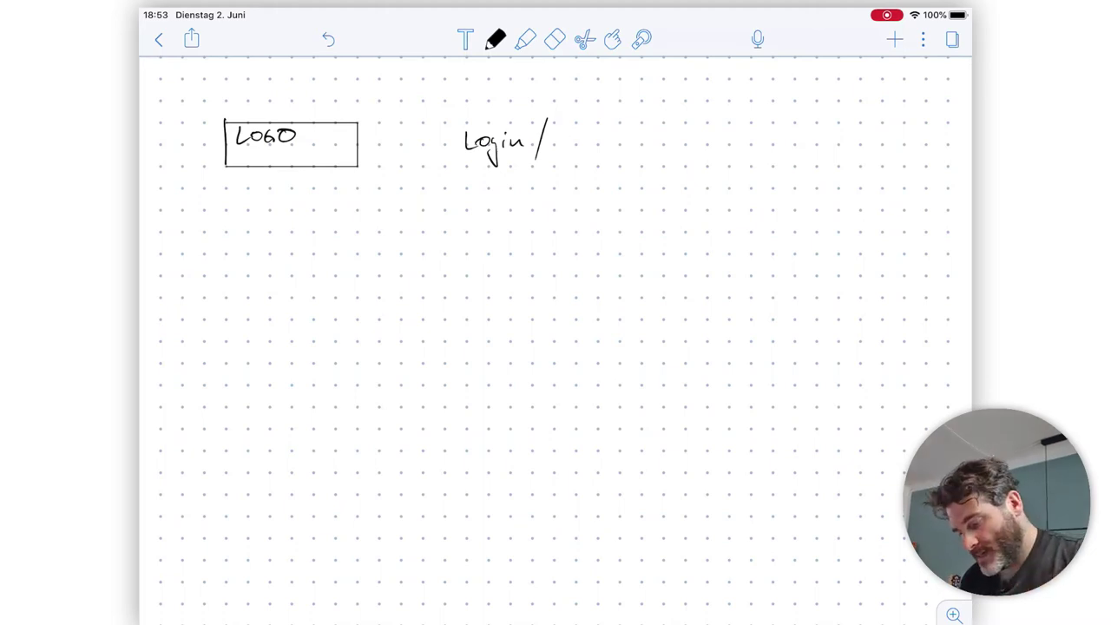
click(554, 39)
drag(547, 126, 536, 158)
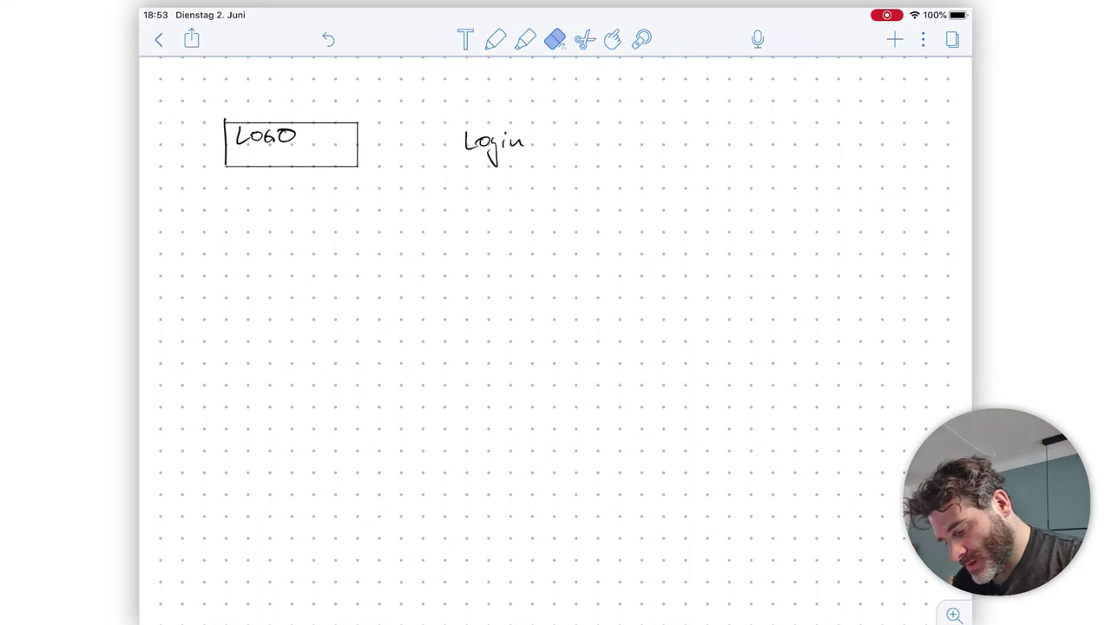
Add a handwritten dropdown mark directly after the "Login" label.
click(495, 39)
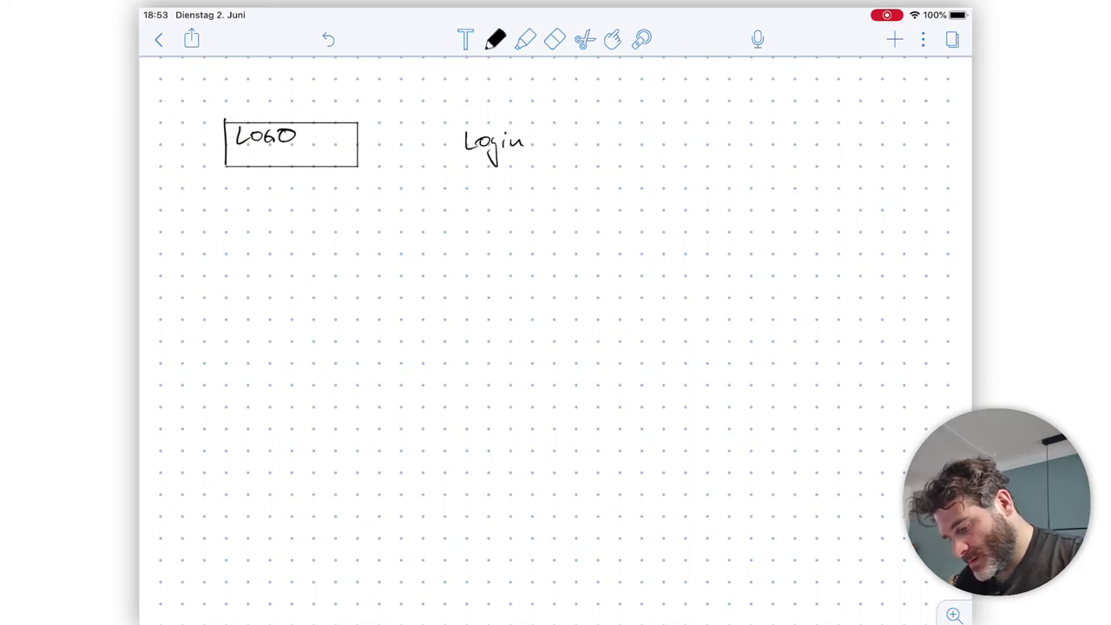
drag(532, 137, 553, 133)
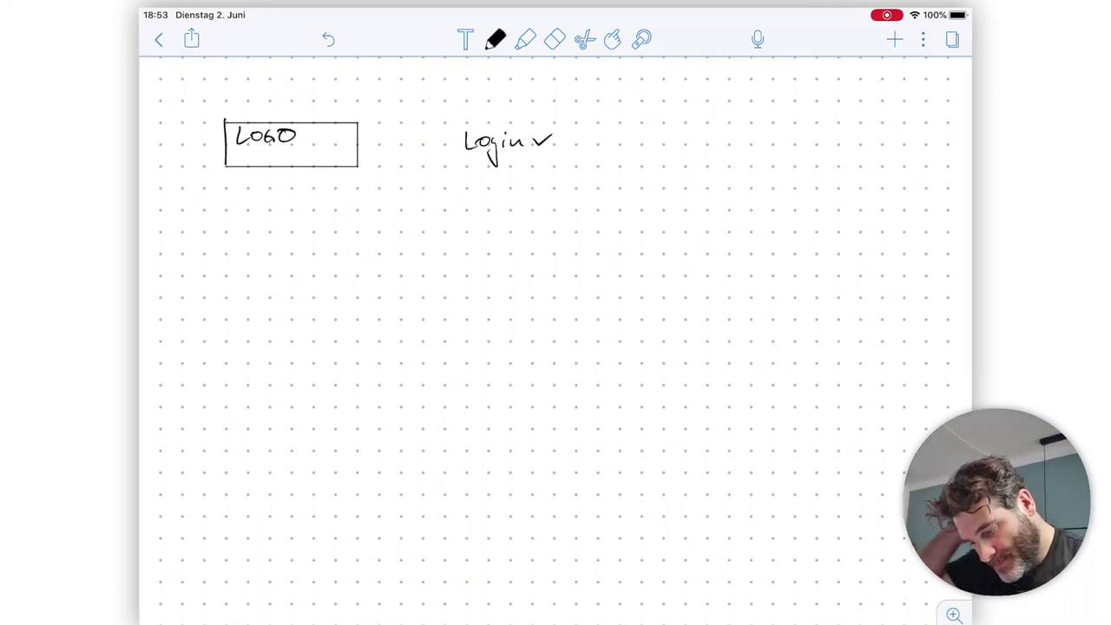
Sketch a dropdown window below "Login" with two stacked input fields, a small scribbled button and the label "New" beside it.
drag(404, 191, 403, 330)
mouse_move(405, 191)
mouse_down()
mouse_move(460, 190)
mouse_move(557, 252)
mouse_move(552, 328)
mouse_up()
drag(406, 334, 557, 337)
mouse_move(425, 216)
mouse_down()
mouse_move(426, 237)
mouse_move(520, 209)
mouse_up()
drag(429, 239, 538, 233)
drag(525, 212, 526, 236)
mouse_move(424, 260)
mouse_down()
mouse_move(426, 283)
mouse_move(534, 258)
mouse_up()
drag(428, 284, 534, 280)
mouse_move(529, 260)
mouse_down()
mouse_move(531, 279)
mouse_move(488, 317)
mouse_up()
mouse_move(482, 301)
mouse_down()
mouse_move(525, 299)
mouse_move(524, 314)
mouse_up()
mouse_move(484, 314)
mouse_down()
mouse_move(533, 314)
mouse_move(501, 312)
mouse_move(509, 314)
mouse_up()
drag(507, 300, 519, 311)
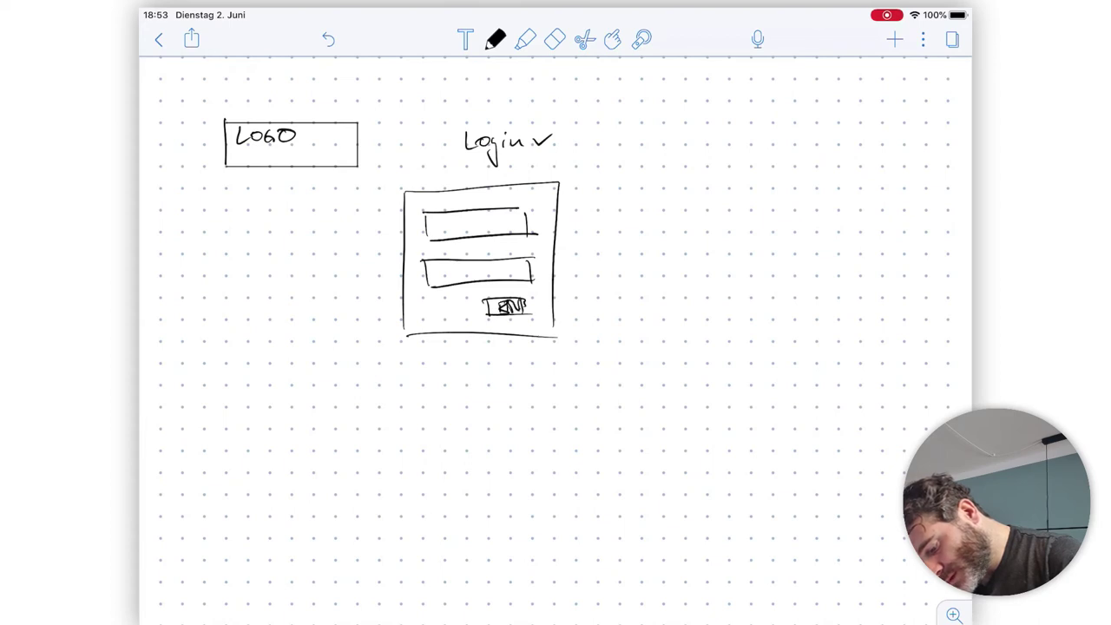
mouse_move(418, 316)
mouse_down()
mouse_move(429, 299)
mouse_move(442, 312)
mouse_move(453, 304)
mouse_up()
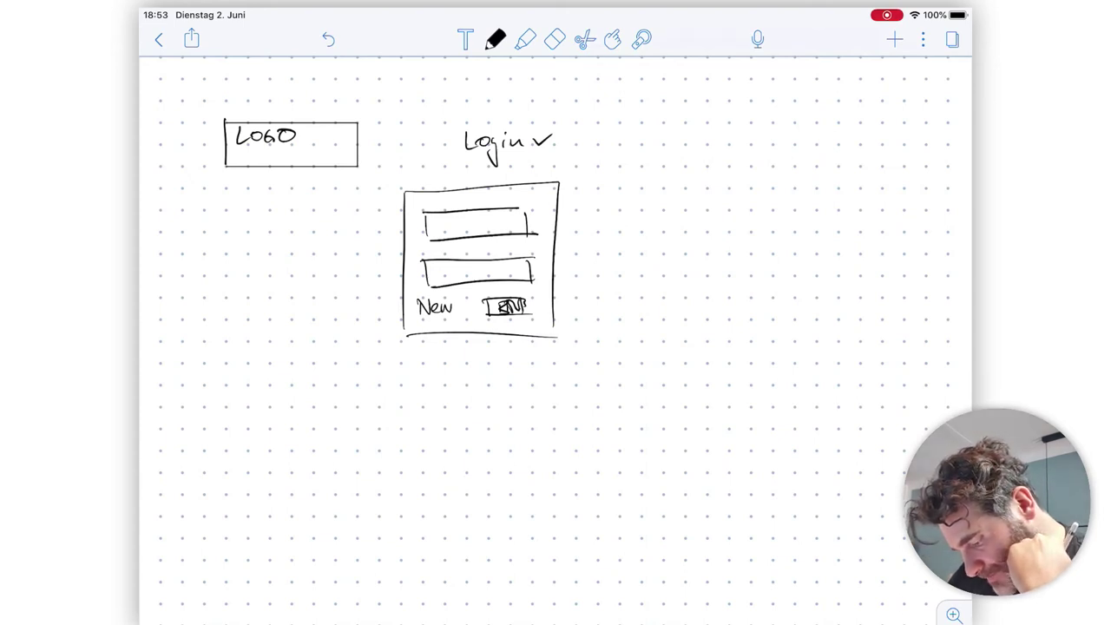
click(554, 39)
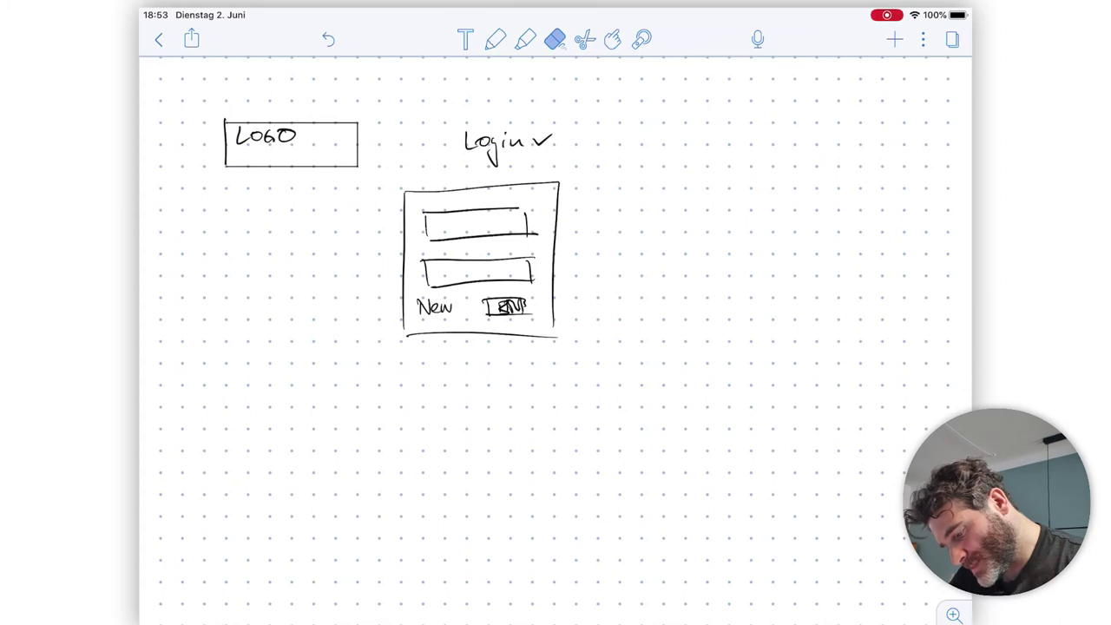
Draw a search box with a magnifier and "Search" after the Login label, and handwrite "Language" with a dropdown mark beside it.
click(494, 39)
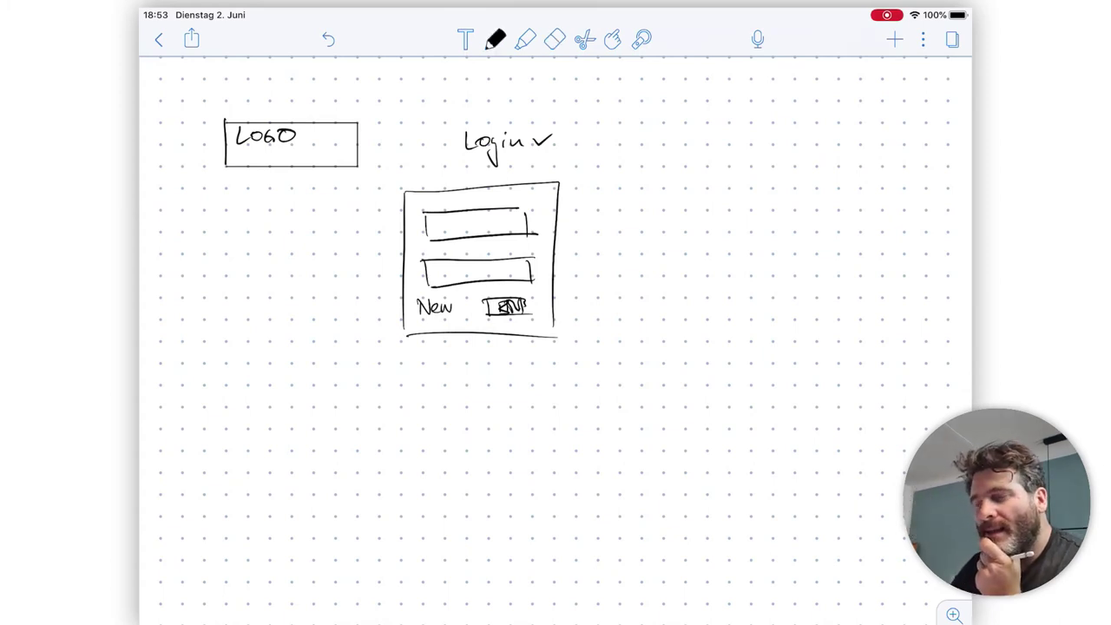
drag(593, 128, 593, 137)
mouse_move(594, 139)
mouse_down()
mouse_move(600, 158)
mouse_move(578, 123)
mouse_move(763, 122)
mouse_up()
drag(579, 159, 781, 152)
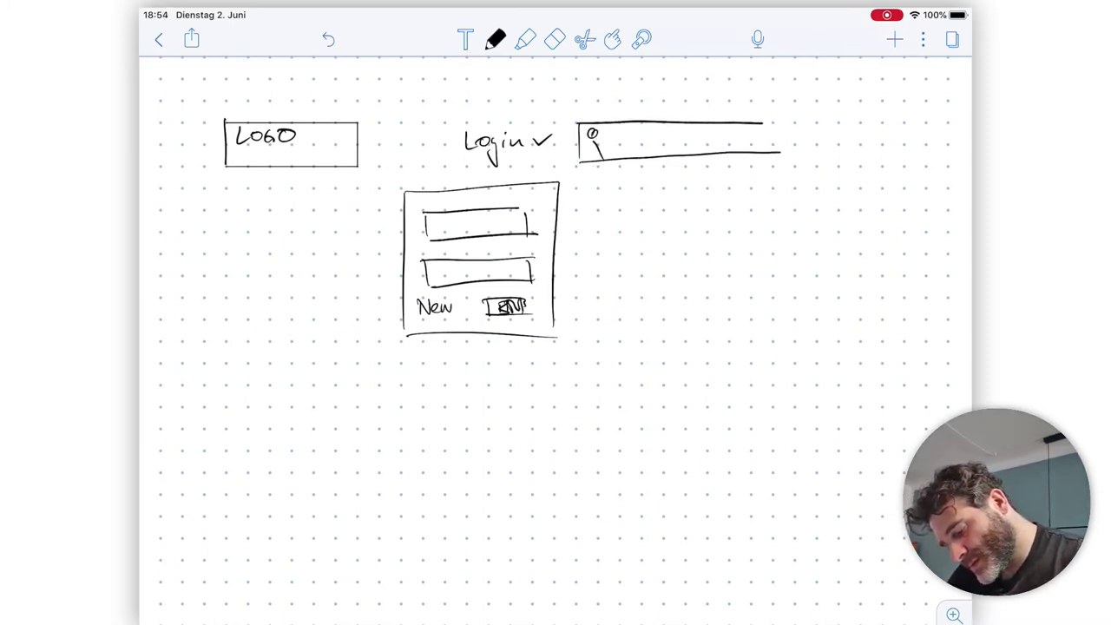
key(ctrl+z)
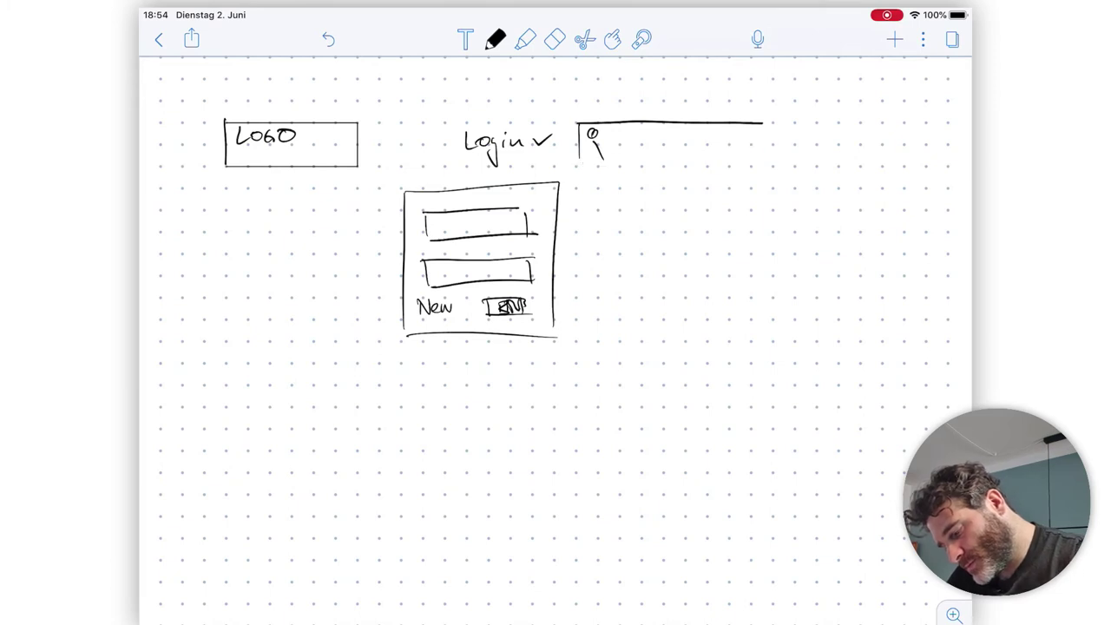
drag(577, 160, 767, 158)
mouse_move(630, 130)
mouse_down()
mouse_move(616, 147)
mouse_move(697, 148)
mouse_up()
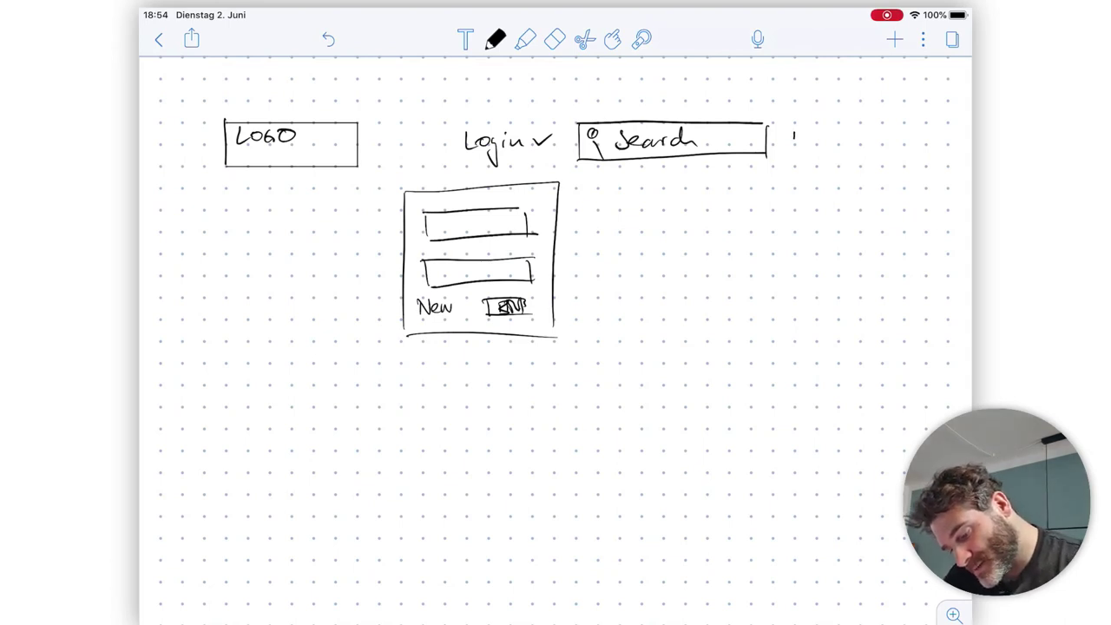
mouse_move(793, 137)
mouse_down()
mouse_move(834, 159)
mouse_move(851, 148)
mouse_move(856, 159)
mouse_up()
drag(855, 144, 887, 136)
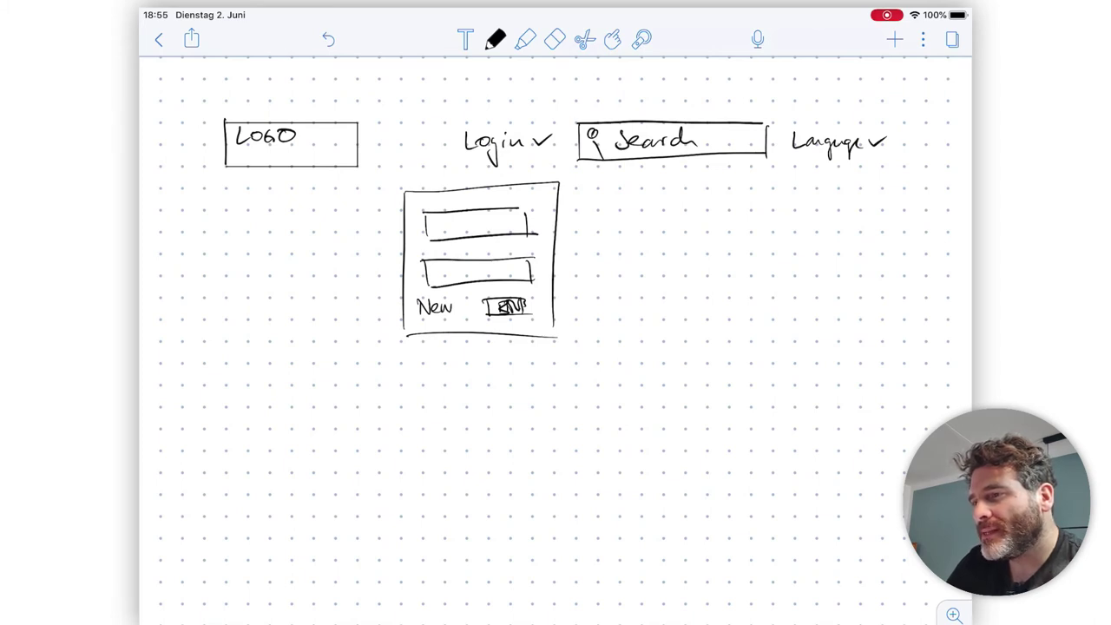
Erase the sketched login dropdown window below the header.
click(554, 39)
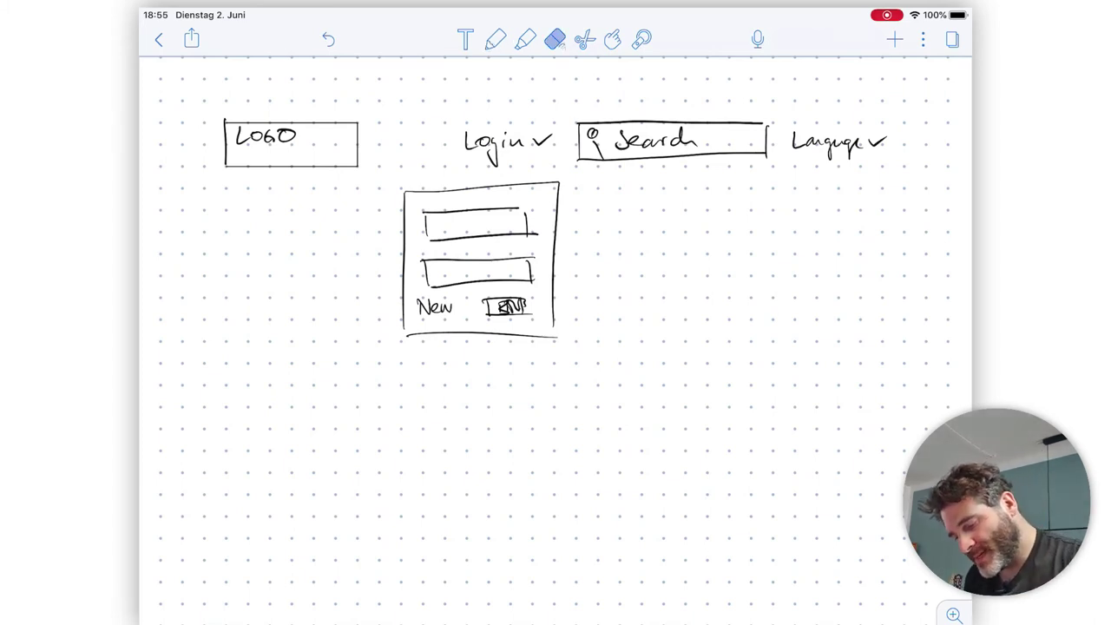
mouse_move(403, 193)
mouse_down()
mouse_move(396, 277)
mouse_move(411, 330)
mouse_move(441, 304)
mouse_move(508, 303)
mouse_move(471, 327)
mouse_move(538, 250)
mouse_move(552, 199)
mouse_move(480, 246)
mouse_move(459, 196)
mouse_move(421, 190)
mouse_up()
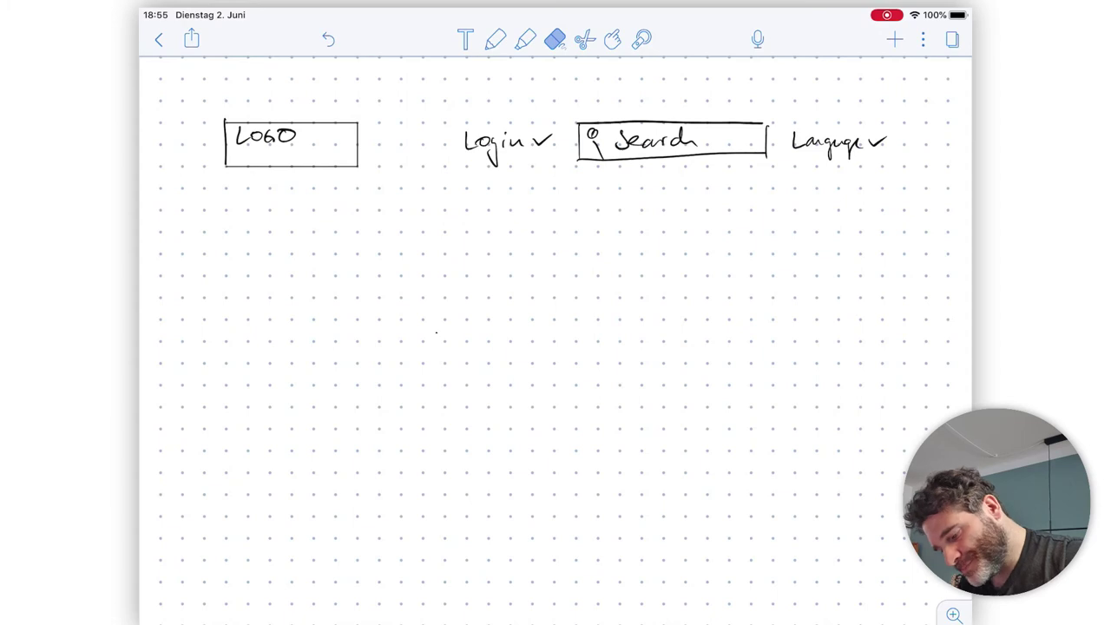
Handwrite the note "Login dropdow Flyout window" in orange above the Login label.
click(495, 39)
click(494, 39)
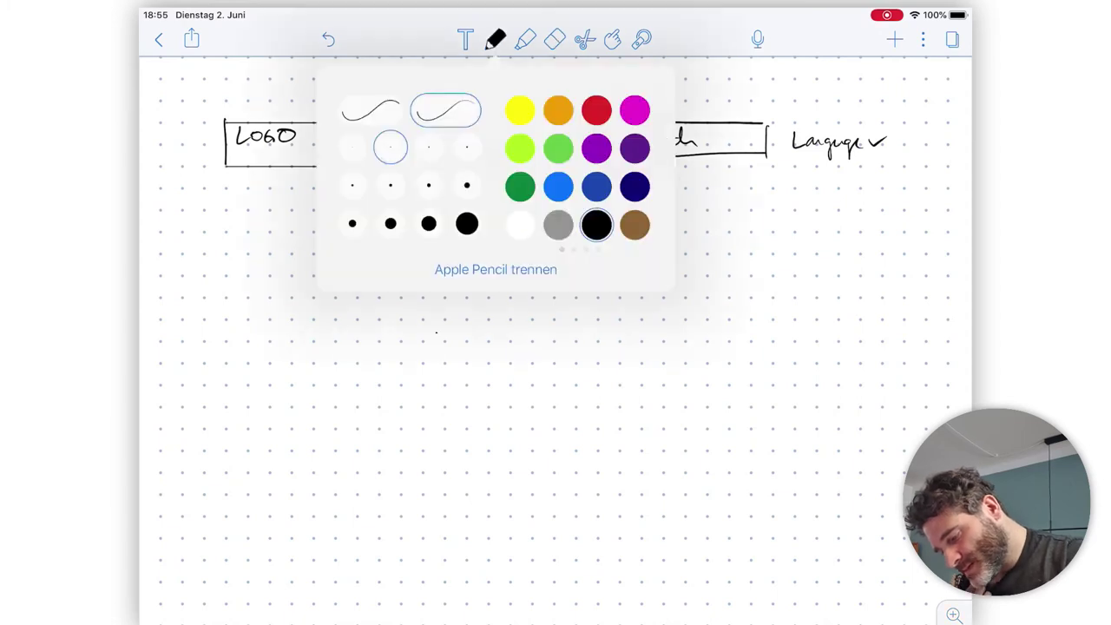
click(558, 109)
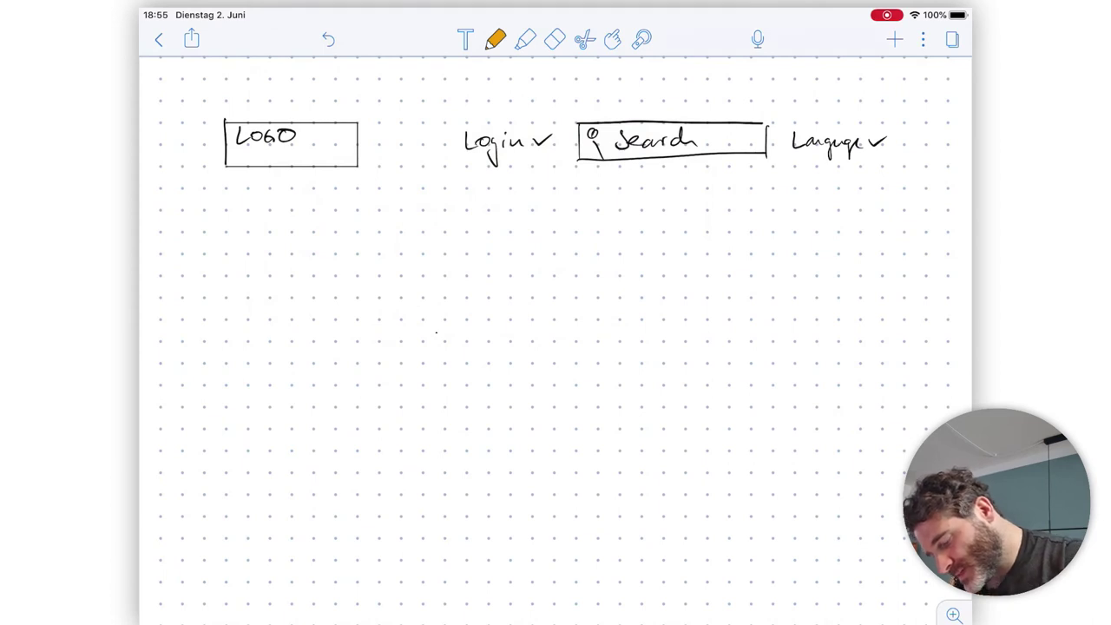
mouse_move(408, 79)
mouse_down()
mouse_move(411, 97)
mouse_move(431, 87)
mouse_move(423, 104)
mouse_move(448, 94)
mouse_up()
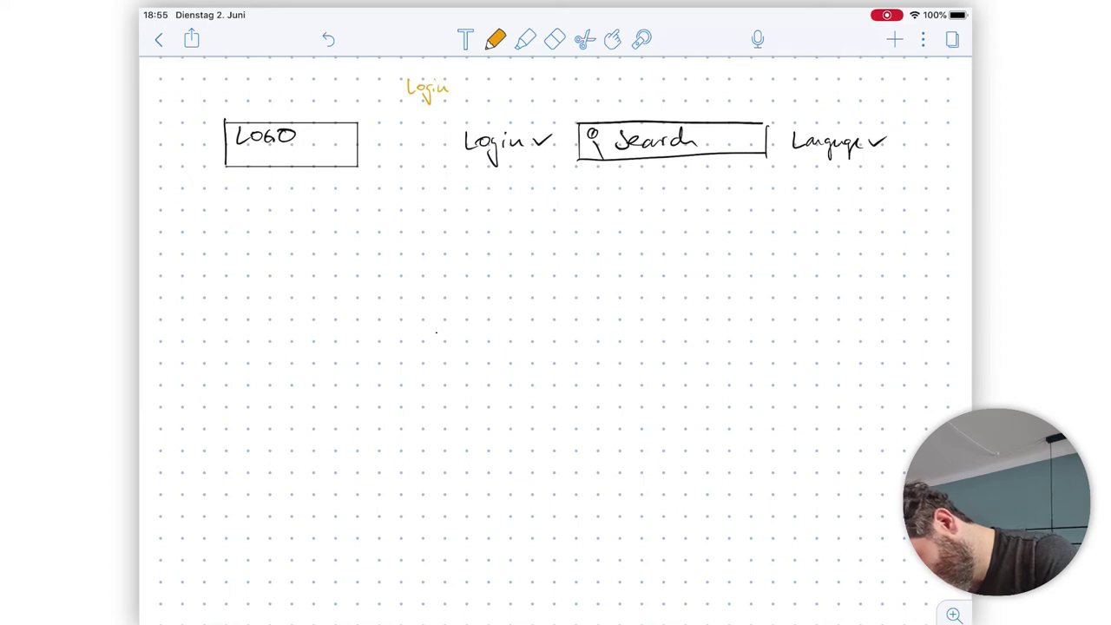
mouse_move(456, 88)
mouse_down()
mouse_move(463, 74)
mouse_move(484, 100)
mouse_move(496, 77)
mouse_move(521, 82)
mouse_up()
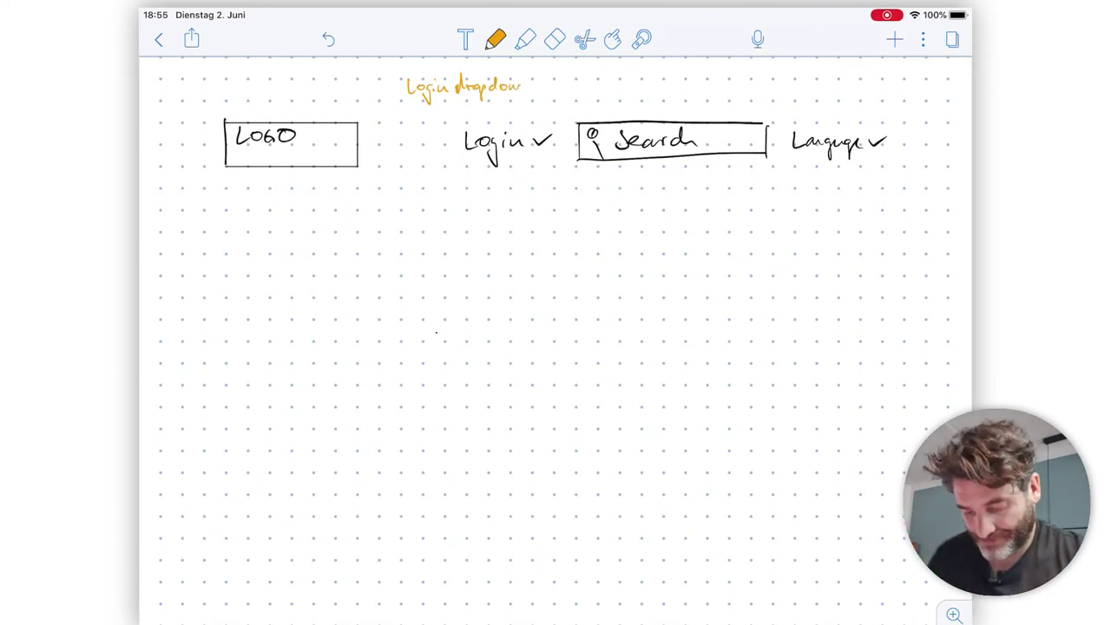
mouse_move(409, 102)
mouse_down()
mouse_move(407, 115)
mouse_move(423, 102)
mouse_move(470, 106)
mouse_up()
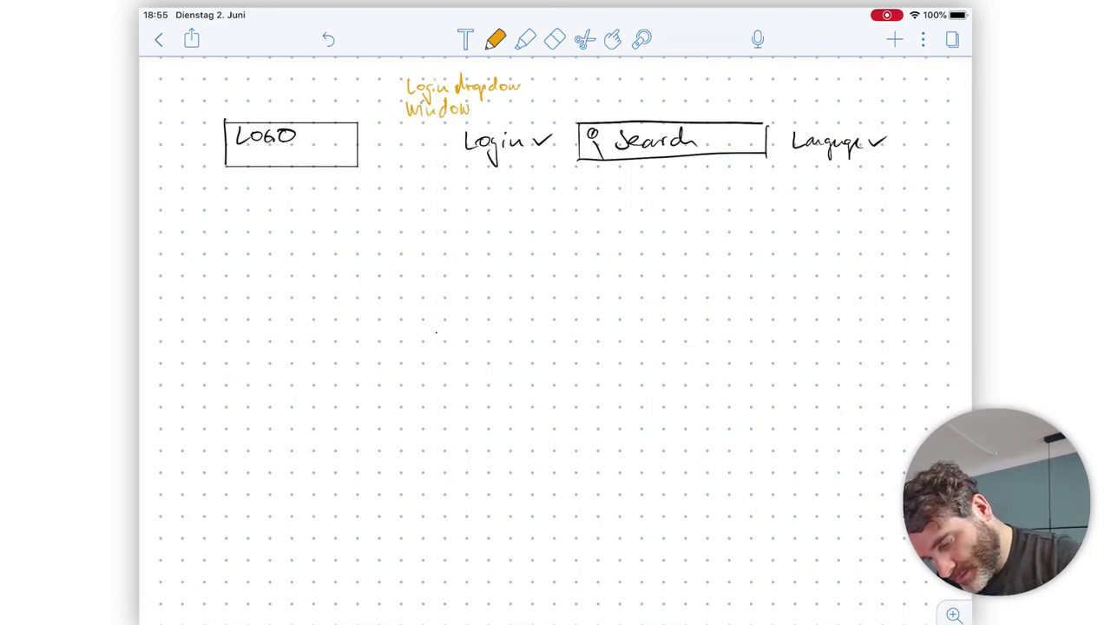
drag(368, 99, 370, 113)
mouse_move(377, 105)
mouse_down()
mouse_move(379, 123)
mouse_move(395, 113)
mouse_up()
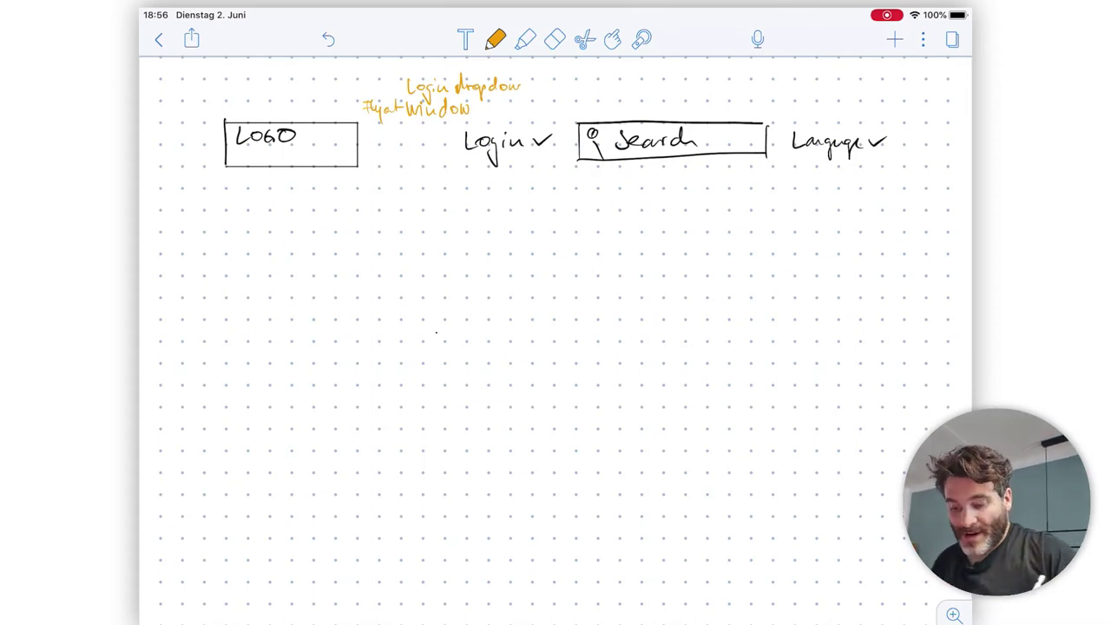
Draw four squiggles in black as navigation items below the header, with a long horizontal line beneath them.
click(496, 39)
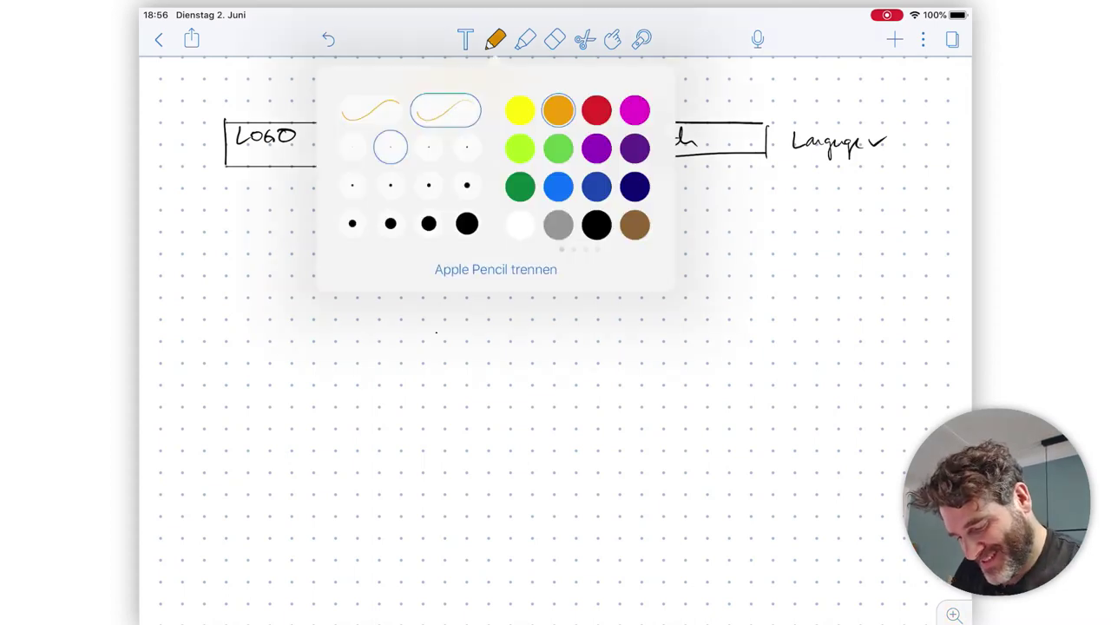
click(596, 224)
click(496, 39)
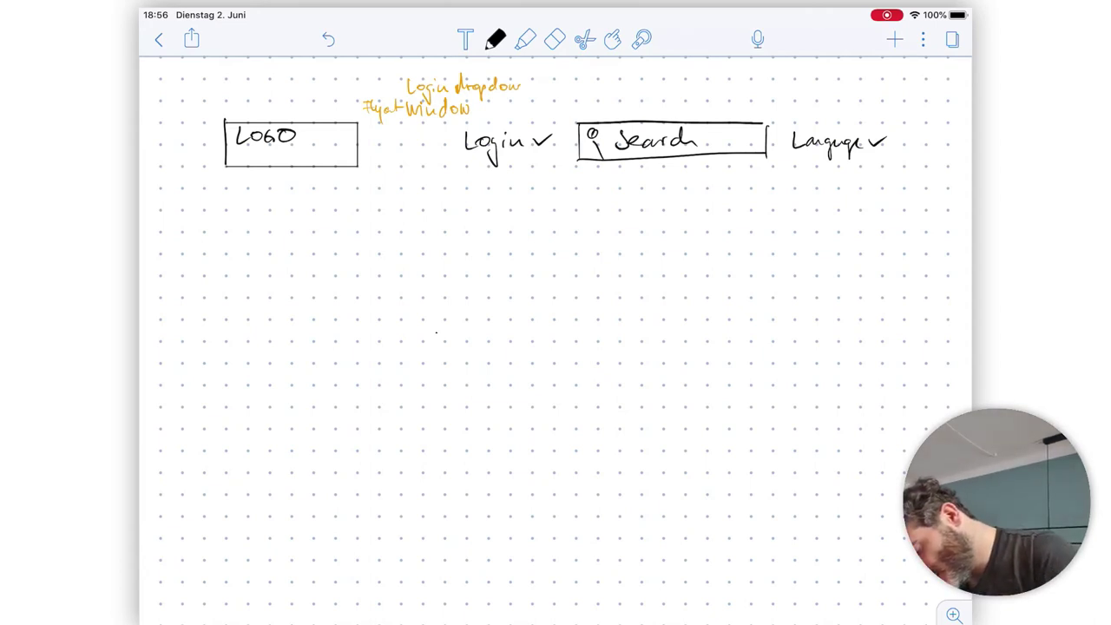
mouse_move(230, 213)
mouse_down()
mouse_move(250, 227)
mouse_move(579, 227)
mouse_up()
drag(618, 224, 685, 224)
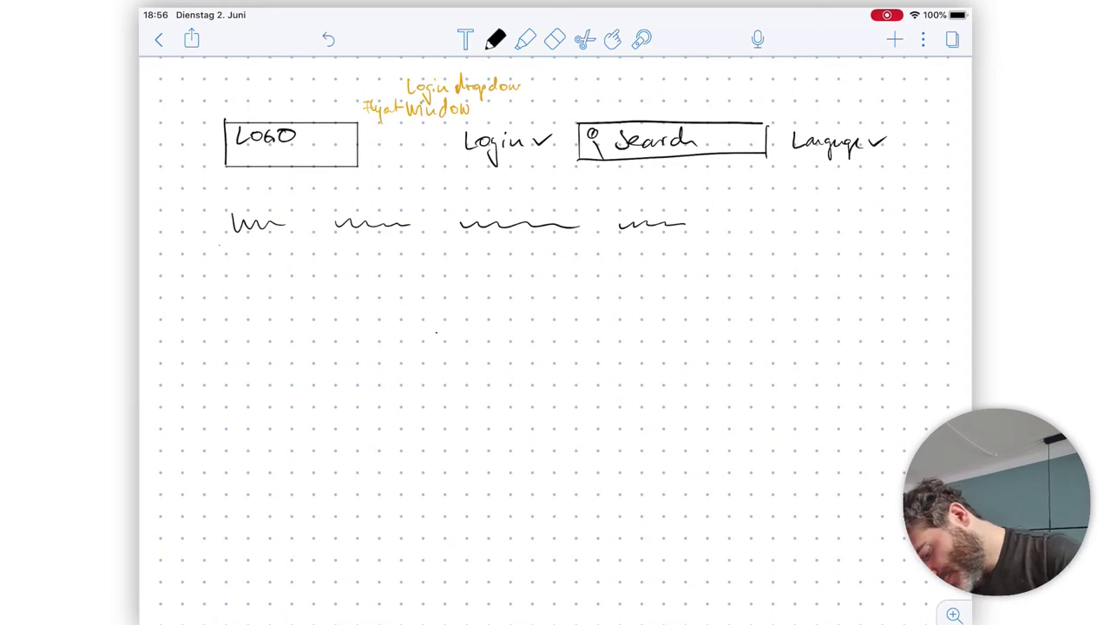
drag(218, 245, 902, 246)
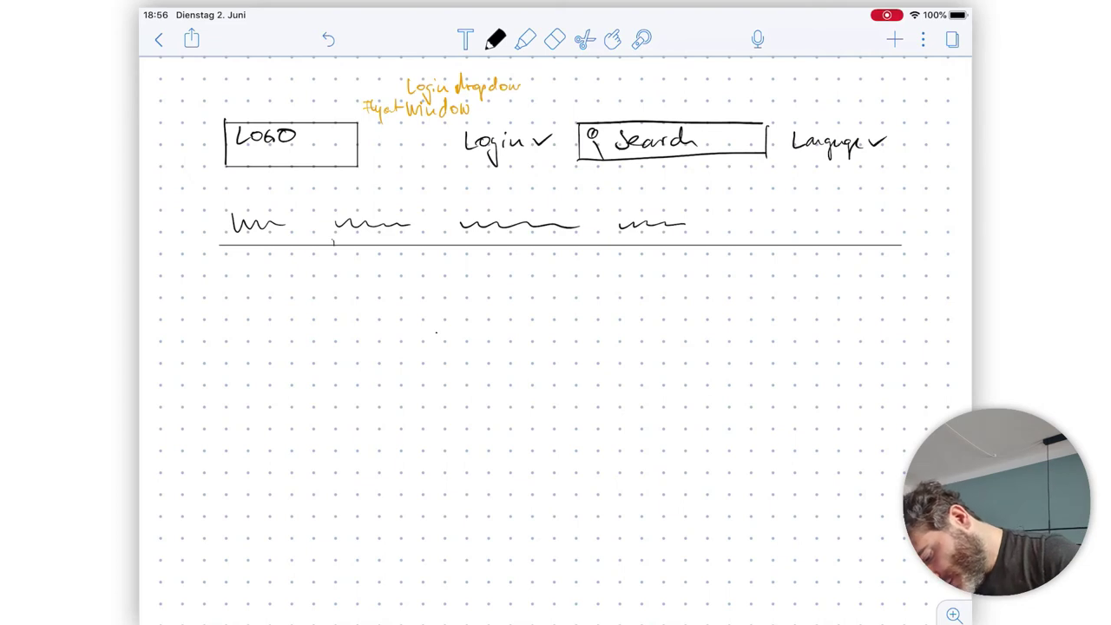
Mark the second navigation item as active with a thick black bar on the line beneath it.
drag(332, 240, 426, 243)
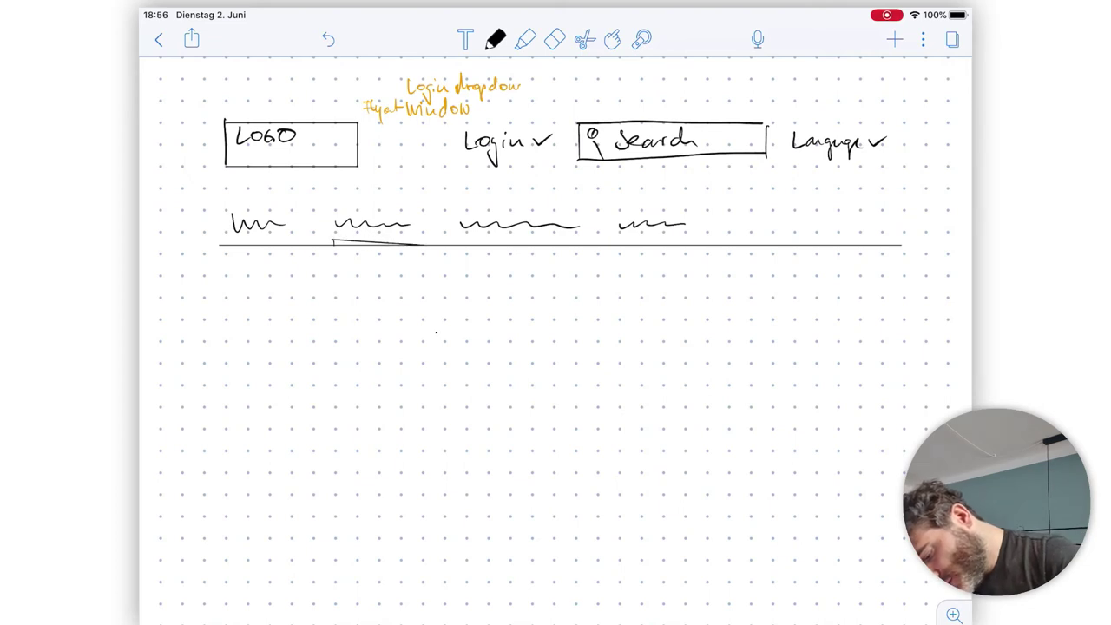
click(494, 39)
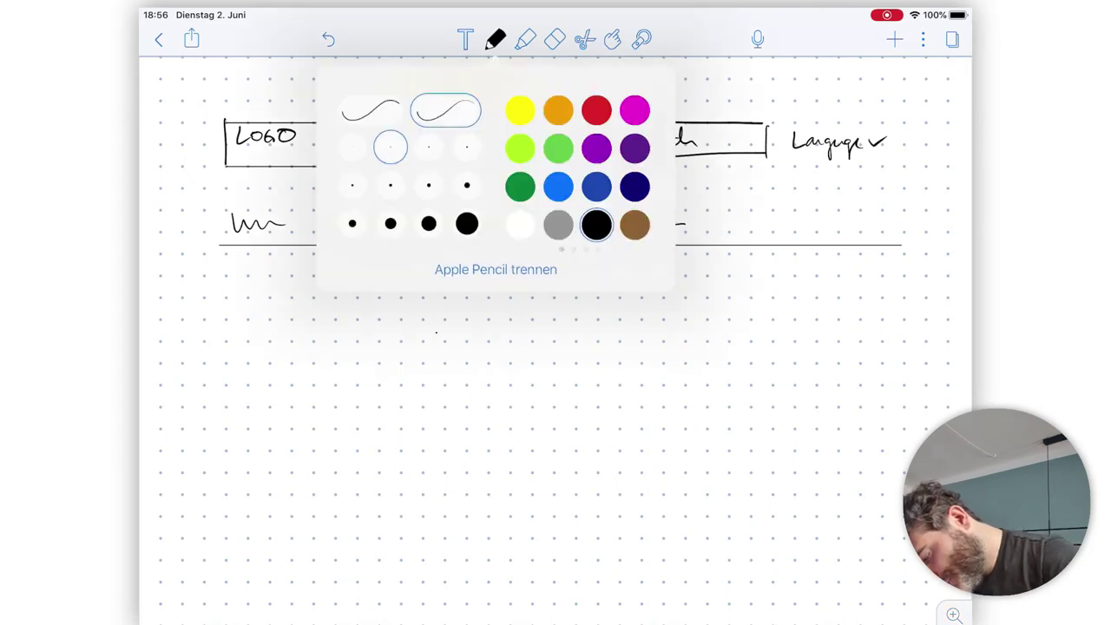
click(391, 185)
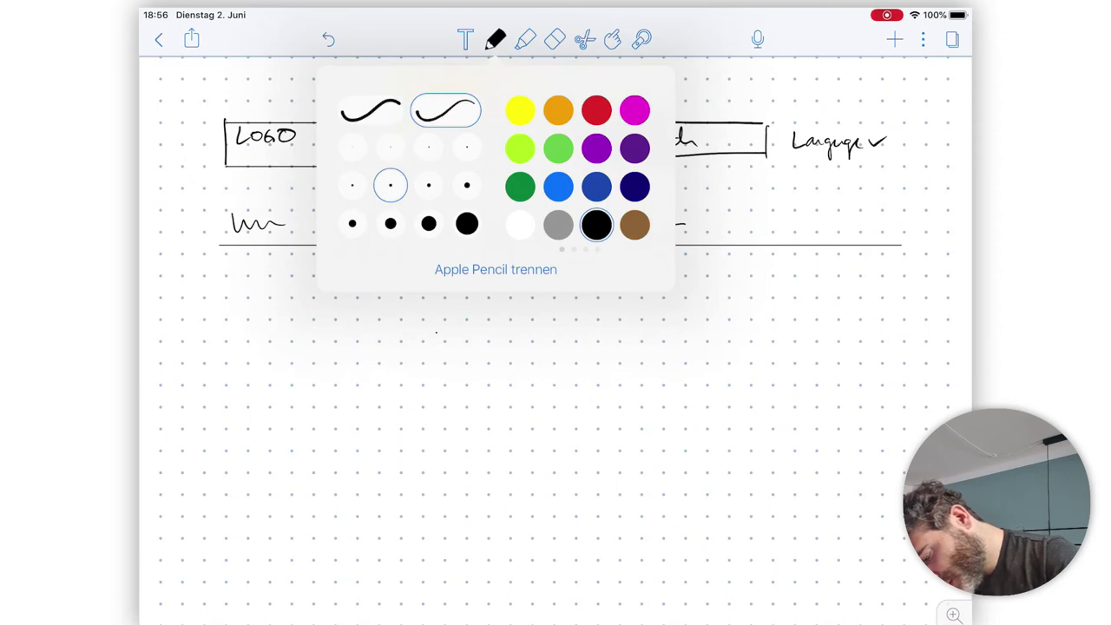
drag(328, 245, 418, 245)
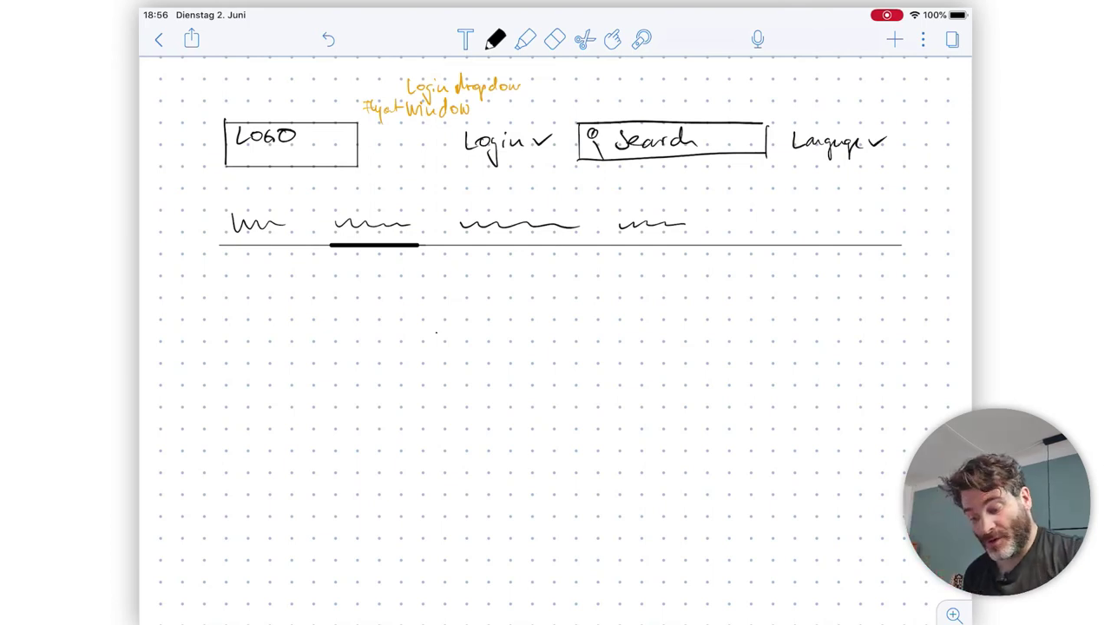
Handwrite "From" below the first navigation item, using a thinner pen stroke than the active-item bar.
click(494, 39)
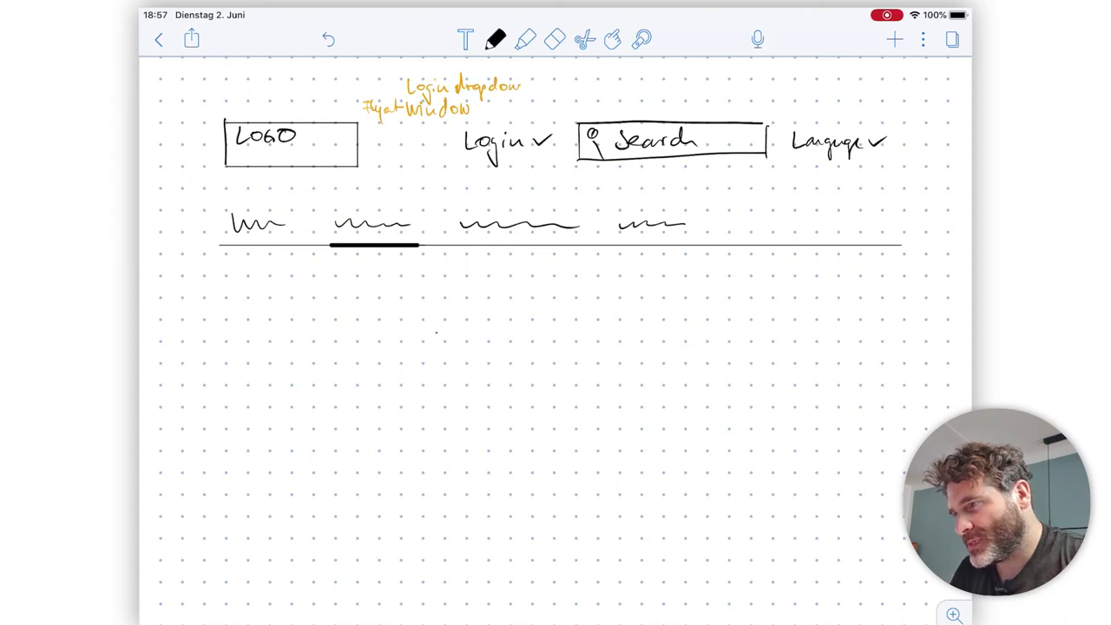
scroll(555, 339, up, 1)
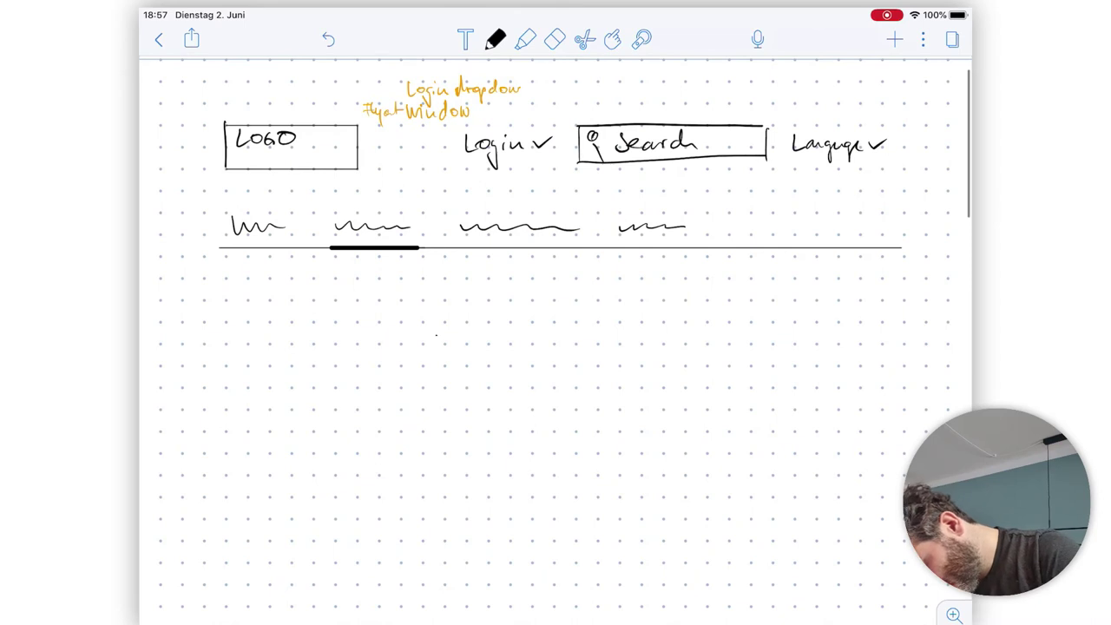
drag(231, 291, 252, 283)
drag(247, 290, 265, 293)
drag(264, 292, 289, 293)
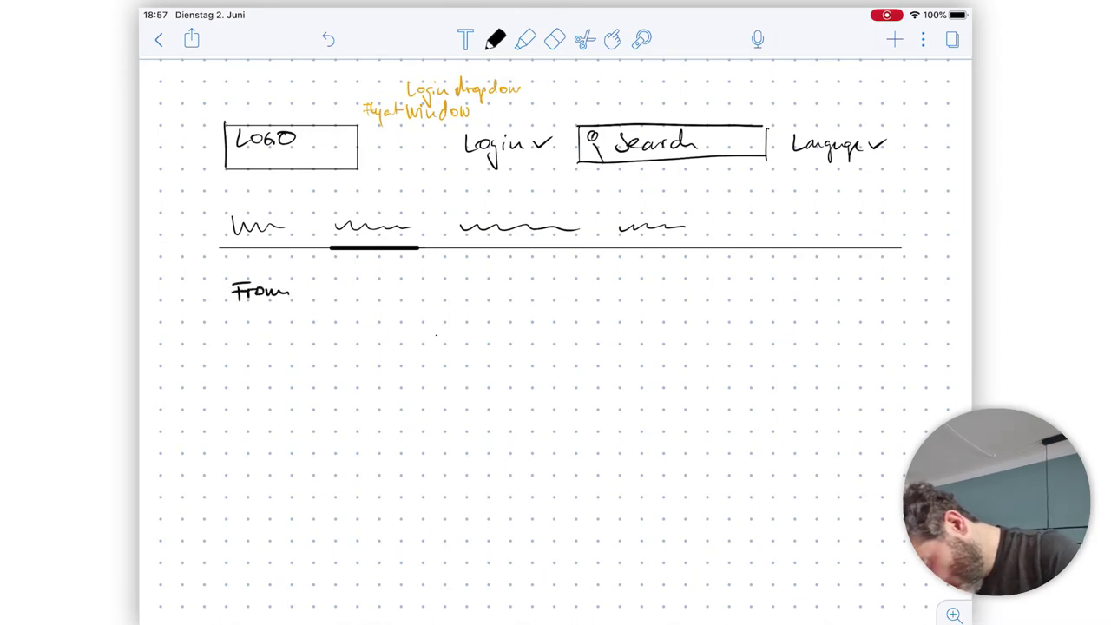
mouse_move(229, 352)
mouse_down()
mouse_move(229, 321)
mouse_move(379, 317)
mouse_up()
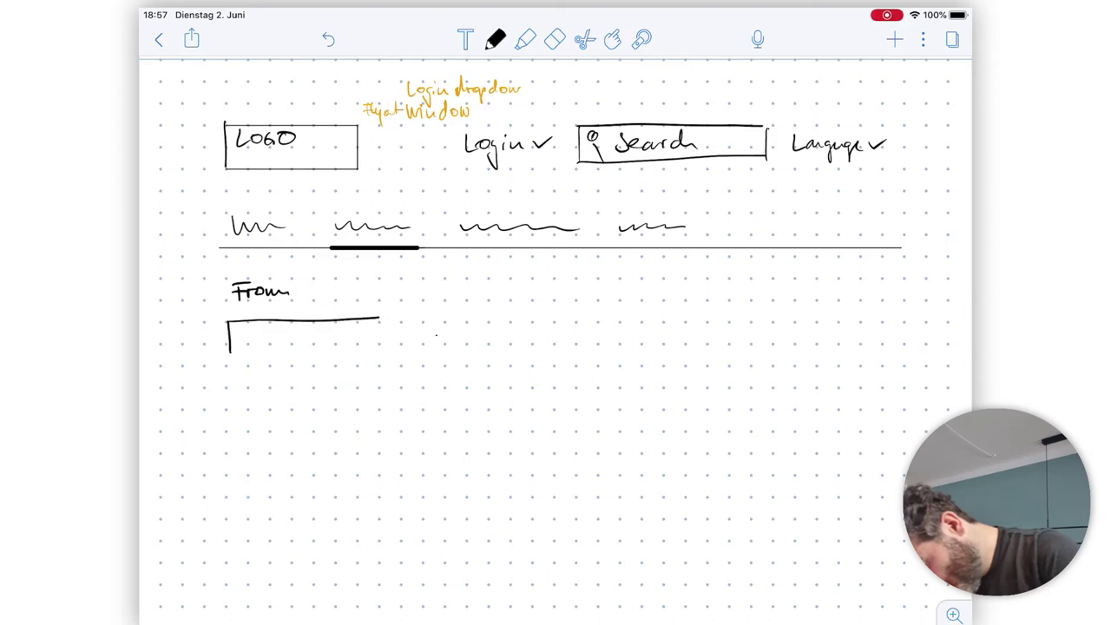
key(ctrl+z)
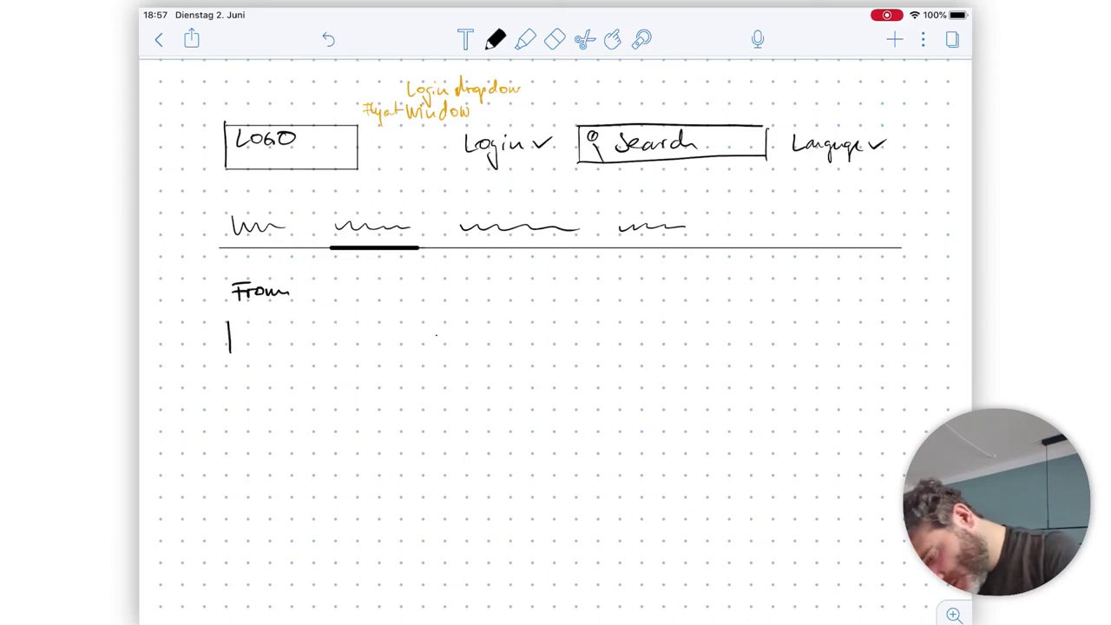
key(ctrl+z)
Draw a rectangular input field under the "From" label with a thinner black pen stroke.
click(494, 39)
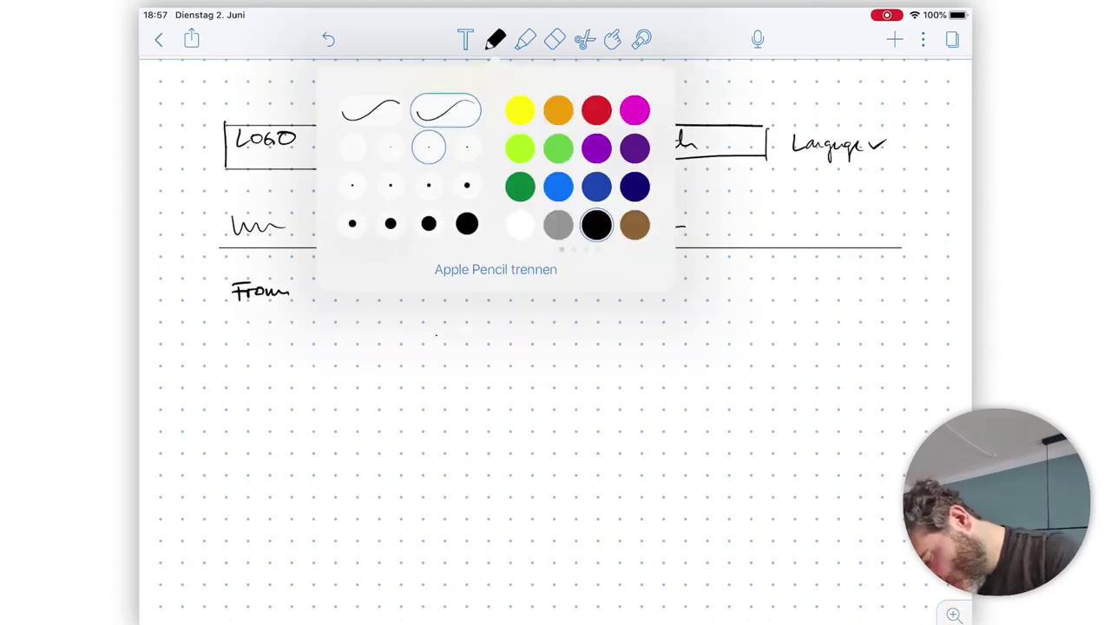
click(390, 146)
click(494, 39)
mouse_move(225, 323)
mouse_down()
mouse_move(228, 370)
mouse_move(281, 319)
mouse_move(450, 319)
mouse_move(446, 367)
mouse_up()
drag(233, 367, 452, 367)
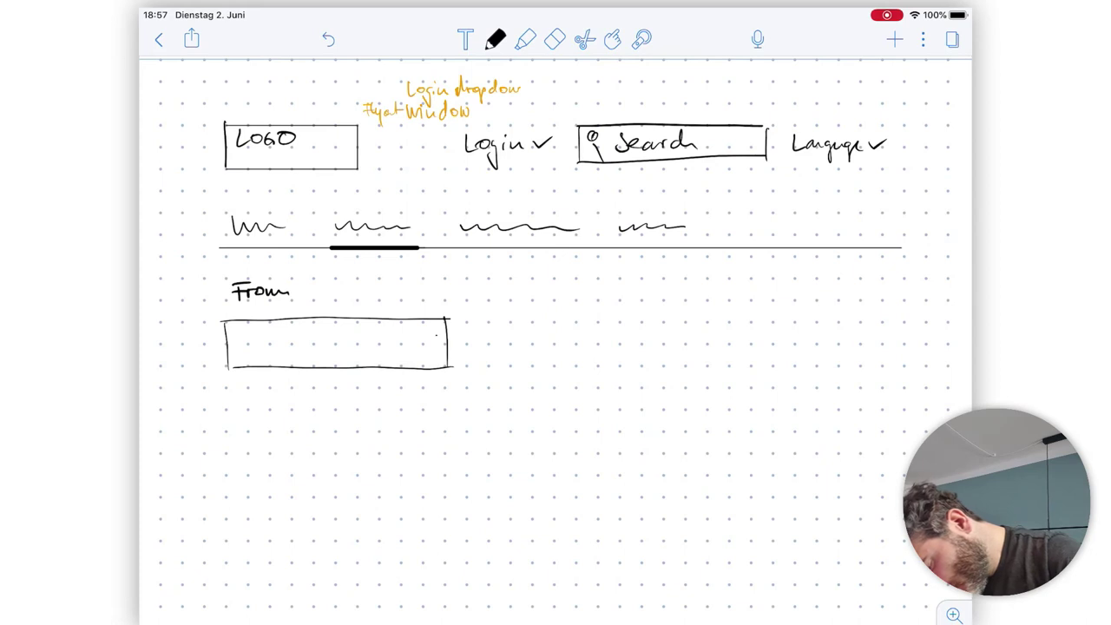
Handwrite "To" to the right of "From" and draw a matching rectangular input field beneath it.
mouse_move(496, 286)
mouse_down()
mouse_move(497, 297)
mouse_move(509, 286)
mouse_up()
drag(510, 291, 490, 367)
drag(489, 321, 694, 322)
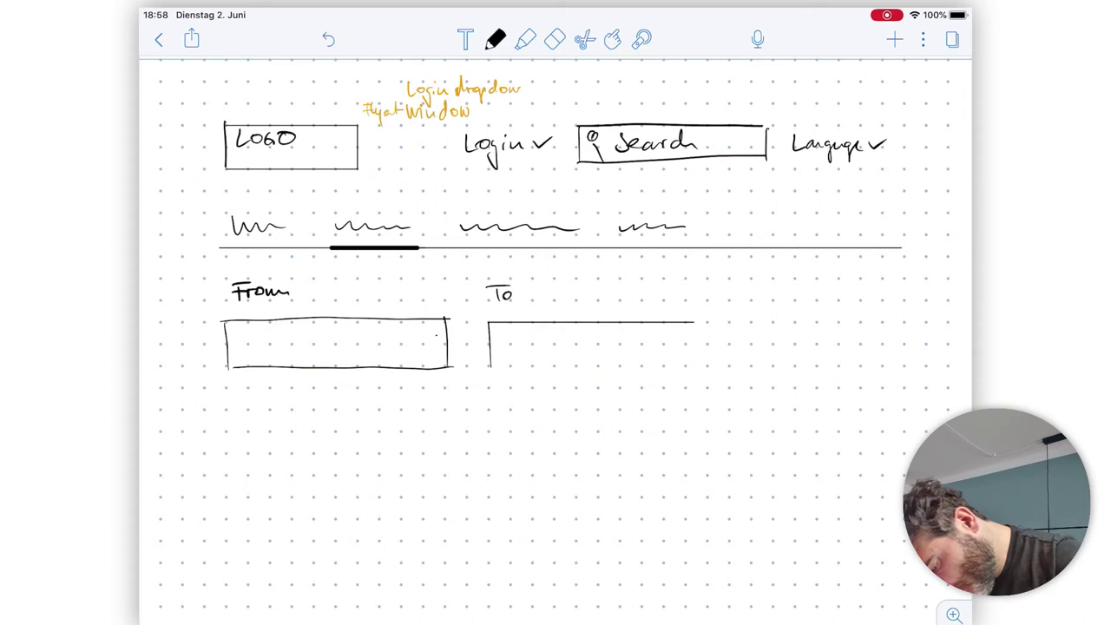
drag(491, 366, 700, 365)
drag(694, 322, 695, 366)
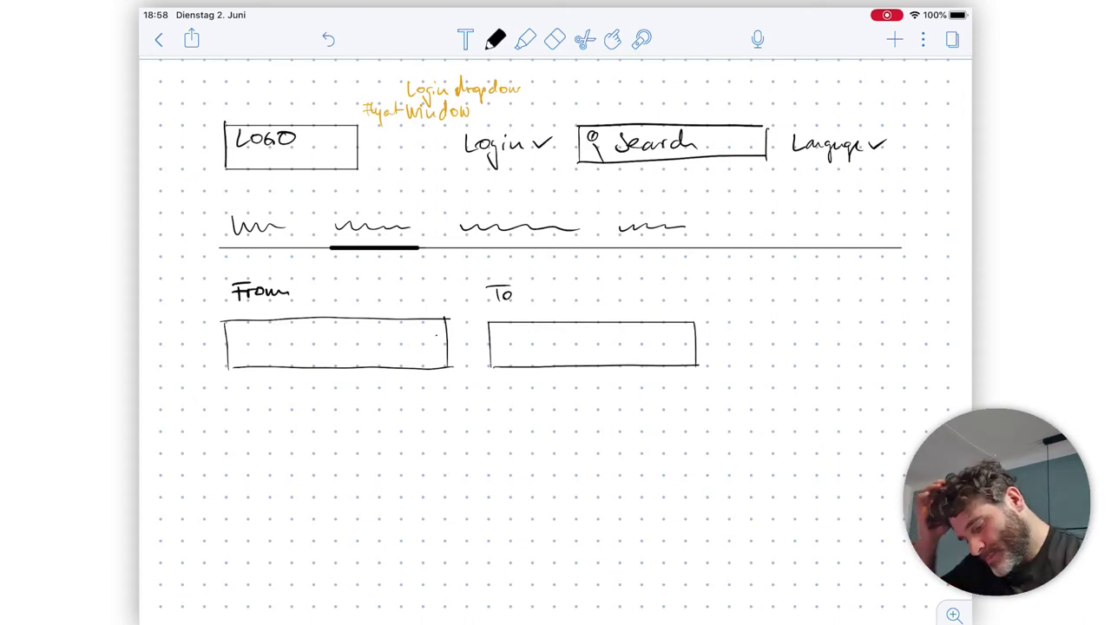
Draw opposing swap arrows between the From and To fields and handwrite "Hint" in orange inside both fields.
mouse_move(453, 338)
mouse_down()
mouse_move(473, 339)
mouse_move(455, 353)
mouse_move(469, 361)
mouse_up()
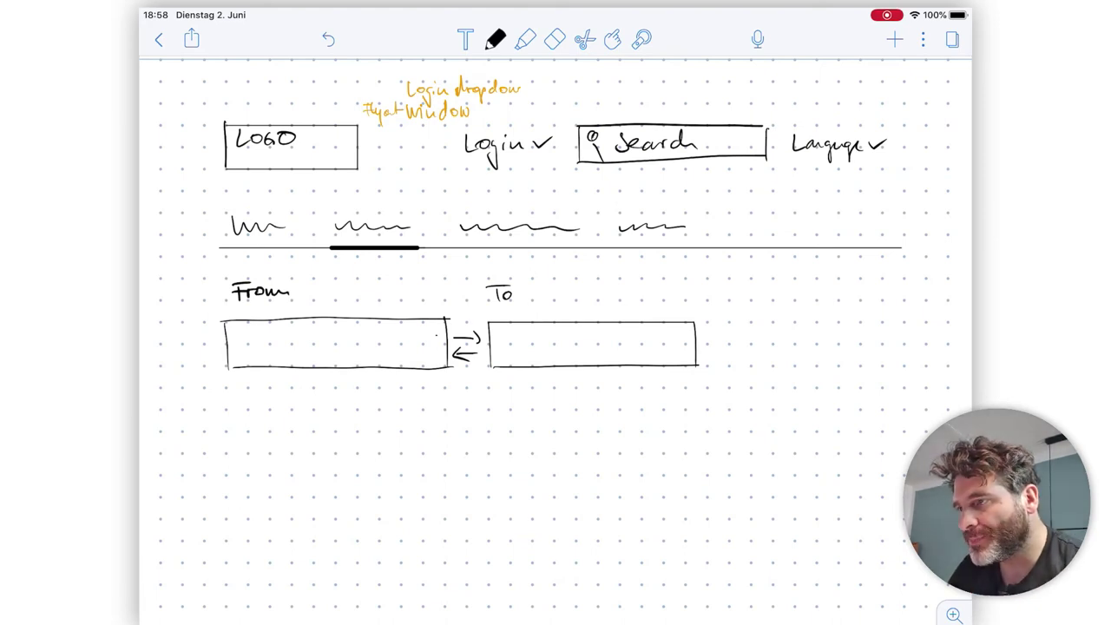
click(495, 39)
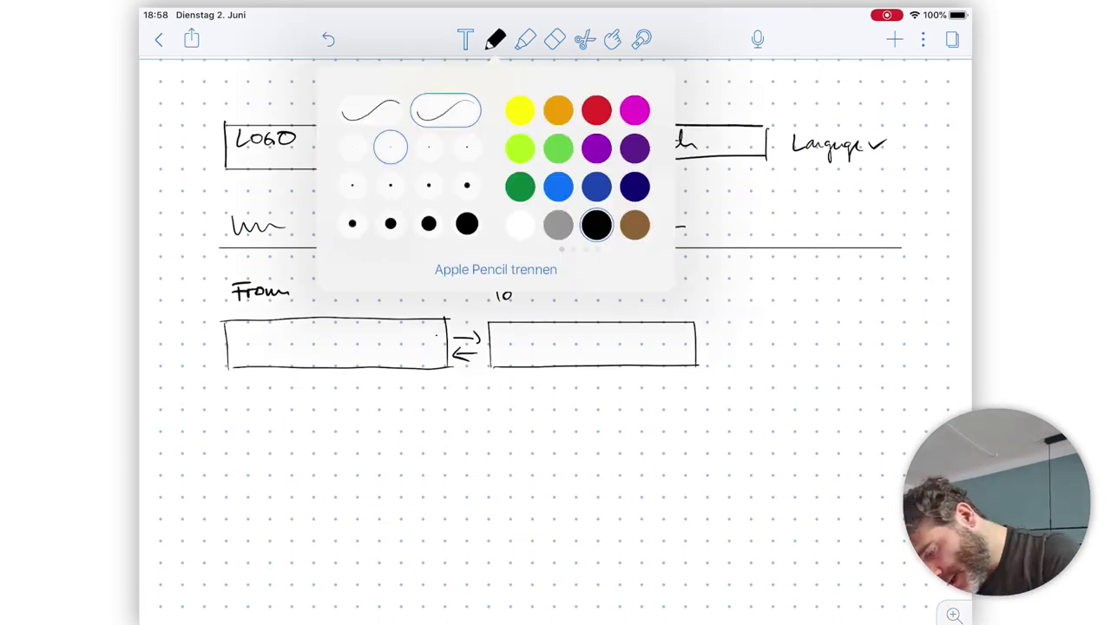
click(558, 110)
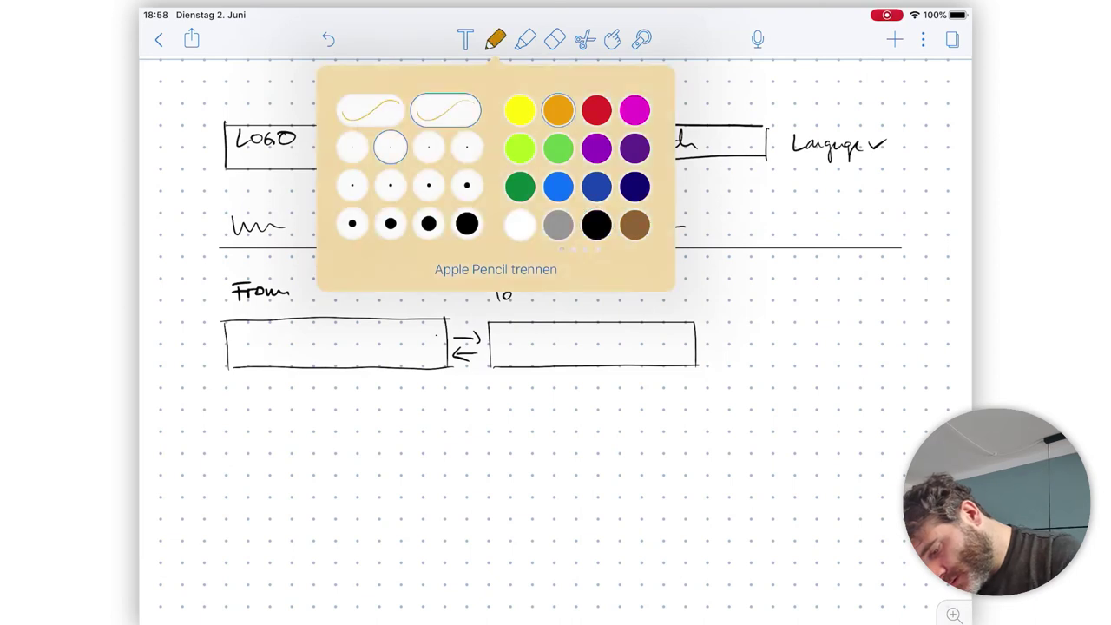
mouse_move(239, 333)
mouse_down()
mouse_move(239, 355)
mouse_move(264, 353)
mouse_up()
drag(273, 344, 277, 352)
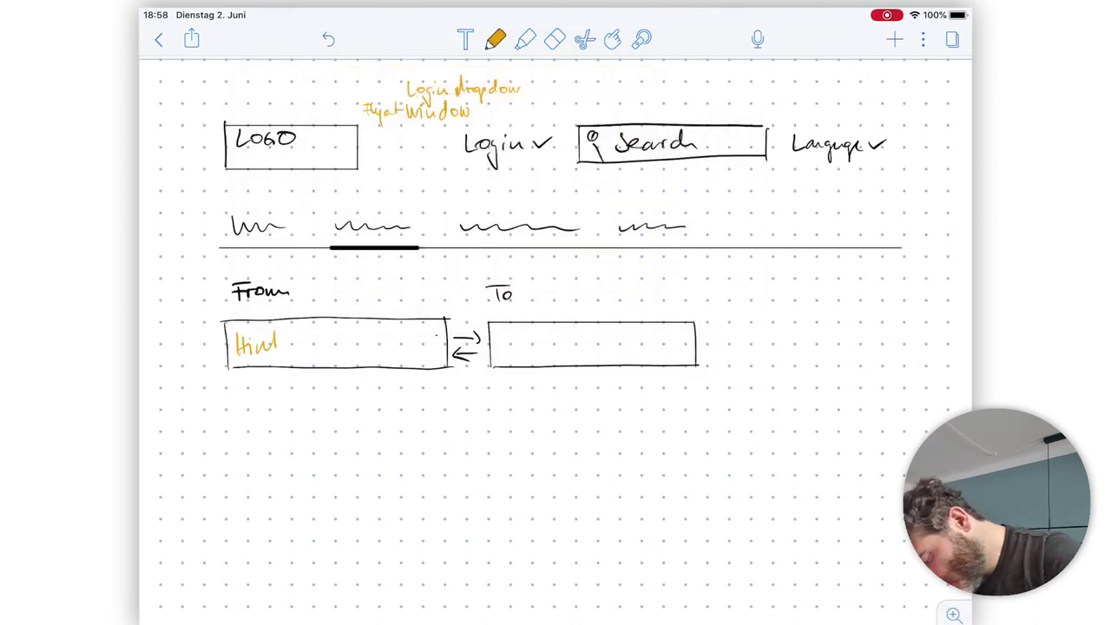
mouse_move(506, 327)
mouse_down()
mouse_move(507, 353)
mouse_move(526, 353)
mouse_up()
drag(531, 353, 552, 352)
drag(545, 339, 565, 336)
Handwrite "Date" in black below the From field and draw a rectangular input field beneath the label.
click(494, 39)
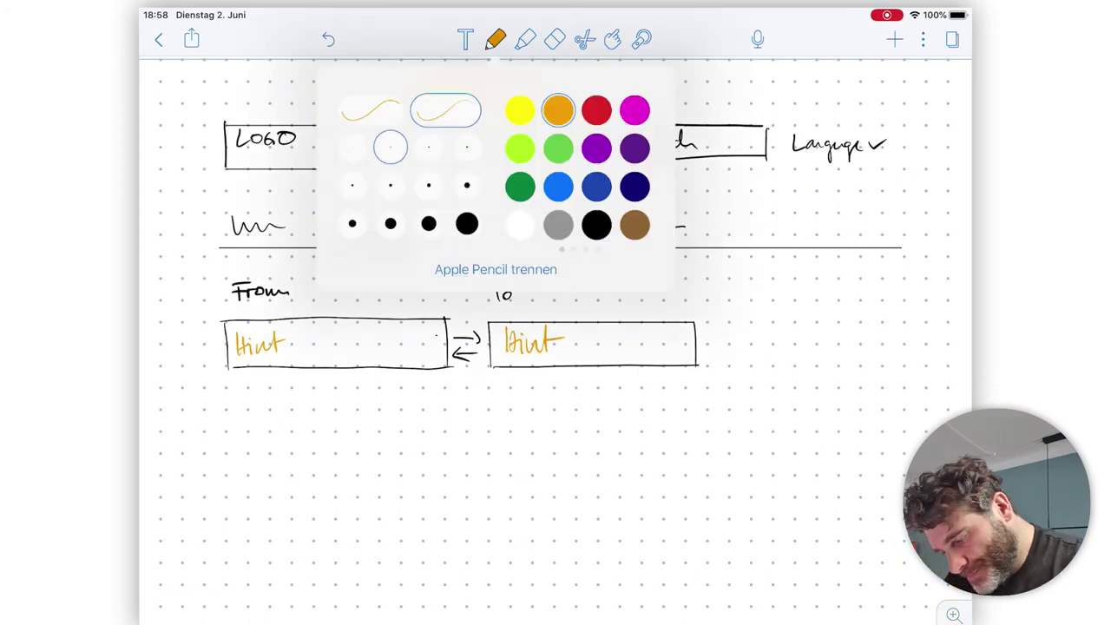
click(596, 225)
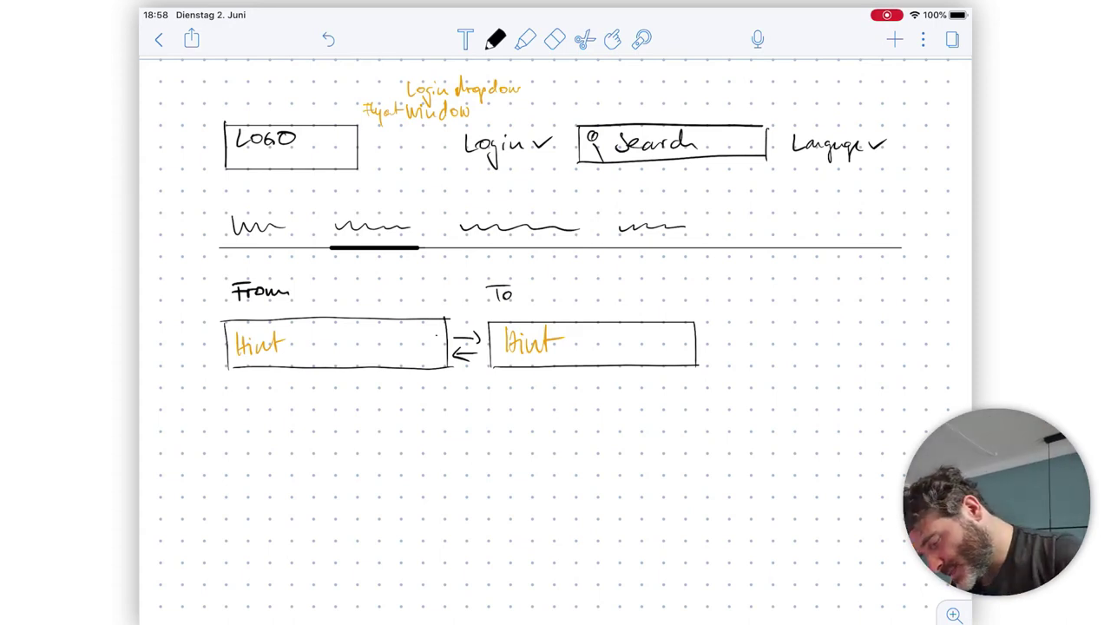
drag(232, 391, 234, 406)
drag(251, 399, 259, 406)
drag(253, 395, 262, 396)
mouse_move(264, 401)
mouse_down()
mouse_move(274, 404)
mouse_move(230, 470)
mouse_up()
mouse_move(231, 426)
mouse_down()
mouse_move(452, 424)
mouse_move(452, 470)
mouse_up()
drag(227, 478, 453, 476)
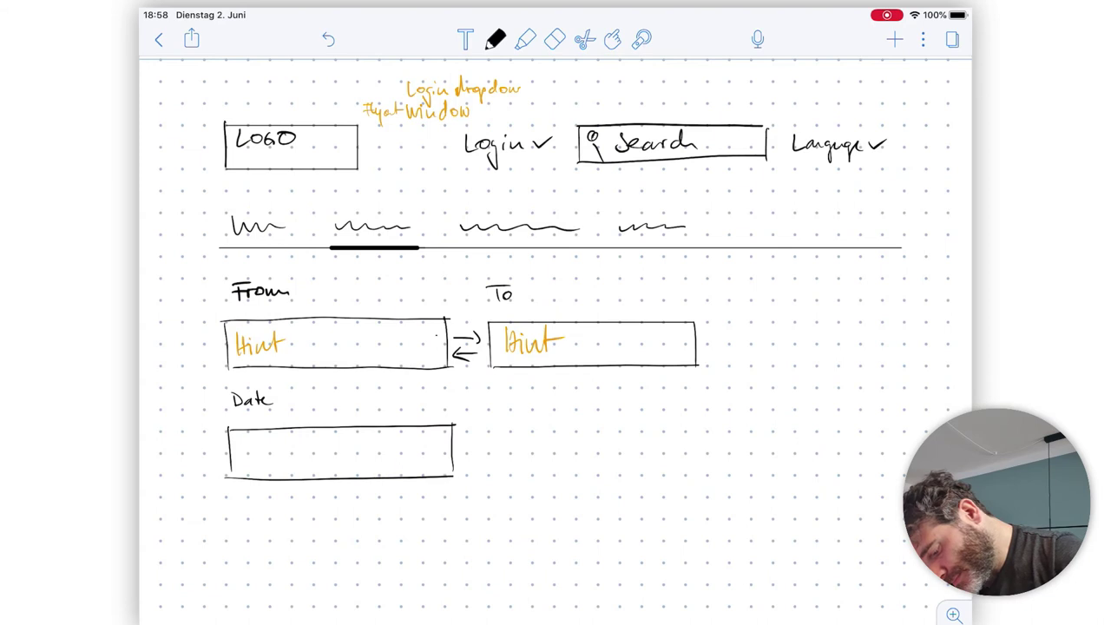
Fill the Date field with a crossed calendar icon box, the placeholder "Date ...." and back and forward arrows around it.
drag(245, 439, 245, 465)
mouse_move(241, 437)
mouse_down()
mouse_move(270, 435)
mouse_move(274, 465)
mouse_up()
drag(246, 464, 326, 466)
drag(342, 455, 348, 464)
drag(350, 458, 361, 457)
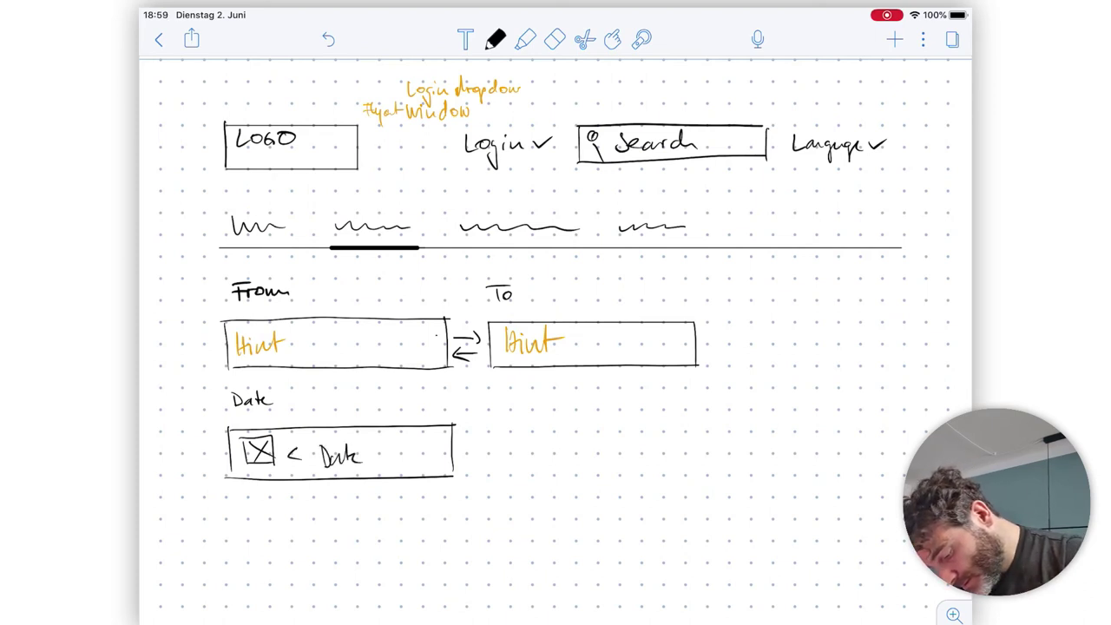
drag(426, 445, 428, 463)
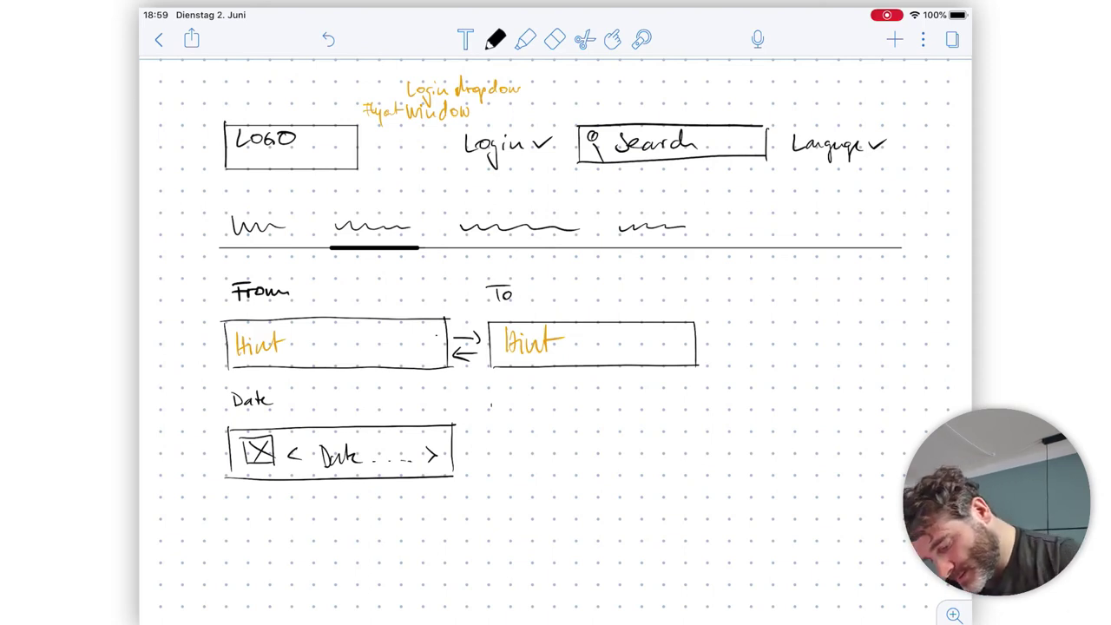
Handwrite "Time" beside the Date label and draw a field beneath it containing "18:00" and up/down stepper arrows.
drag(491, 400, 491, 417)
mouse_move(483, 401)
mouse_down()
mouse_move(534, 413)
mouse_move(491, 468)
mouse_up()
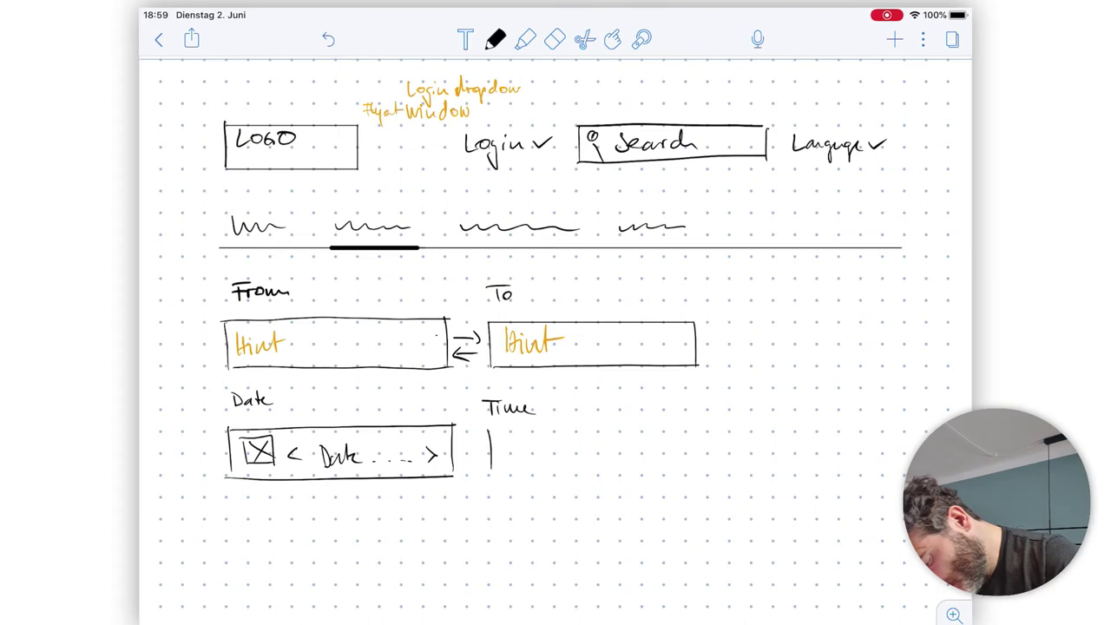
mouse_move(486, 427)
mouse_down()
mouse_move(607, 426)
mouse_move(613, 466)
mouse_up()
mouse_move(491, 474)
mouse_down()
mouse_move(613, 471)
mouse_move(592, 444)
mouse_move(596, 458)
mouse_up()
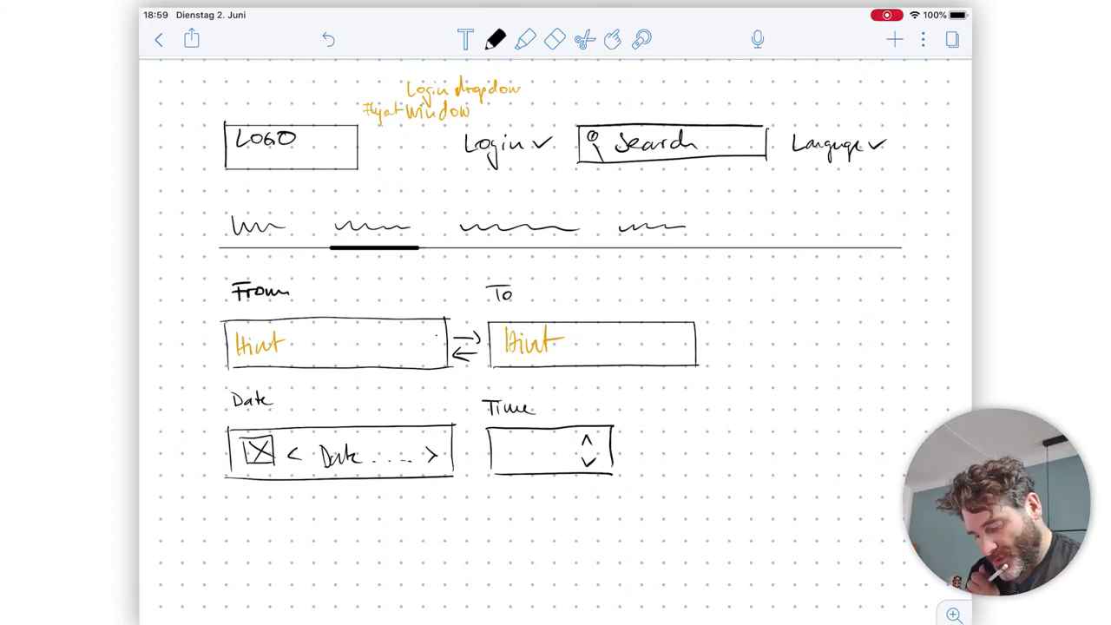
drag(502, 444, 503, 464)
drag(524, 442, 564, 448)
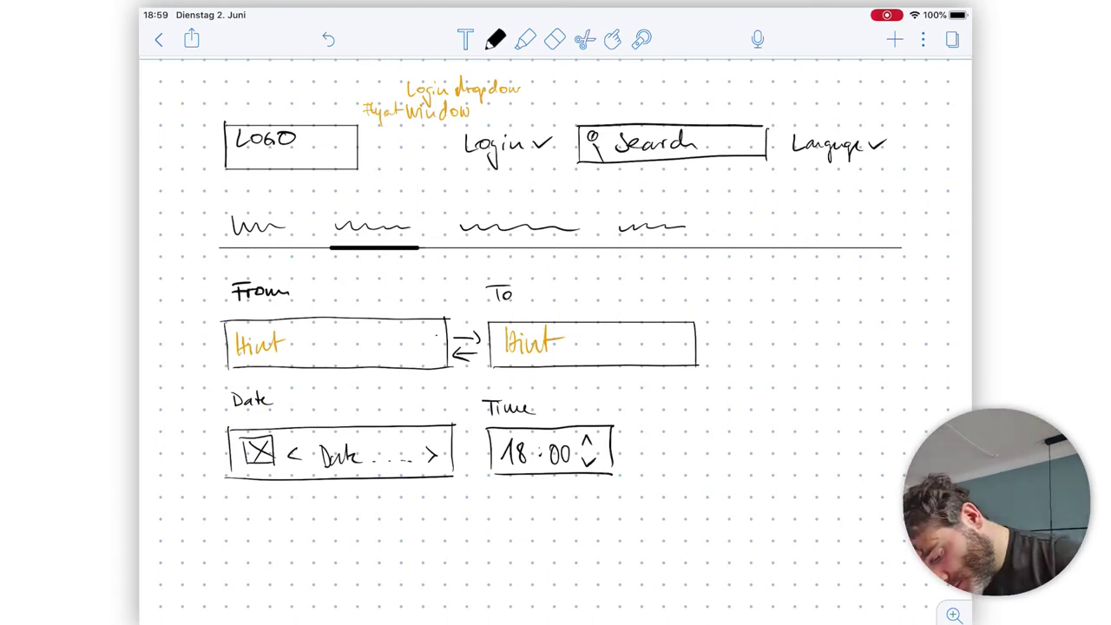
mouse_move(641, 444)
mouse_down()
mouse_move(640, 474)
mouse_move(666, 448)
mouse_up()
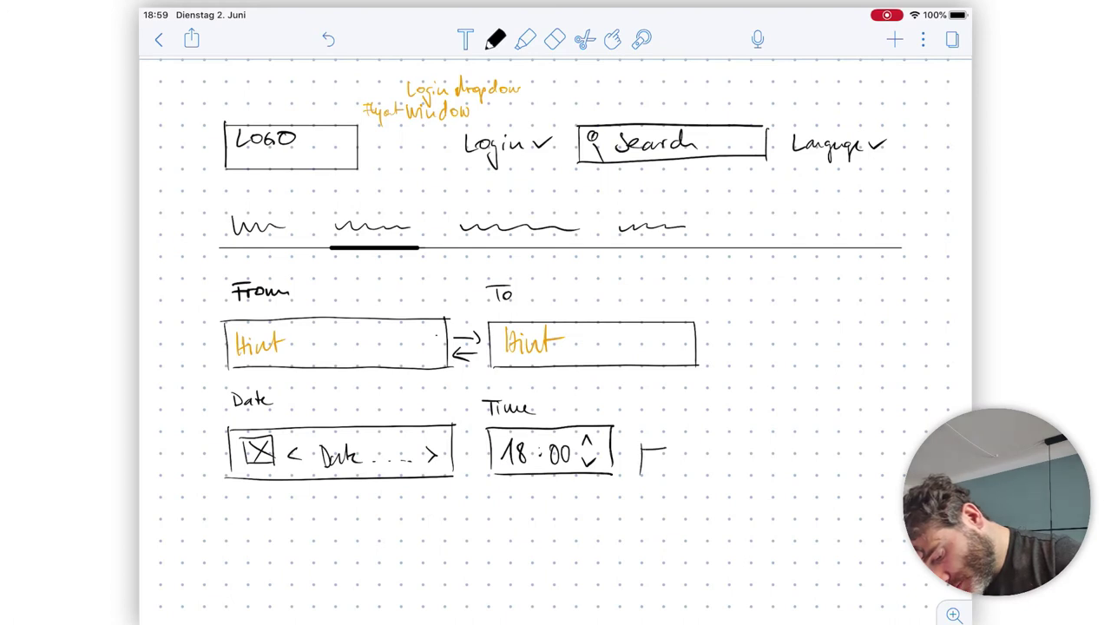
key(ctrl+z)
key(ctrl+z)
key(ctrl+z)
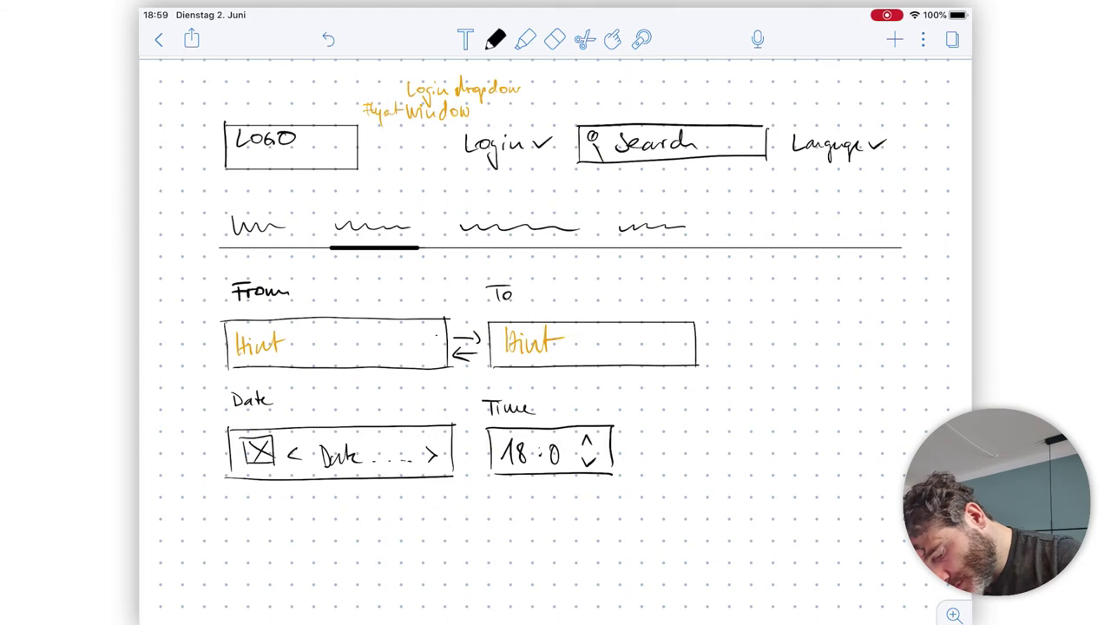
drag(566, 440, 566, 442)
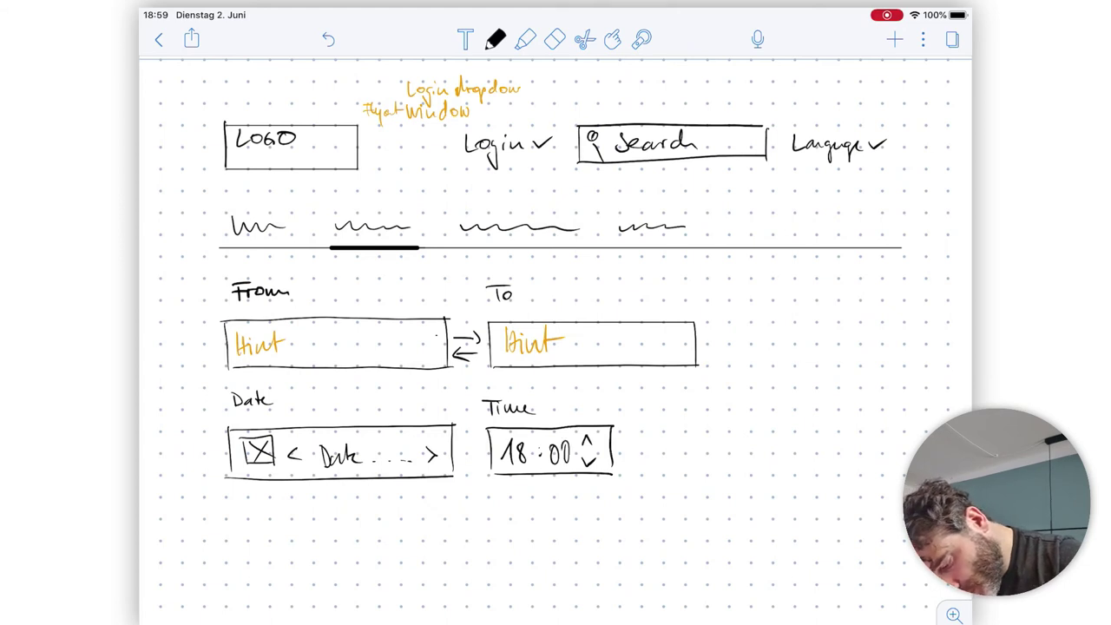
Draw a two-part toggle beside the Time field, shade its first half, and label the halves "Dep" and "Arr".
mouse_move(641, 441)
mouse_down()
mouse_move(642, 469)
mouse_move(715, 443)
mouse_move(720, 463)
mouse_up()
mouse_move(644, 470)
mouse_down()
mouse_move(731, 465)
mouse_move(680, 470)
mouse_move(659, 458)
mouse_move(670, 451)
mouse_move(677, 464)
mouse_up()
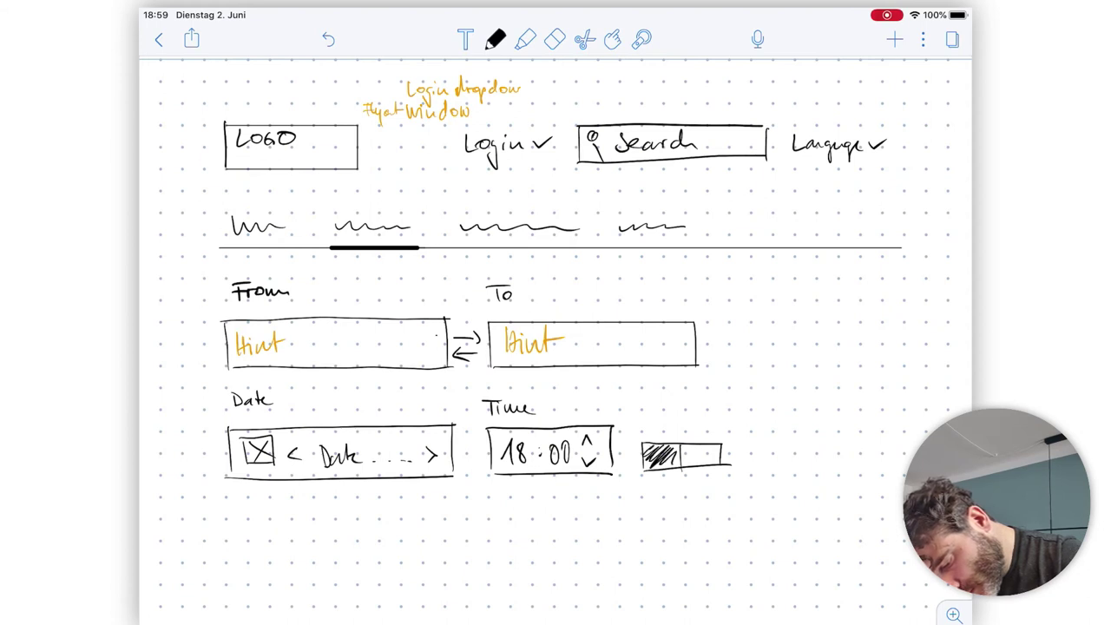
drag(639, 414, 640, 429)
mouse_move(646, 425)
mouse_down()
mouse_move(656, 436)
mouse_move(699, 428)
mouse_up()
drag(686, 422, 706, 416)
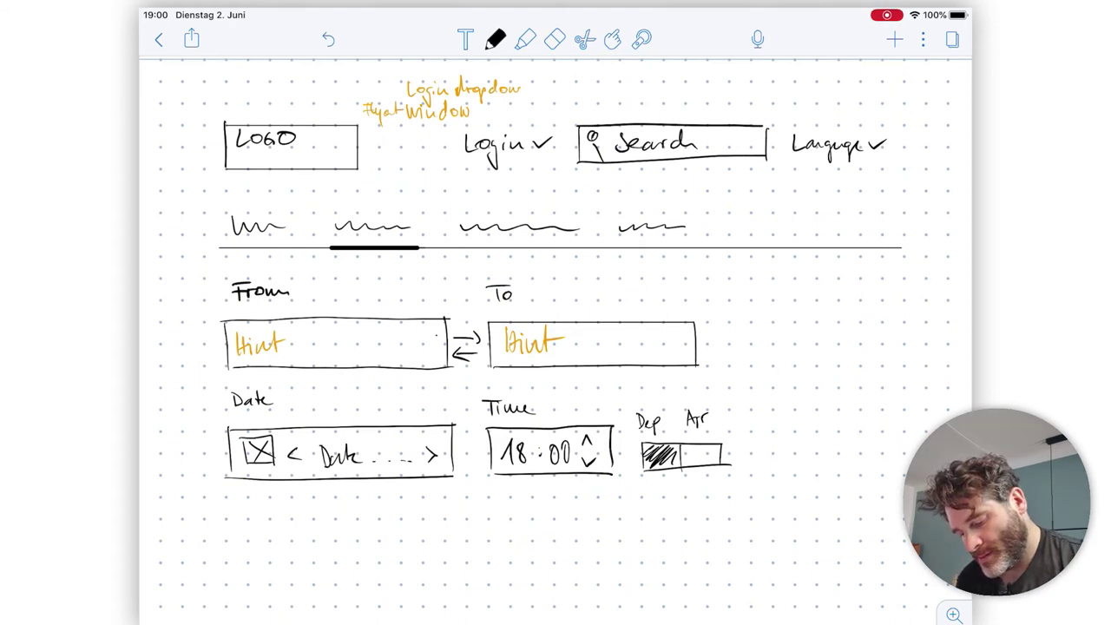
Draw a rectangular button to the right of the Dep/Arr toggle and handwrite "Search Btn" inside it.
mouse_move(759, 441)
mouse_down()
mouse_move(759, 472)
mouse_move(774, 435)
mouse_move(883, 468)
mouse_up()
drag(760, 472, 884, 470)
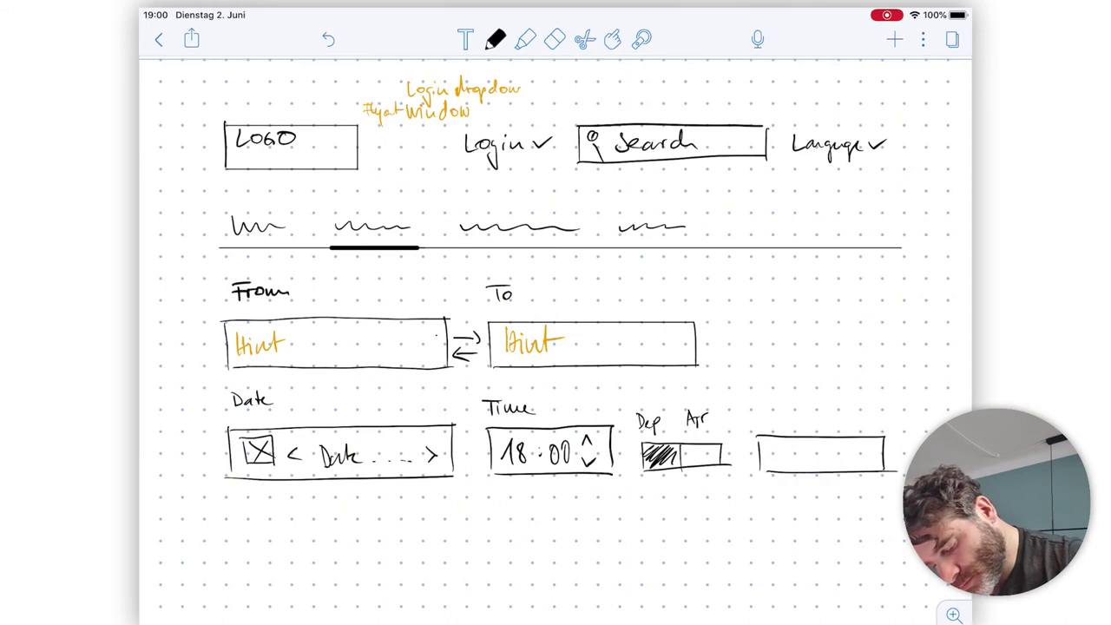
drag(779, 443, 772, 460)
drag(782, 456, 828, 461)
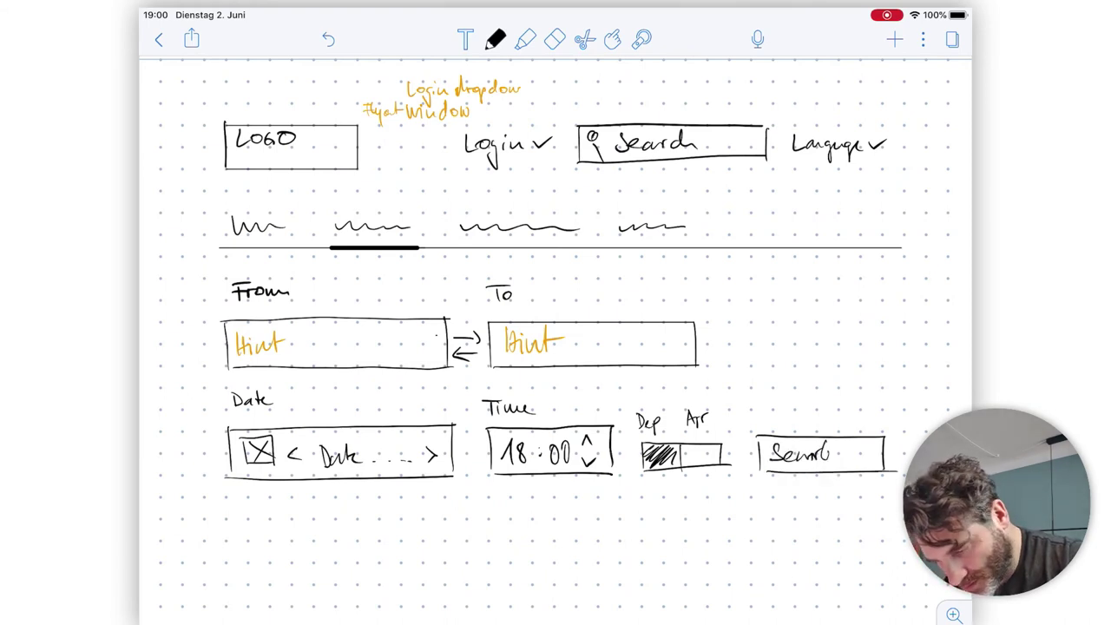
key(ctrl+z)
key(ctrl+z)
key(ctrl+z)
drag(798, 455, 813, 460)
drag(819, 453, 845, 464)
drag(845, 446, 846, 462)
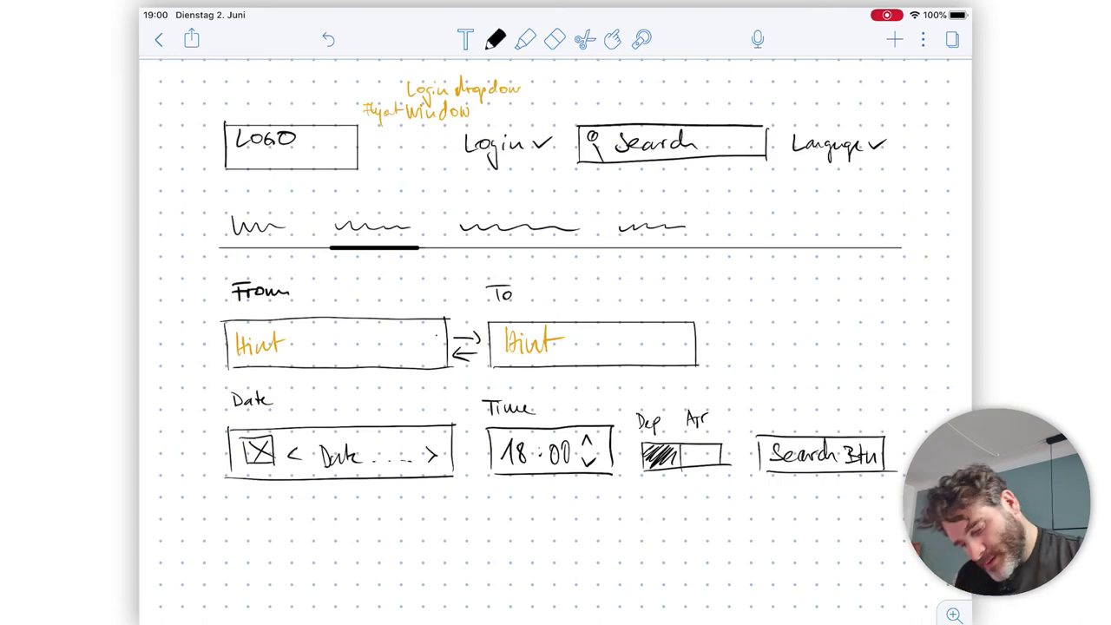
Draw a three-line hamburger menu icon at the far right end of the navigation row.
scroll(555, 269, down, 4)
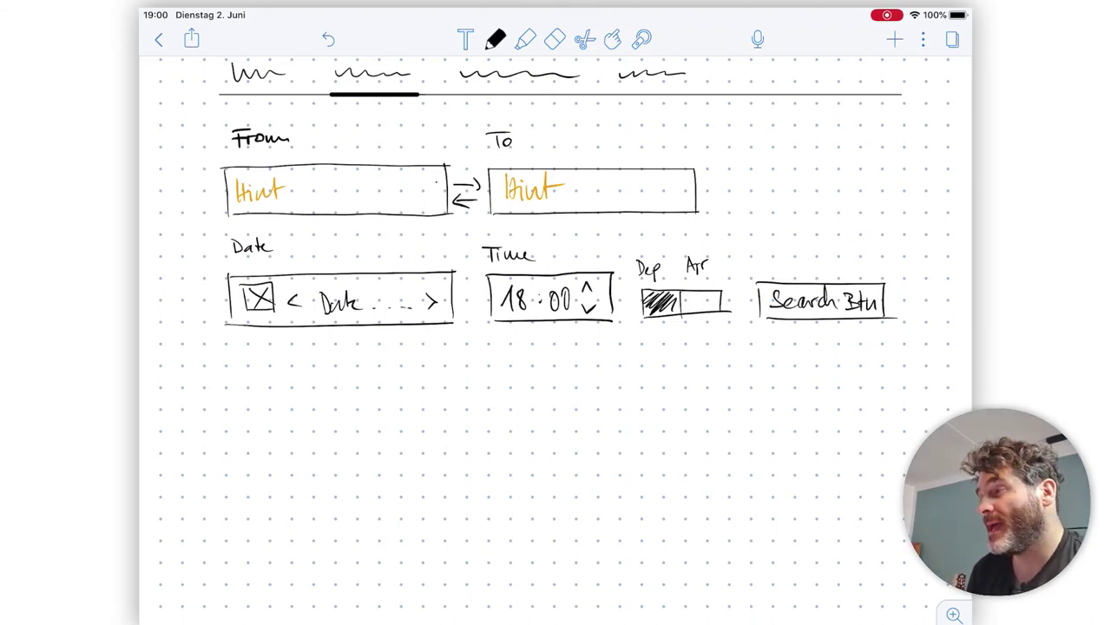
scroll(555, 347, up, 5)
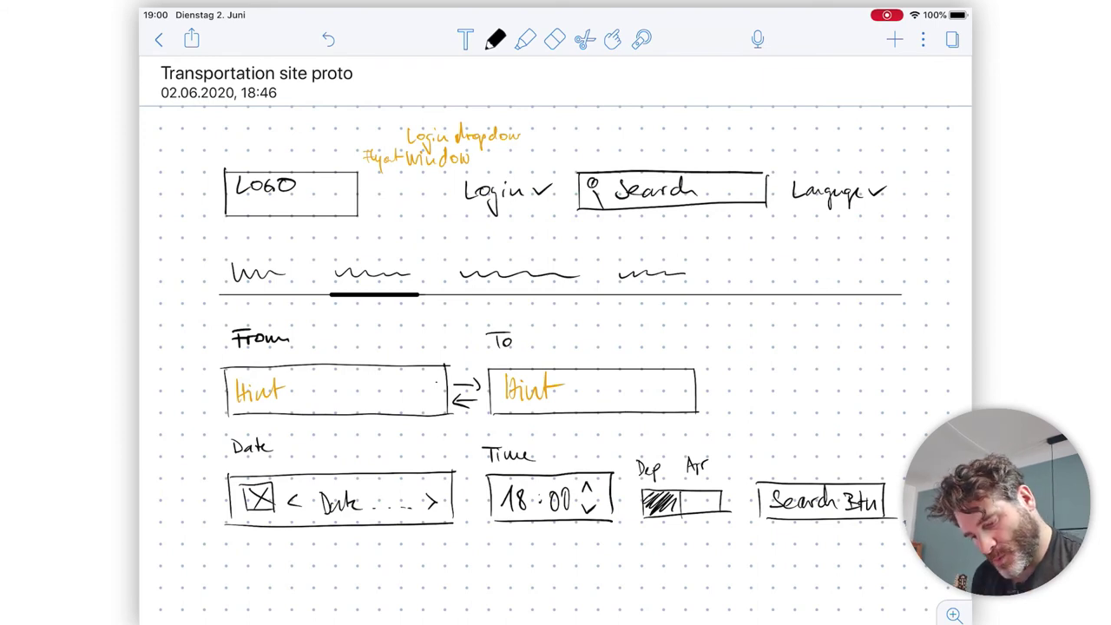
mouse_move(863, 268)
mouse_down()
mouse_move(890, 267)
mouse_move(894, 279)
mouse_up()
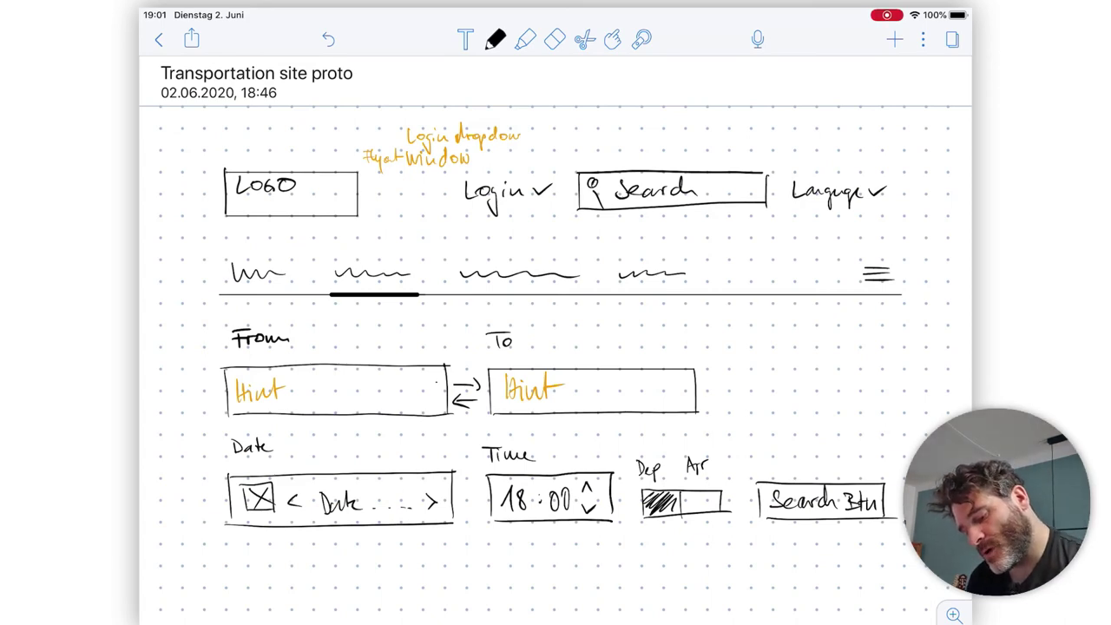
Annotate the hamburger icon with the orange handwritten note "App. when scrolling down".
click(496, 40)
click(521, 74)
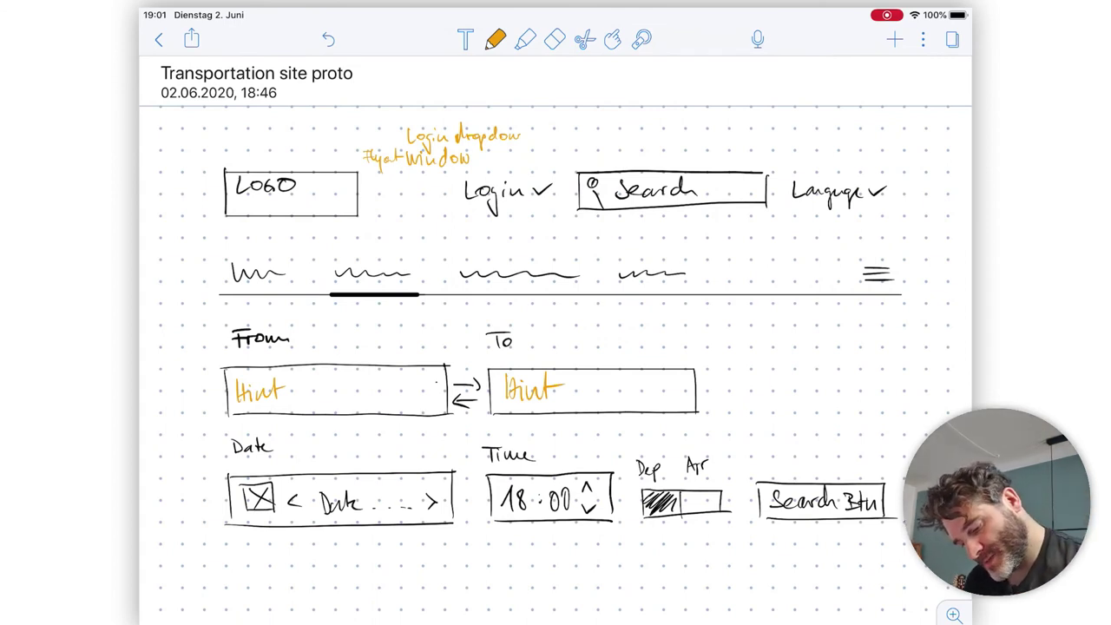
mouse_move(850, 248)
mouse_down()
mouse_move(857, 231)
mouse_move(863, 250)
mouse_move(876, 235)
mouse_move(897, 246)
mouse_move(904, 226)
mouse_move(925, 240)
mouse_move(884, 264)
mouse_move(909, 258)
mouse_up()
drag(913, 259, 919, 266)
mouse_move(923, 250)
mouse_down()
mouse_move(923, 264)
mouse_move(937, 265)
mouse_up()
mouse_move(942, 260)
mouse_down()
mouse_move(936, 275)
mouse_move(914, 272)
mouse_move(950, 286)
mouse_up()
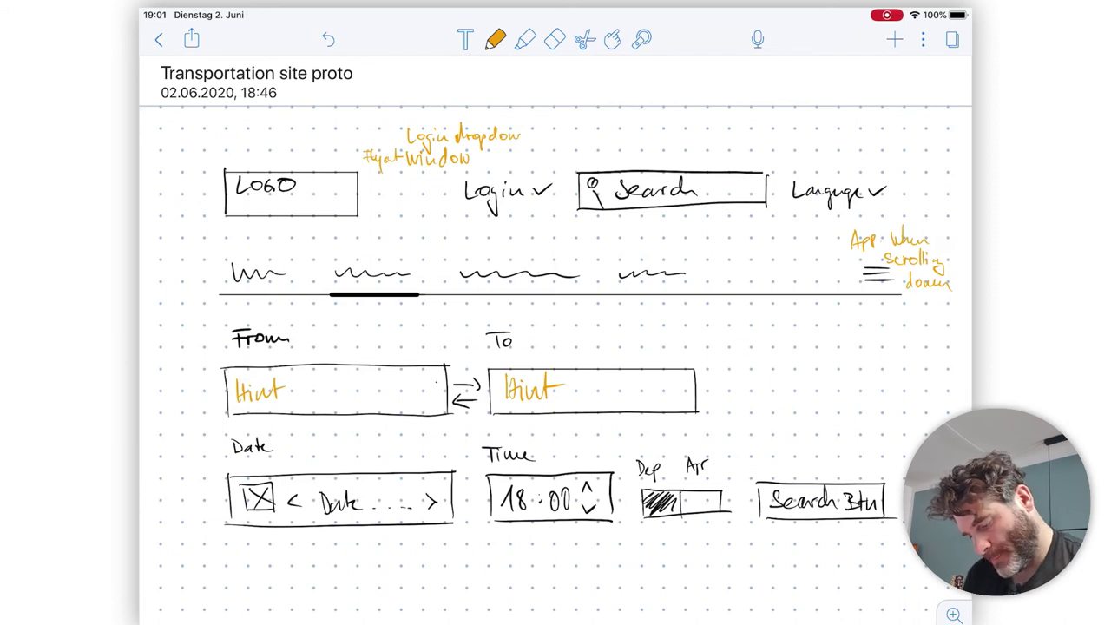
Draw two page-wide horizontal black lines below the booking form to bound a banner section.
scroll(555, 347, down, 5)
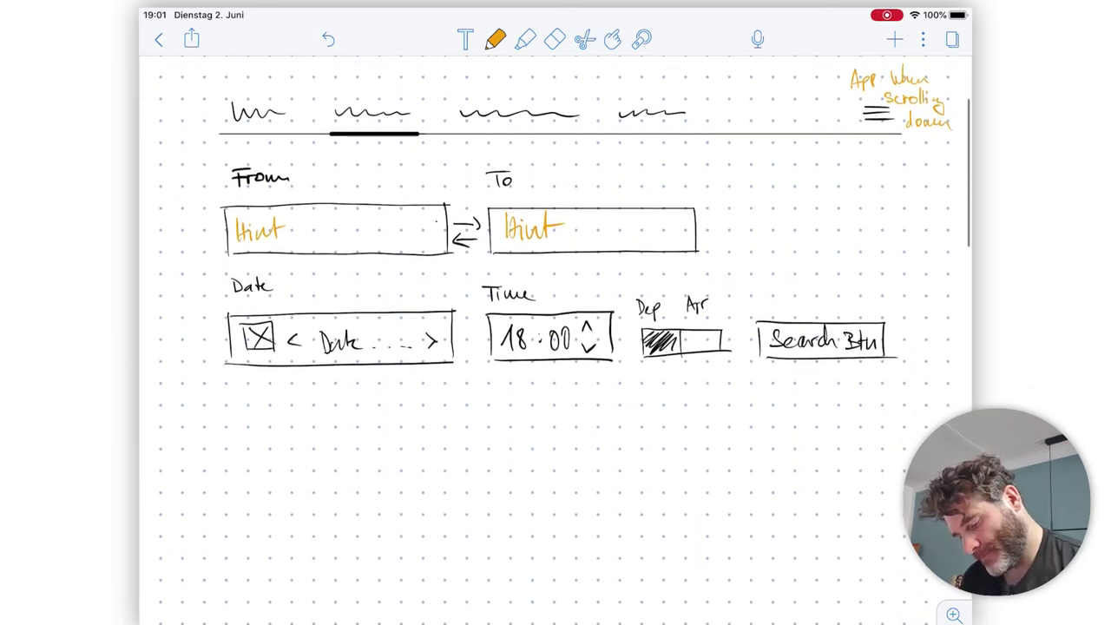
click(494, 39)
click(596, 224)
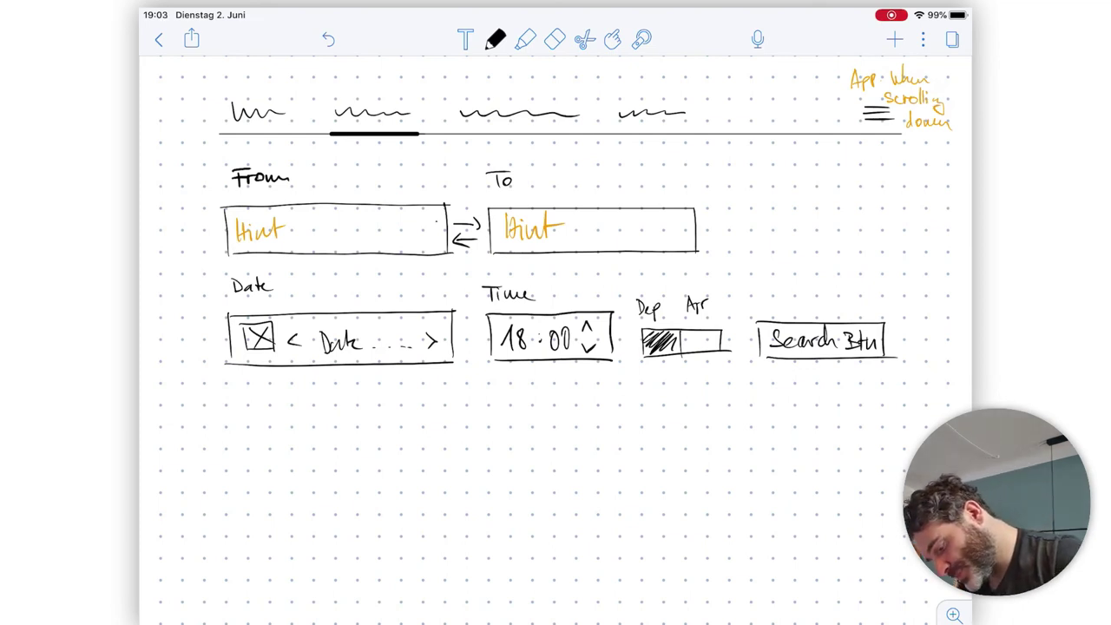
drag(152, 406, 970, 403)
scroll(555, 260, down, 3)
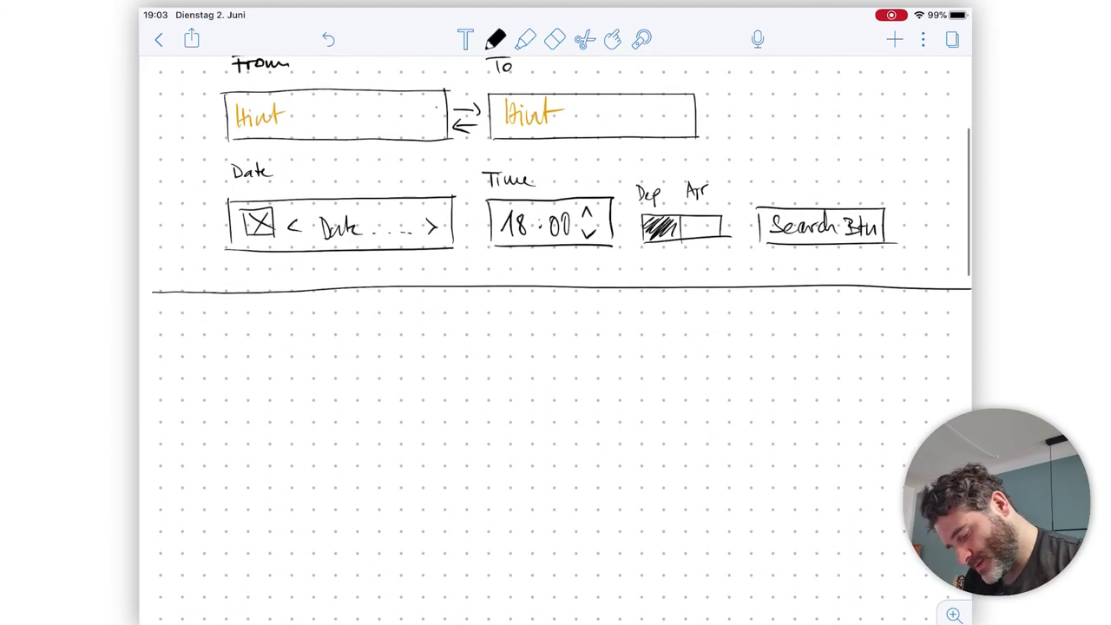
scroll(555, 260, down, 2)
drag(149, 527, 902, 507)
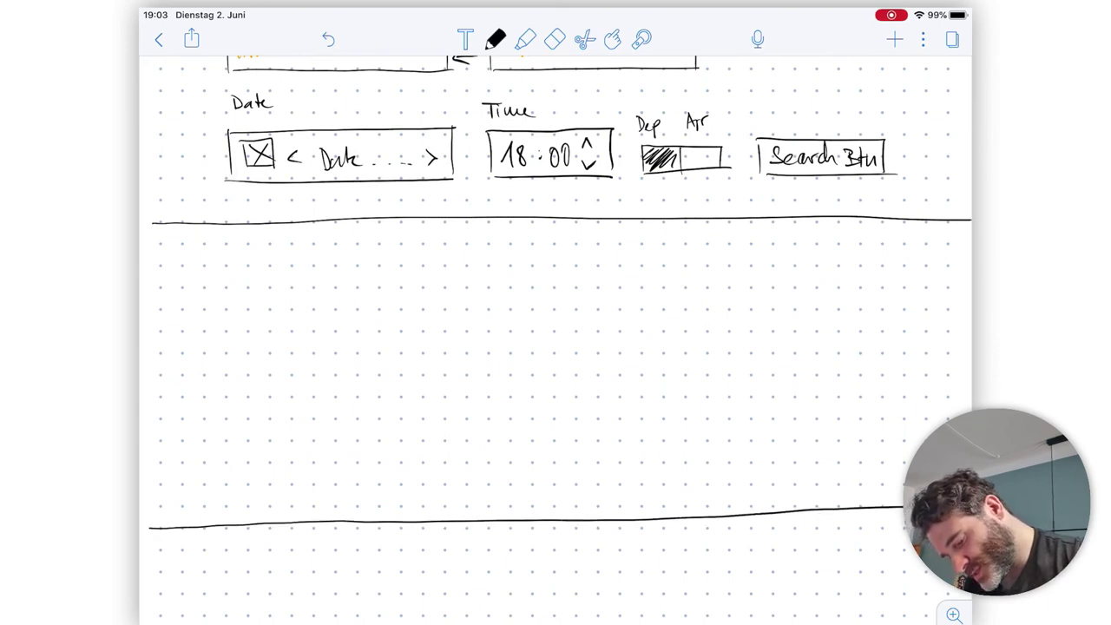
Sketch a banner picture between the two lines, with a rayed sun at the upper right and a mountain outline across the width.
mouse_move(800, 262)
mouse_down()
mouse_move(788, 277)
mouse_move(807, 261)
mouse_up()
drag(854, 245, 841, 274)
mouse_move(815, 312)
mouse_down()
mouse_move(823, 324)
mouse_move(762, 311)
mouse_move(772, 279)
mouse_up()
drag(798, 238, 804, 249)
drag(838, 297, 855, 306)
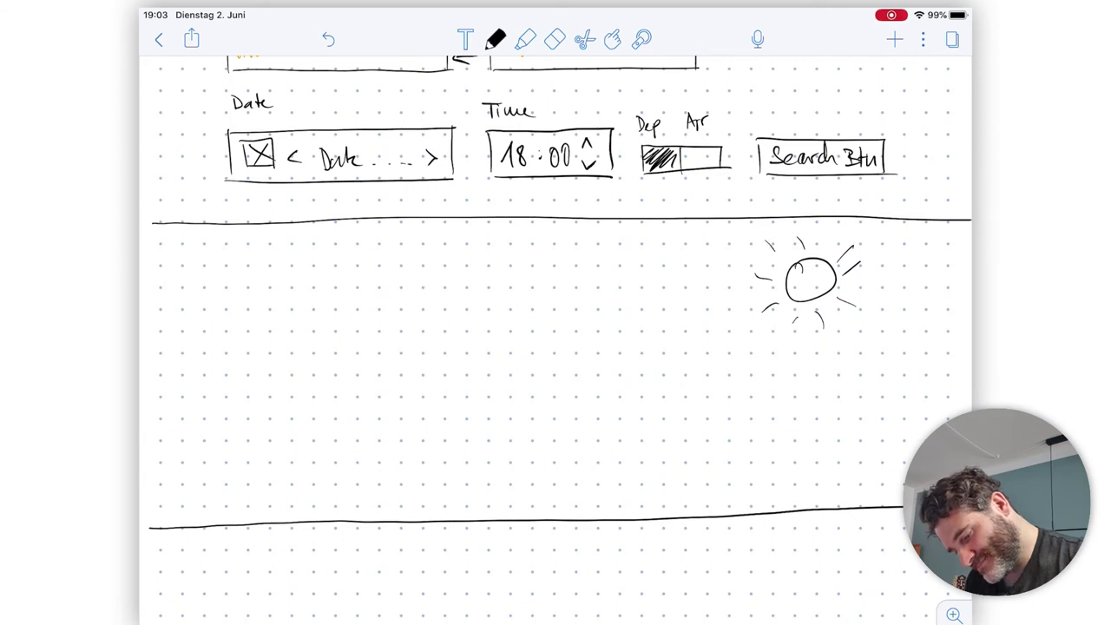
mouse_move(156, 440)
mouse_down()
mouse_move(347, 379)
mouse_move(536, 368)
mouse_move(842, 395)
mouse_move(970, 389)
mouse_up()
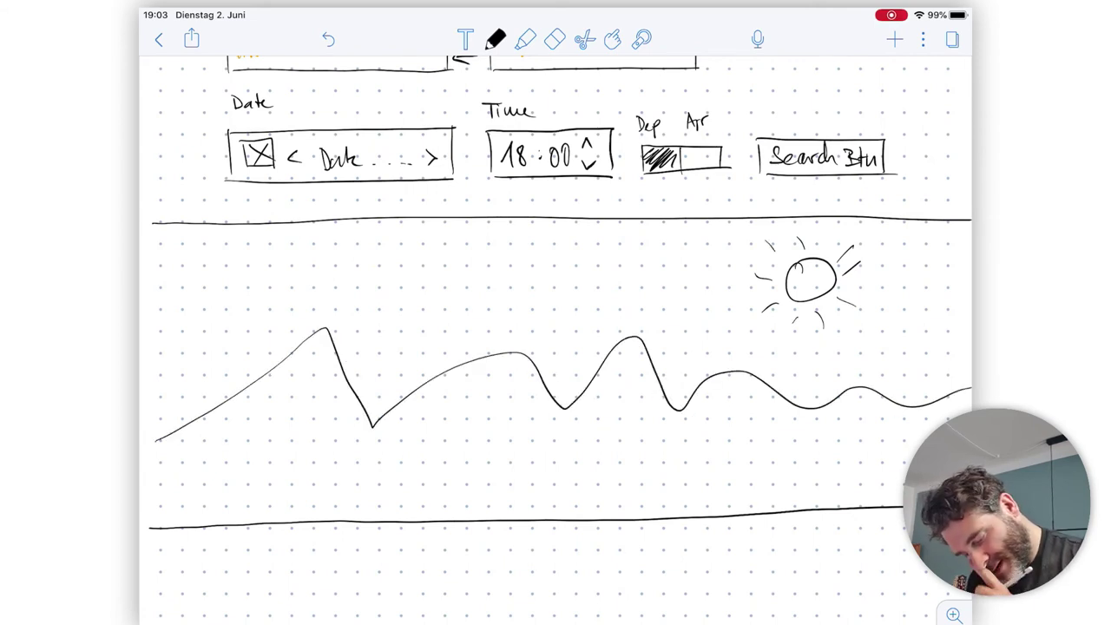
Add carousel controls to the banner: three small circles at its bottom centre and previous and next arrows at its sides.
drag(504, 492, 524, 501)
mouse_move(566, 492)
mouse_down()
mouse_move(557, 501)
mouse_move(566, 492)
mouse_up()
mouse_move(928, 345)
mouse_down()
mouse_move(947, 363)
mouse_move(918, 380)
mouse_up()
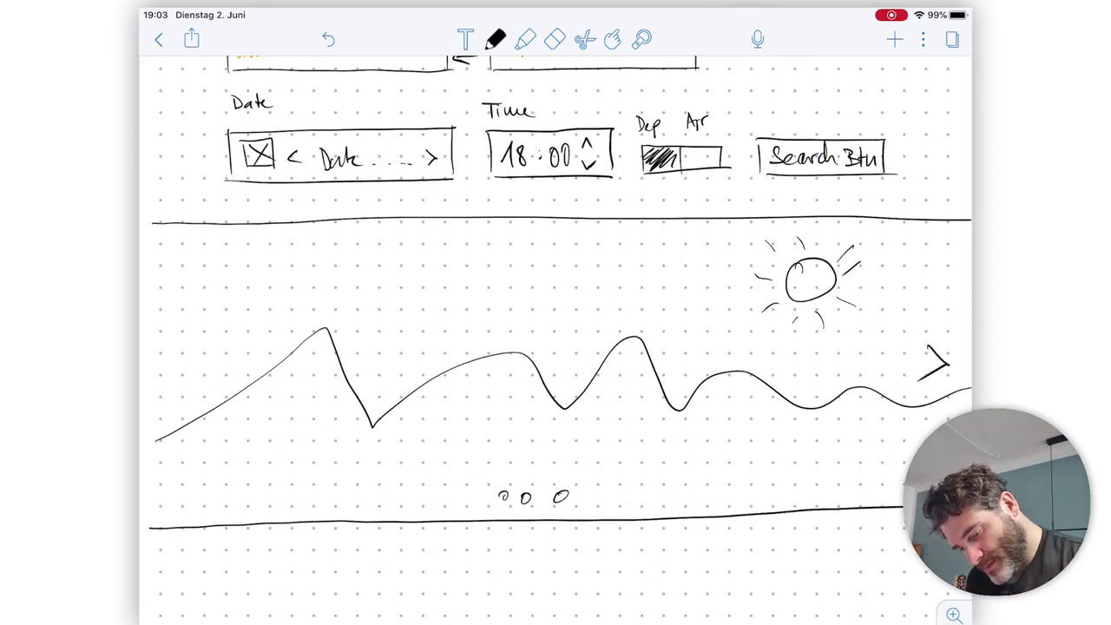
drag(165, 367, 168, 395)
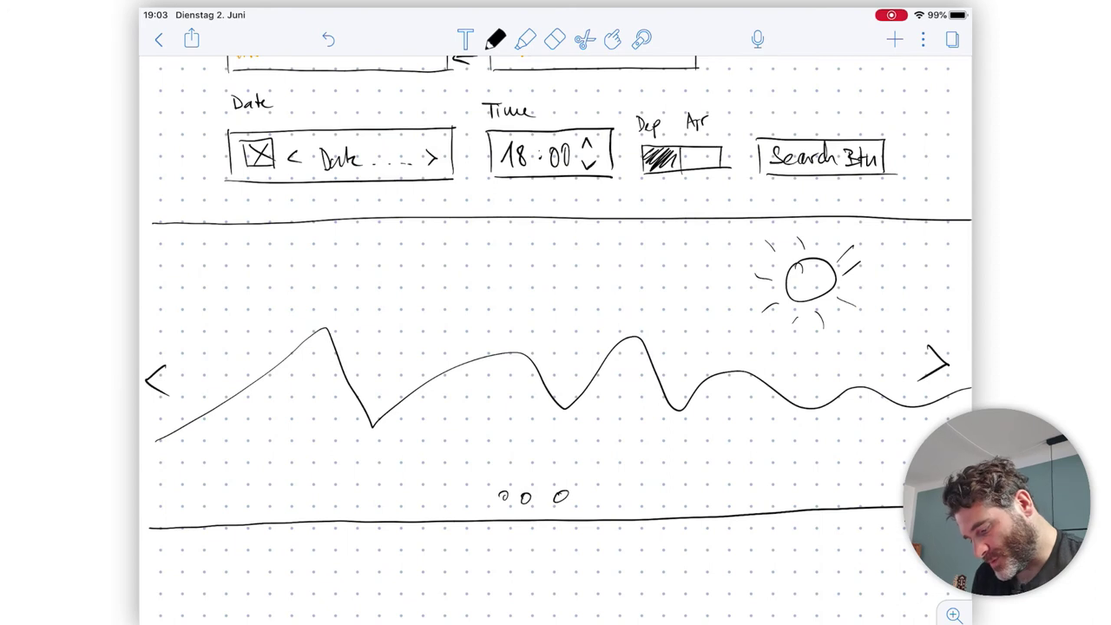
Handwrite "Information Headline" on two lines over the banner's left half with a thick black pen.
click(494, 39)
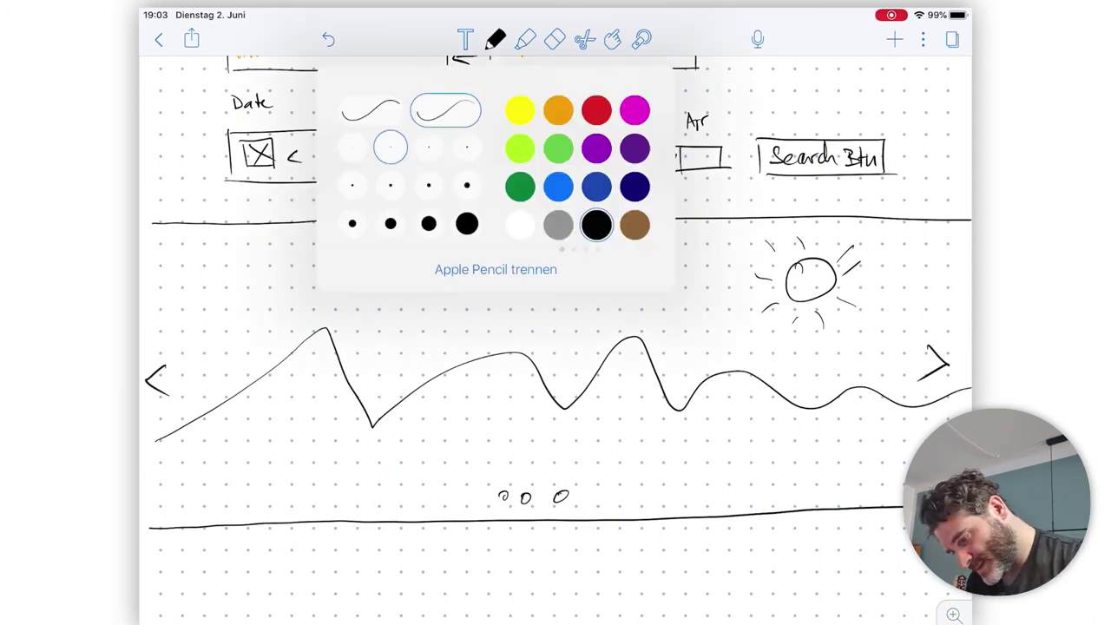
click(391, 184)
click(596, 225)
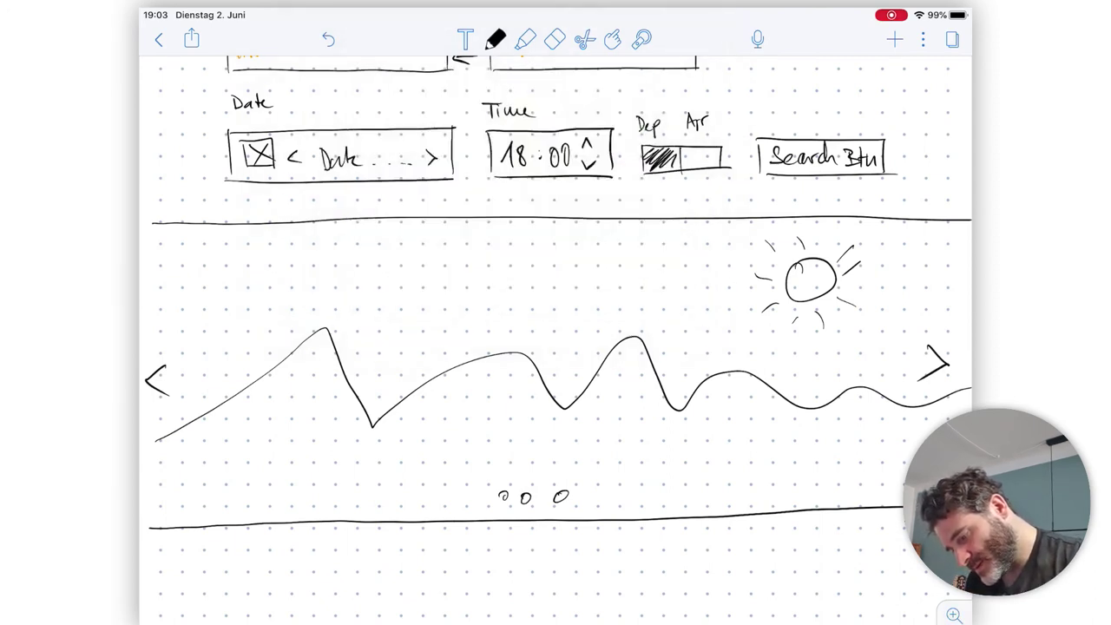
mouse_move(215, 279)
mouse_down()
mouse_move(216, 337)
mouse_move(251, 331)
mouse_up()
drag(267, 293, 259, 345)
drag(265, 309, 319, 299)
drag(326, 328, 331, 297)
mouse_move(364, 321)
mouse_down()
mouse_move(400, 275)
mouse_move(423, 324)
mouse_move(462, 323)
mouse_up()
mouse_move(223, 356)
mouse_down()
mouse_move(221, 402)
mouse_move(234, 405)
mouse_up()
mouse_move(220, 382)
mouse_down()
mouse_move(260, 379)
mouse_move(271, 398)
mouse_up()
mouse_move(286, 375)
mouse_down()
mouse_move(288, 398)
mouse_move(319, 396)
mouse_up()
drag(326, 350, 326, 396)
mouse_move(341, 369)
mouse_down()
mouse_move(340, 390)
mouse_move(344, 358)
mouse_up()
mouse_move(355, 364)
mouse_down()
mouse_move(375, 399)
mouse_move(392, 399)
mouse_up()
drag(393, 390, 422, 403)
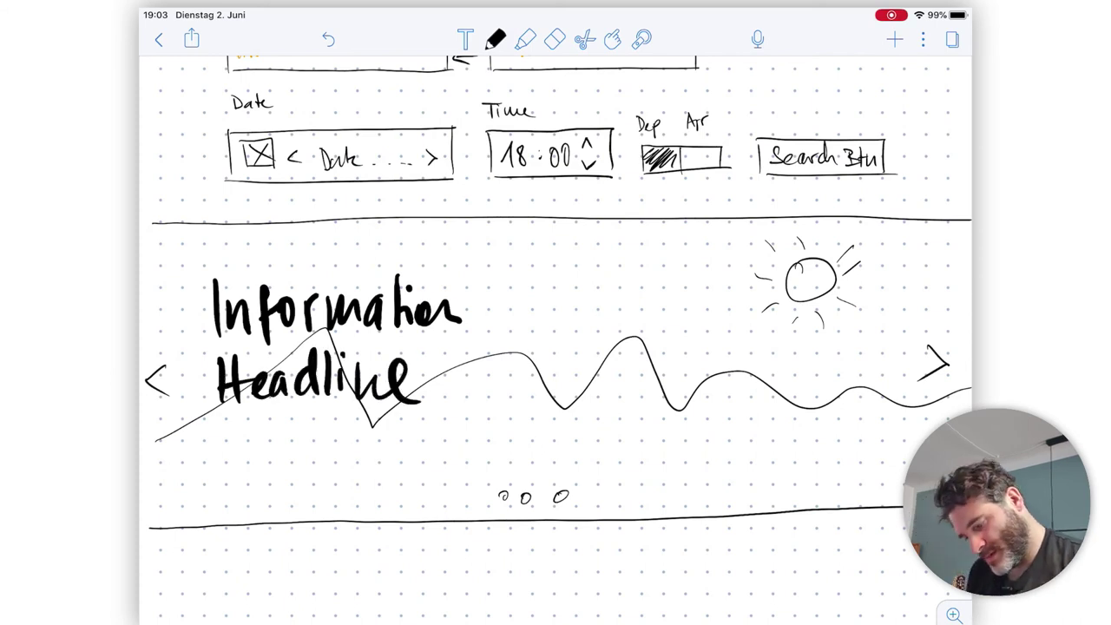
Draw a tall rectangular card outline below the banner at the page's left side with a thinner black pen.
scroll(556, 347, down, 1)
scroll(555, 347, up, 4)
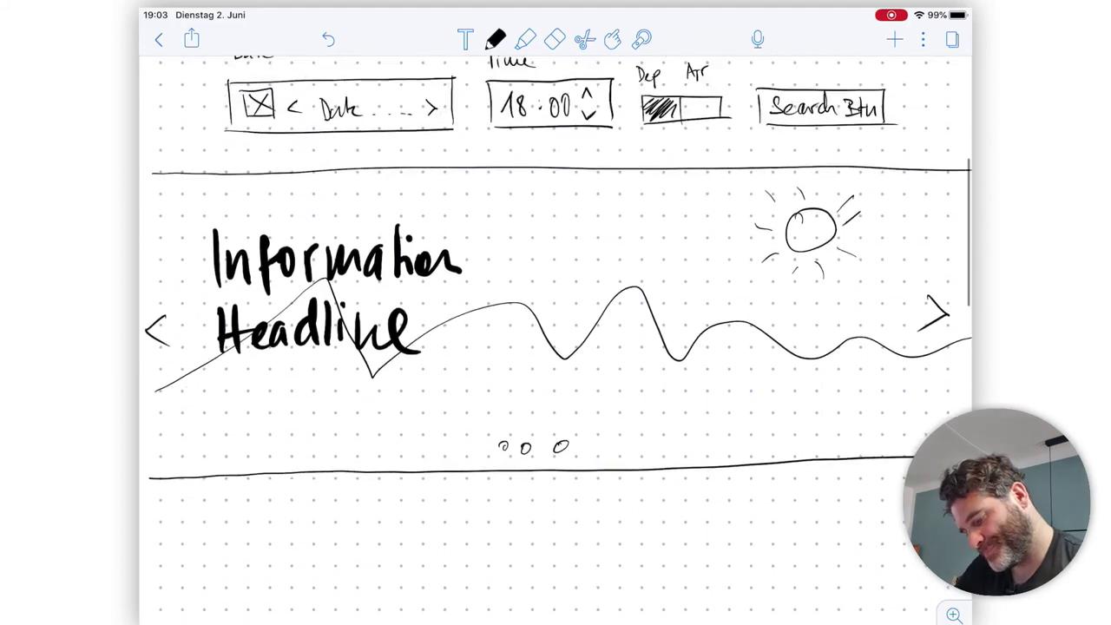
scroll(555, 347, up, 1)
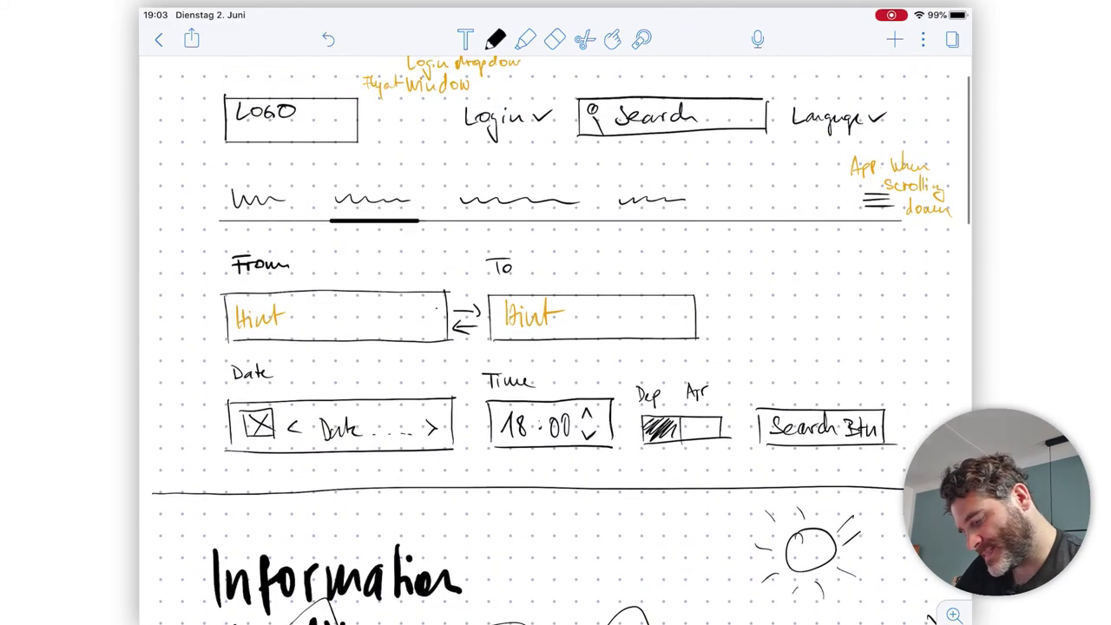
scroll(555, 347, down, 5)
click(495, 39)
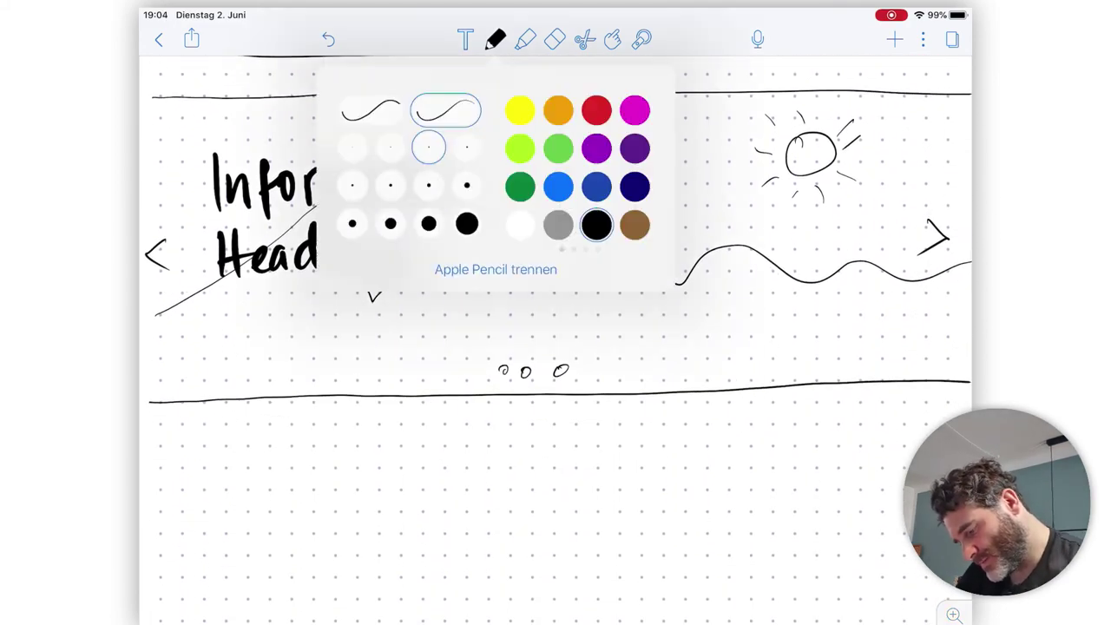
click(495, 39)
scroll(556, 347, down, 3)
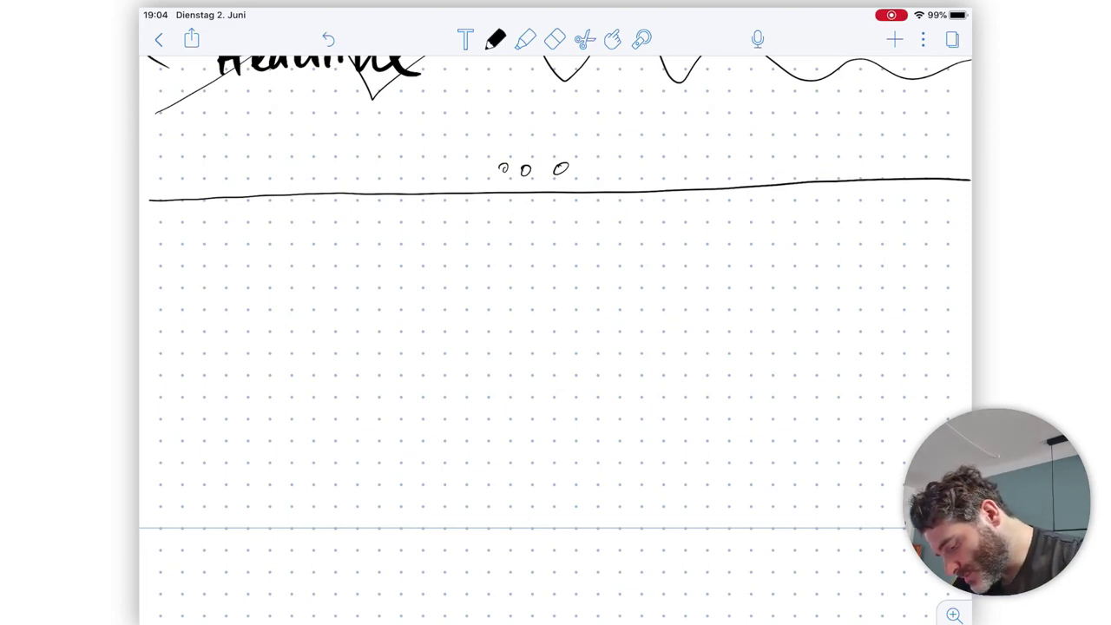
drag(225, 243, 224, 484)
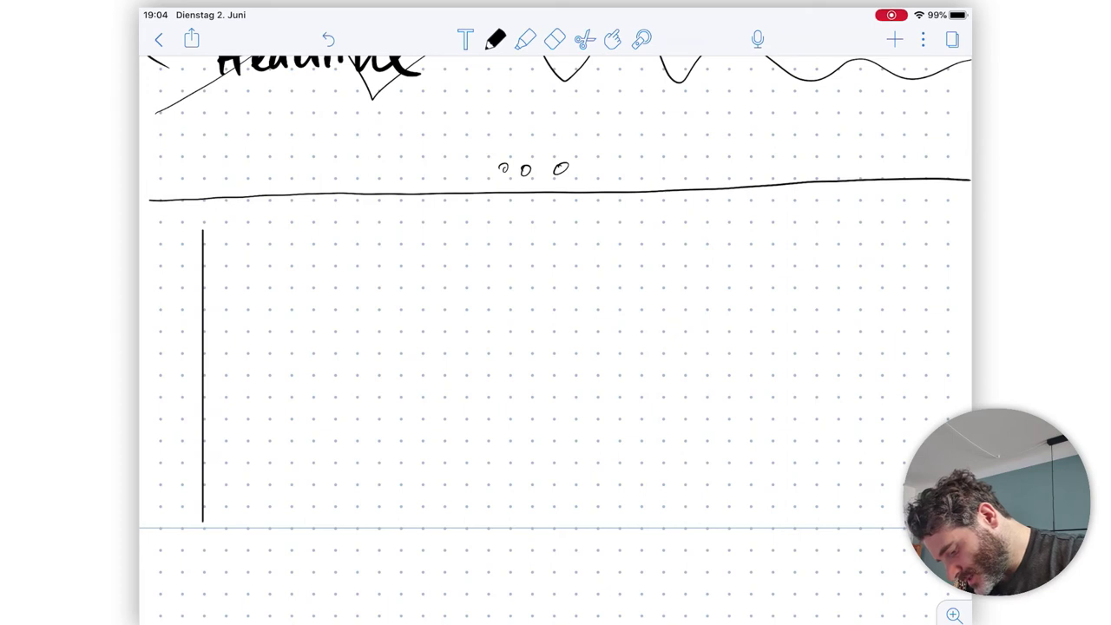
drag(203, 520, 203, 528)
mouse_move(203, 229)
mouse_down()
mouse_move(423, 222)
mouse_move(423, 538)
mouse_up()
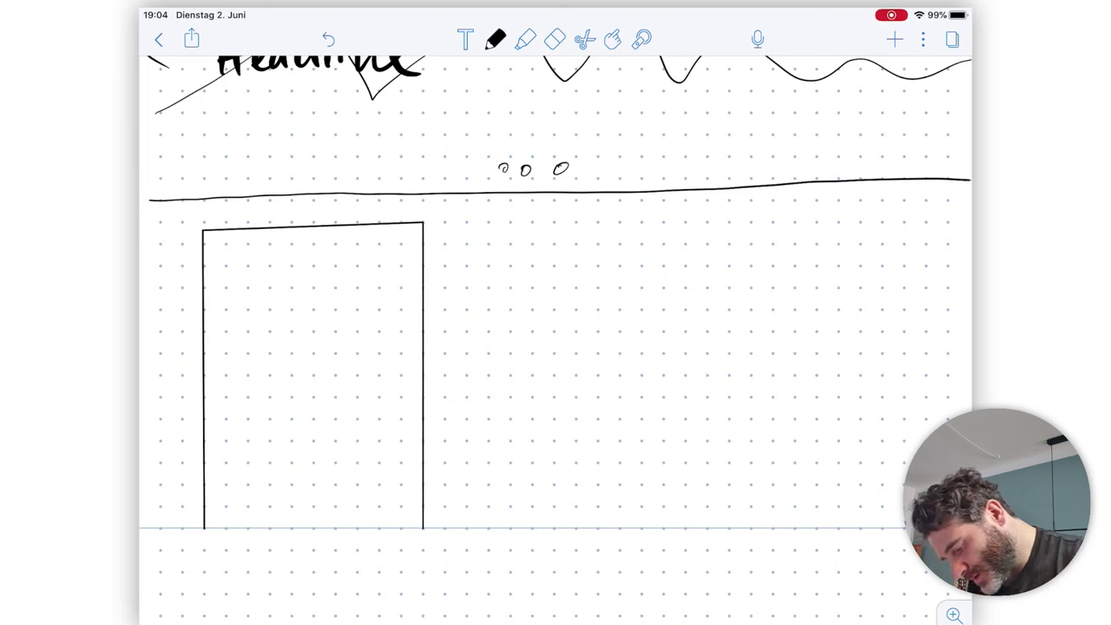
drag(203, 527, 423, 528)
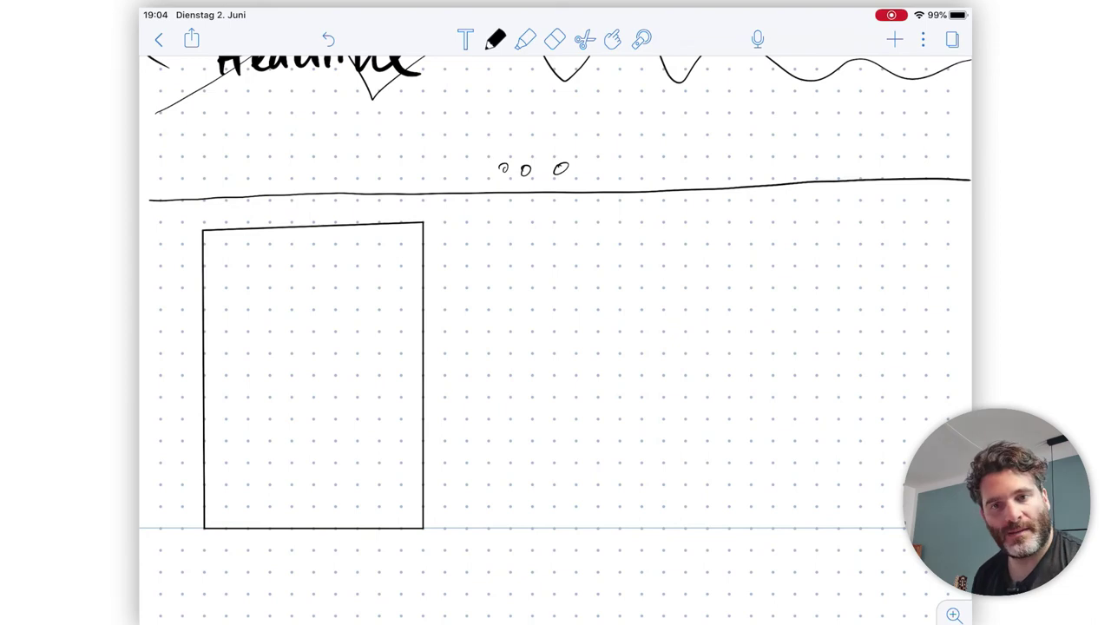
Divide the card with a horizontal line above its middle and label the upper part "IMG".
scroll(556, 338, up, 2)
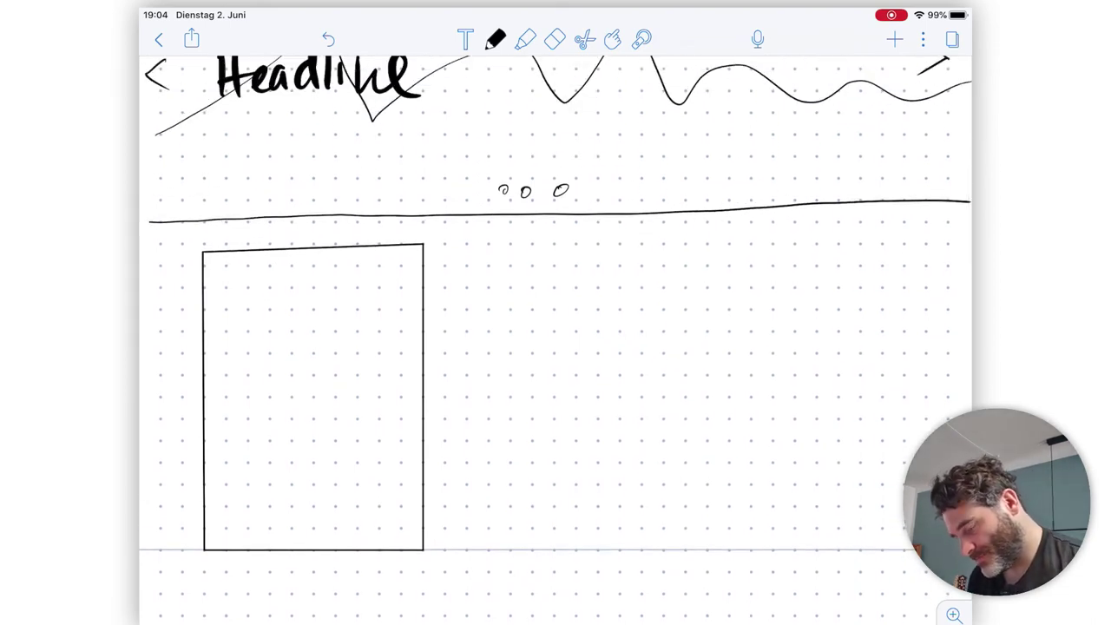
drag(204, 375, 424, 361)
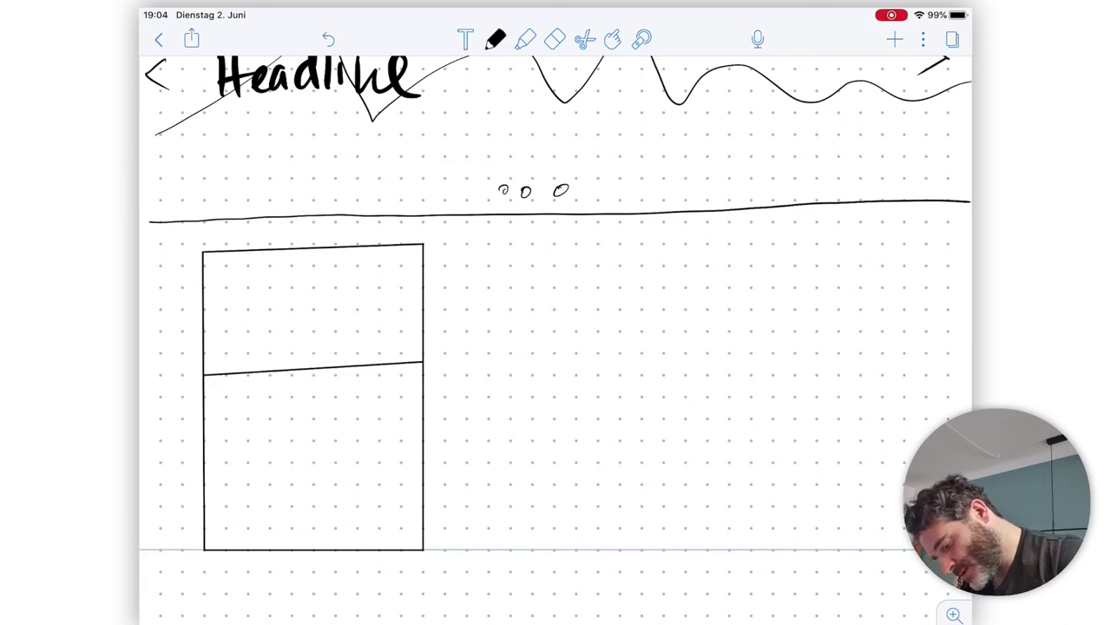
mouse_move(280, 290)
mouse_down()
mouse_move(280, 317)
mouse_move(321, 306)
mouse_up()
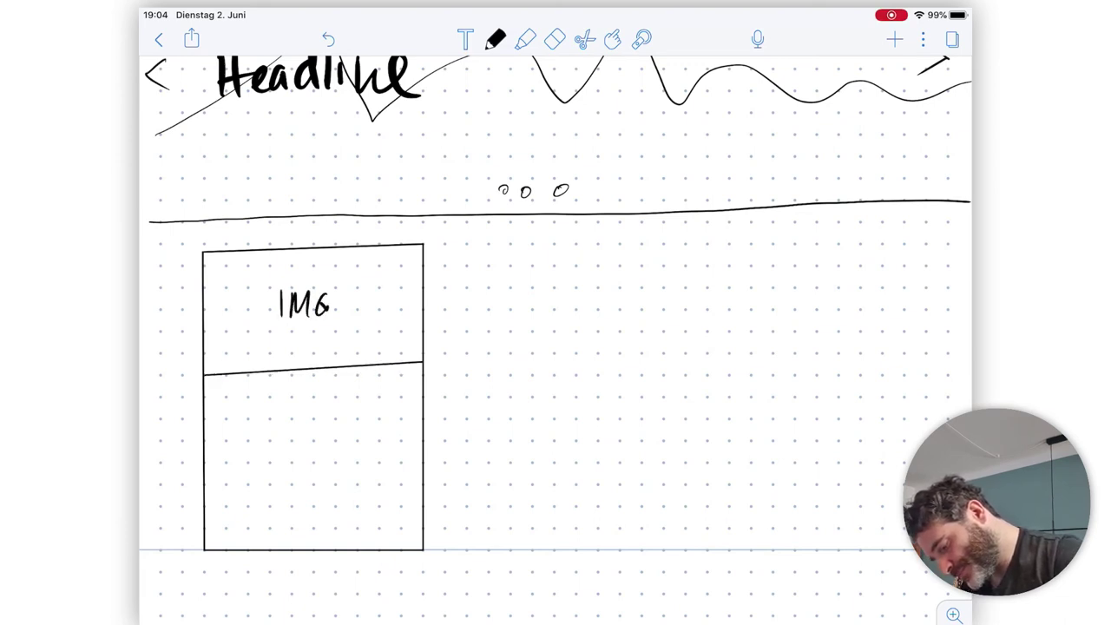
Write "Heading" in the card's lower part with a finer black pen and add three placeholder text lines below it.
click(495, 39)
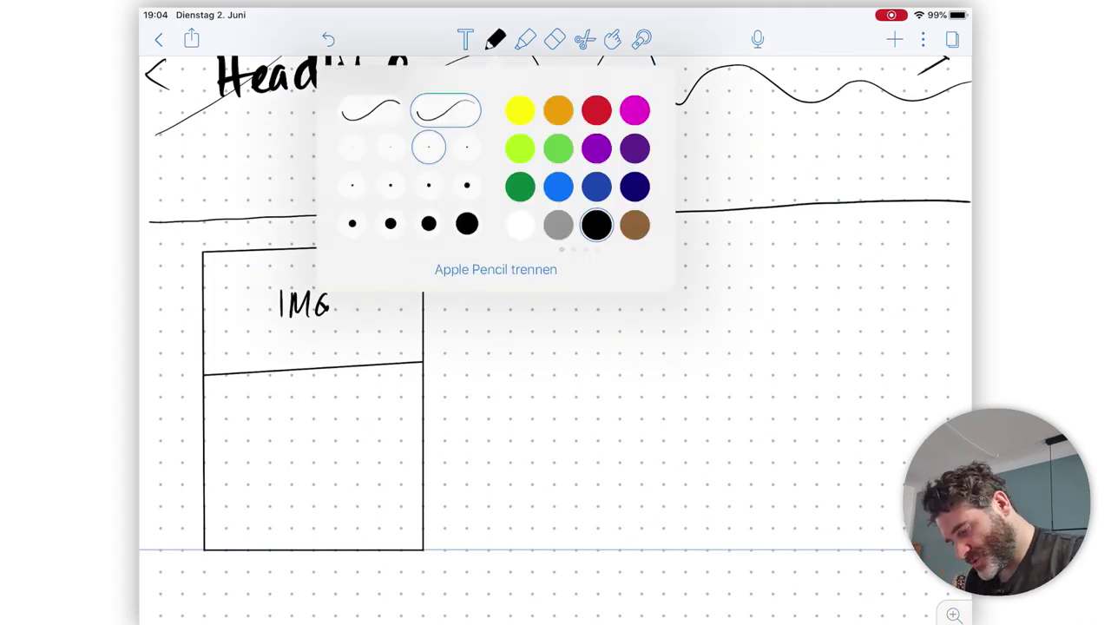
click(390, 146)
click(494, 39)
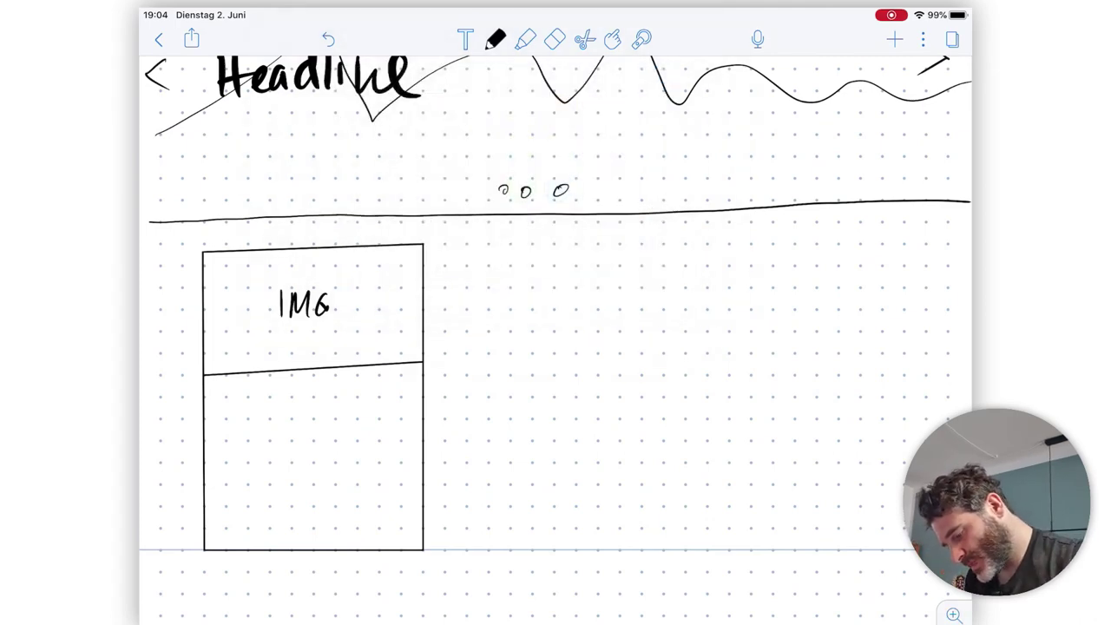
drag(226, 392, 226, 424)
drag(221, 407, 254, 421)
mouse_move(262, 411)
mouse_down()
mouse_move(265, 422)
mouse_move(283, 393)
mouse_move(305, 427)
mouse_up()
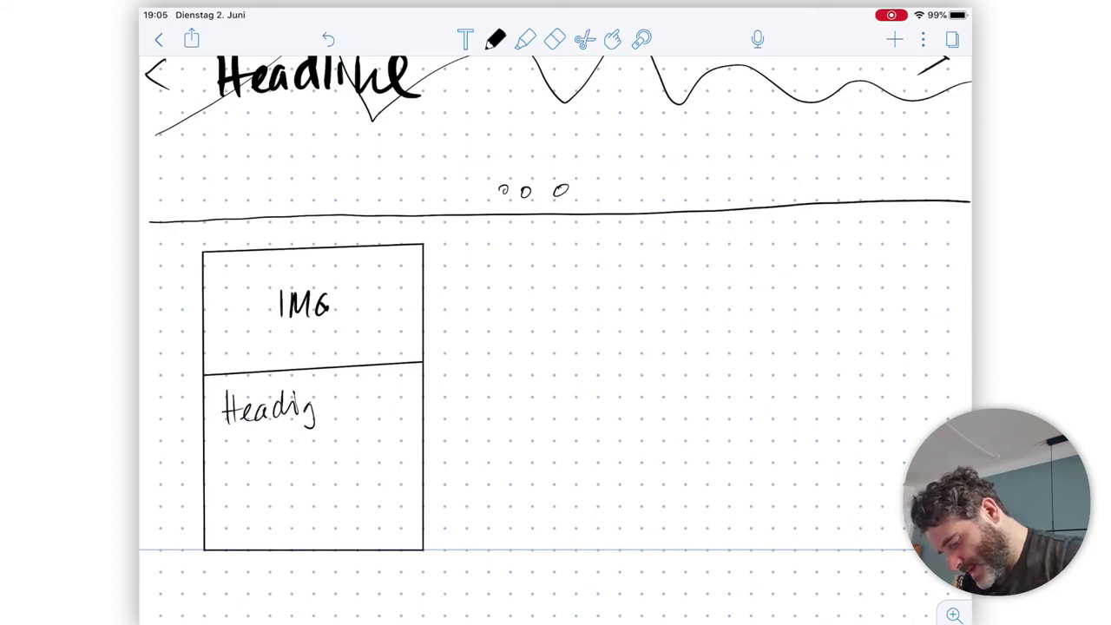
mouse_move(229, 446)
mouse_down()
mouse_move(388, 435)
mouse_move(342, 459)
mouse_up()
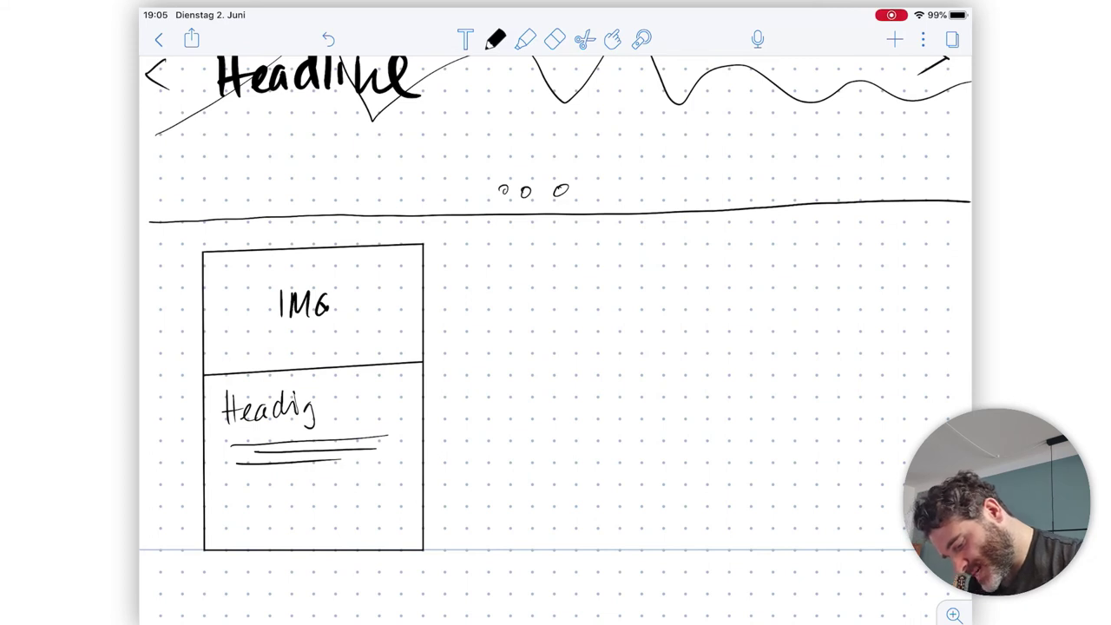
Draw a small button box labelled "Btn" in the card's lower right corner.
mouse_move(312, 527)
mouse_down()
mouse_move(312, 510)
mouse_move(400, 504)
mouse_move(400, 532)
mouse_move(305, 536)
mouse_move(334, 527)
mouse_up()
mouse_move(332, 513)
mouse_down()
mouse_move(340, 522)
mouse_move(330, 530)
mouse_up()
mouse_move(346, 511)
mouse_down()
mouse_move(347, 530)
mouse_move(357, 520)
mouse_up()
drag(359, 528, 375, 523)
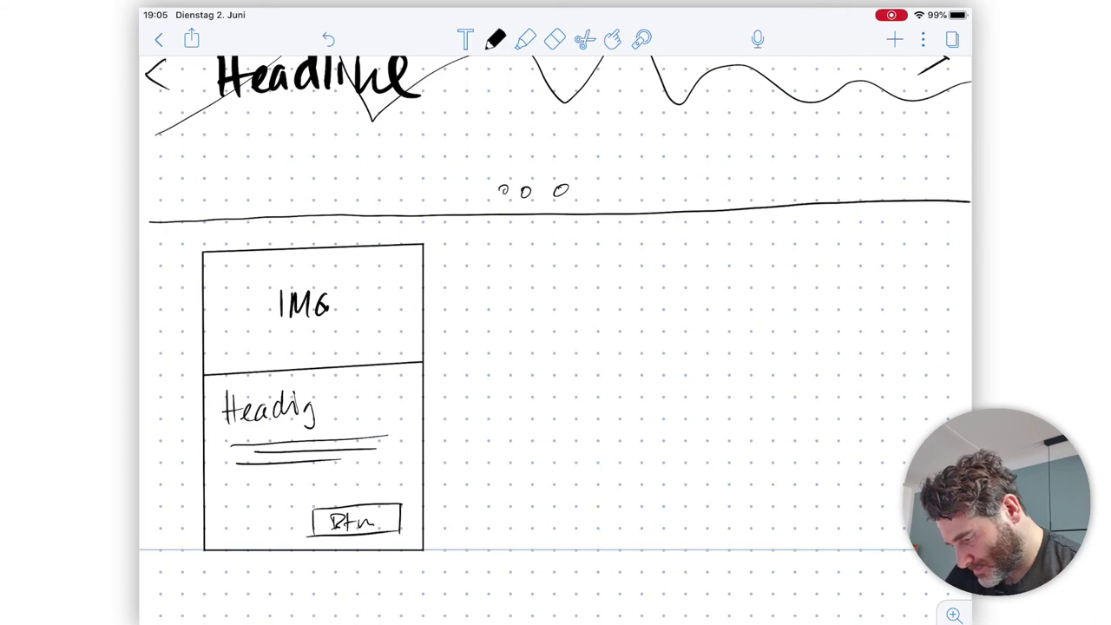
Lasso the whole card and shift it slightly up and to the left.
click(584, 39)
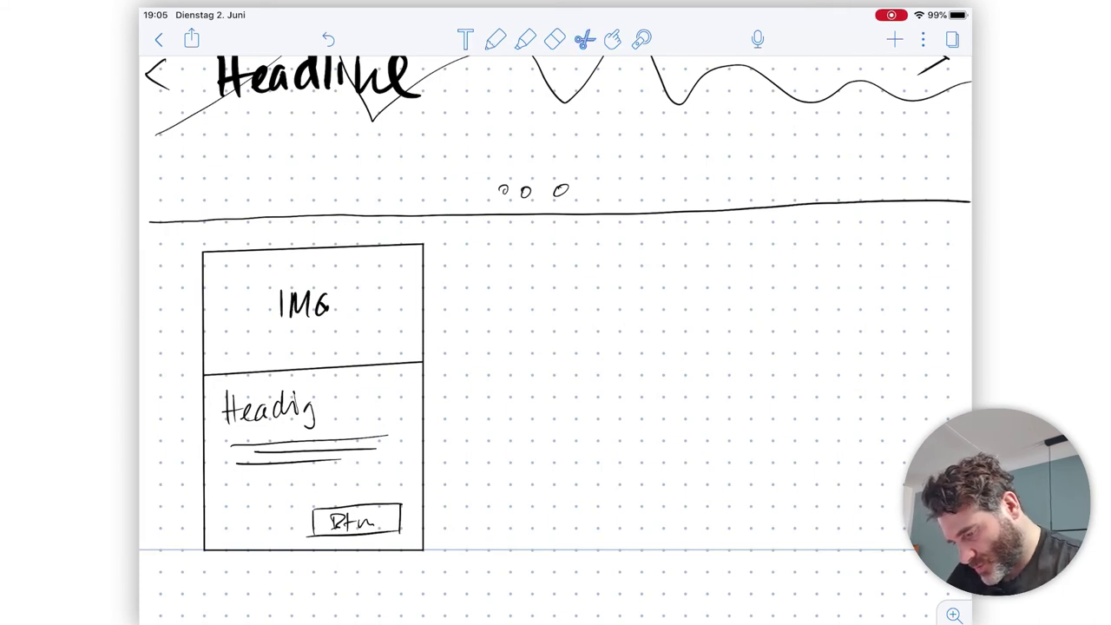
mouse_move(218, 236)
mouse_down()
mouse_move(175, 326)
mouse_move(179, 576)
mouse_move(375, 579)
mouse_move(441, 467)
mouse_move(451, 235)
mouse_move(202, 240)
mouse_up()
drag(312, 434, 291, 426)
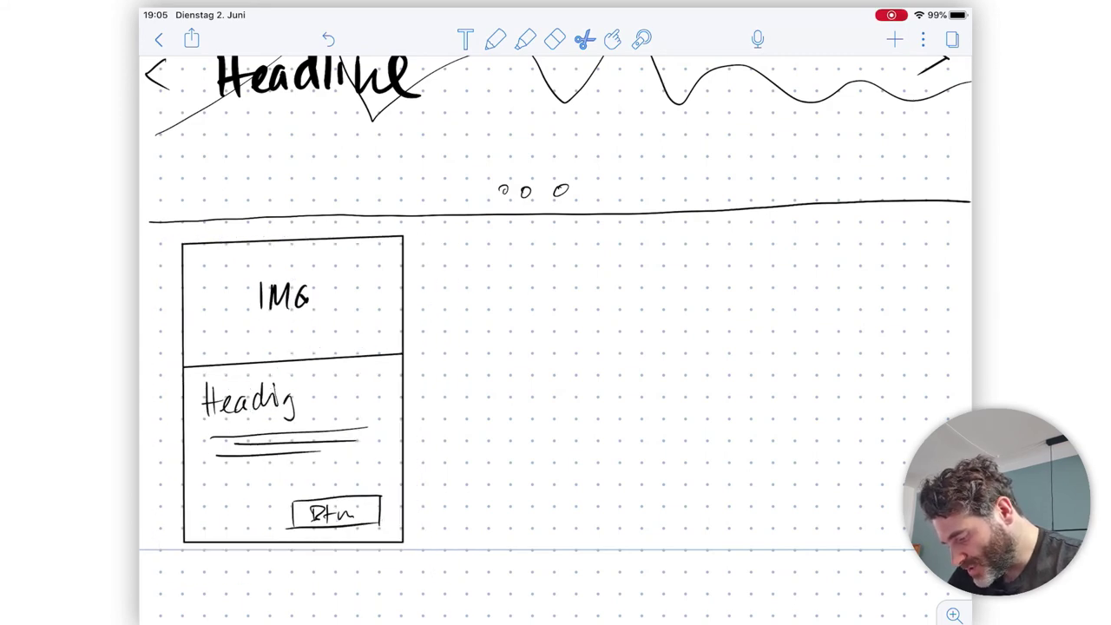
Duplicate the card twice and place the copies beside it to form a row of three.
click(292, 390)
click(227, 198)
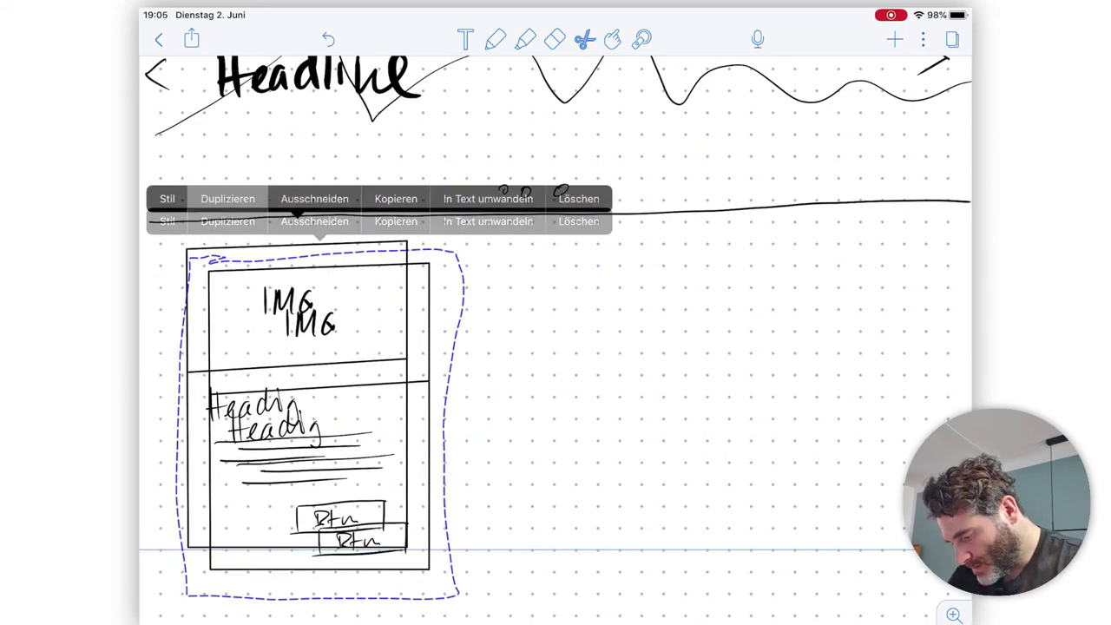
mouse_move(319, 417)
mouse_down()
mouse_move(580, 395)
mouse_move(569, 391)
mouse_move(704, 404)
mouse_move(824, 390)
mouse_move(815, 381)
mouse_up()
click(569, 390)
click(417, 194)
click(555, 147)
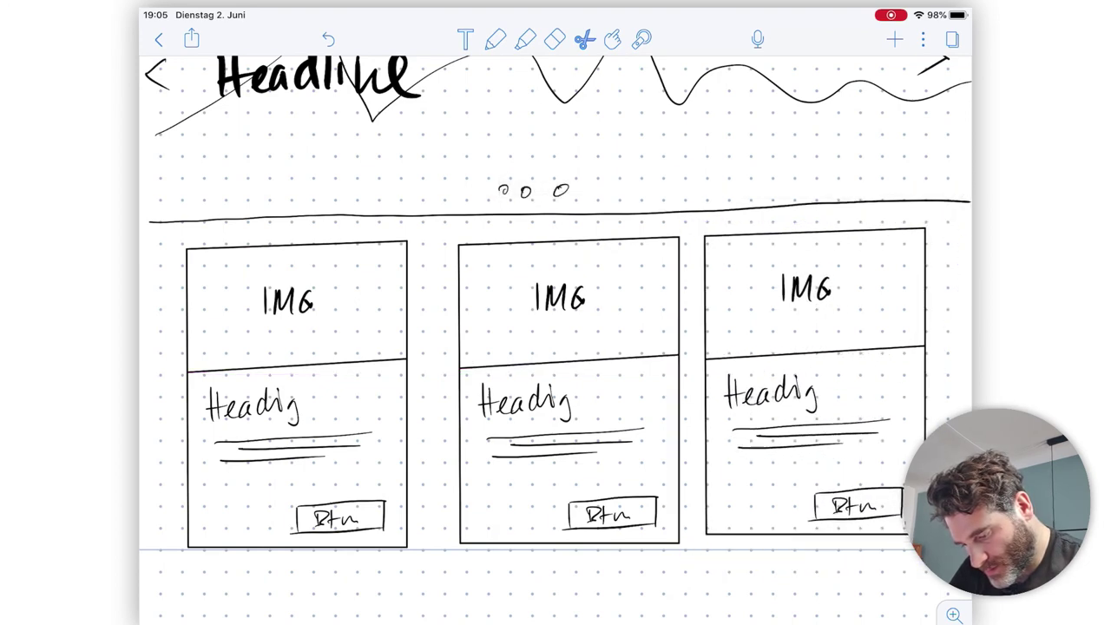
Lasso the middle card and move it slightly left to even out the gaps in the row.
mouse_move(444, 234)
mouse_down()
mouse_move(440, 470)
mouse_move(528, 566)
mouse_move(687, 559)
mouse_move(686, 232)
mouse_move(442, 235)
mouse_up()
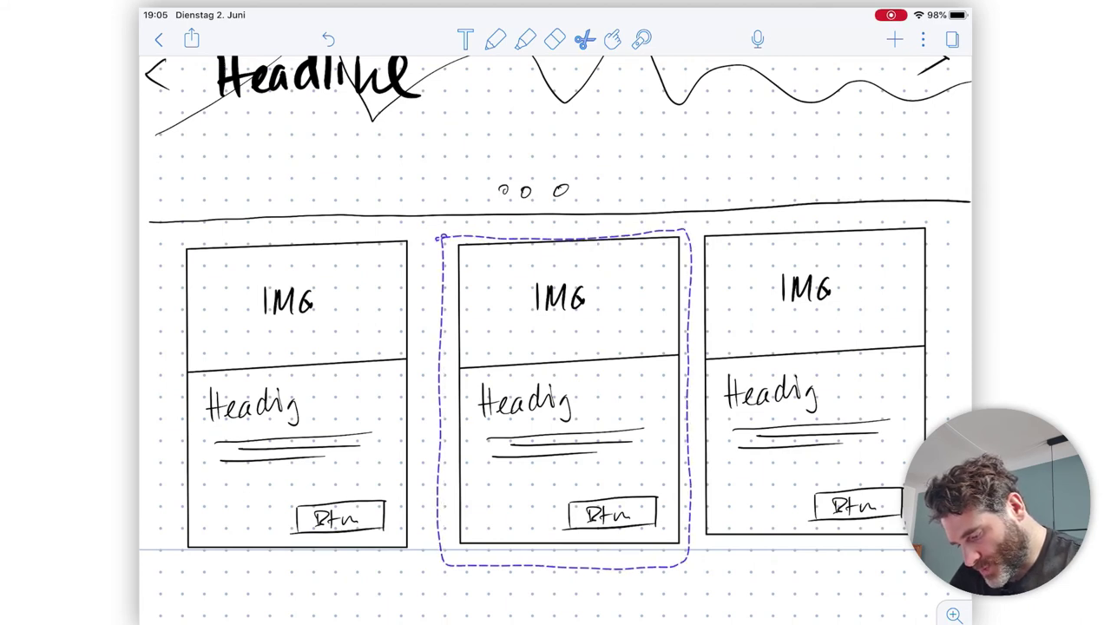
drag(568, 390, 554, 388)
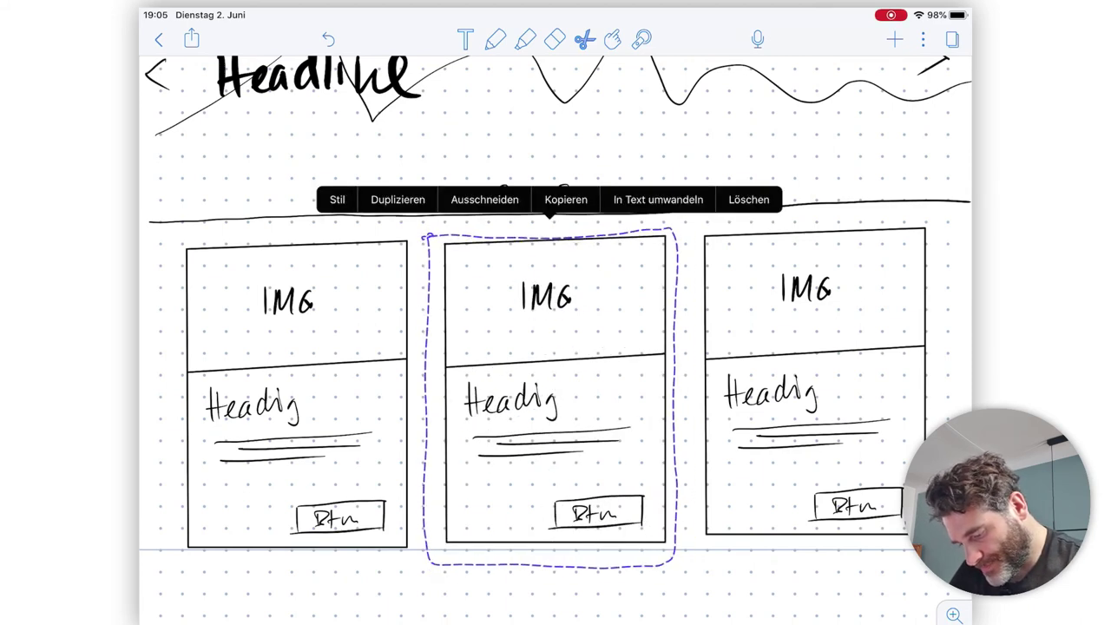
click(555, 147)
Duplicate the row of three cards and place the copy directly below as a second row.
scroll(555, 347, up, 5)
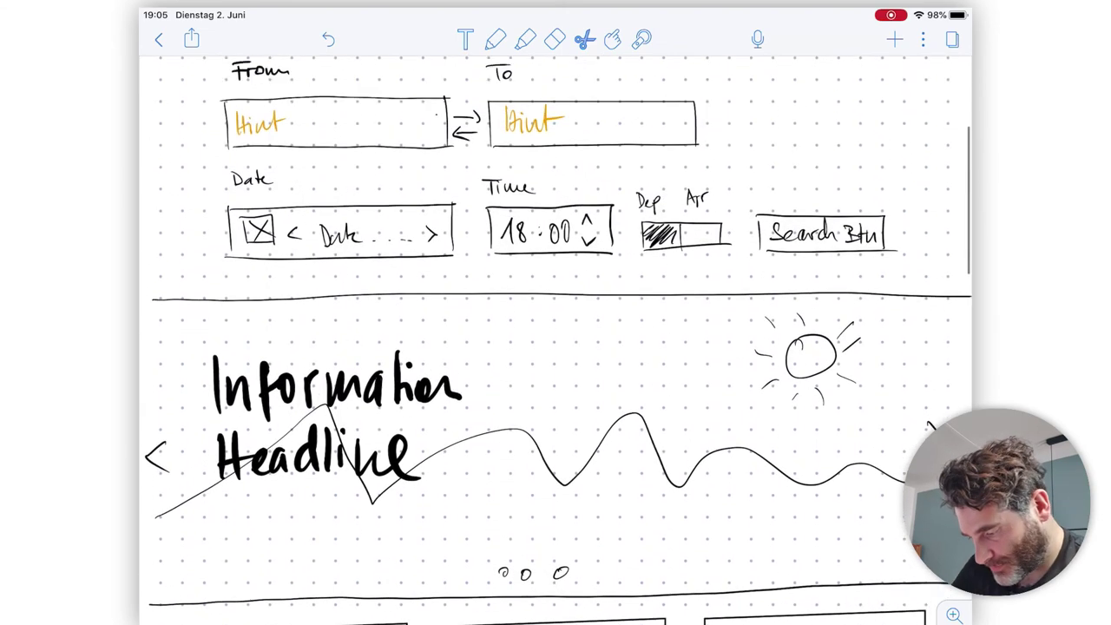
scroll(555, 347, down, 3)
scroll(556, 347, down, 10)
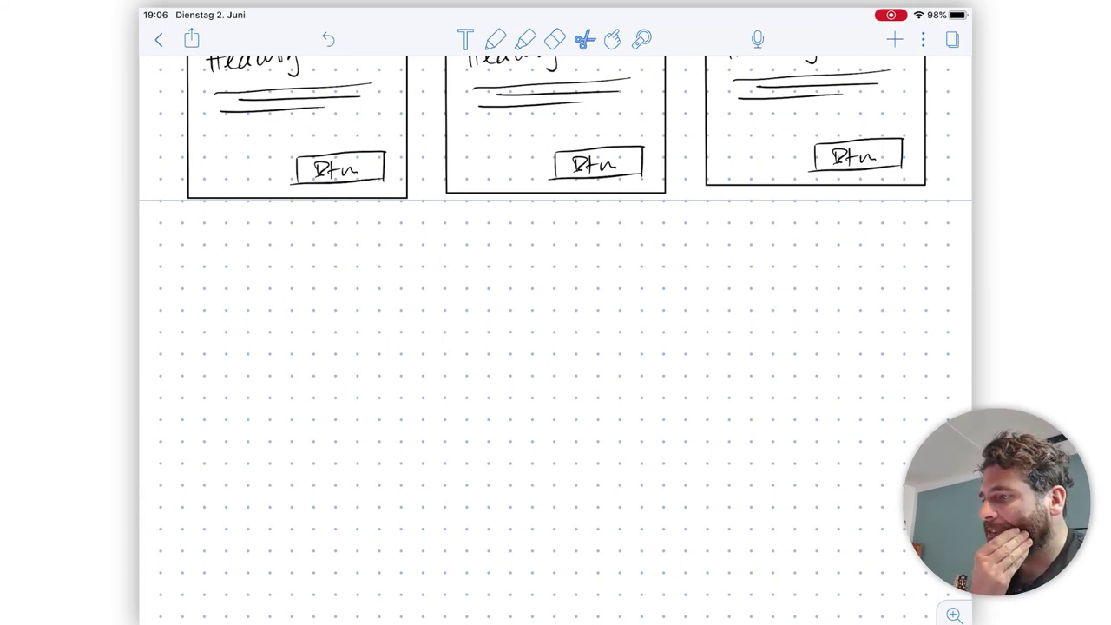
scroll(555, 338, up, 10)
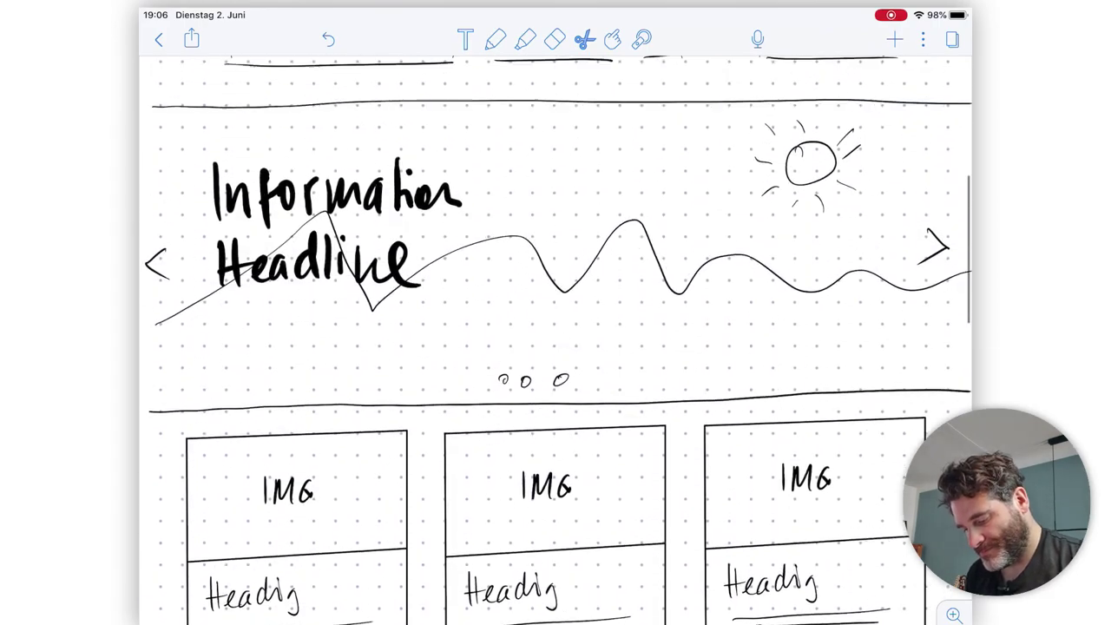
scroll(555, 338, down, 10)
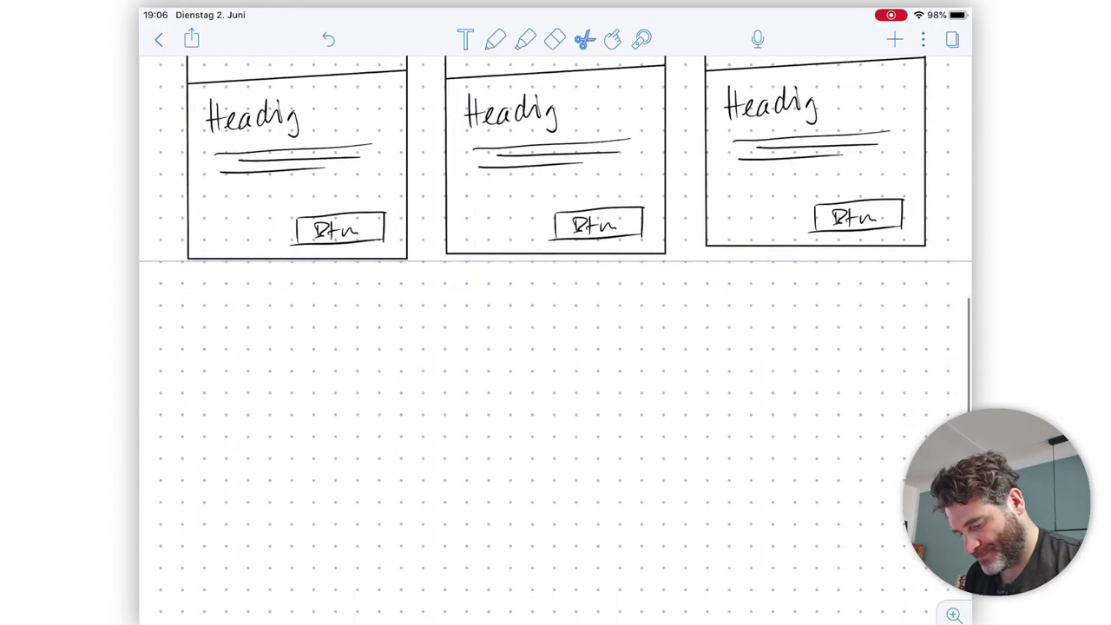
scroll(555, 225, up, 2)
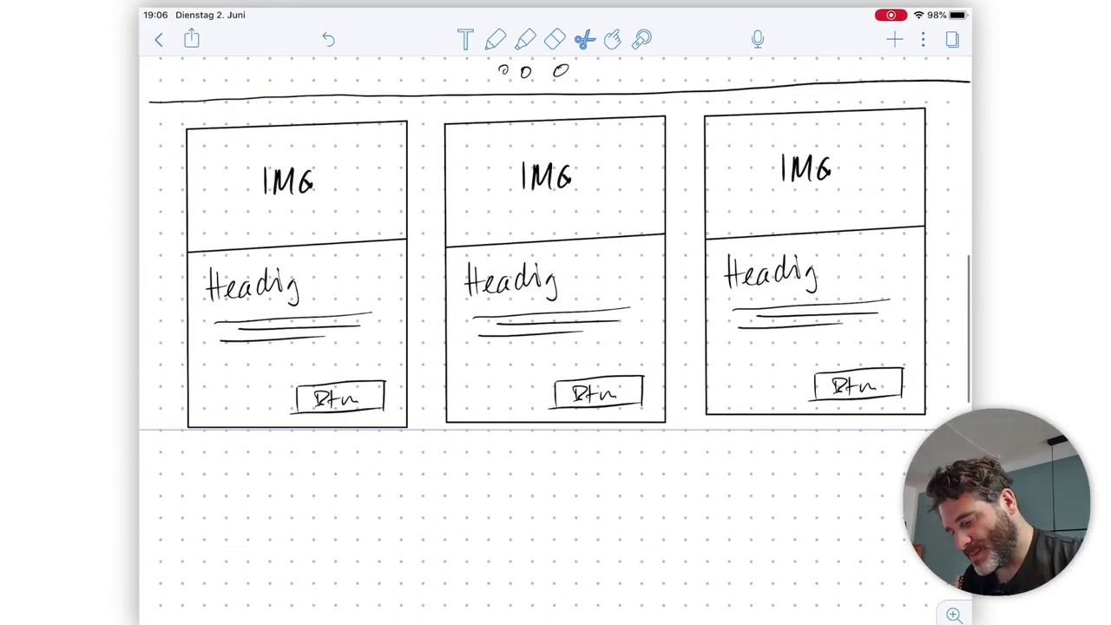
mouse_move(162, 123)
mouse_down()
mouse_move(160, 455)
mouse_move(521, 466)
mouse_move(903, 454)
mouse_move(949, 245)
mouse_move(911, 97)
mouse_move(162, 124)
mouse_up()
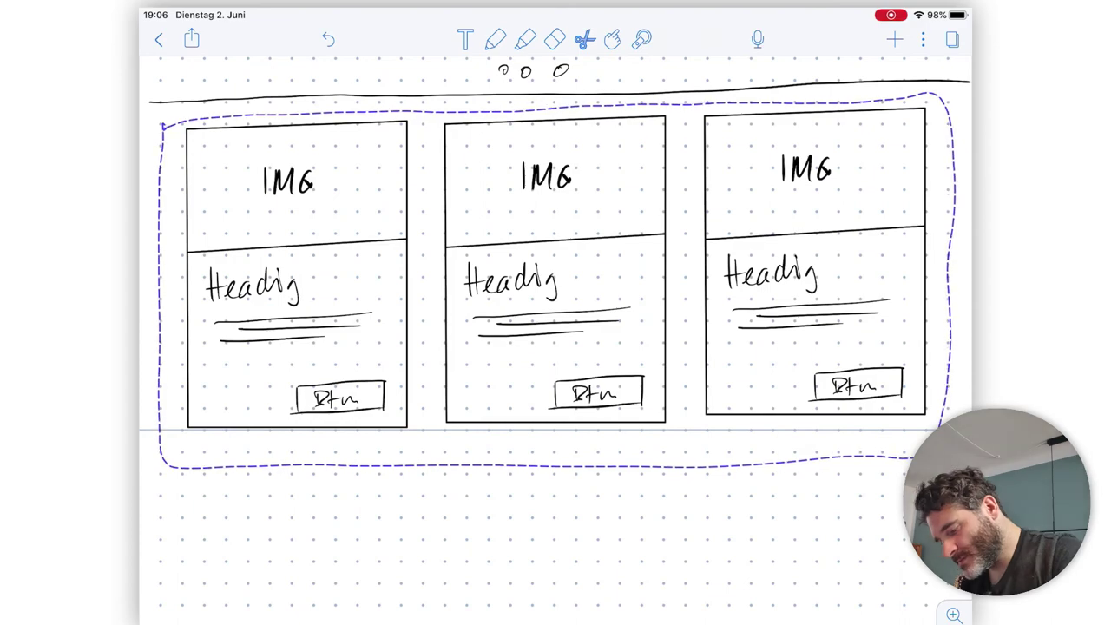
mouse_move(555, 260)
mouse_down()
mouse_move(563, 504)
mouse_move(541, 609)
mouse_up()
click(402, 67)
click(556, 447)
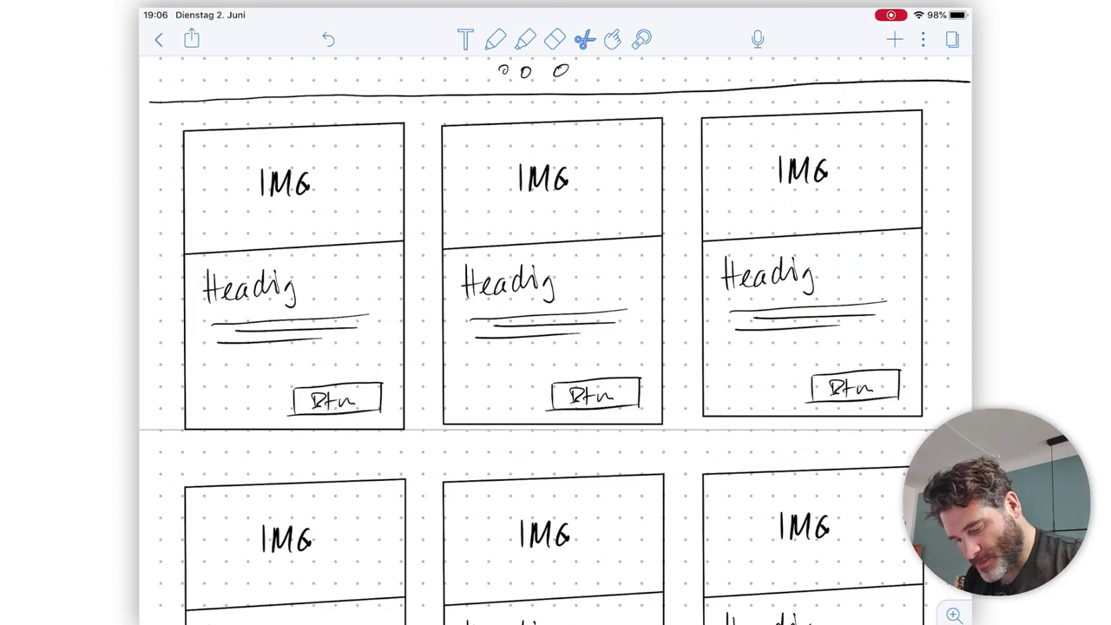
Draw a page-wide horizontal black line below the second row of cards.
scroll(555, 347, down, 10)
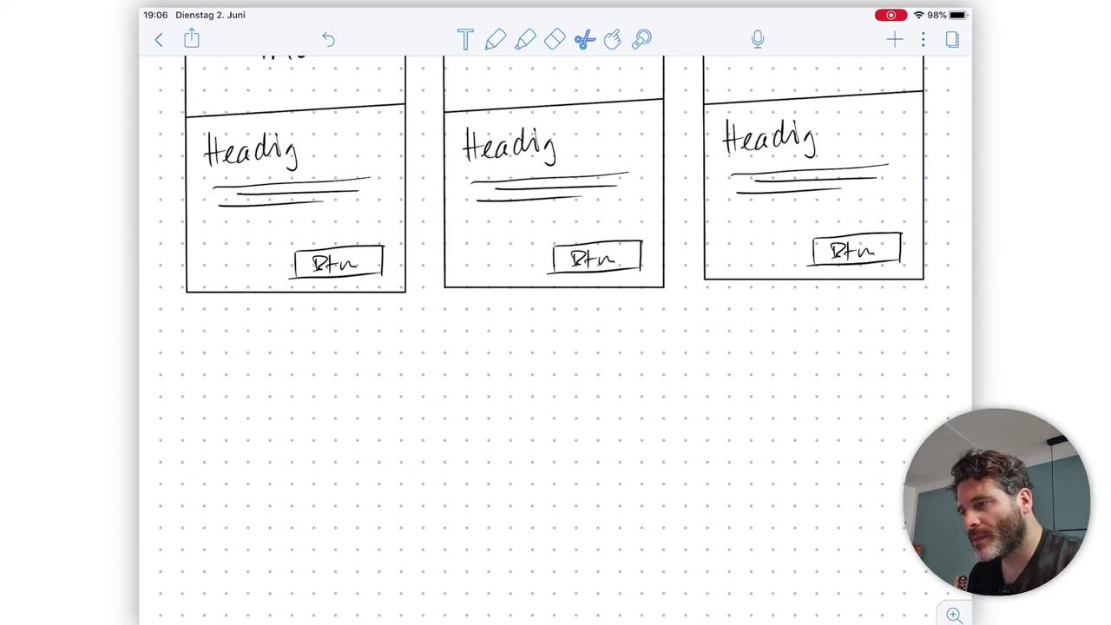
click(494, 39)
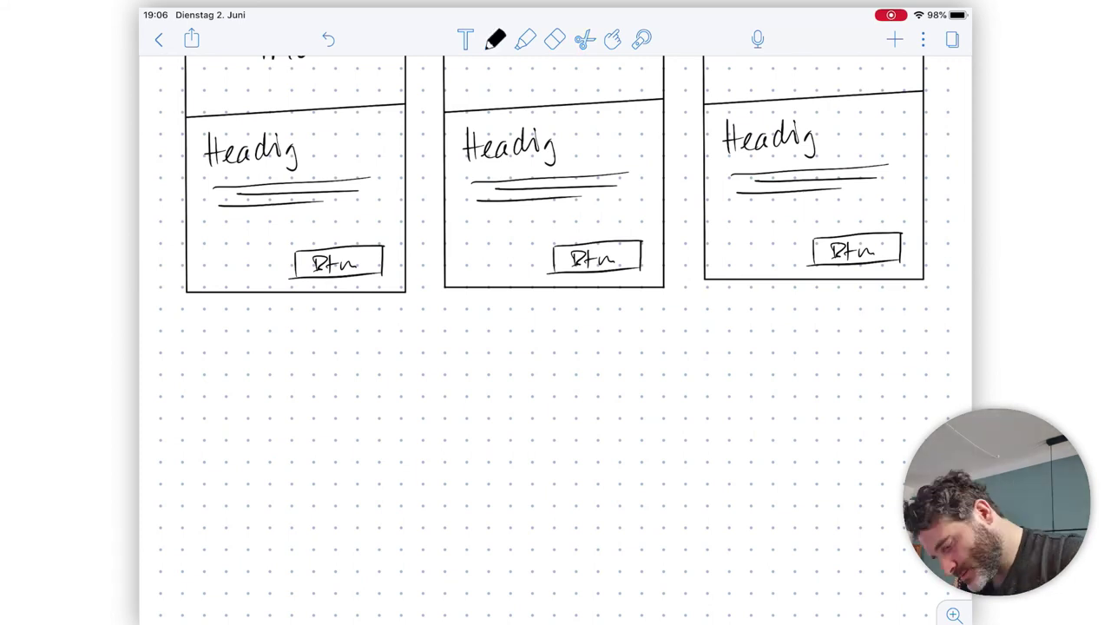
drag(152, 351, 968, 347)
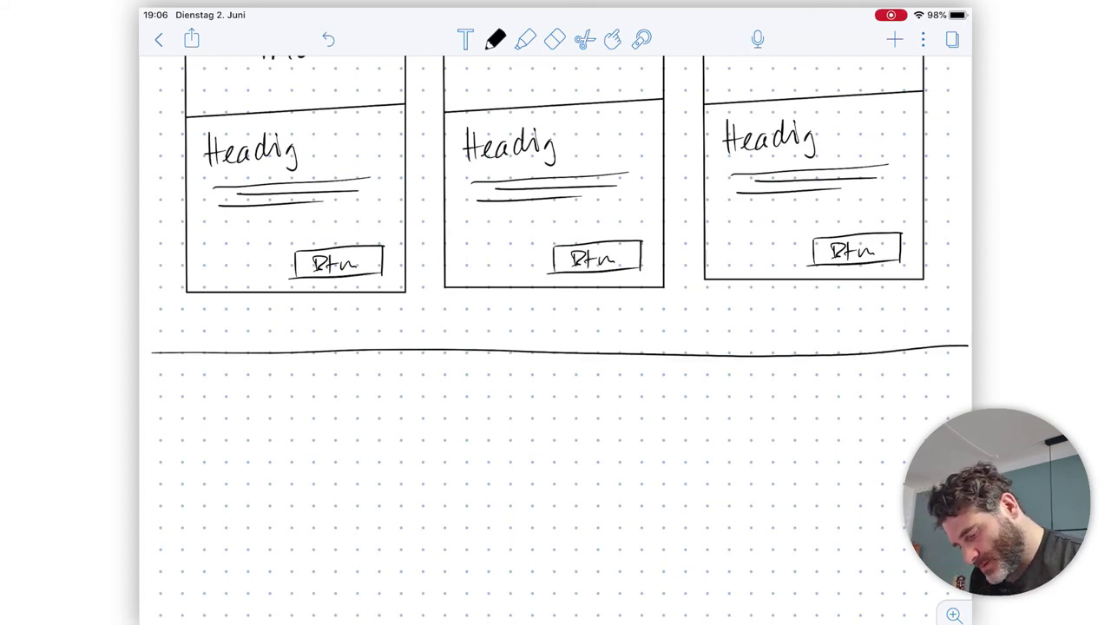
Handwrite the orange label "Footer" just above the page-wide line below the cards.
click(495, 39)
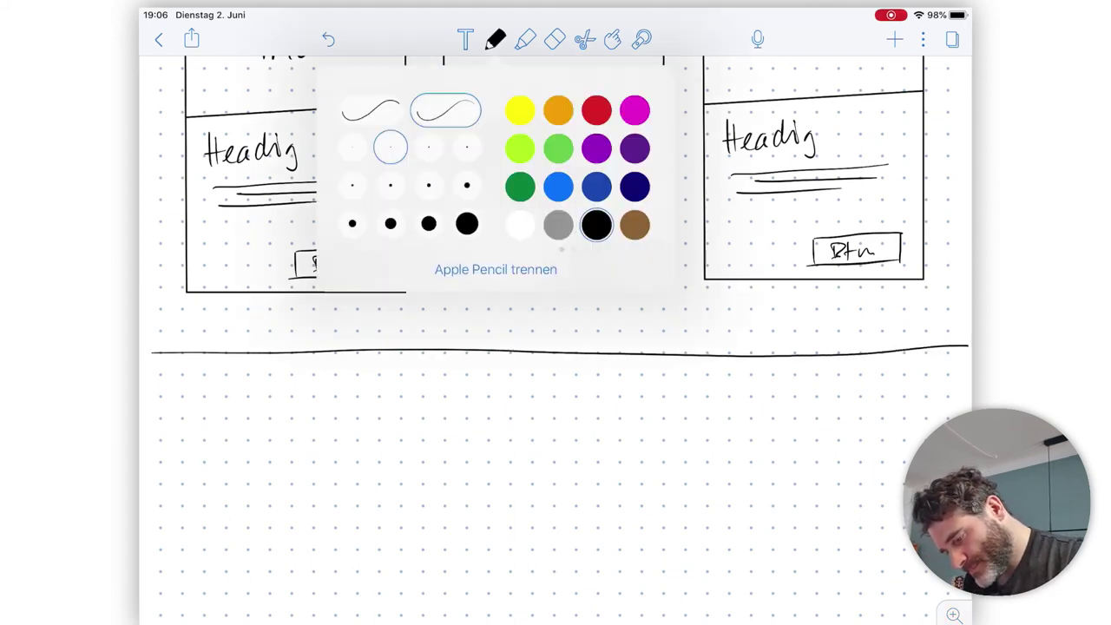
click(558, 109)
drag(172, 330, 171, 352)
drag(160, 340, 184, 329)
drag(184, 335, 208, 346)
mouse_move(200, 330)
mouse_down()
mouse_move(214, 329)
mouse_move(219, 343)
mouse_up()
drag(222, 342, 232, 330)
Draw four black squiggles in a row below the footer line as column headings.
click(494, 39)
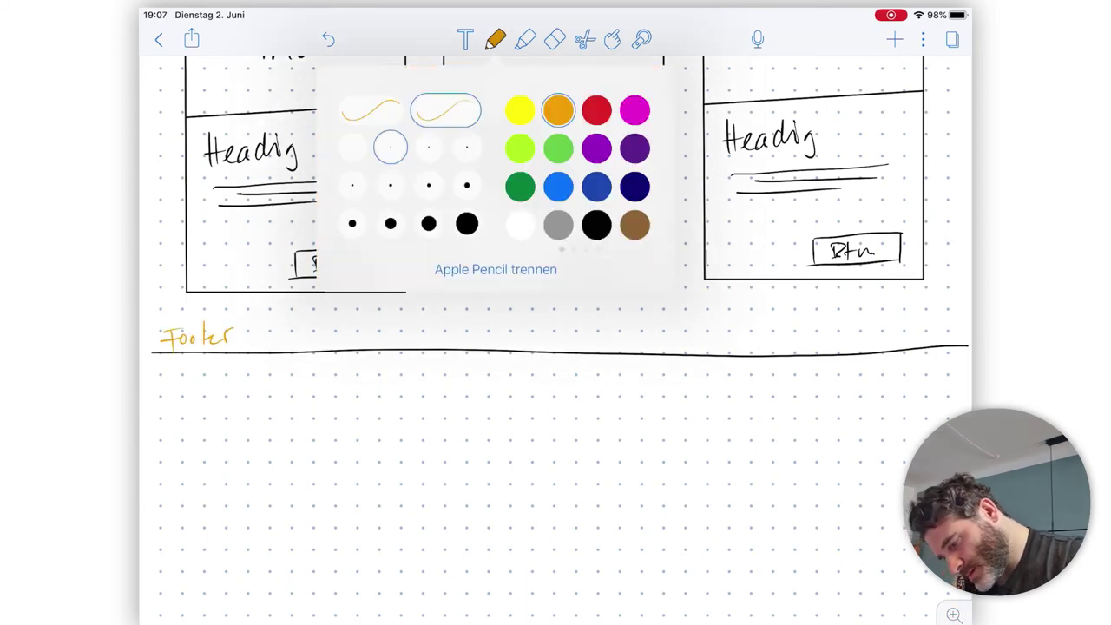
click(596, 224)
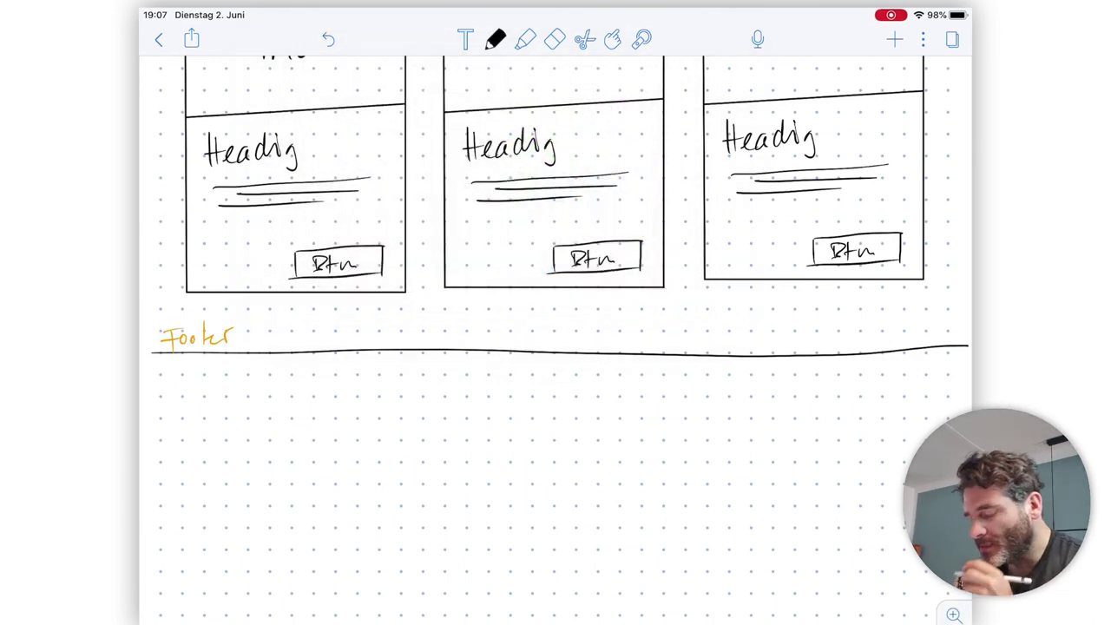
mouse_move(176, 399)
mouse_down()
mouse_move(236, 413)
mouse_move(478, 408)
mouse_up()
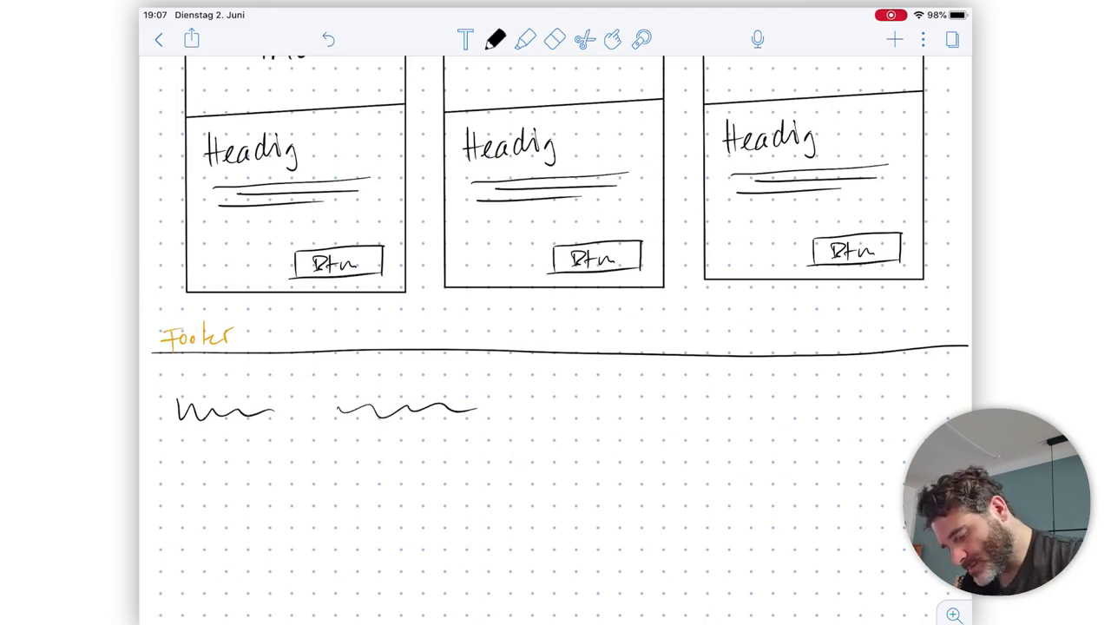
drag(556, 405, 660, 404)
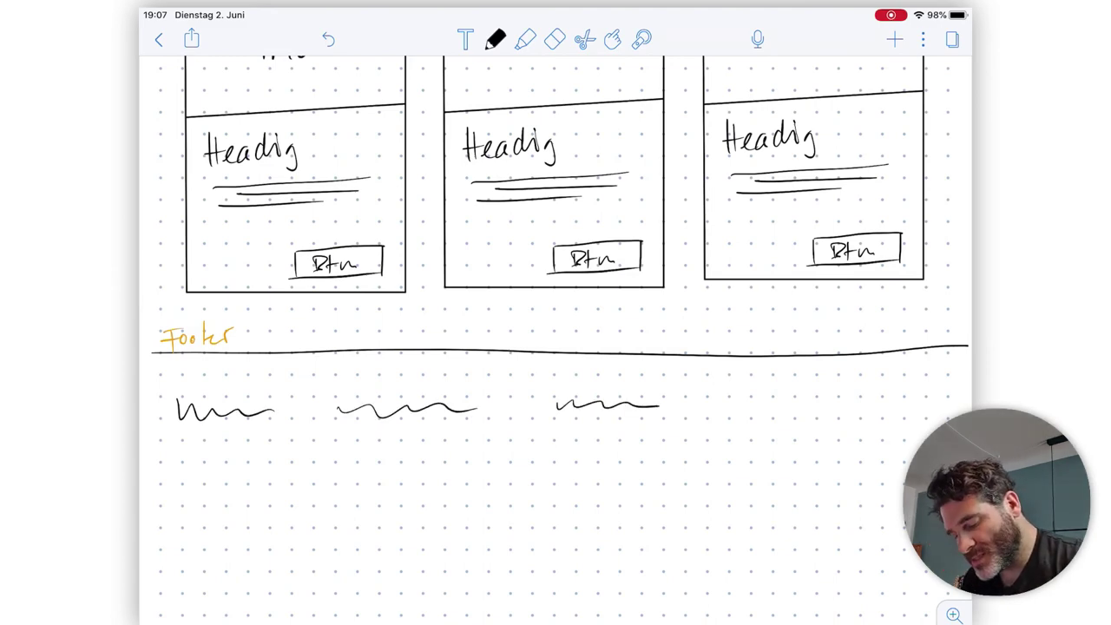
drag(753, 409, 925, 414)
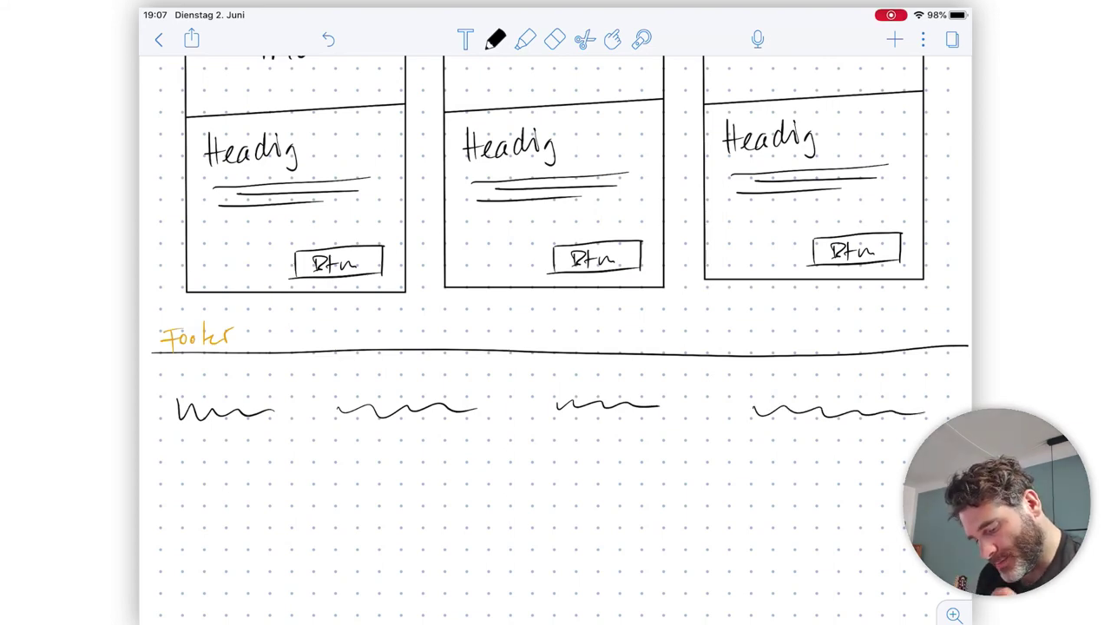
Underline each of the four footer column headings with a thin black line.
scroll(556, 347, down, 1)
click(494, 39)
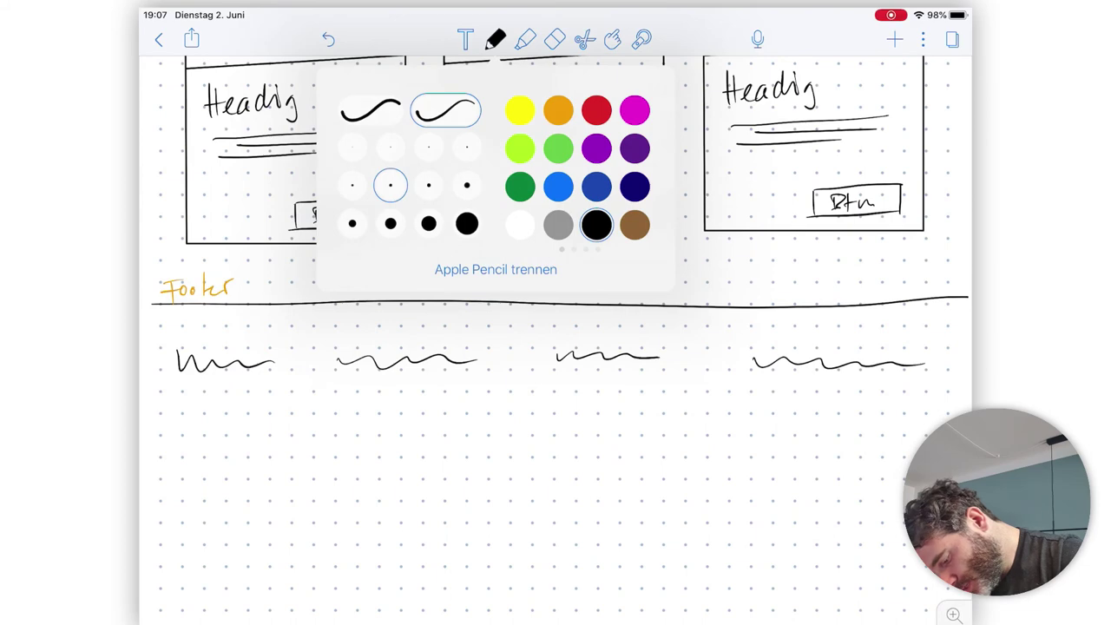
click(495, 39)
click(494, 39)
click(390, 146)
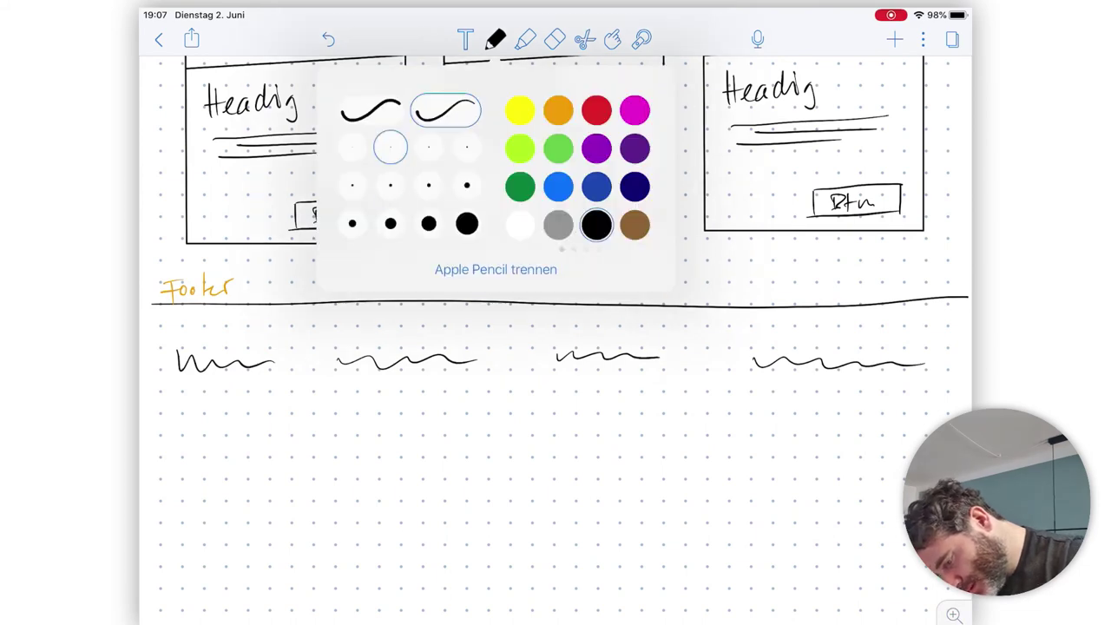
drag(171, 392, 665, 391)
drag(750, 391, 949, 391)
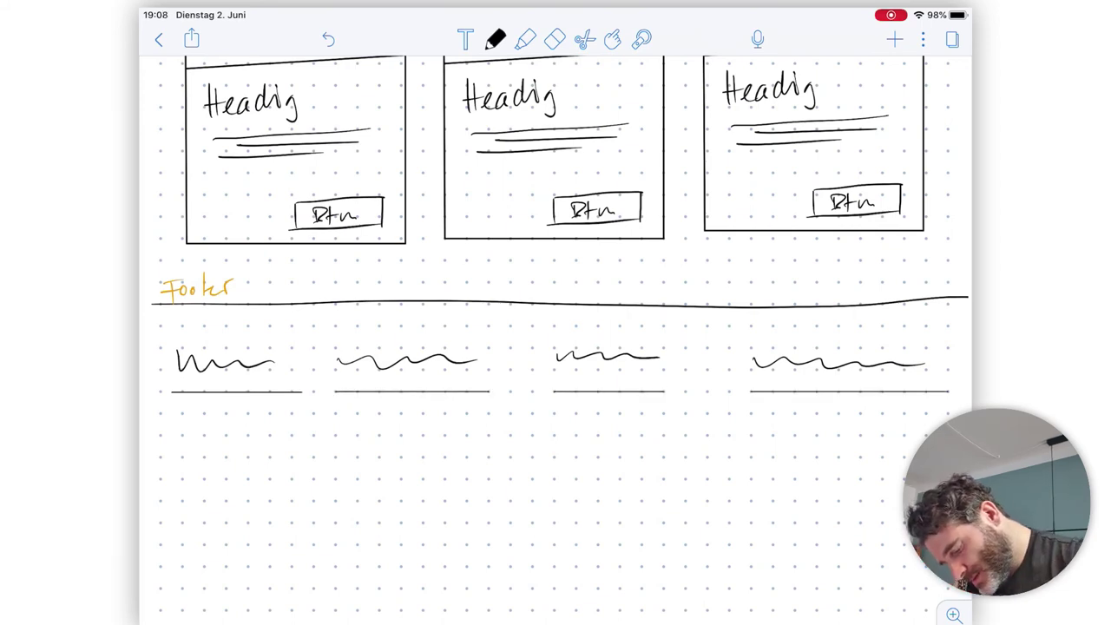
Draw four wavy text placeholder lines under the first footer column heading.
drag(174, 426, 238, 424)
drag(177, 446, 253, 446)
drag(184, 469, 251, 467)
drag(185, 494, 258, 491)
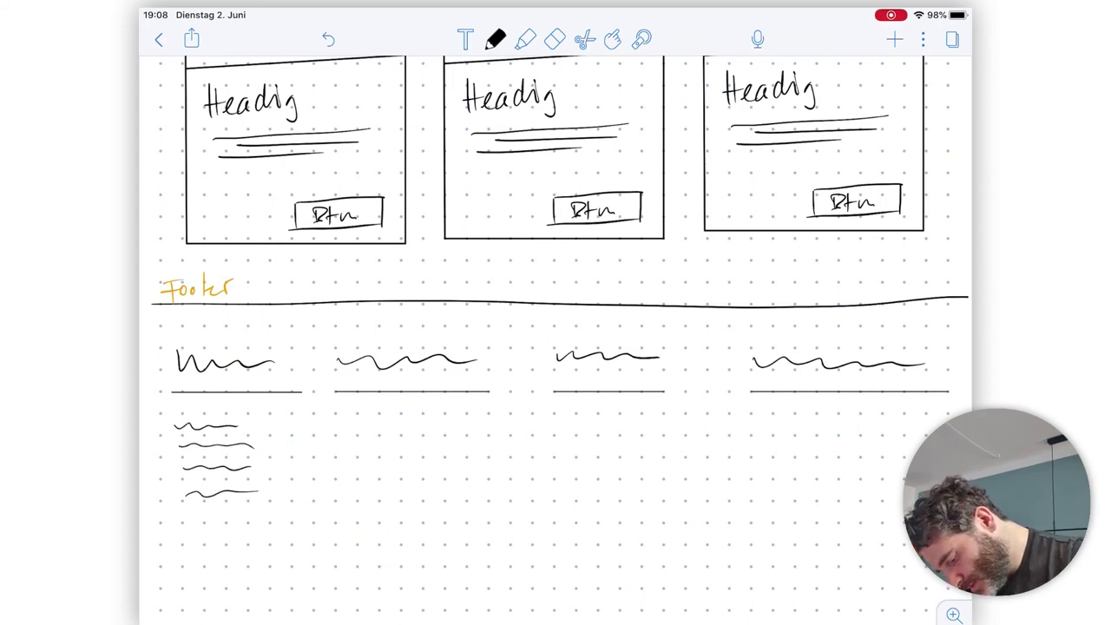
Draw three text placeholder lines under each of the second and third footer column headings.
drag(335, 424, 413, 422)
drag(343, 439, 346, 441)
drag(345, 457, 406, 456)
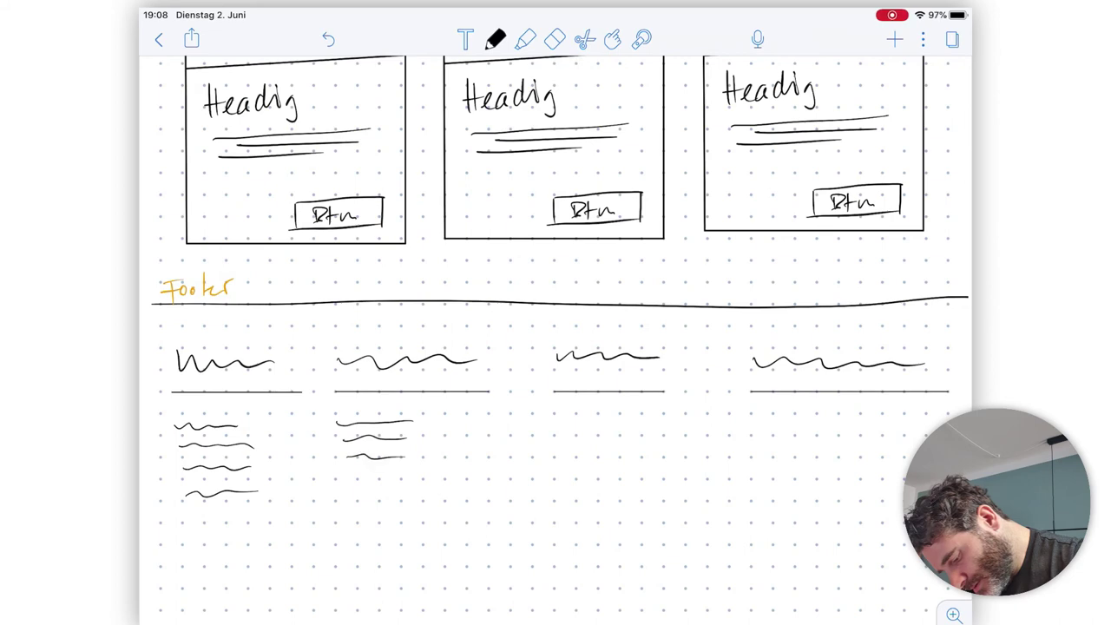
drag(550, 426, 625, 425)
drag(556, 444, 633, 440)
drag(550, 454, 630, 453)
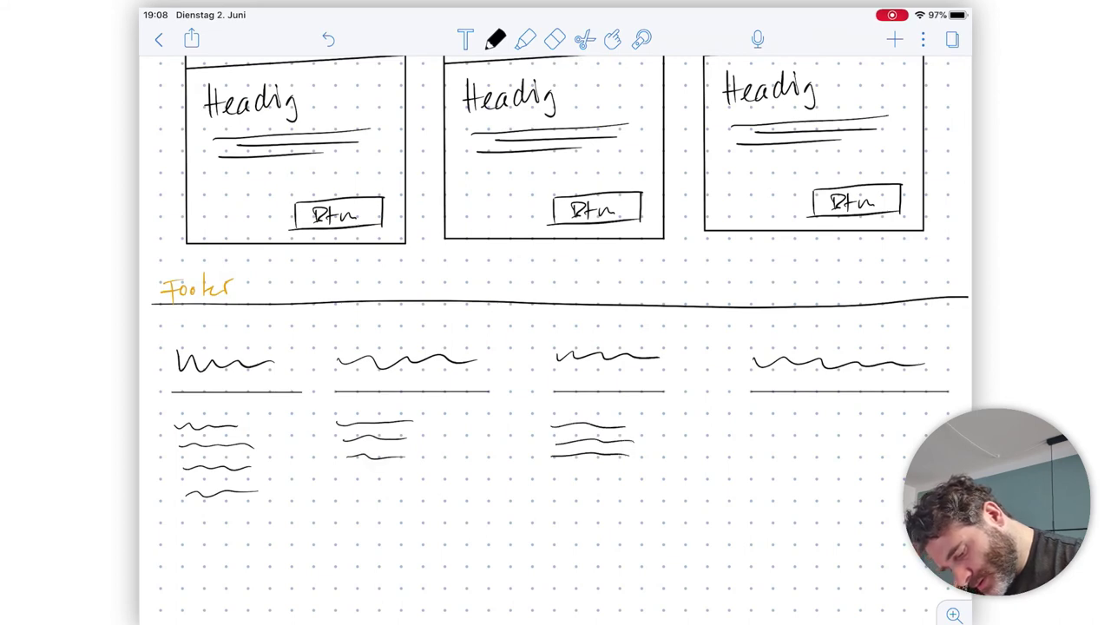
Draw a search box with a magnifier symbol below the third footer column's text lines.
mouse_move(555, 491)
mouse_down()
mouse_move(555, 520)
mouse_move(678, 485)
mouse_up()
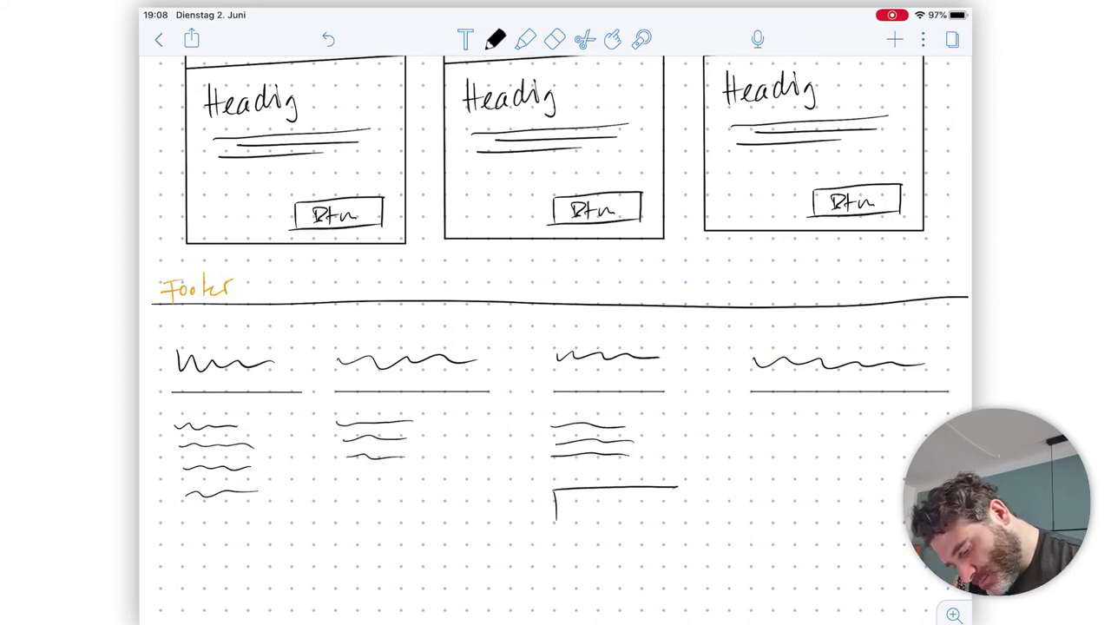
mouse_move(557, 522)
mouse_down()
mouse_move(714, 523)
mouse_move(687, 524)
mouse_up()
drag(566, 499, 571, 503)
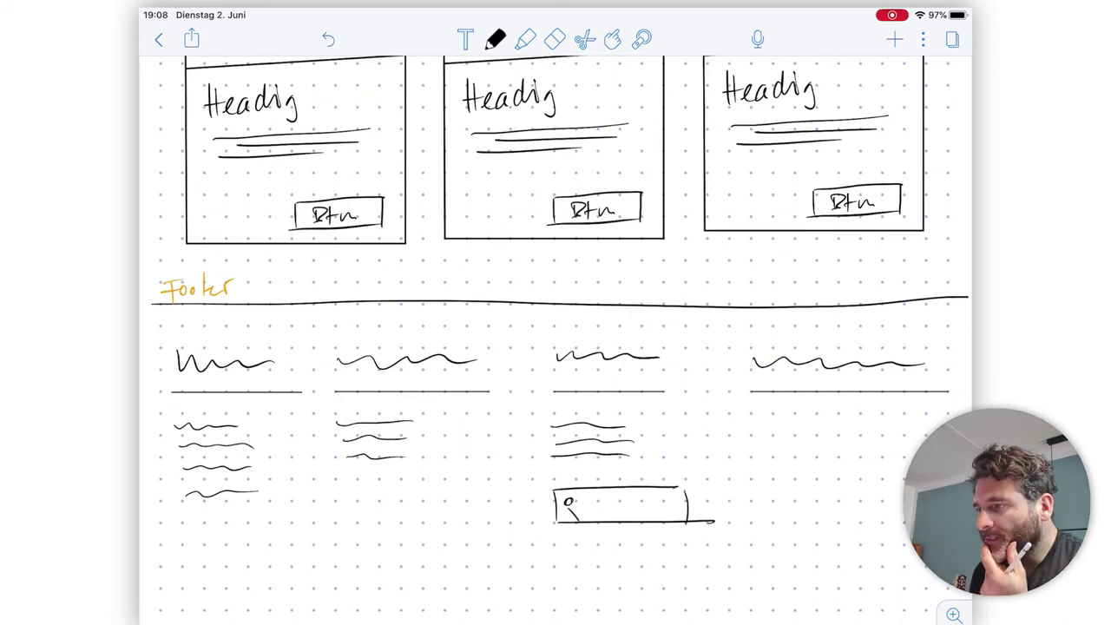
Draw three small circles labelled "SM" in a row below the second footer column's text lines.
drag(349, 478, 347, 479)
drag(395, 478, 393, 479)
drag(442, 479, 441, 479)
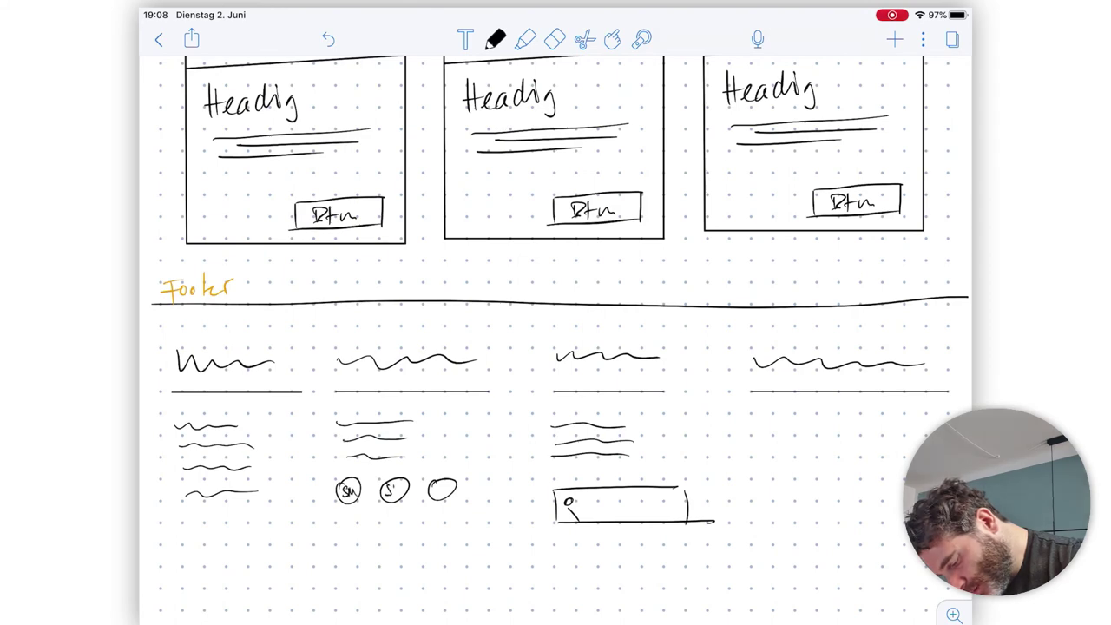
drag(388, 493, 451, 485)
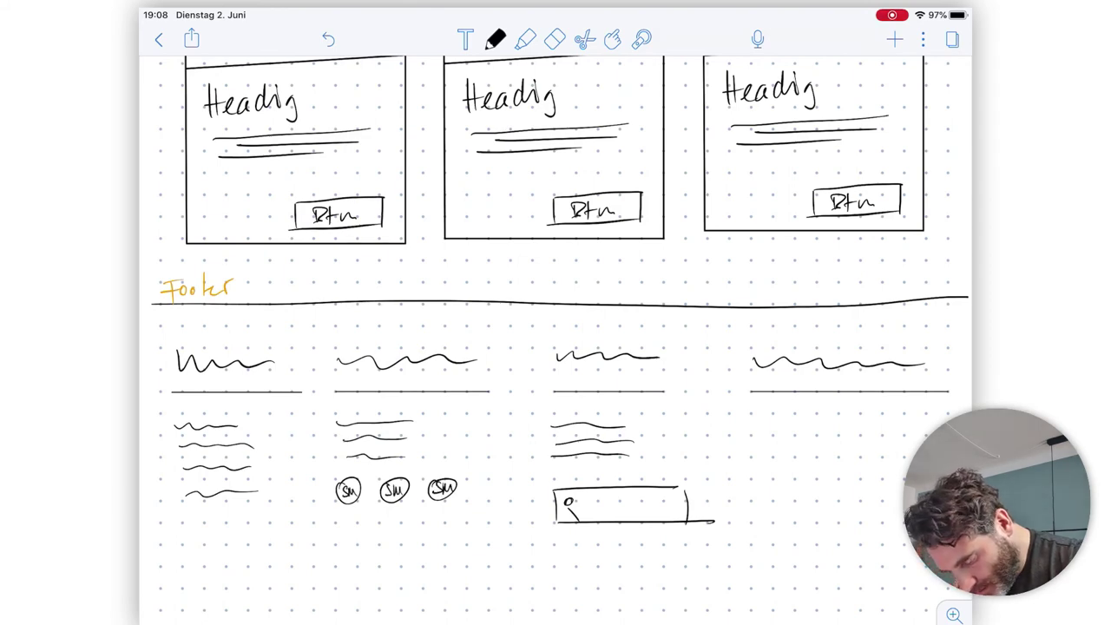
Draw short stacked text placeholder lines under the fourth footer column heading.
mouse_move(751, 421)
mouse_down()
mouse_move(796, 422)
mouse_move(823, 444)
mouse_up()
drag(759, 465, 819, 465)
drag(755, 491, 806, 492)
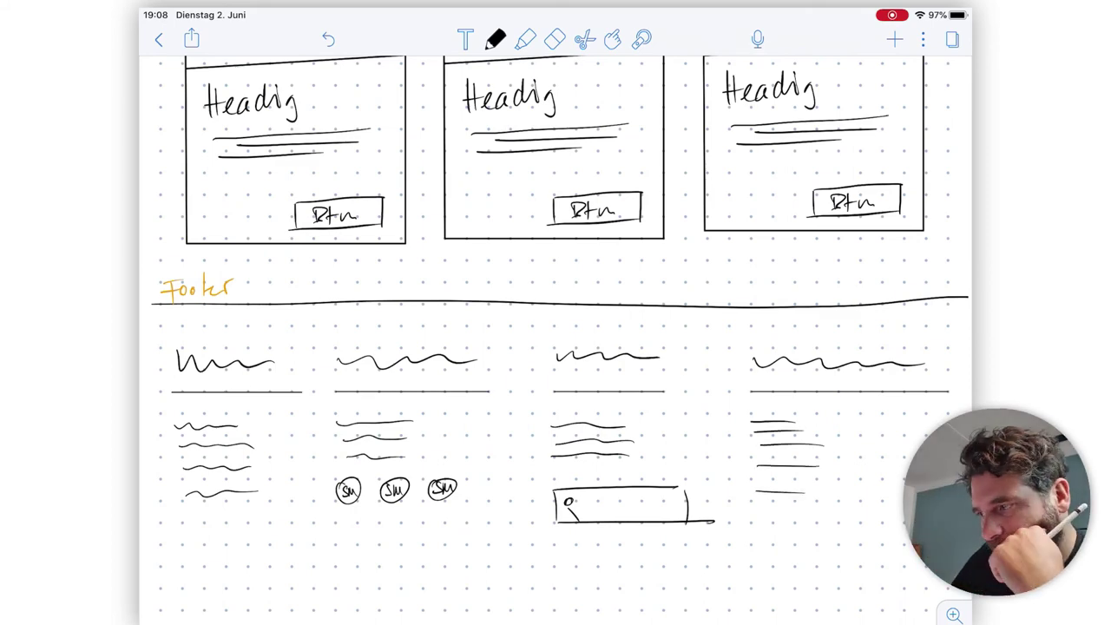
Draw a thin bottom bar from two page-wide lines below the footer columns and add four link squiggles towards its right end.
scroll(556, 347, down, 5)
drag(160, 439, 917, 439)
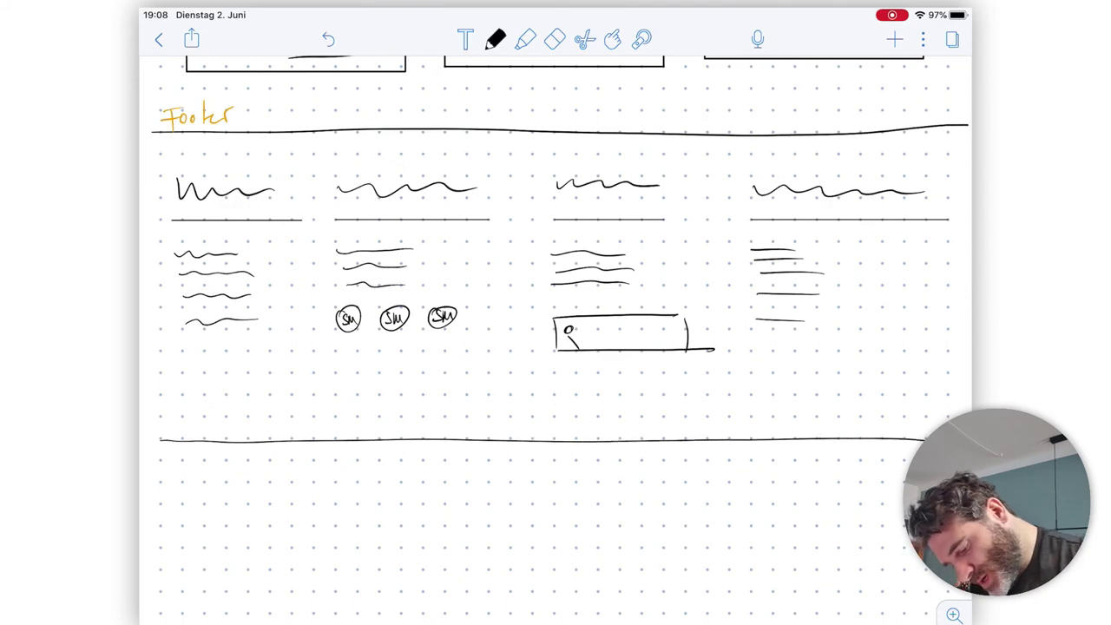
drag(159, 484, 902, 482)
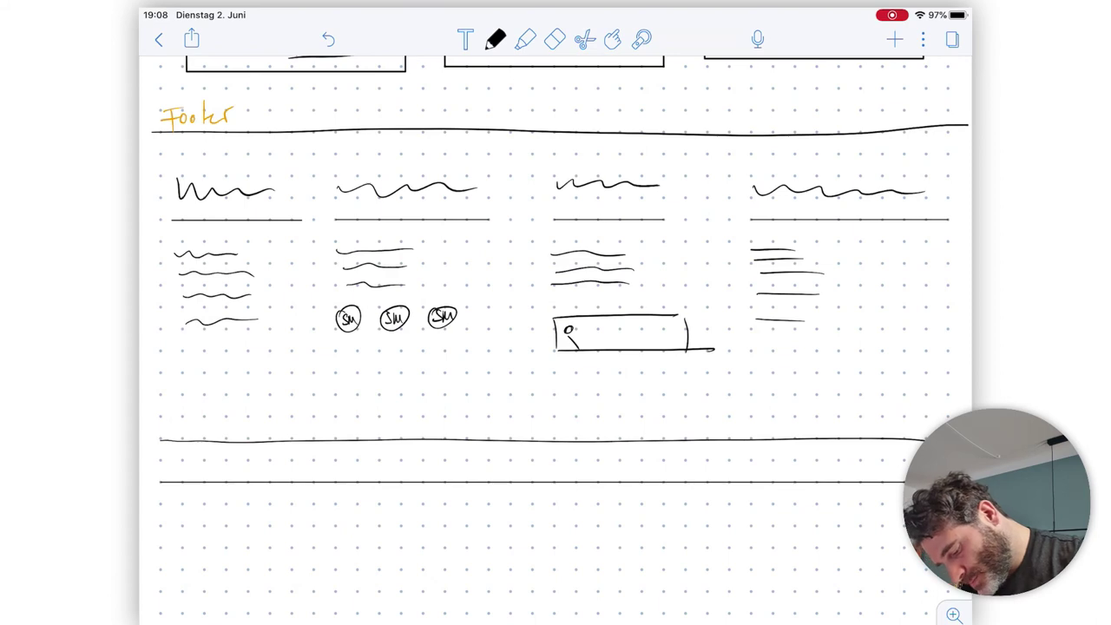
drag(519, 465, 581, 464)
drag(648, 464, 700, 467)
drag(770, 467, 834, 462)
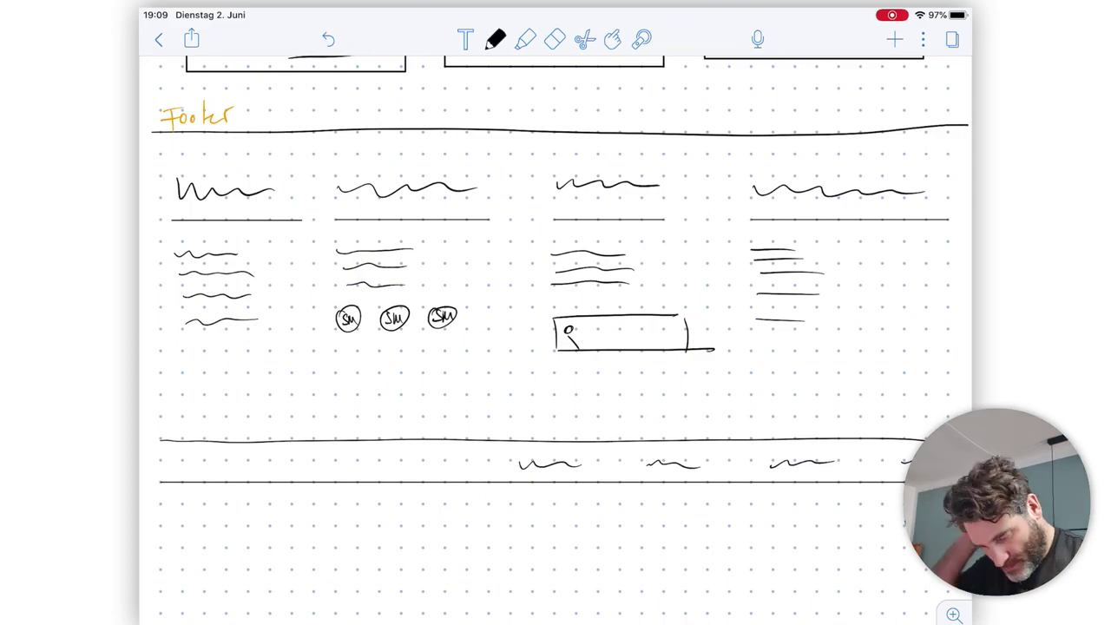
Handwrite the title "Startpage" in thick orange above the search field in the header.
scroll(556, 341, up, 20)
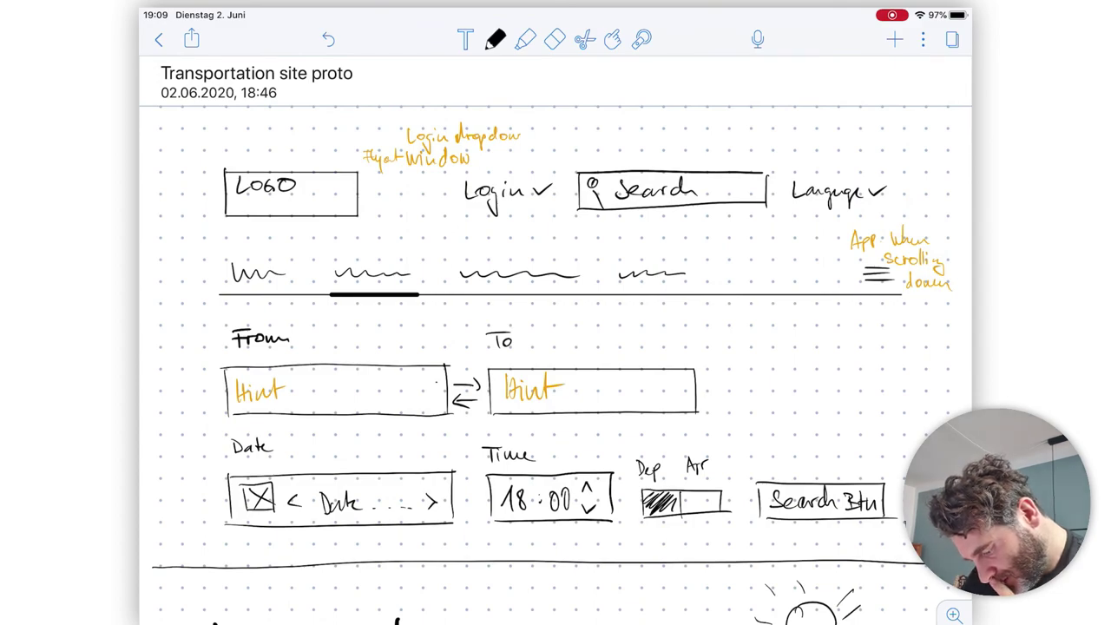
scroll(555, 340, down, 20)
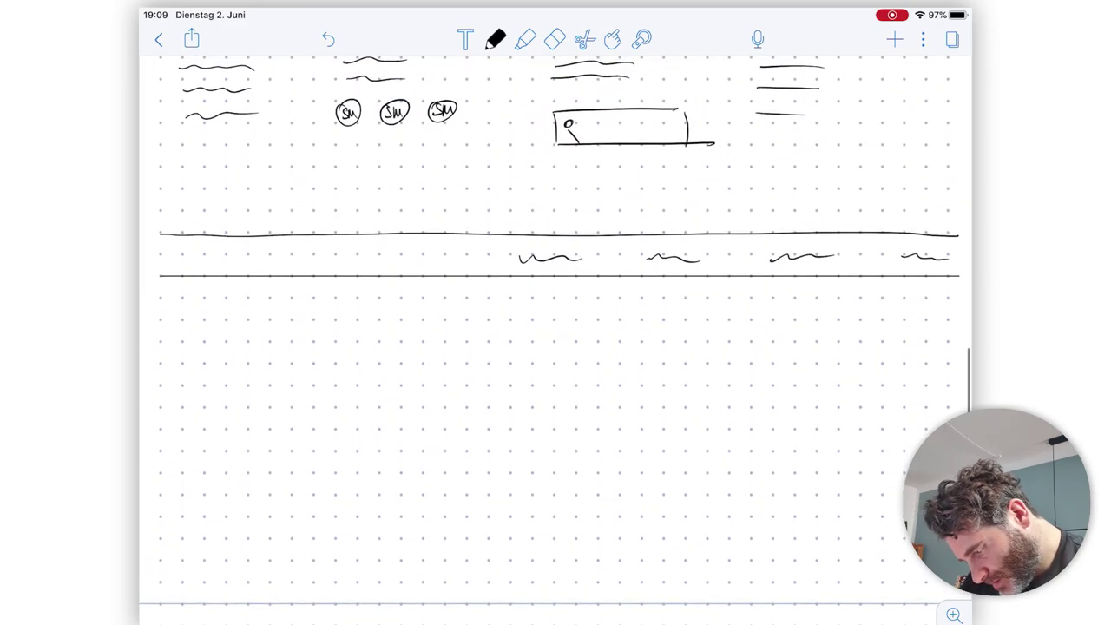
scroll(556, 340, up, 20)
click(494, 39)
click(555, 104)
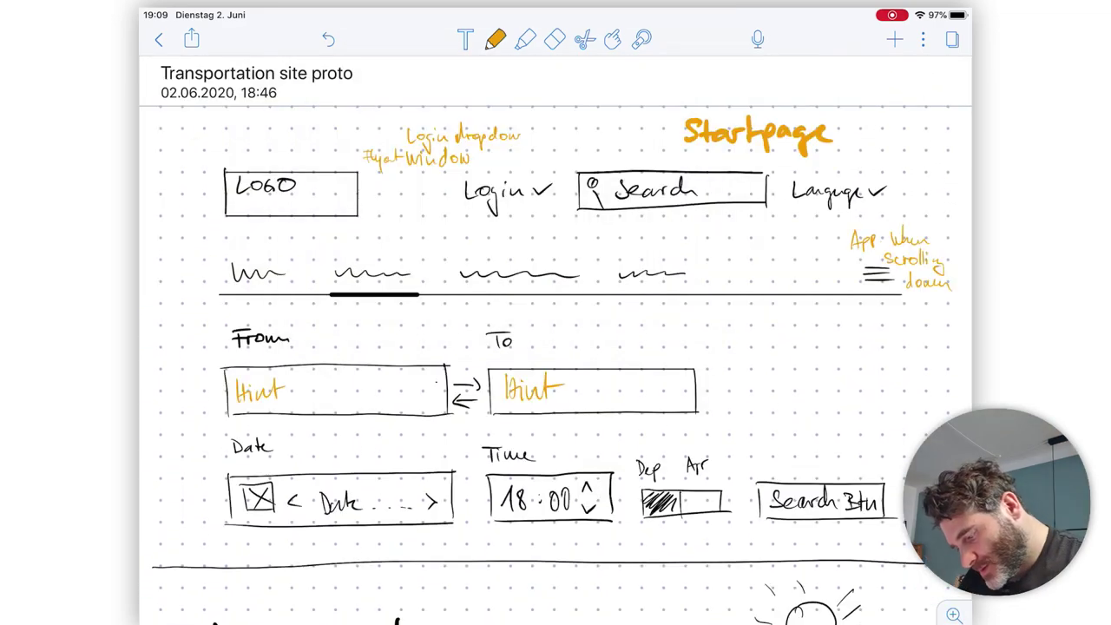
Handwrite the heading "After search click" in thick orange below the footer's bottom bar.
scroll(555, 340, down, 15)
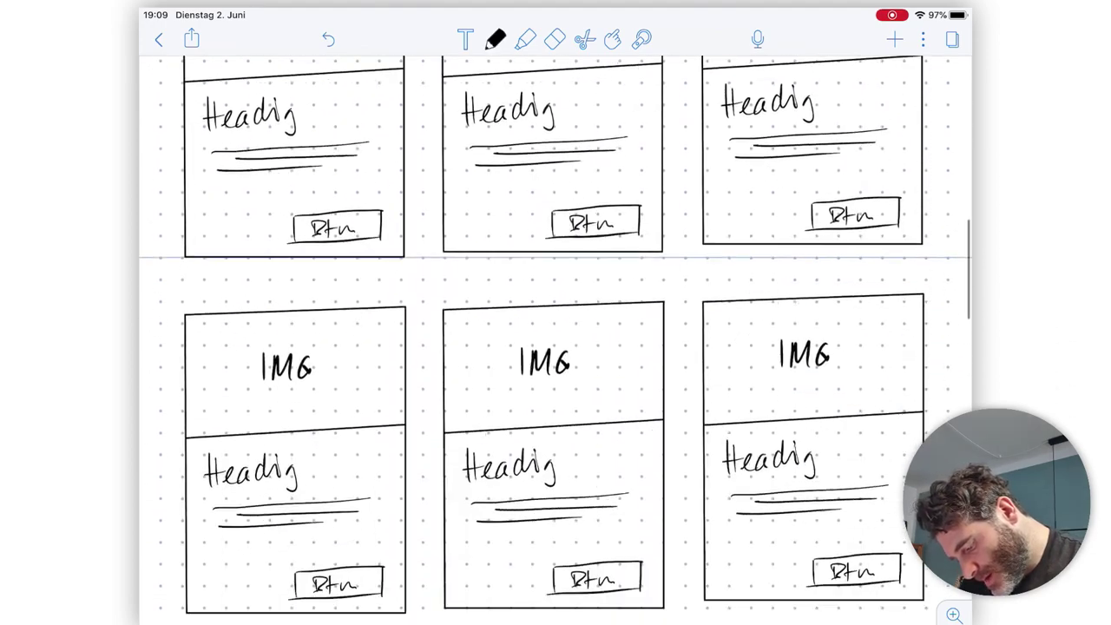
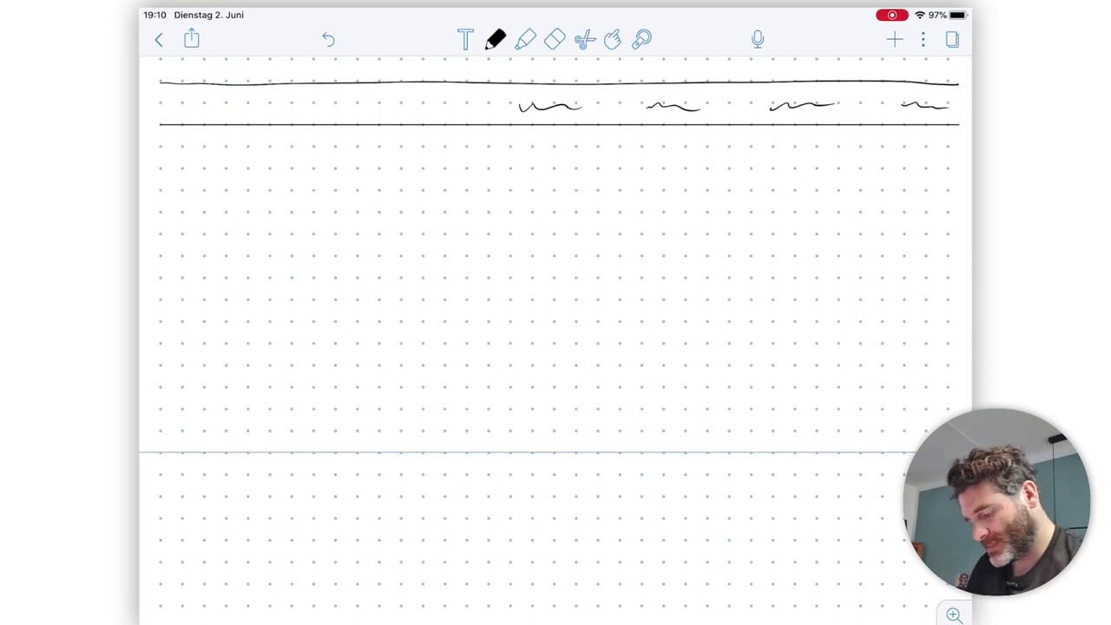
click(495, 39)
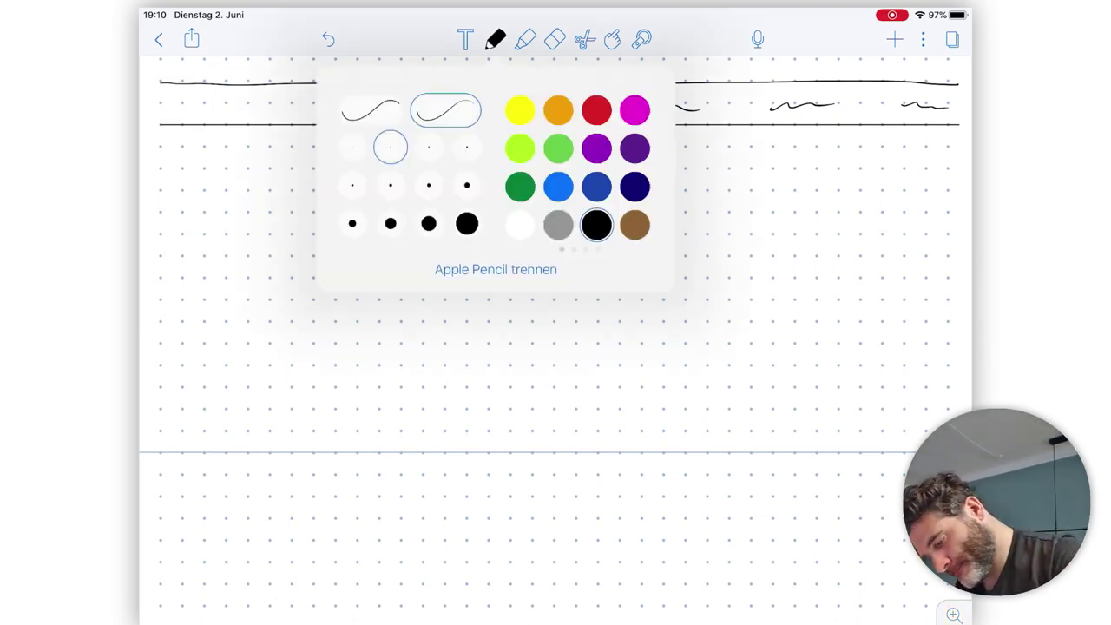
click(390, 185)
click(558, 109)
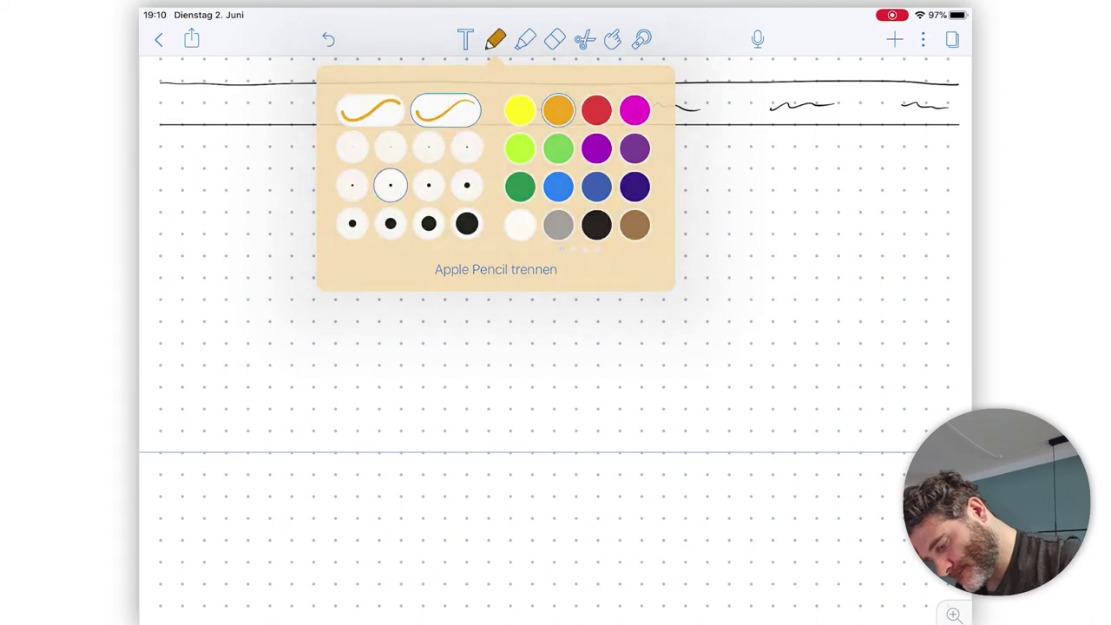
mouse_move(173, 188)
mouse_down()
mouse_move(185, 153)
mouse_move(207, 191)
mouse_move(217, 156)
mouse_move(256, 180)
mouse_move(327, 168)
mouse_move(394, 179)
mouse_up()
mouse_move(401, 163)
mouse_down()
mouse_move(404, 179)
mouse_move(419, 179)
mouse_up()
drag(427, 139, 425, 180)
drag(439, 158, 444, 179)
Draw a wide, flat black rectangle below the "After search click" heading as a result row.
click(495, 39)
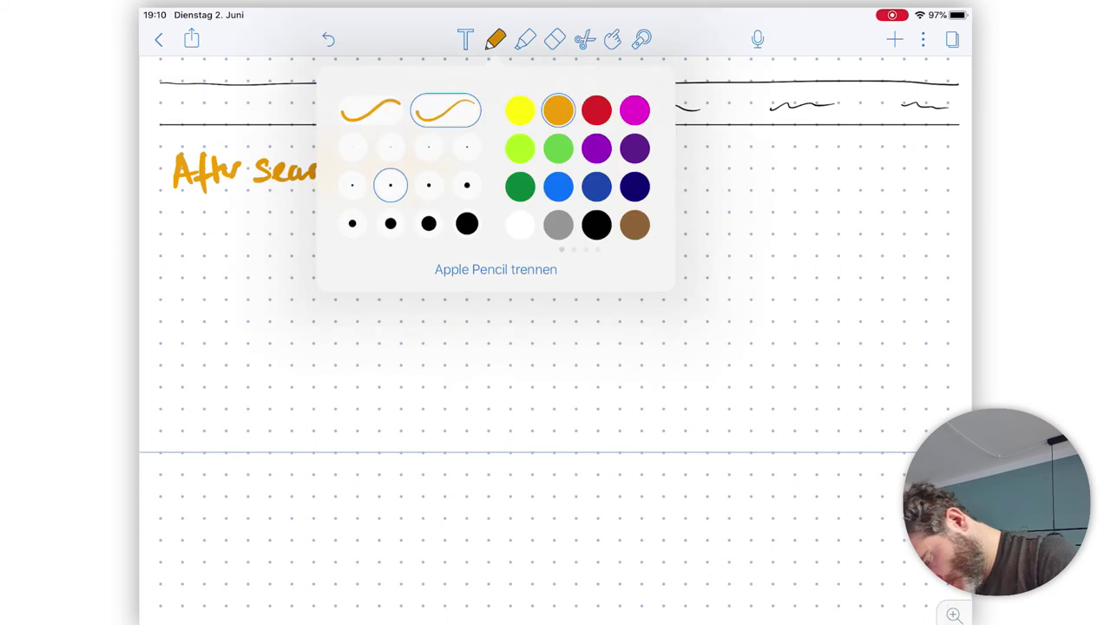
click(595, 223)
click(495, 39)
click(494, 39)
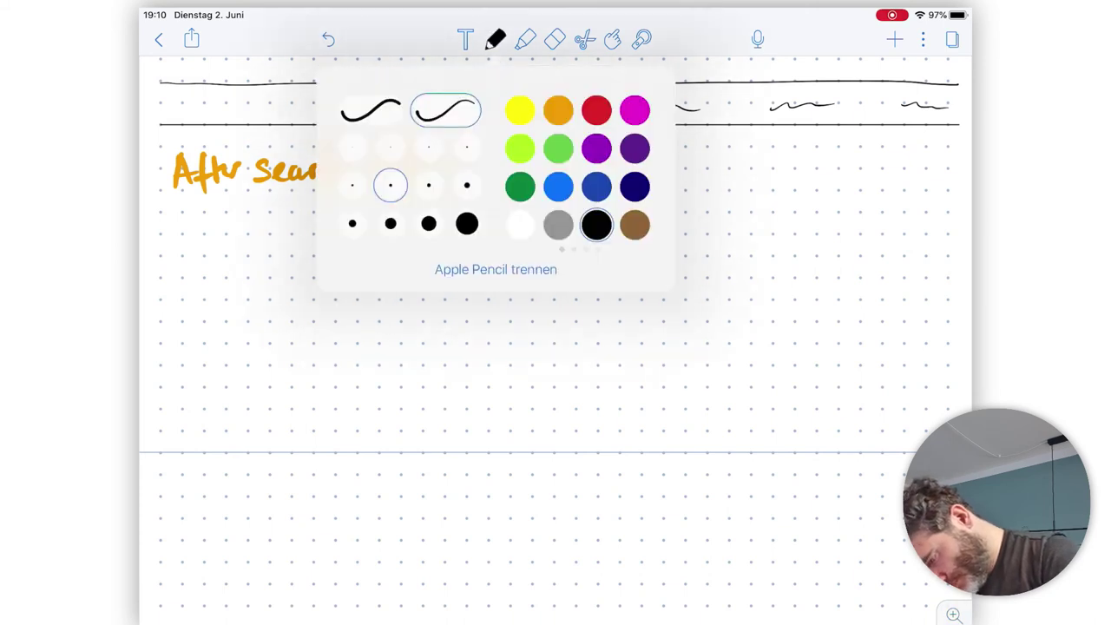
click(494, 39)
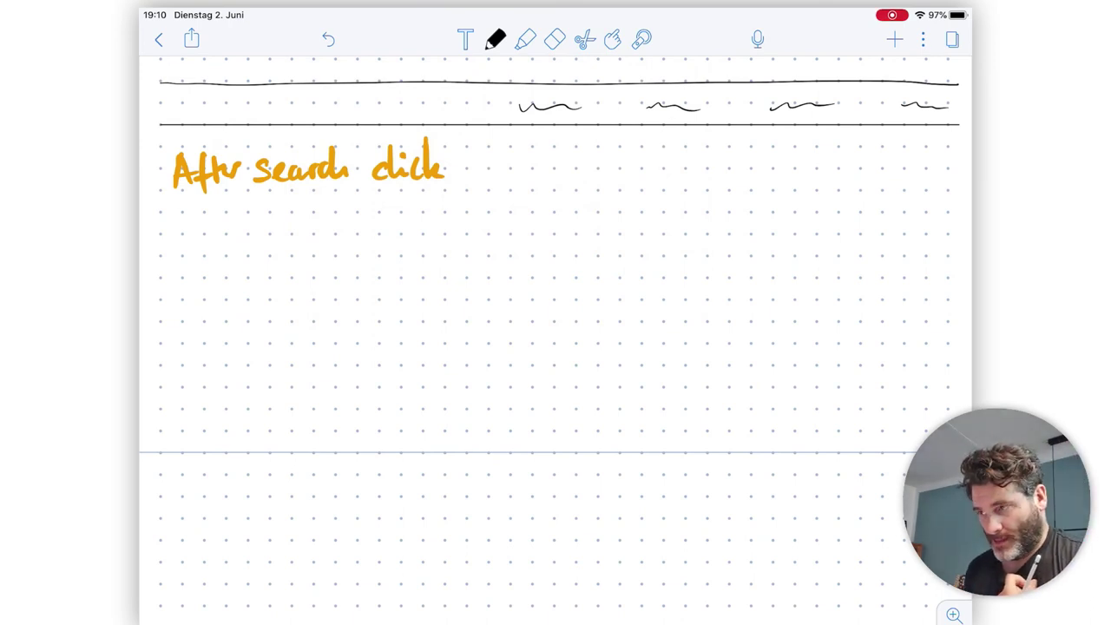
drag(181, 232, 181, 495)
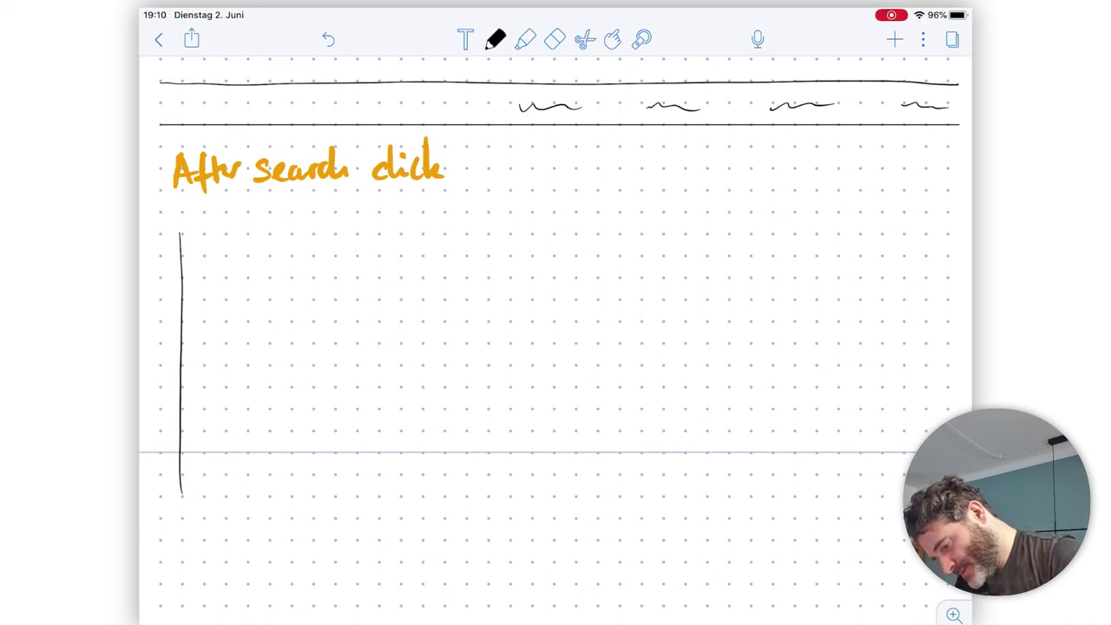
key(ctrl+z)
mouse_move(182, 318)
mouse_down()
mouse_move(177, 236)
mouse_move(913, 223)
mouse_move(923, 328)
mouse_up()
drag(184, 321, 925, 316)
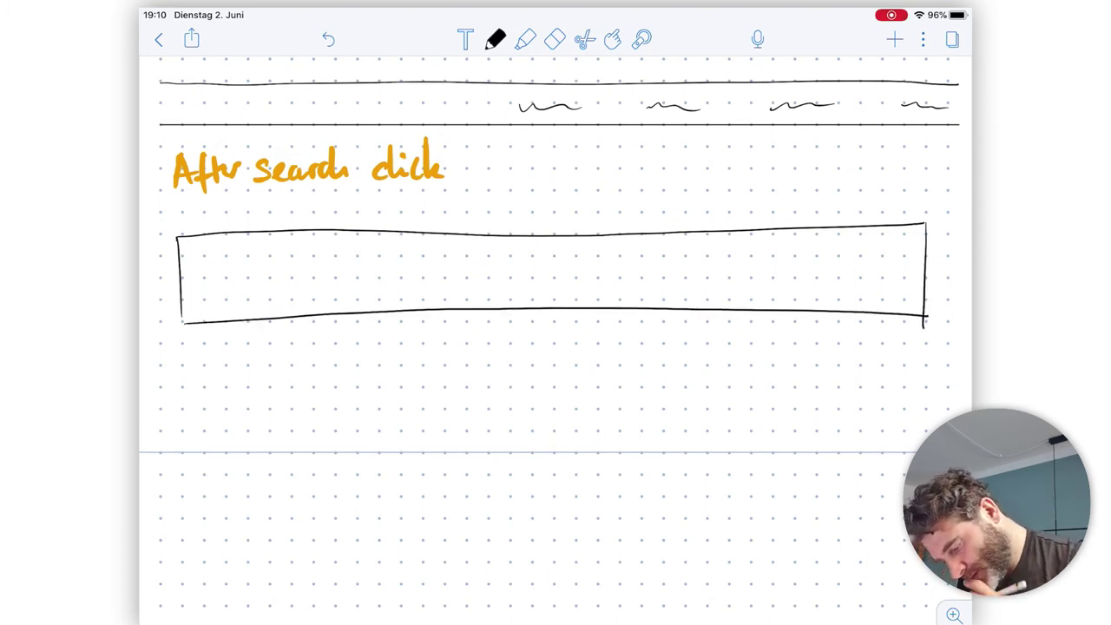
Divide off the left part of the result row with a vertical line and write "Train Information" in it.
drag(399, 232, 404, 311)
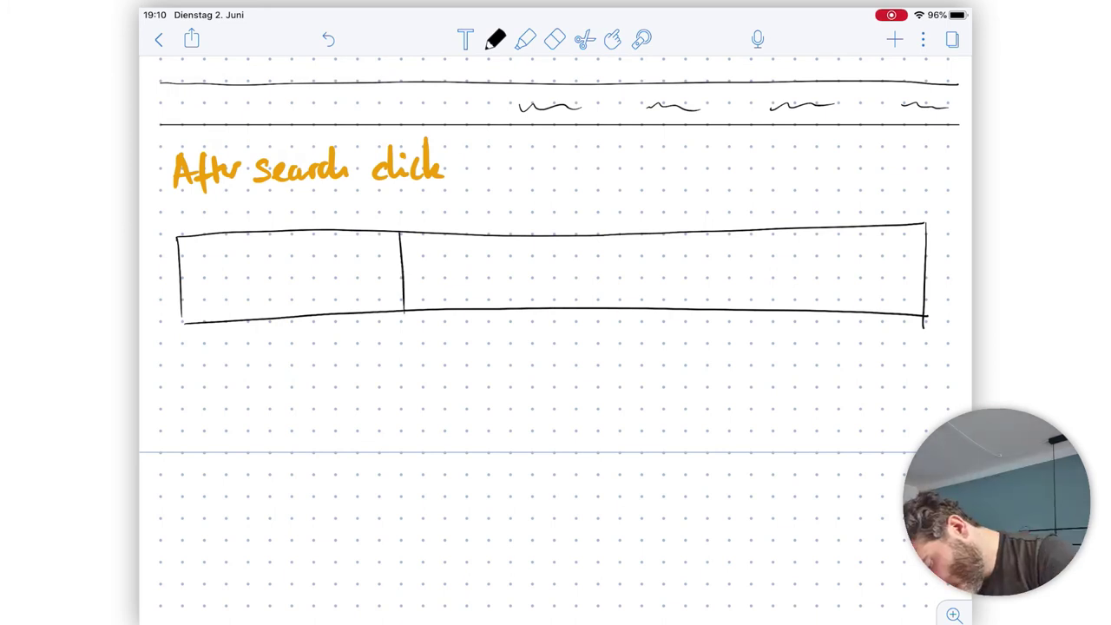
drag(206, 265, 207, 285)
mouse_move(191, 264)
mouse_down()
mouse_move(224, 262)
mouse_move(245, 287)
mouse_move(311, 286)
mouse_up()
mouse_move(322, 258)
mouse_down()
mouse_move(318, 288)
mouse_move(330, 272)
mouse_up()
drag(326, 279, 363, 281)
mouse_move(364, 251)
mouse_down()
mouse_move(371, 283)
mouse_move(381, 274)
mouse_up()
drag(379, 276, 387, 272)
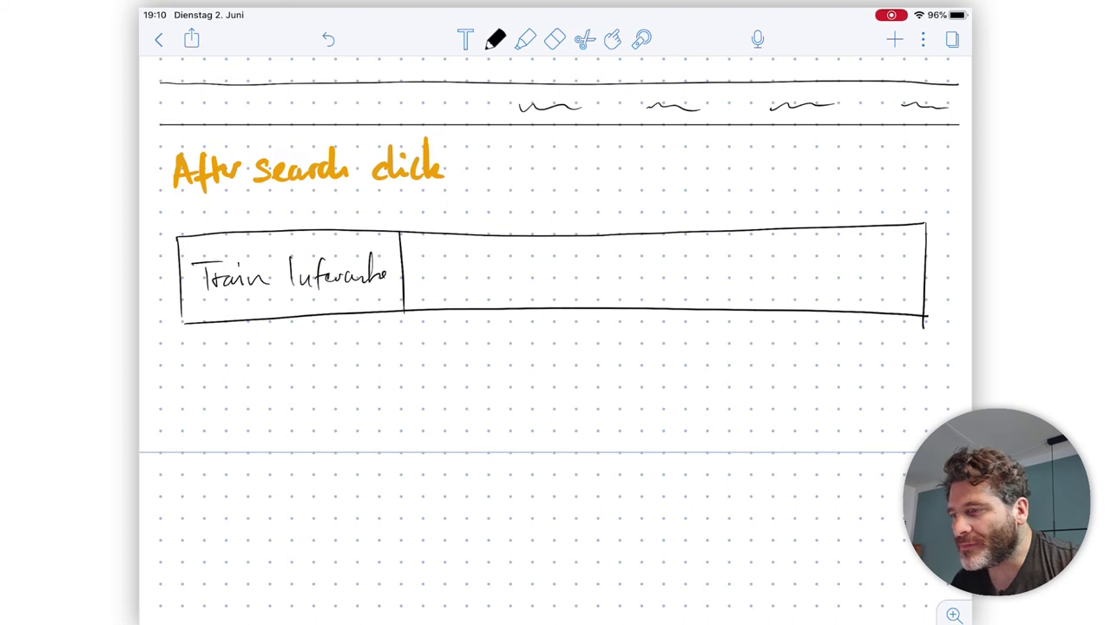
Write "Travel duration" on two lines beside the train information cell in the result row.
drag(425, 262, 476, 279)
mouse_move(486, 263)
mouse_down()
mouse_move(488, 281)
mouse_move(494, 268)
mouse_up()
drag(493, 273, 522, 276)
drag(430, 241, 451, 238)
mouse_move(440, 239)
mouse_down()
mouse_move(439, 260)
mouse_move(501, 247)
mouse_up()
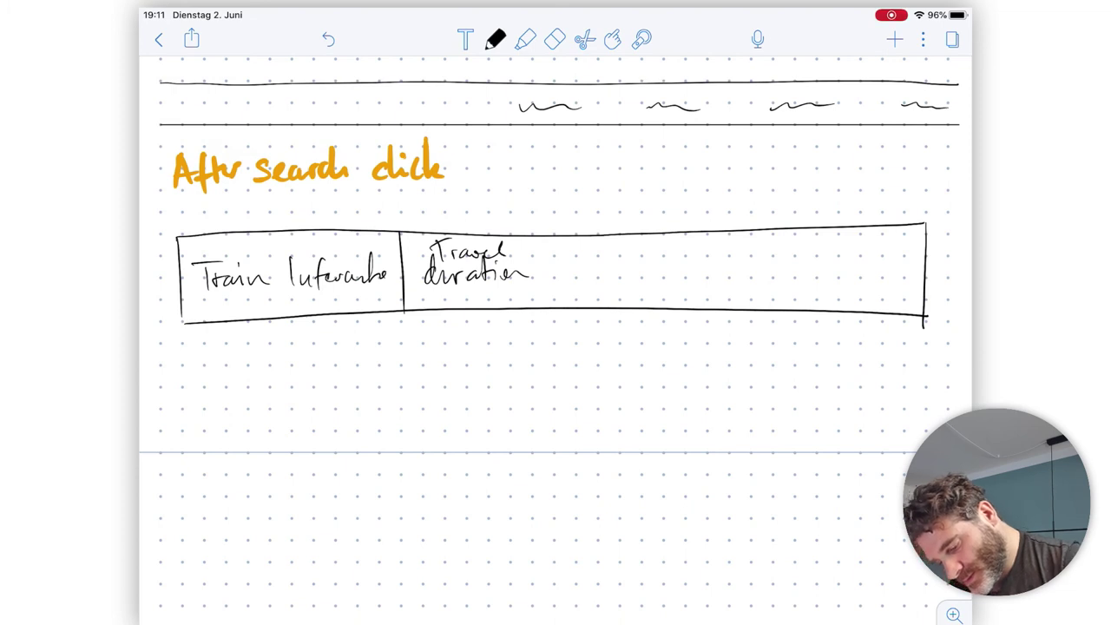
Draw a small rectangular button at the right end of the result row and write "Buy" in it.
mouse_move(790, 290)
mouse_down()
mouse_move(896, 243)
mouse_move(902, 291)
mouse_up()
drag(788, 288, 902, 292)
mouse_move(807, 255)
mouse_down()
mouse_move(809, 276)
mouse_move(859, 270)
mouse_move(862, 295)
mouse_up()
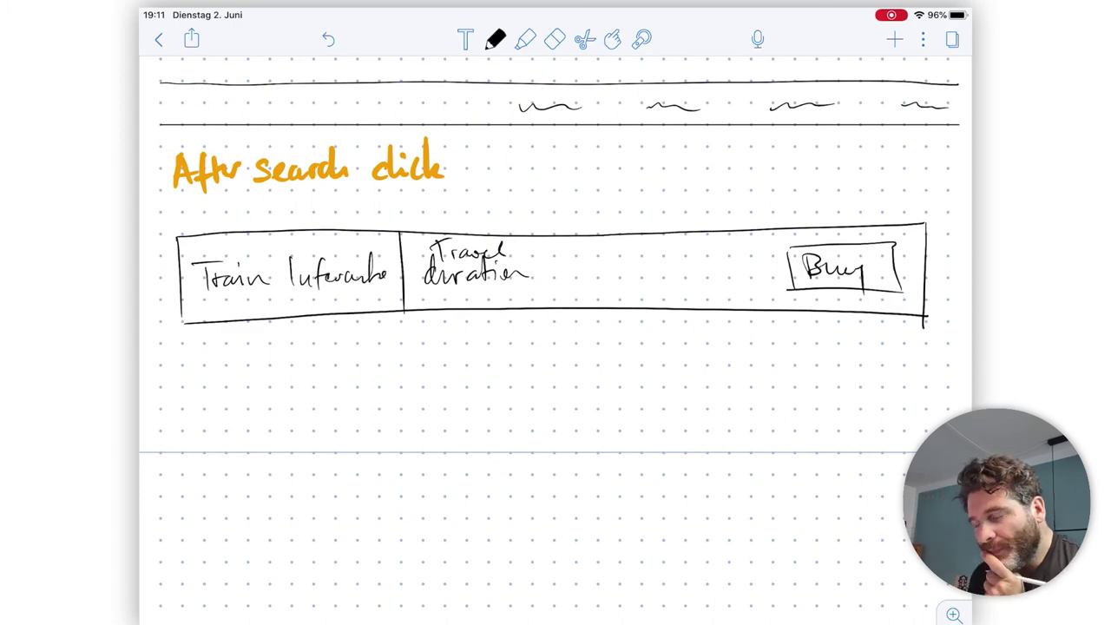
Draw a vertical divider after the travel duration cell and write "Travel info" between it and the Buy button.
scroll(556, 312, down, 1)
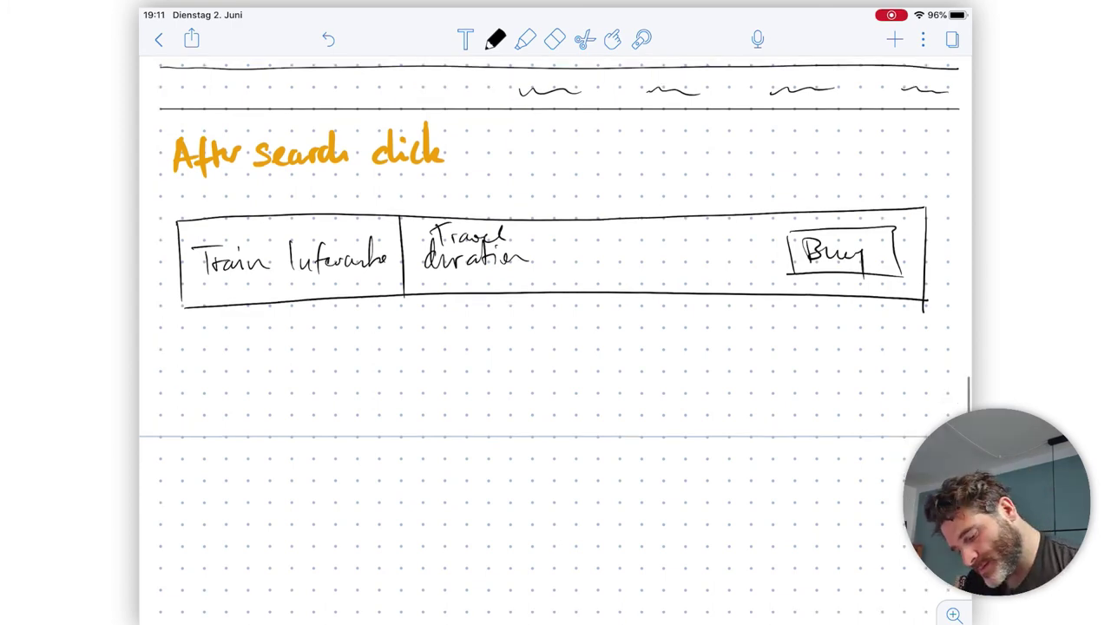
drag(554, 224, 556, 286)
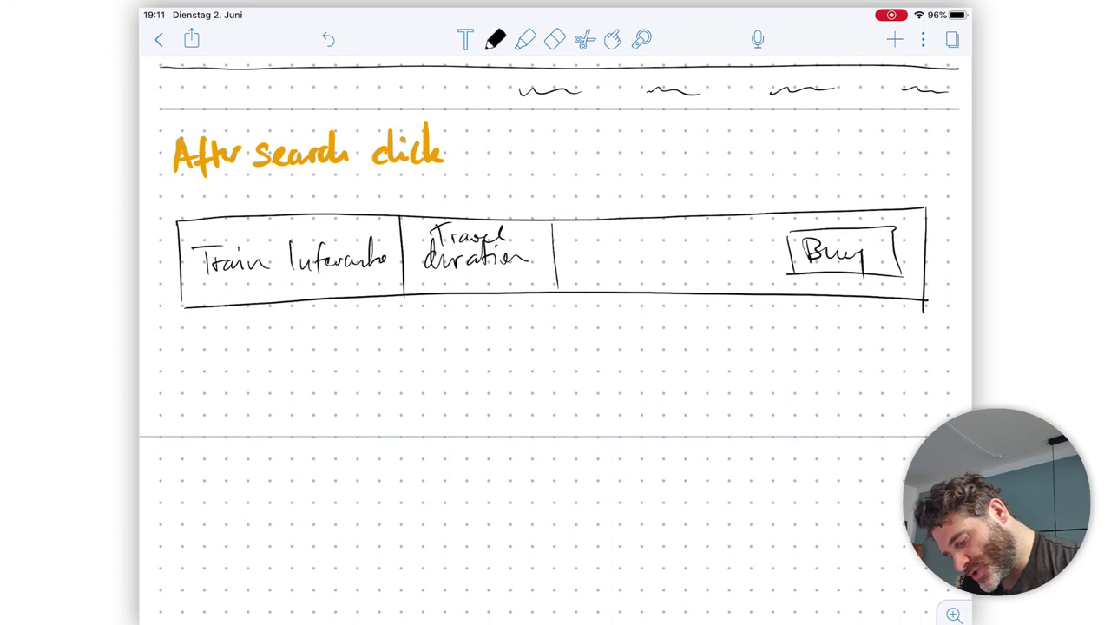
mouse_move(580, 243)
mouse_down()
mouse_move(581, 269)
mouse_move(593, 237)
mouse_up()
mouse_move(590, 265)
mouse_down()
mouse_move(598, 250)
mouse_move(611, 263)
mouse_move(693, 262)
mouse_up()
mouse_move(703, 237)
mouse_down()
mouse_move(694, 269)
mouse_move(704, 252)
mouse_up()
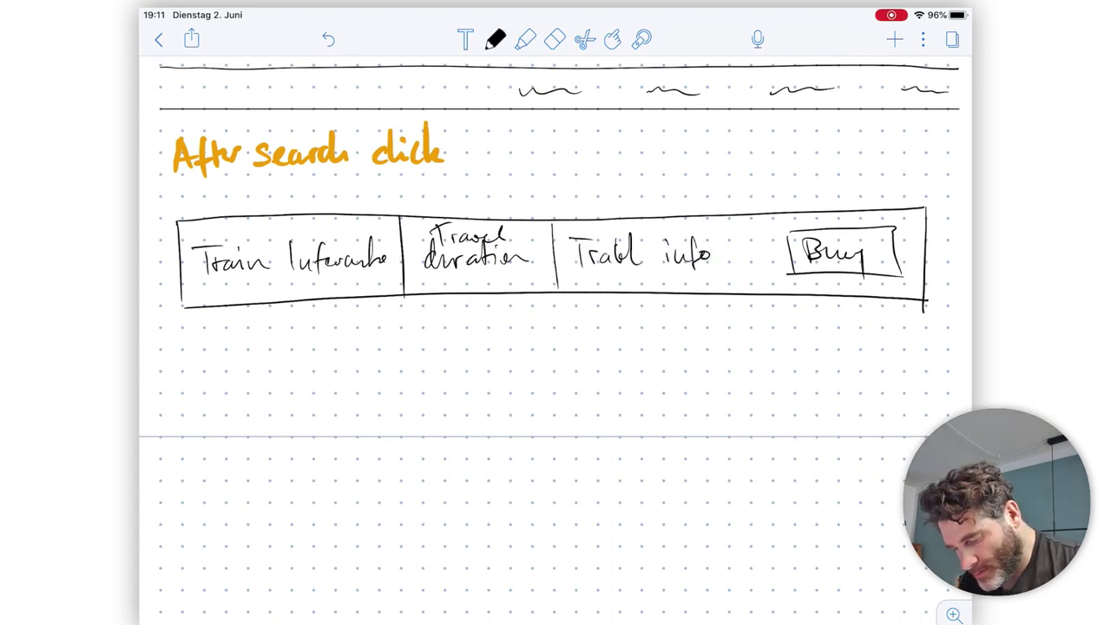
Lasso the complete result row, duplicate it three times, and stack the copies beneath one another.
scroll(555, 261, down, 1)
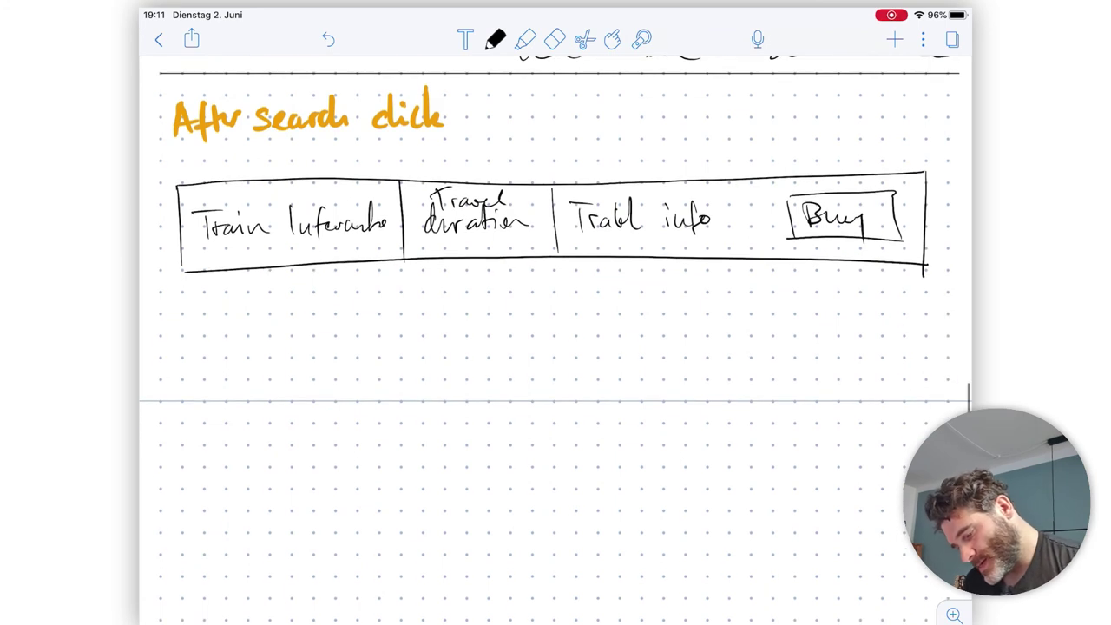
click(584, 39)
mouse_move(163, 172)
mouse_down()
mouse_move(167, 302)
mouse_move(738, 301)
mouse_move(944, 253)
mouse_move(872, 149)
mouse_move(392, 140)
mouse_move(173, 165)
mouse_up()
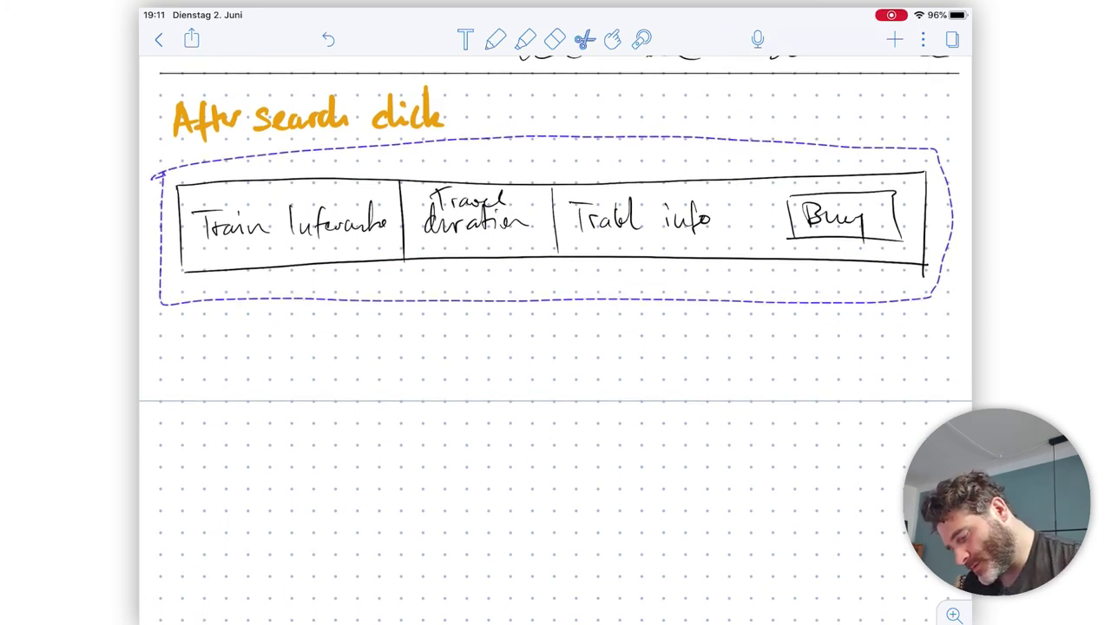
click(400, 108)
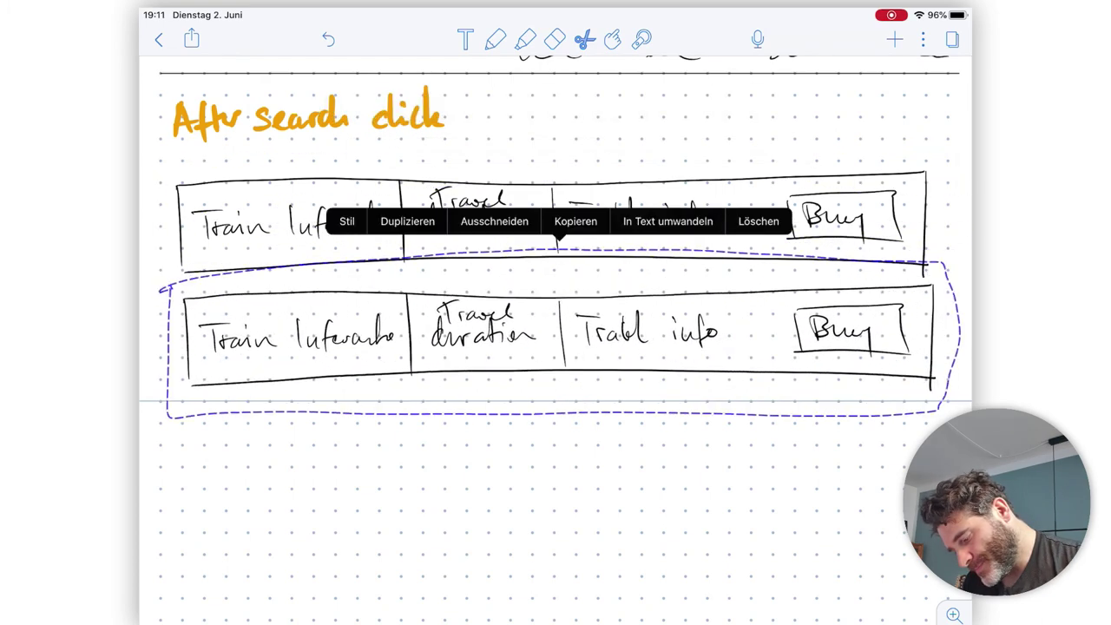
mouse_move(564, 338)
mouse_down()
mouse_move(600, 384)
mouse_move(570, 455)
mouse_up()
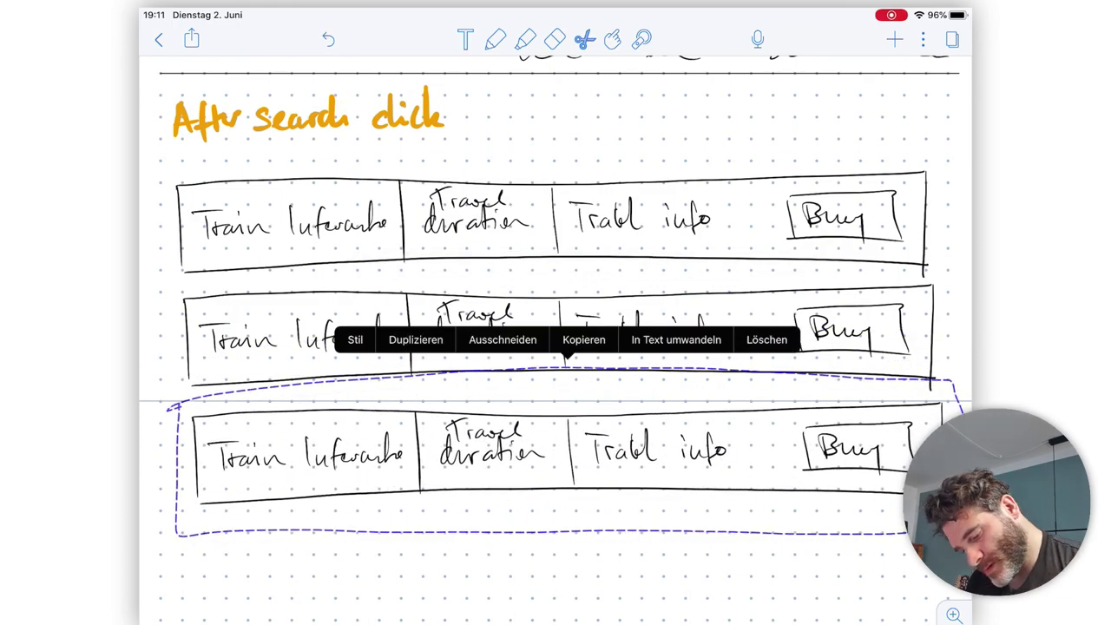
scroll(555, 297, down, 1)
scroll(555, 297, down, 3)
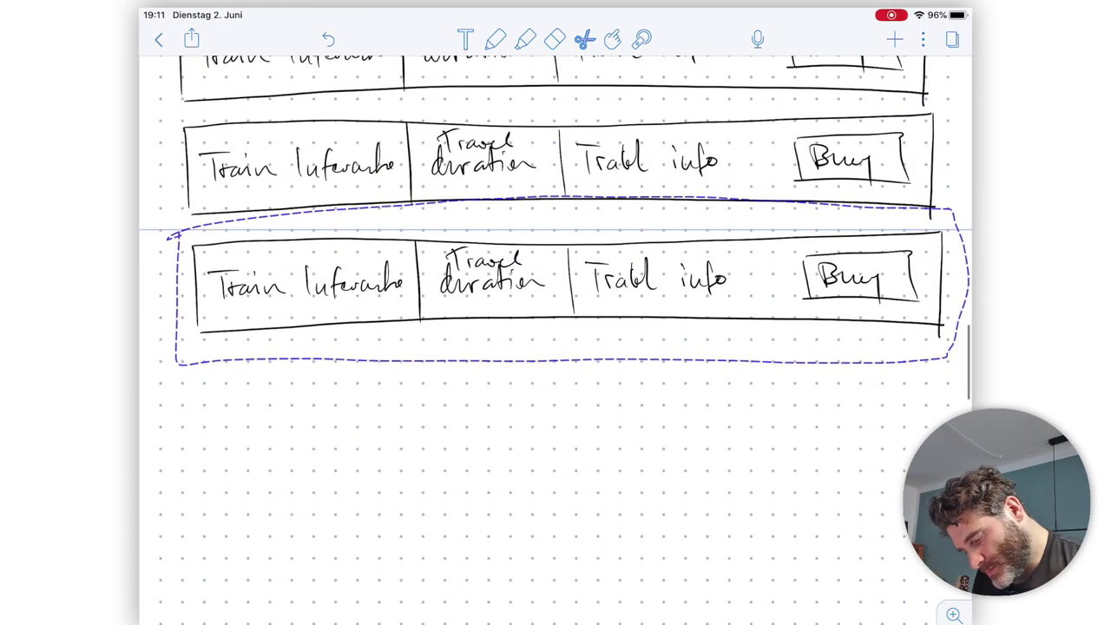
click(416, 167)
drag(555, 304, 536, 386)
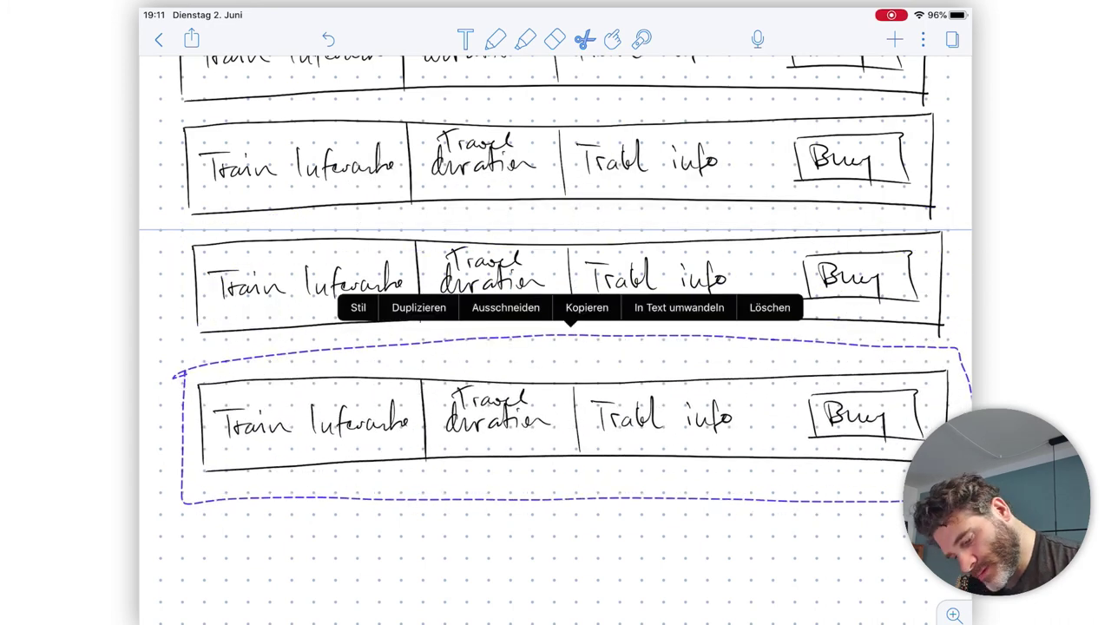
drag(556, 425, 542, 417)
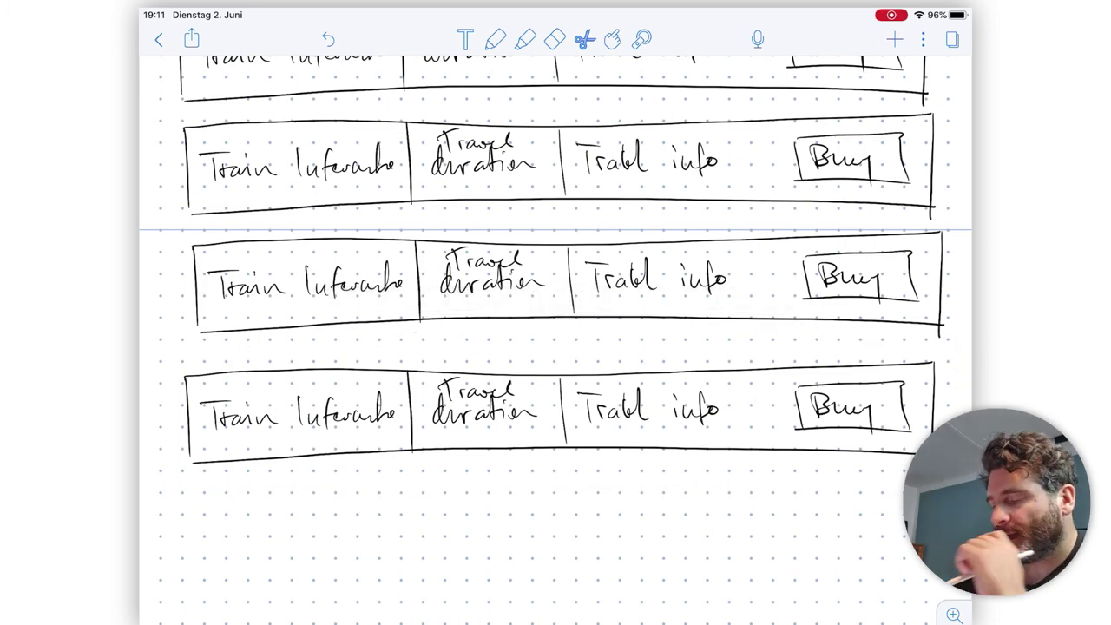
Draw two full-width gray horizontal lines with the highlighter below the last result row to bound a new section.
scroll(556, 347, down, 5)
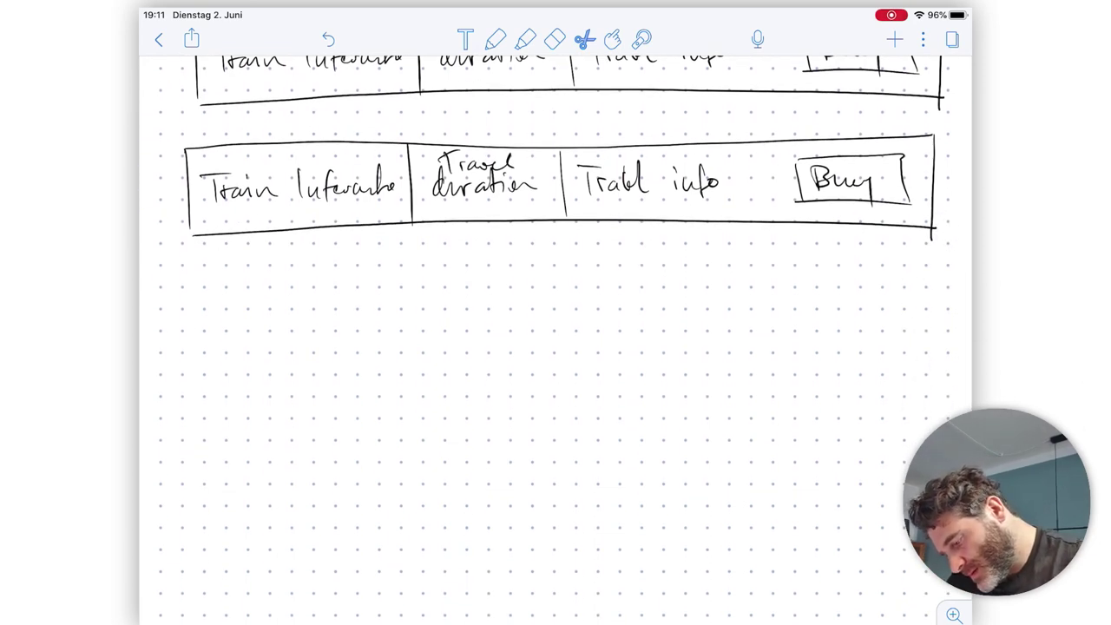
click(525, 39)
click(525, 39)
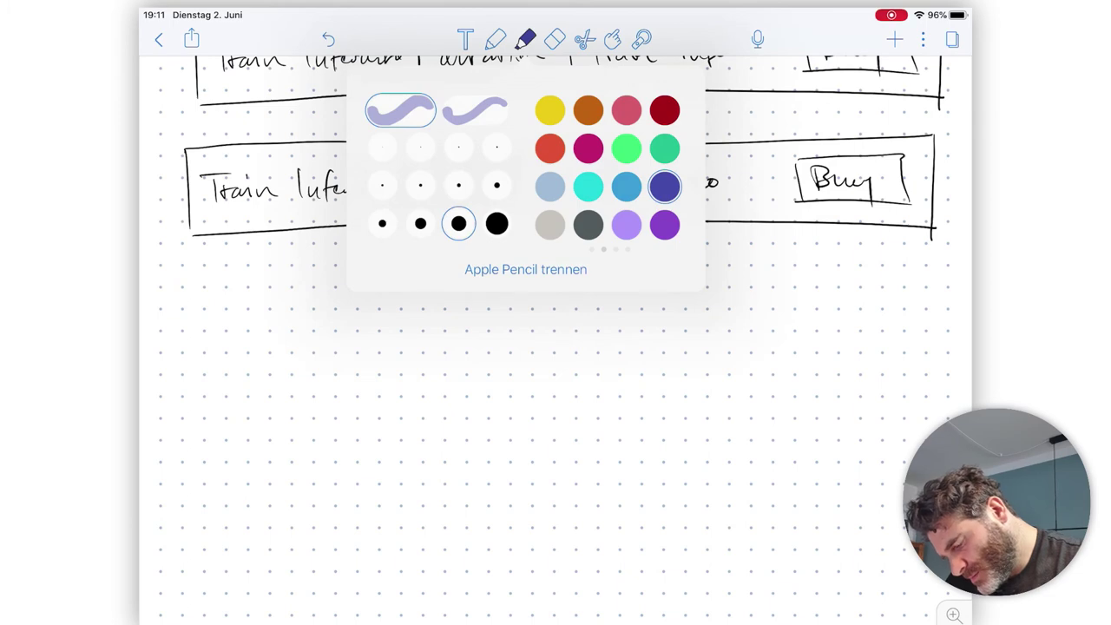
click(525, 39)
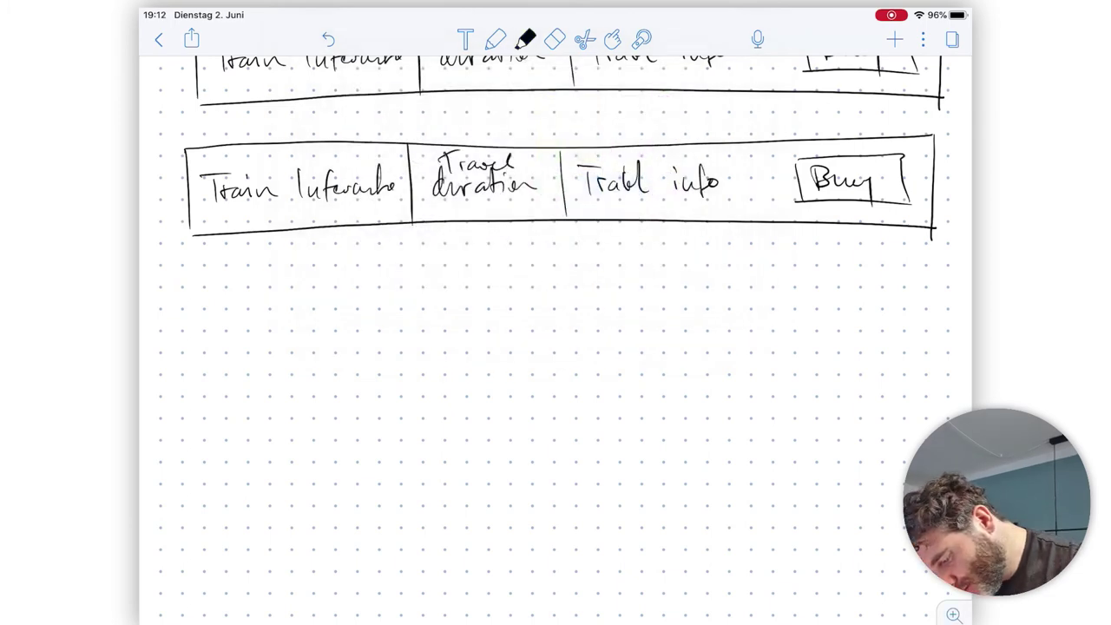
drag(152, 287, 968, 293)
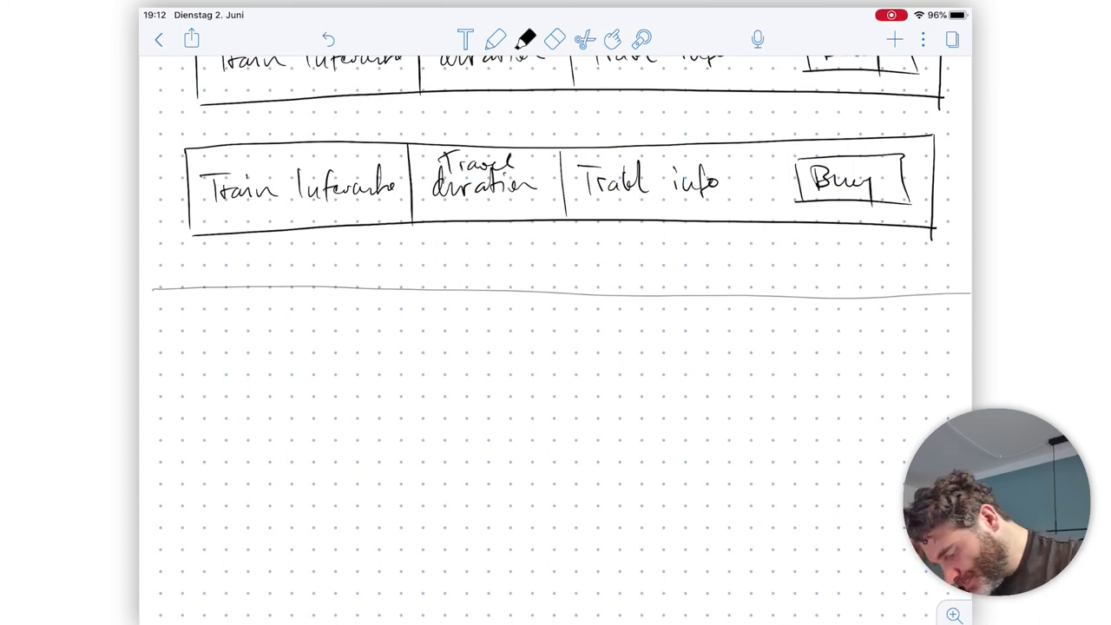
mouse_move(151, 550)
mouse_down()
mouse_move(846, 531)
mouse_move(902, 550)
mouse_up()
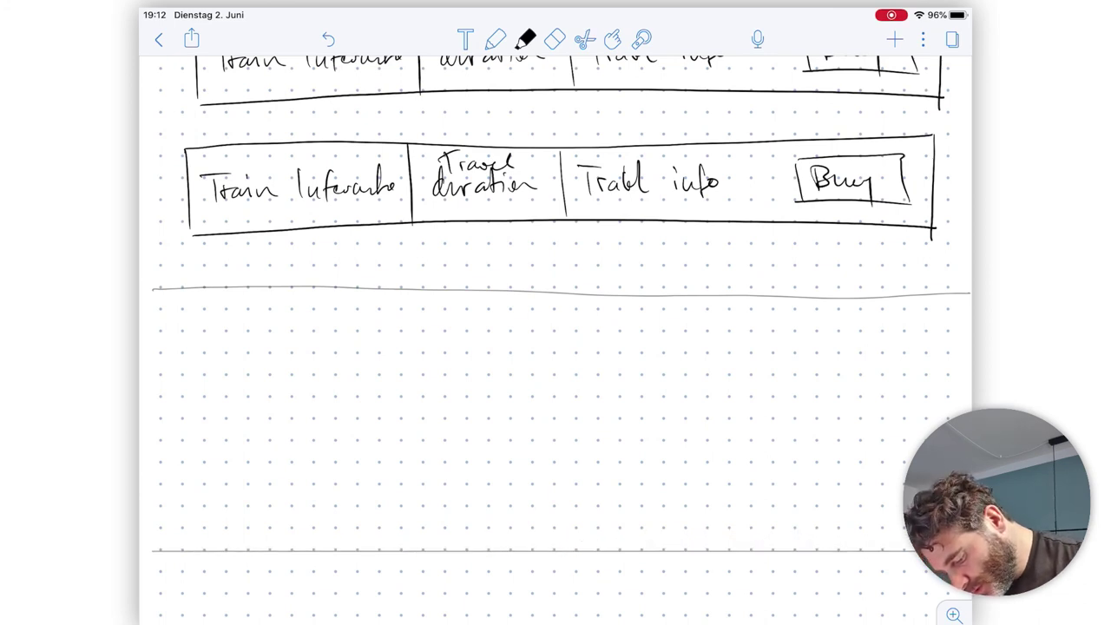
Write "Ads/Services" in gray in the upper left of the section between the two gray lines.
scroll(555, 347, down, 1)
mouse_move(205, 352)
mouse_down()
mouse_move(259, 344)
mouse_move(272, 373)
mouse_up()
mouse_move(307, 321)
mouse_down()
mouse_move(293, 350)
mouse_move(389, 337)
mouse_move(398, 345)
mouse_up()
drag(399, 333, 413, 351)
Lasso the whole footer of the start page, including its label and bottom bar, and copy it.
scroll(555, 347, down, 8)
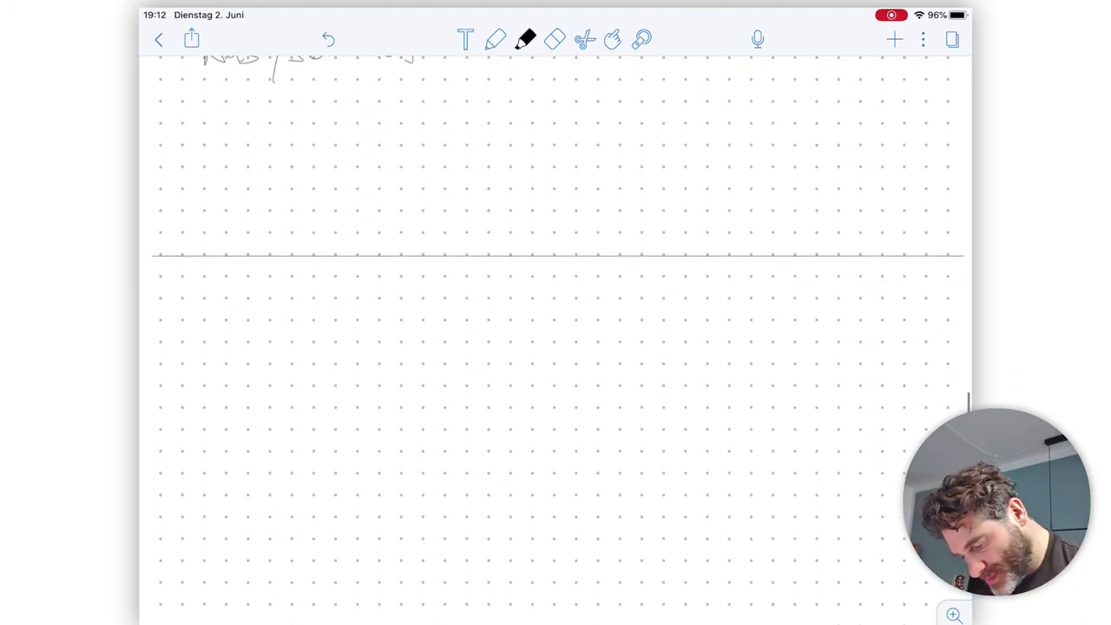
scroll(555, 347, up, 3)
scroll(555, 347, up, 15)
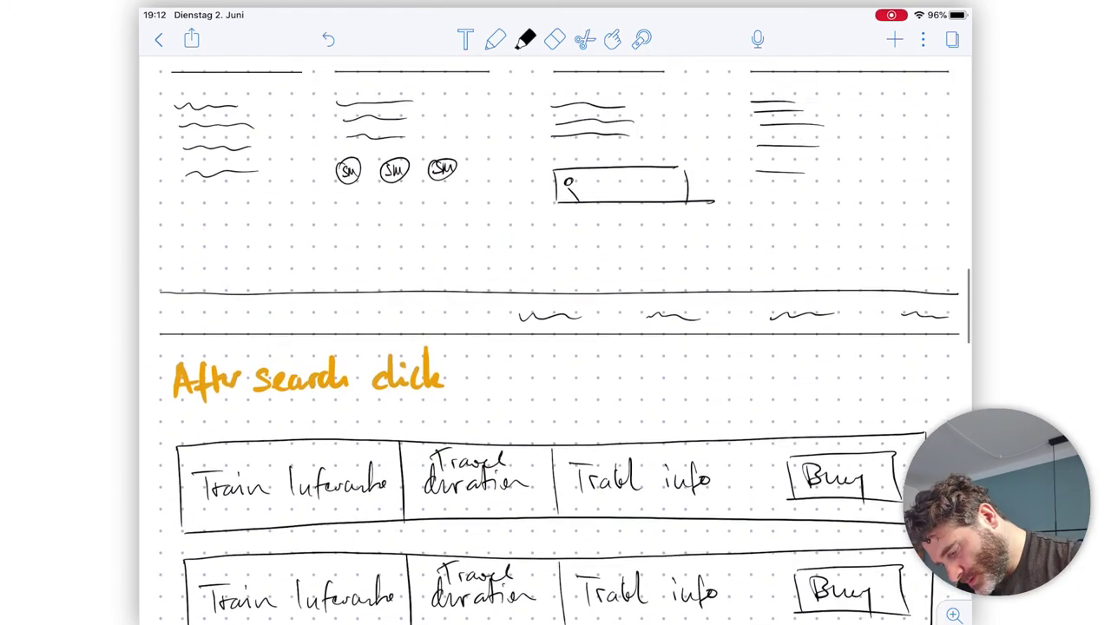
click(584, 39)
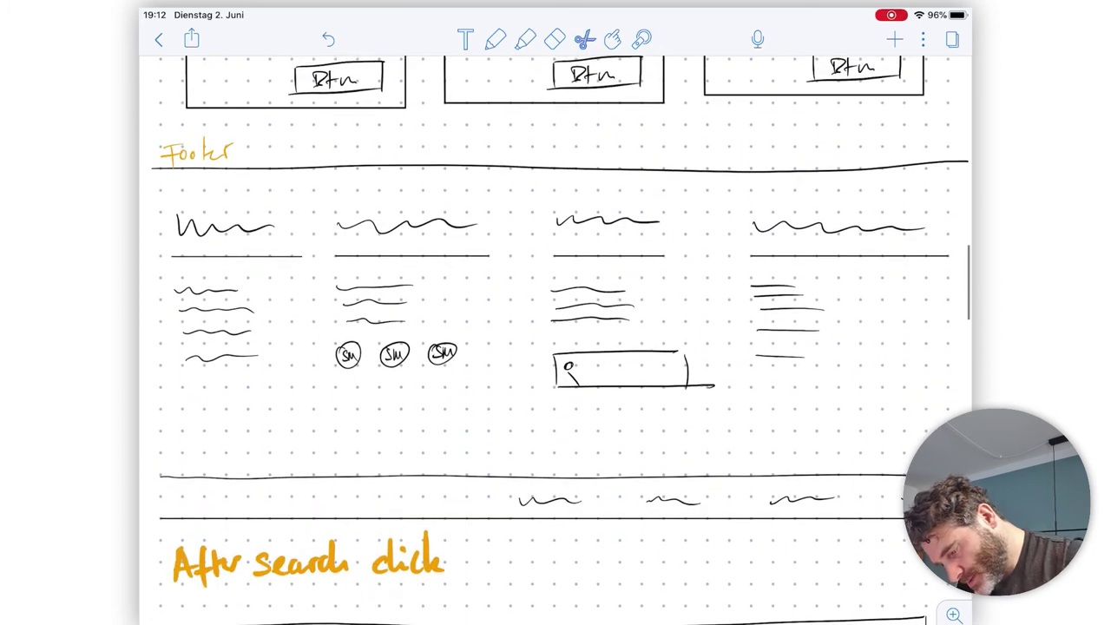
mouse_move(165, 129)
mouse_down()
mouse_move(946, 156)
mouse_move(173, 127)
mouse_up()
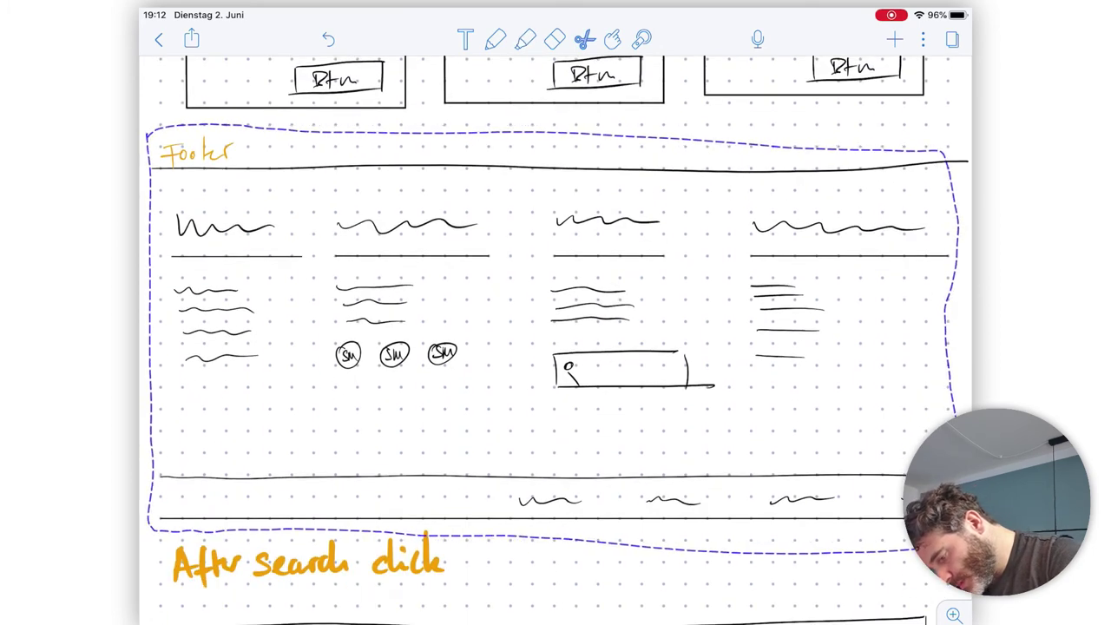
drag(555, 329, 551, 328)
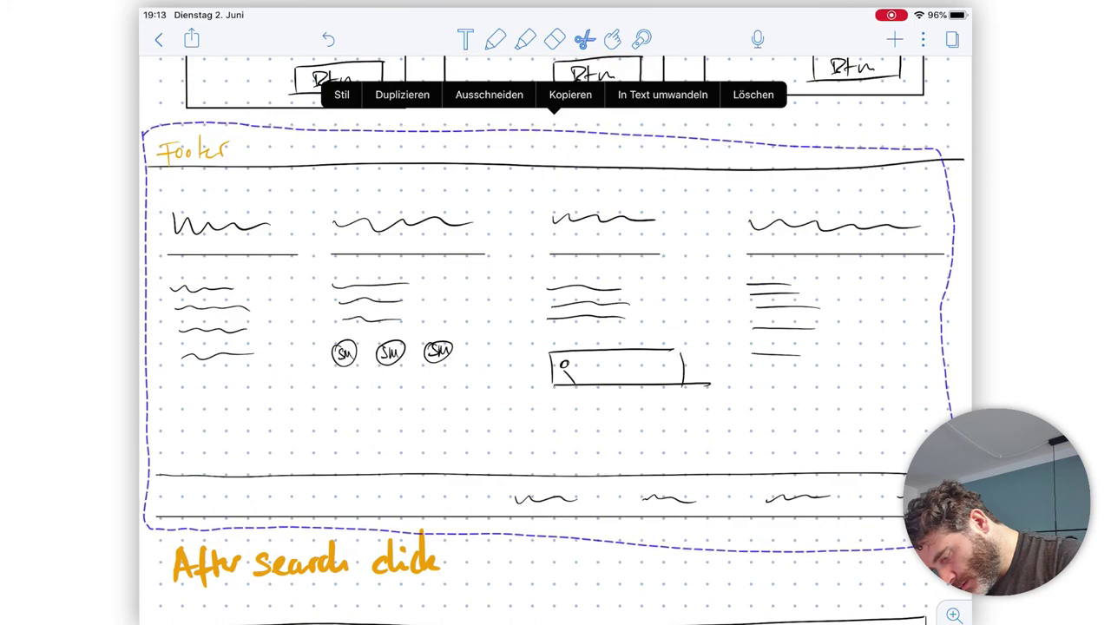
click(570, 95)
Paste the footer copy and position it just below the lower gray line of the Ads/Services section.
scroll(555, 347, down, 10)
click(172, 205)
click(181, 184)
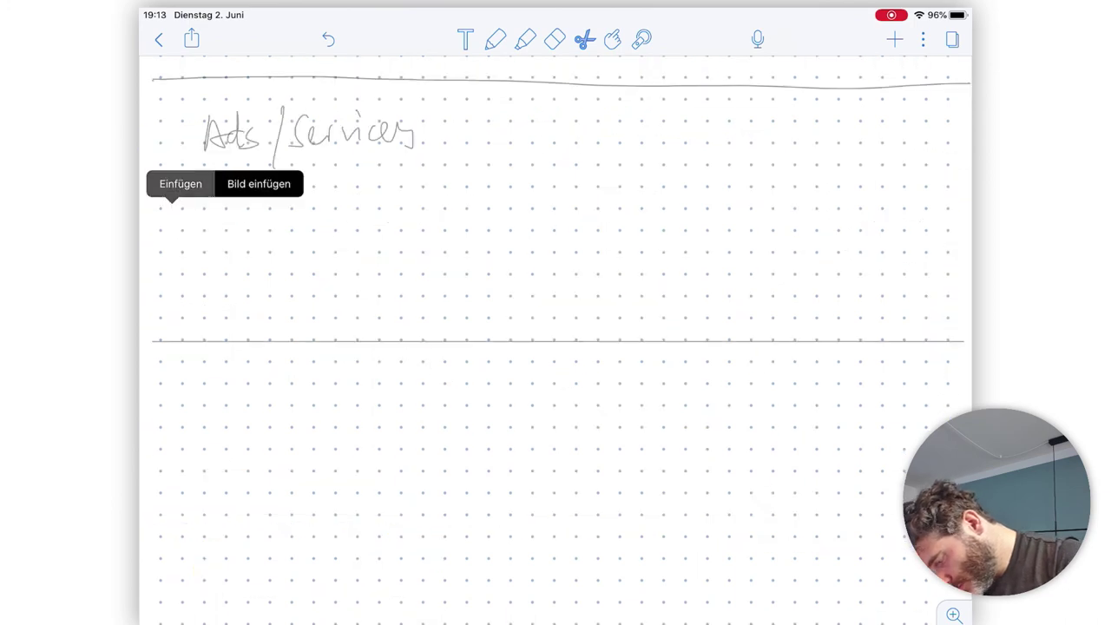
mouse_move(234, 238)
mouse_down()
mouse_move(635, 414)
mouse_move(616, 470)
mouse_up()
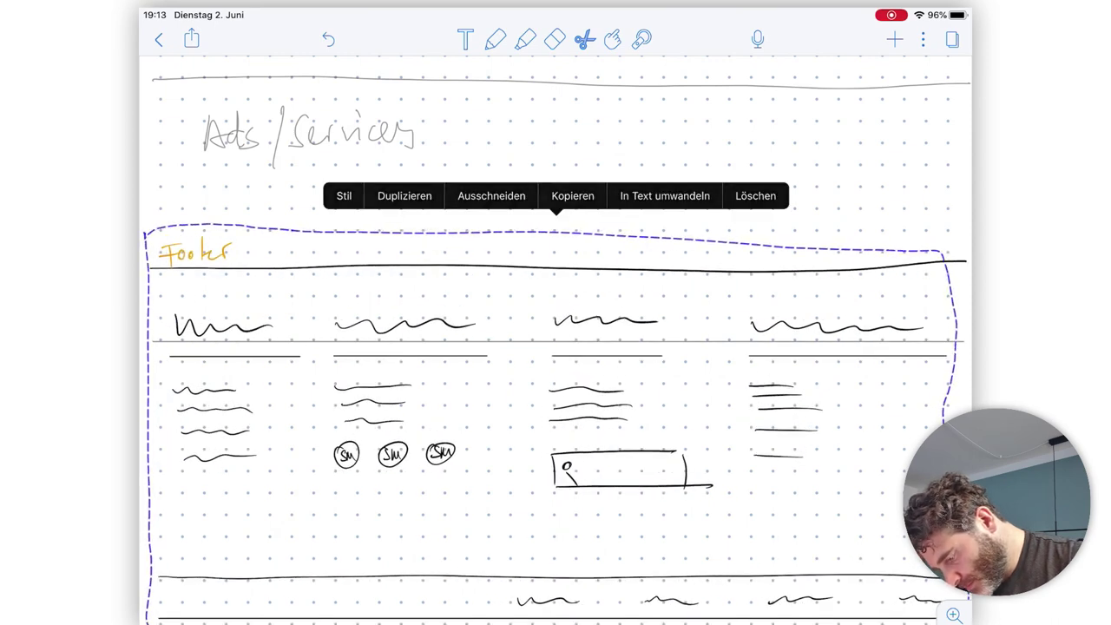
drag(555, 390, 555, 544)
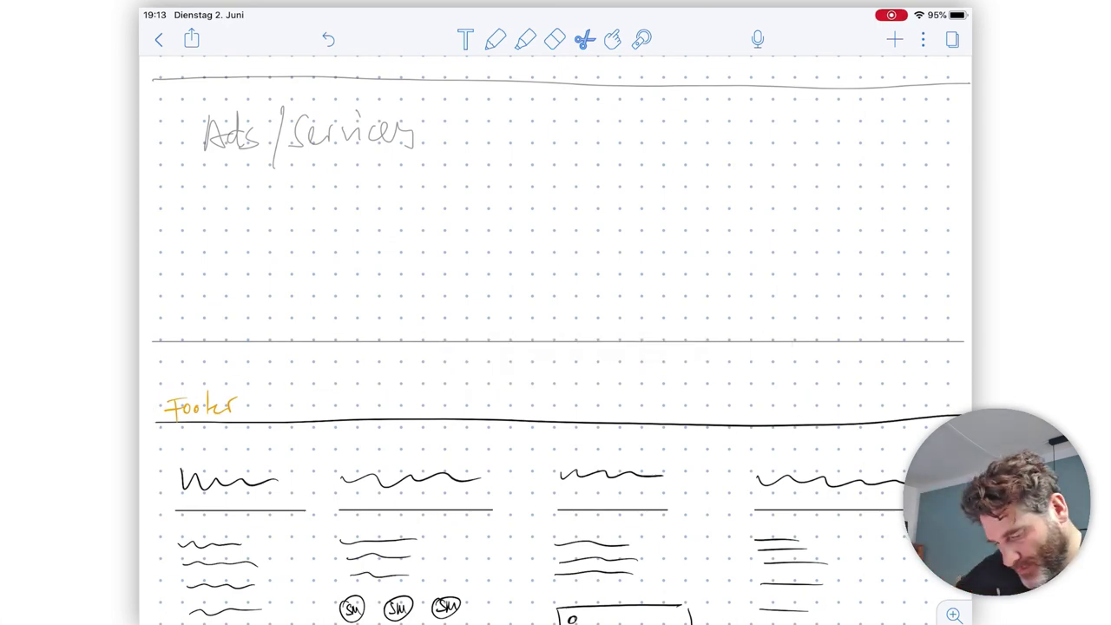
Erase the stray strokes below the bottom bar of the pasted footer.
click(554, 39)
scroll(555, 347, down, 5)
drag(427, 351, 429, 322)
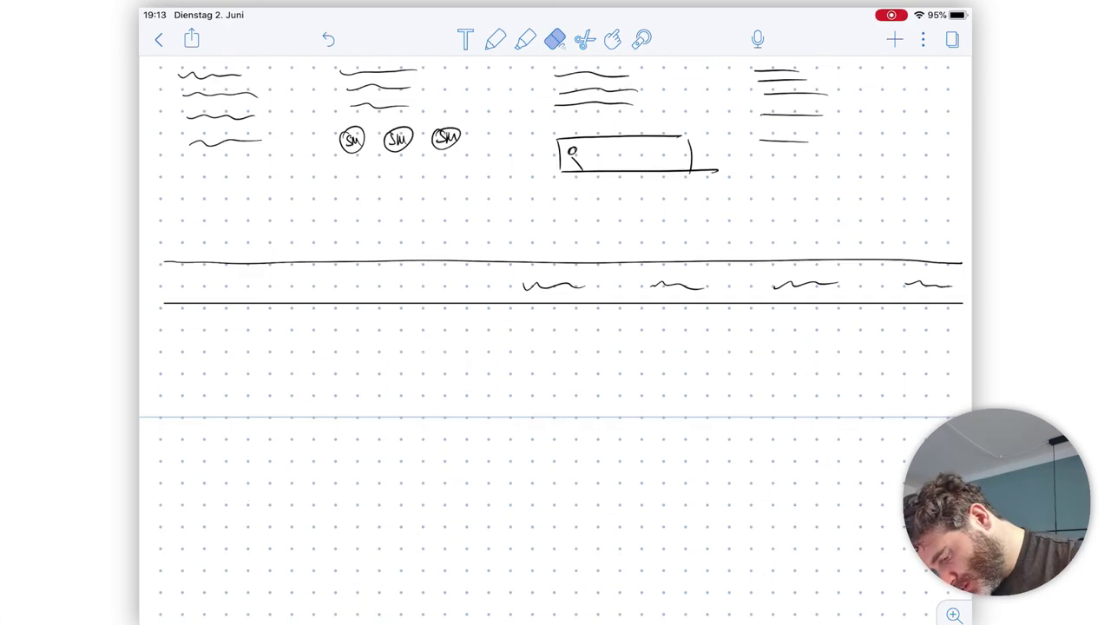
Draw a wide, flat gray rectangle at the top of the next page and write "Header/Nav" inside it.
click(525, 39)
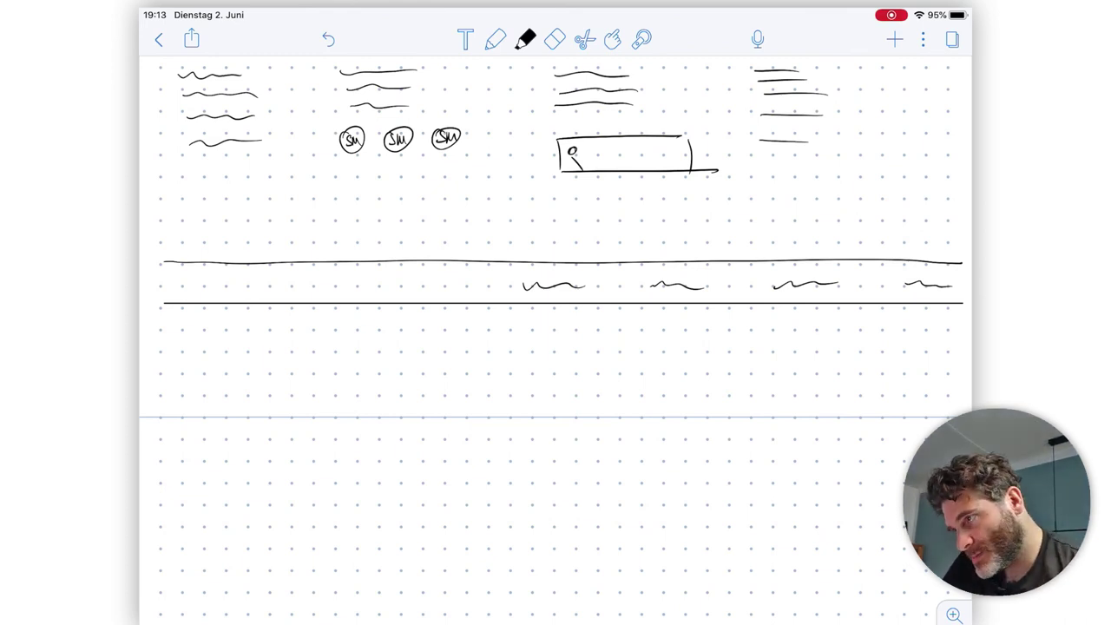
scroll(555, 347, down, 2)
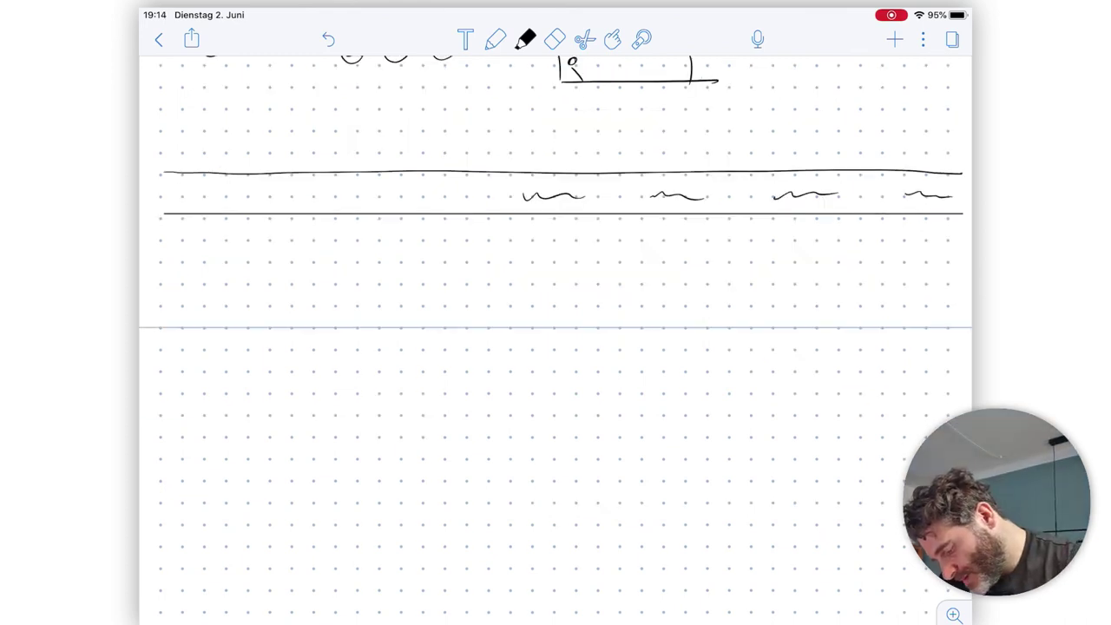
mouse_move(188, 347)
mouse_down()
mouse_move(188, 399)
mouse_move(269, 349)
mouse_move(944, 340)
mouse_move(938, 421)
mouse_up()
drag(192, 418, 937, 421)
drag(230, 368, 230, 398)
drag(238, 368, 238, 392)
mouse_move(231, 387)
mouse_down()
mouse_move(295, 388)
mouse_move(317, 371)
mouse_move(327, 403)
mouse_move(372, 364)
mouse_move(390, 389)
mouse_move(413, 370)
mouse_up()
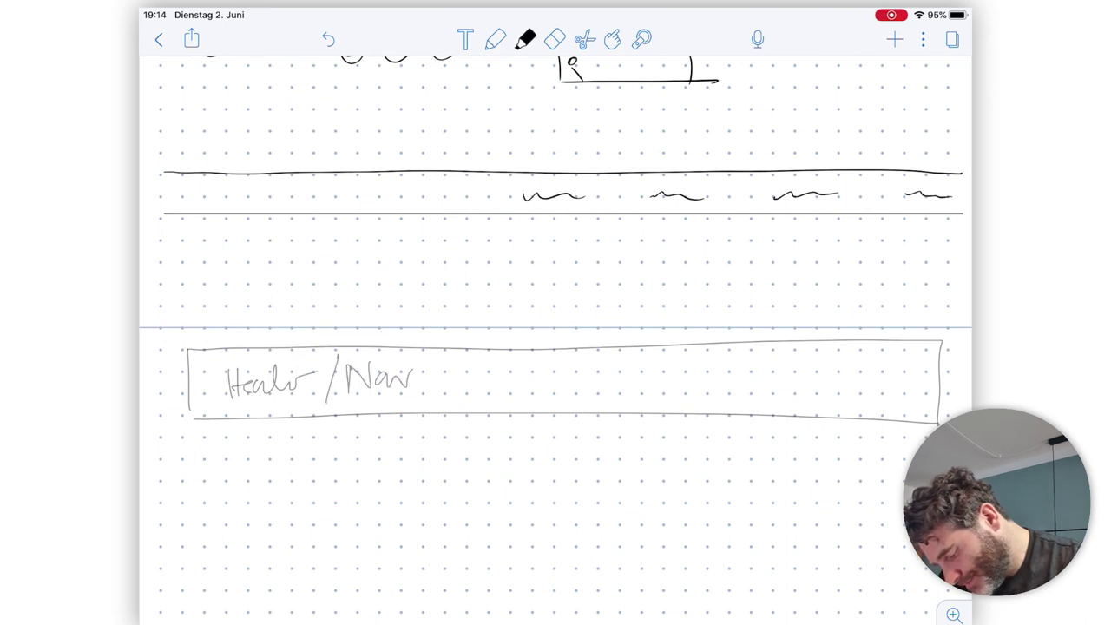
Sketch a gray progress stepper below the header, with circles numbered 1 to 4 joined by horizontal lines.
scroll(556, 347, down, 2)
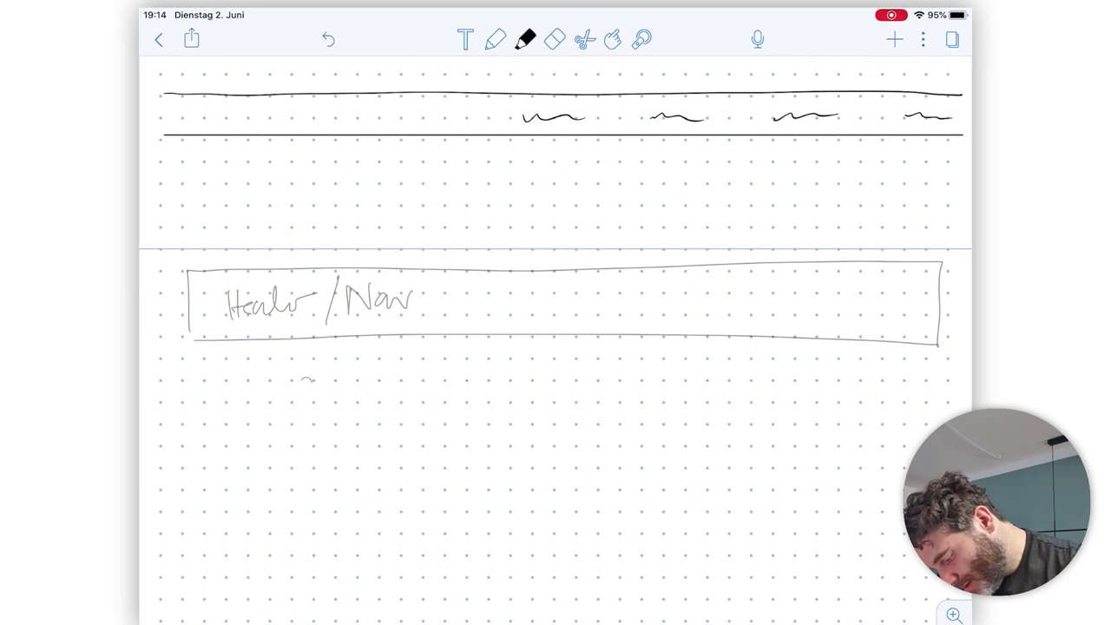
drag(308, 379, 313, 377)
mouse_move(323, 387)
mouse_down()
mouse_move(311, 402)
mouse_move(463, 388)
mouse_move(482, 377)
mouse_move(516, 401)
mouse_move(620, 386)
mouse_move(634, 404)
mouse_move(656, 377)
mouse_move(641, 396)
mouse_move(784, 382)
mouse_up()
mouse_move(805, 372)
mouse_down()
mouse_move(793, 386)
mouse_move(824, 382)
mouse_up()
mouse_move(810, 371)
mouse_down()
mouse_move(809, 412)
mouse_move(828, 352)
mouse_up()
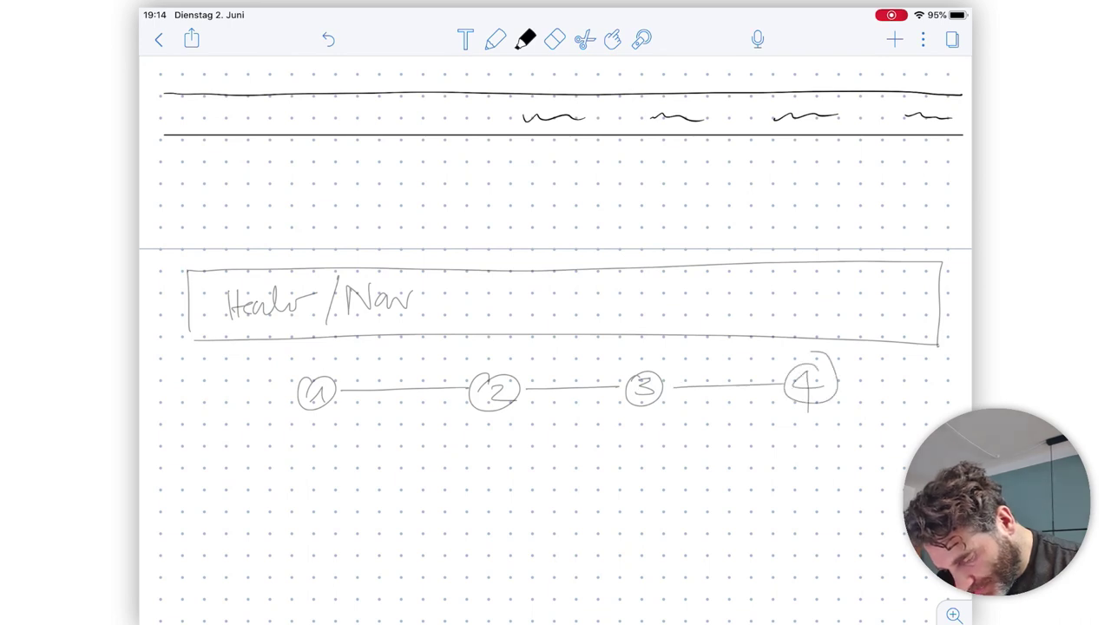
Draw the left, top and right edges of a large gray box on the left half below the stepper.
scroll(555, 347, down, 4)
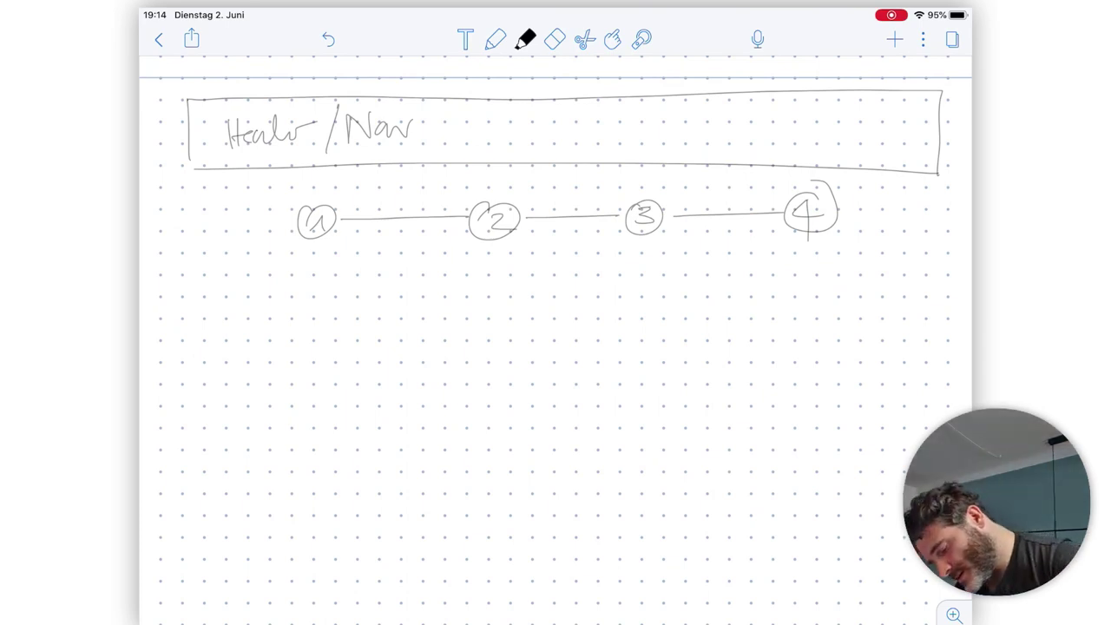
drag(190, 314, 195, 599)
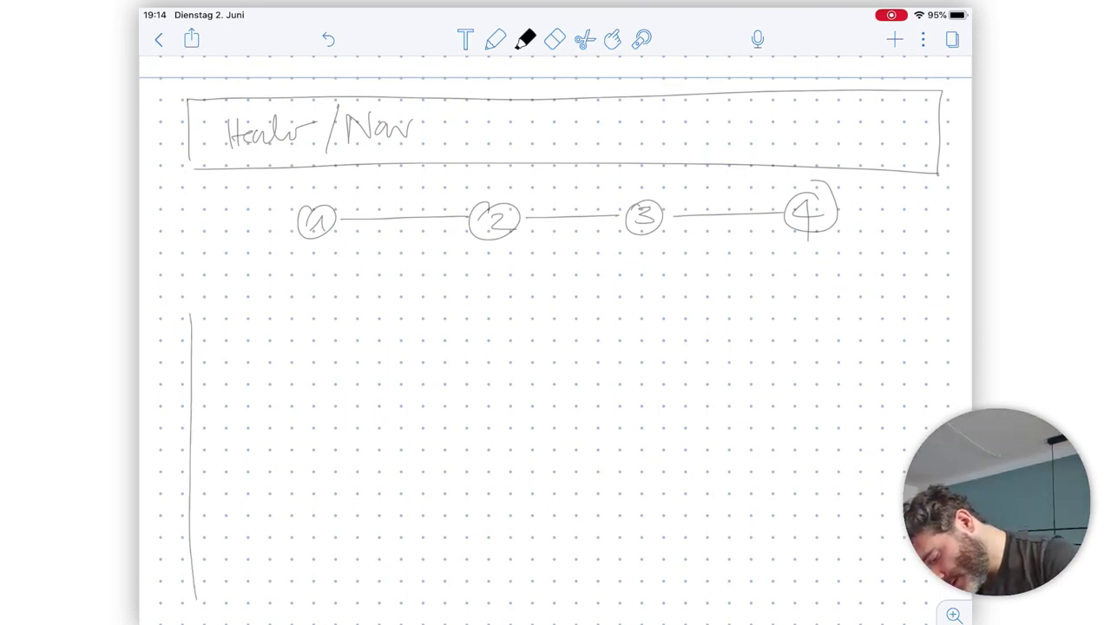
mouse_move(190, 314)
mouse_down()
mouse_move(545, 309)
mouse_move(579, 399)
mouse_move(583, 623)
mouse_up()
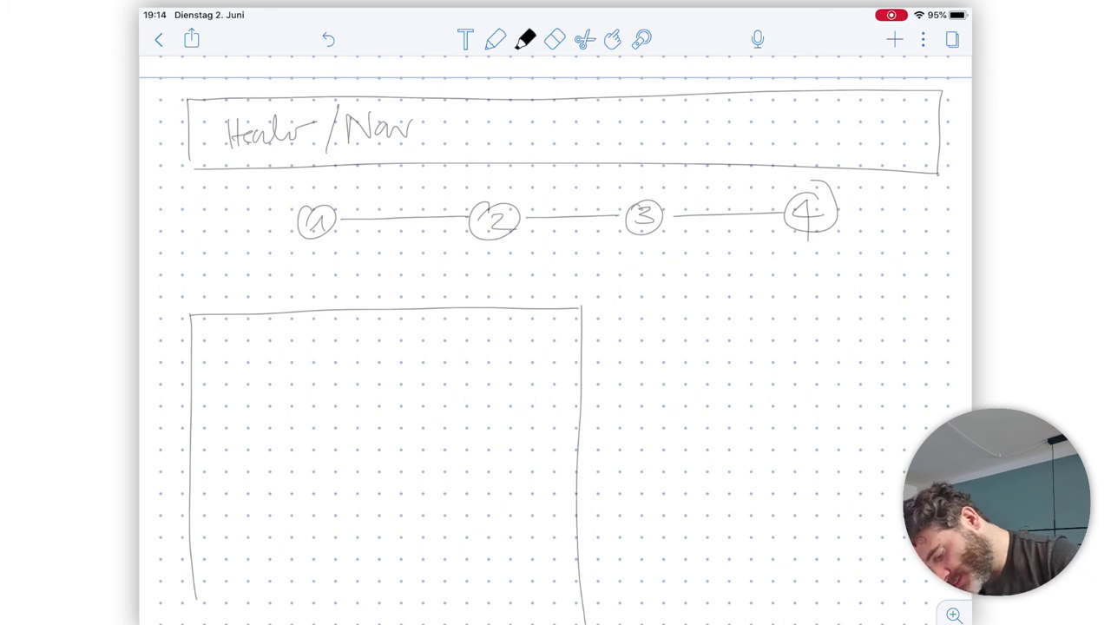
Write the heading "Passenger" in the upper left of the large box.
mouse_move(229, 351)
mouse_down()
mouse_move(231, 383)
mouse_move(236, 365)
mouse_up()
drag(243, 368, 270, 382)
mouse_move(286, 366)
mouse_down()
mouse_move(298, 377)
mouse_move(325, 362)
mouse_up()
mouse_move(326, 368)
mouse_down()
mouse_move(318, 397)
mouse_move(344, 382)
mouse_up()
drag(342, 365, 351, 356)
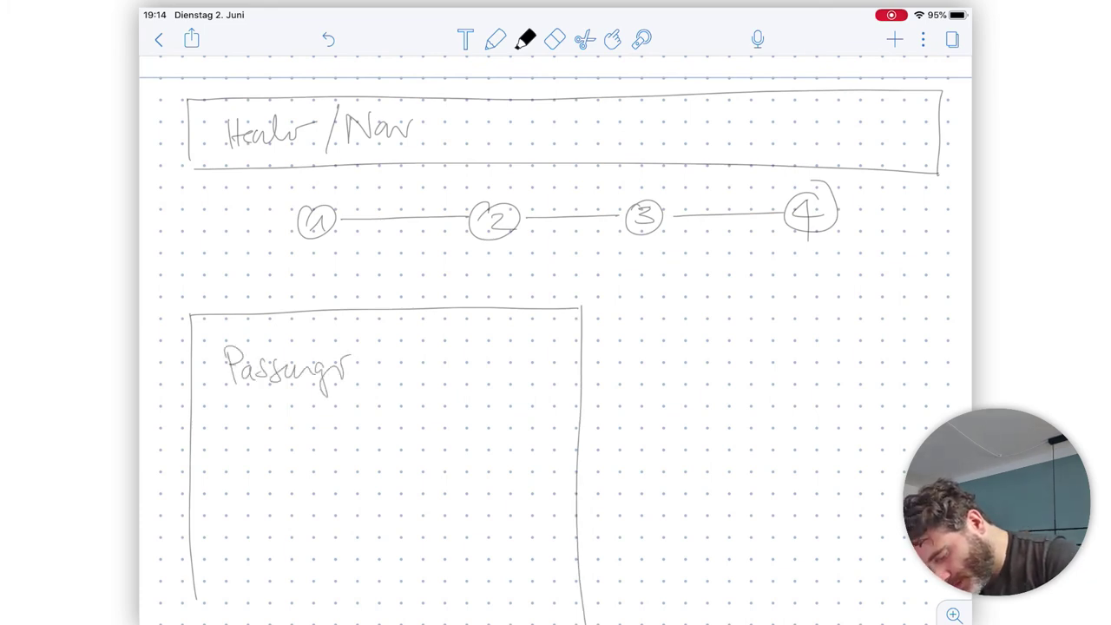
Draw a smaller gray box to the right of the Passenger box, aligned with its top edge.
scroll(556, 347, down, 1)
mouse_move(606, 302)
mouse_down()
mouse_move(610, 509)
mouse_move(909, 297)
mouse_move(899, 473)
mouse_up()
drag(614, 509, 902, 508)
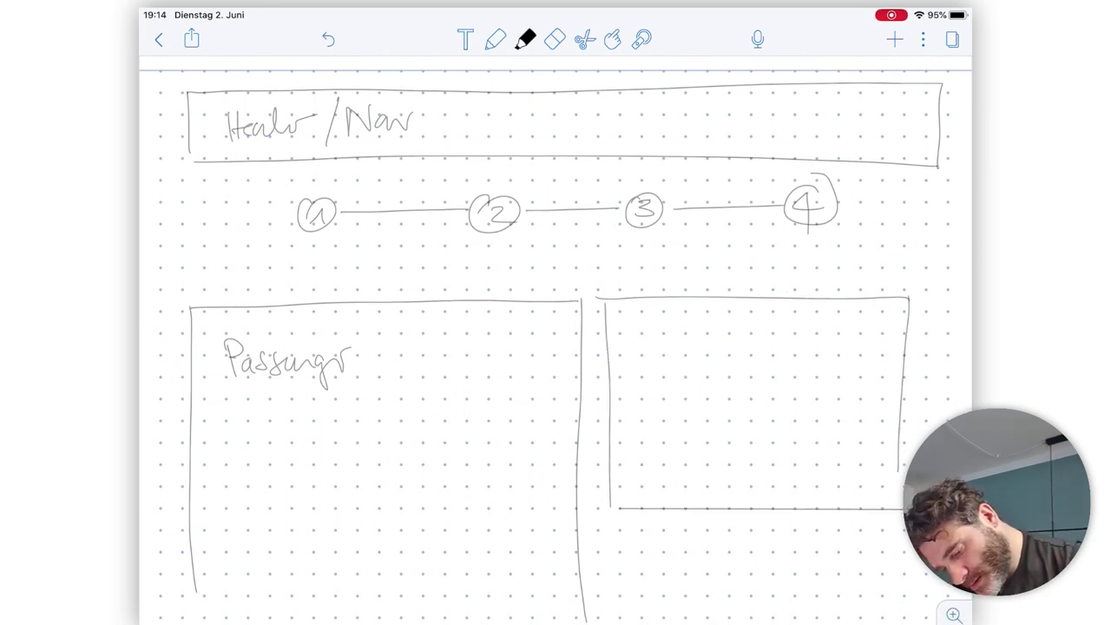
Write the heading "Ticket" in the upper left of the smaller box.
drag(639, 327, 666, 325)
mouse_move(650, 330)
mouse_down()
mouse_move(651, 357)
mouse_move(675, 359)
mouse_up()
mouse_move(691, 341)
mouse_down()
mouse_move(685, 354)
mouse_move(702, 354)
mouse_up()
drag(701, 342, 723, 354)
drag(726, 345, 748, 339)
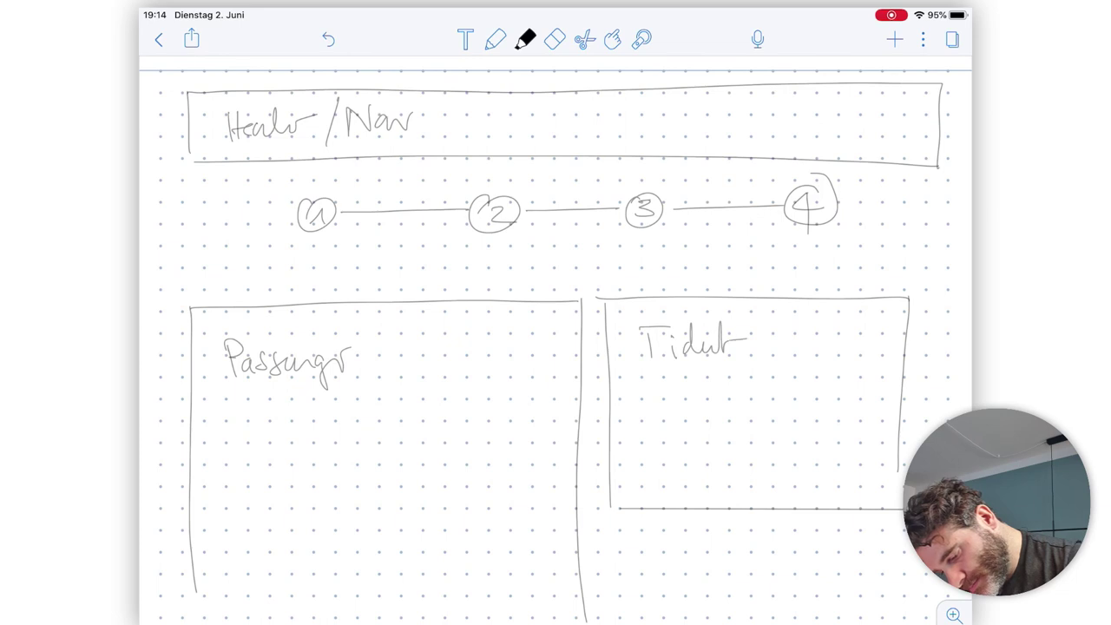
Split the Passenger box with a horizontal line below its heading and close the box along its bottom edge.
drag(192, 449, 582, 440)
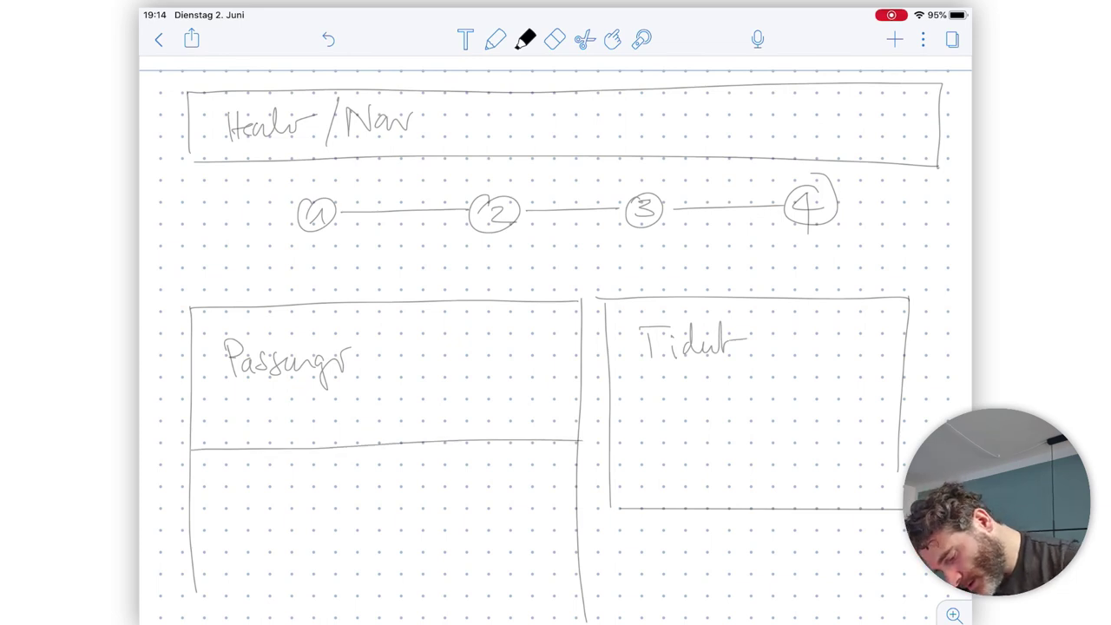
scroll(555, 339, down, 3)
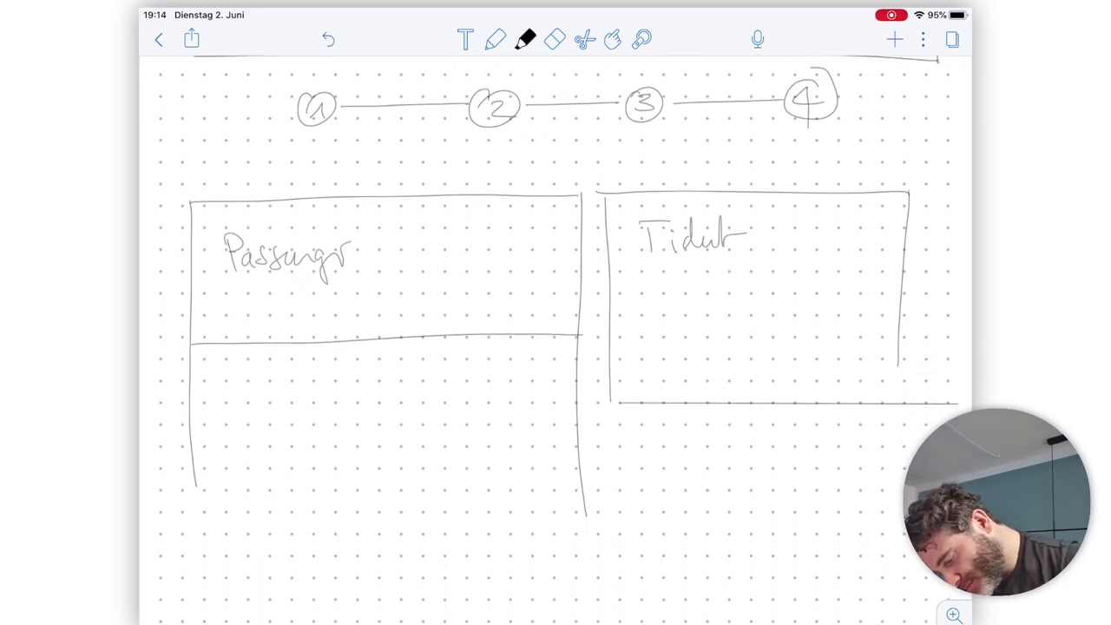
mouse_move(194, 479)
mouse_down()
mouse_move(198, 556)
mouse_move(597, 550)
mouse_up()
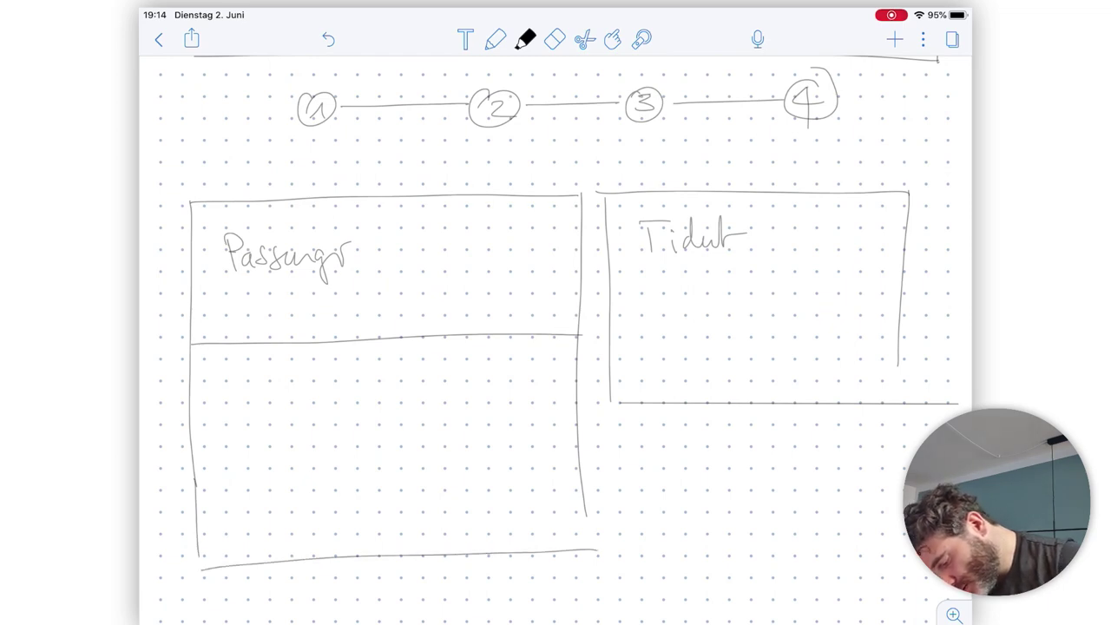
Add the word "Add" above "Passenger" and write the heading "Travel" in the section below the dividing line.
drag(233, 233, 250, 222)
mouse_move(265, 222)
mouse_down()
mouse_move(267, 205)
mouse_move(281, 227)
mouse_move(285, 204)
mouse_up()
drag(224, 366, 224, 394)
mouse_move(208, 363)
mouse_down()
mouse_move(238, 362)
mouse_move(243, 375)
mouse_up()
mouse_move(257, 378)
mouse_down()
mouse_move(259, 389)
mouse_move(300, 382)
mouse_up()
drag(303, 354, 307, 394)
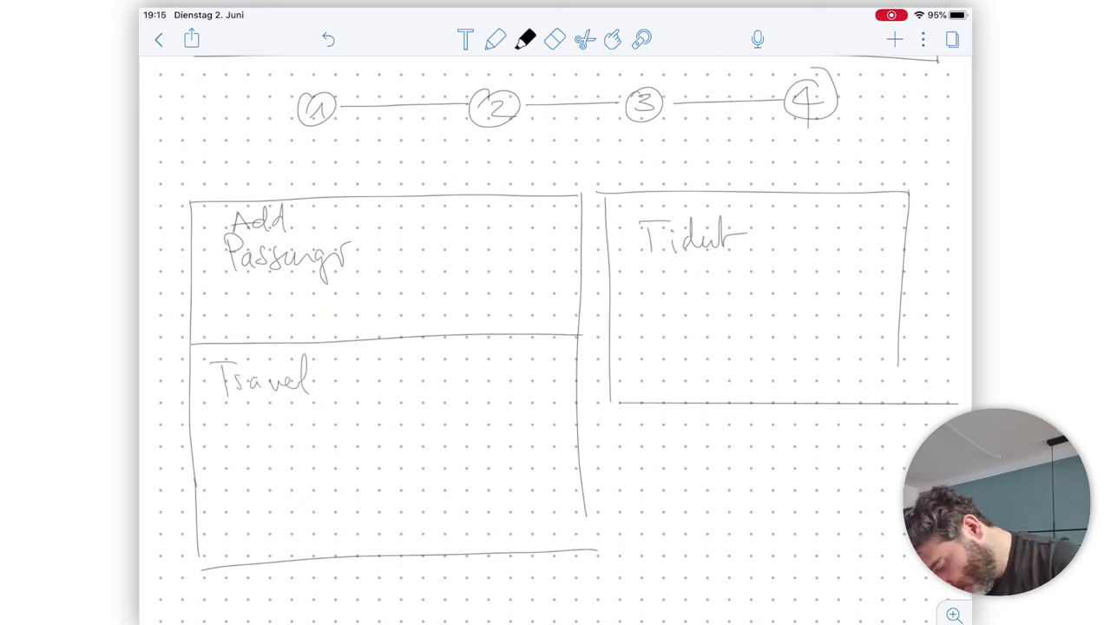
Sketch a route under the Travel heading: a circled S joined by a horizontal line to a boxed D.
scroll(555, 330, down, 2)
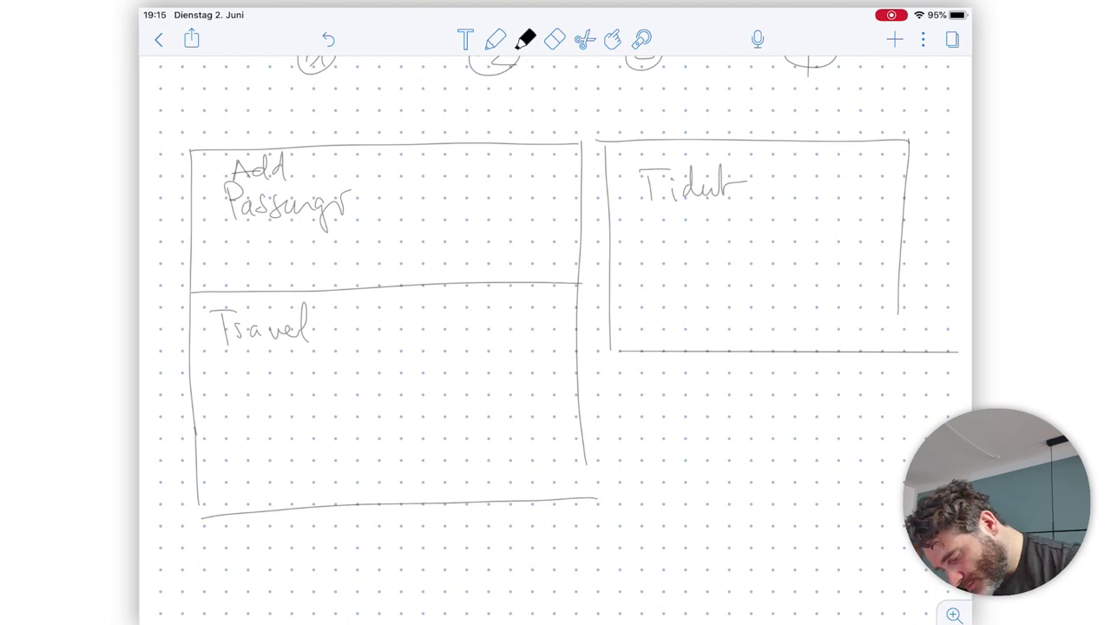
mouse_move(247, 378)
mouse_down()
mouse_move(227, 411)
mouse_move(245, 375)
mouse_up()
mouse_move(297, 396)
mouse_down()
mouse_move(528, 389)
mouse_move(538, 397)
mouse_move(527, 410)
mouse_up()
mouse_move(525, 363)
mouse_down()
mouse_move(567, 415)
mouse_move(587, 414)
mouse_up()
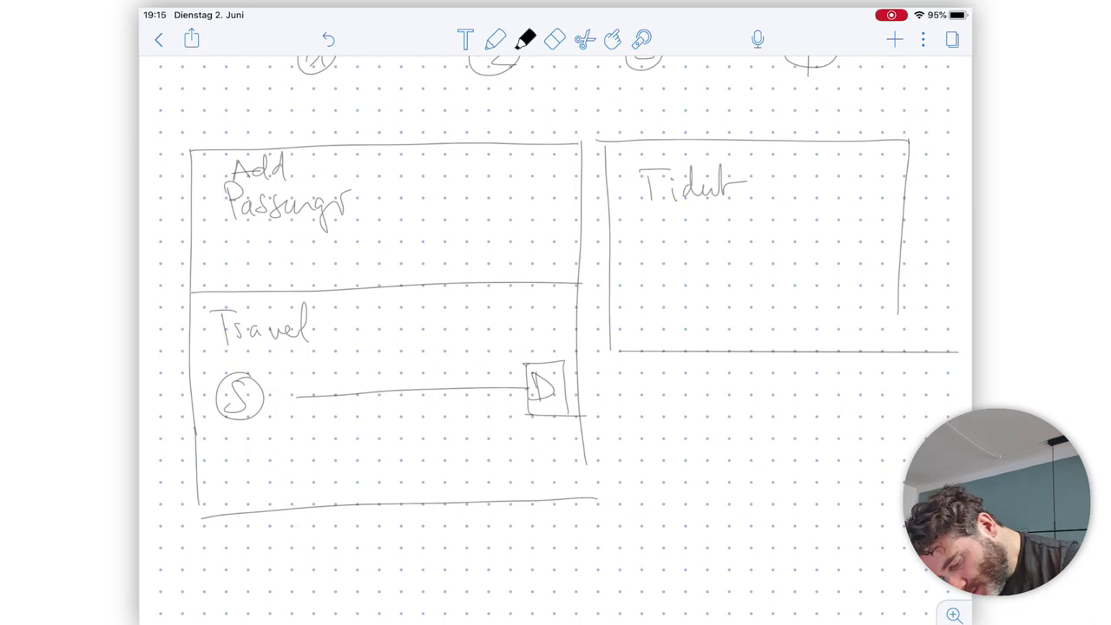
Draw another box directly below the Travel section and write the heading "Travel Options" in it.
scroll(555, 286, down, 4)
mouse_move(201, 354)
mouse_down()
mouse_move(203, 473)
mouse_move(602, 473)
mouse_up()
drag(590, 331, 592, 466)
drag(239, 375, 241, 411)
mouse_move(222, 373)
mouse_down()
mouse_move(319, 389)
mouse_move(331, 350)
mouse_up()
drag(387, 371, 388, 400)
mouse_move(406, 387)
mouse_down()
mouse_move(406, 401)
mouse_move(418, 392)
mouse_up()
drag(423, 352, 425, 395)
mouse_move(419, 382)
mouse_down()
mouse_move(444, 379)
mouse_move(443, 396)
mouse_up()
drag(450, 381, 471, 394)
drag(472, 378, 491, 397)
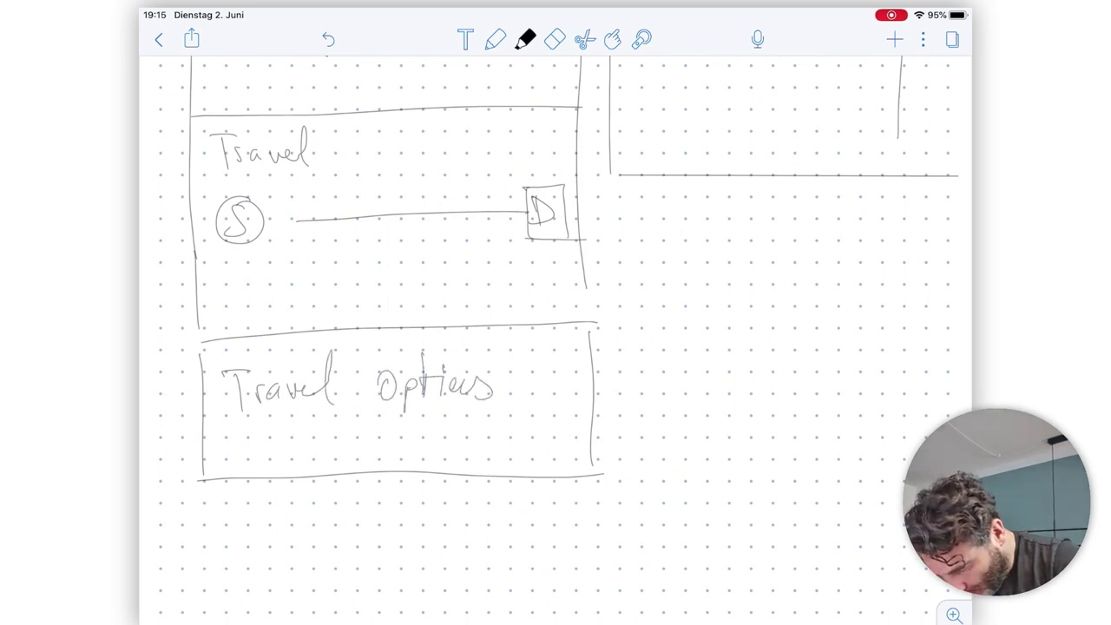
Draw a wide button at the bottom of the Ticket box and label it "Checkout >".
scroll(555, 312, down, 2)
scroll(555, 313, up, 4)
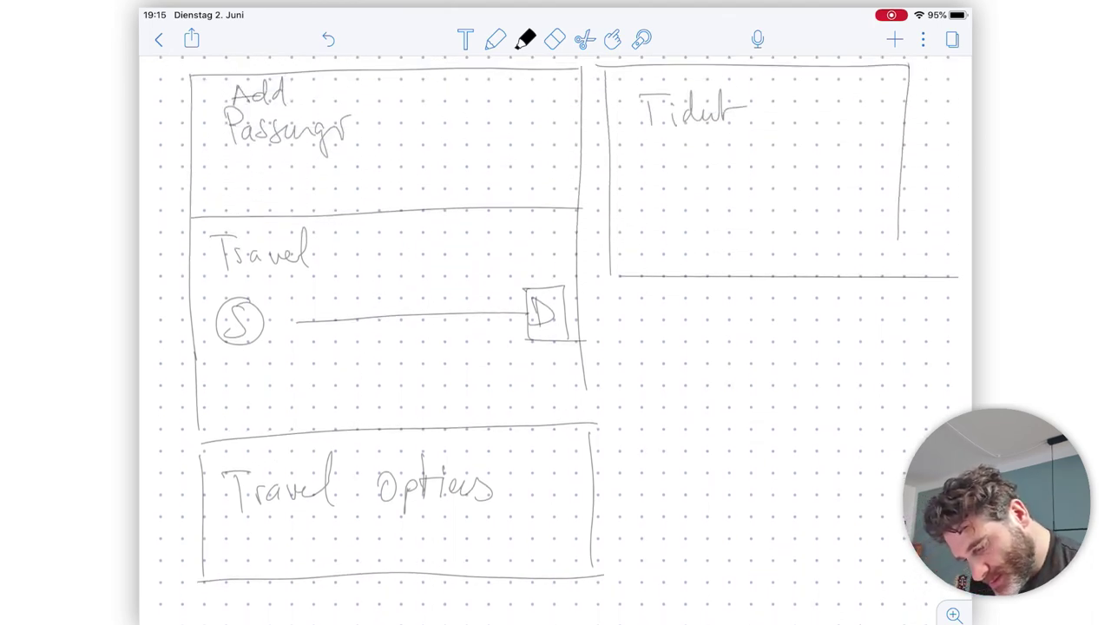
scroll(555, 312, down, 5)
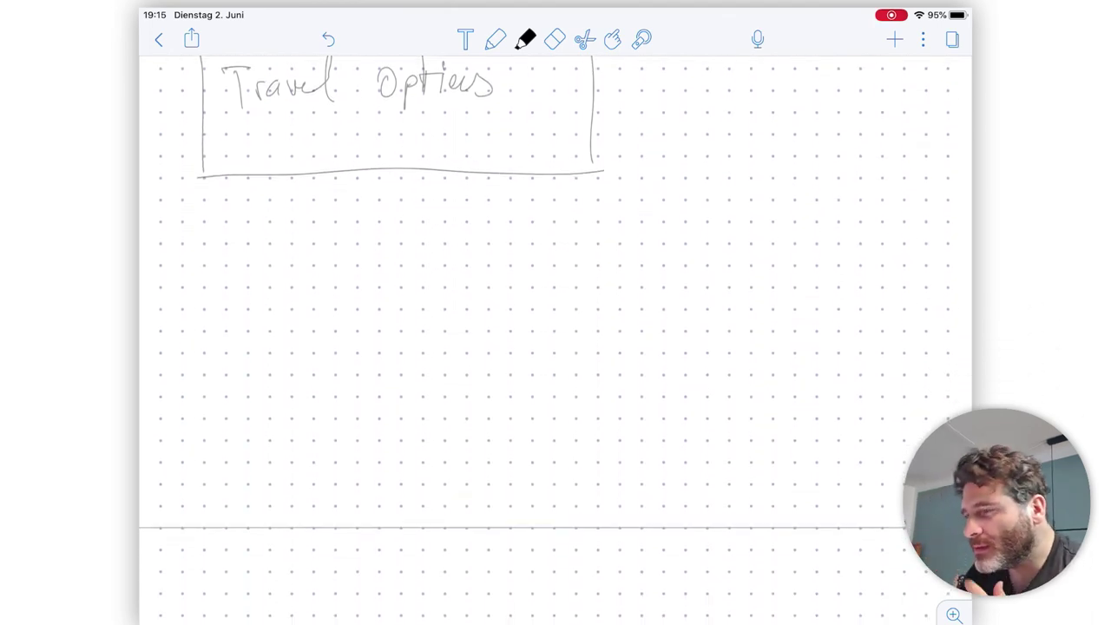
scroll(555, 312, up, 3)
scroll(556, 312, up, 3)
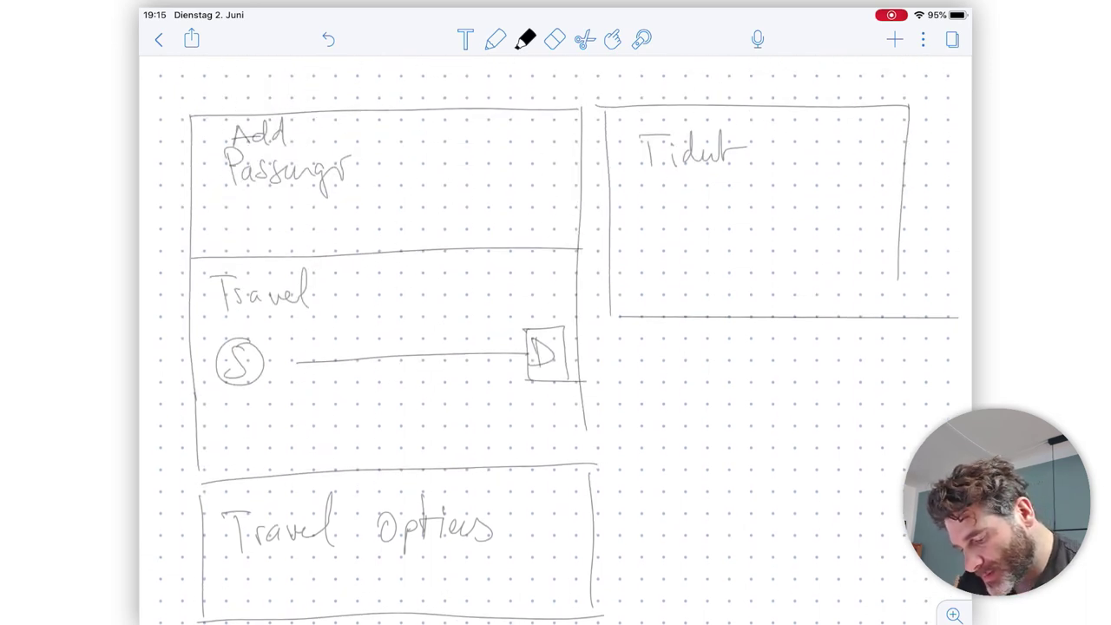
drag(632, 257, 633, 303)
mouse_move(623, 257)
mouse_down()
mouse_move(684, 255)
mouse_move(883, 300)
mouse_up()
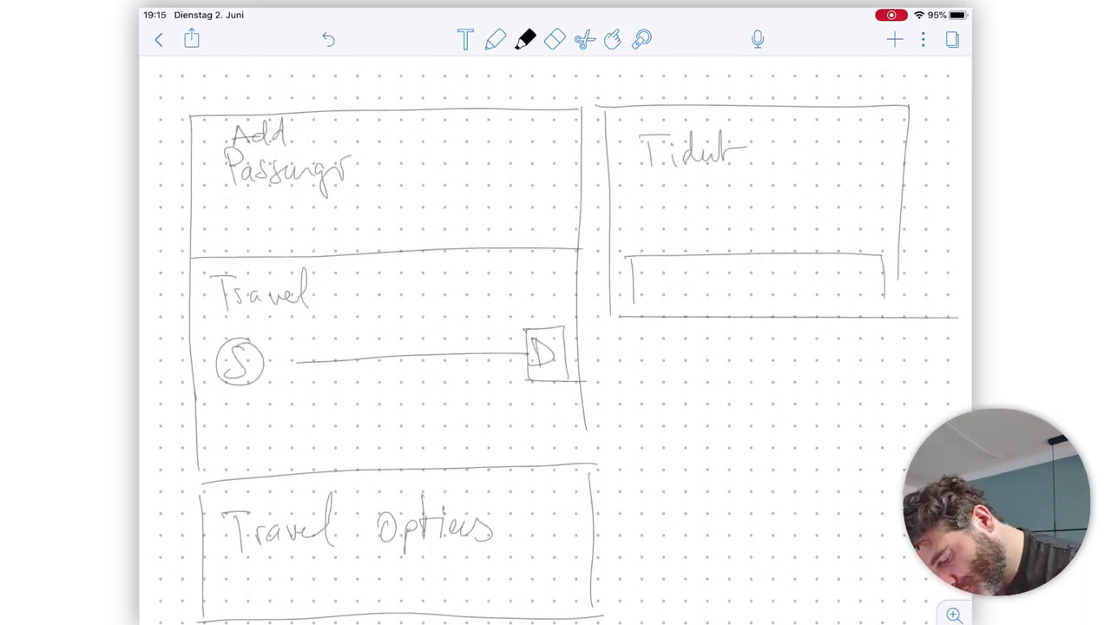
drag(642, 300, 954, 308)
mouse_move(687, 272)
mouse_down()
mouse_move(665, 288)
mouse_move(708, 286)
mouse_move(751, 265)
mouse_move(800, 276)
mouse_up()
drag(804, 253, 801, 283)
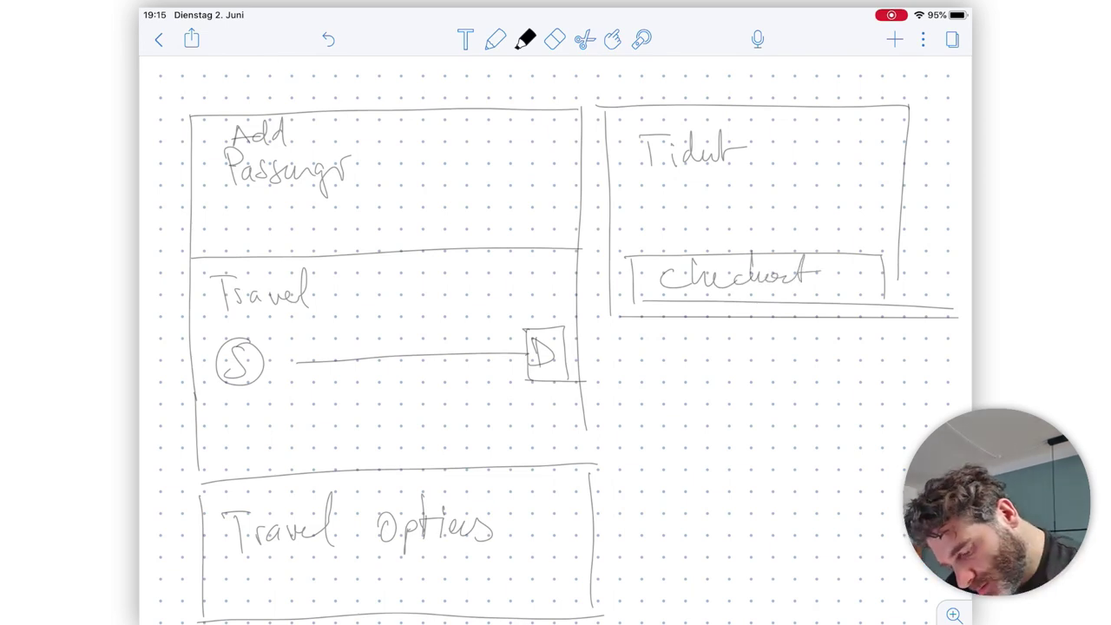
drag(835, 271, 837, 289)
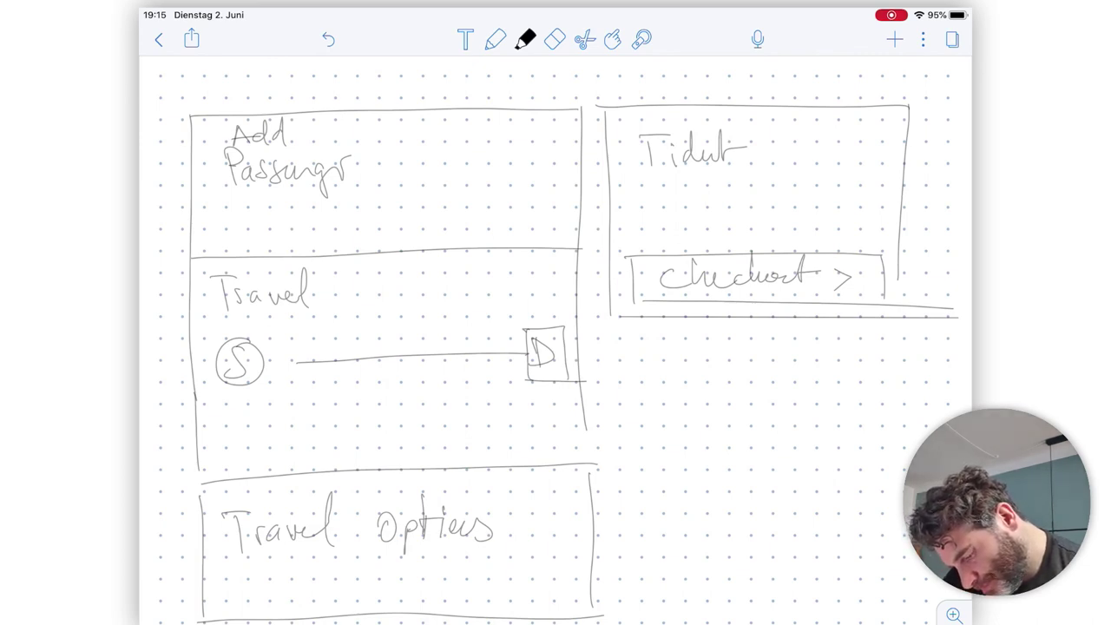
Draw a circled 3 in the empty area below the Travel Options box, with a box headed "Payment" to its lower left.
scroll(556, 347, down, 10)
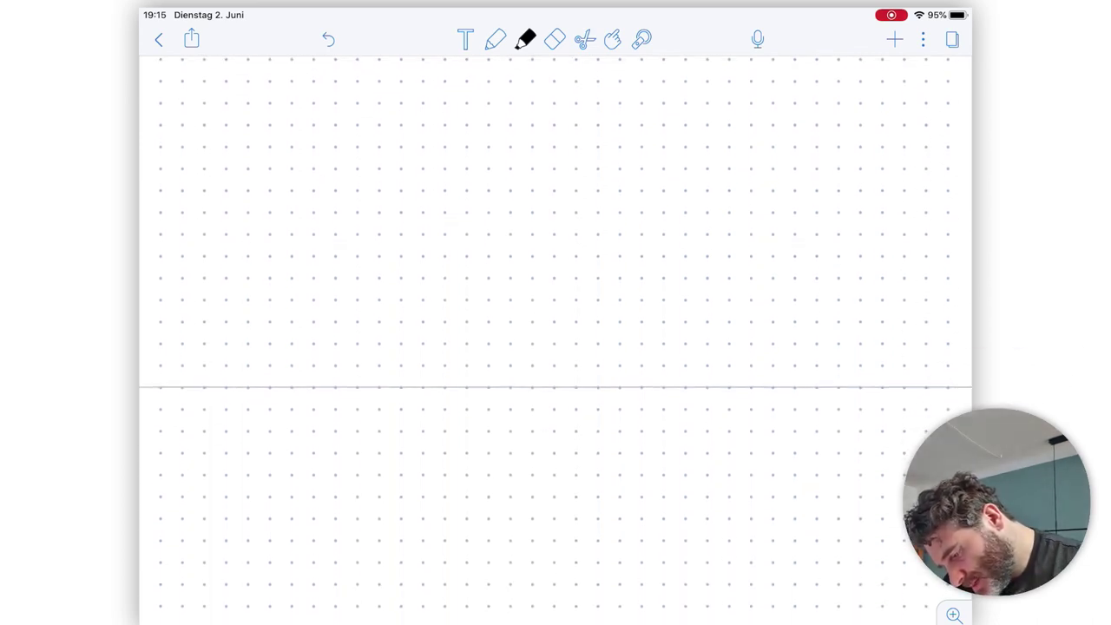
mouse_move(637, 92)
mouse_down()
mouse_move(640, 118)
mouse_move(664, 89)
mouse_up()
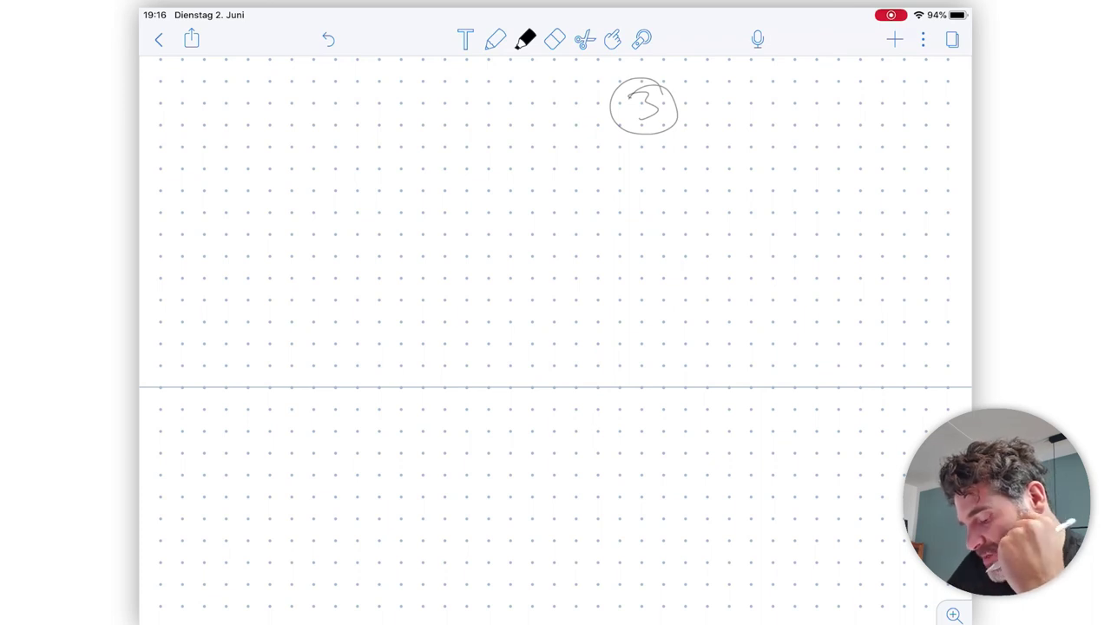
mouse_move(227, 158)
mouse_down()
mouse_move(233, 191)
mouse_move(271, 186)
mouse_move(291, 219)
mouse_move(345, 178)
mouse_move(378, 190)
mouse_move(398, 171)
mouse_up()
mouse_move(187, 141)
mouse_down()
mouse_move(202, 380)
mouse_move(351, 131)
mouse_move(480, 352)
mouse_up()
drag(198, 379, 506, 369)
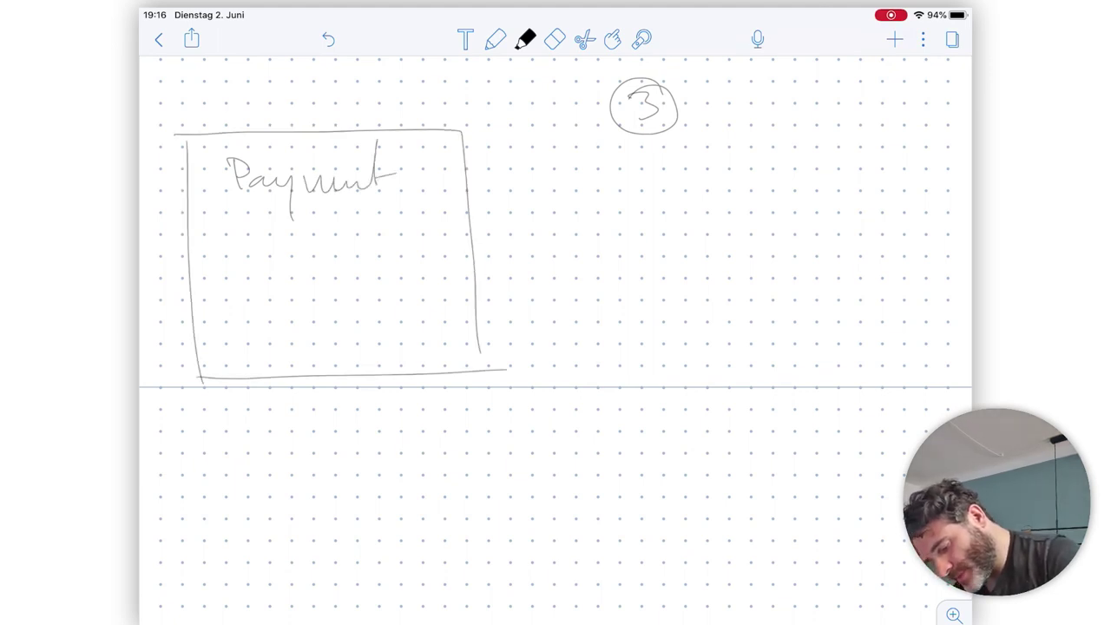
click(525, 39)
click(588, 110)
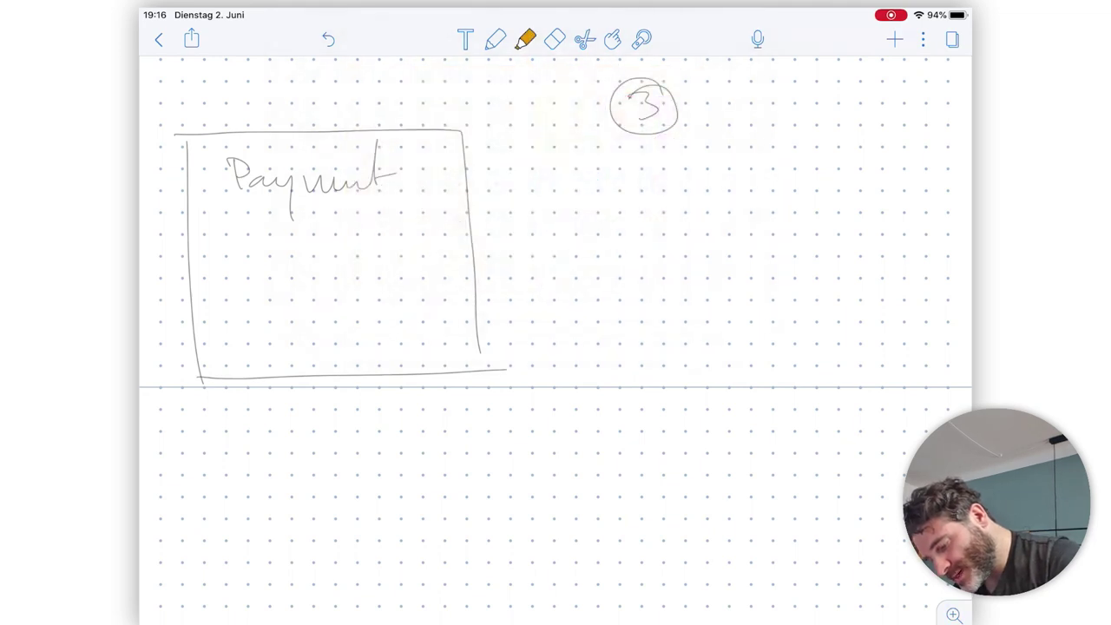
mouse_move(548, 177)
mouse_down()
mouse_move(539, 187)
mouse_move(564, 192)
mouse_up()
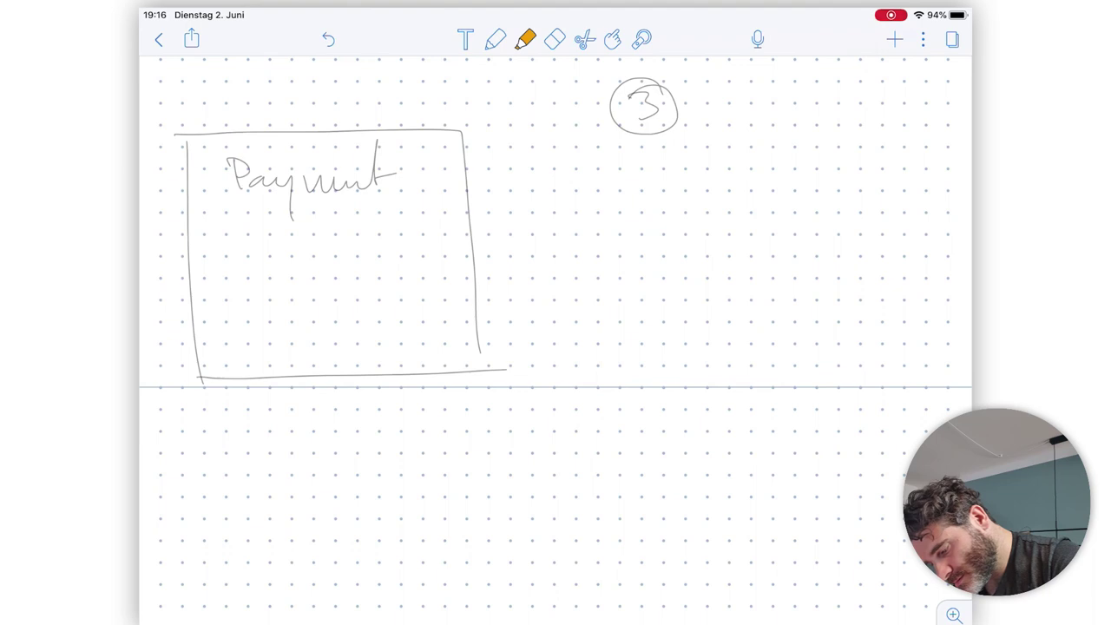
click(524, 39)
click(625, 225)
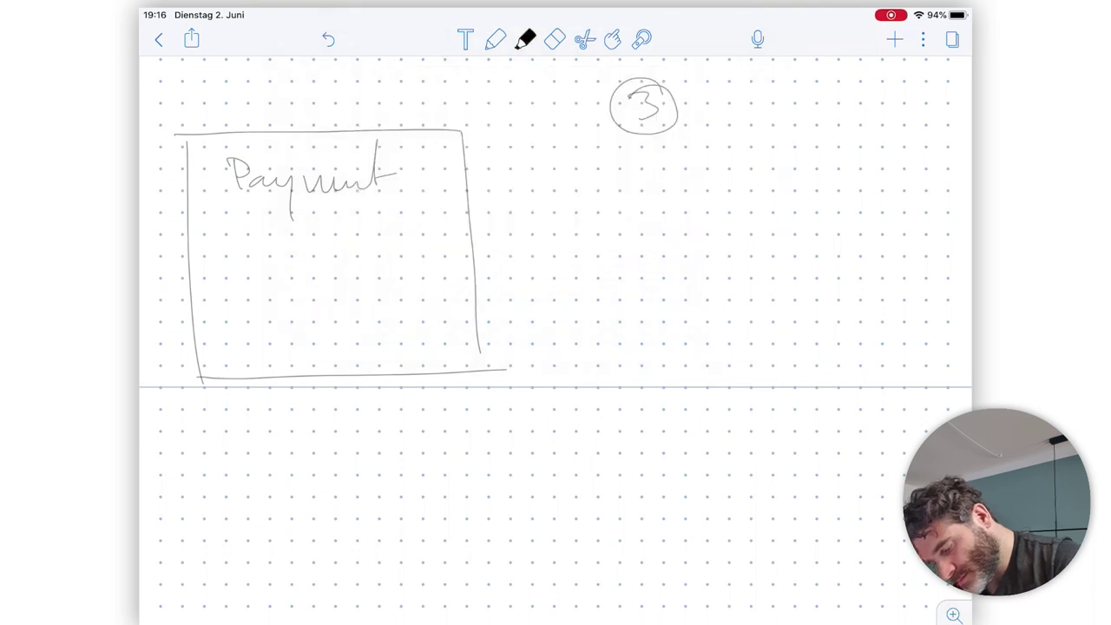
Draw three stacked input fields under the Payment heading inside its box.
scroll(555, 223, down, 5)
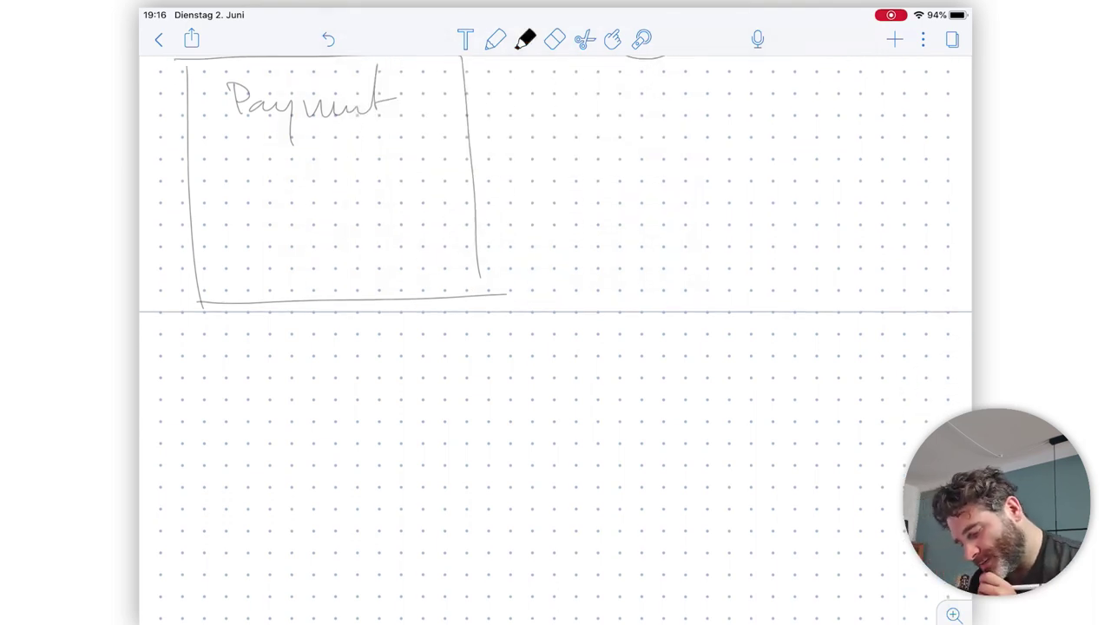
scroll(555, 223, up, 5)
scroll(556, 223, down, 2)
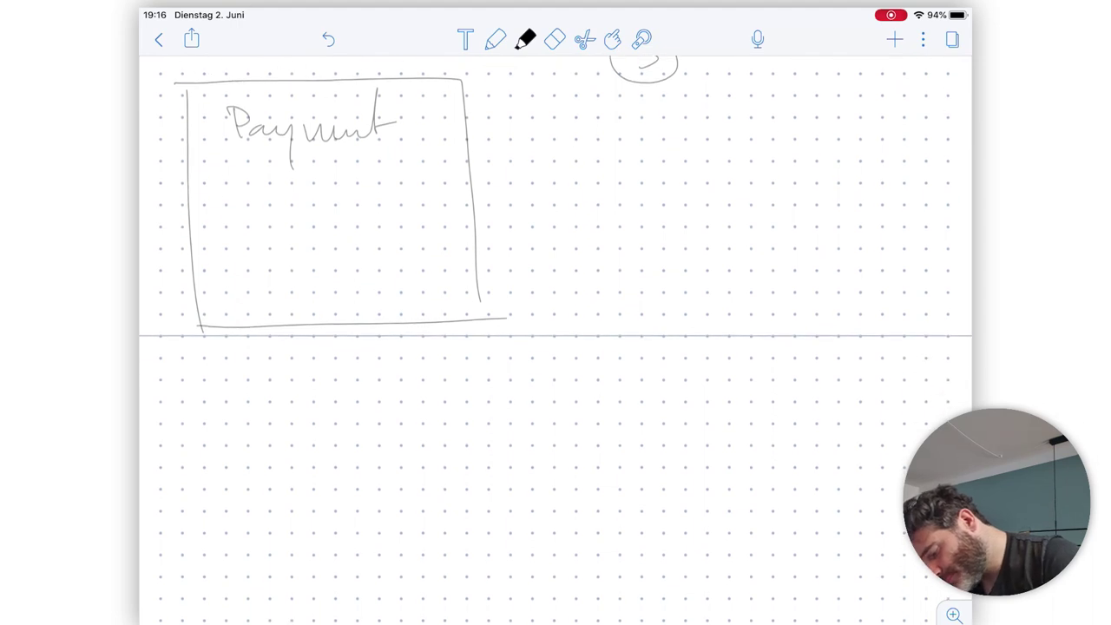
drag(214, 173, 218, 203)
drag(215, 175, 413, 175)
drag(236, 208, 414, 201)
mouse_move(221, 230)
mouse_down()
mouse_move(223, 257)
mouse_move(436, 227)
mouse_up()
drag(241, 260, 423, 253)
drag(418, 236, 422, 262)
mouse_move(229, 285)
mouse_down()
mouse_move(231, 303)
mouse_move(438, 281)
mouse_up()
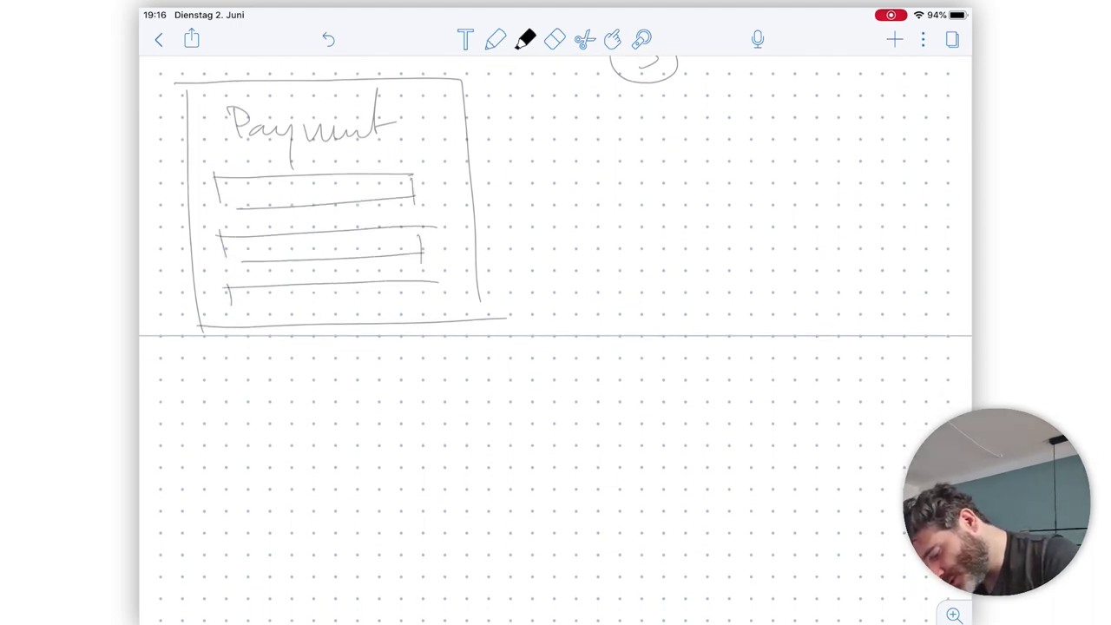
drag(243, 315, 429, 310)
drag(427, 286, 429, 309)
Draw a curved arrow from the Payment box to the right, ending at the word "Summary" enclosed in an ellipse.
mouse_move(445, 226)
mouse_down()
mouse_move(597, 169)
mouse_move(596, 180)
mouse_up()
drag(597, 160, 595, 180)
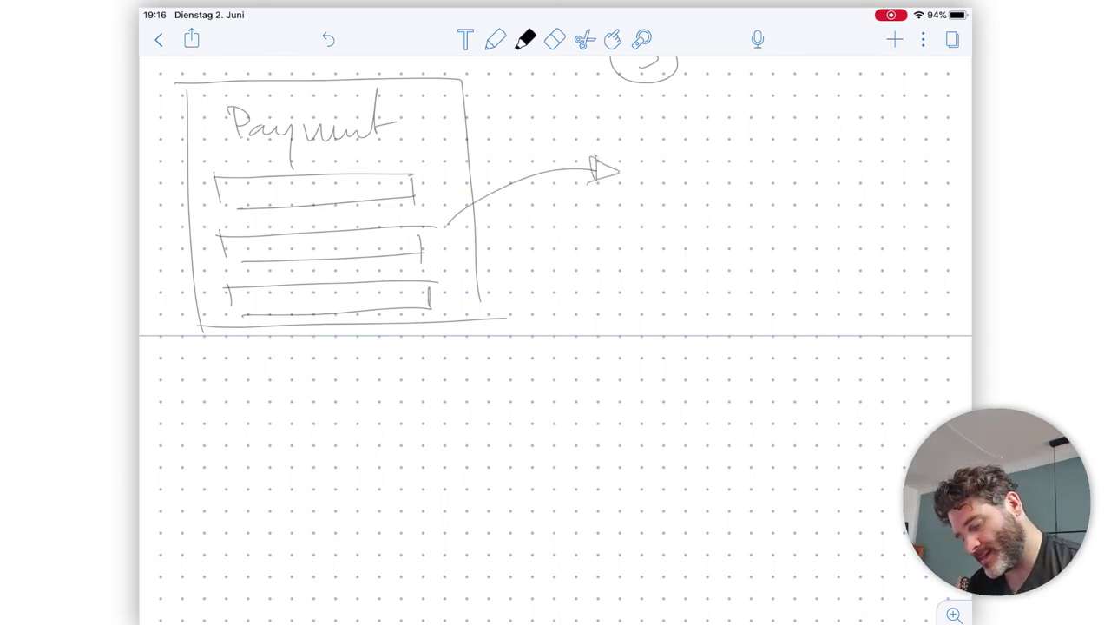
mouse_move(673, 160)
mouse_down()
mouse_move(657, 180)
mouse_move(773, 178)
mouse_move(784, 206)
mouse_up()
mouse_move(772, 139)
mouse_down()
mouse_move(642, 221)
mouse_move(725, 132)
mouse_up()
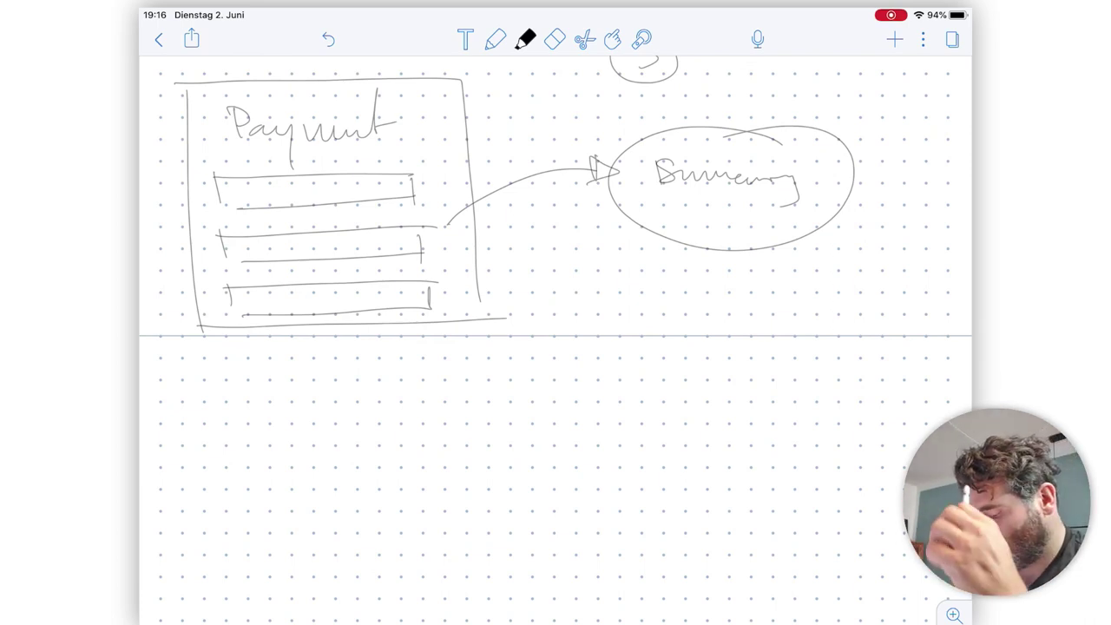
scroll(555, 330, up, 15)
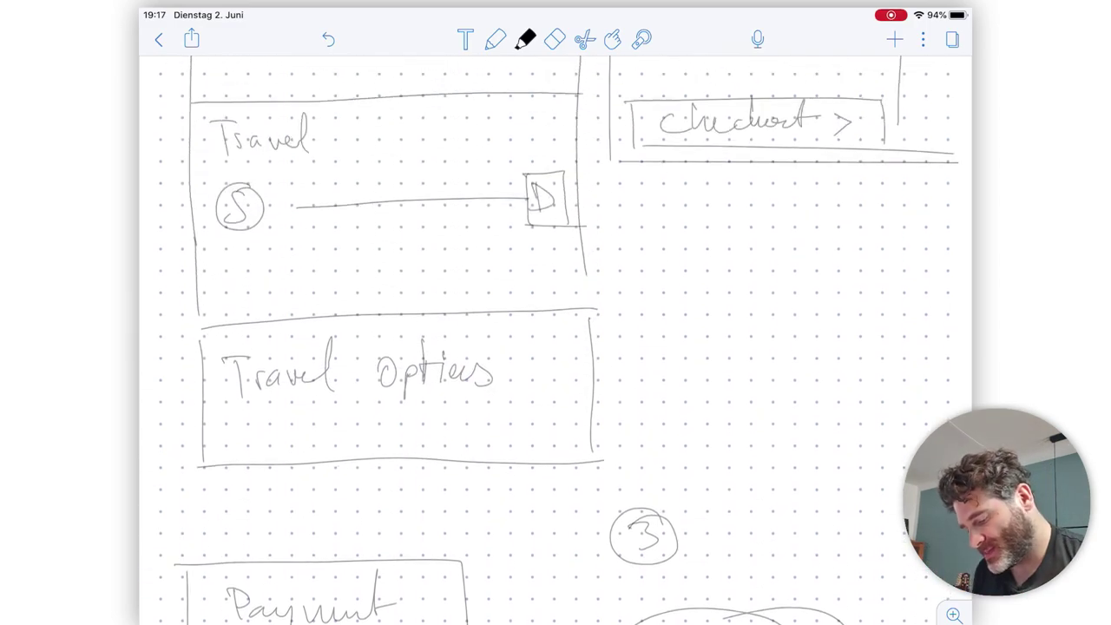
scroll(555, 338, up, 15)
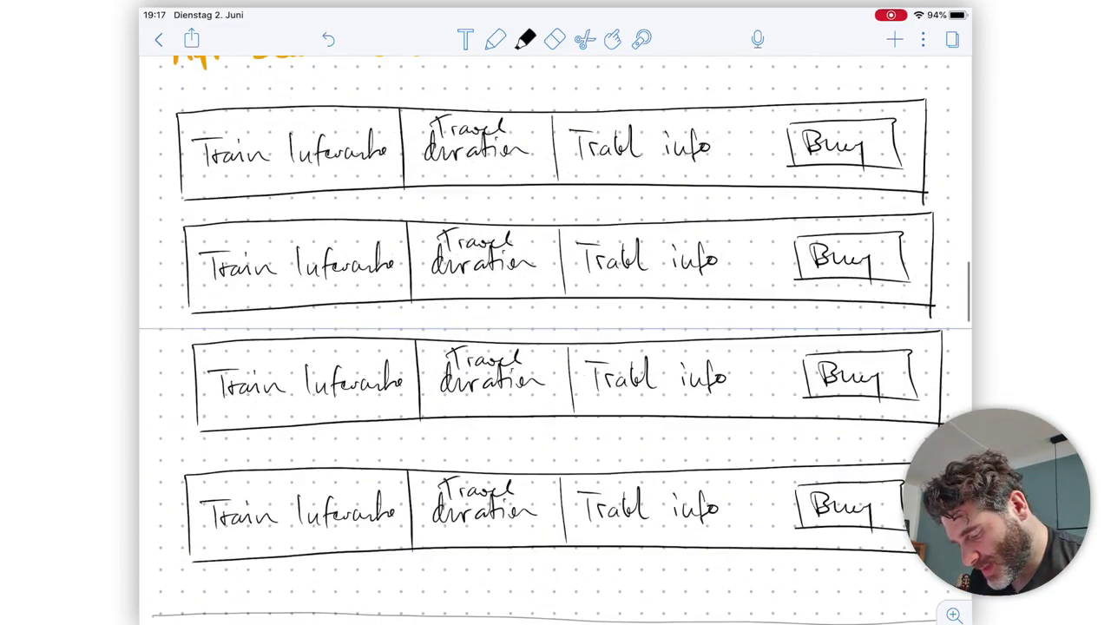
scroll(555, 338, up, 15)
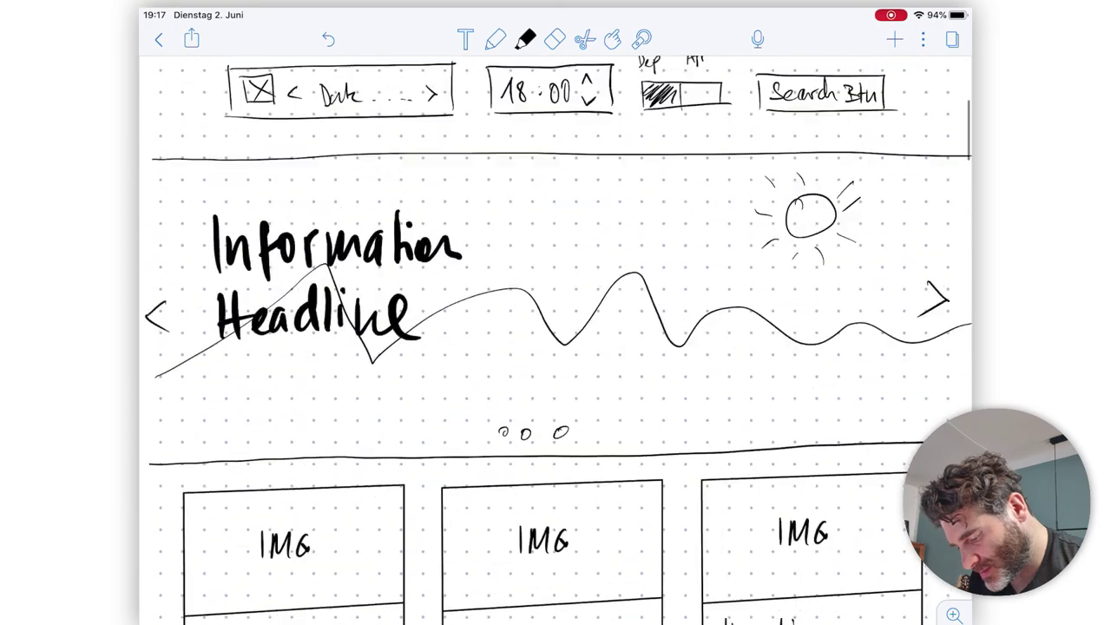
scroll(555, 338, down, 15)
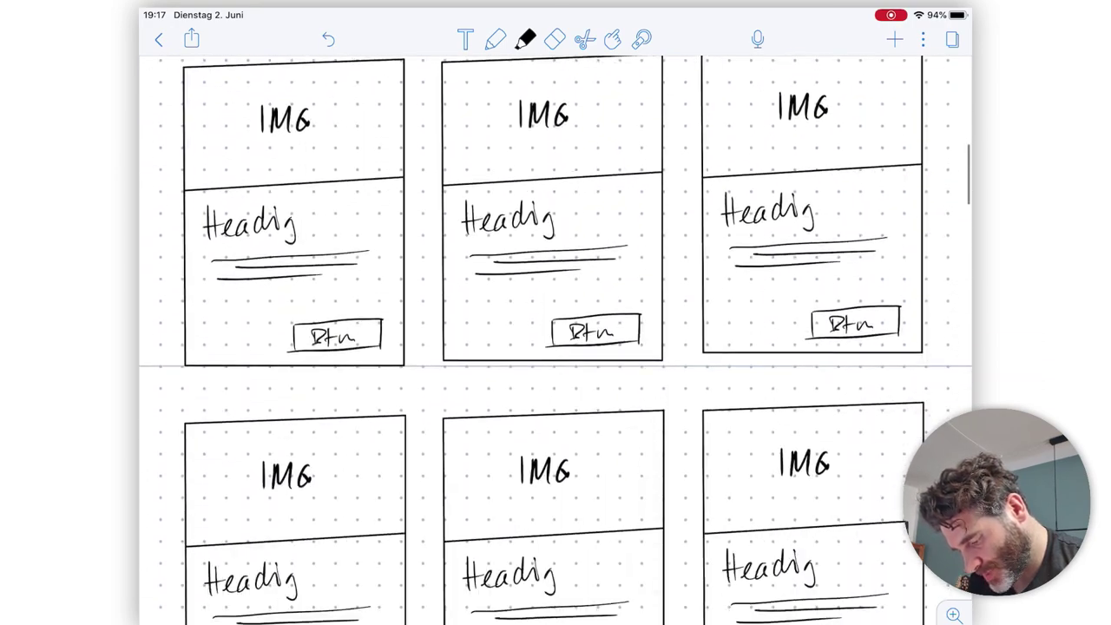